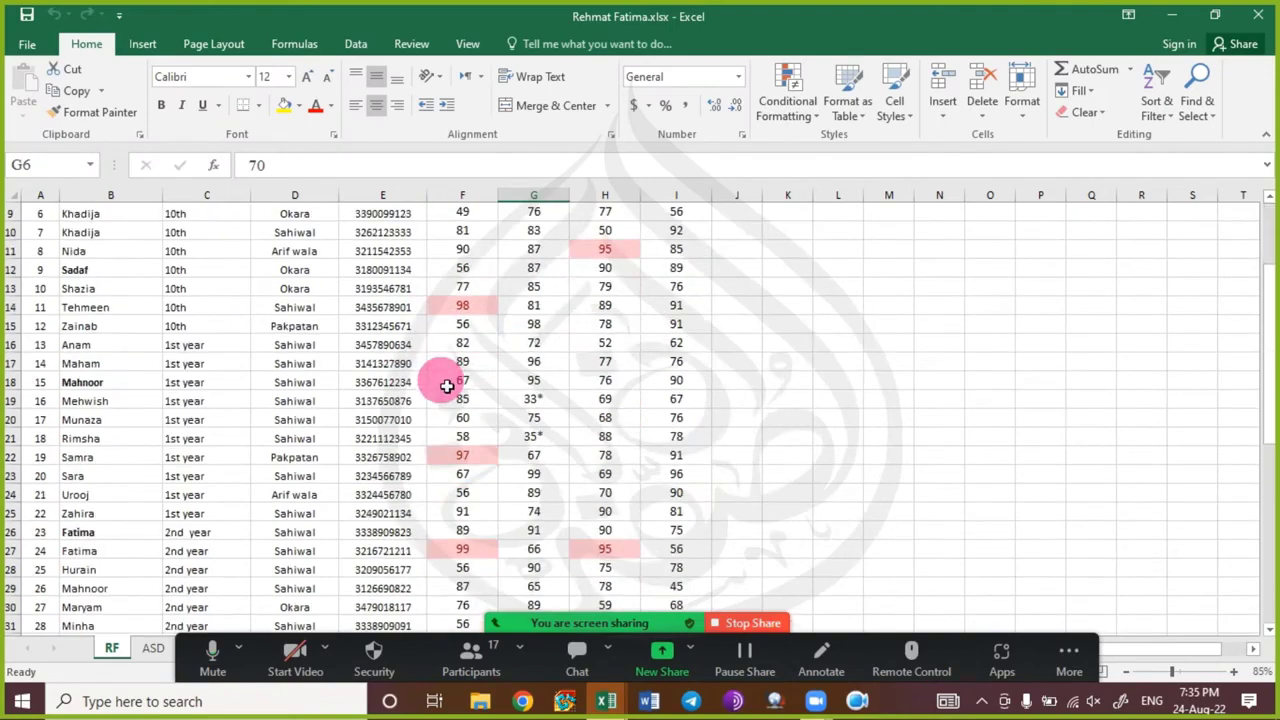
- Examine the Comp, Maths, Phy and Urdu marks columns from the header row to the last student
{"action": "scroll", "coordinate": [443, 371], "scroll_direction": "up", "scroll_amount": 3}
{"action": "left_click", "coordinate": [533, 277]}
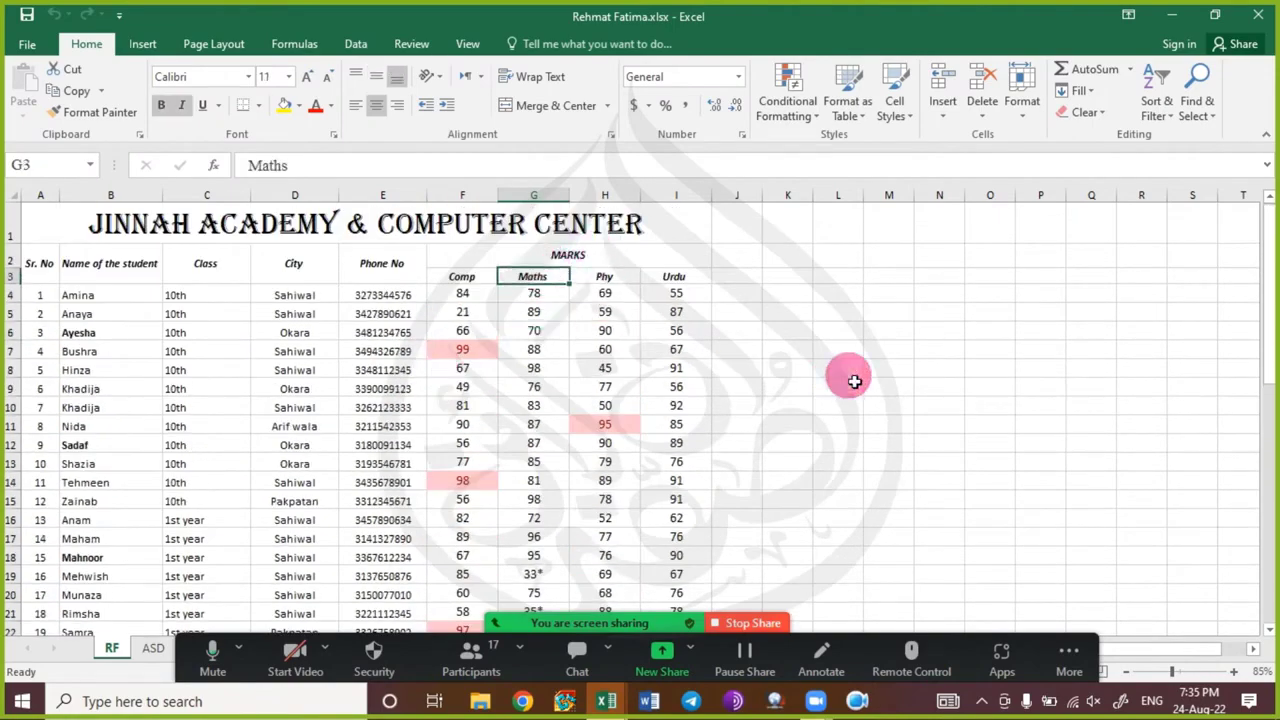
{"action": "scroll", "coordinate": [852, 378], "scroll_direction": "down", "scroll_amount": 10}
{"action": "left_click", "coordinate": [628, 345]}
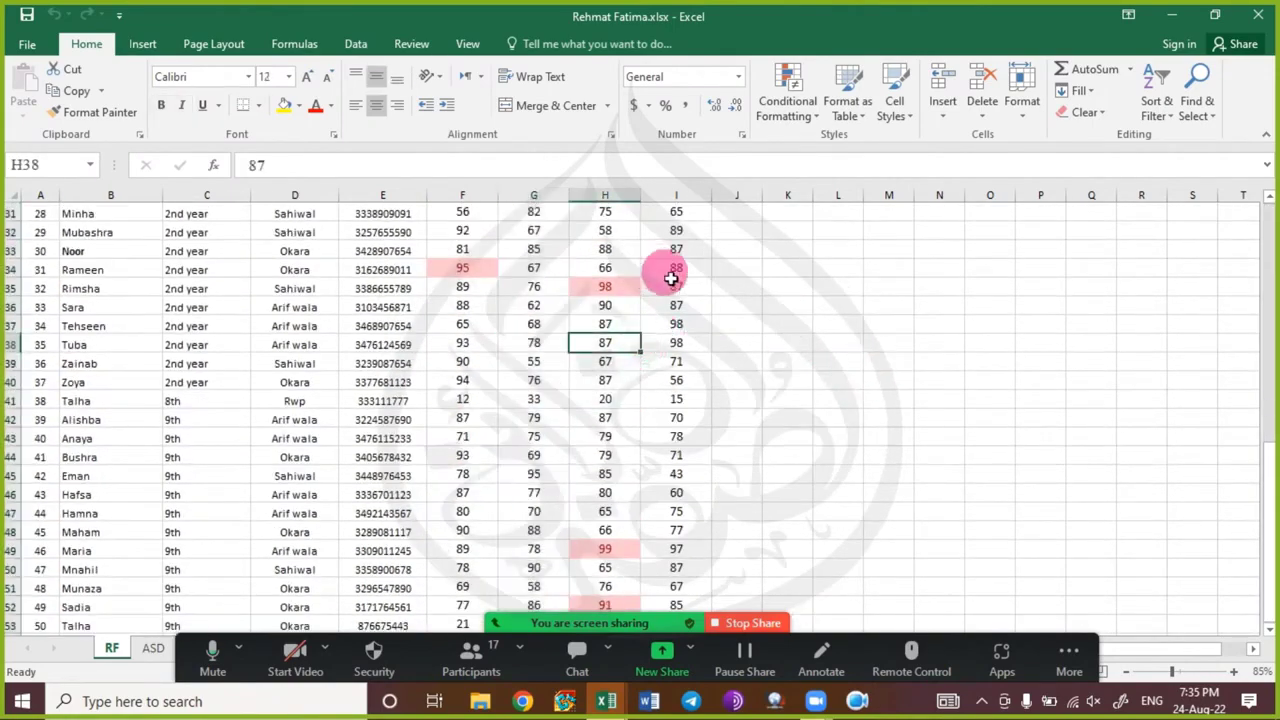
{"action": "scroll", "coordinate": [690, 272], "scroll_direction": "up", "scroll_amount": 10}
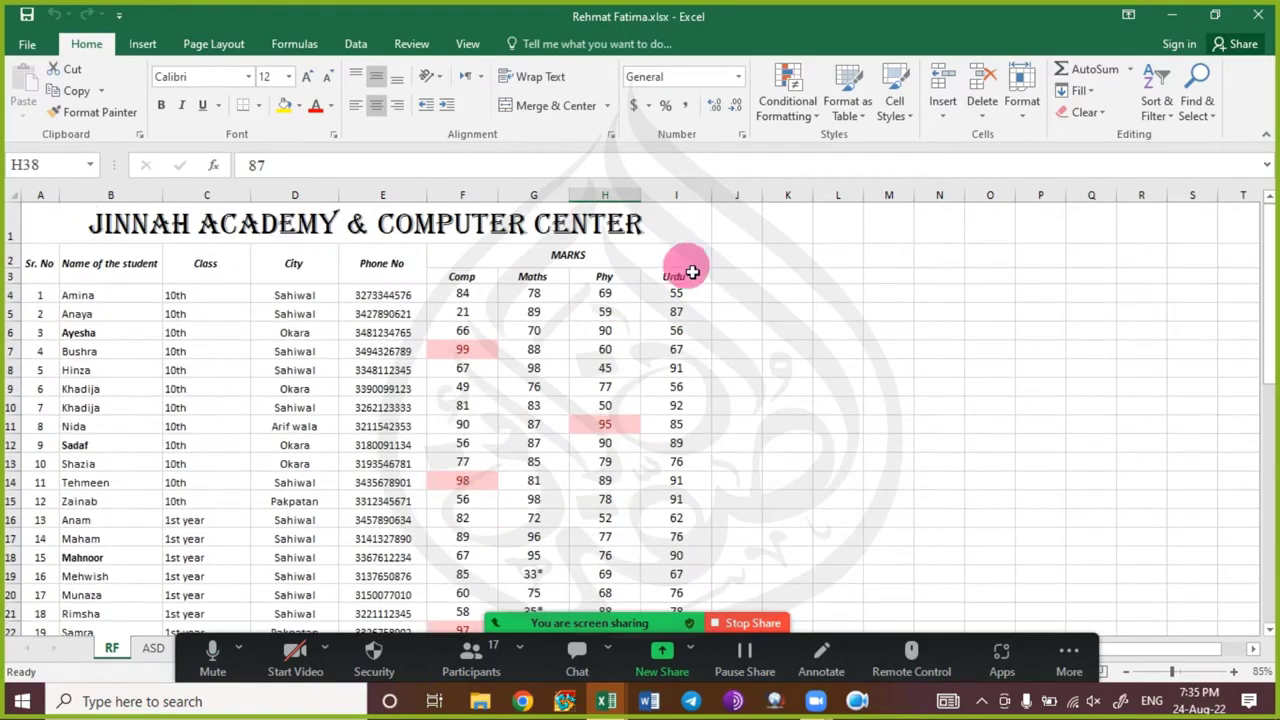
{"action": "left_click", "coordinate": [692, 272]}
{"action": "key", "text": "ctrl+shift+Down"}
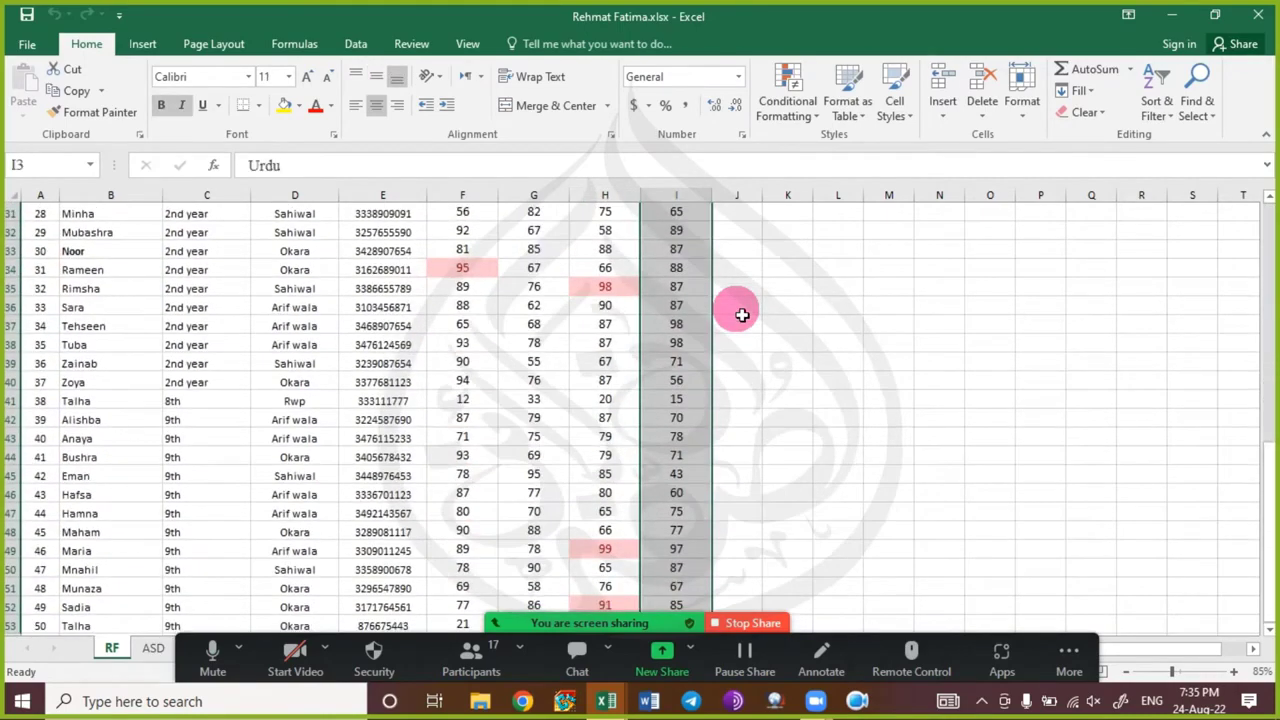
{"action": "scroll", "coordinate": [605, 320], "scroll_direction": "up", "scroll_amount": 7}
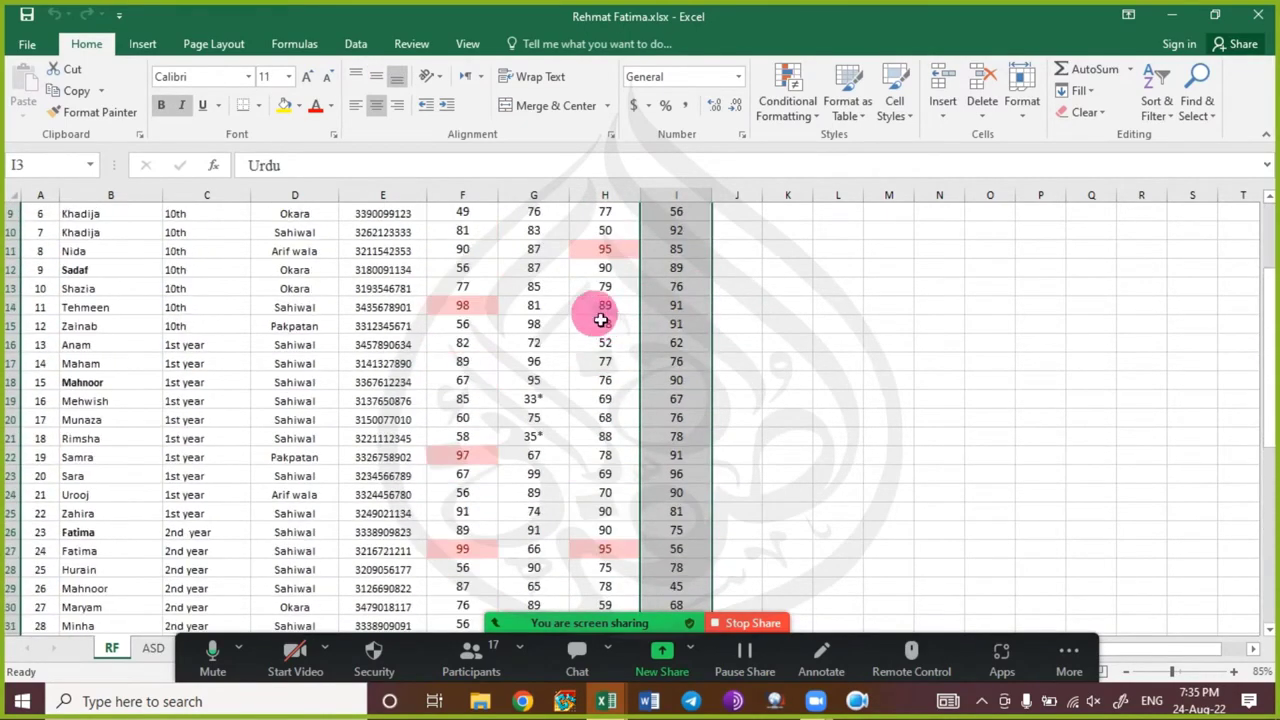
{"action": "scroll", "coordinate": [600, 320], "scroll_direction": "up", "scroll_amount": 3}
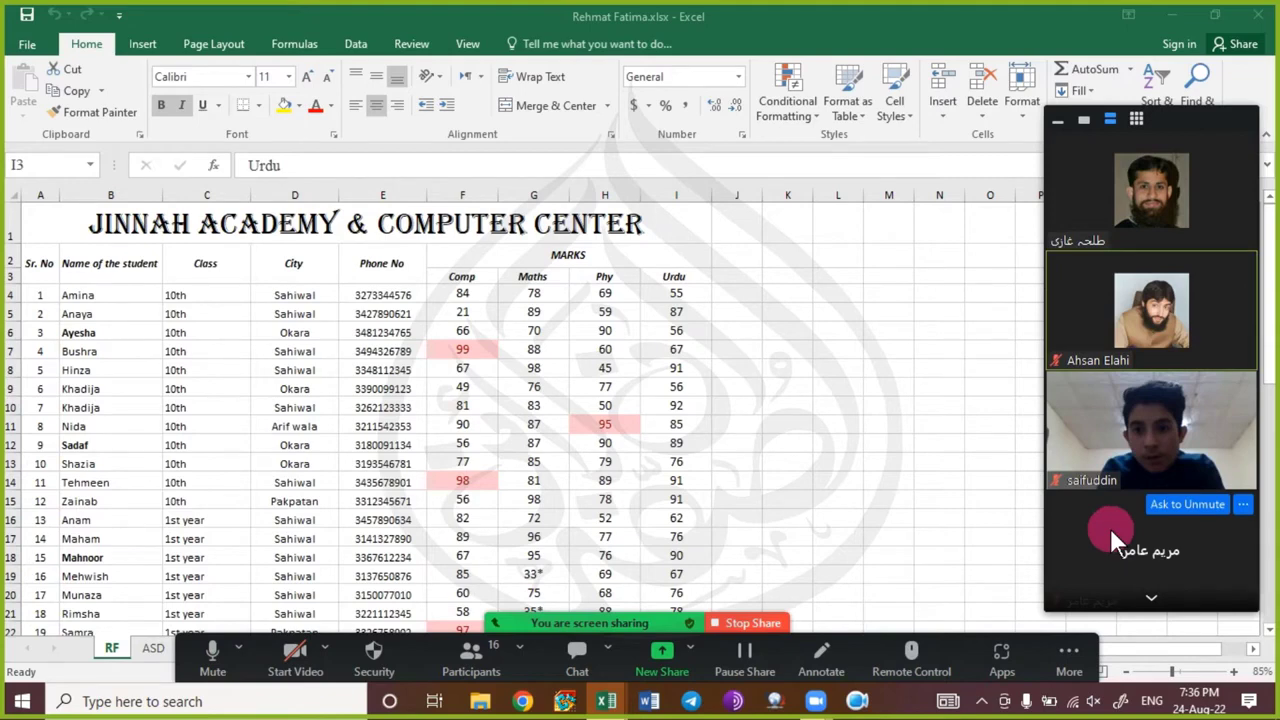
- Remove the participant with active video from the Zoom meeting without reporting them to Zoom, and check the participant list
{"action": "left_click", "coordinate": [1245, 386]}
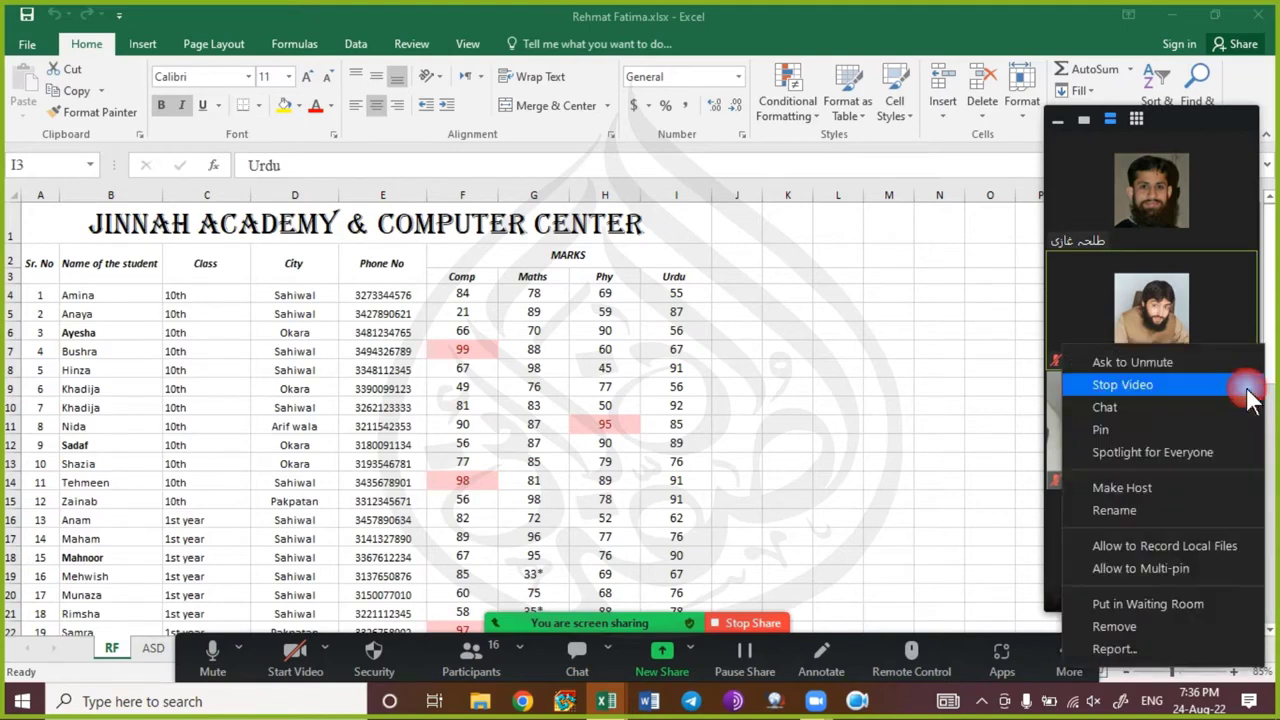
{"action": "left_click", "coordinate": [1189, 626]}
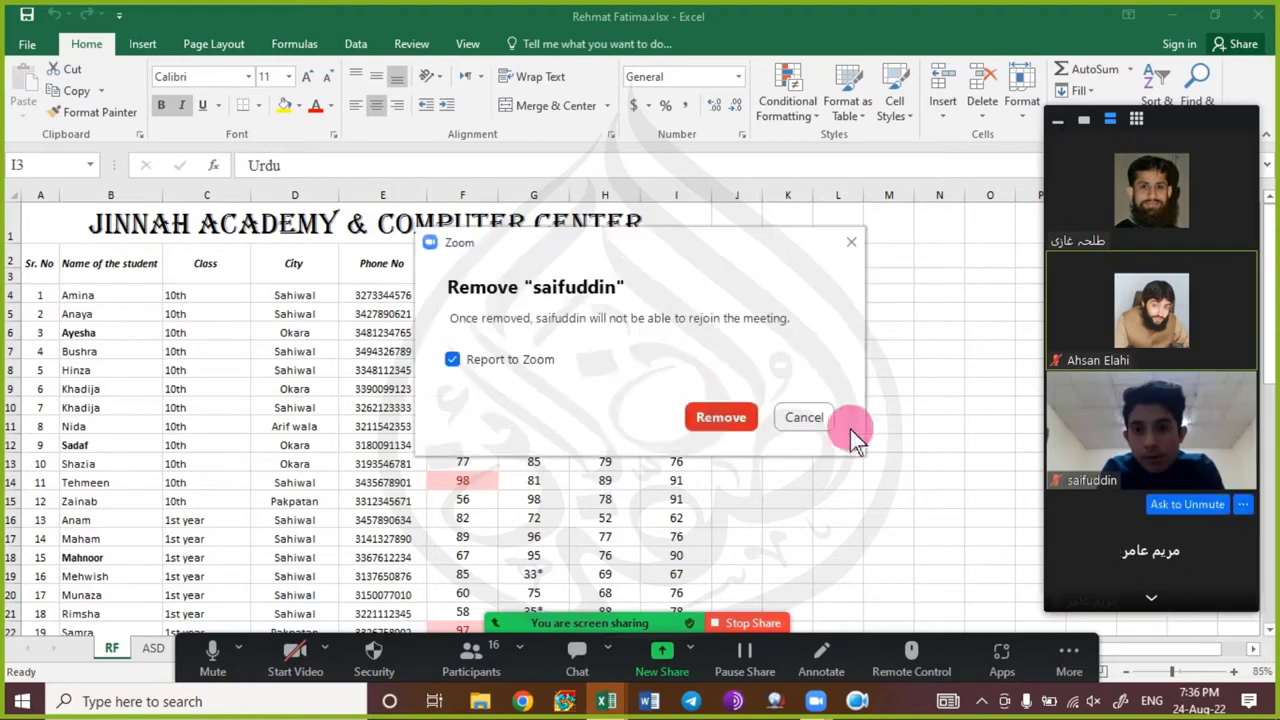
{"action": "left_click", "coordinate": [455, 359]}
{"action": "left_click", "coordinate": [692, 419]}
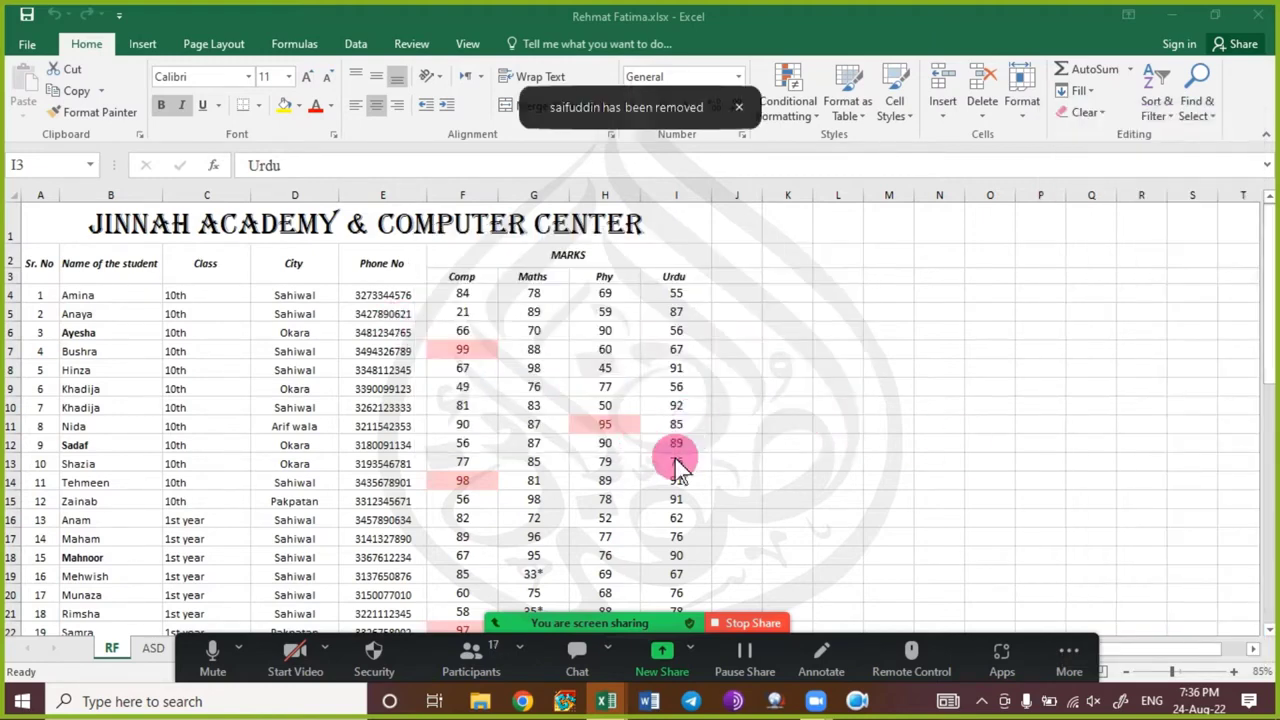
{"action": "left_click", "coordinate": [466, 656]}
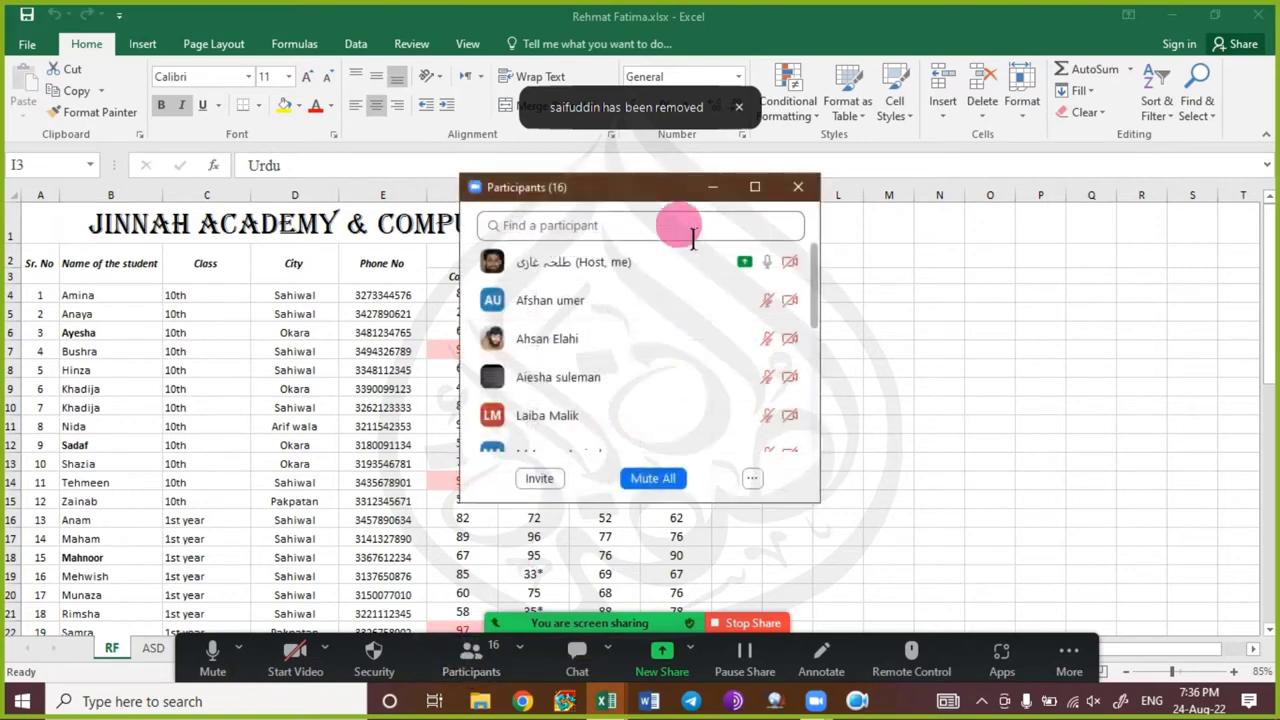
{"action": "left_click", "coordinate": [711, 190]}
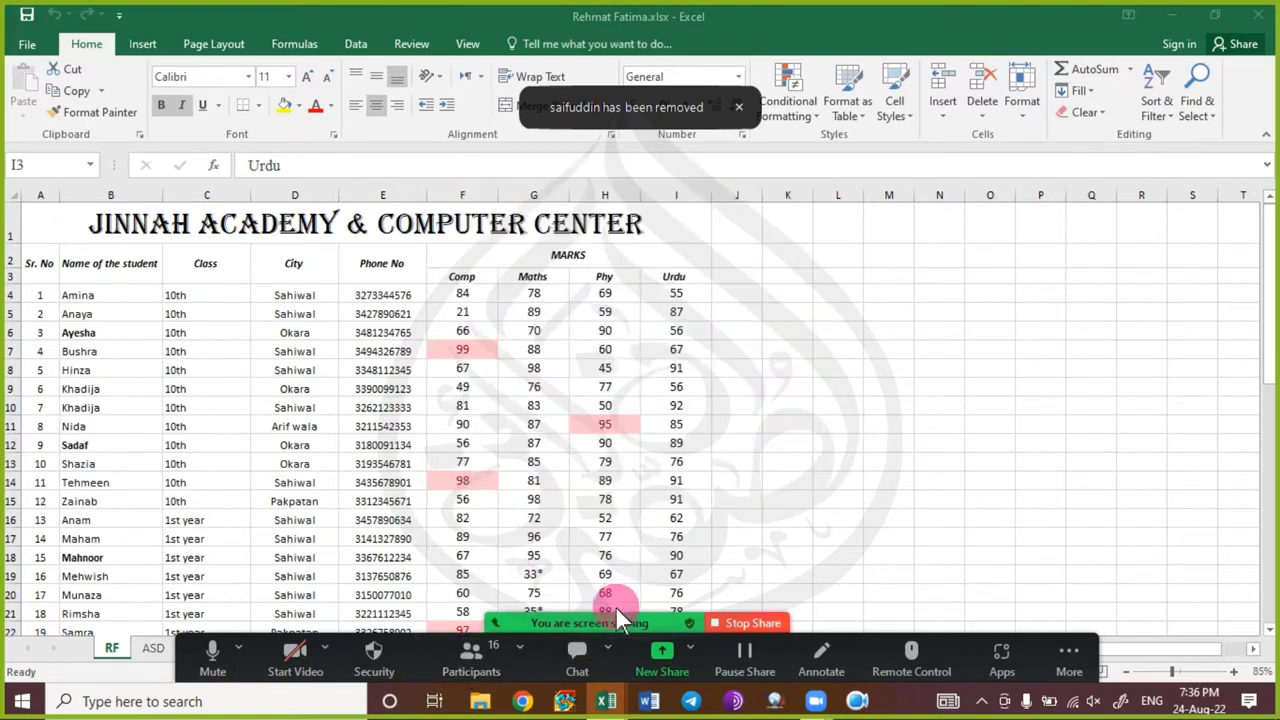
{"action": "left_click", "coordinate": [676, 294]}
{"action": "scroll", "coordinate": [704, 358], "scroll_direction": "down", "scroll_amount": 1}
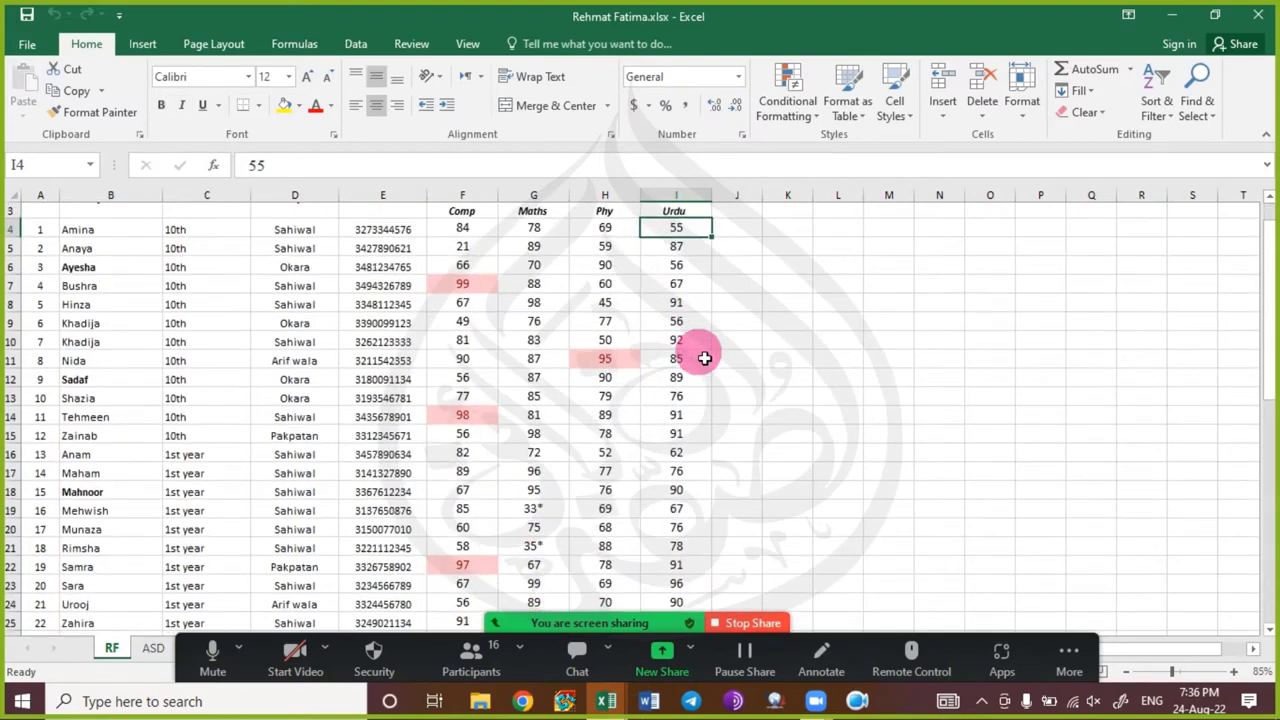
{"action": "scroll", "coordinate": [704, 358], "scroll_direction": "up", "scroll_amount": 1}
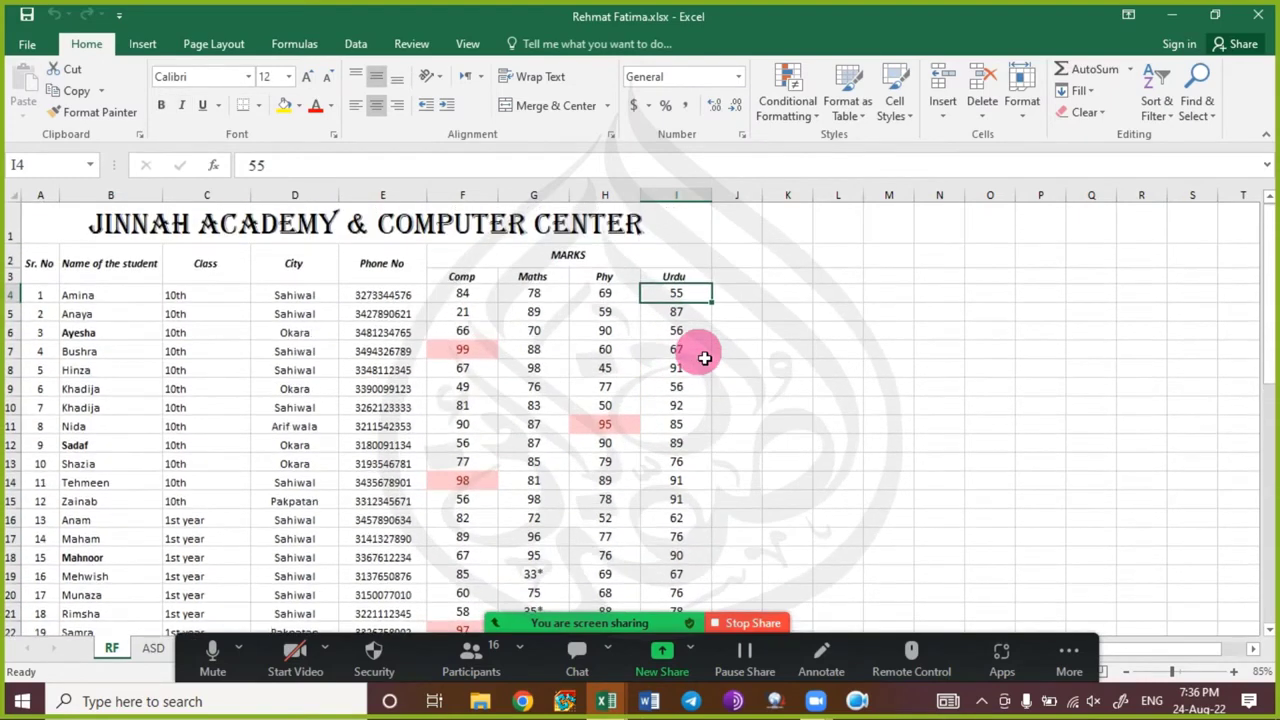
{"action": "left_click", "coordinate": [705, 277]}
{"action": "left_click", "coordinate": [869, 396]}
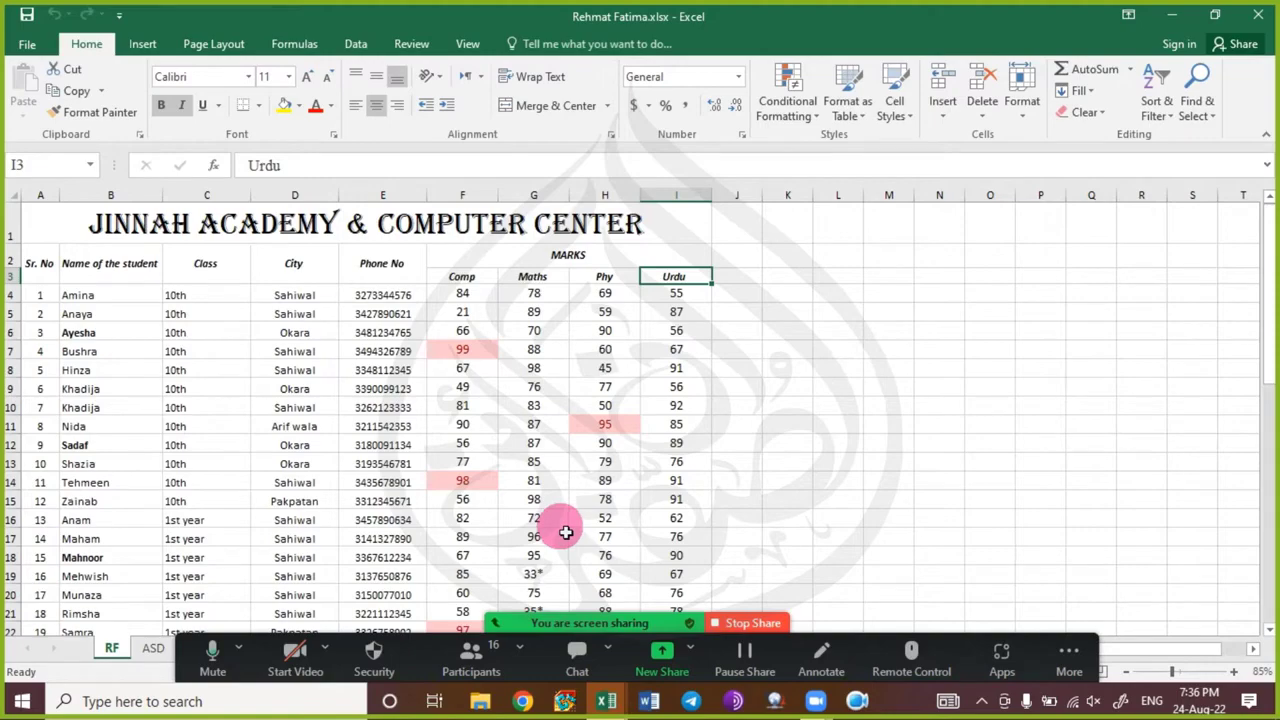
- Remove the trailing asterisk from the Maths mark in cell G21, leaving 35
{"action": "scroll", "coordinate": [600, 480], "scroll_direction": "down", "scroll_amount": 5}
{"action": "scroll", "coordinate": [603, 478], "scroll_direction": "down", "scroll_amount": 3}
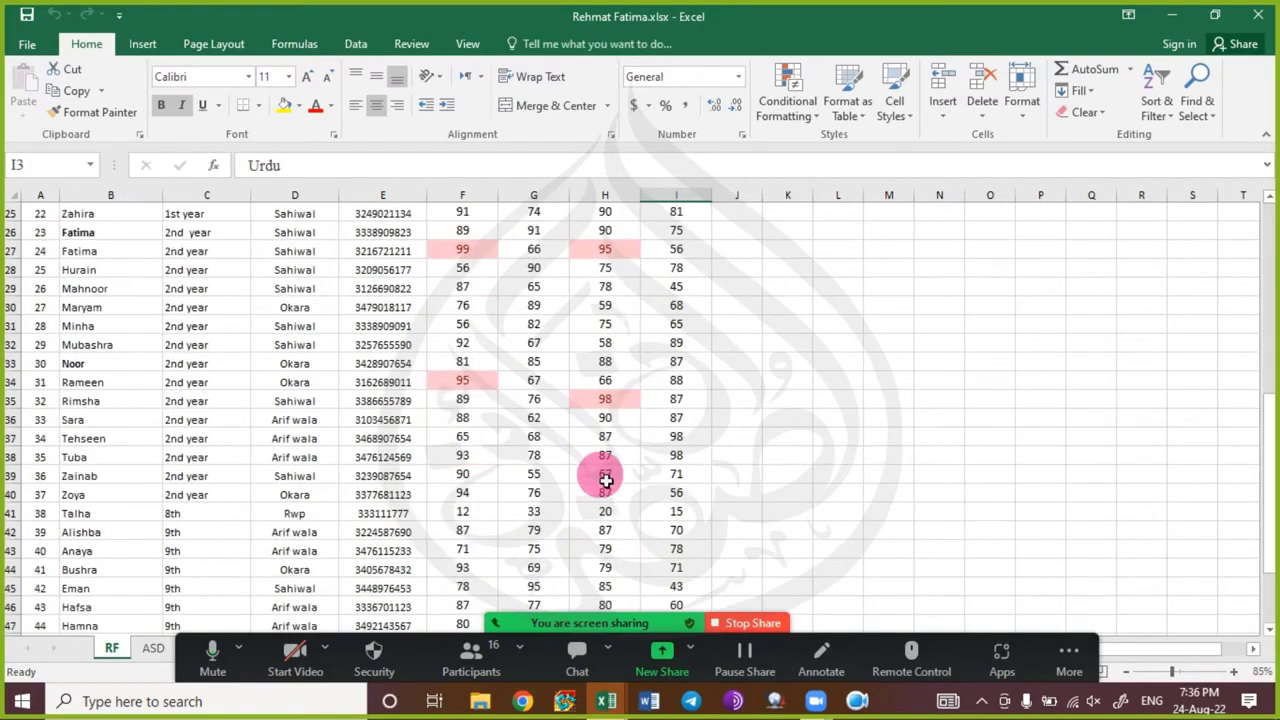
{"action": "scroll", "coordinate": [603, 478], "scroll_direction": "up", "scroll_amount": 3}
{"action": "left_click", "coordinate": [535, 328]}
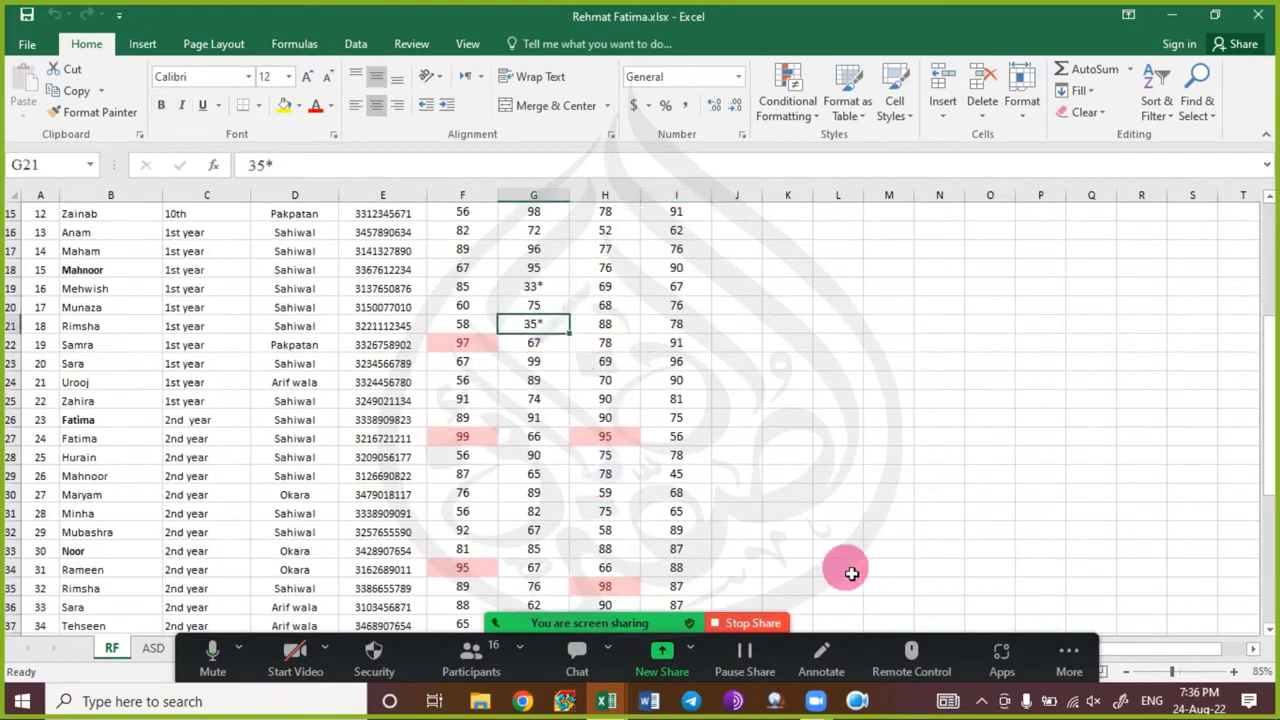
{"action": "key", "text": "F2"}
{"action": "key", "text": "BackSpace"}
{"action": "key", "text": "Return"}
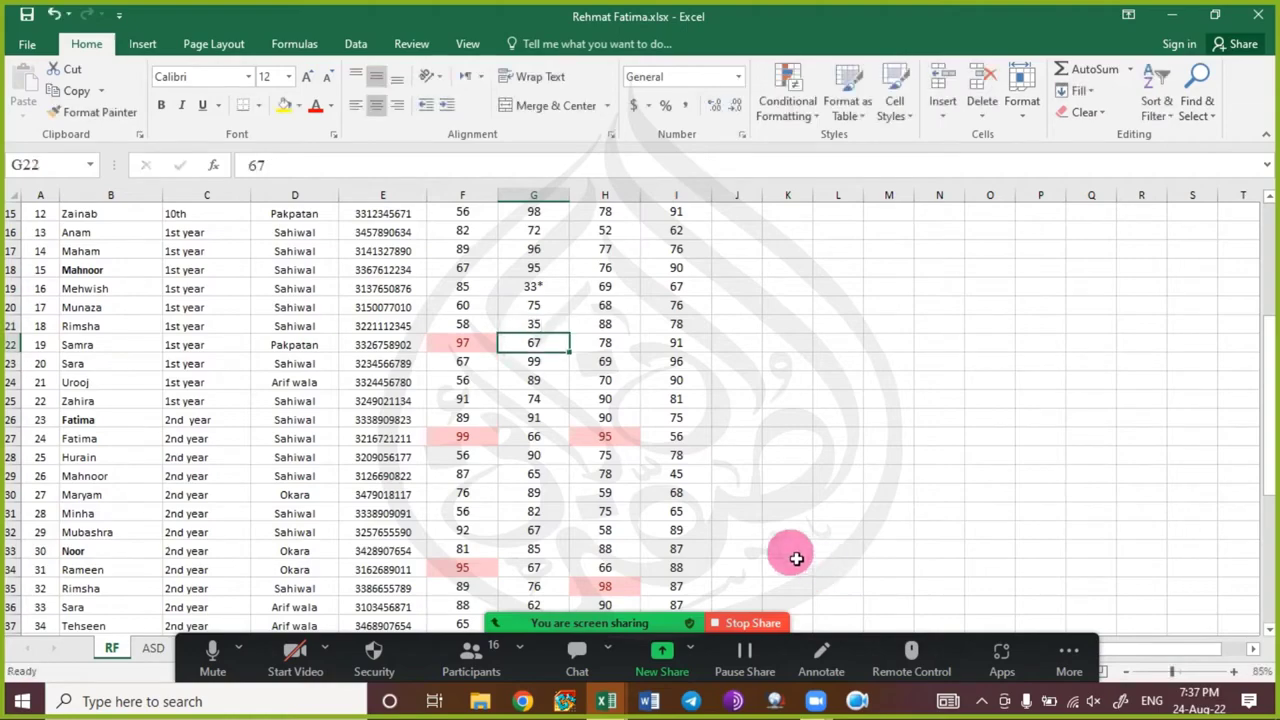
- Remove the trailing asterisk from the Maths mark in cell G19, leaving 33
{"action": "scroll", "coordinate": [716, 521], "scroll_direction": "down", "scroll_amount": 5}
{"action": "scroll", "coordinate": [716, 521], "scroll_direction": "down", "scroll_amount": 2}
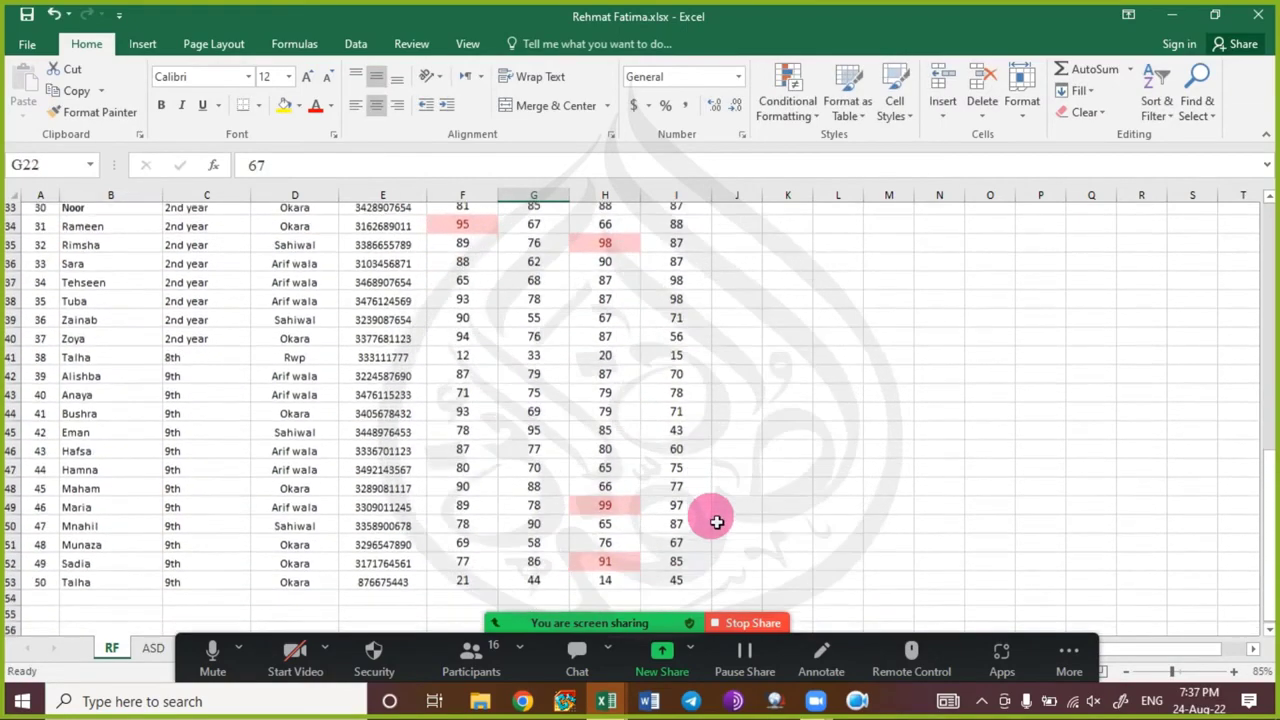
{"action": "scroll", "coordinate": [689, 497], "scroll_direction": "up", "scroll_amount": 10}
{"action": "scroll", "coordinate": [620, 420], "scroll_direction": "down", "scroll_amount": 1}
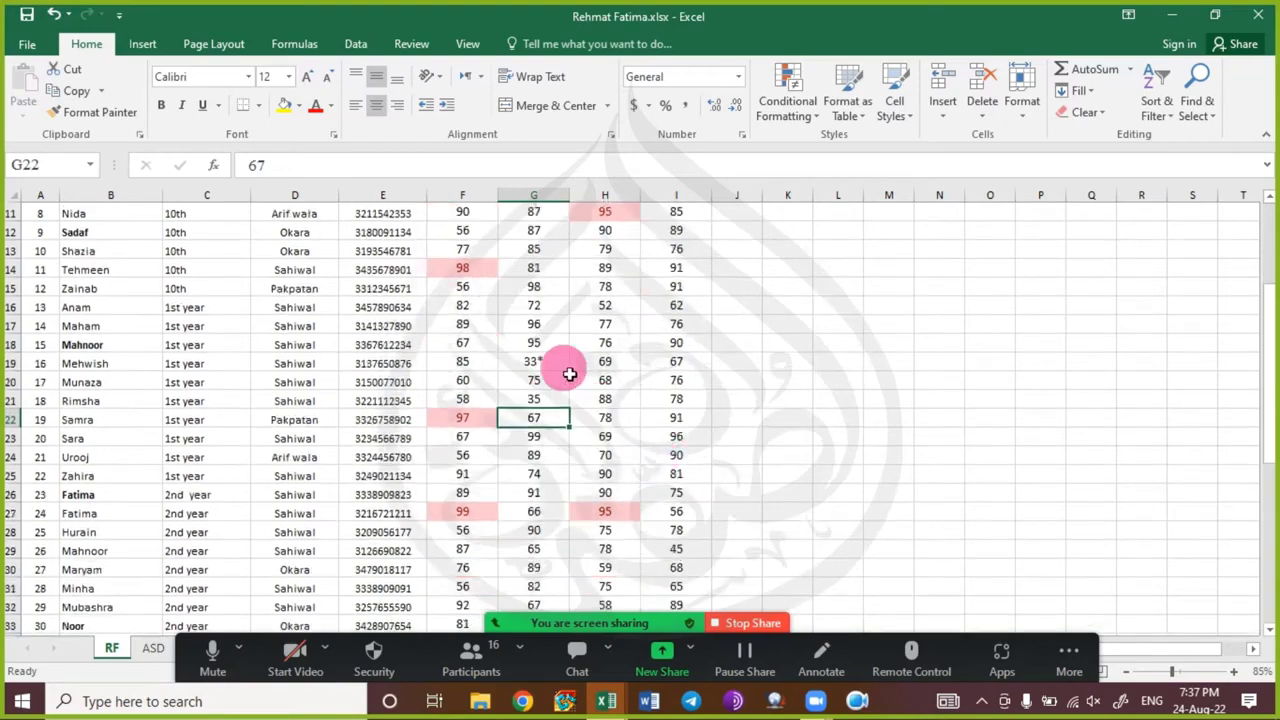
{"action": "left_click", "coordinate": [562, 364]}
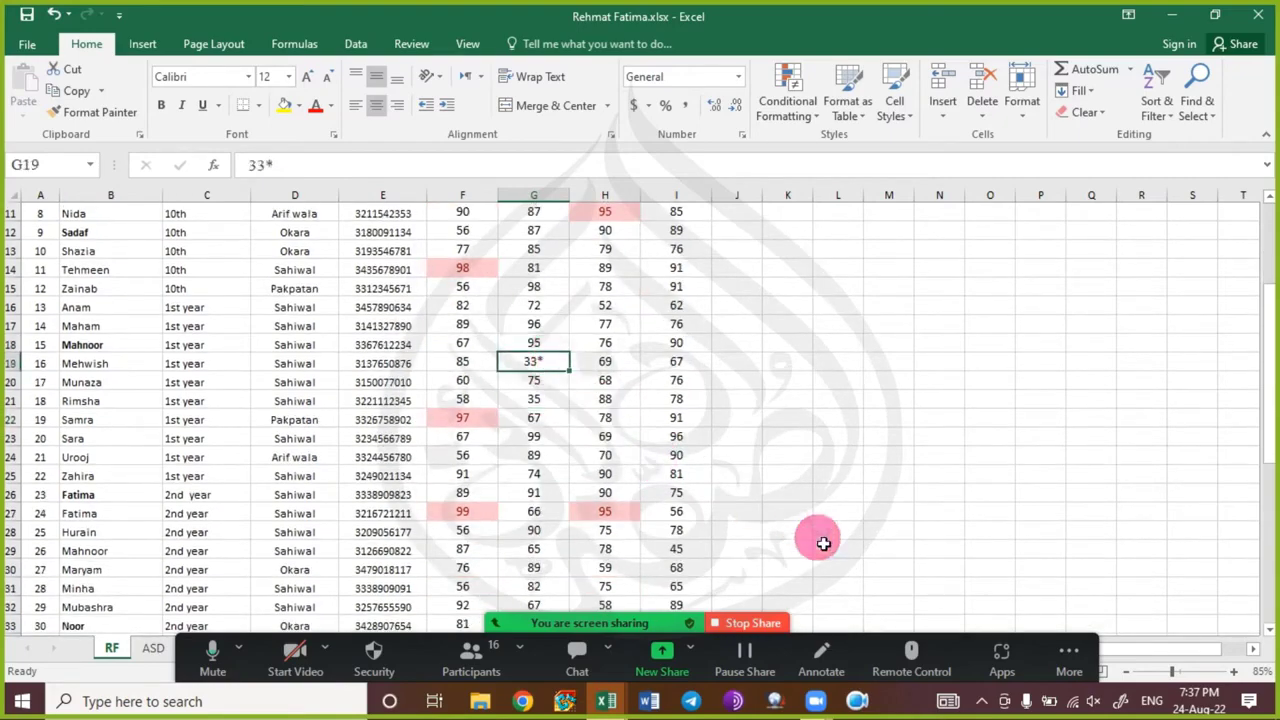
{"action": "key", "text": "F2"}
{"action": "key", "text": "BackSpace"}
{"action": "key", "text": "Return"}
- Apply the White - Red color scale as conditional formatting to the Maths column from its header to the last mark
{"action": "scroll", "coordinate": [500, 340], "scroll_direction": "up", "scroll_amount": 3}
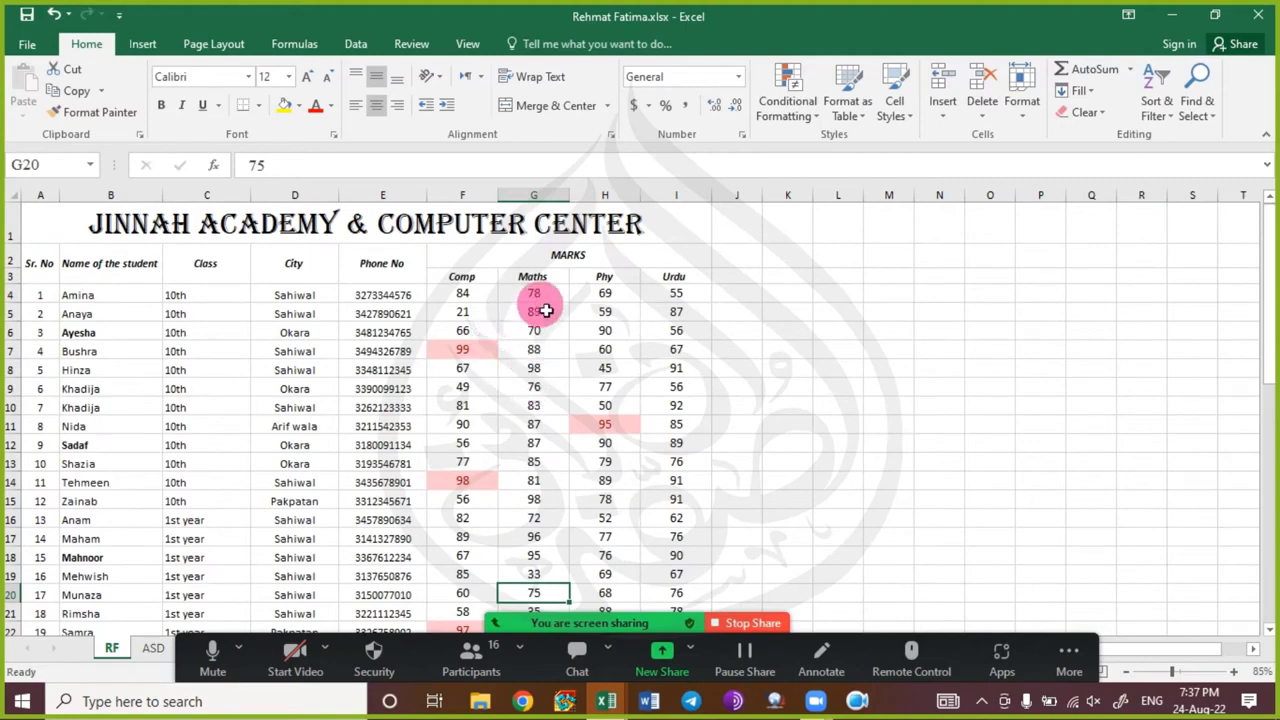
{"action": "left_click", "coordinate": [534, 278]}
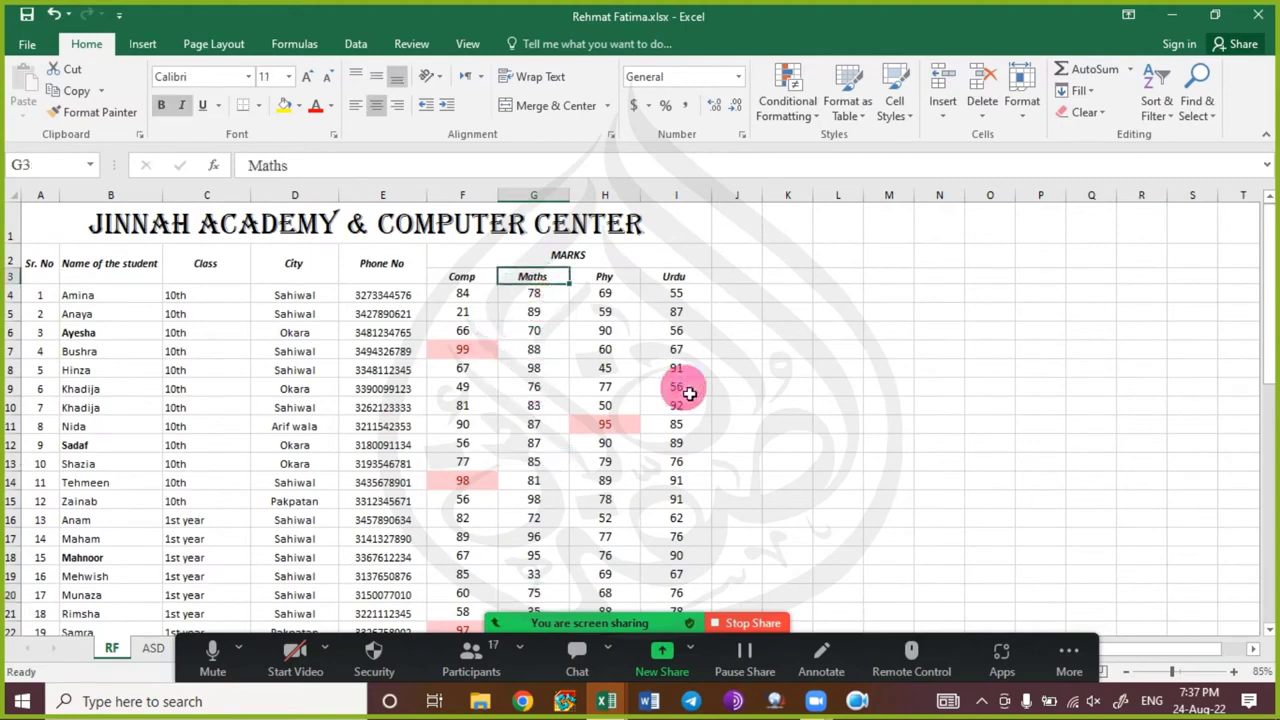
{"action": "key", "text": "ctrl+shift+Down"}
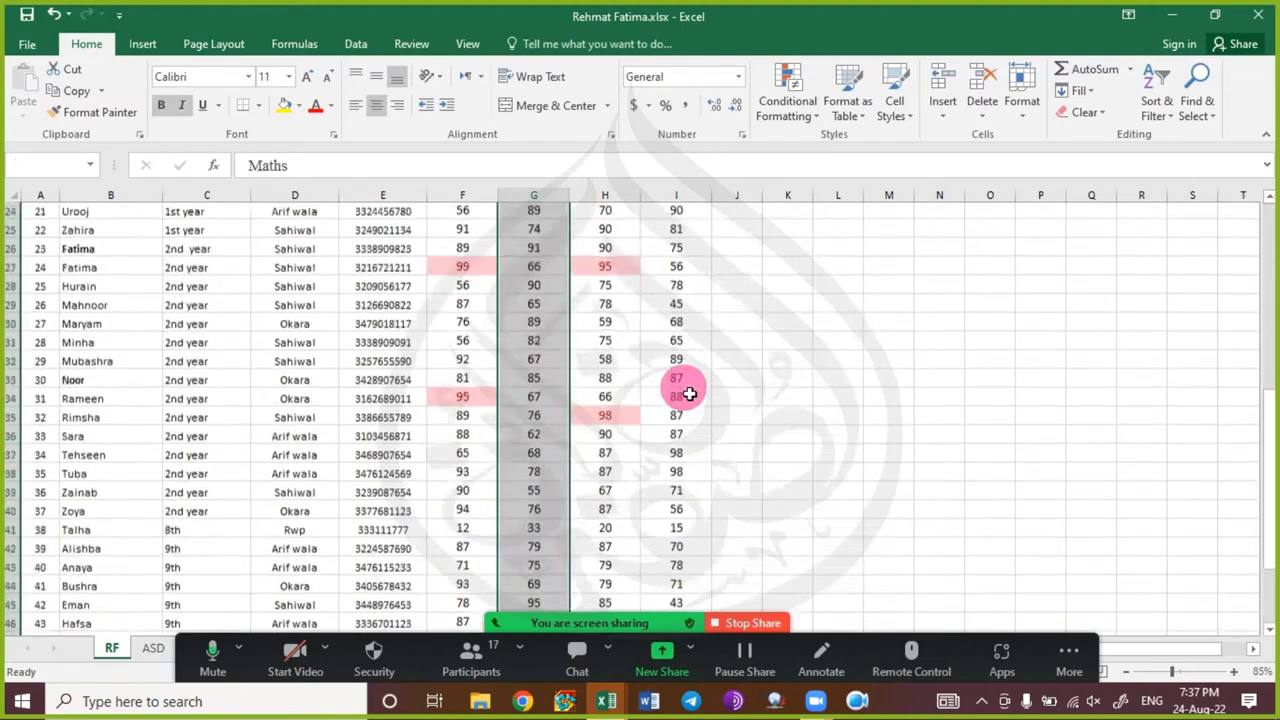
{"action": "left_click", "coordinate": [801, 99]}
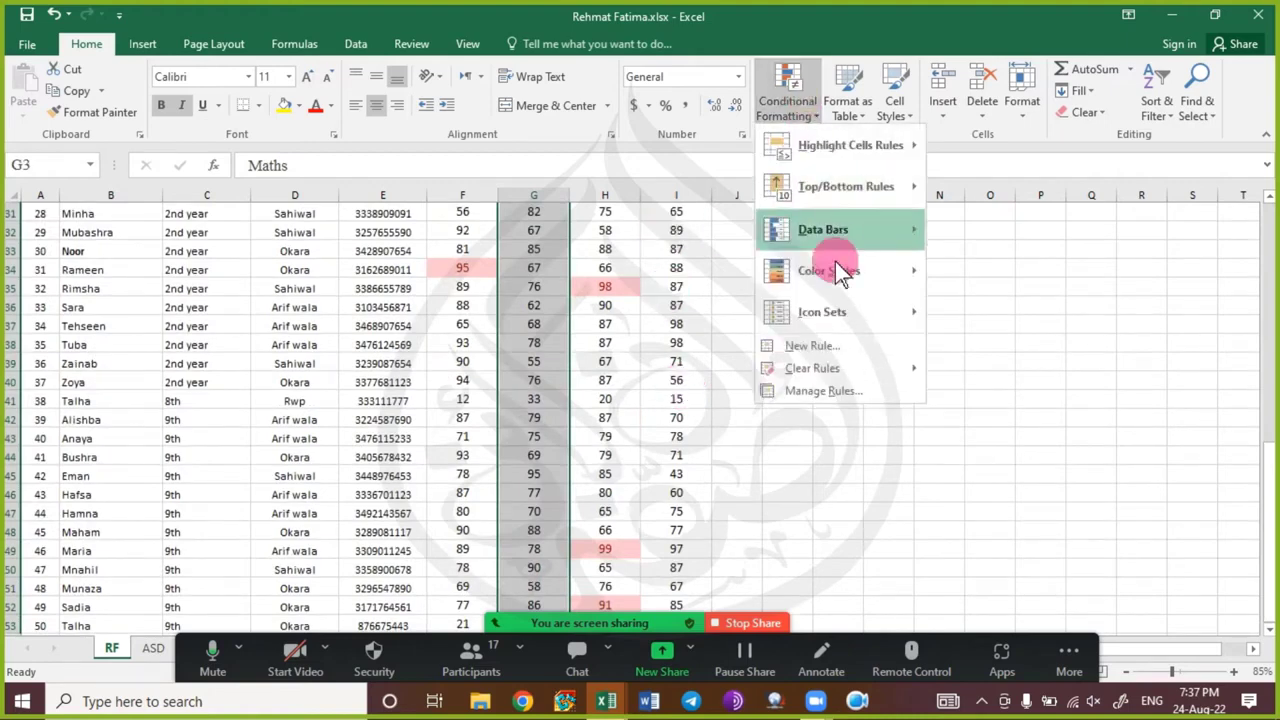
{"action": "mouse_move", "coordinate": [870, 326]}
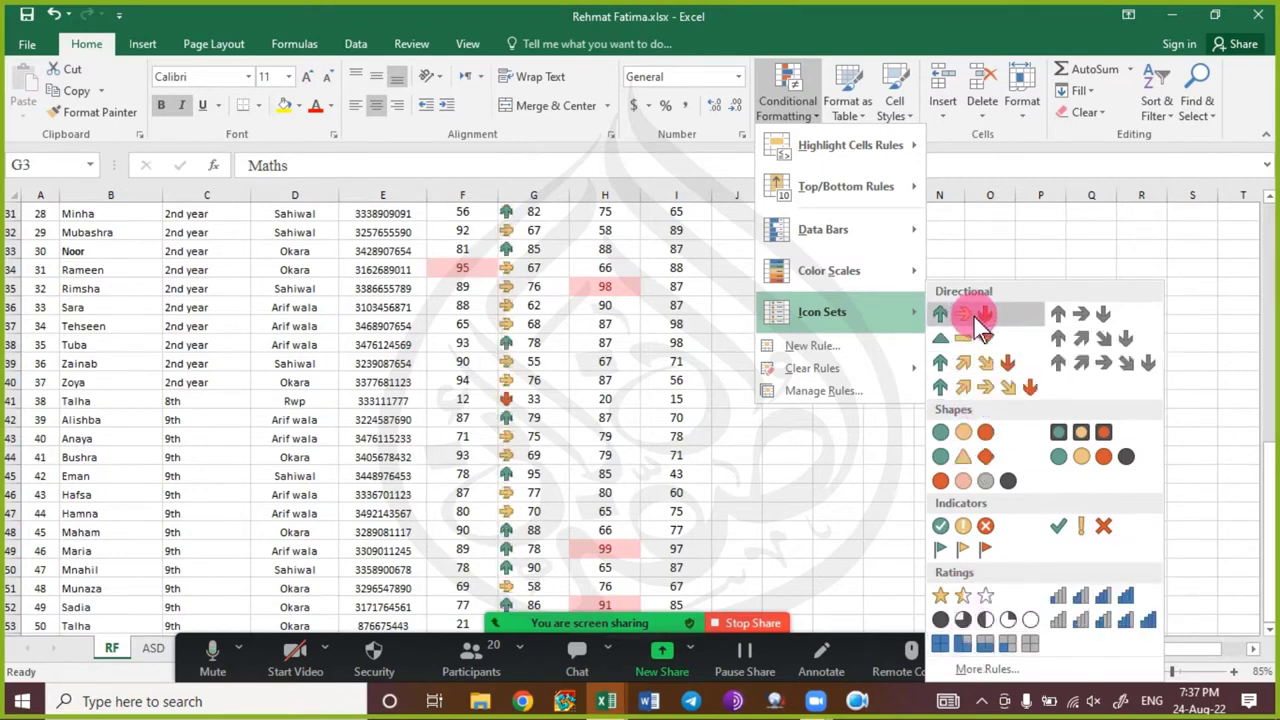
{"action": "mouse_move", "coordinate": [910, 275]}
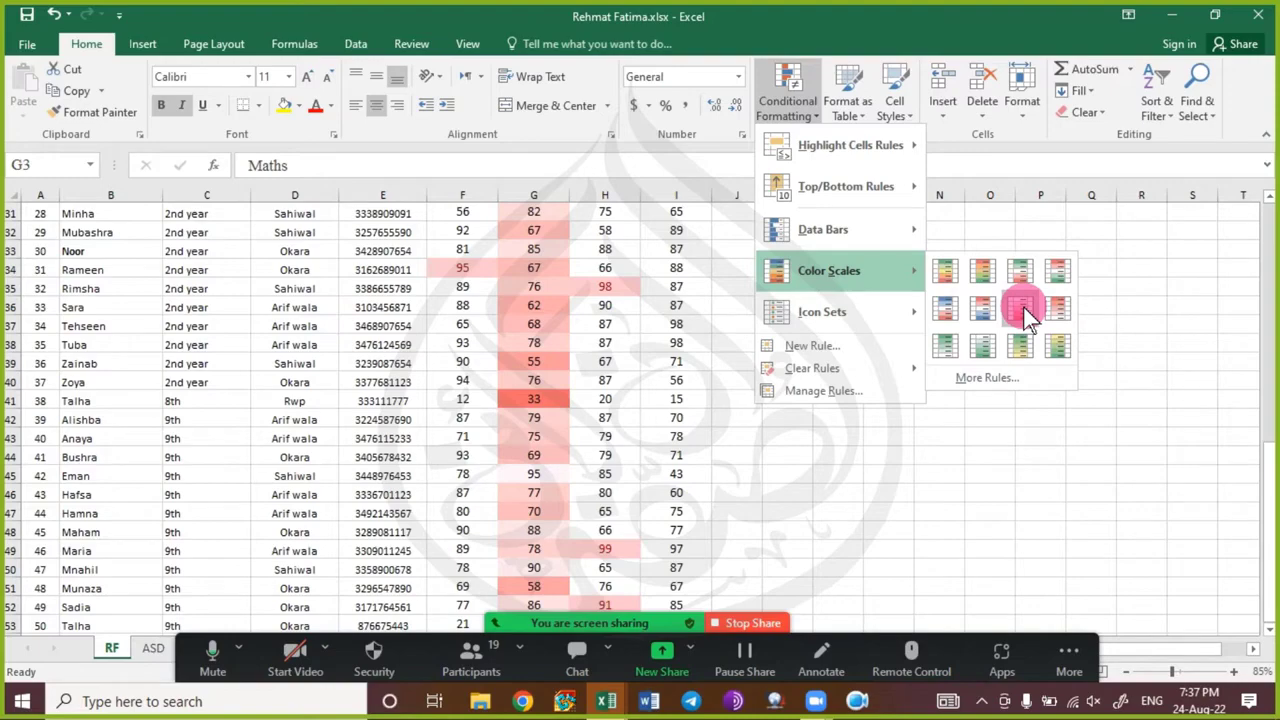
{"action": "left_click", "coordinate": [1027, 313]}
{"action": "scroll", "coordinate": [591, 450], "scroll_direction": "up", "scroll_amount": 10}
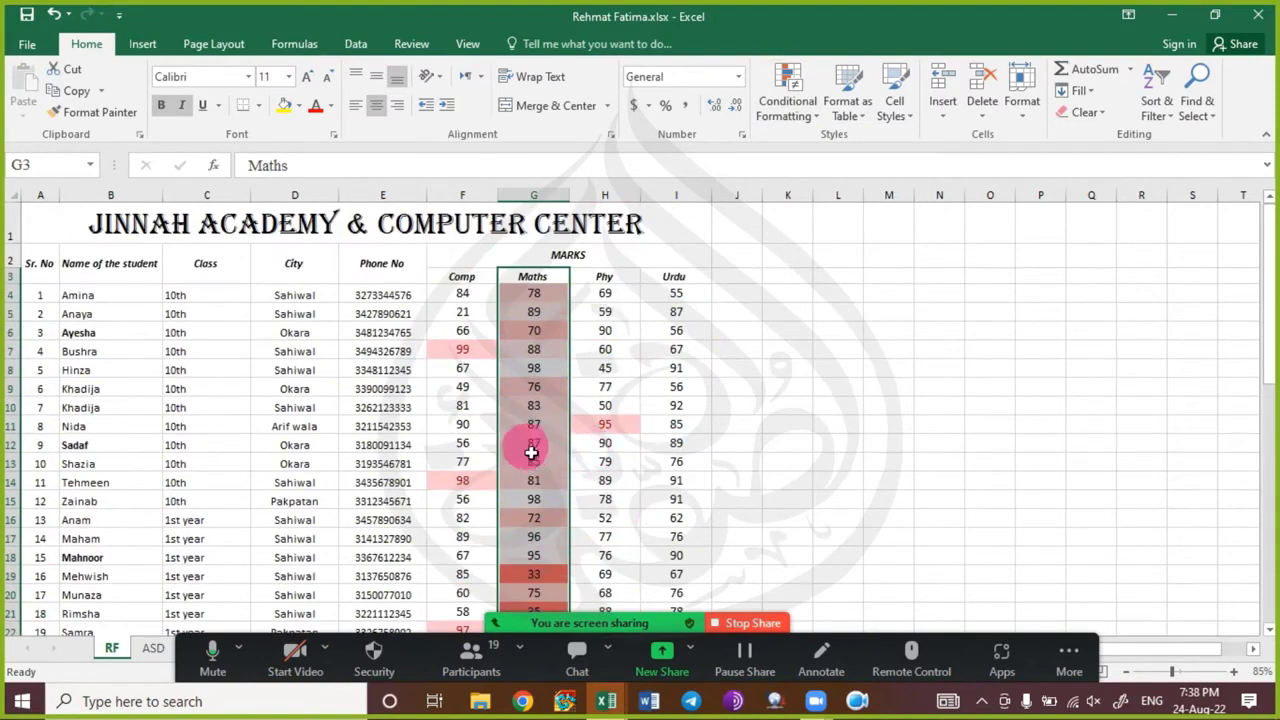
{"action": "scroll", "coordinate": [533, 452], "scroll_direction": "down", "scroll_amount": 10}
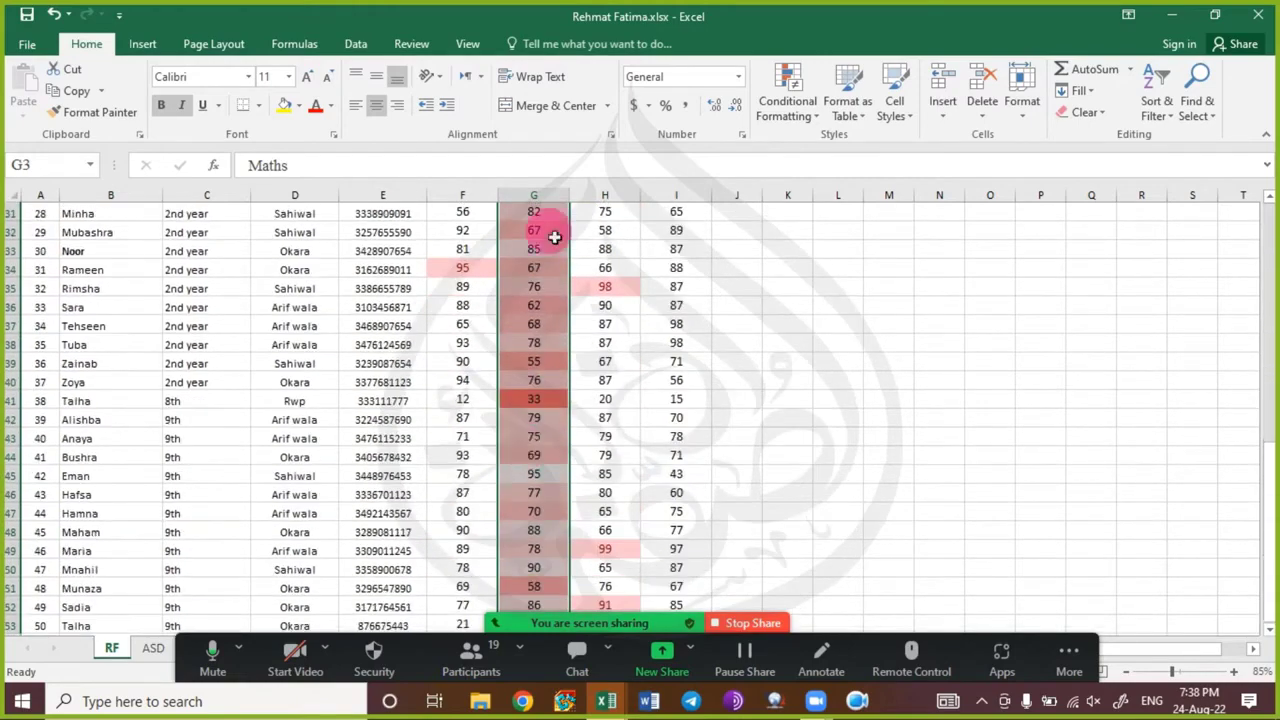
{"action": "left_click", "coordinate": [800, 110]}
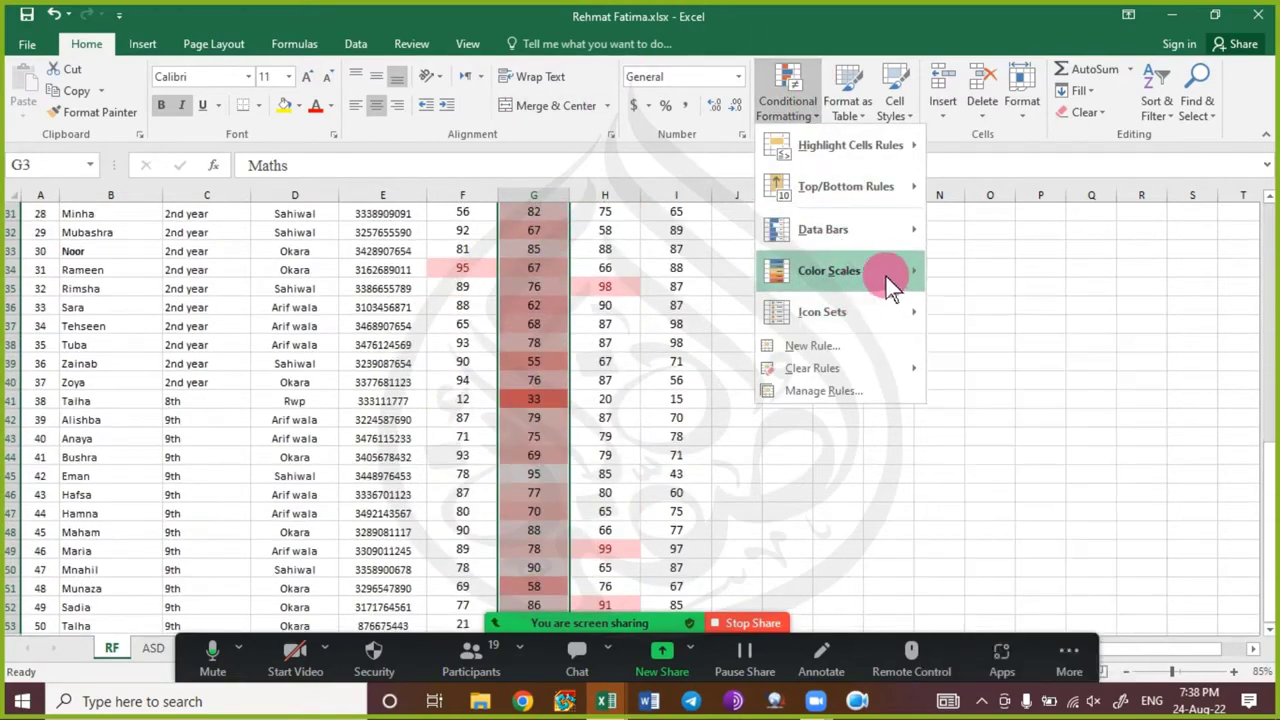
{"action": "left_click", "coordinate": [1006, 382]}
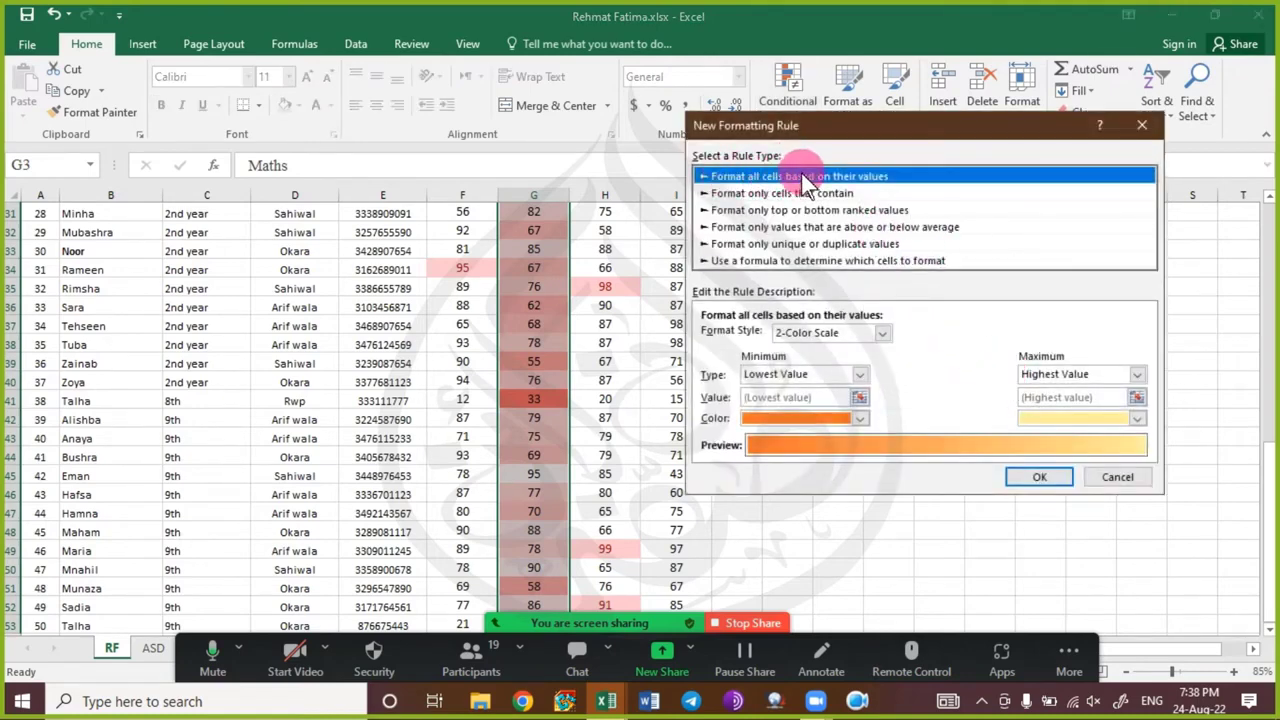
{"action": "left_click_drag", "start_coordinate": [818, 137], "coordinate": [808, 215]}
{"action": "left_click", "coordinate": [1130, 206]}
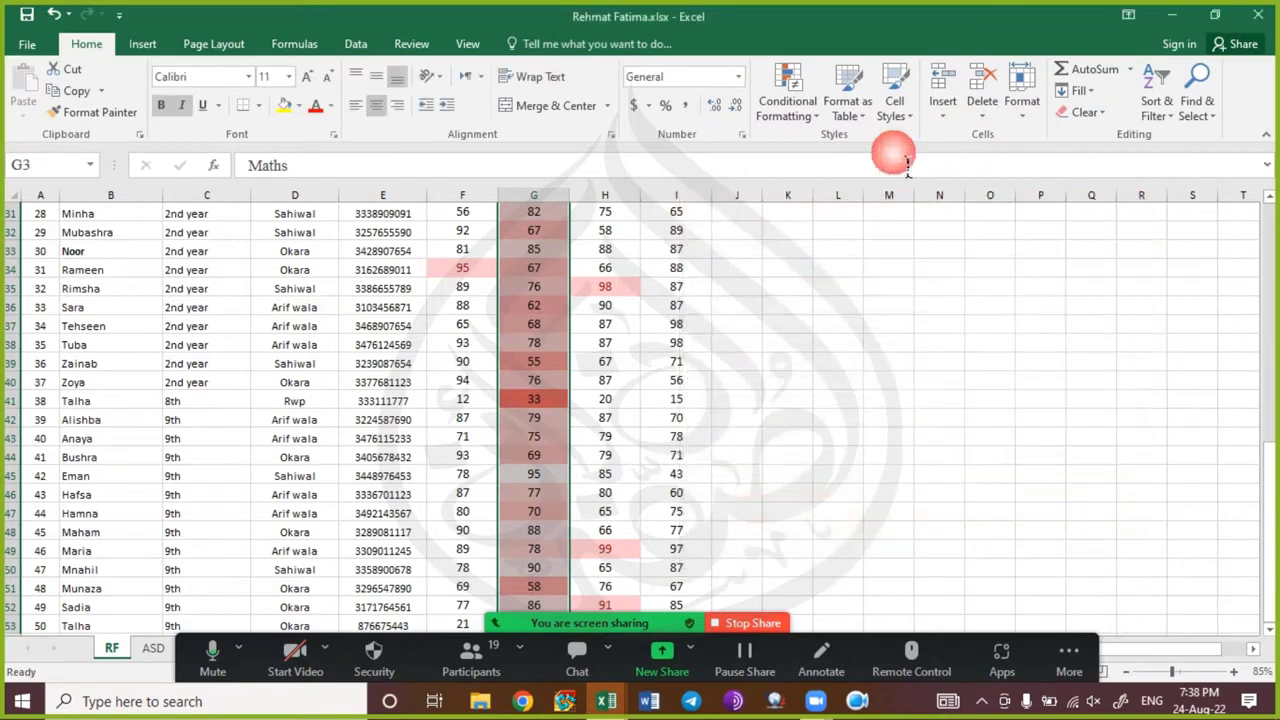
- Start a custom color scale rule for the Maths column and set its format style to 3-Color Scale
{"action": "left_click", "coordinate": [794, 120]}
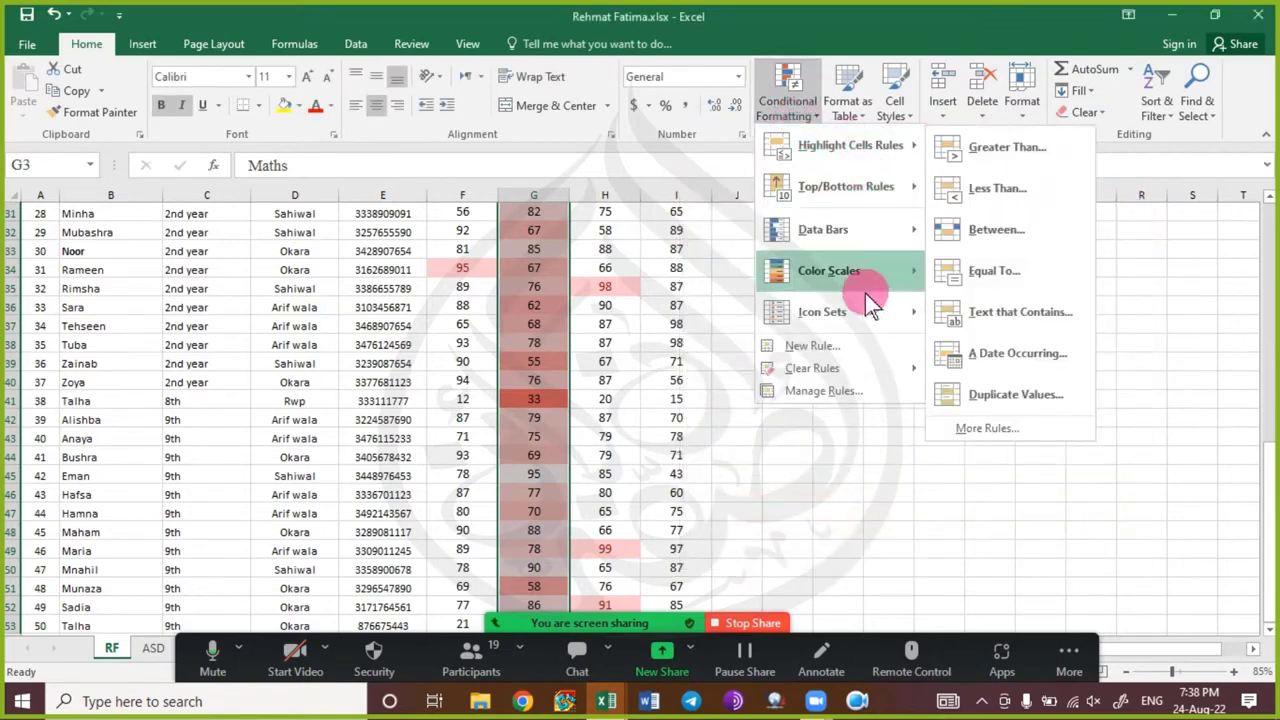
{"action": "mouse_move", "coordinate": [888, 272]}
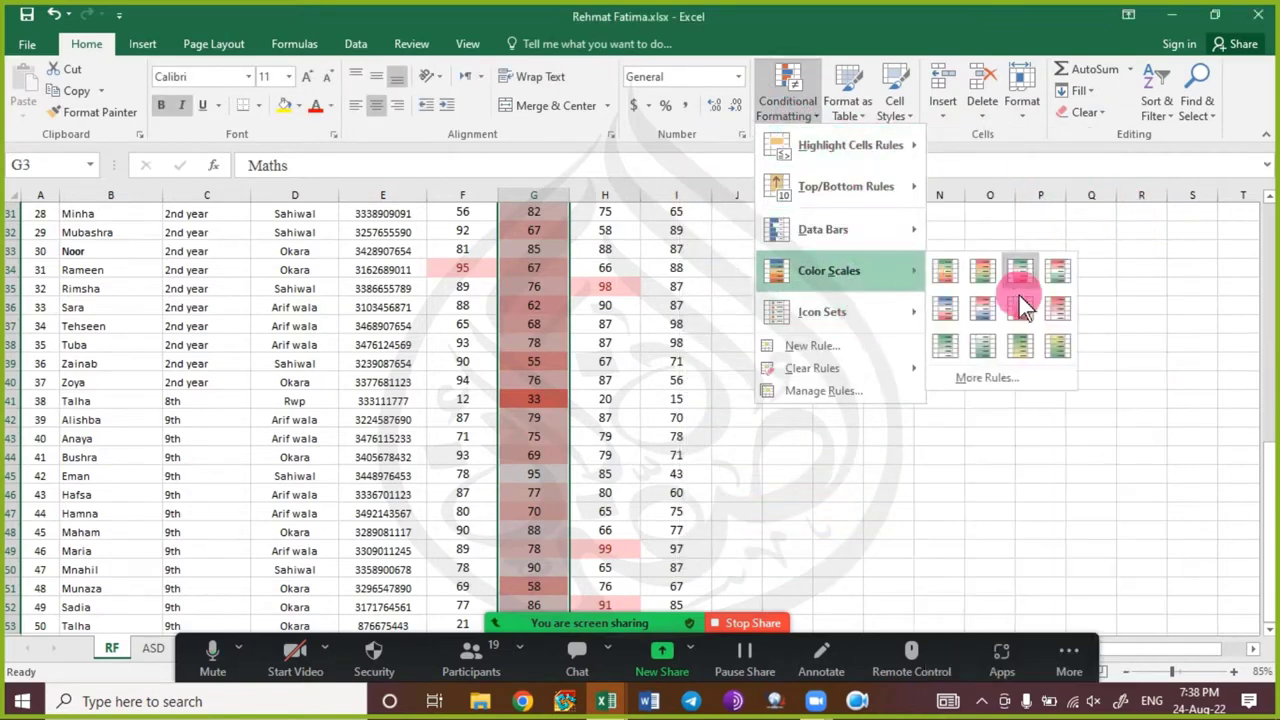
{"action": "left_click", "coordinate": [984, 378]}
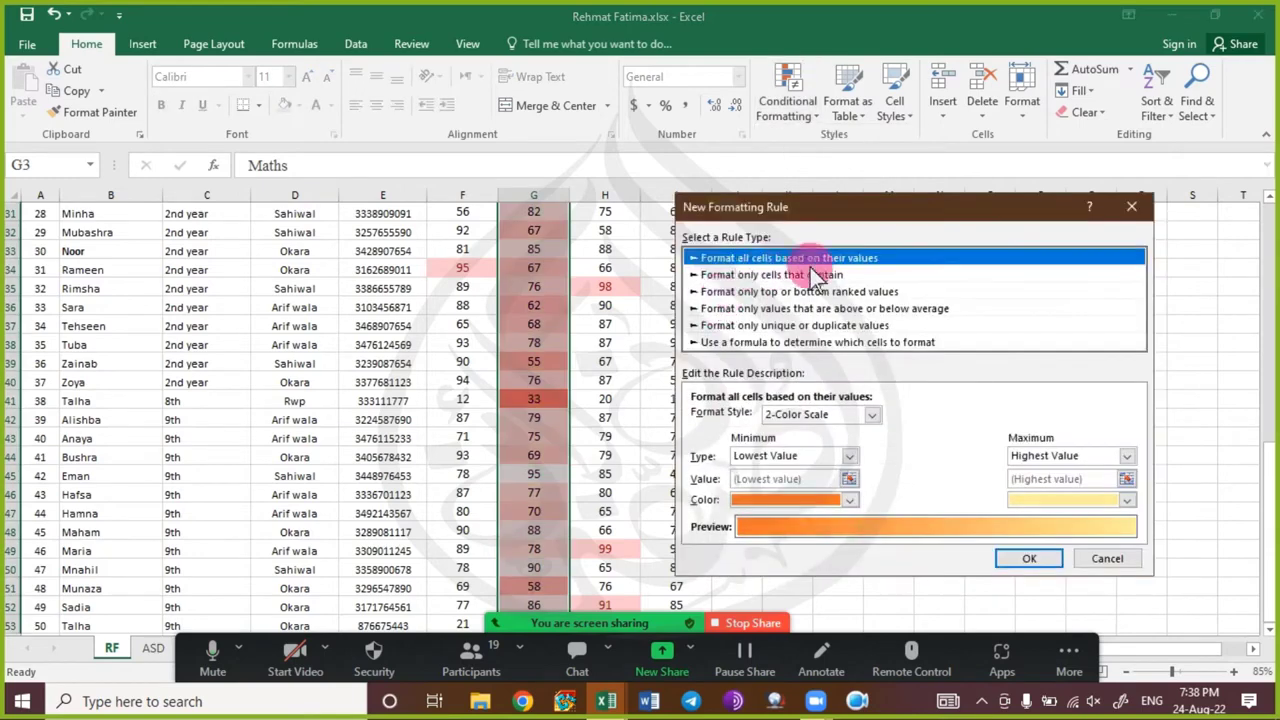
{"action": "left_click", "coordinate": [856, 415]}
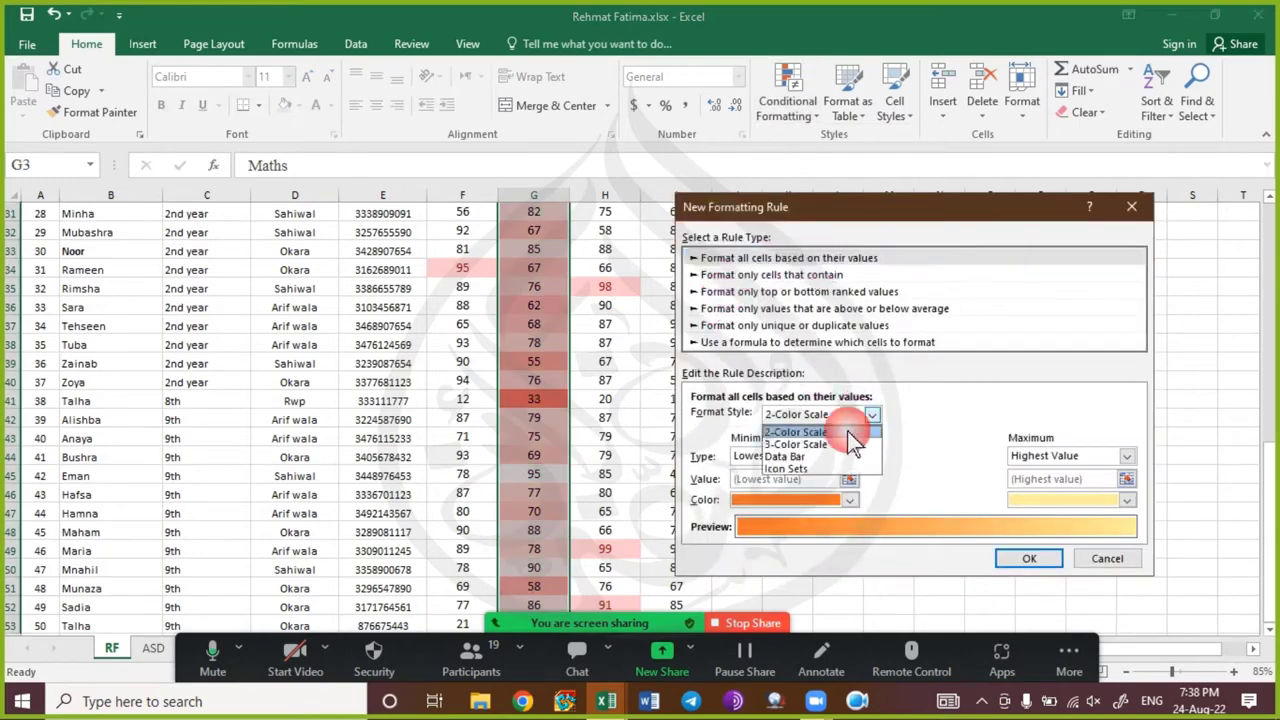
{"action": "left_click", "coordinate": [838, 443]}
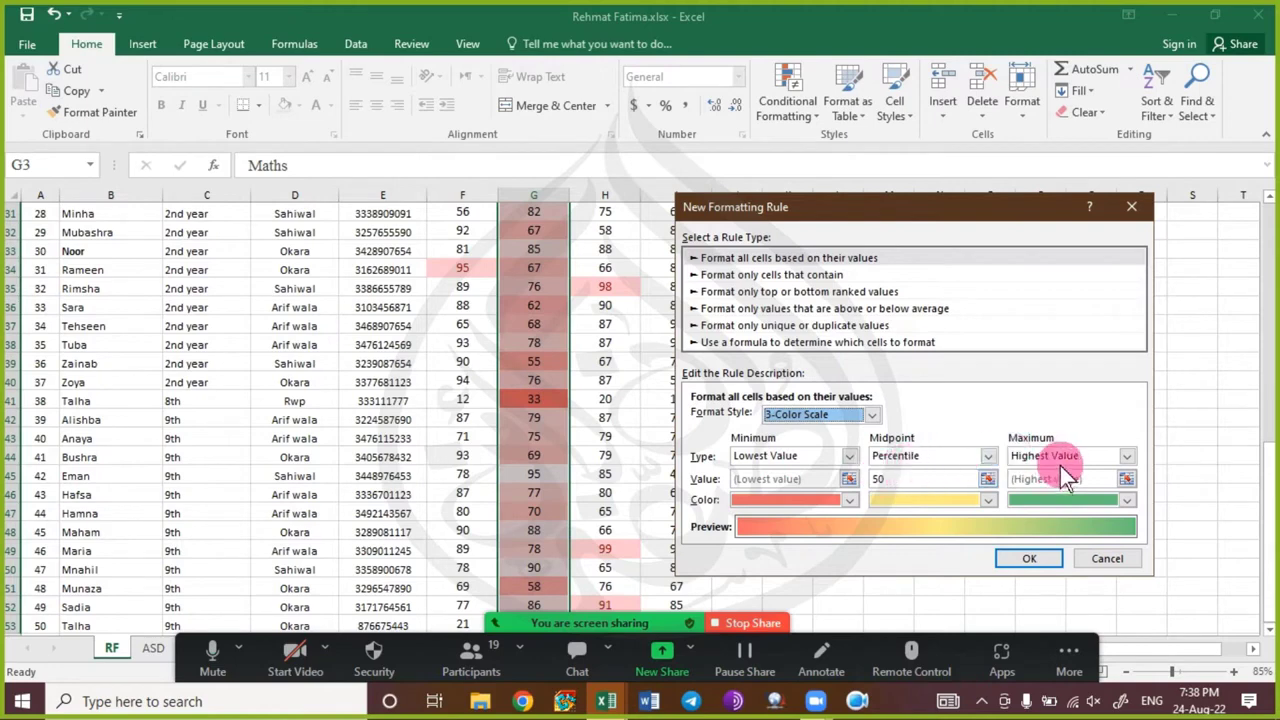
- Try Formula, Number and Percent as the midpoint type of the 3-color scale, and return it to Percentile
{"action": "left_click", "coordinate": [928, 457]}
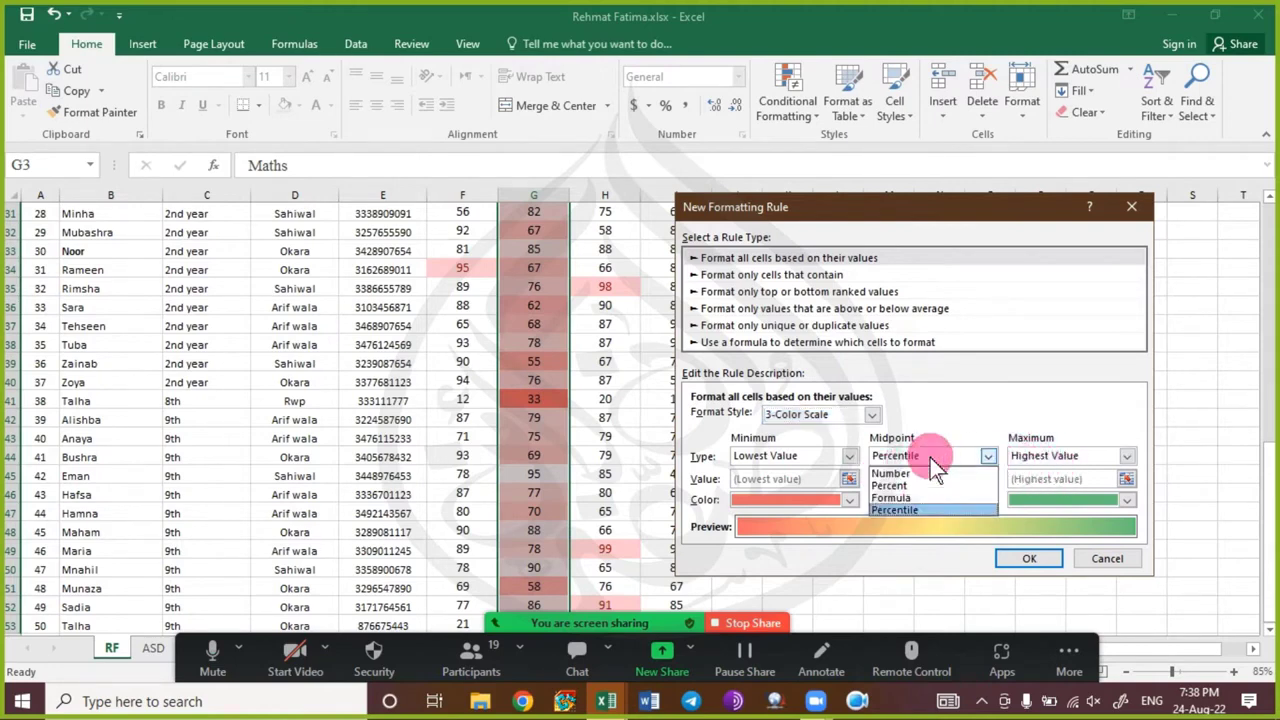
{"action": "left_click", "coordinate": [921, 498]}
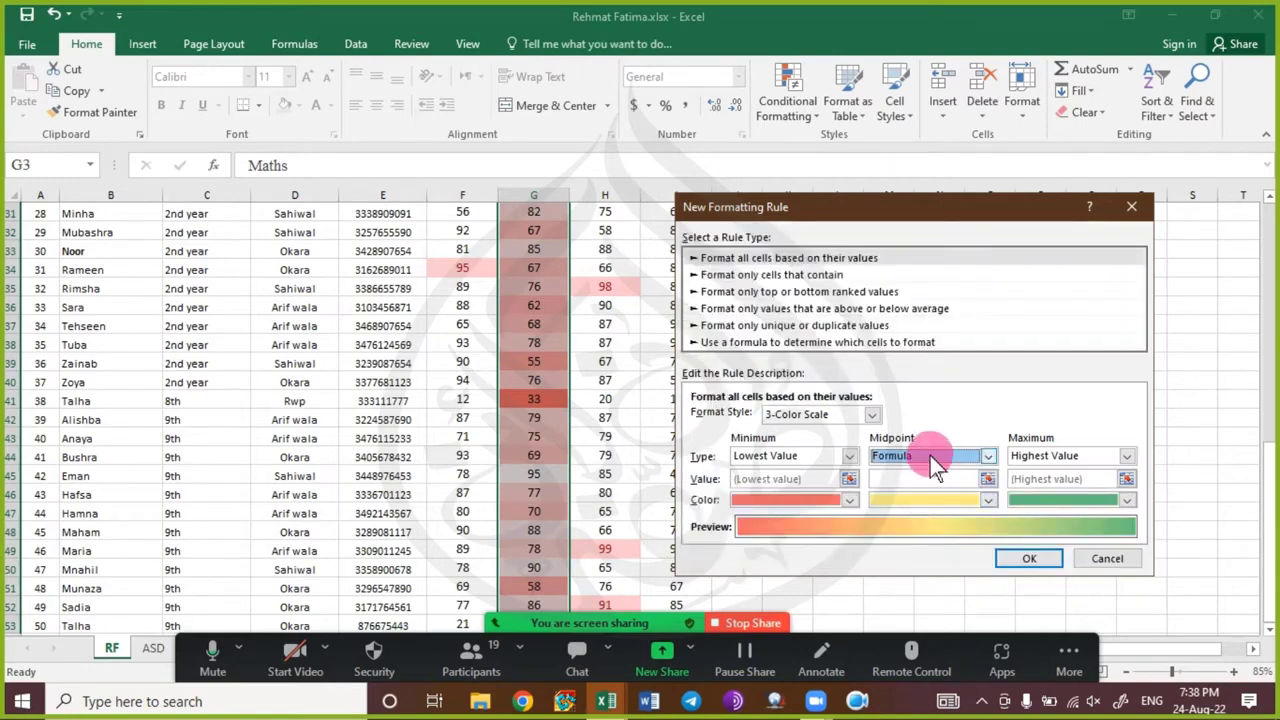
{"action": "left_click", "coordinate": [930, 456]}
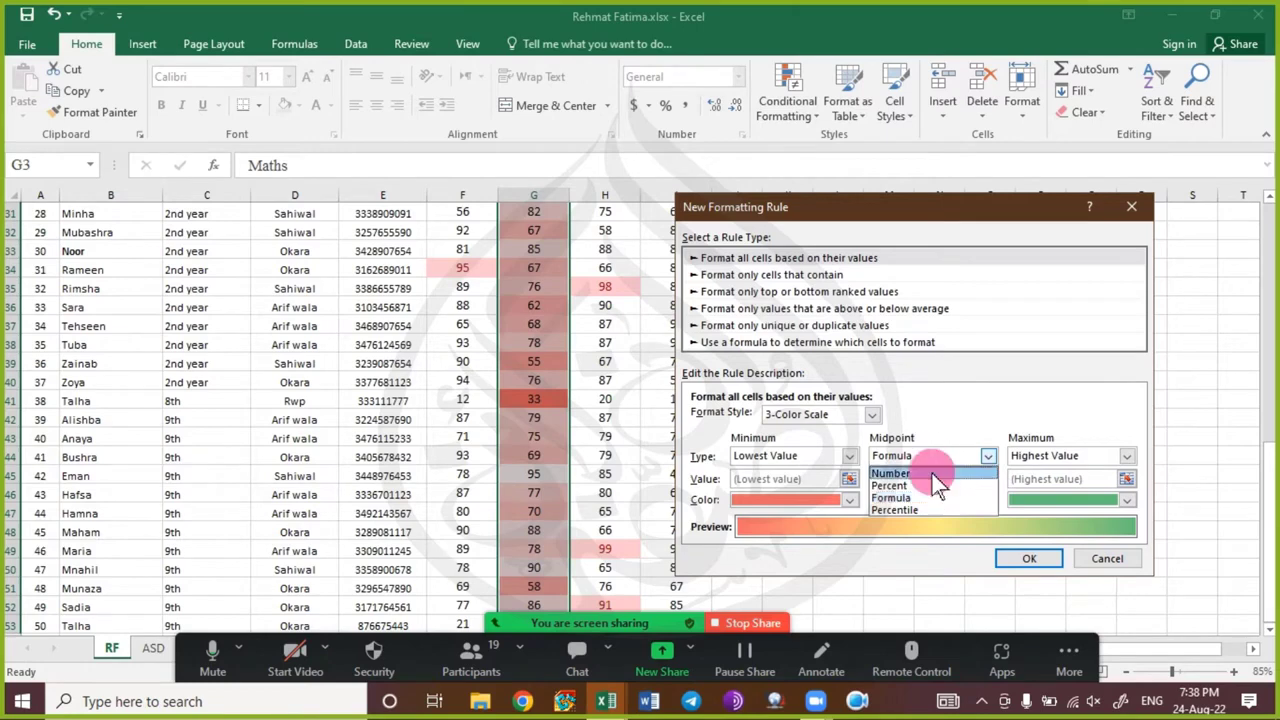
{"action": "left_click", "coordinate": [933, 467]}
{"action": "left_click", "coordinate": [931, 462]}
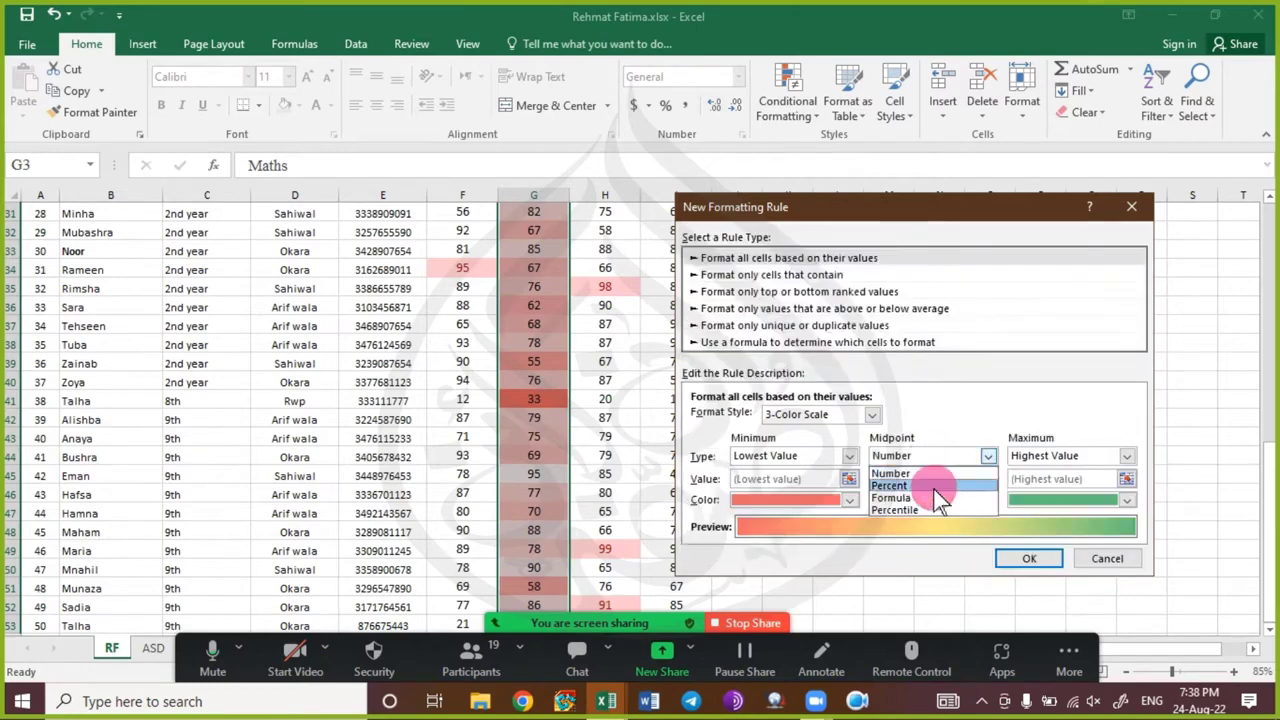
{"action": "left_click", "coordinate": [934, 484]}
{"action": "left_click", "coordinate": [932, 471]}
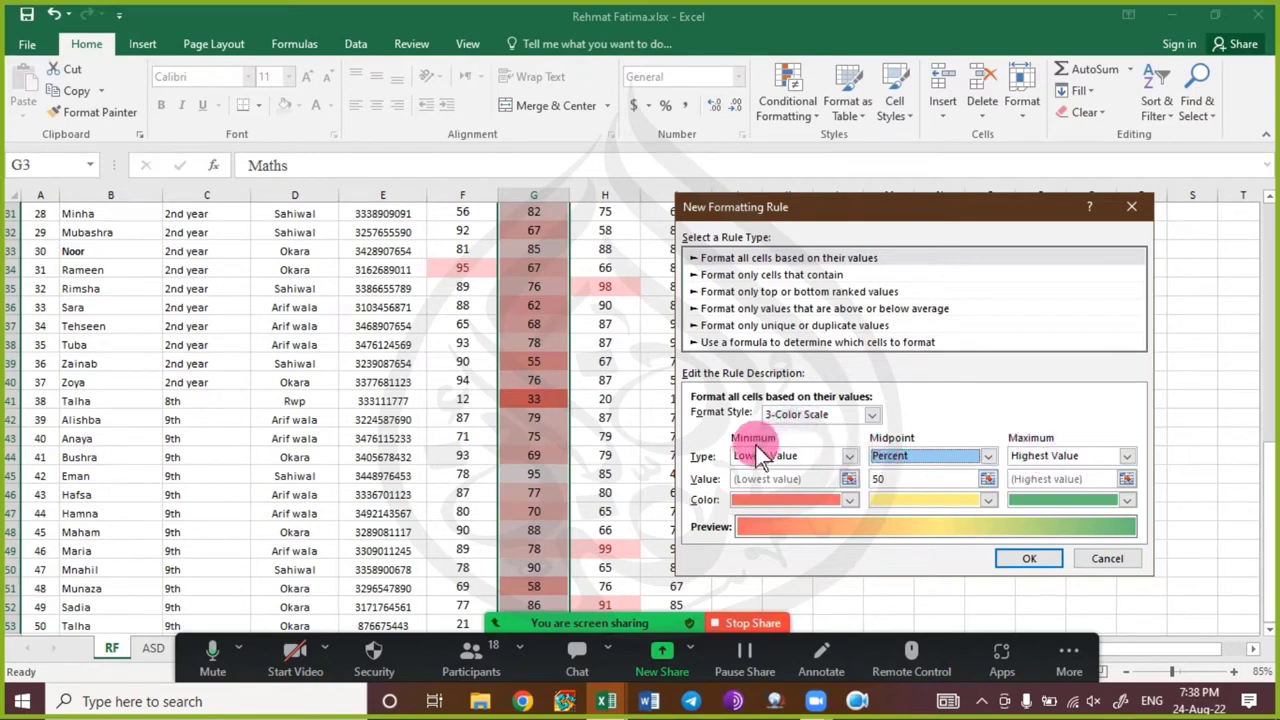
{"action": "left_click", "coordinate": [910, 457]}
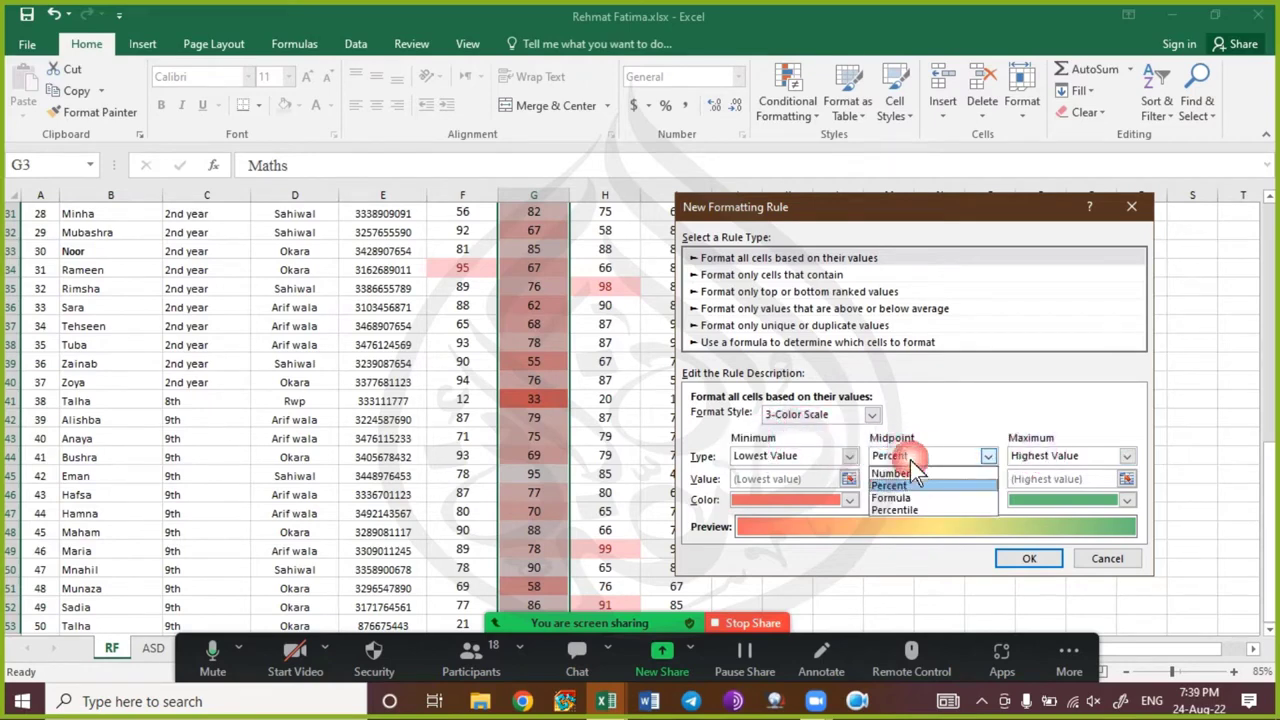
{"action": "left_click", "coordinate": [914, 508]}
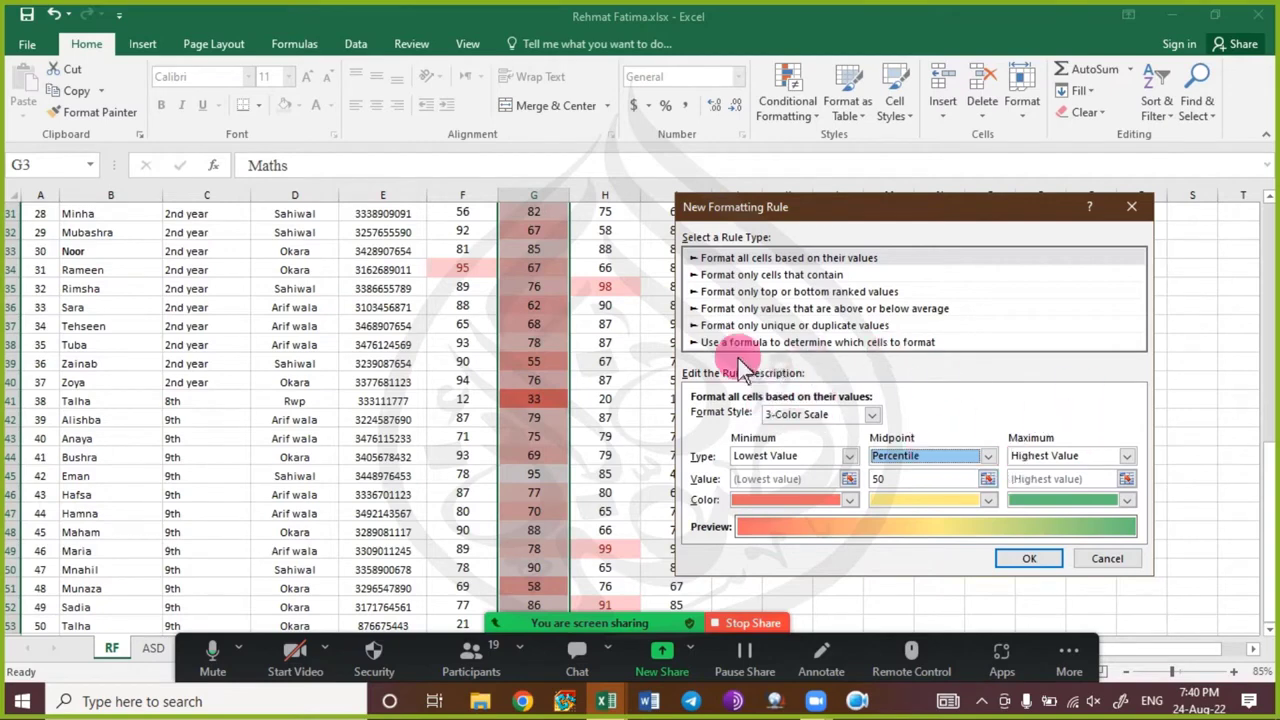
- Try Data Bar as the rule's format style, reposition the dialog to fit its options, and change the style to Icon Sets
{"action": "left_click", "coordinate": [872, 414]}
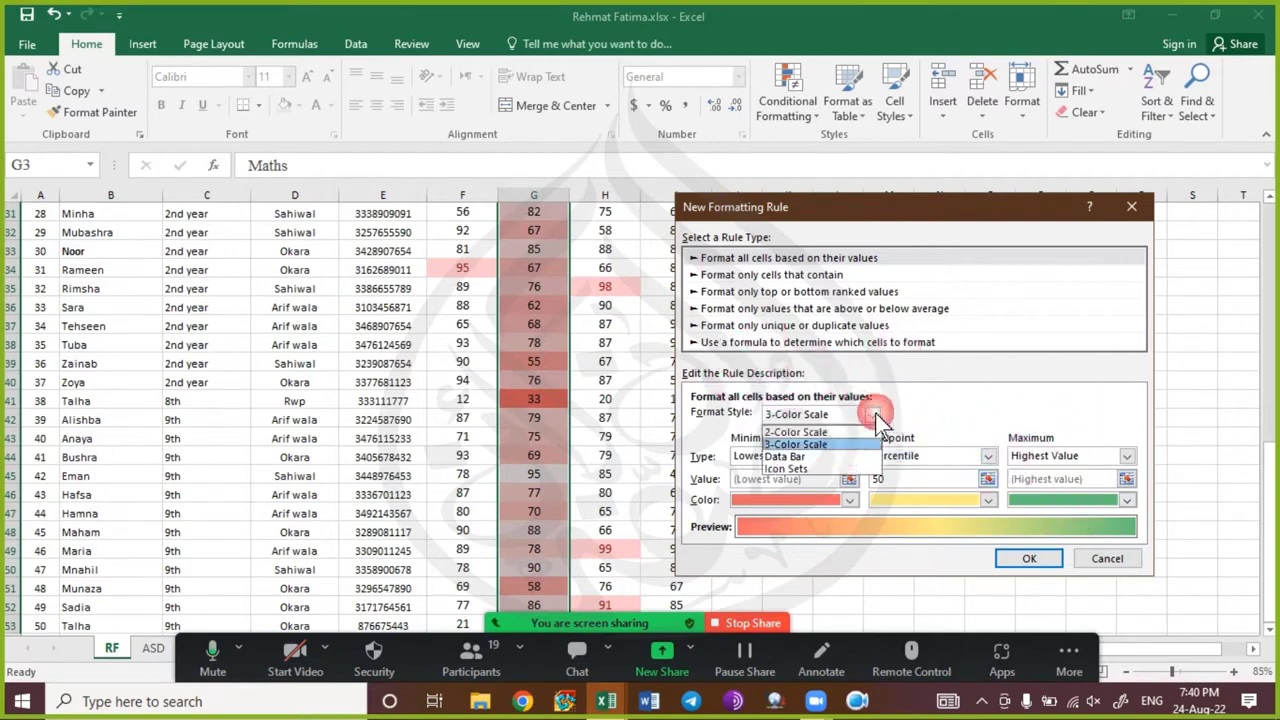
{"action": "left_click", "coordinate": [829, 461]}
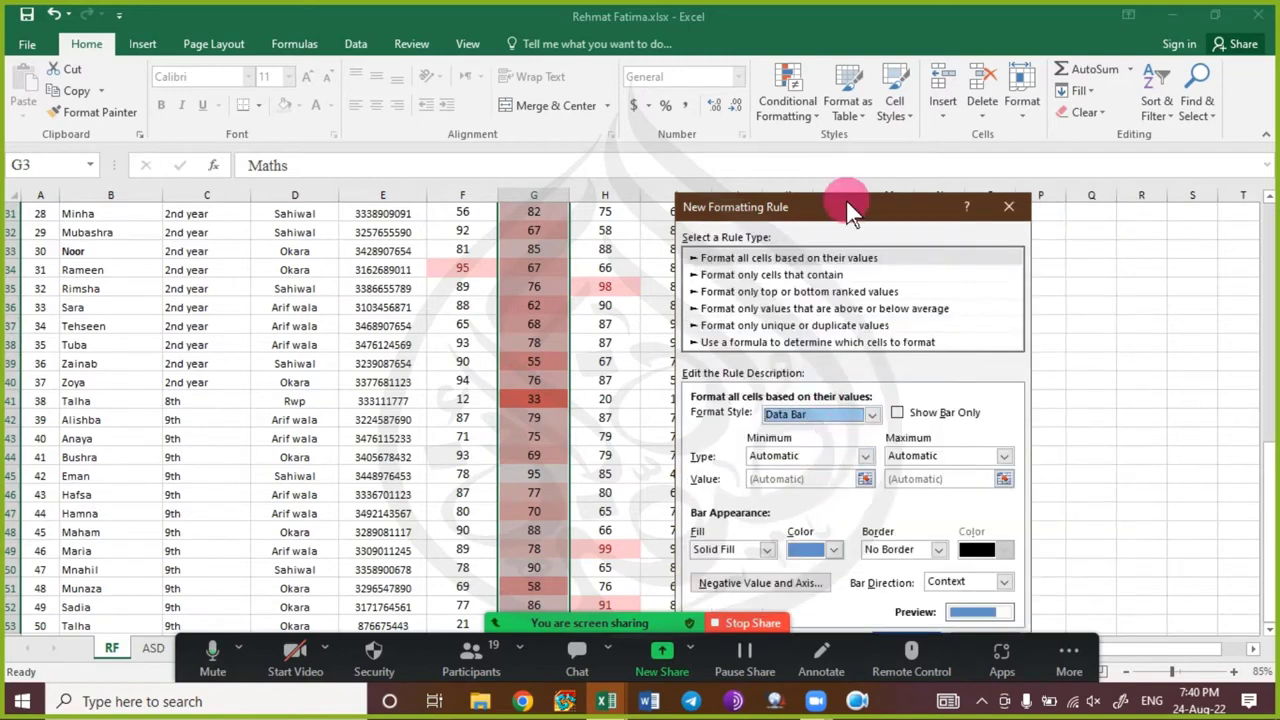
{"action": "left_click_drag", "start_coordinate": [843, 207], "coordinate": [877, 89]}
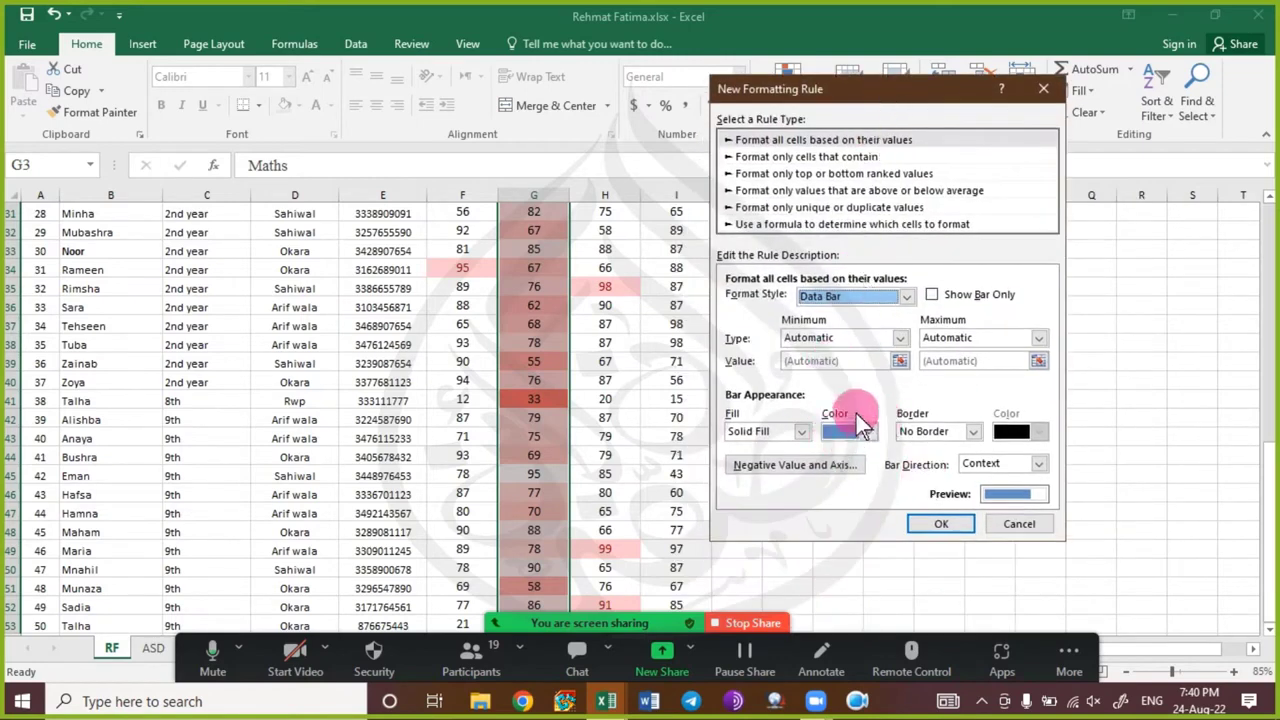
{"action": "left_click", "coordinate": [865, 303]}
{"action": "left_click", "coordinate": [873, 350]}
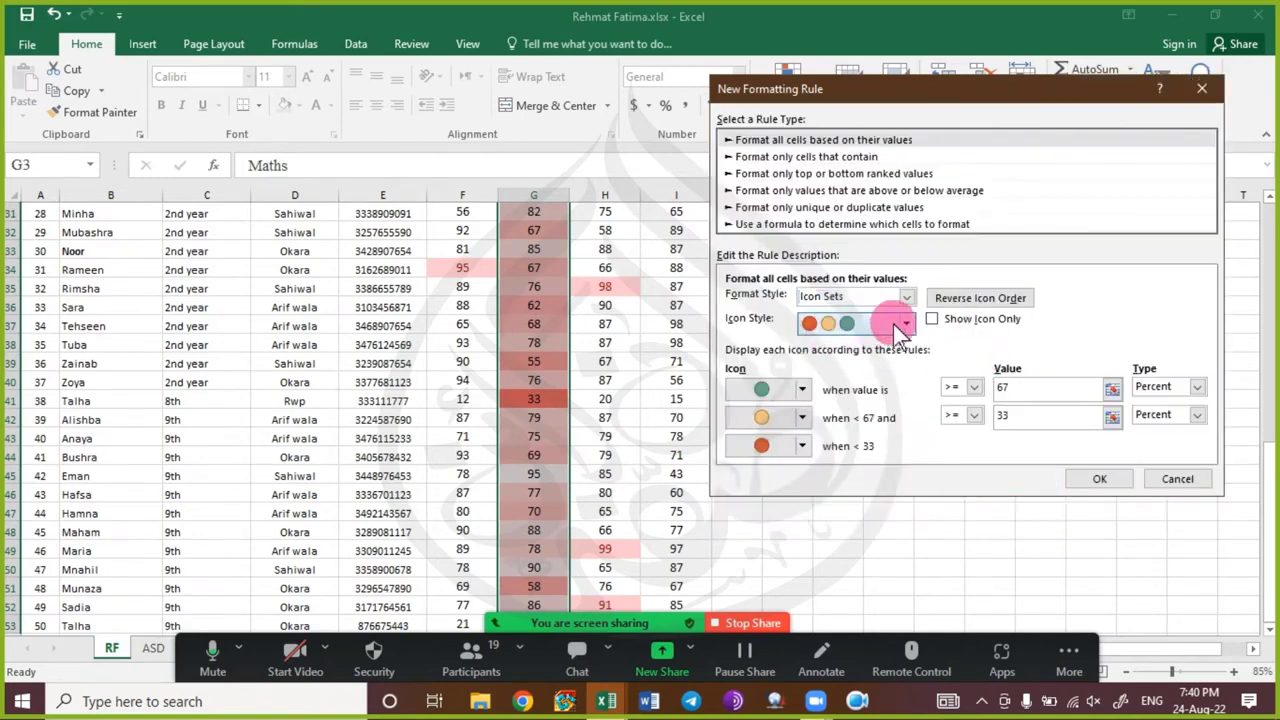
- Browse the icon styles and choose the plain red, yellow and green circles for the icon set rule
{"action": "left_click", "coordinate": [902, 324]}
{"action": "left_click_drag", "start_coordinate": [913, 394], "coordinate": [908, 362]}
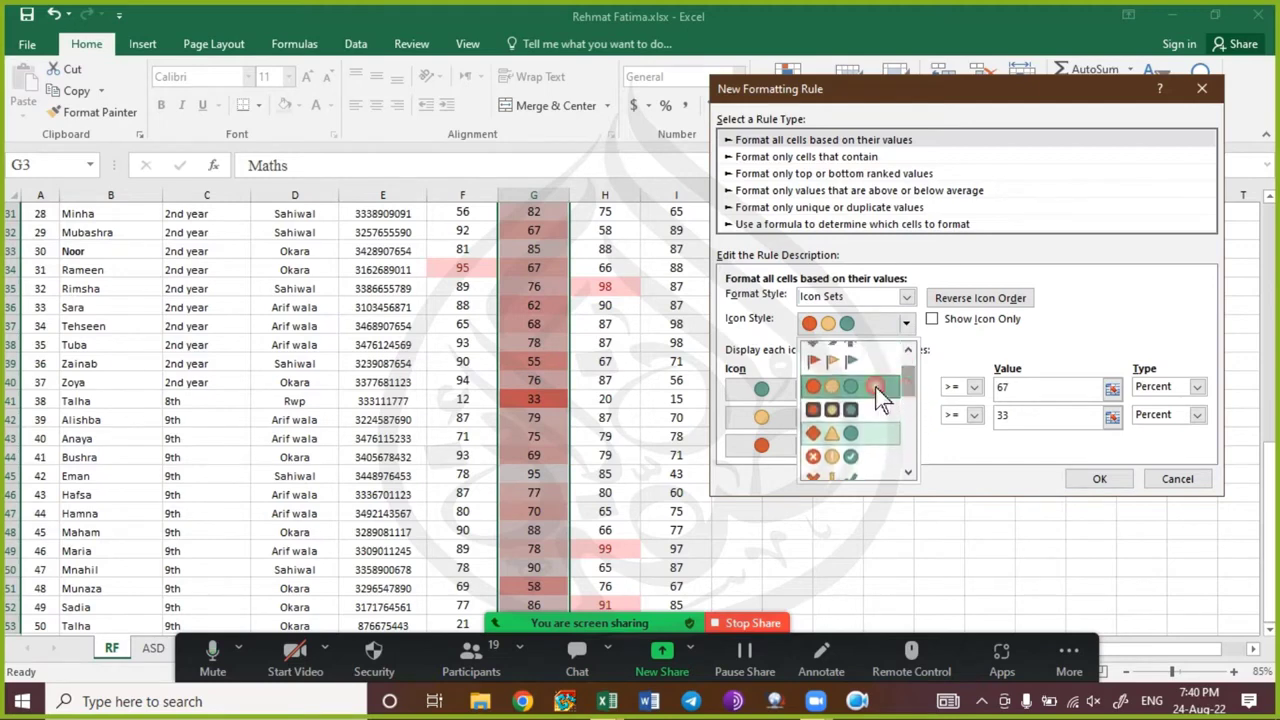
{"action": "left_click", "coordinate": [845, 383]}
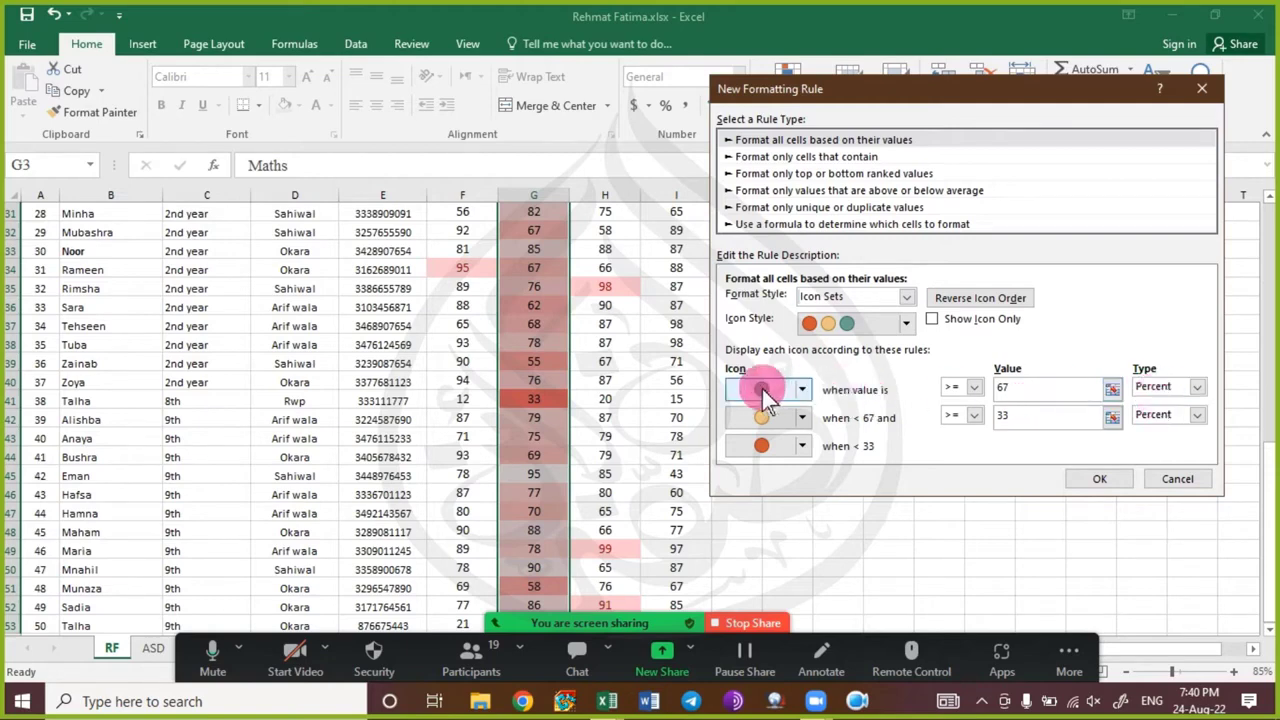
{"action": "left_click", "coordinate": [1030, 420]}
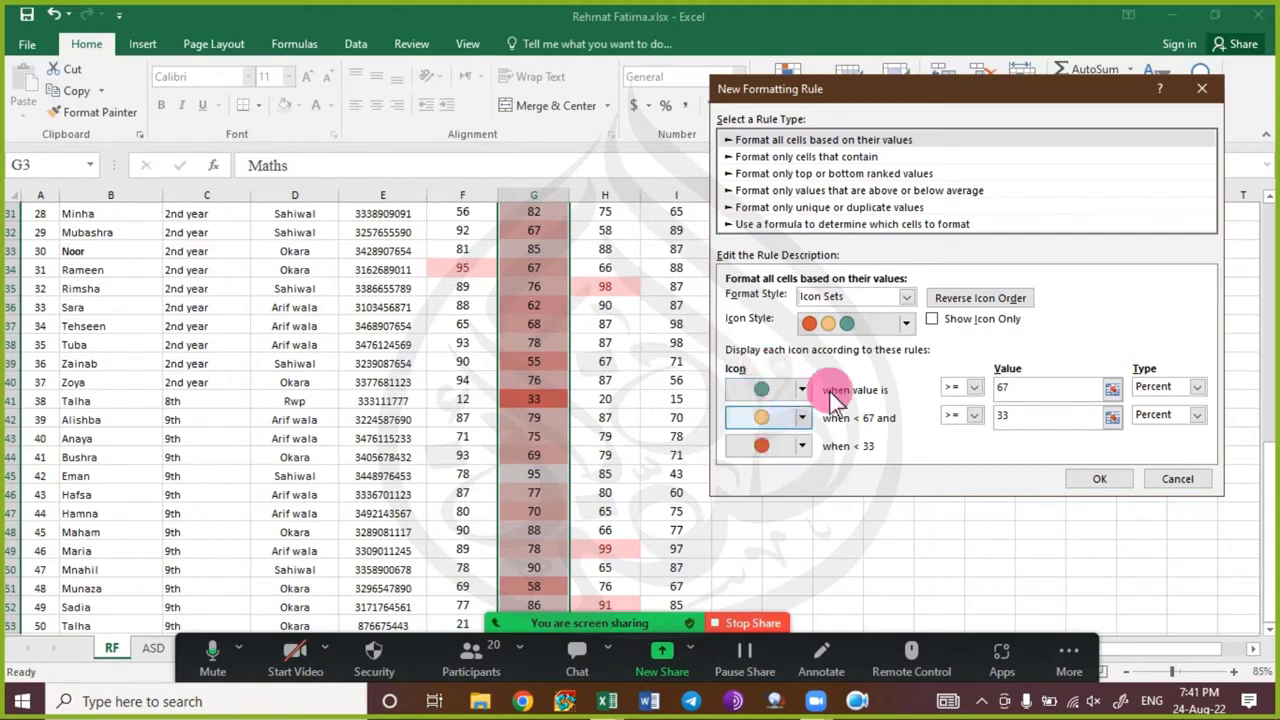
- Reverse the icon order of the icon set rule, keep the Icon Sets style, and discard the rule
{"action": "left_click", "coordinate": [991, 304]}
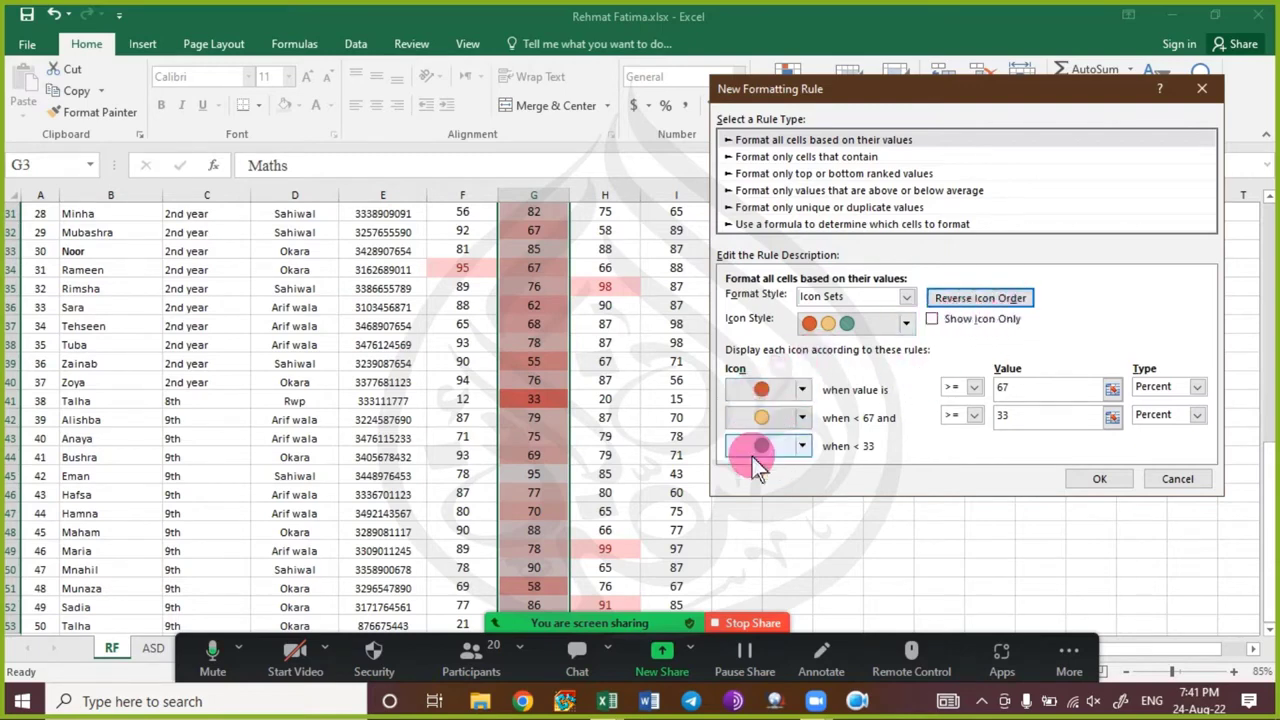
{"action": "left_click", "coordinate": [930, 321]}
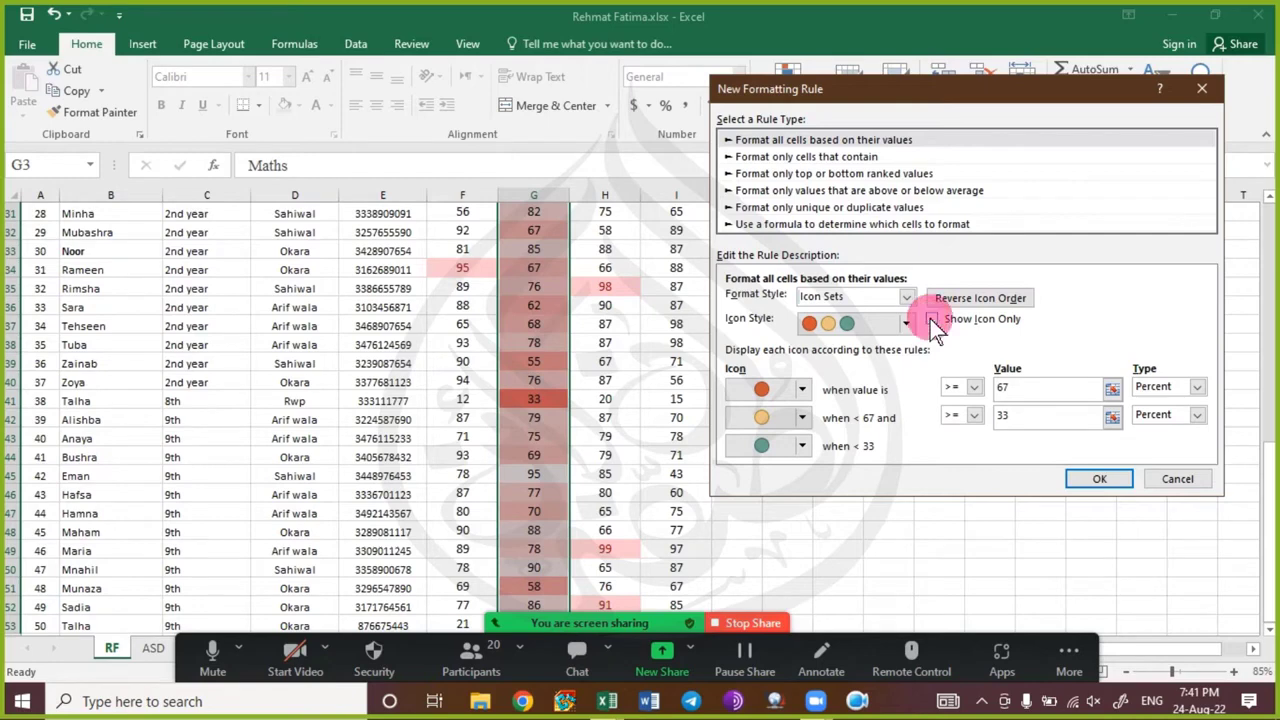
{"action": "left_click", "coordinate": [906, 298]}
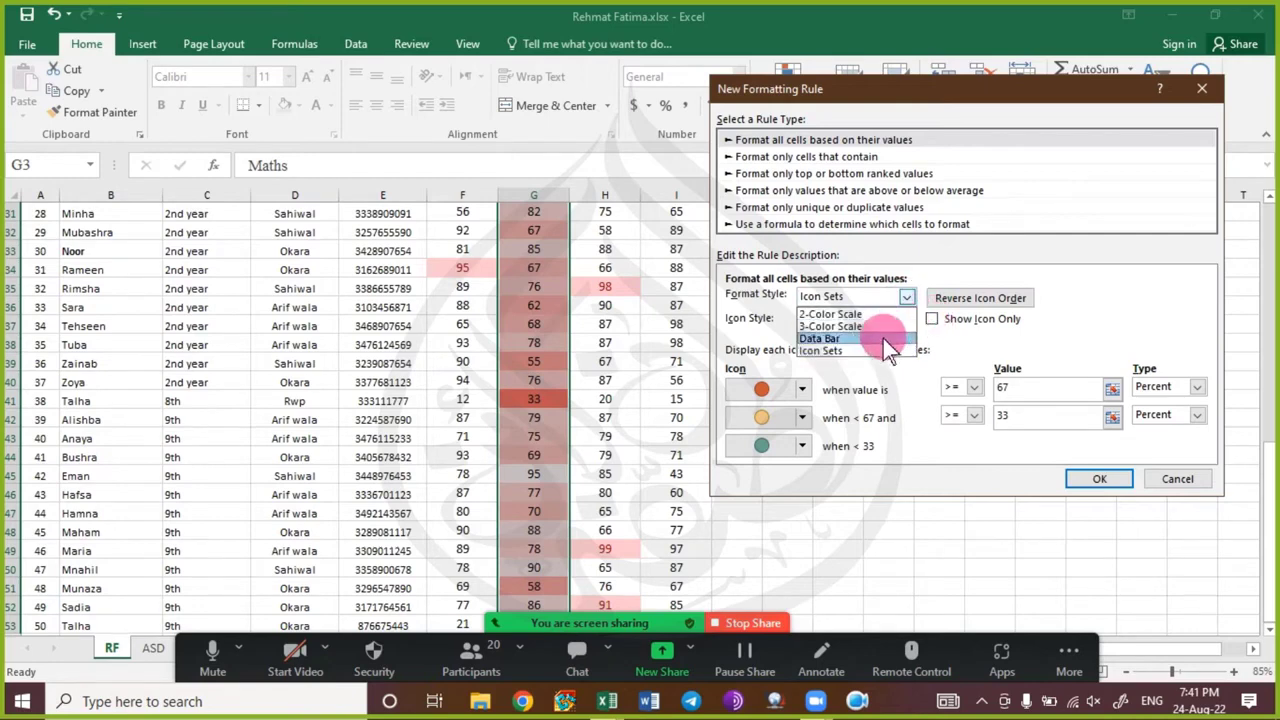
{"action": "left_click", "coordinate": [1052, 318]}
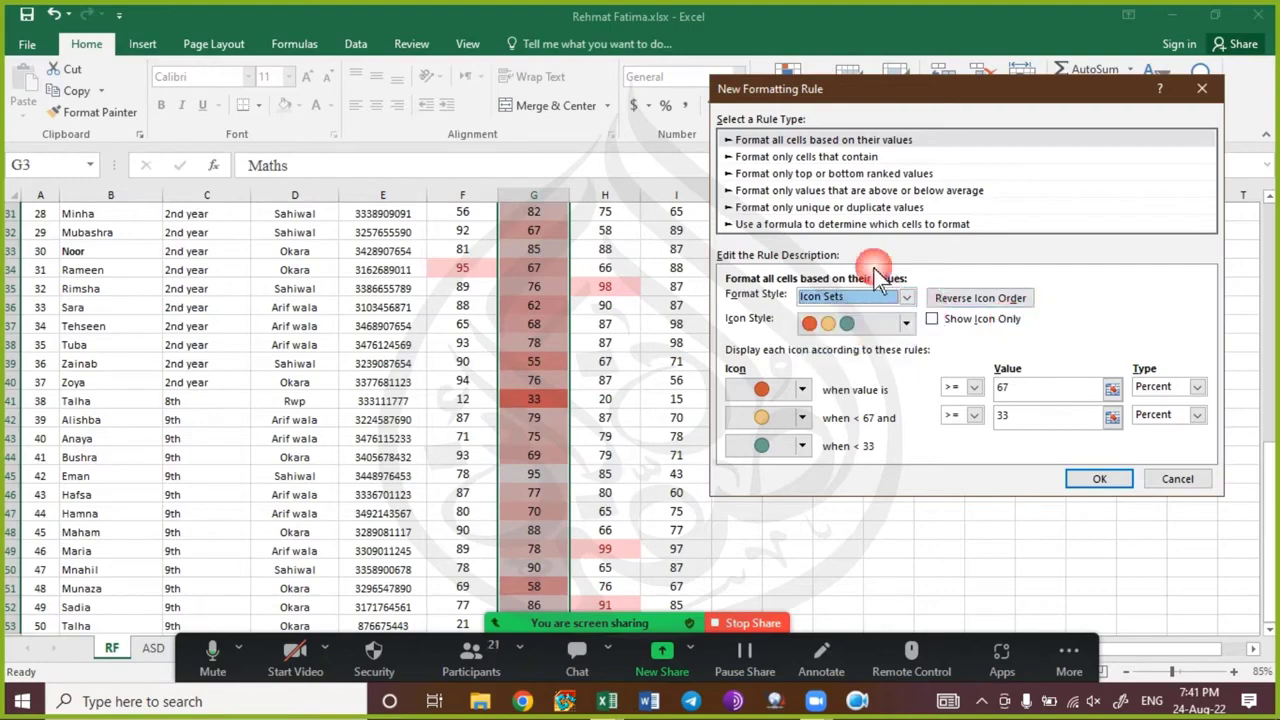
{"action": "left_click", "coordinate": [1189, 488]}
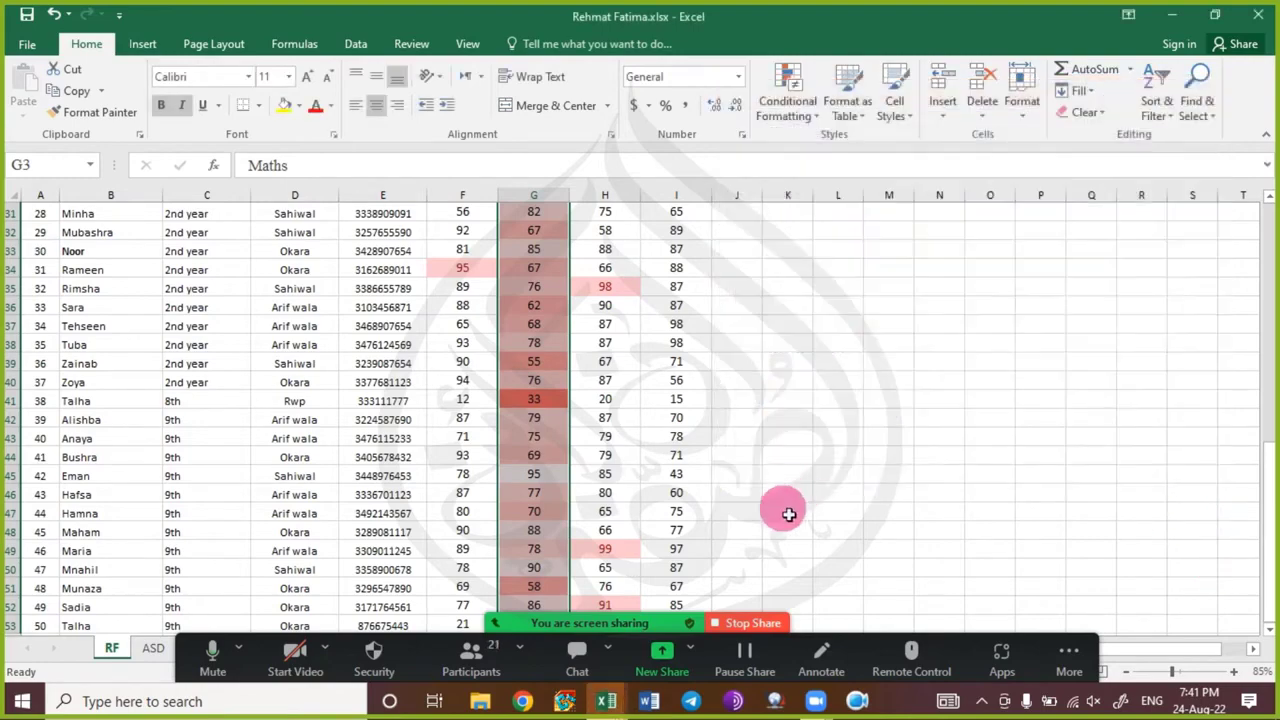
- Open the custom rule options for icon sets on the Maths column and close them without applying a rule
{"action": "scroll", "coordinate": [789, 371], "scroll_direction": "up", "scroll_amount": 9}
{"action": "scroll", "coordinate": [790, 374], "scroll_direction": "up", "scroll_amount": 2}
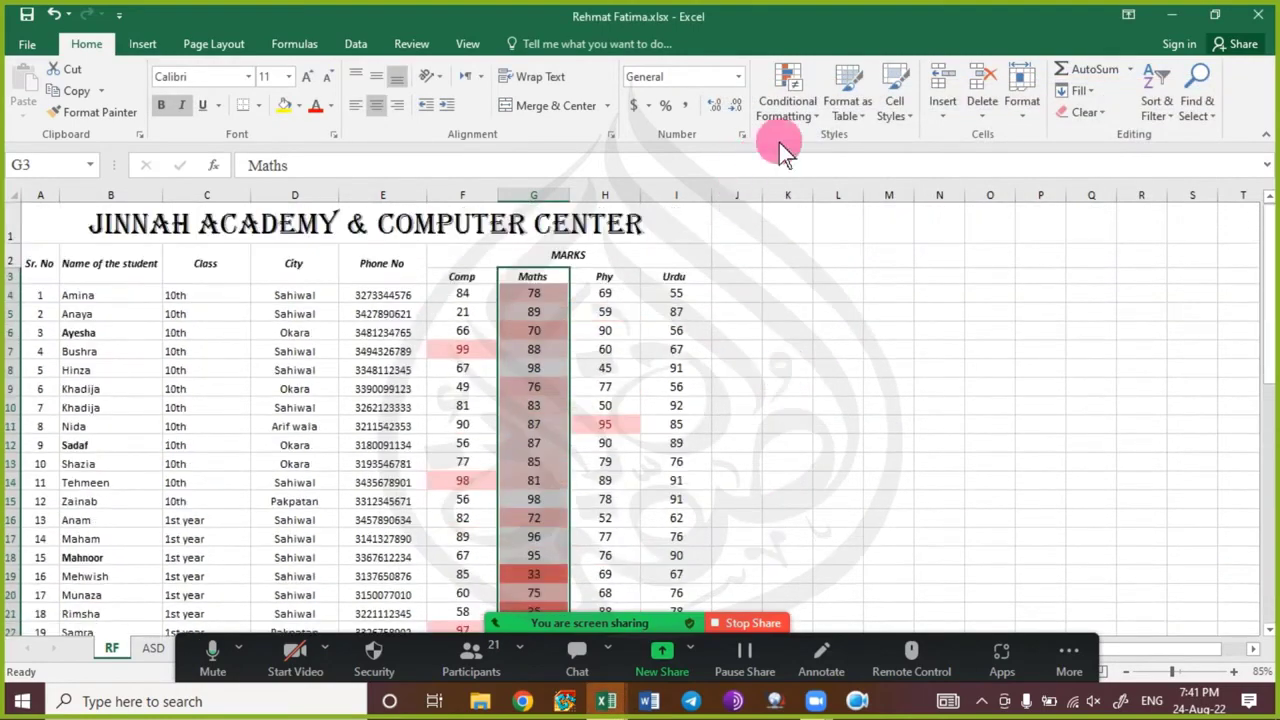
{"action": "left_click", "coordinate": [788, 108]}
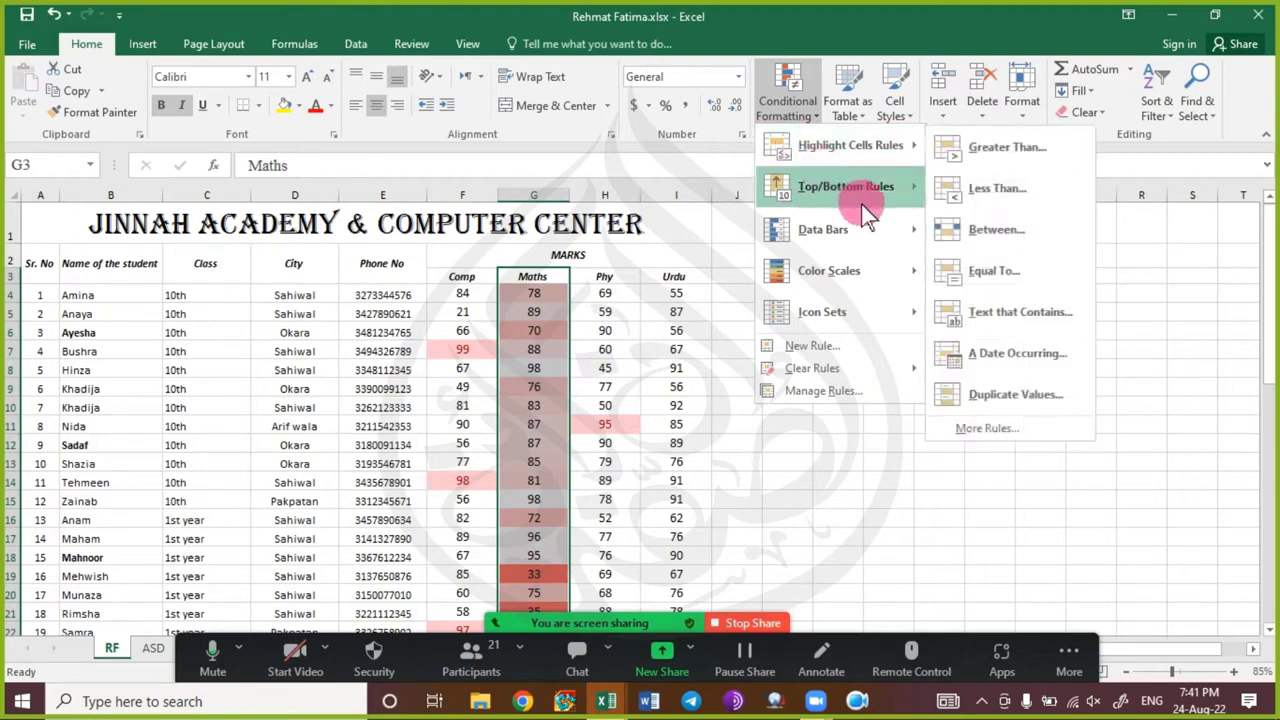
{"action": "mouse_move", "coordinate": [868, 317]}
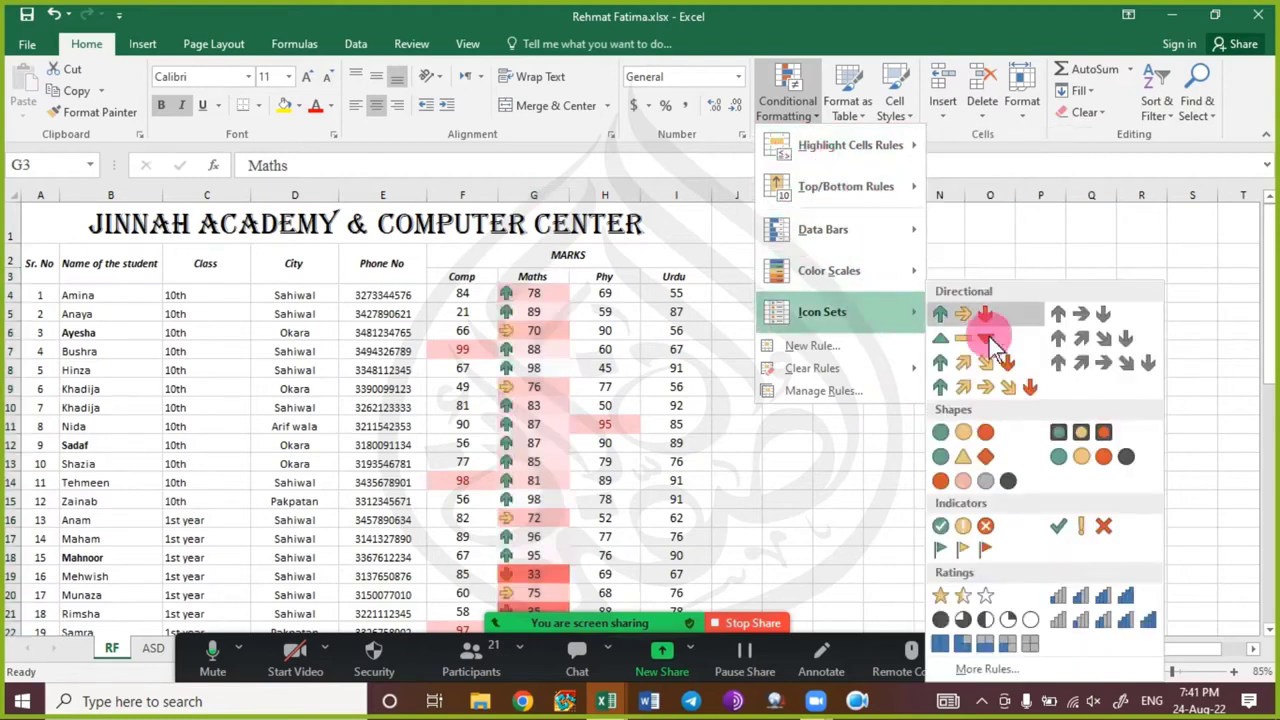
{"action": "left_click", "coordinate": [980, 666]}
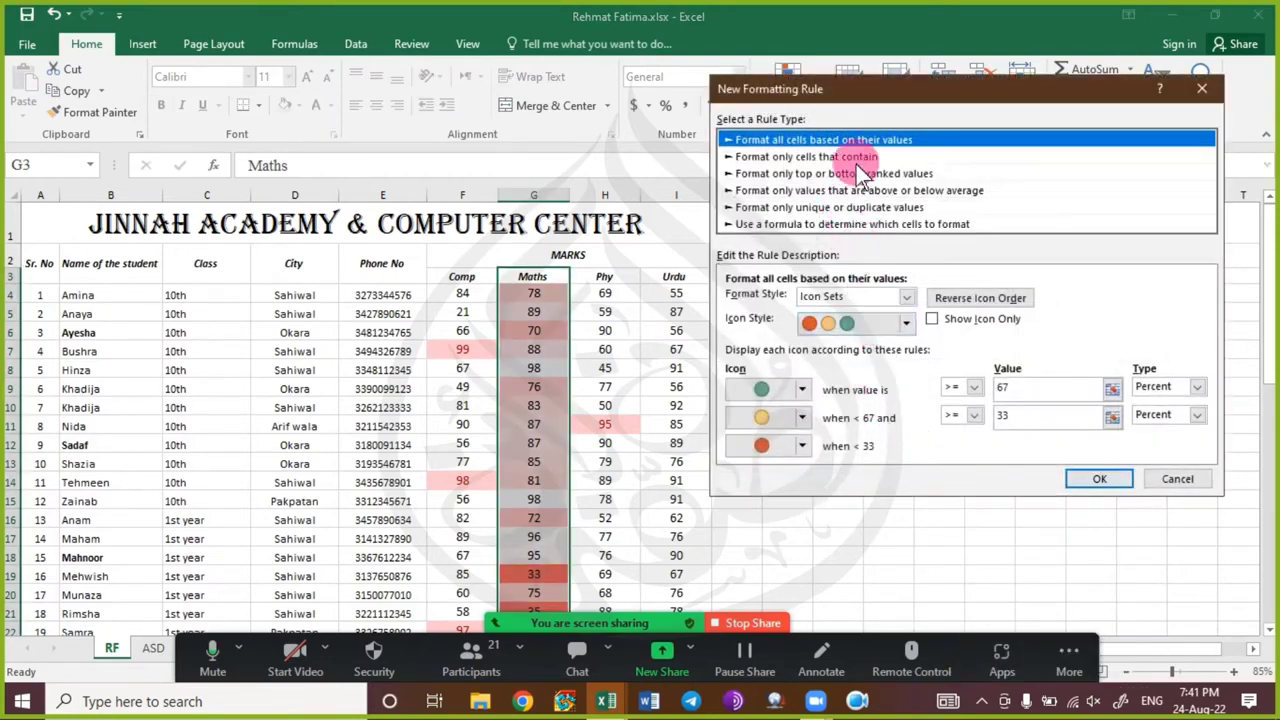
{"action": "left_click", "coordinate": [870, 88]}
{"action": "key", "text": "Escape"}
- Start a new formatting rule for the Maths column and review the contain, top or bottom, average, and unique or duplicate rule types
{"action": "left_click", "coordinate": [781, 107]}
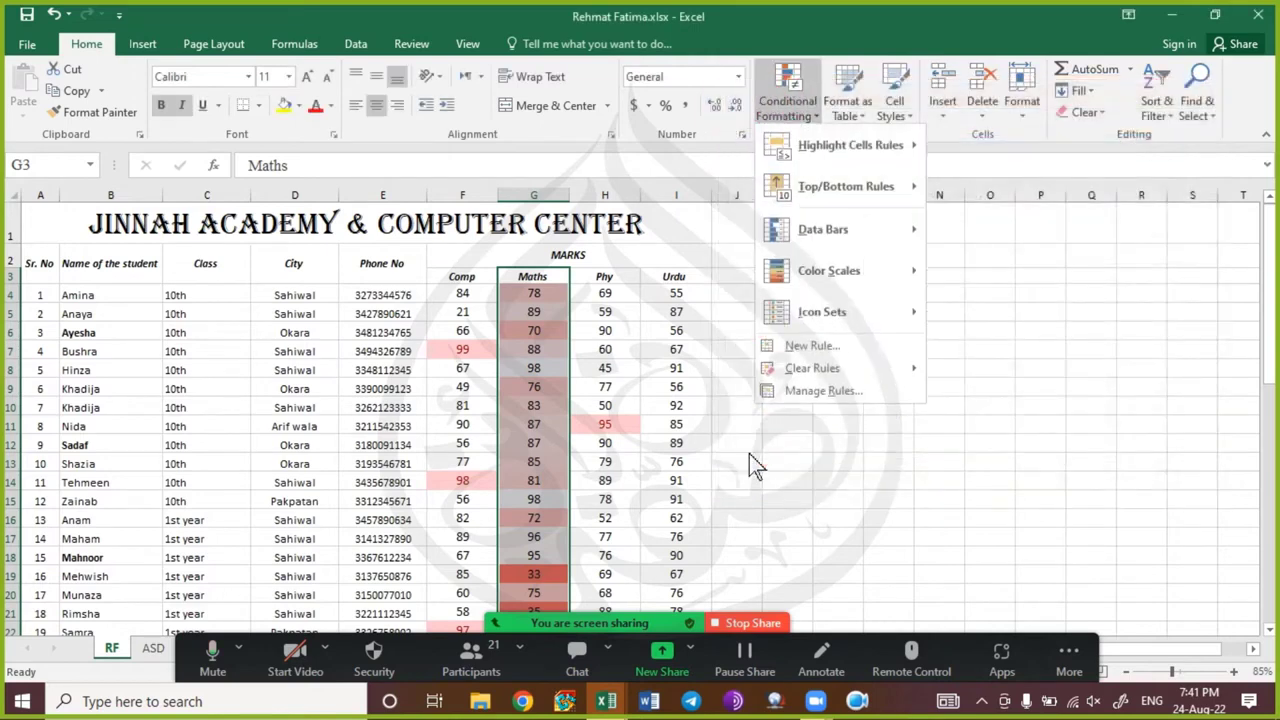
{"action": "left_click", "coordinate": [812, 346]}
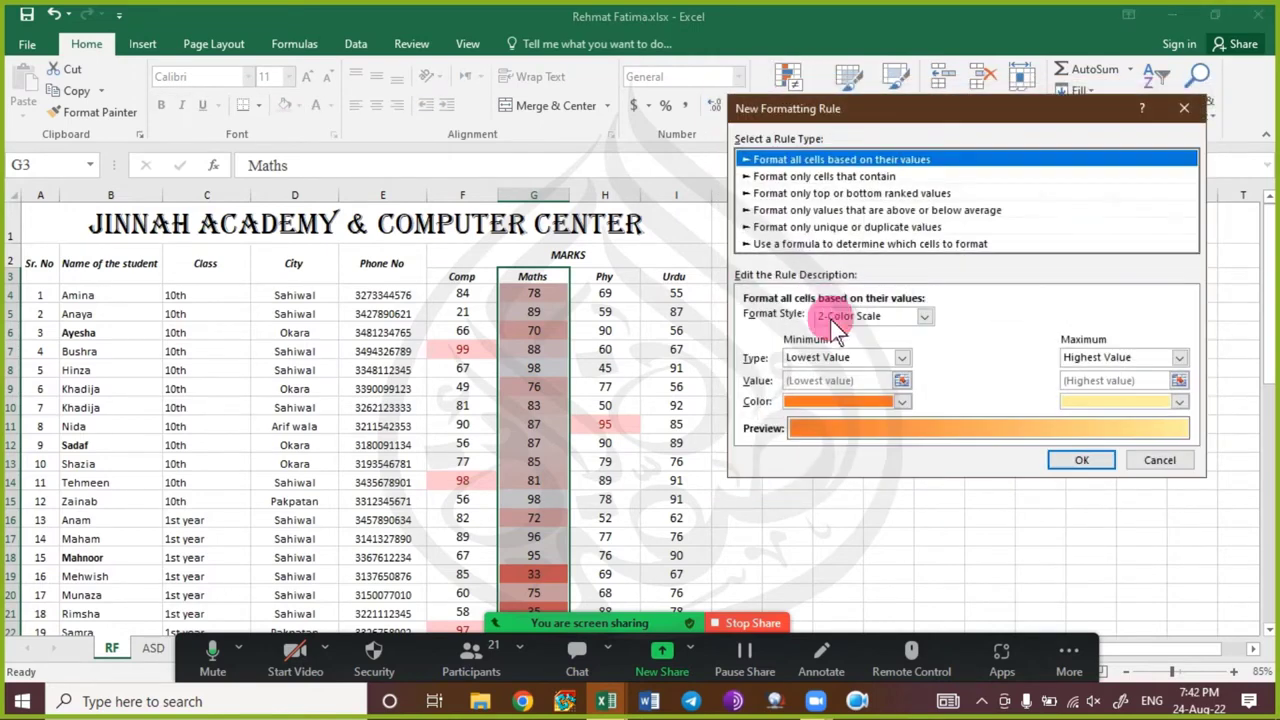
{"action": "left_click", "coordinate": [890, 177]}
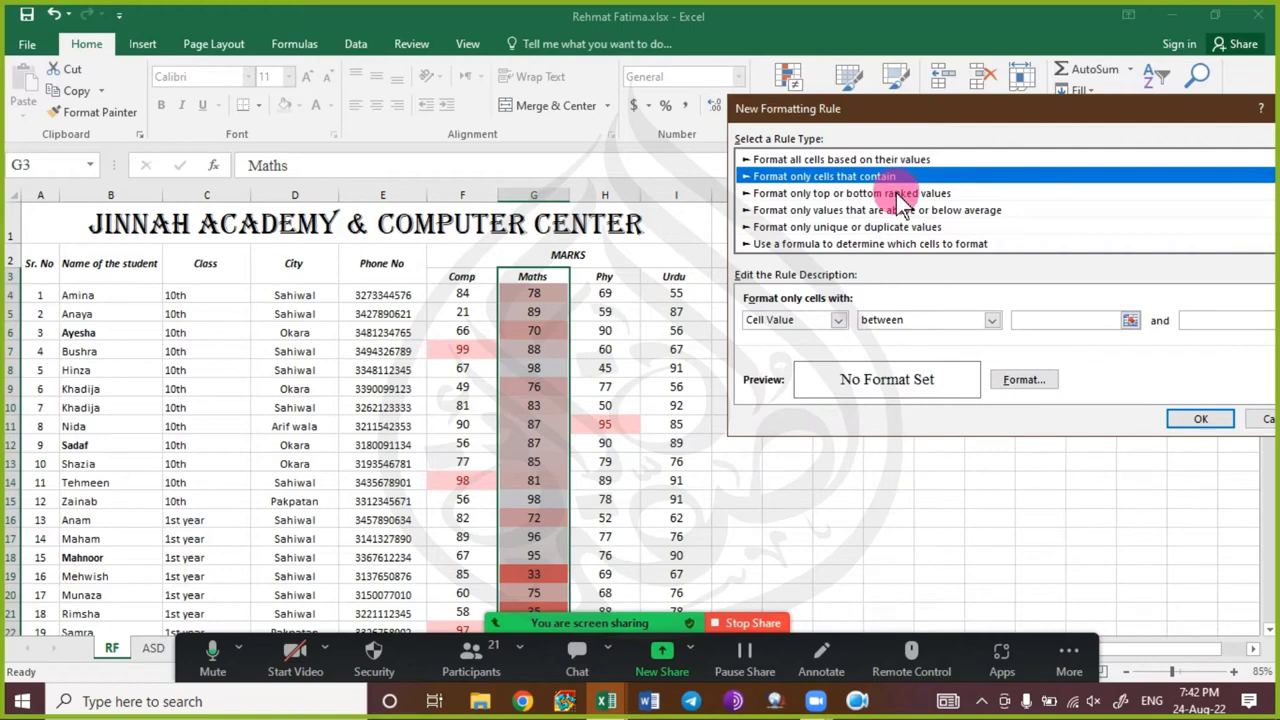
{"action": "left_click", "coordinate": [899, 194]}
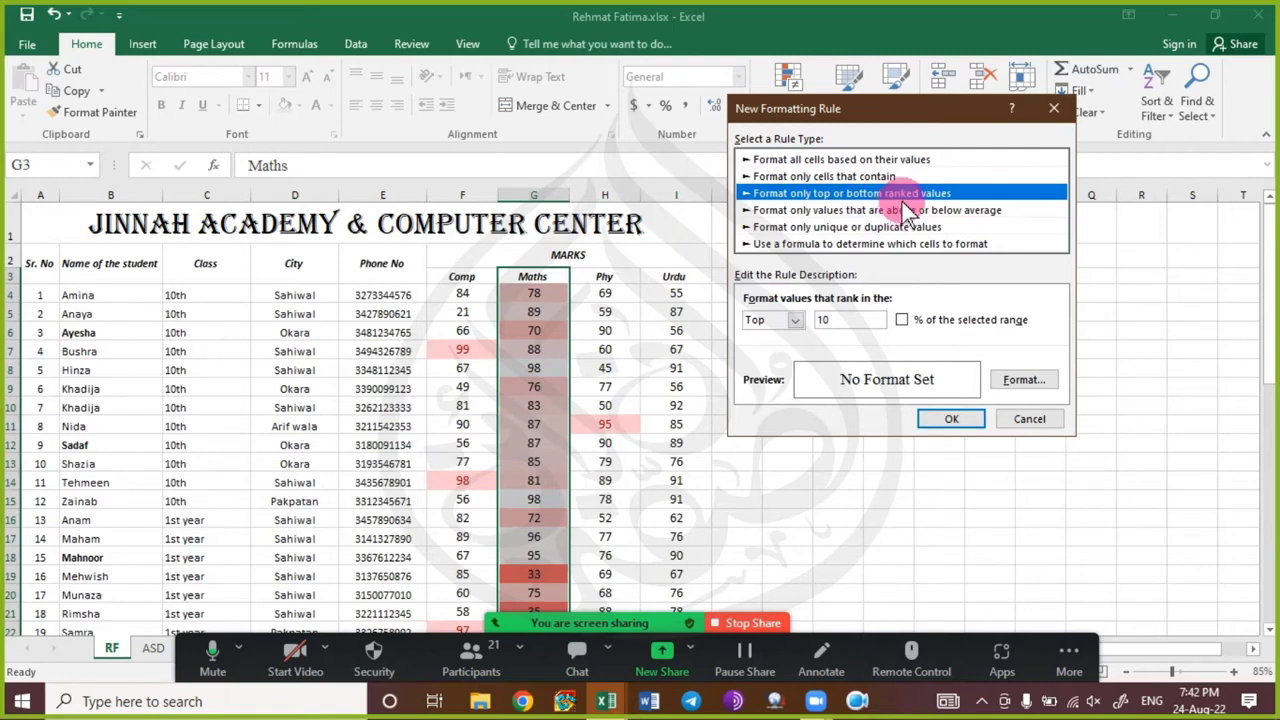
{"action": "left_click", "coordinate": [884, 211]}
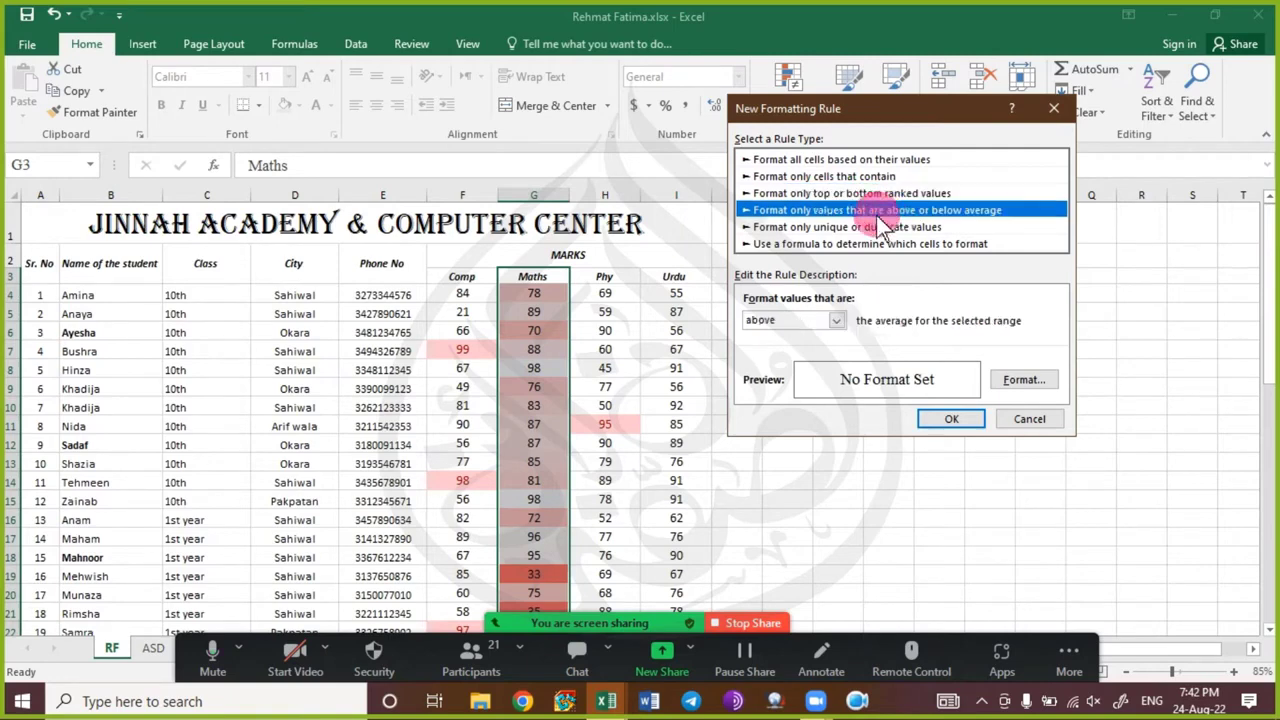
{"action": "left_click", "coordinate": [927, 227]}
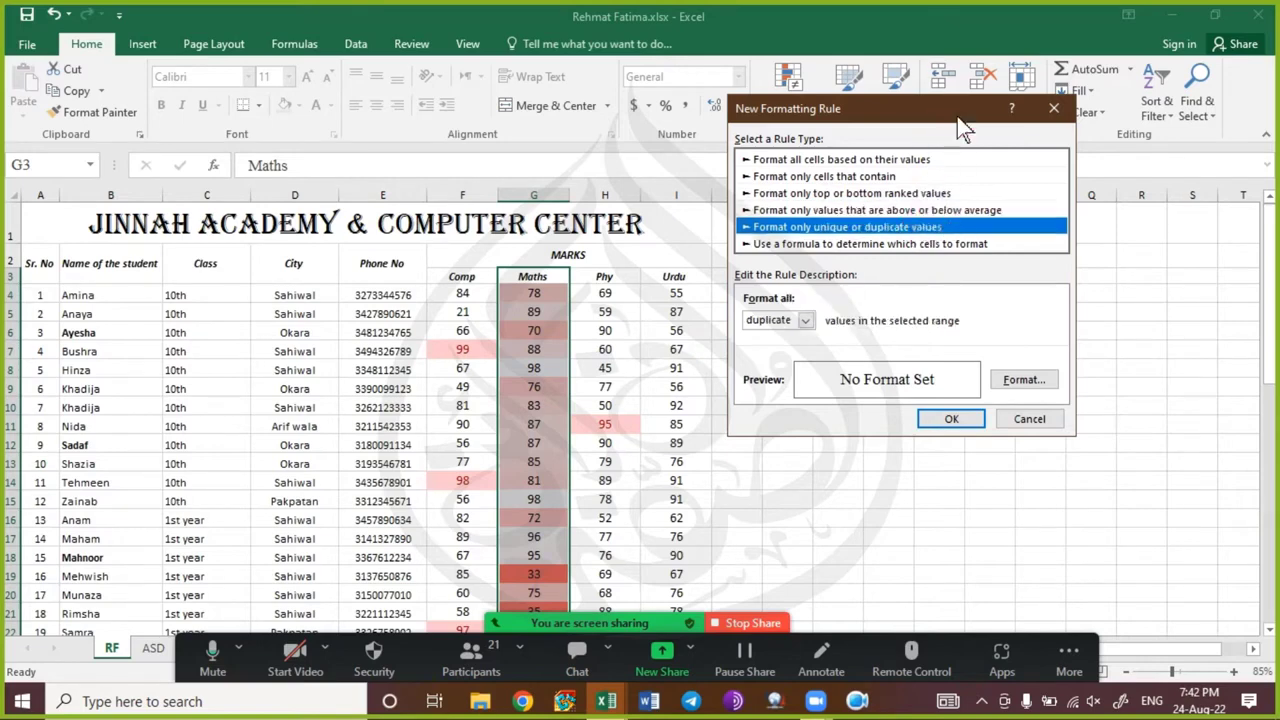
- View the formula-based rule type, go back to unique or duplicate values, and discard the new rule
{"action": "left_click_drag", "start_coordinate": [960, 125], "coordinate": [910, 262]}
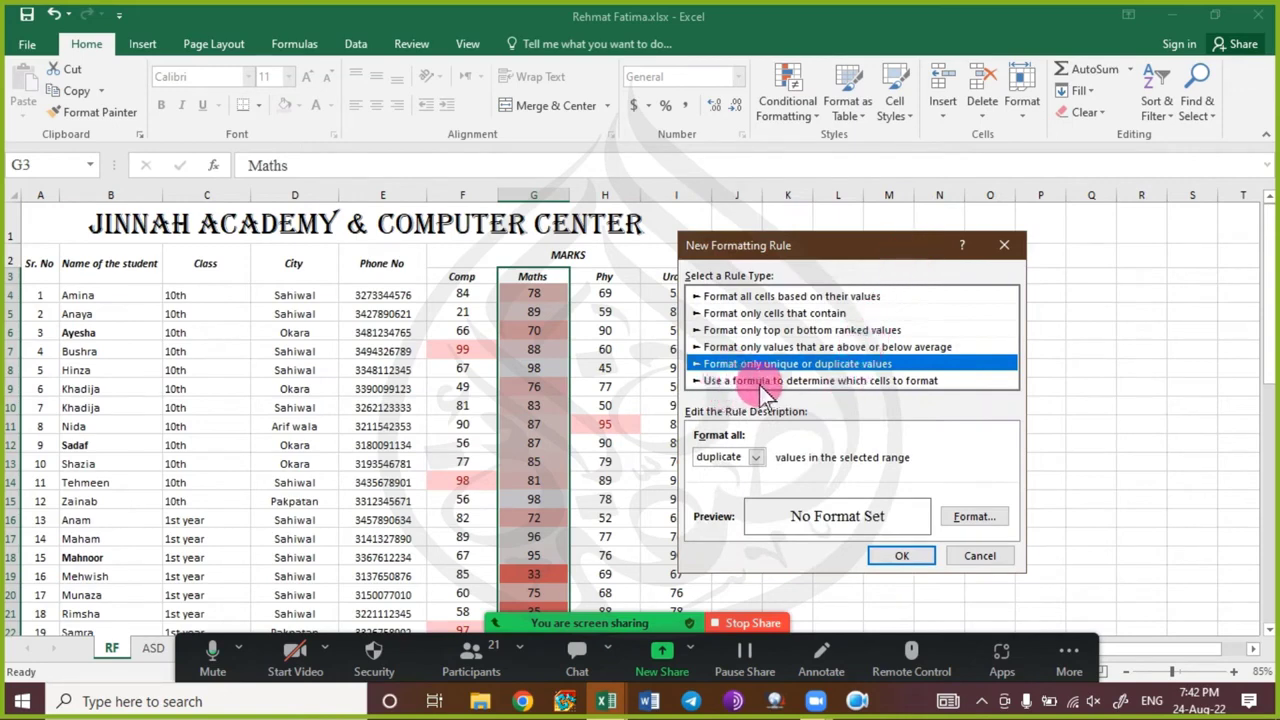
{"action": "left_click", "coordinate": [860, 384]}
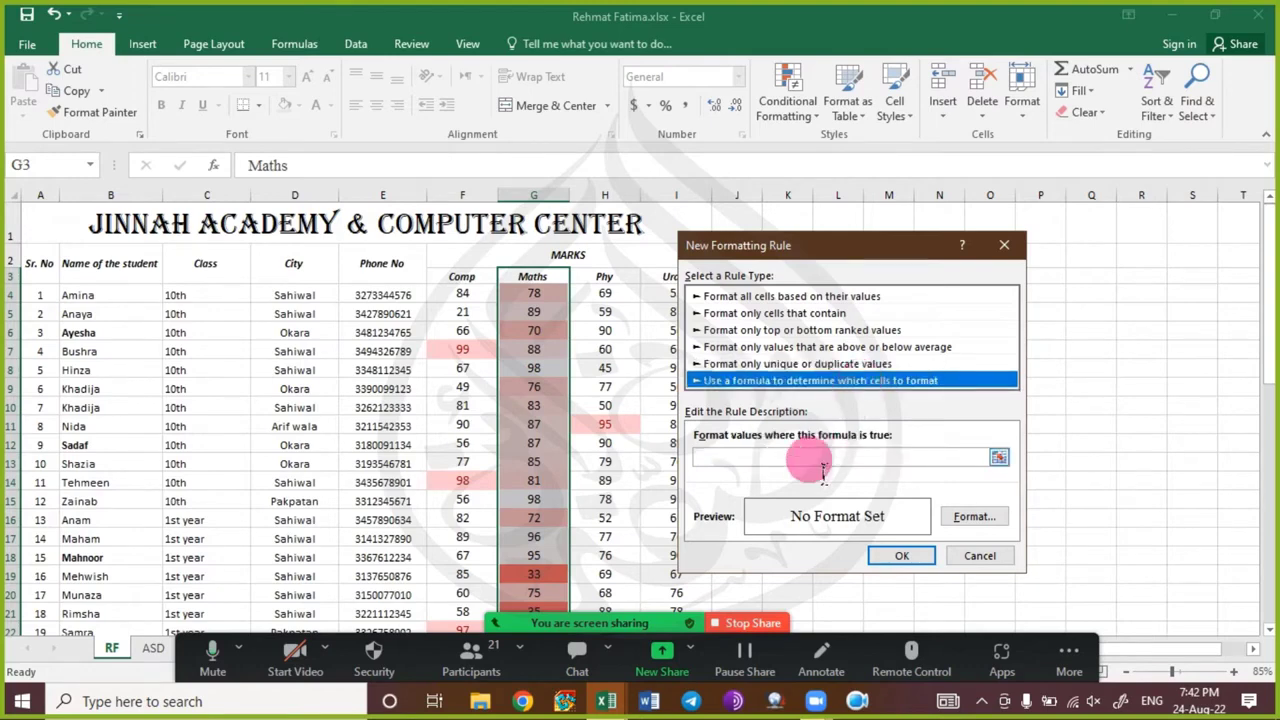
{"action": "left_click", "coordinate": [833, 366]}
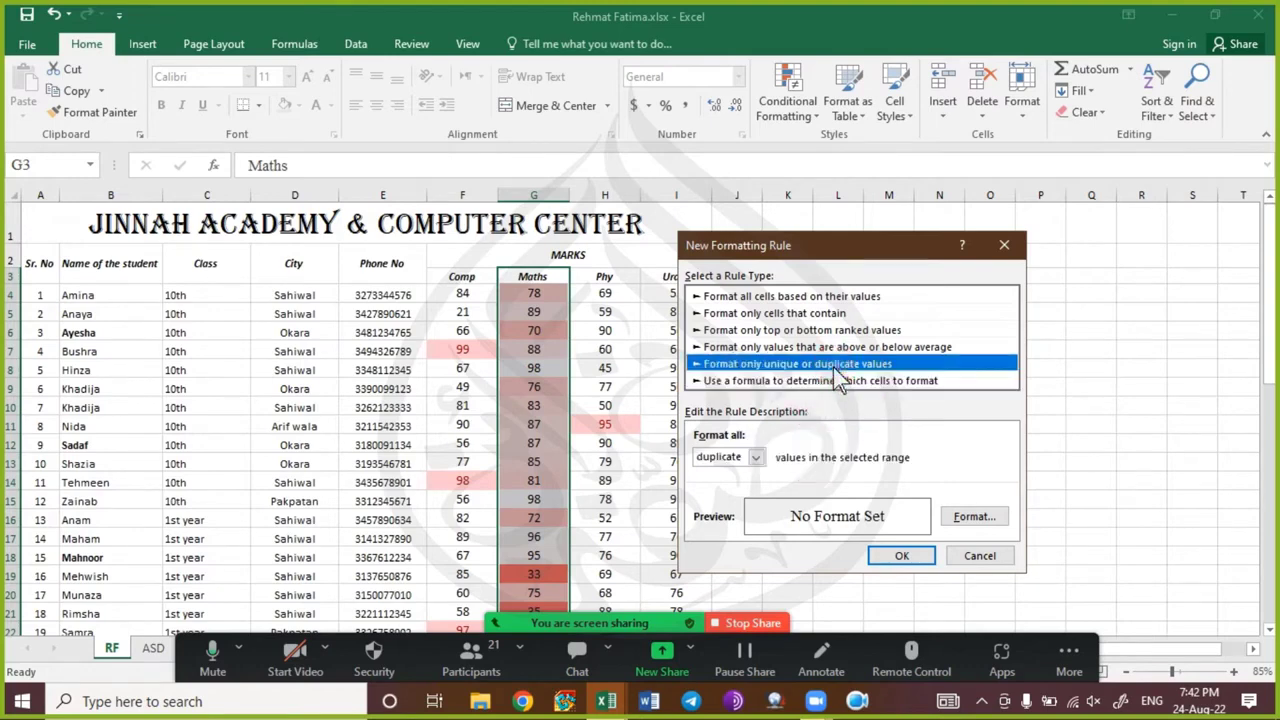
{"action": "left_click", "coordinate": [975, 557]}
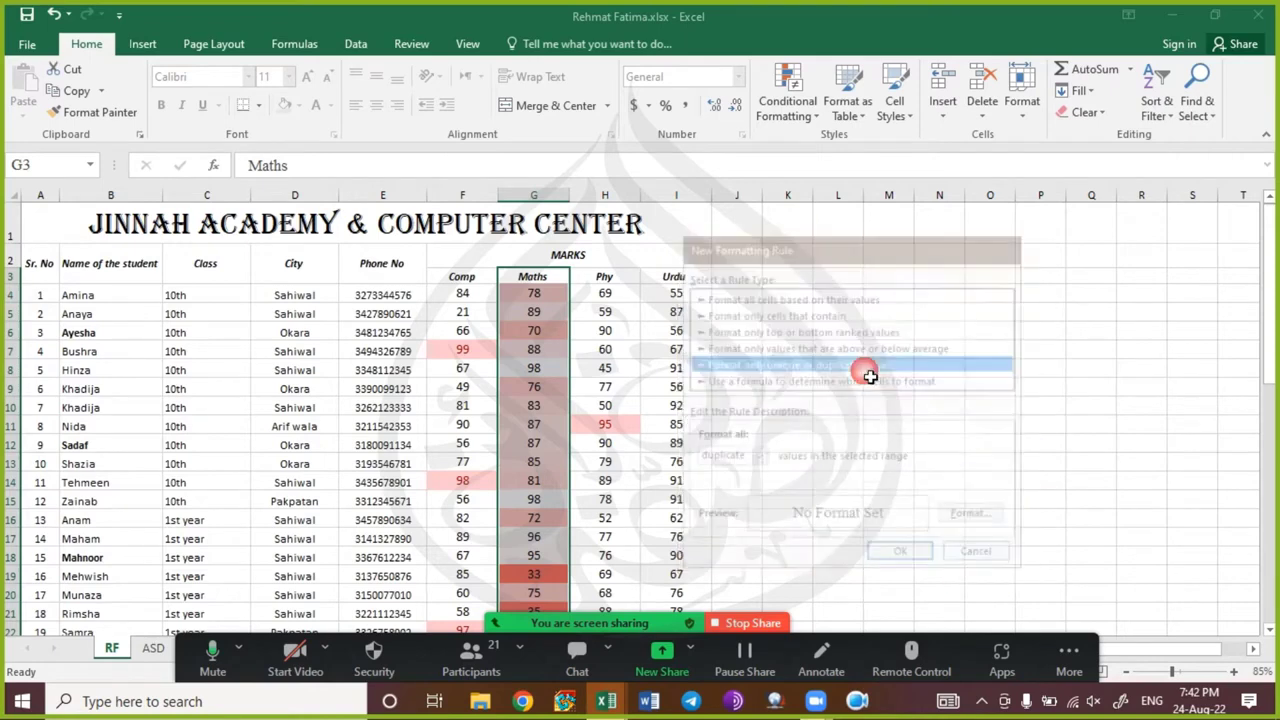
- Review the available Highlight Cells Rules without applying one and deselect the Maths column
{"action": "left_click", "coordinate": [806, 117]}
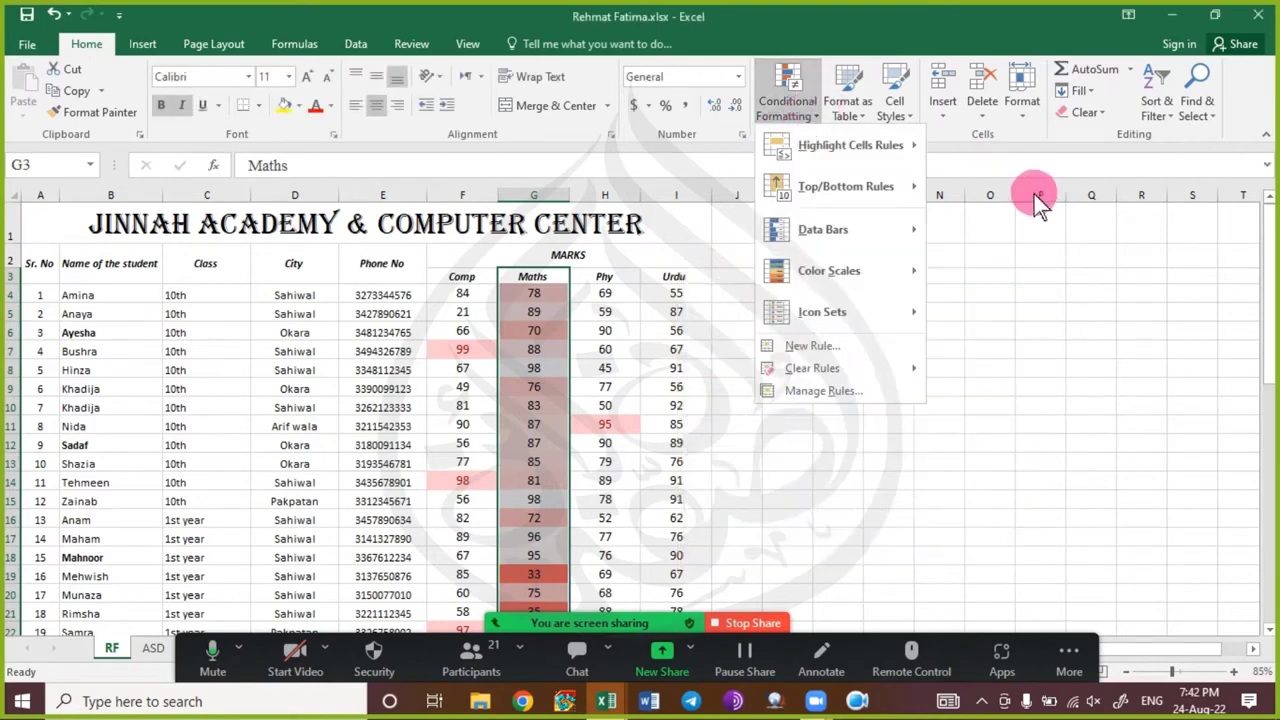
{"action": "mouse_move", "coordinate": [905, 183]}
{"action": "mouse_move", "coordinate": [908, 145]}
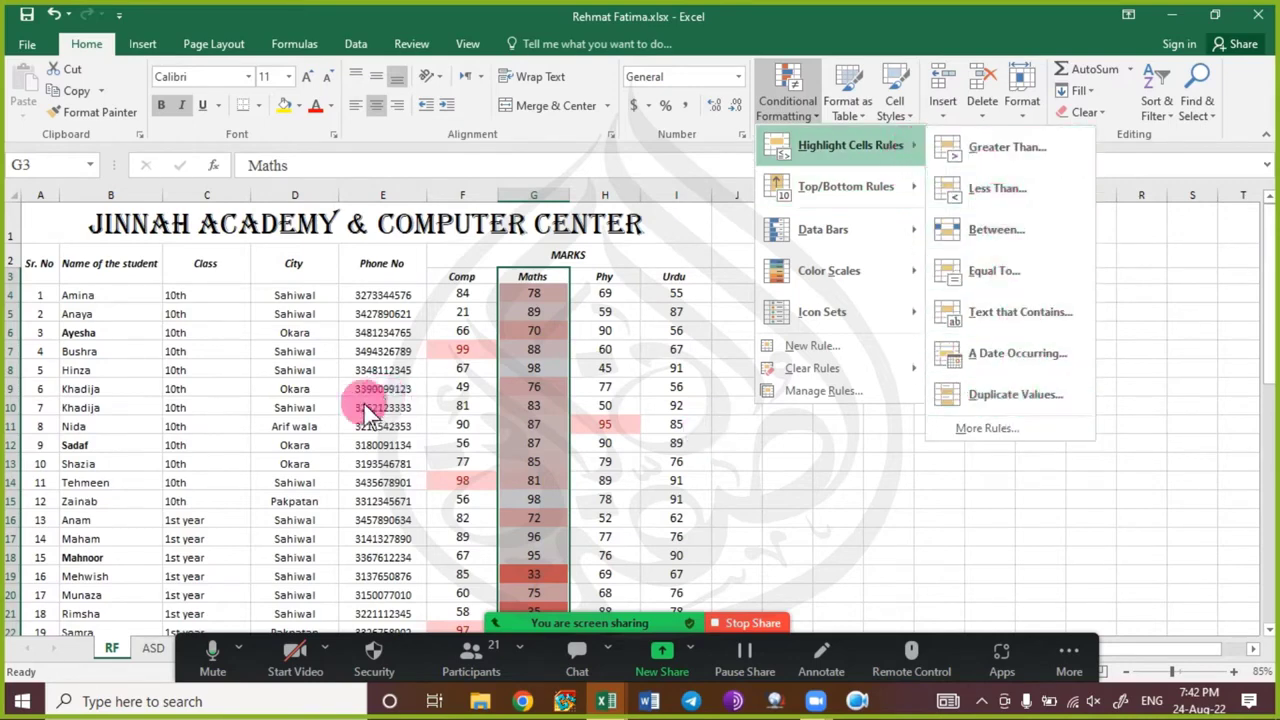
{"action": "left_click", "coordinate": [443, 400]}
{"action": "left_click", "coordinate": [468, 368]}
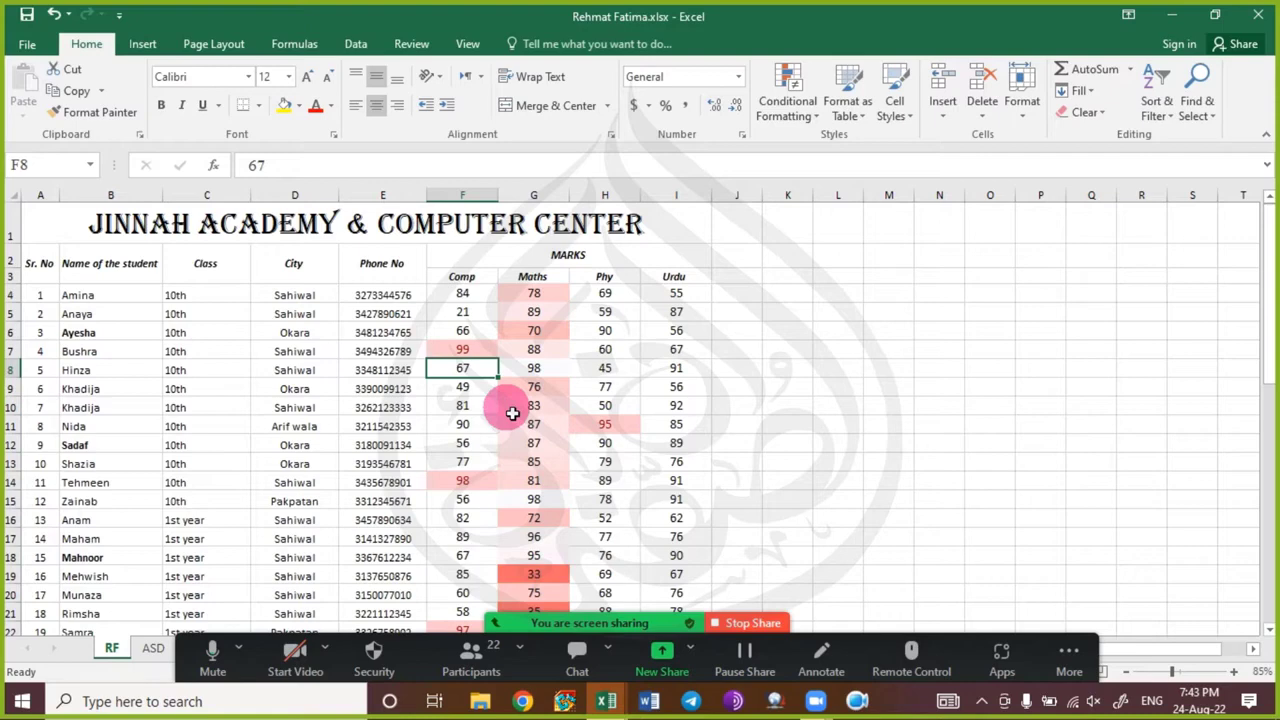
- Highlight duplicate values among all the student names, from B4 down, with Light Red Fill with Dark Red Text
{"action": "left_click", "coordinate": [112, 295]}
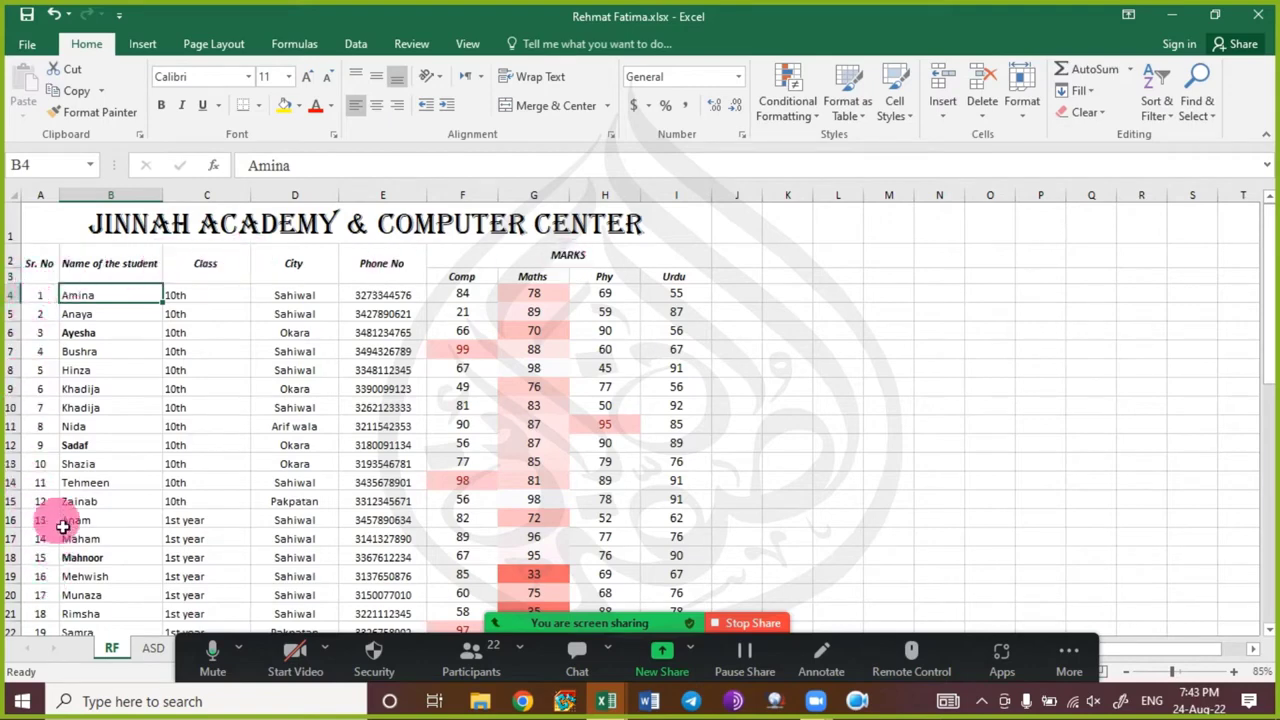
{"action": "key", "text": "ctrl+shift+Down"}
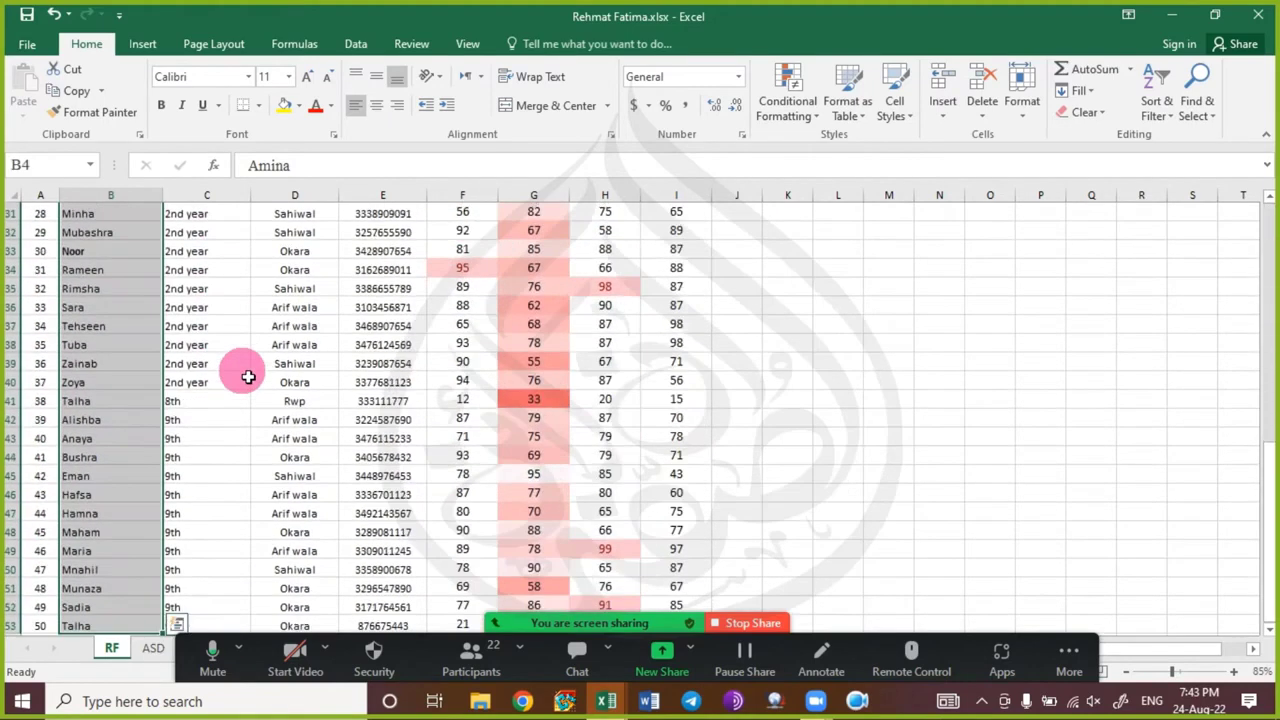
{"action": "left_click", "coordinate": [795, 111]}
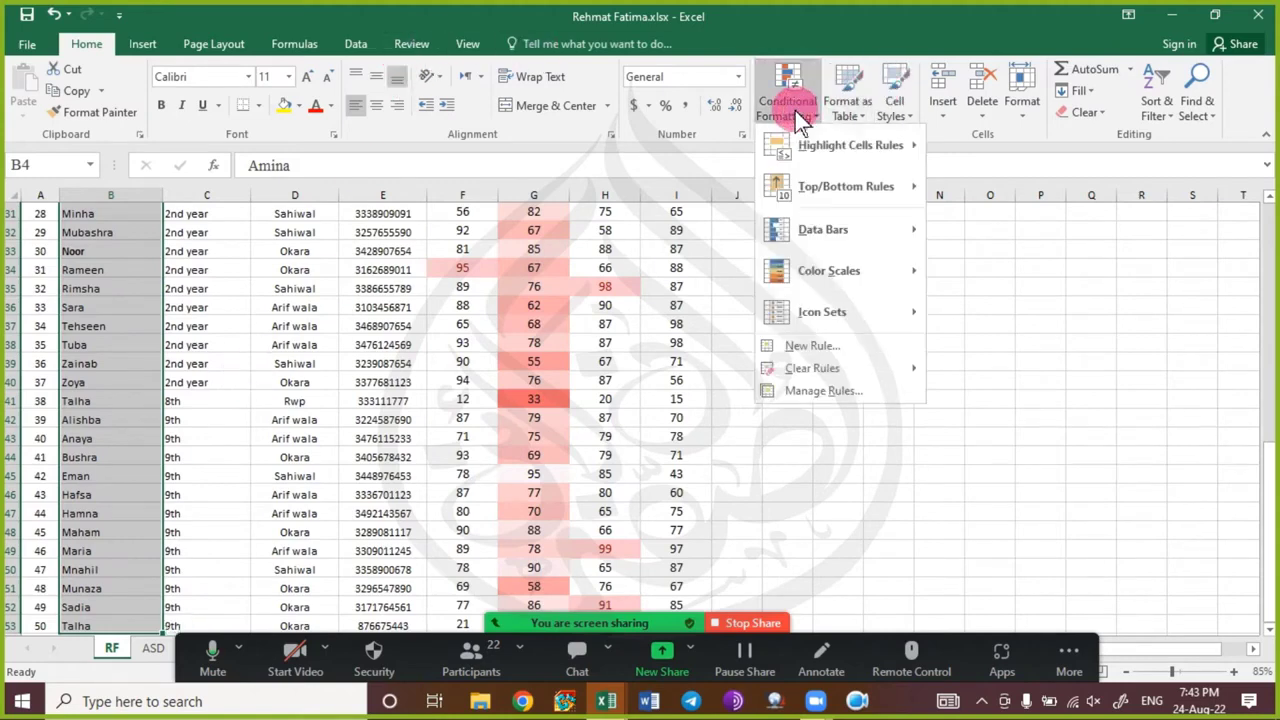
{"action": "mouse_move", "coordinate": [914, 197]}
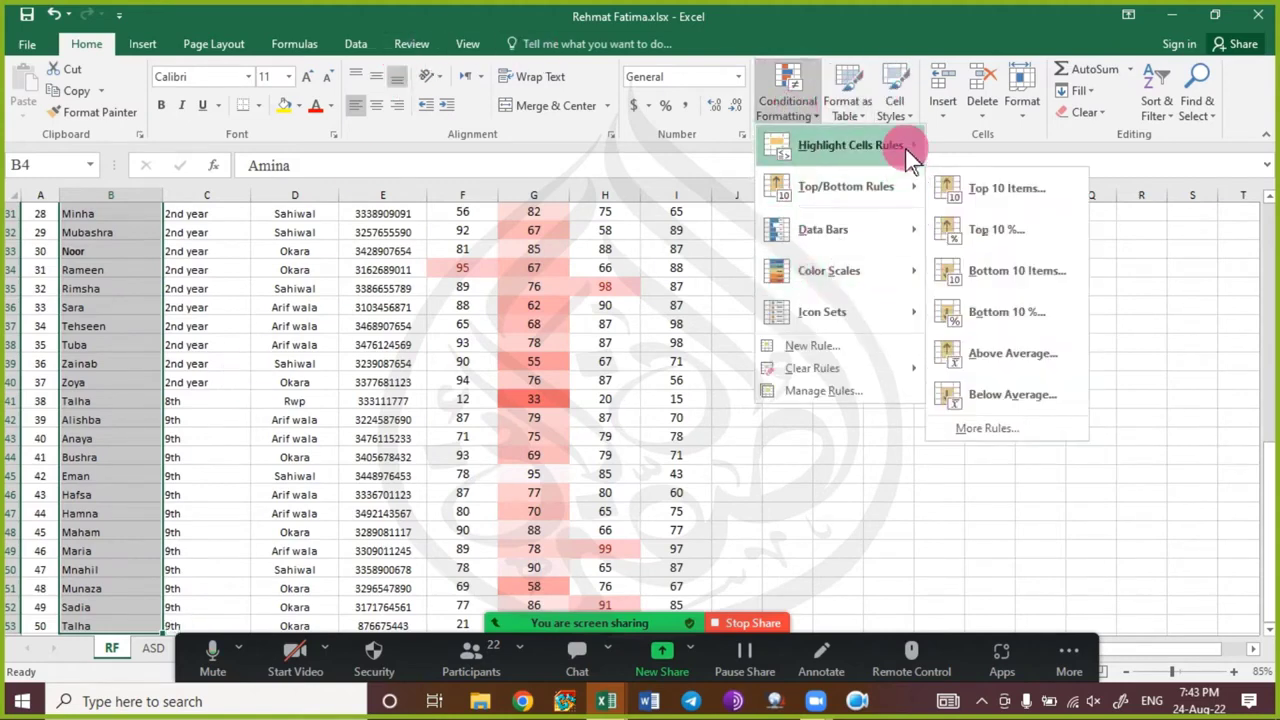
{"action": "mouse_move", "coordinate": [905, 148]}
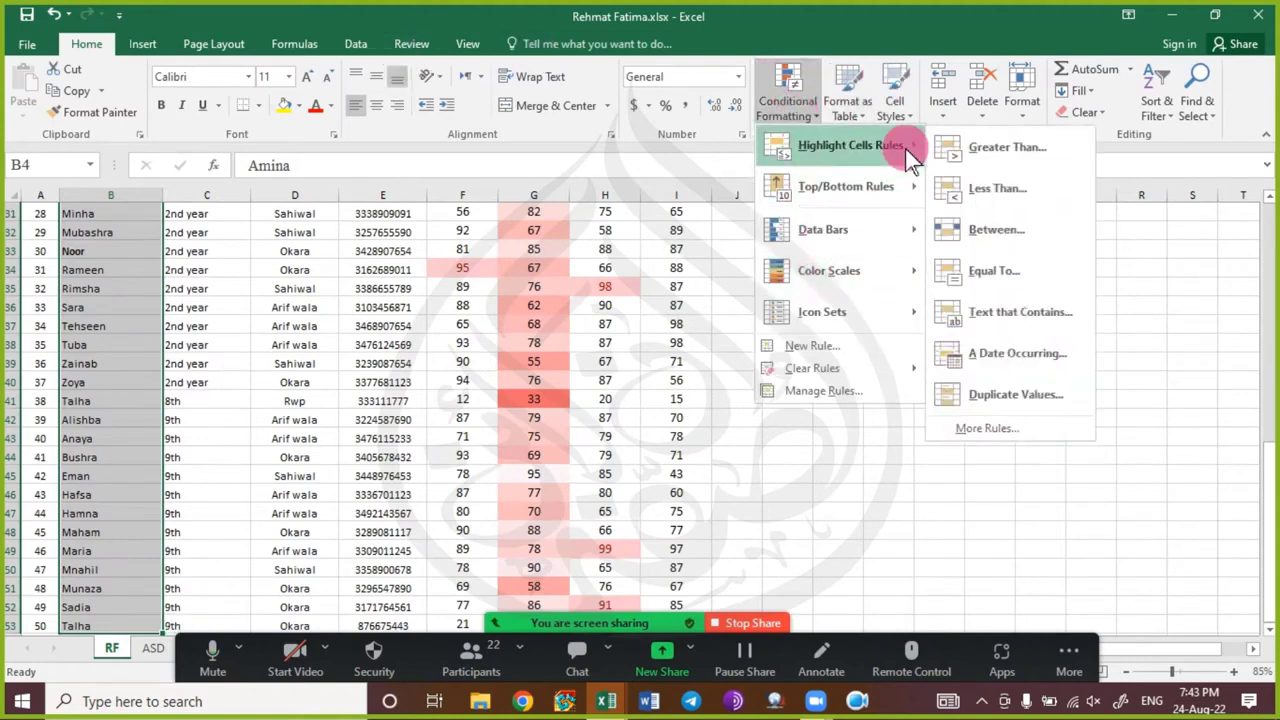
{"action": "left_click", "coordinate": [1030, 400]}
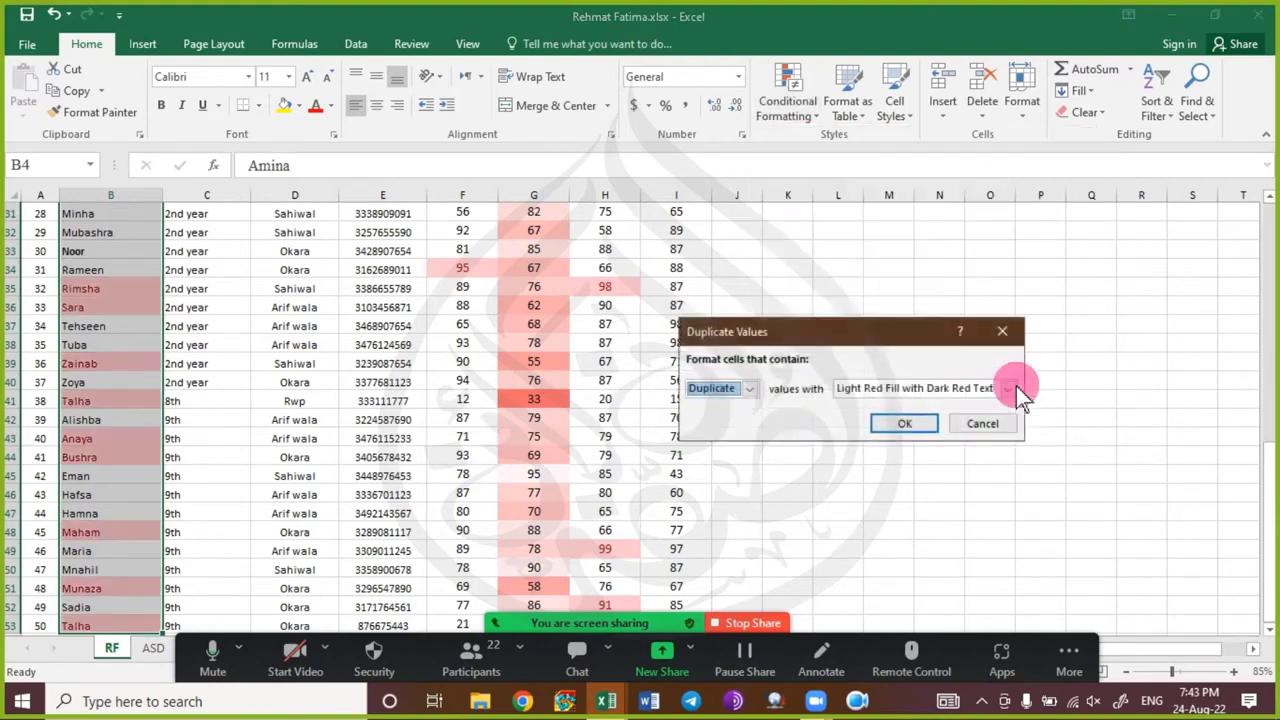
{"action": "left_click", "coordinate": [918, 388]}
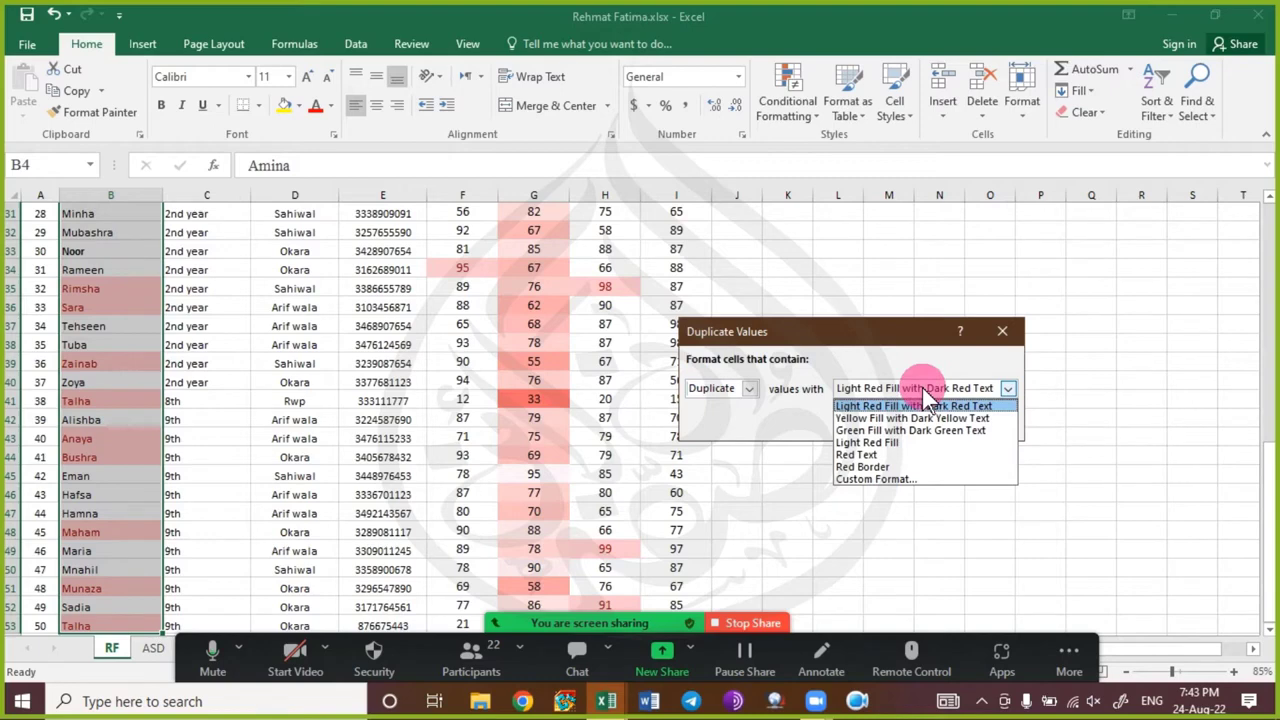
{"action": "left_click", "coordinate": [930, 406]}
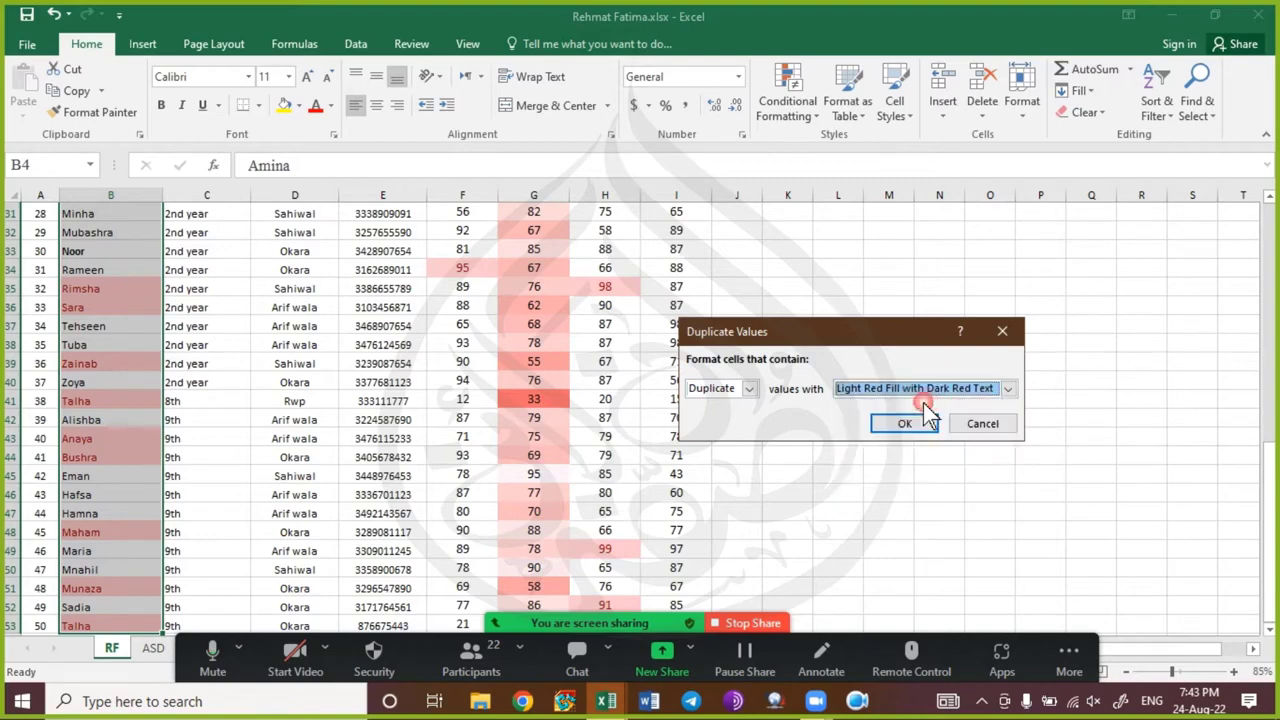
{"action": "left_click", "coordinate": [910, 424]}
- Examine which student names in the upper part of the list are highlighted as duplicates
{"action": "left_click", "coordinate": [40, 438]}
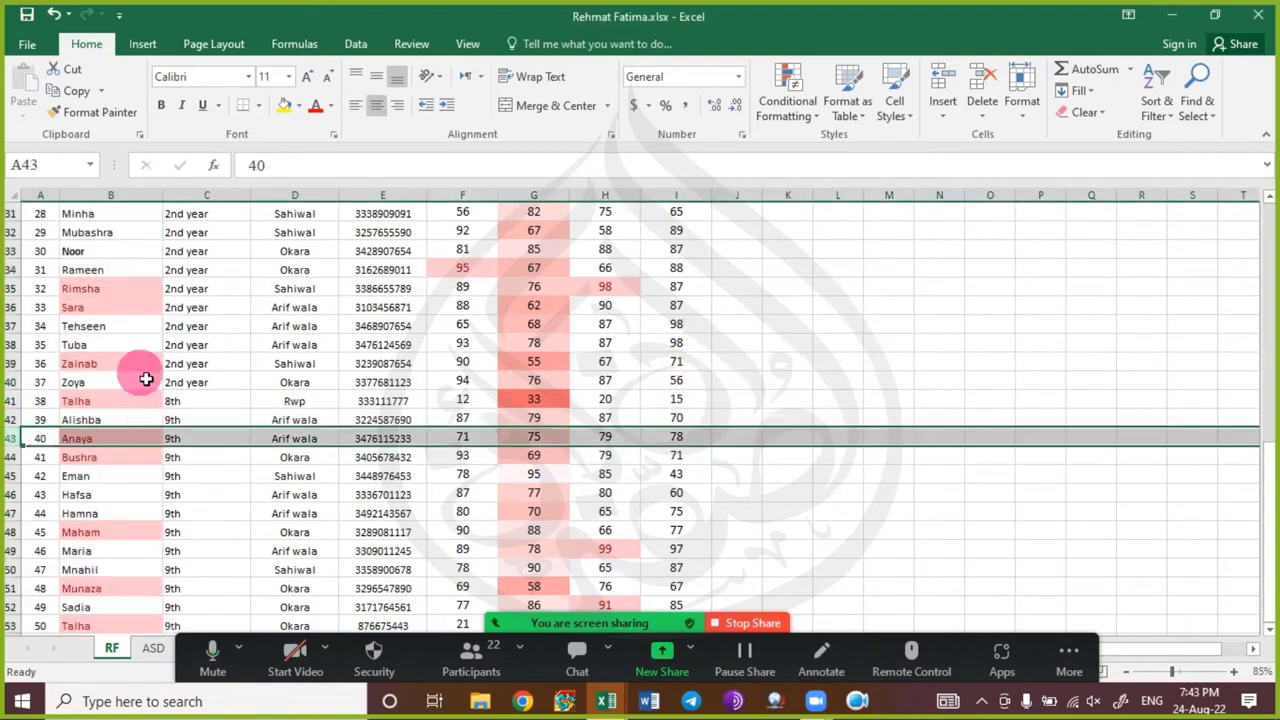
{"action": "left_click", "coordinate": [120, 344]}
{"action": "scroll", "coordinate": [205, 327], "scroll_direction": "up", "scroll_amount": 4}
{"action": "scroll", "coordinate": [200, 329], "scroll_direction": "up", "scroll_amount": 6}
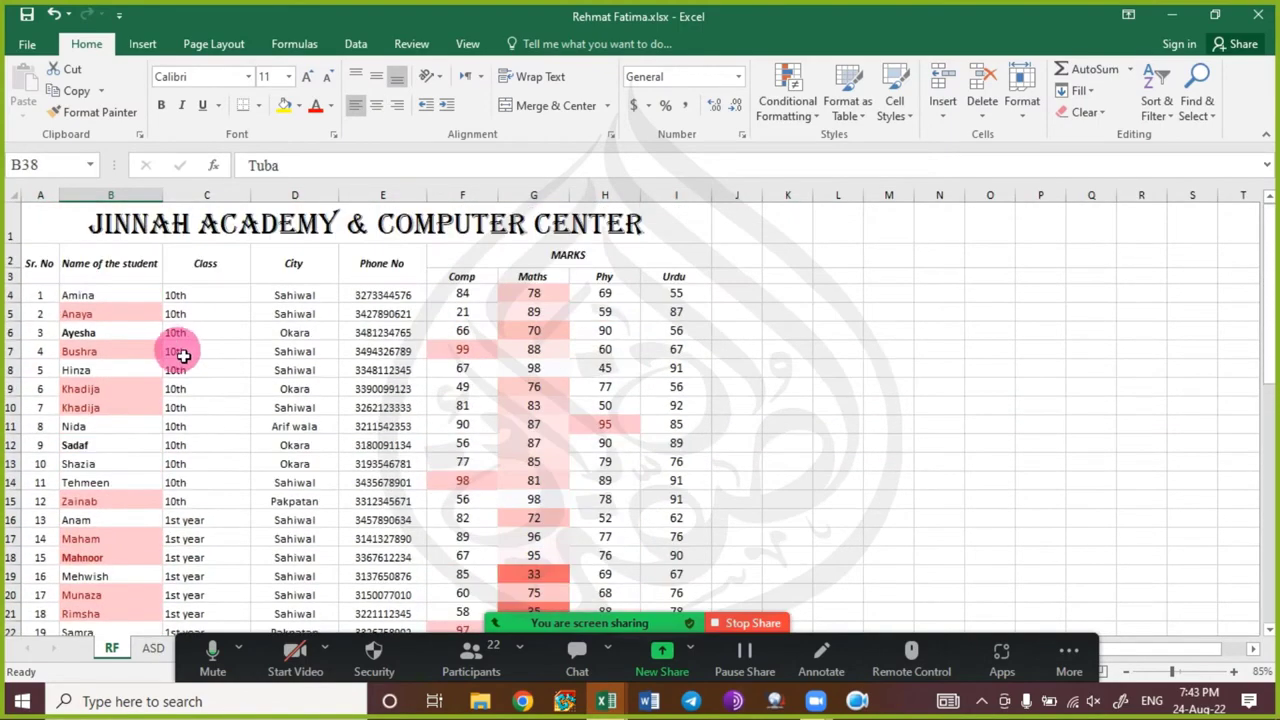
{"action": "scroll", "coordinate": [165, 358], "scroll_direction": "down", "scroll_amount": 2}
{"action": "scroll", "coordinate": [150, 366], "scroll_direction": "up", "scroll_amount": 1}
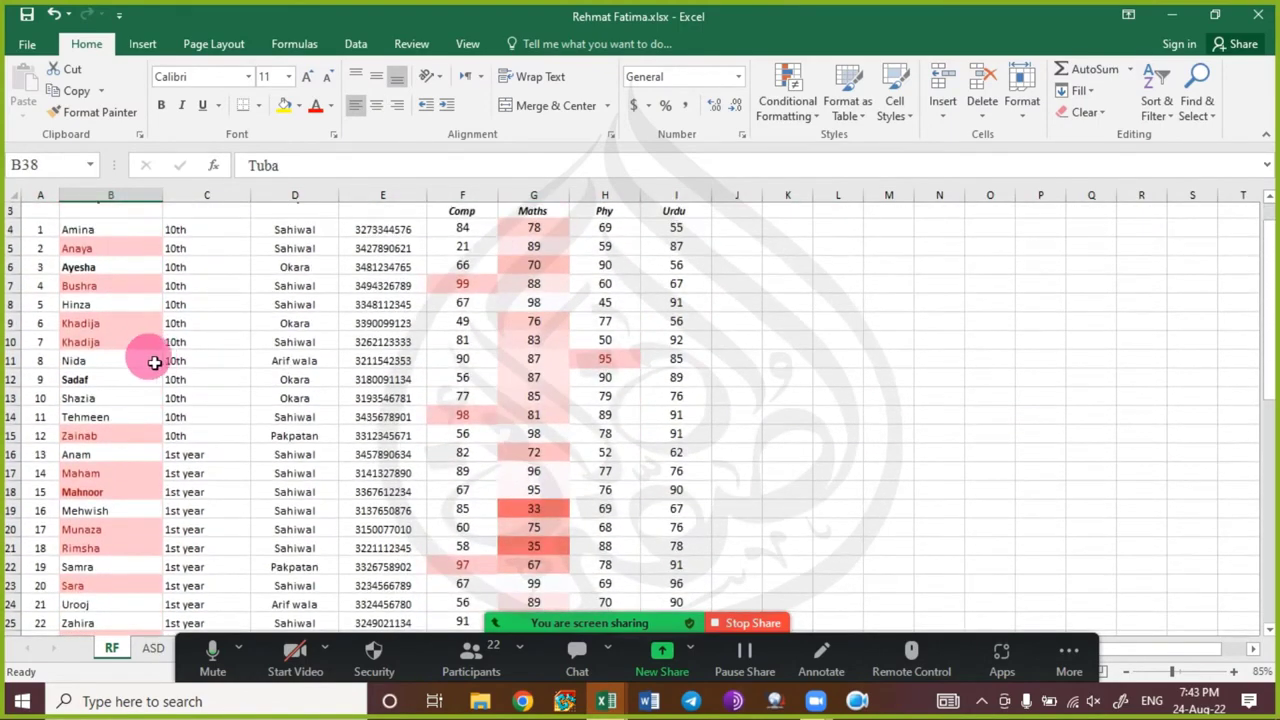
{"action": "left_click", "coordinate": [143, 474]}
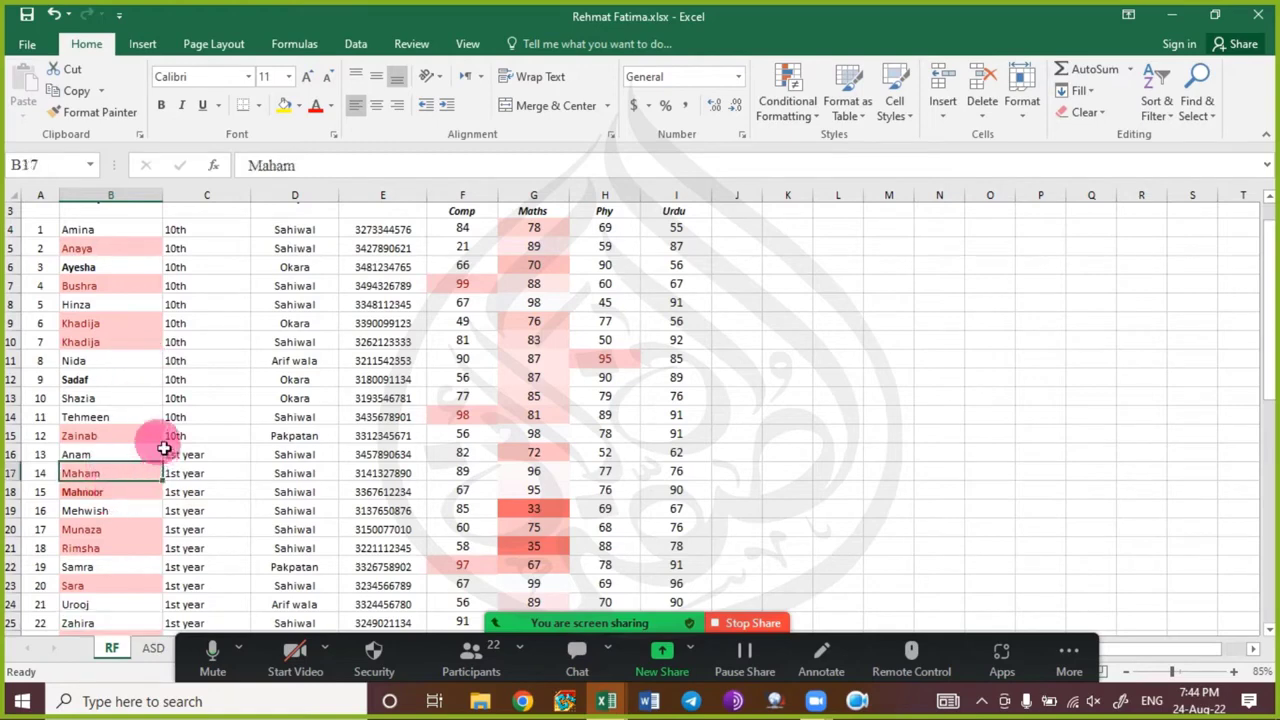
{"action": "left_click", "coordinate": [150, 417]}
{"action": "left_click", "coordinate": [140, 283]}
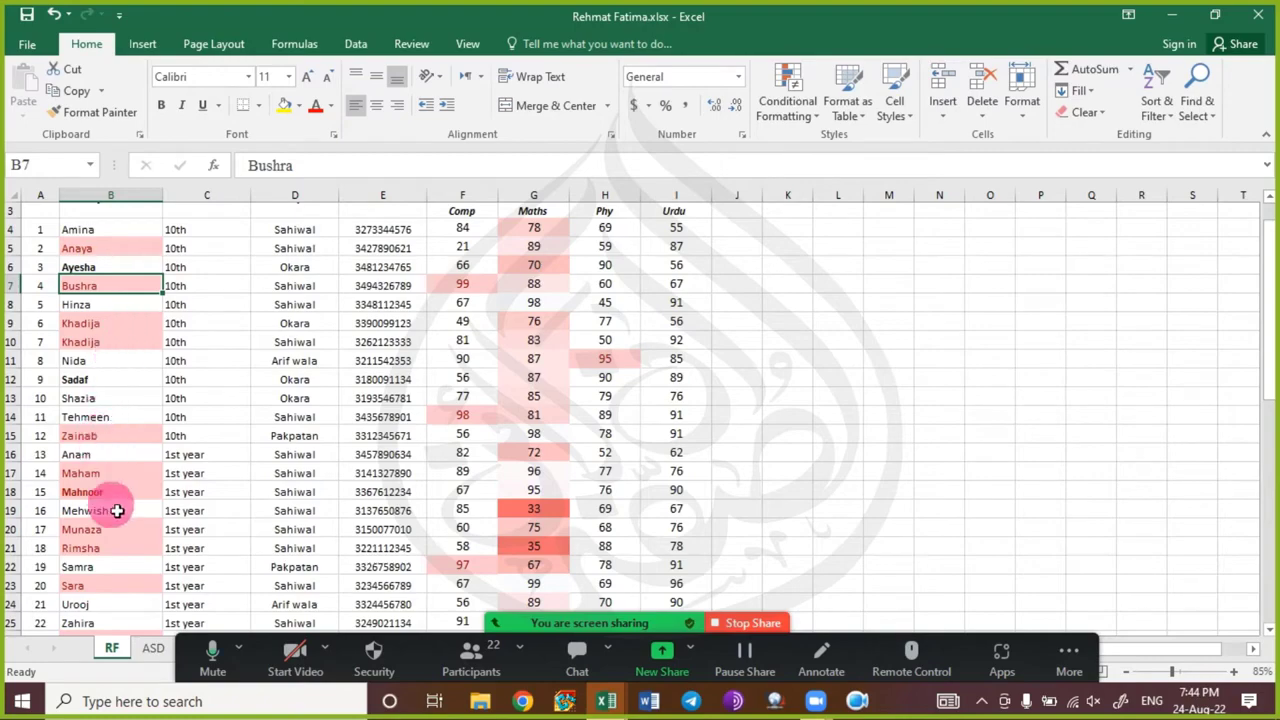
- Check the lower part of the name list for the matching duplicates and return to the first rows
{"action": "scroll", "coordinate": [110, 506], "scroll_direction": "down", "scroll_amount": 5}
{"action": "scroll", "coordinate": [117, 511], "scroll_direction": "down", "scroll_amount": 3}
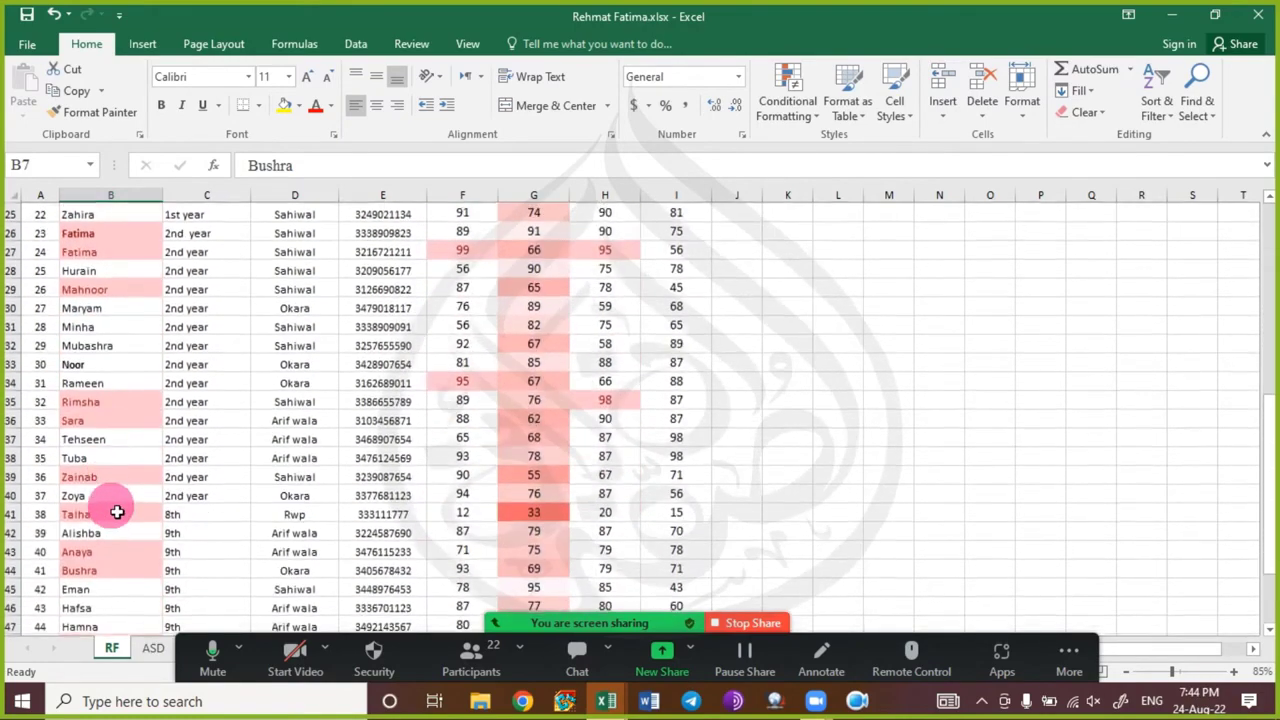
{"action": "scroll", "coordinate": [147, 490], "scroll_direction": "down", "scroll_amount": 1}
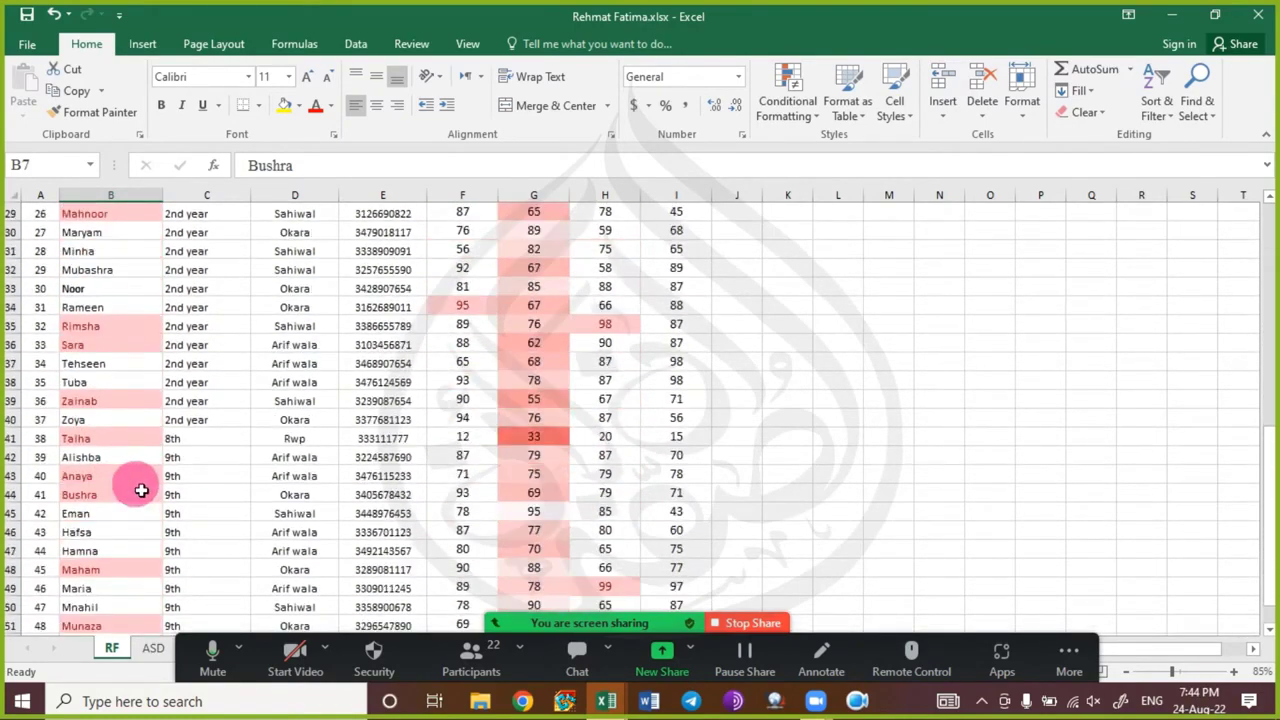
{"action": "scroll", "coordinate": [140, 494], "scroll_direction": "down", "scroll_amount": 2}
{"action": "scroll", "coordinate": [135, 470], "scroll_direction": "up", "scroll_amount": 1}
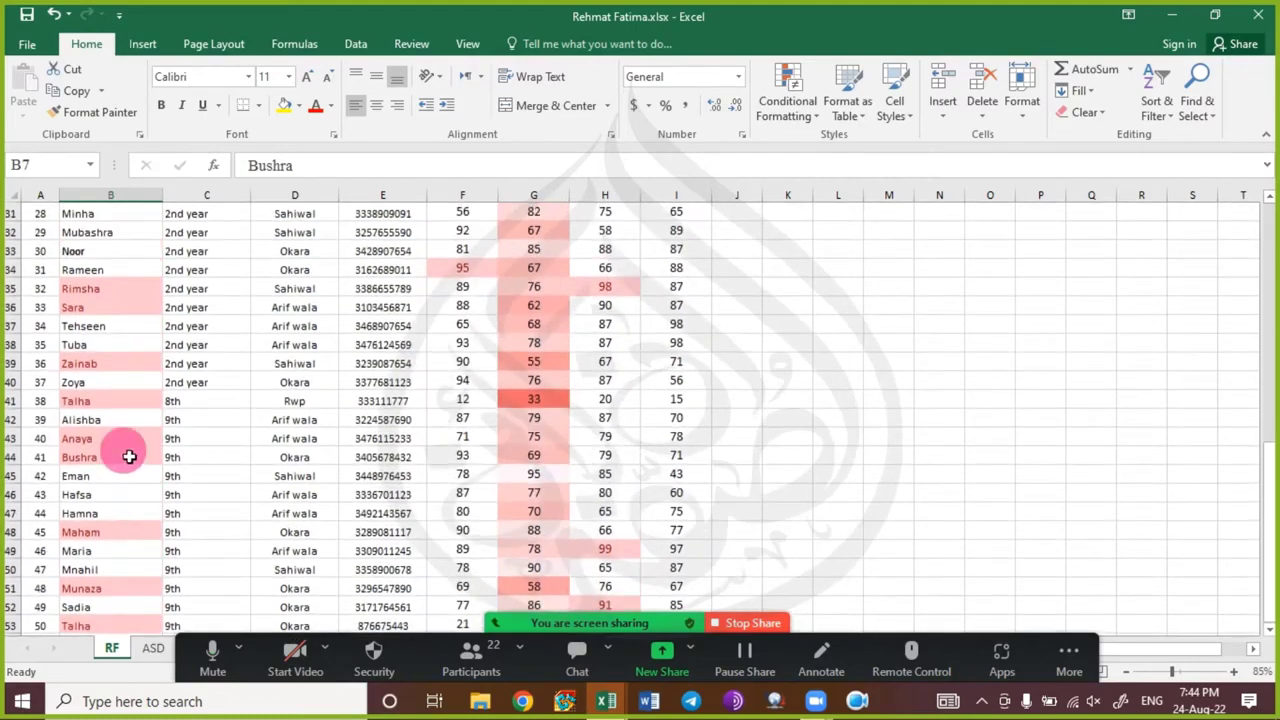
{"action": "left_click", "coordinate": [129, 437]}
{"action": "scroll", "coordinate": [131, 440], "scroll_direction": "up", "scroll_amount": 2}
{"action": "scroll", "coordinate": [133, 443], "scroll_direction": "up", "scroll_amount": 5}
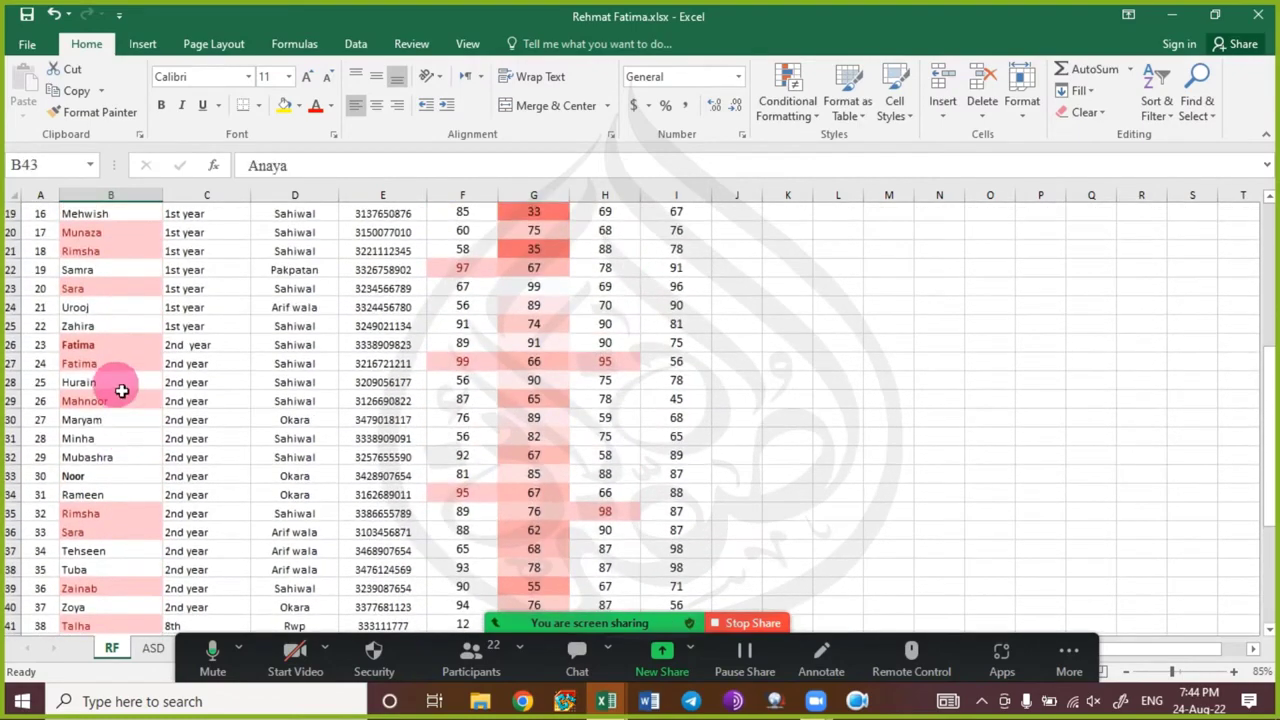
{"action": "scroll", "coordinate": [120, 371], "scroll_direction": "up", "scroll_amount": 4}
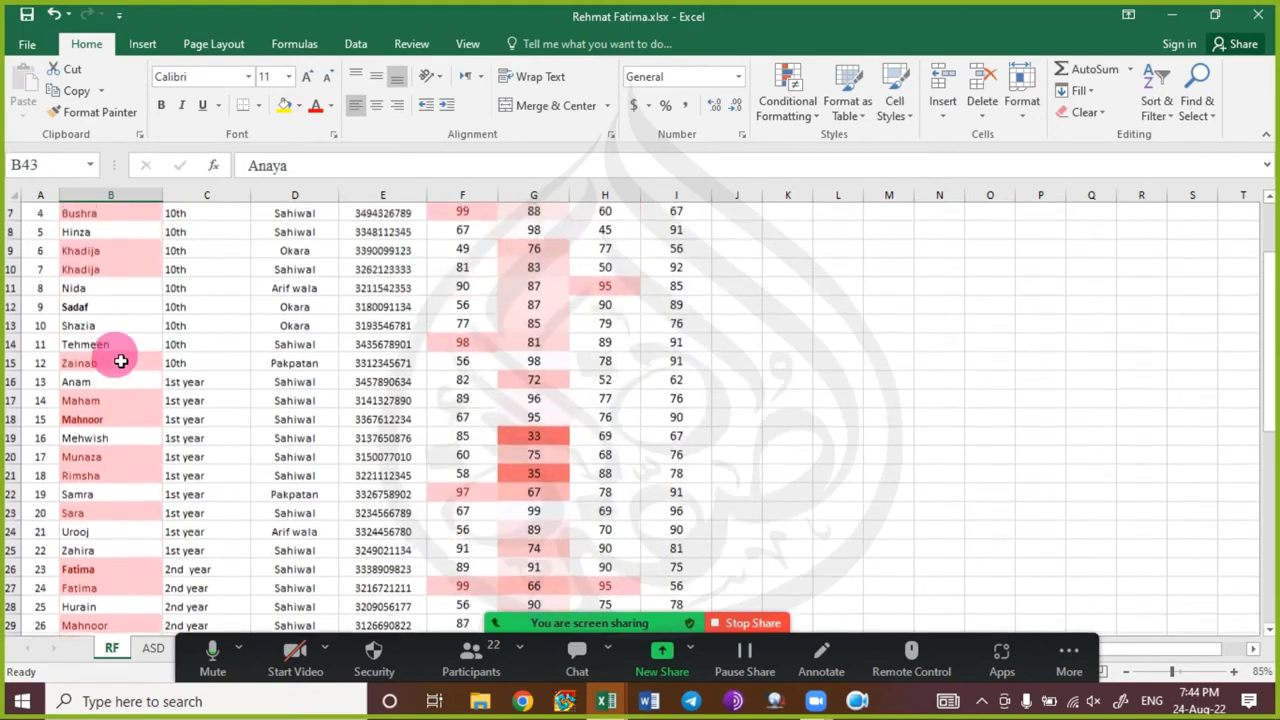
{"action": "scroll", "coordinate": [120, 358], "scroll_direction": "up", "scroll_amount": 1}
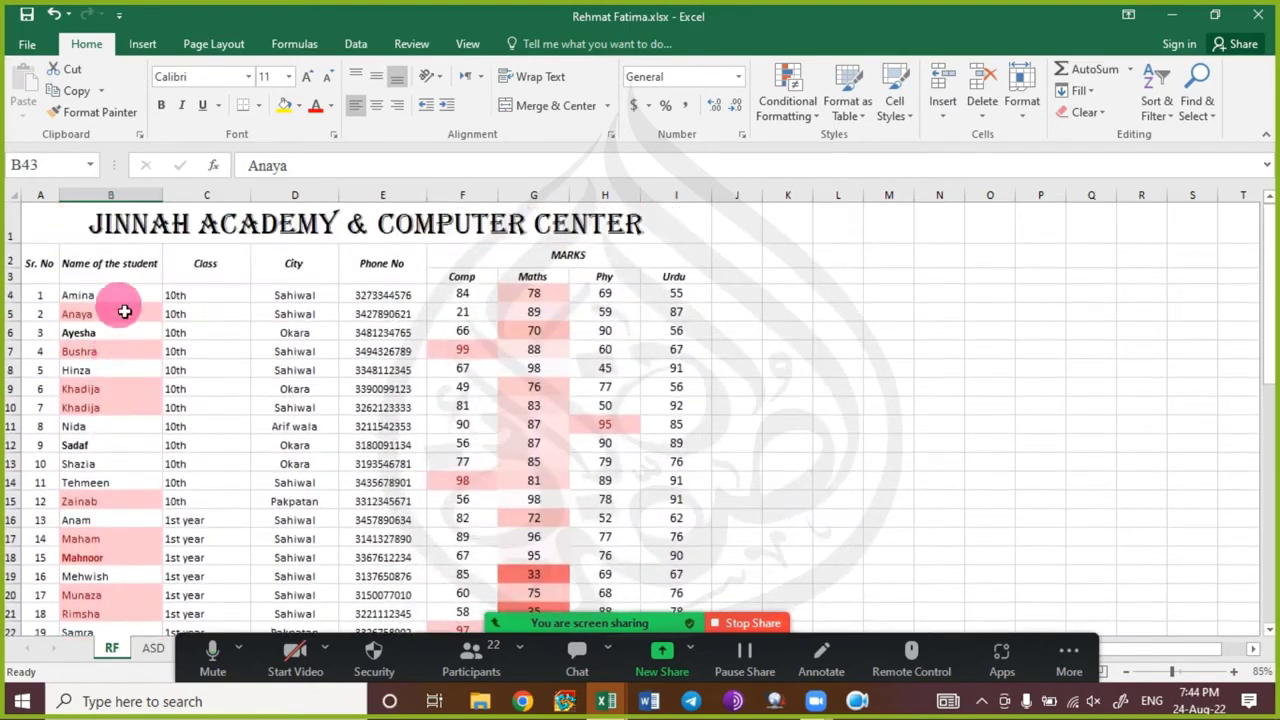
- Append a surname to the student's name in cell B5 so it is no longer a duplicate
{"action": "left_click", "coordinate": [122, 317]}
{"action": "double_click", "coordinate": [122, 317]}
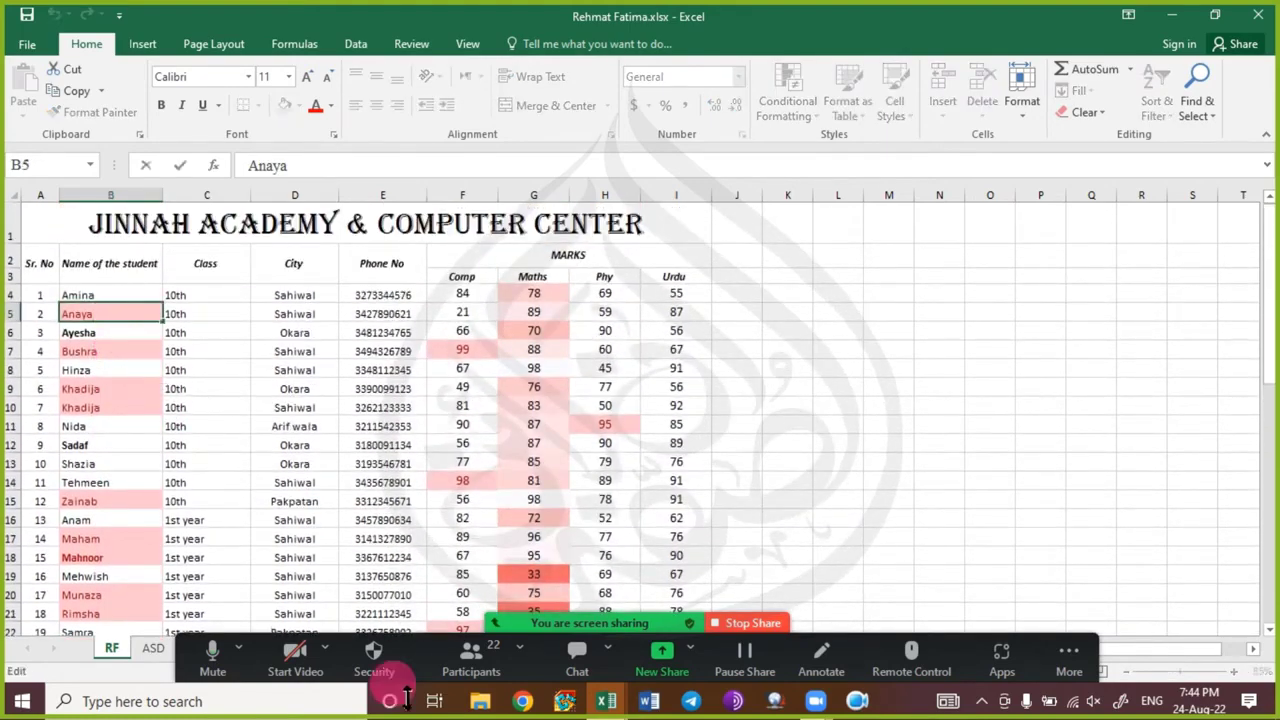
{"action": "type", "text": "kahn"}
{"action": "key", "text": "BackSpace"}
{"action": "key", "text": "BackSpace"}
{"action": "key", "text": "BackSpace"}
{"action": "type", "text": "han"}
{"action": "key", "text": "Return"}
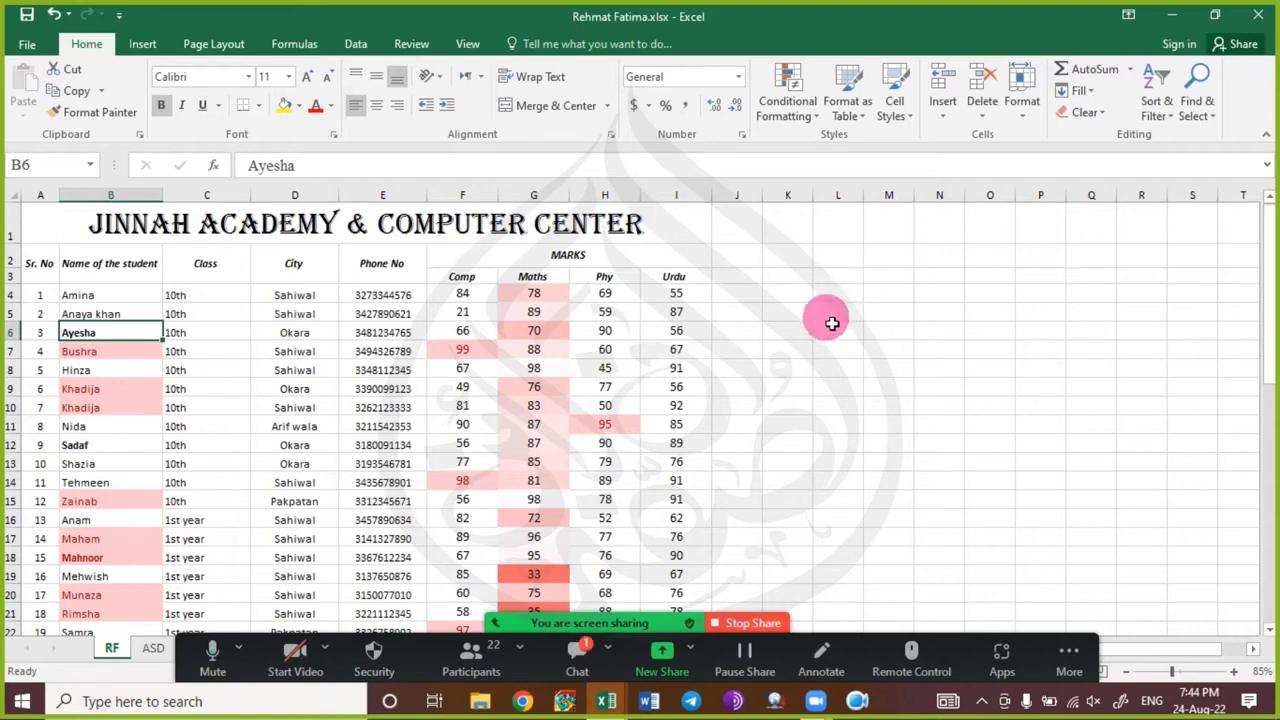
- Check the meeting chat for the participants' replies and close the chat window
{"action": "left_click", "coordinate": [566, 647]}
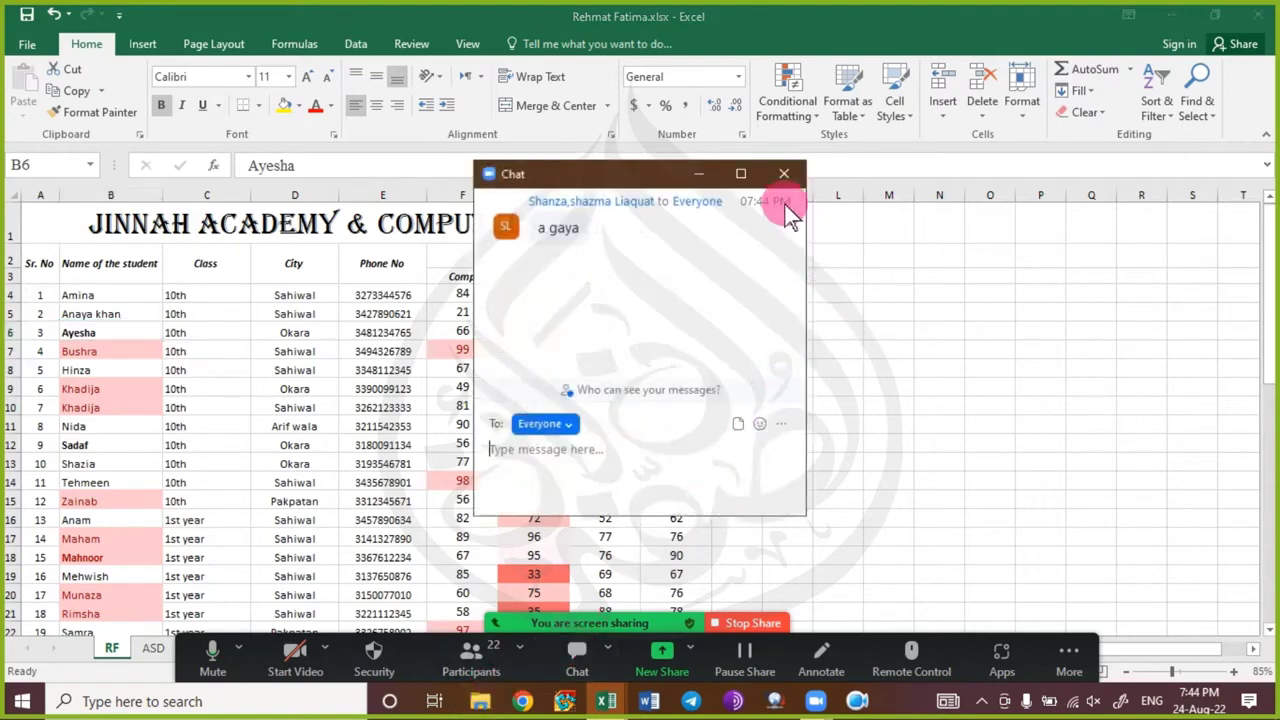
{"action": "left_click", "coordinate": [783, 176]}
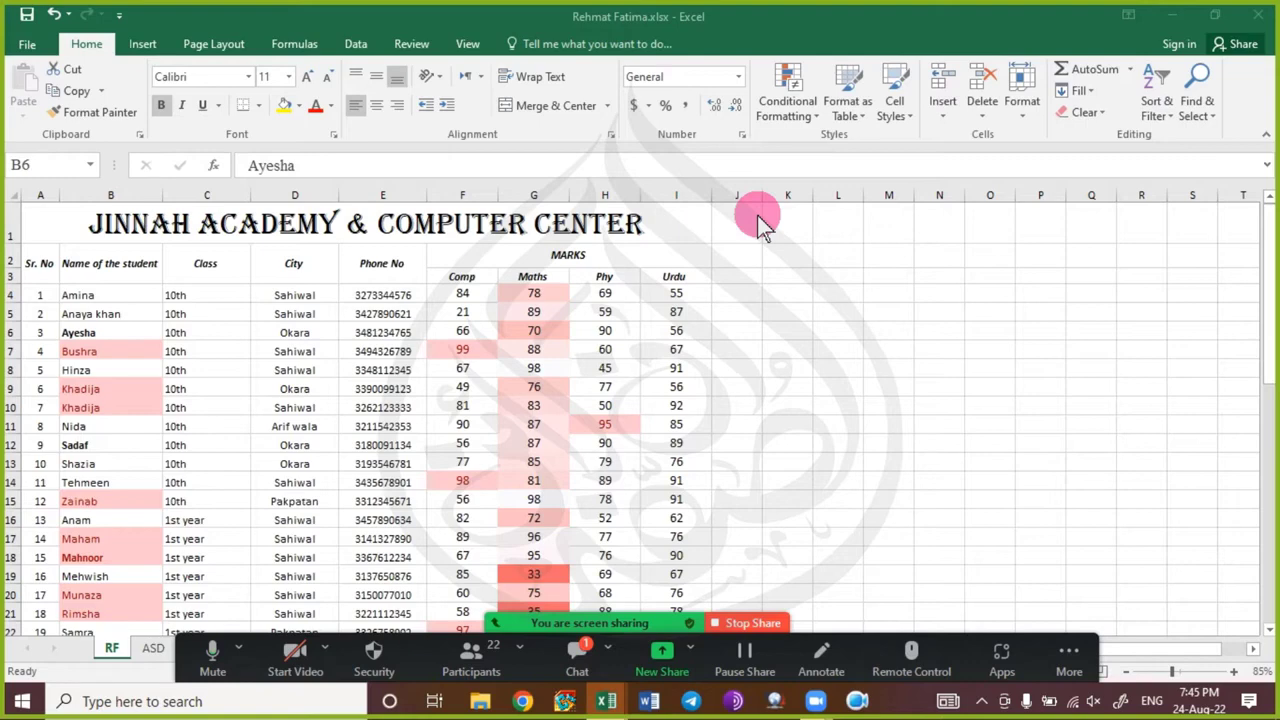
{"action": "left_click", "coordinate": [577, 655]}
{"action": "left_click", "coordinate": [786, 176]}
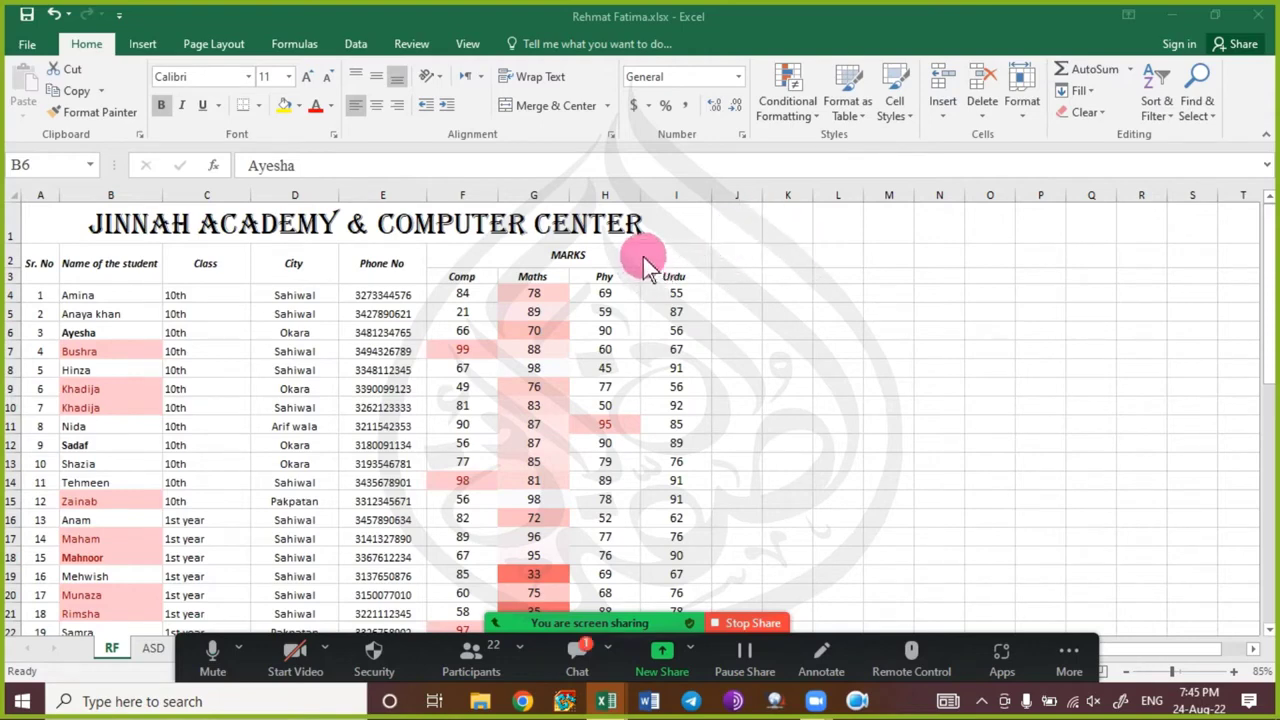
{"action": "left_click", "coordinate": [141, 43]}
{"action": "left_click", "coordinate": [141, 43]}
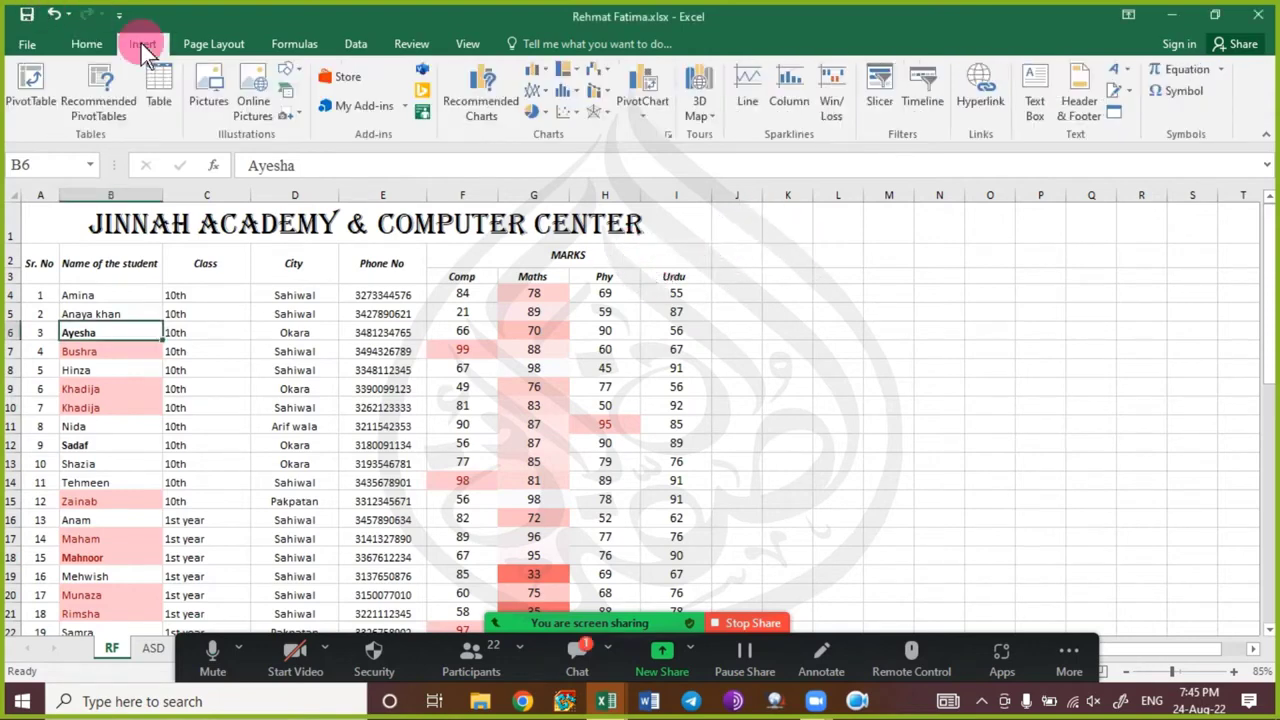
{"action": "left_click", "coordinate": [206, 44]}
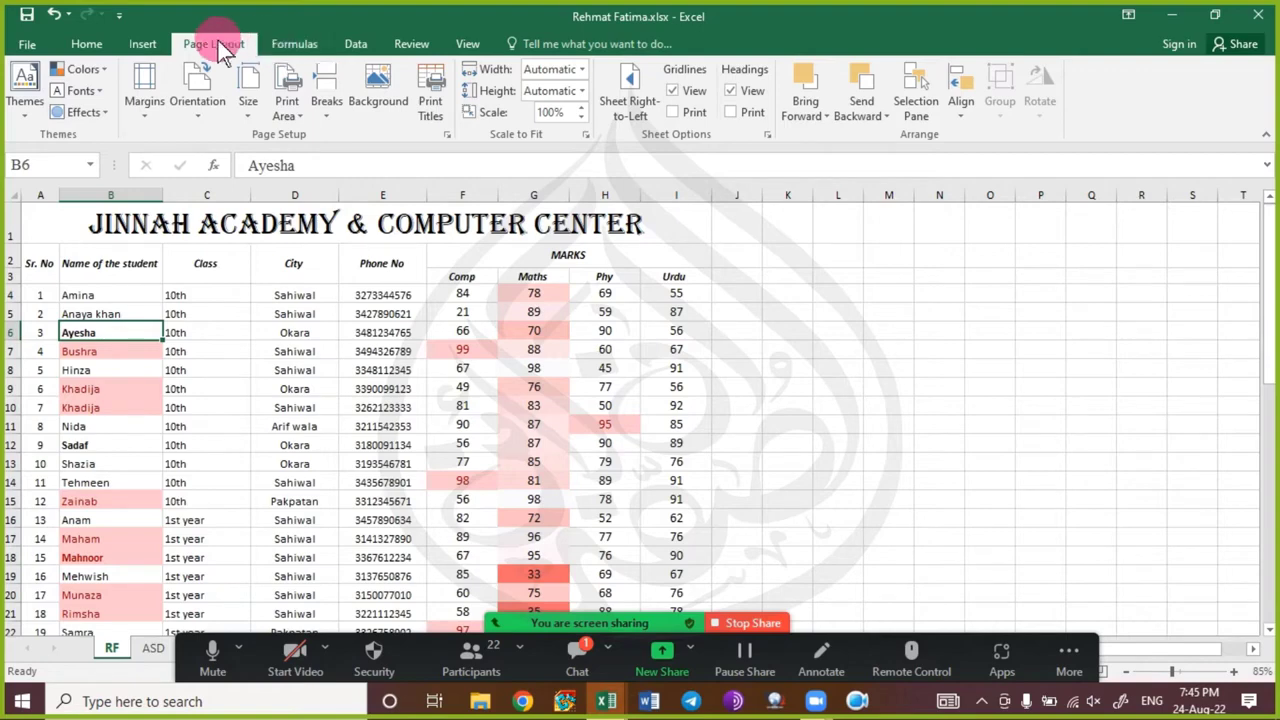
{"action": "left_click", "coordinate": [290, 44]}
{"action": "left_click", "coordinate": [356, 44]}
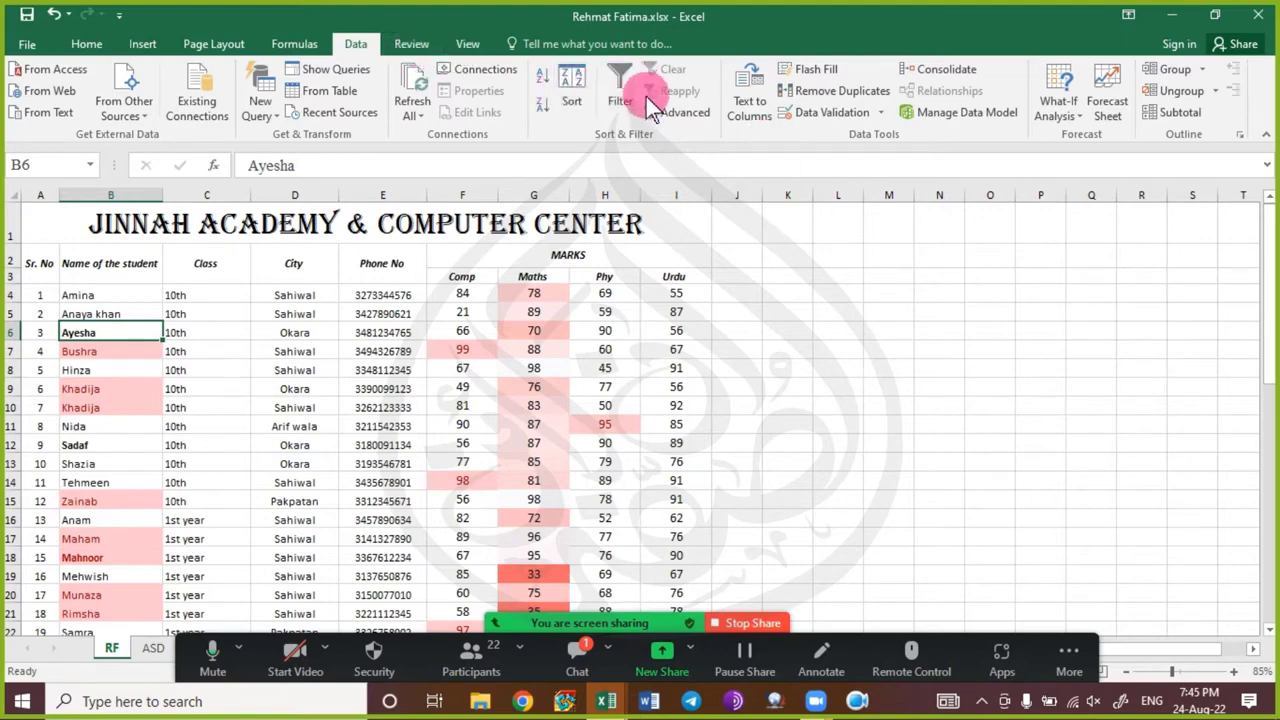
{"action": "left_click", "coordinate": [684, 112]}
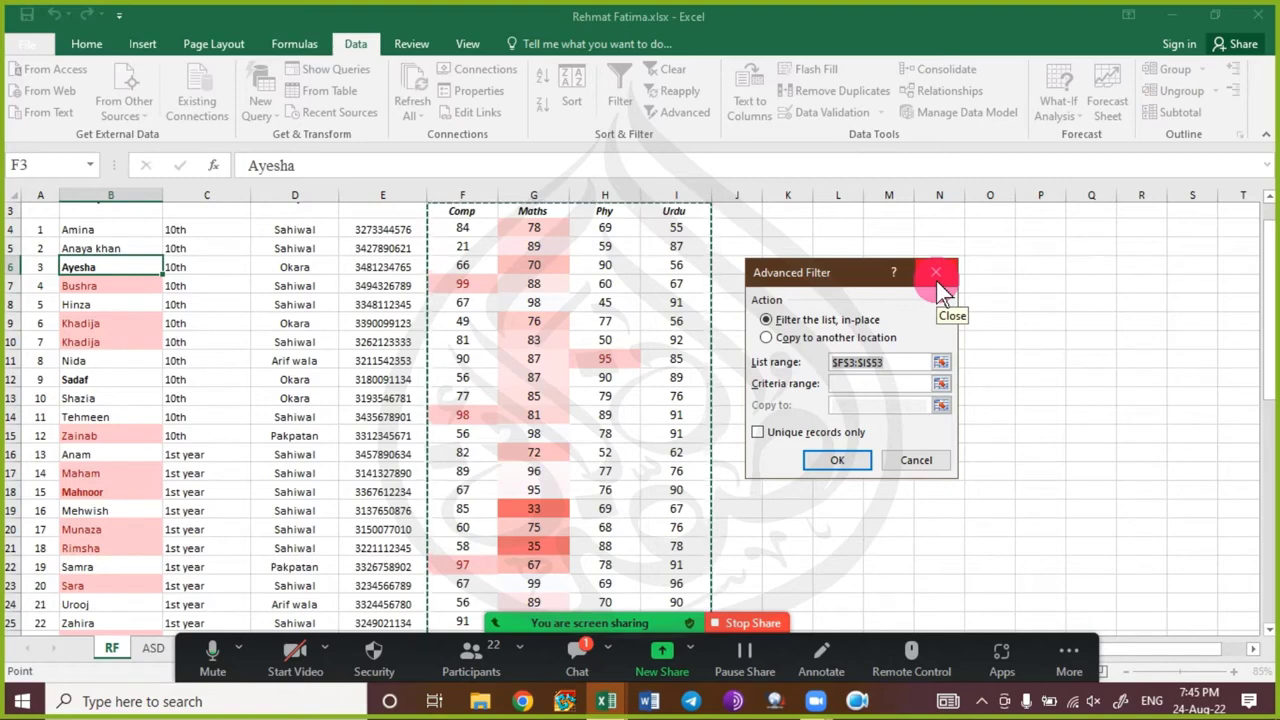
{"action": "left_click", "coordinate": [915, 460]}
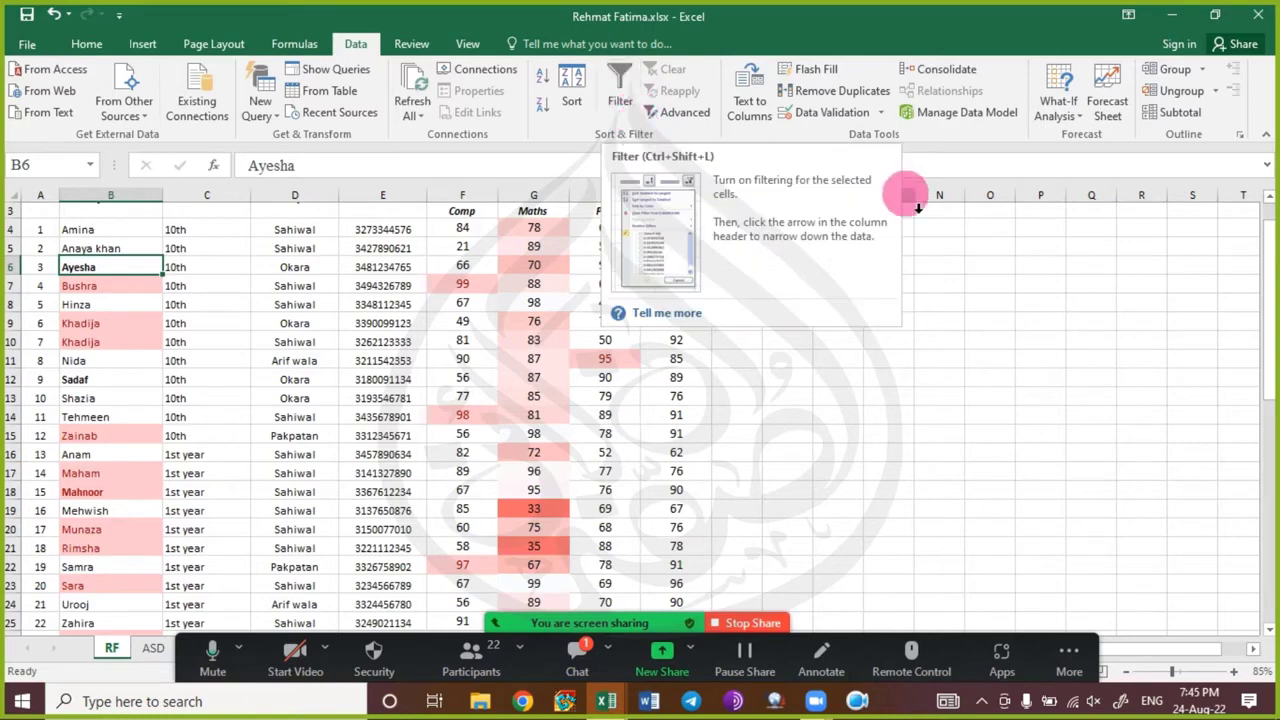
{"action": "left_click", "coordinate": [1085, 369]}
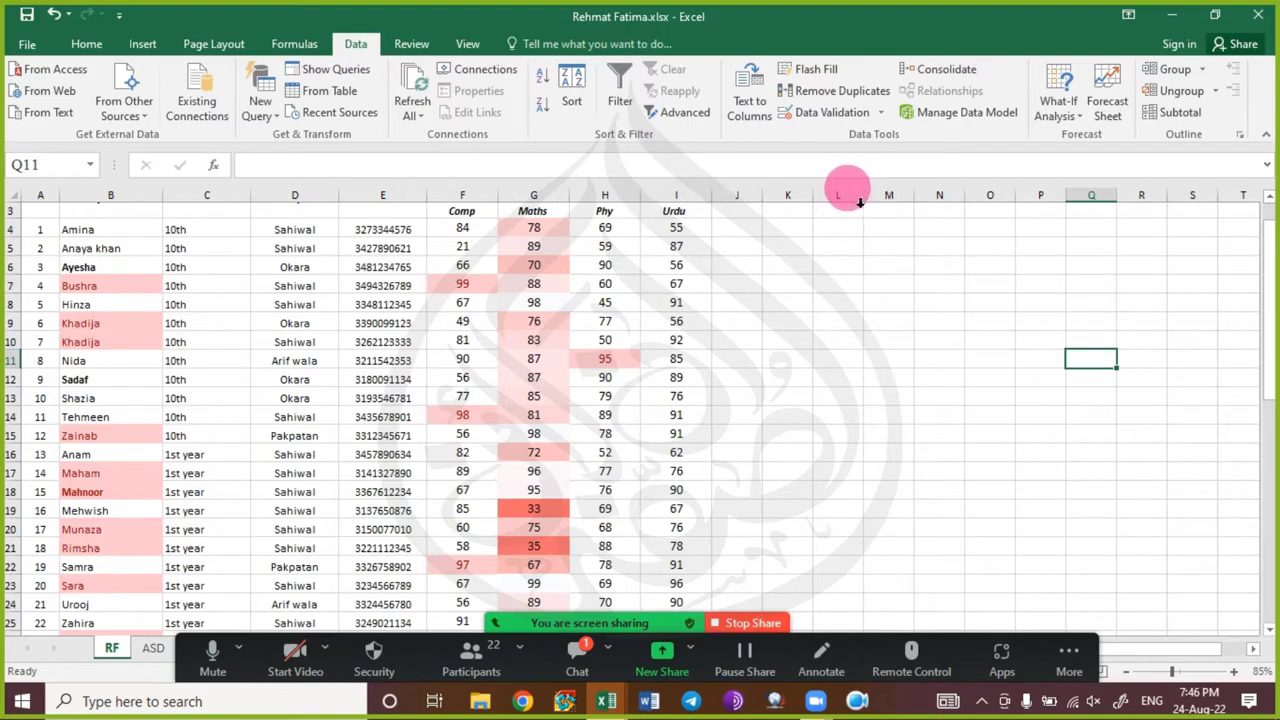
{"action": "left_click", "coordinate": [405, 40]}
{"action": "left_click", "coordinate": [223, 253]}
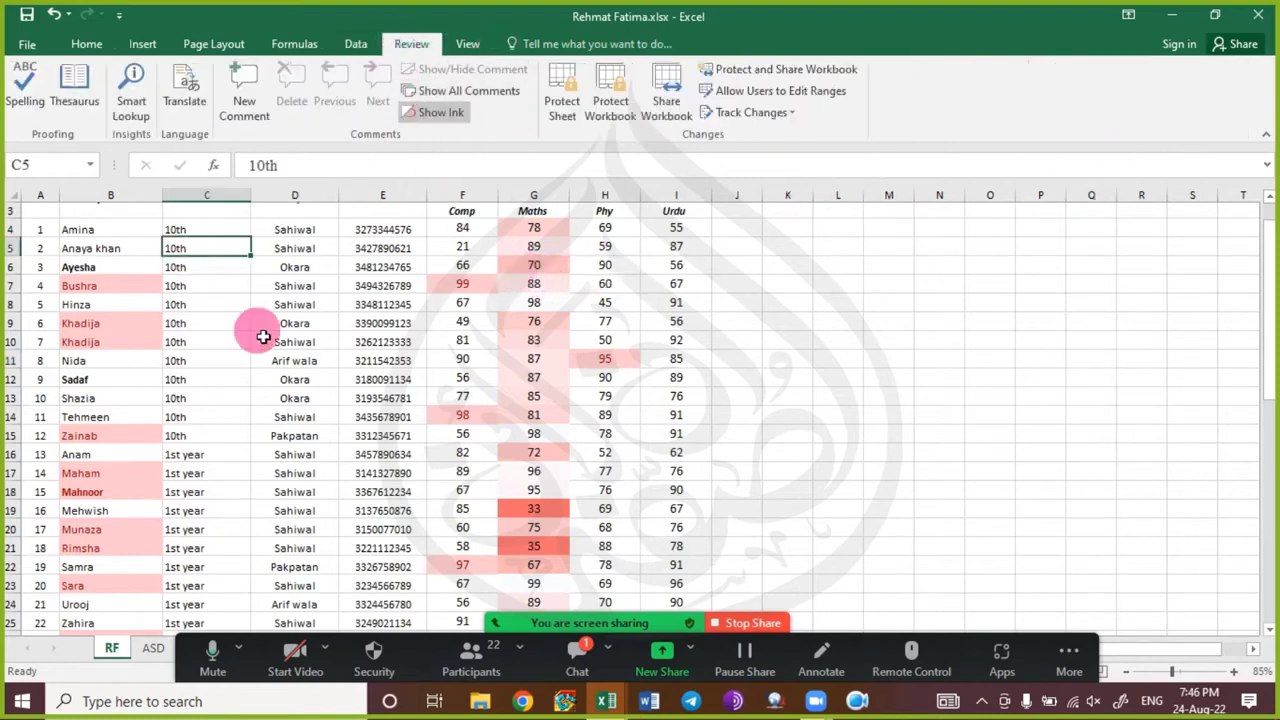
{"action": "scroll", "coordinate": [262, 322], "scroll_direction": "up", "scroll_amount": 1}
{"action": "left_click", "coordinate": [106, 295]}
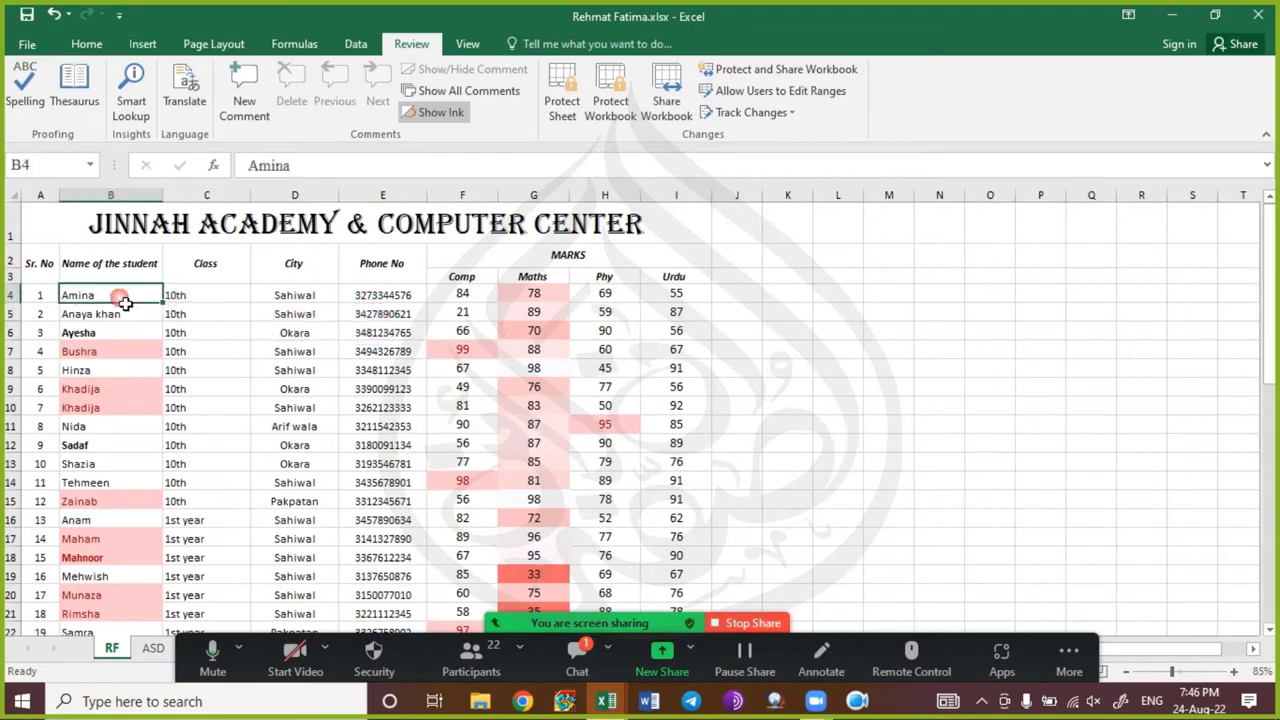
- Clear the conditional formatting rules from the entire sheet
{"action": "left_click", "coordinate": [14, 198]}
{"action": "left_click", "coordinate": [533, 293]}
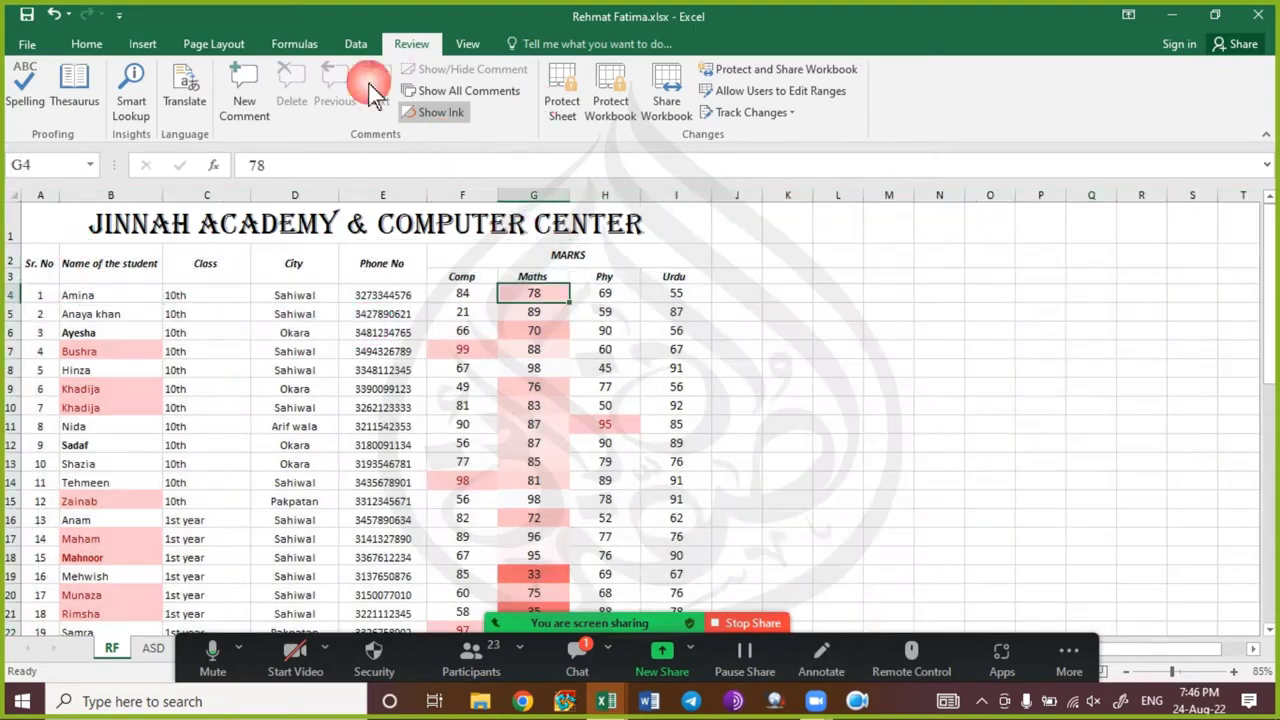
{"action": "left_click", "coordinate": [90, 44]}
{"action": "left_click", "coordinate": [806, 124]}
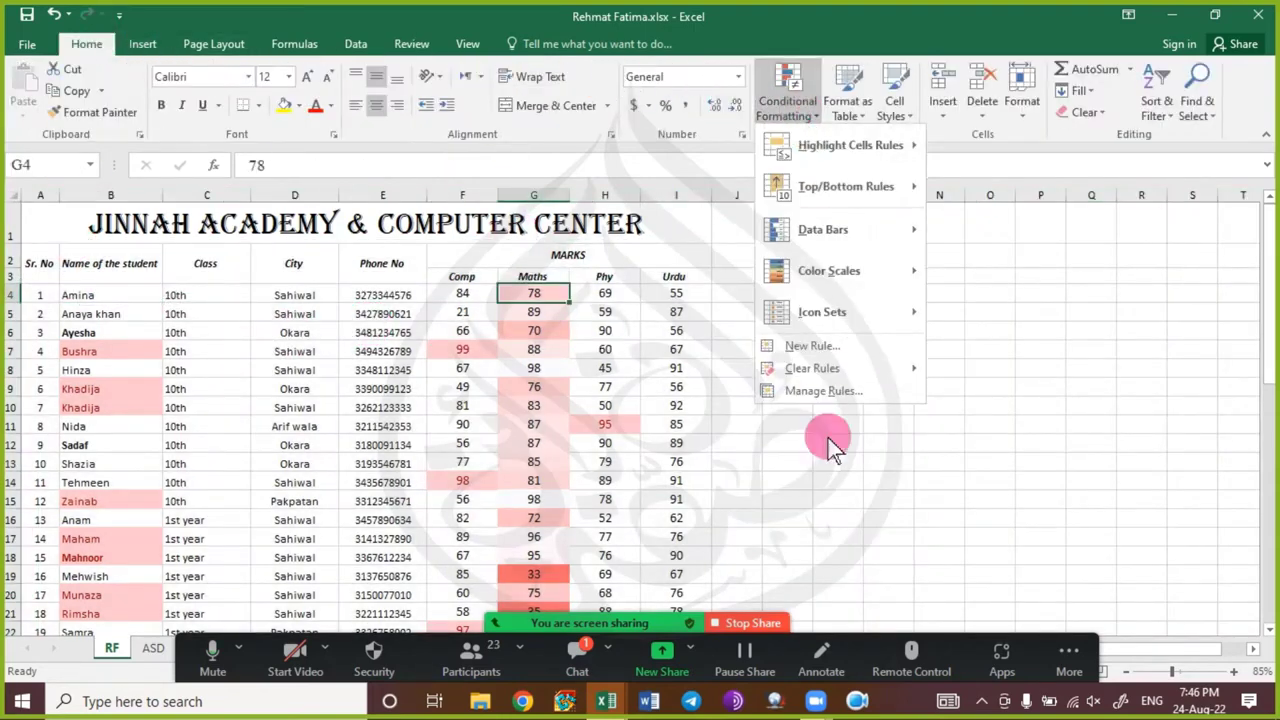
{"action": "mouse_move", "coordinate": [871, 370]}
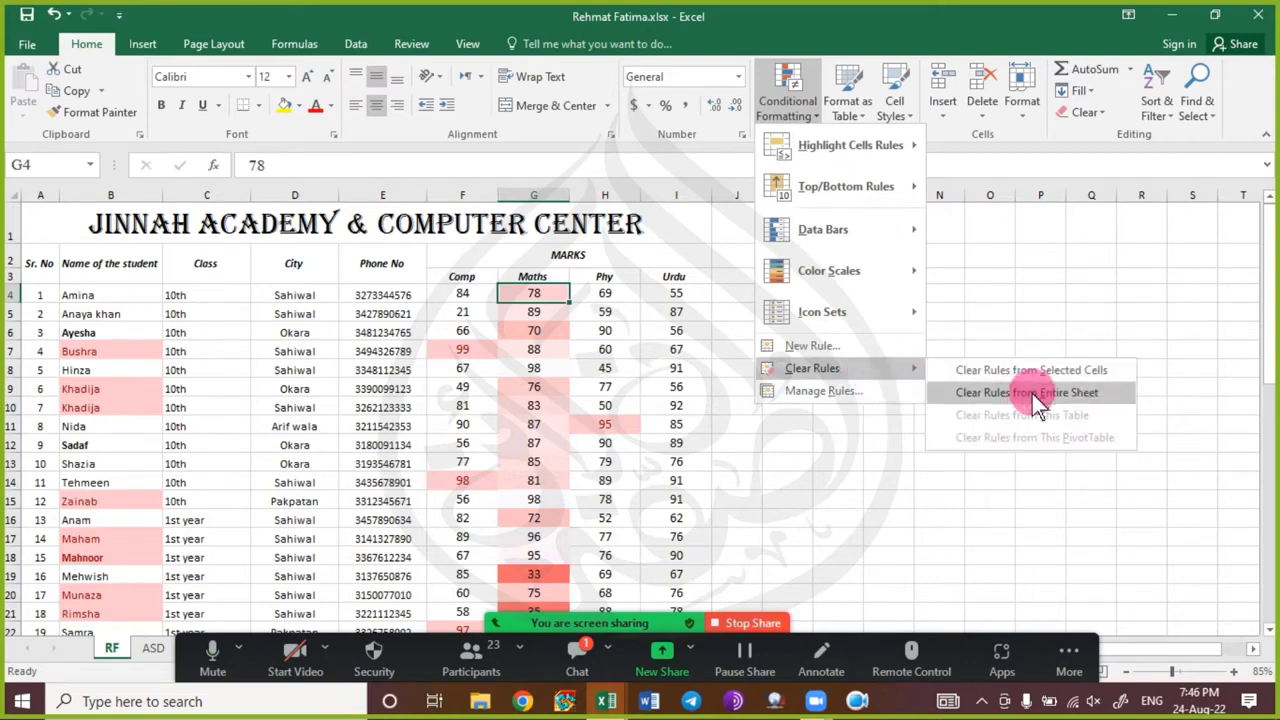
{"action": "left_click", "coordinate": [1072, 398]}
{"action": "left_click", "coordinate": [383, 389]}
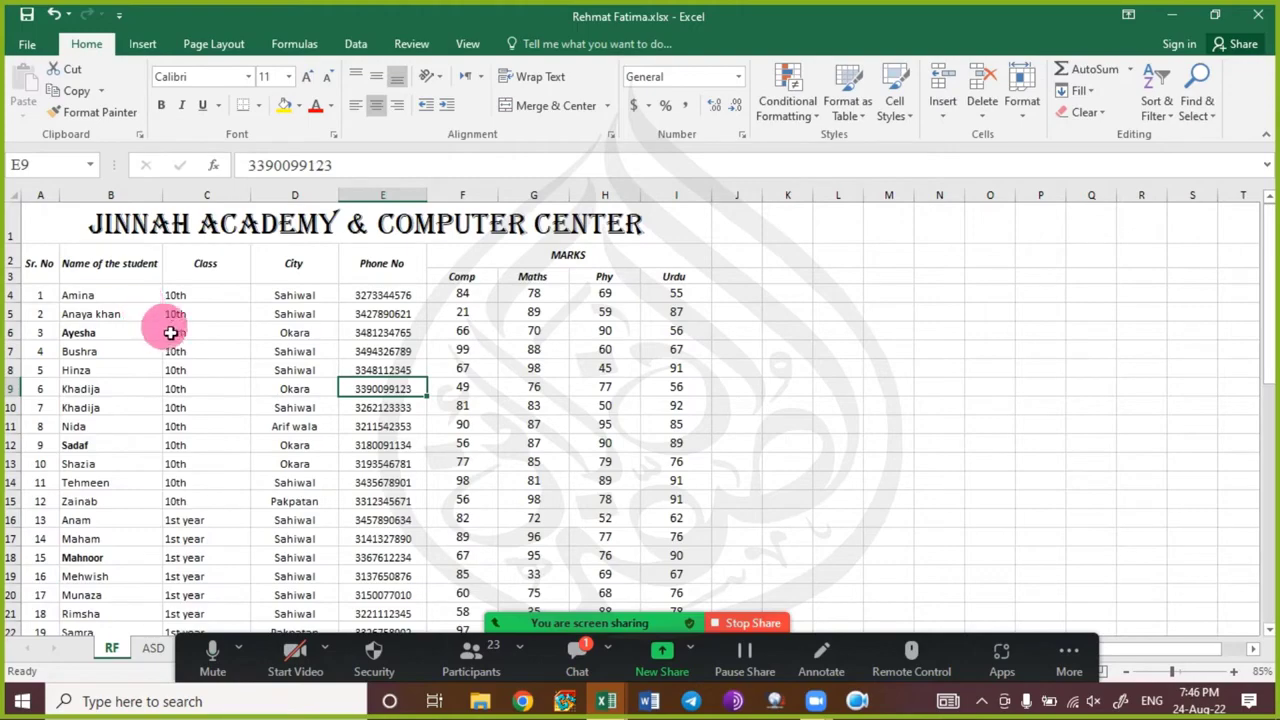
- Enlarge the academy title in merged cell A1 to font size 32, with the sheet zoomed to 100%
{"action": "scroll", "coordinate": [171, 333], "scroll_direction": "up", "scroll_amount": 1, "text": "ctrl"}
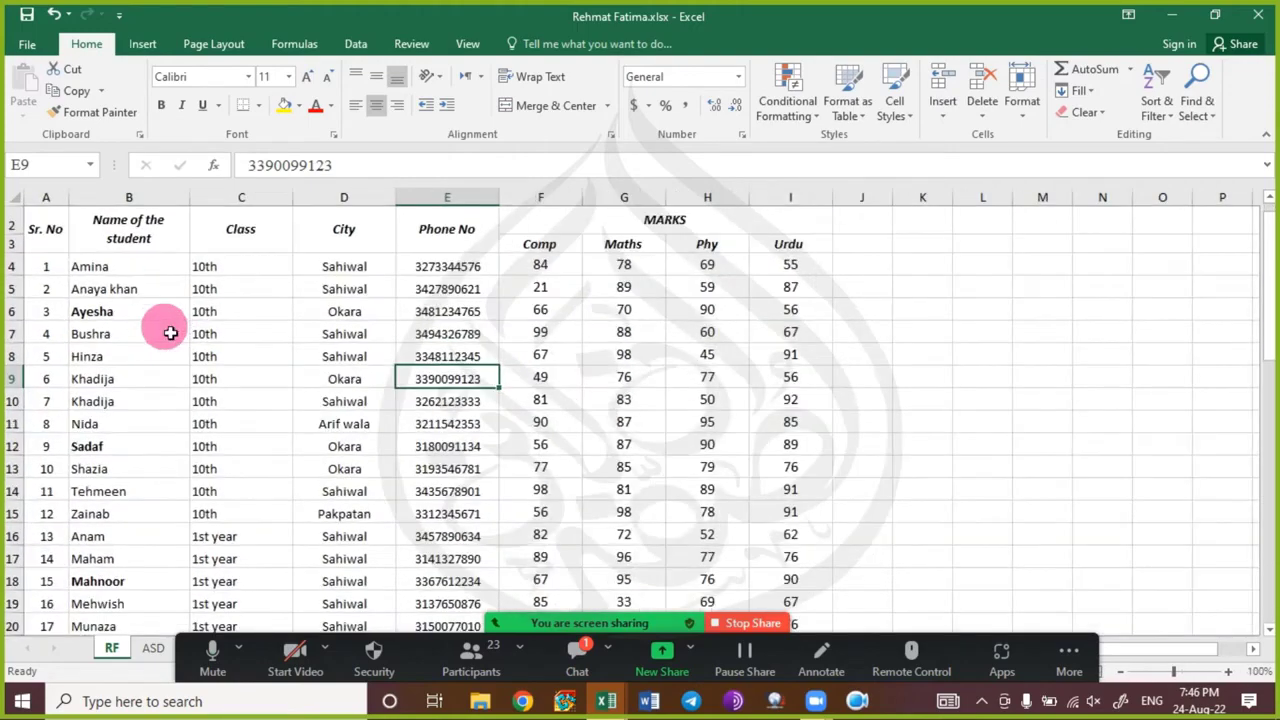
{"action": "scroll", "coordinate": [171, 333], "scroll_direction": "up", "scroll_amount": 1}
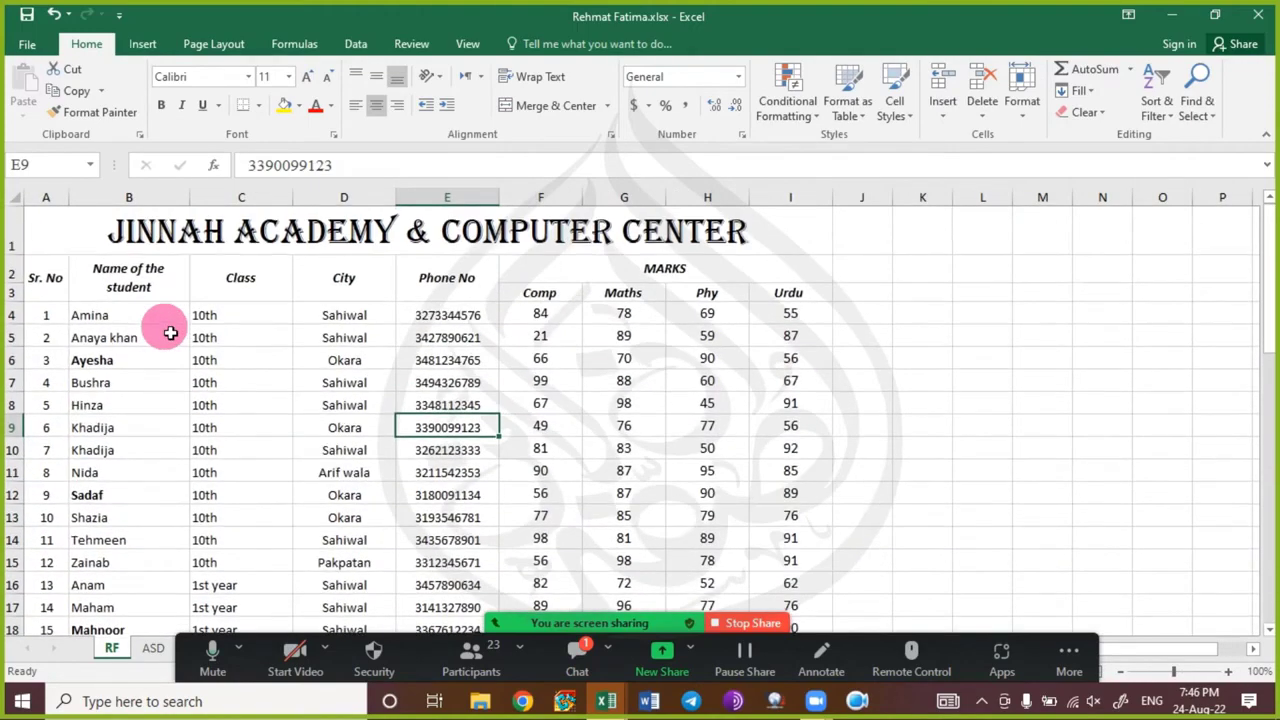
{"action": "left_click", "coordinate": [220, 238]}
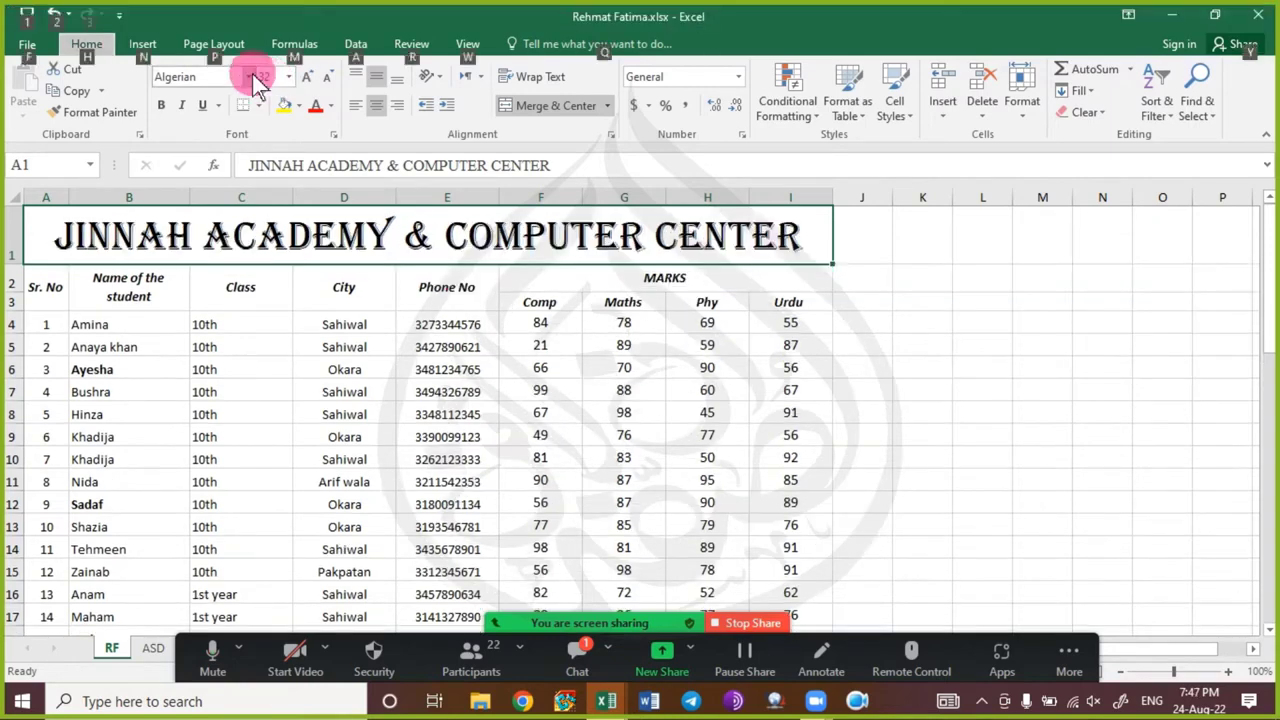
{"action": "left_click", "coordinate": [472, 342]}
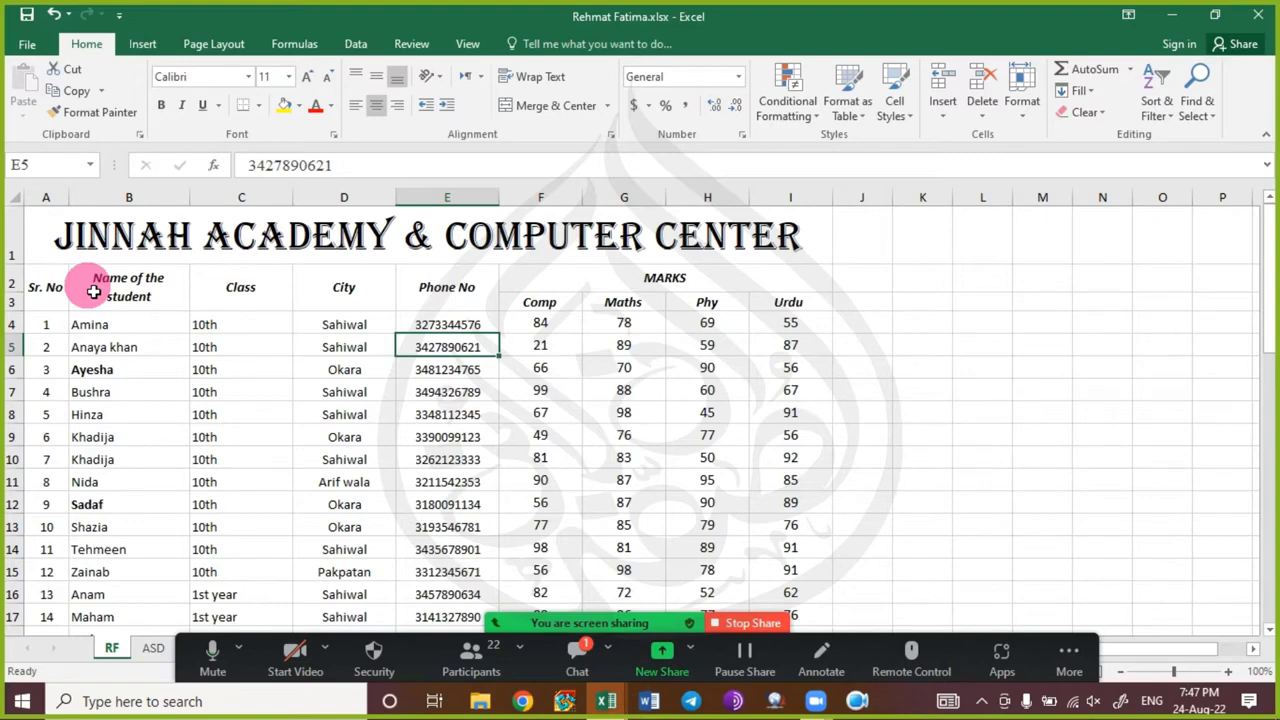
- Check the meeting chat for new messages and return to the worksheet
{"action": "left_click", "coordinate": [578, 655]}
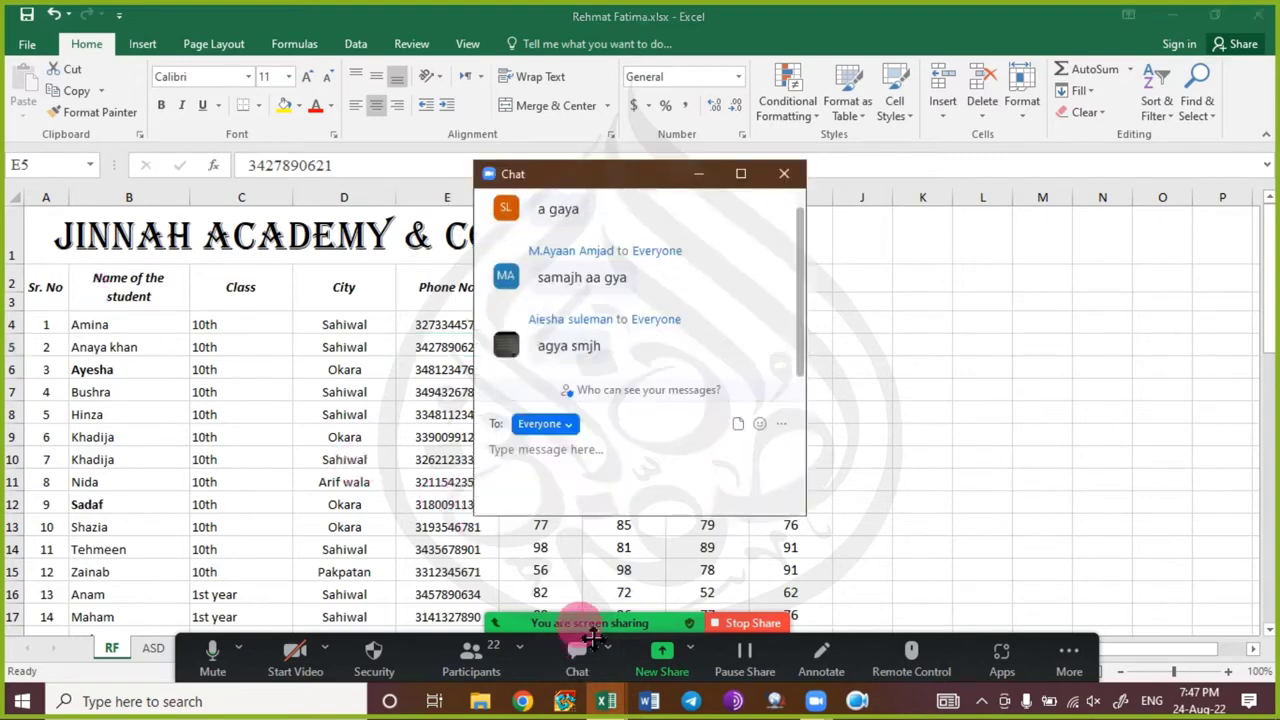
{"action": "left_click", "coordinate": [585, 645]}
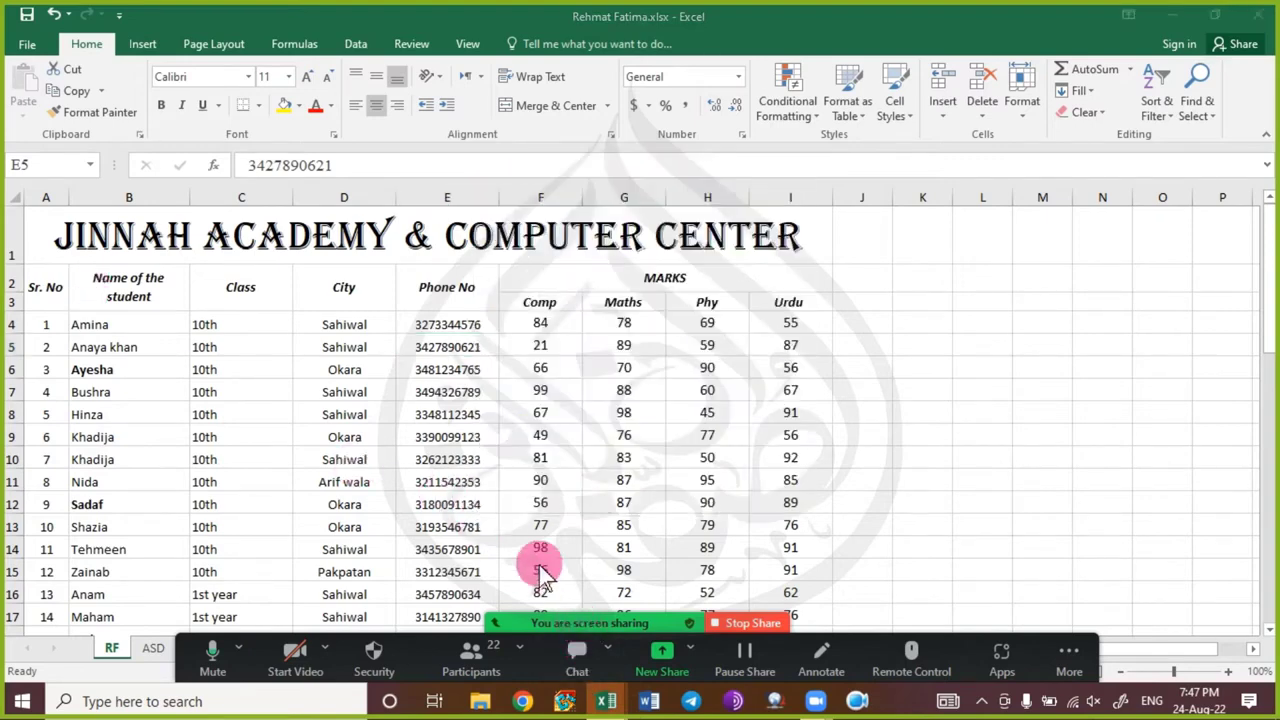
{"action": "left_click", "coordinate": [571, 20]}
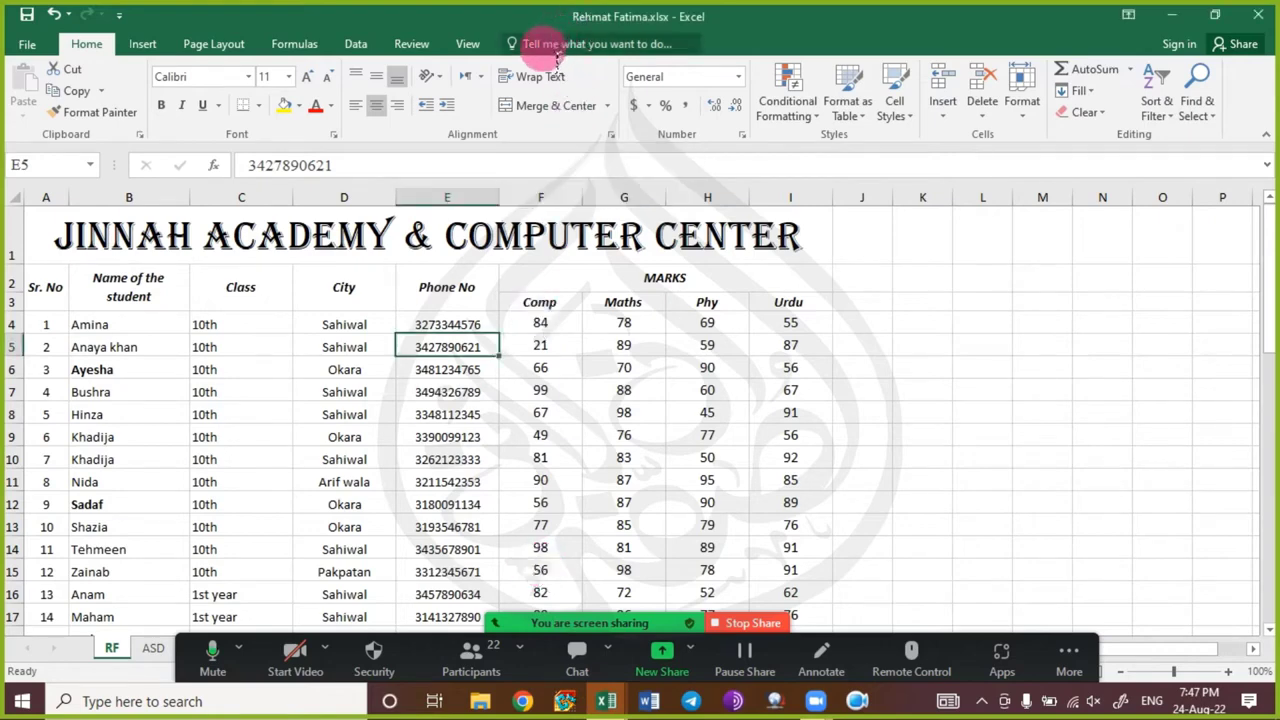
- Open the print preview, examine the first page enlarged from the title to its last rows, and return to the sheet
{"action": "key", "text": "ctrl+p"}
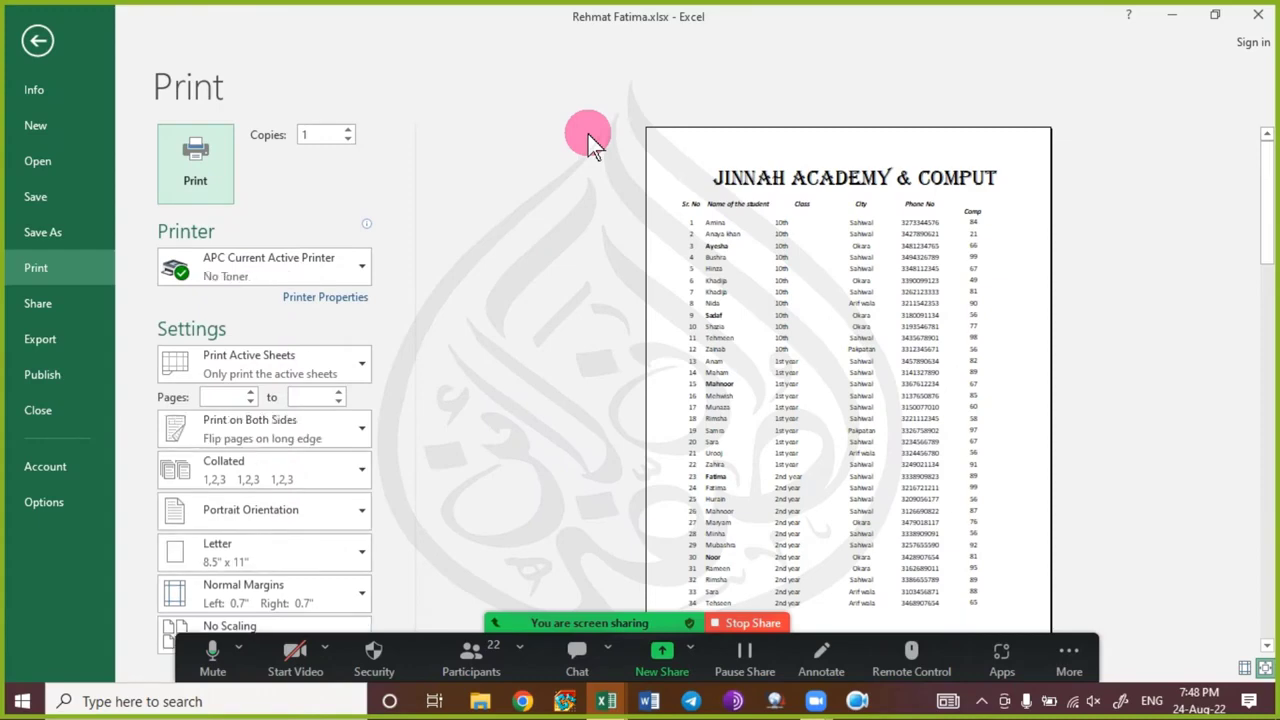
{"action": "left_click", "coordinate": [1264, 668]}
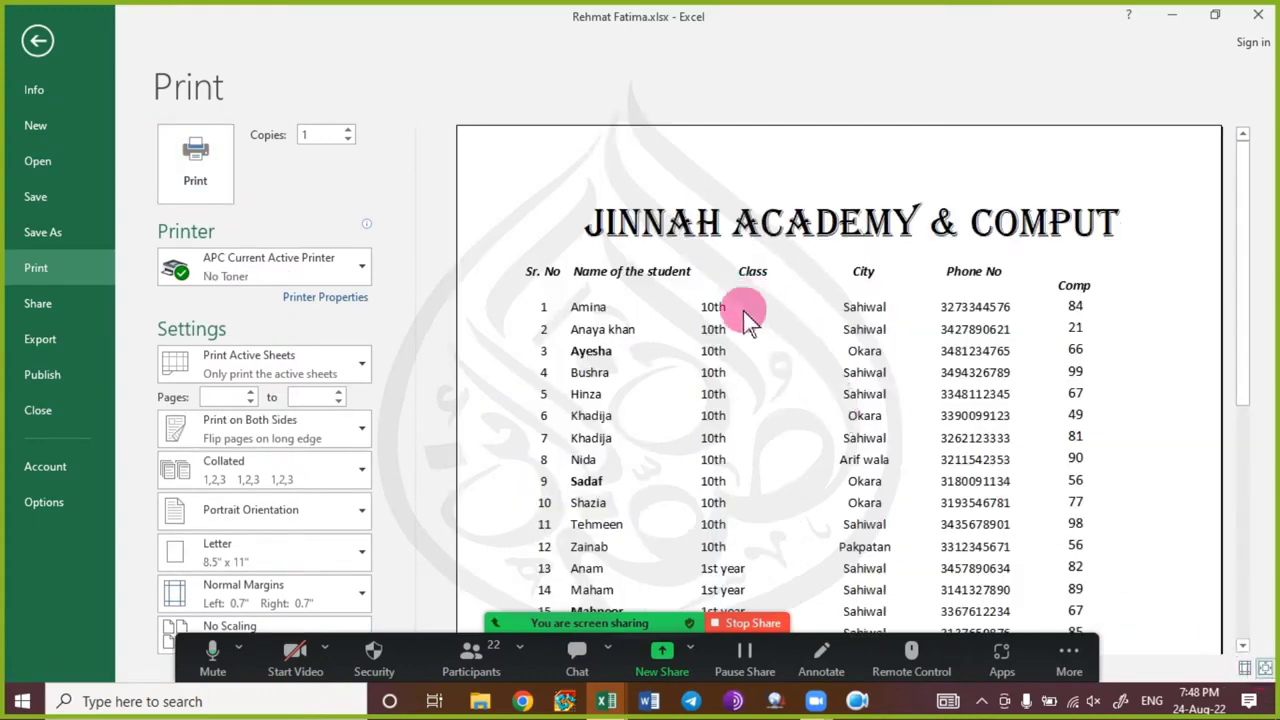
{"action": "scroll", "coordinate": [740, 330], "scroll_direction": "down", "scroll_amount": 4}
{"action": "scroll", "coordinate": [745, 372], "scroll_direction": "down", "scroll_amount": 4}
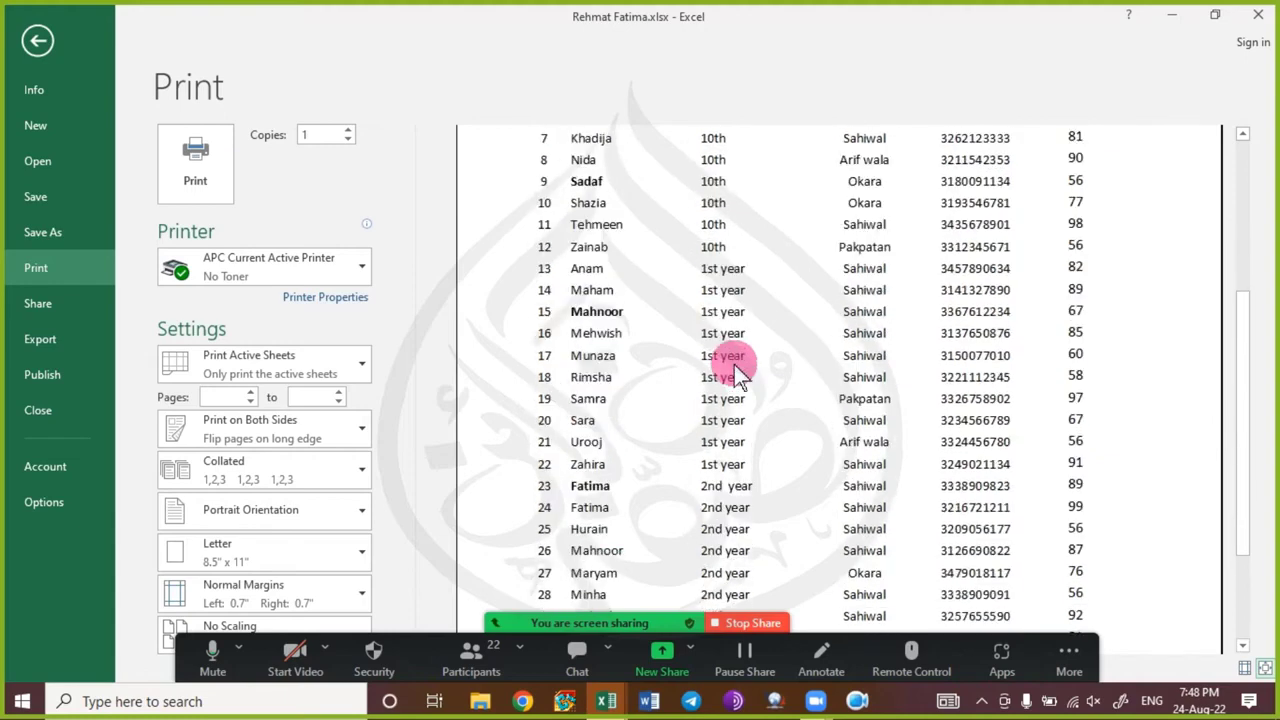
{"action": "scroll", "coordinate": [734, 365], "scroll_direction": "down", "scroll_amount": 2}
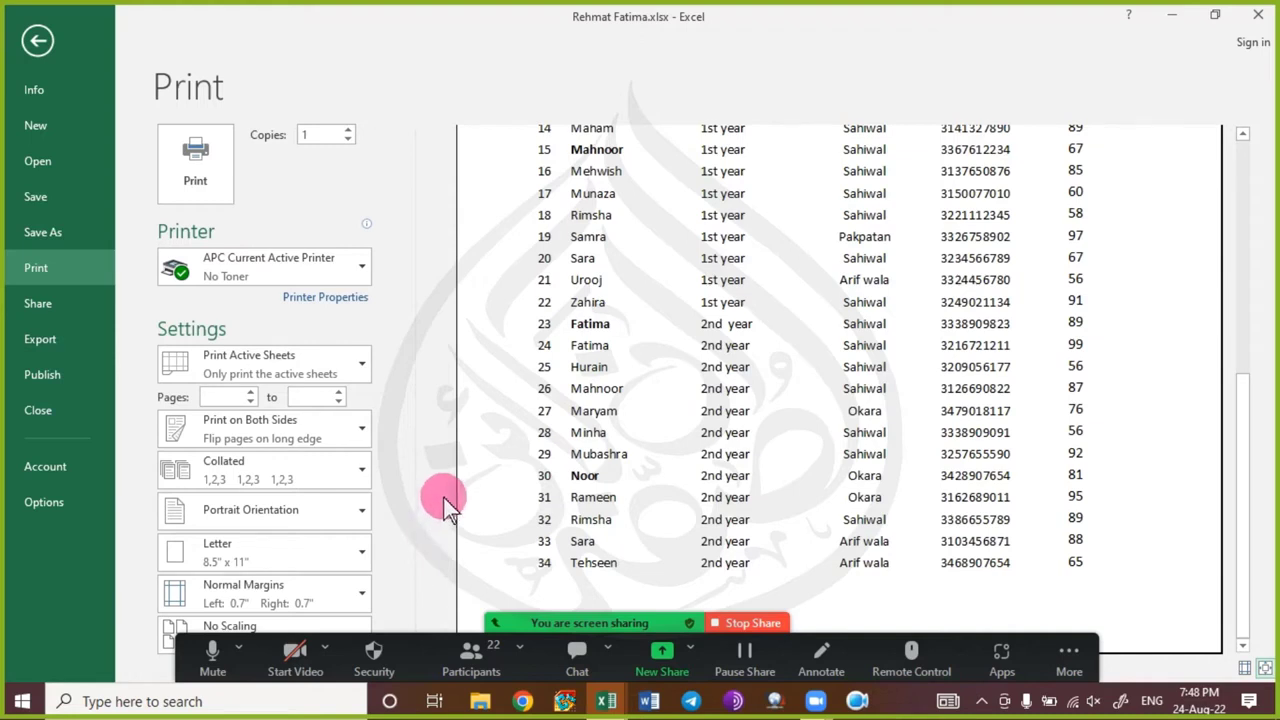
{"action": "left_click_drag", "start_coordinate": [1255, 505], "coordinate": [1200, 264]}
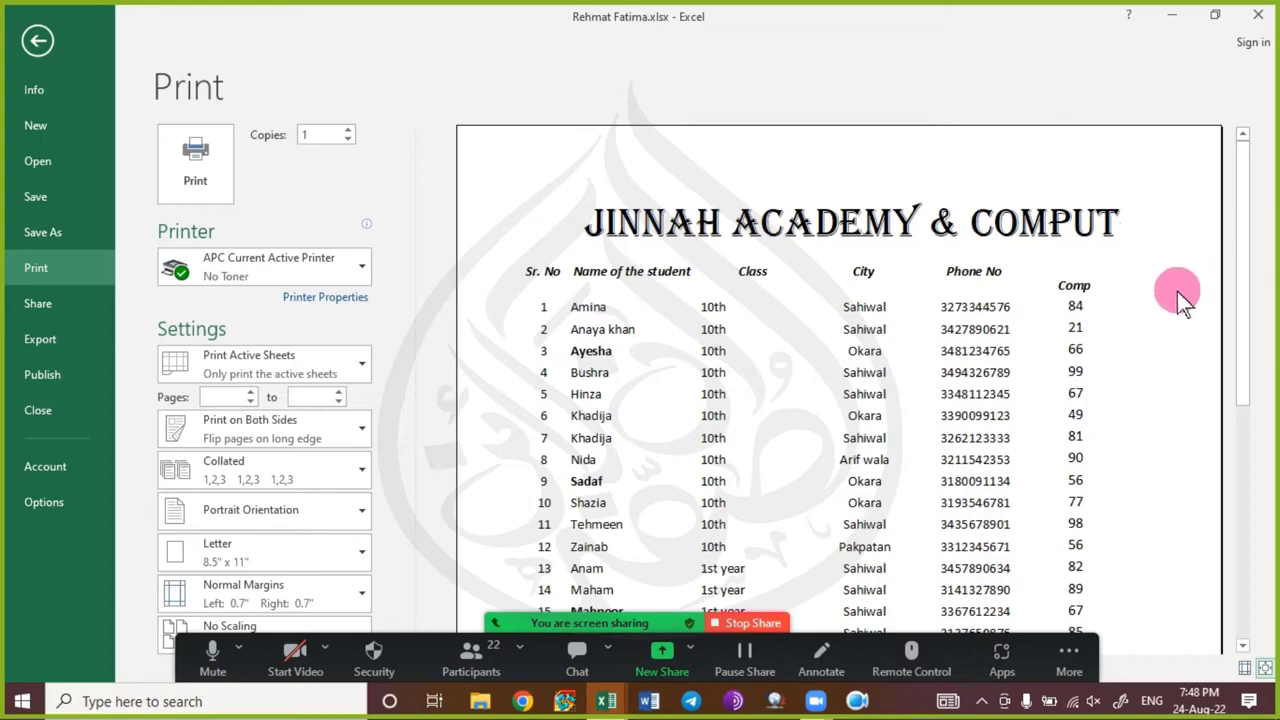
{"action": "key", "text": "Escape"}
- Select the whole student table, from the merged academy title in A1 down to row 53
{"action": "left_click", "coordinate": [228, 350]}
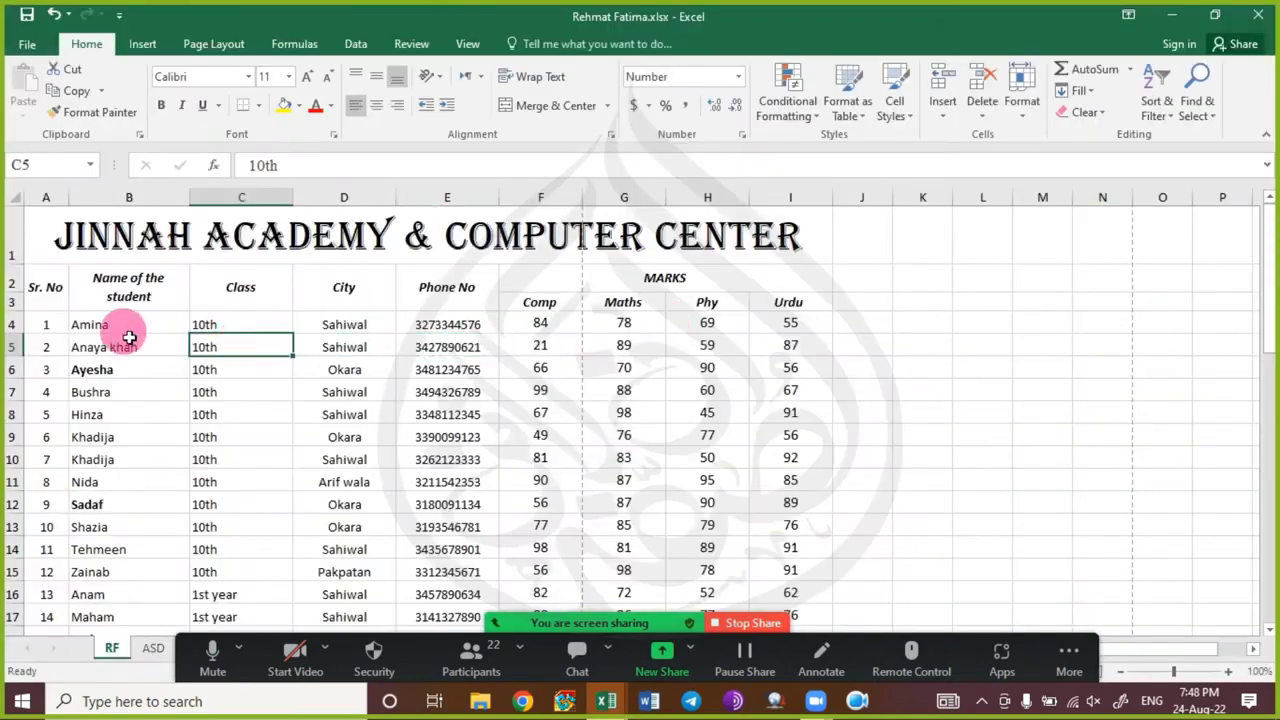
{"action": "left_click", "coordinate": [82, 250]}
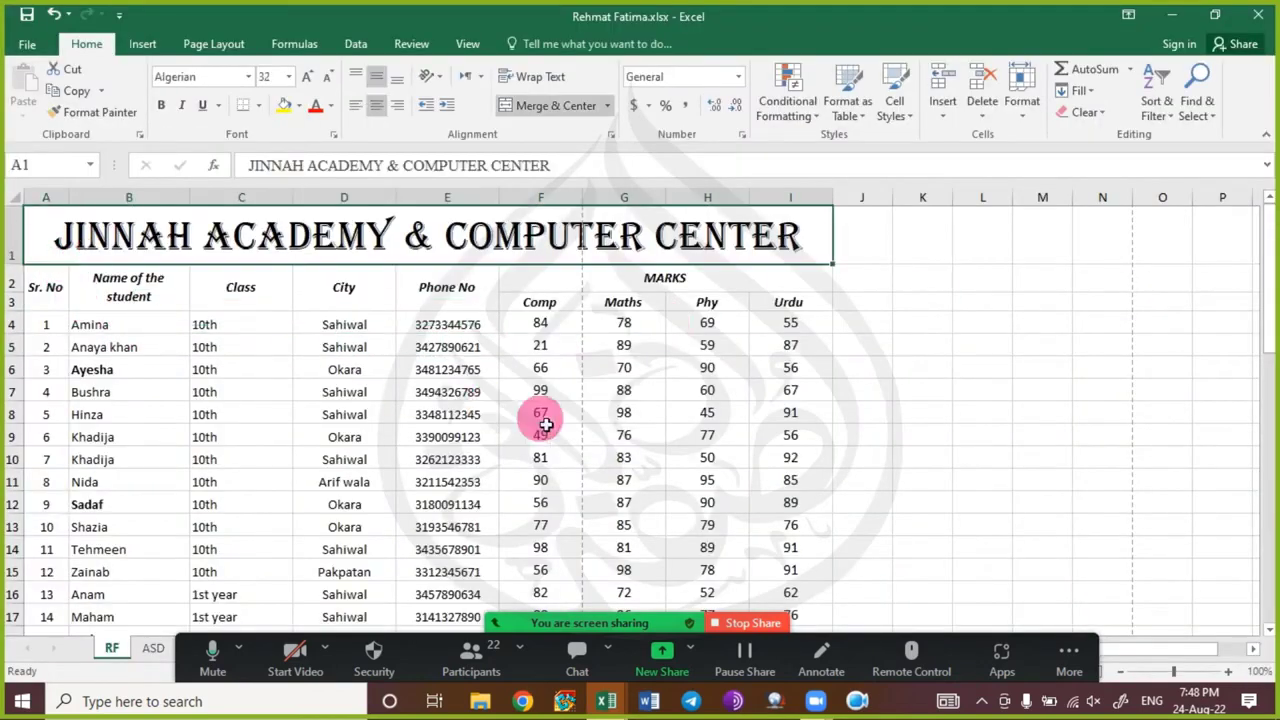
{"action": "key", "text": "shift+Down"}
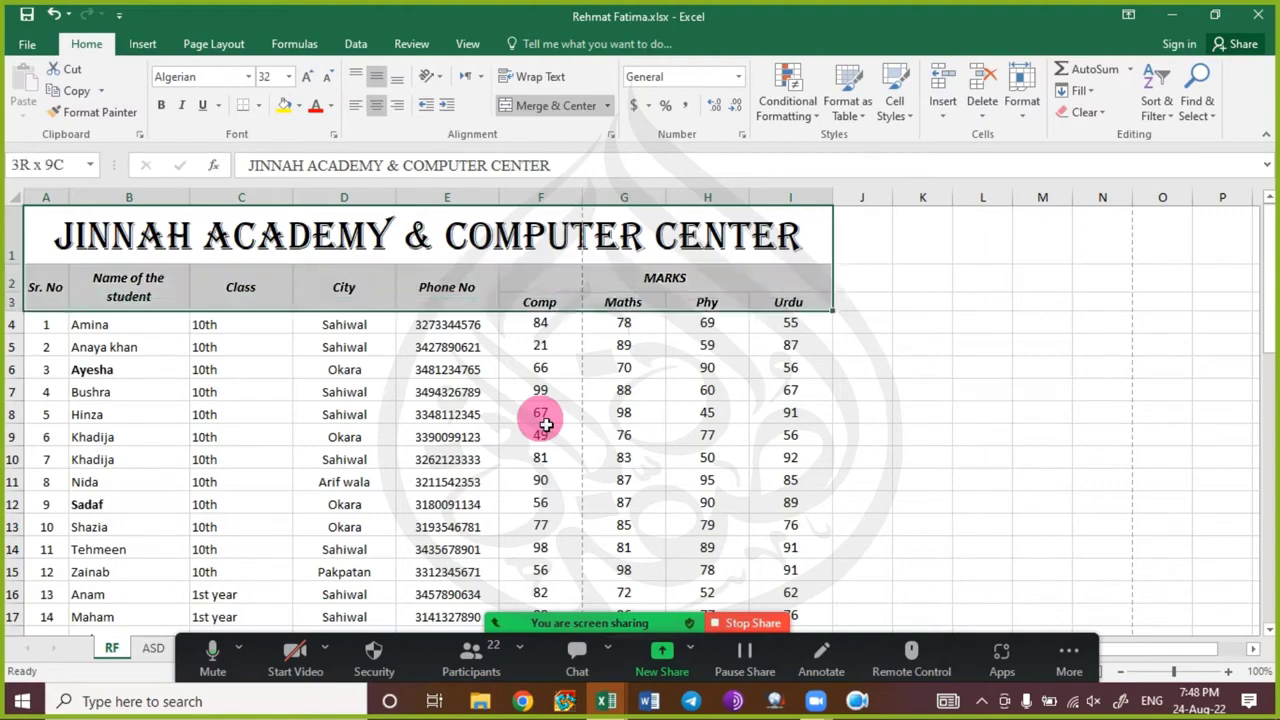
{"action": "key", "text": "shift+Up"}
{"action": "key", "text": "Down"}
{"action": "key", "text": "Up"}
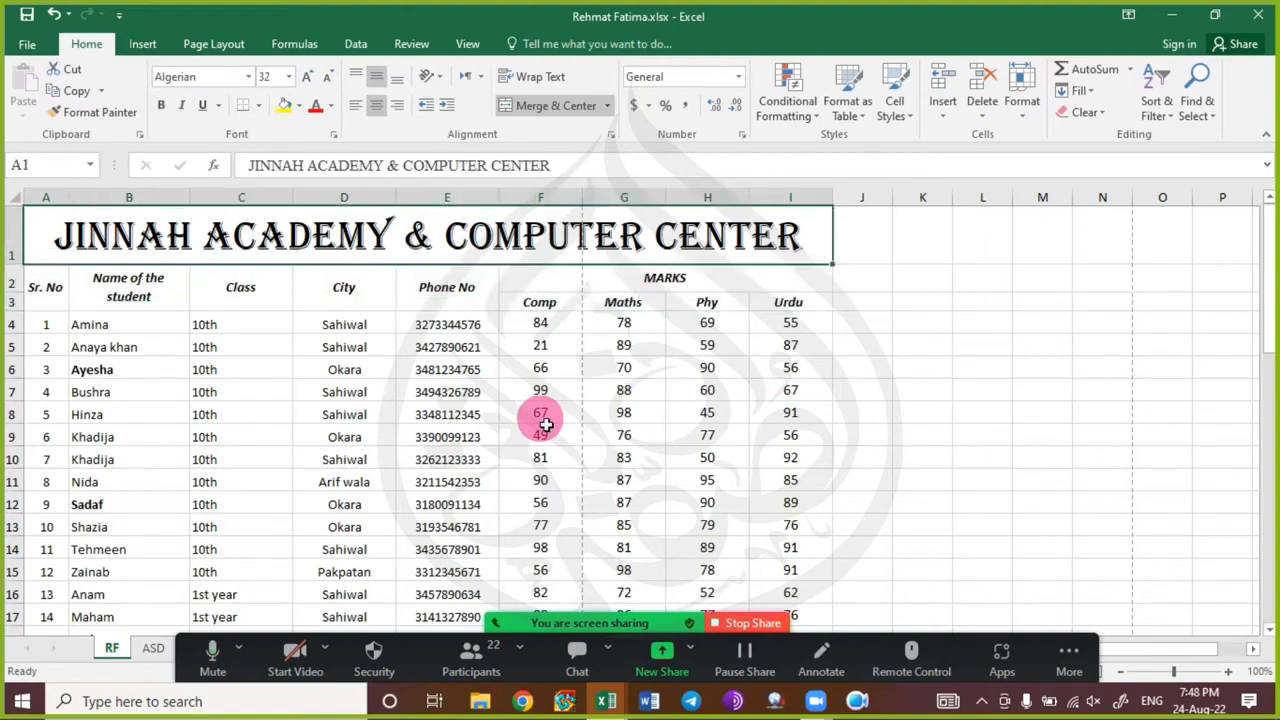
{"action": "key", "text": "shift+Down"}
{"action": "key", "text": "shift+Down"}
{"action": "key", "text": "ctrl+shift+Down"}
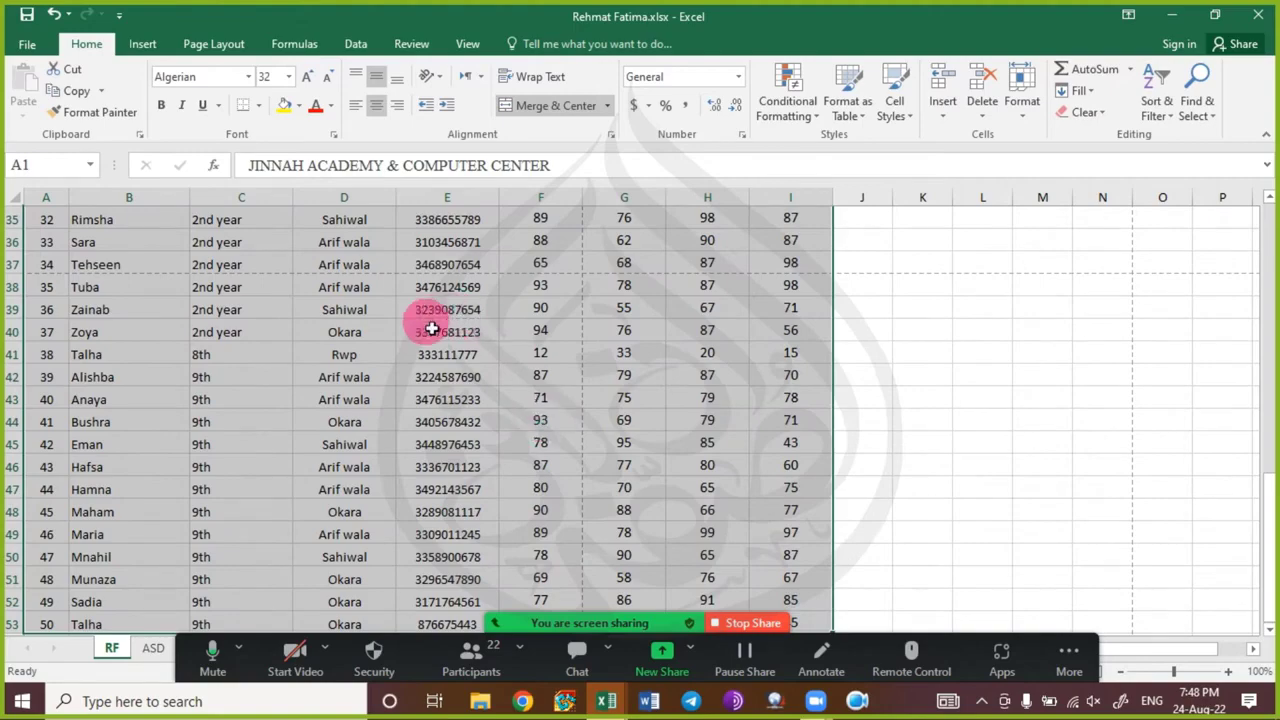
{"action": "scroll", "coordinate": [431, 328], "scroll_direction": "up", "scroll_amount": 11}
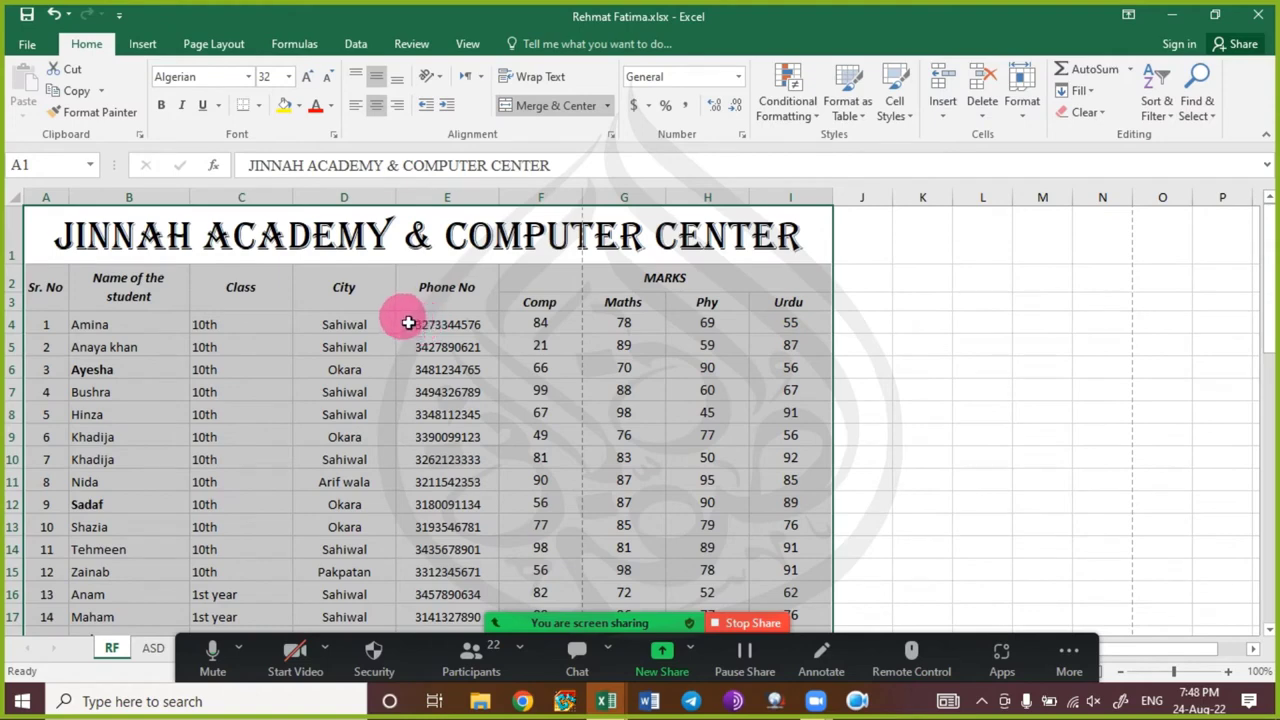
- Apply a thick solid border to the top and bottom edges of the selected table through Format Cells
{"action": "key", "text": "ctrl+1"}
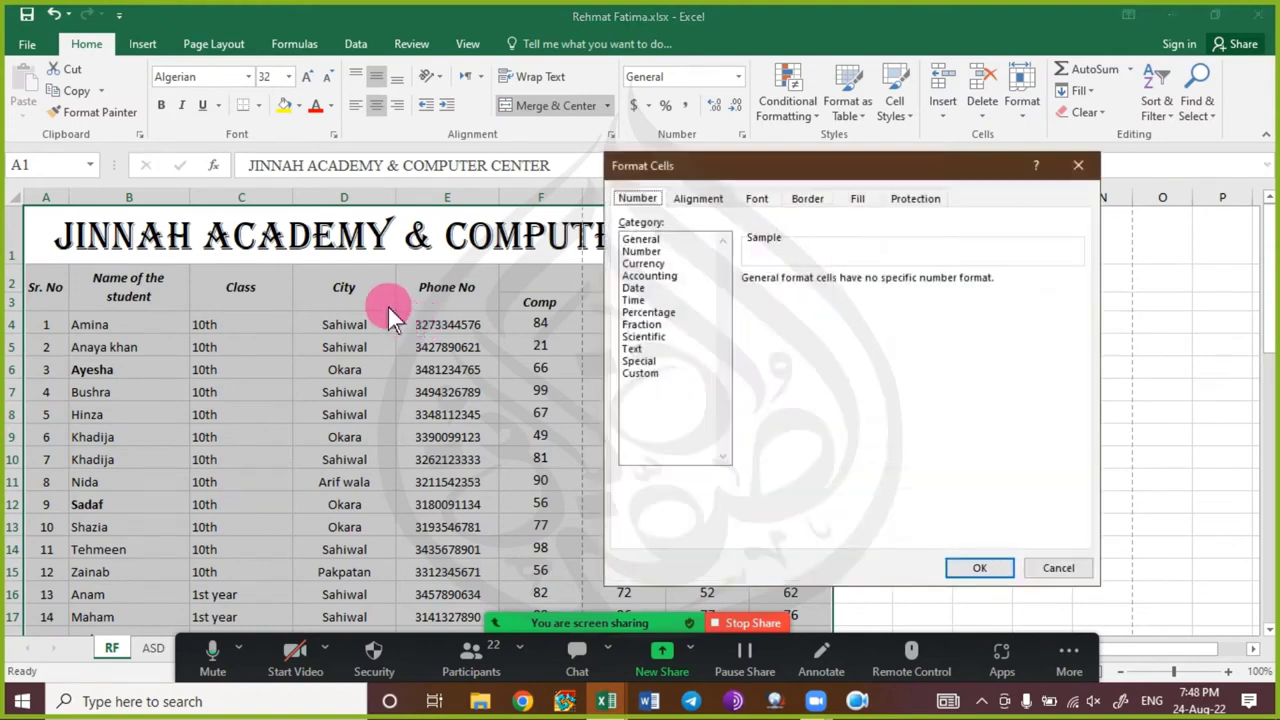
{"action": "left_click_drag", "start_coordinate": [764, 165], "coordinate": [600, 181]}
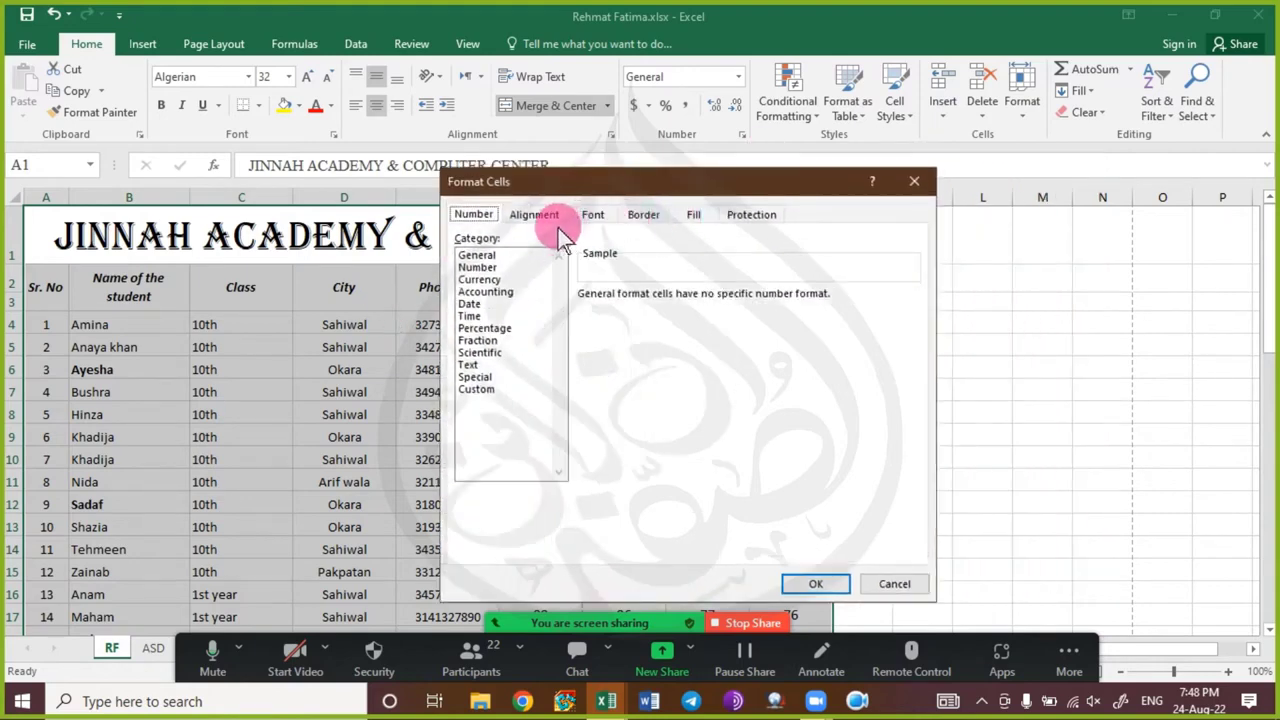
{"action": "left_click_drag", "start_coordinate": [615, 185], "coordinate": [563, 187]}
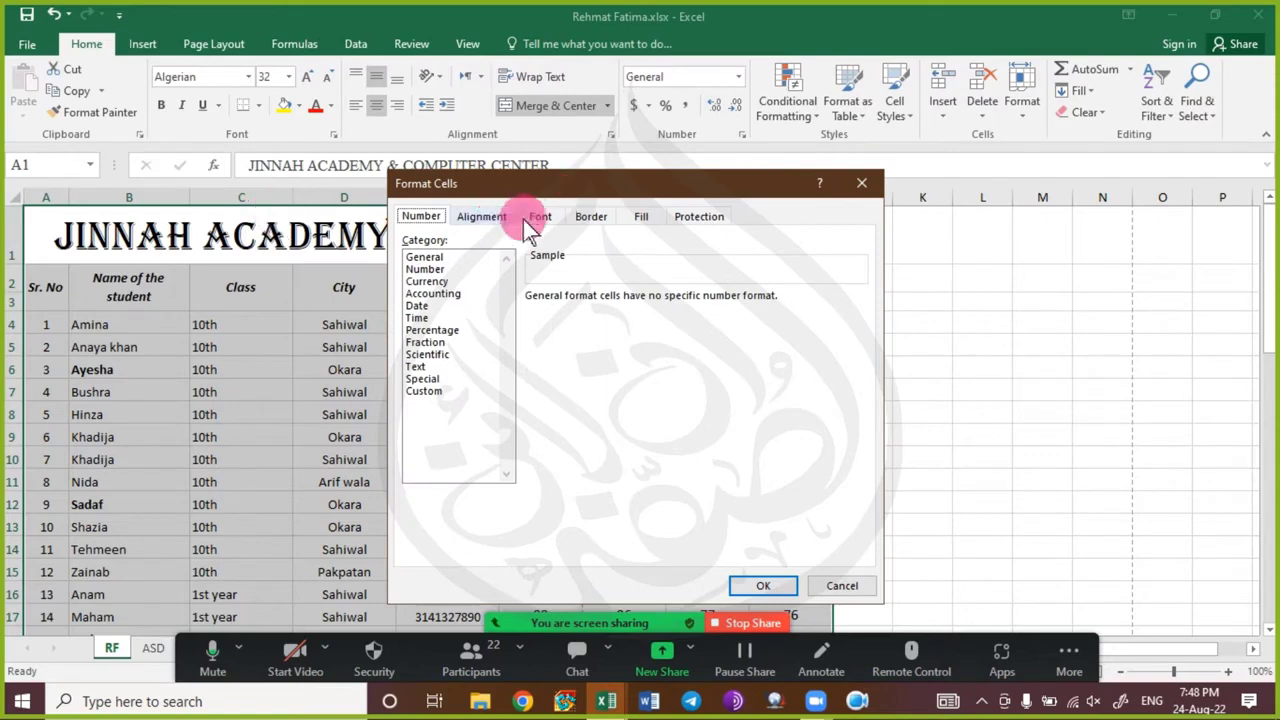
{"action": "left_click", "coordinate": [589, 218]}
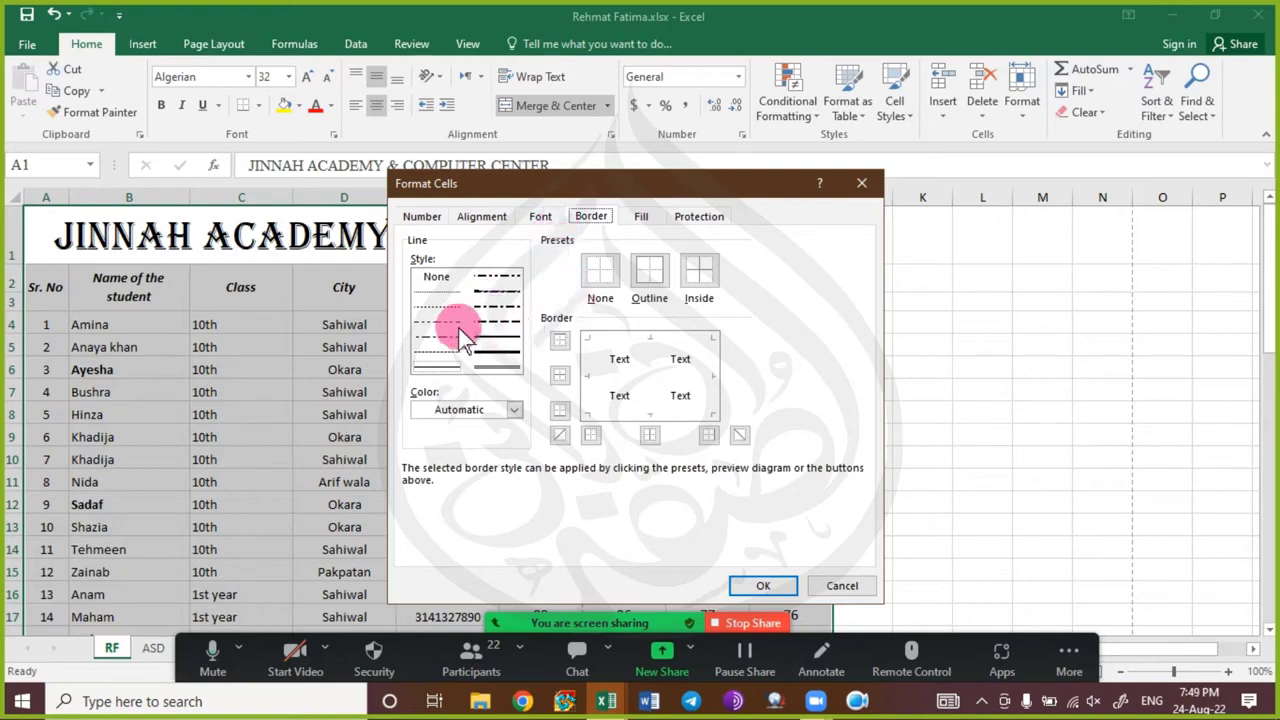
{"action": "left_click", "coordinate": [490, 351]}
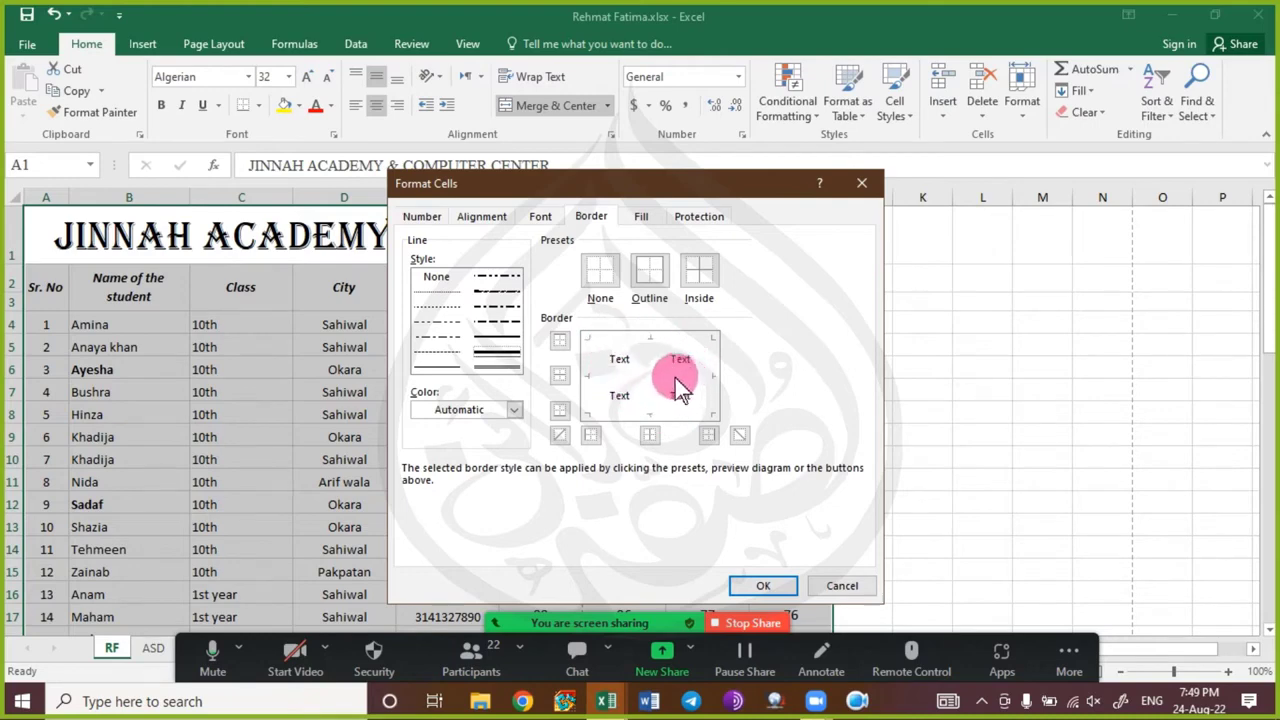
{"action": "left_click", "coordinate": [560, 341]}
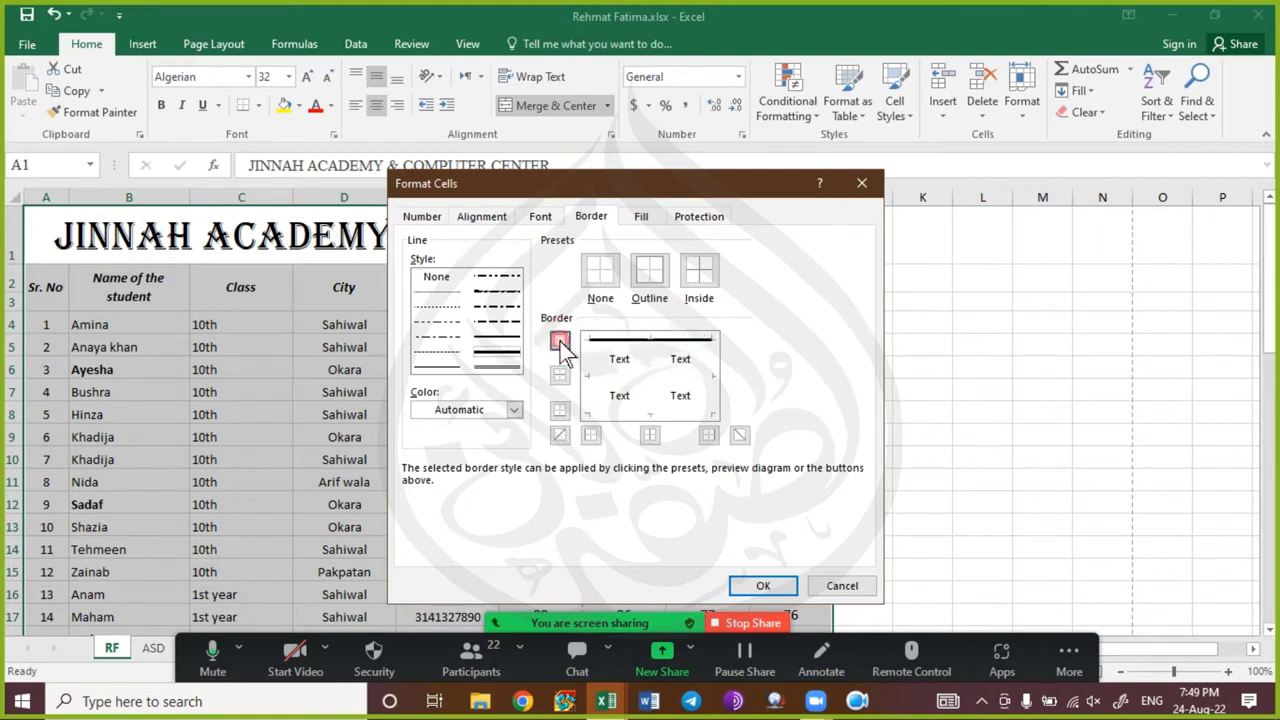
{"action": "left_click", "coordinate": [562, 414]}
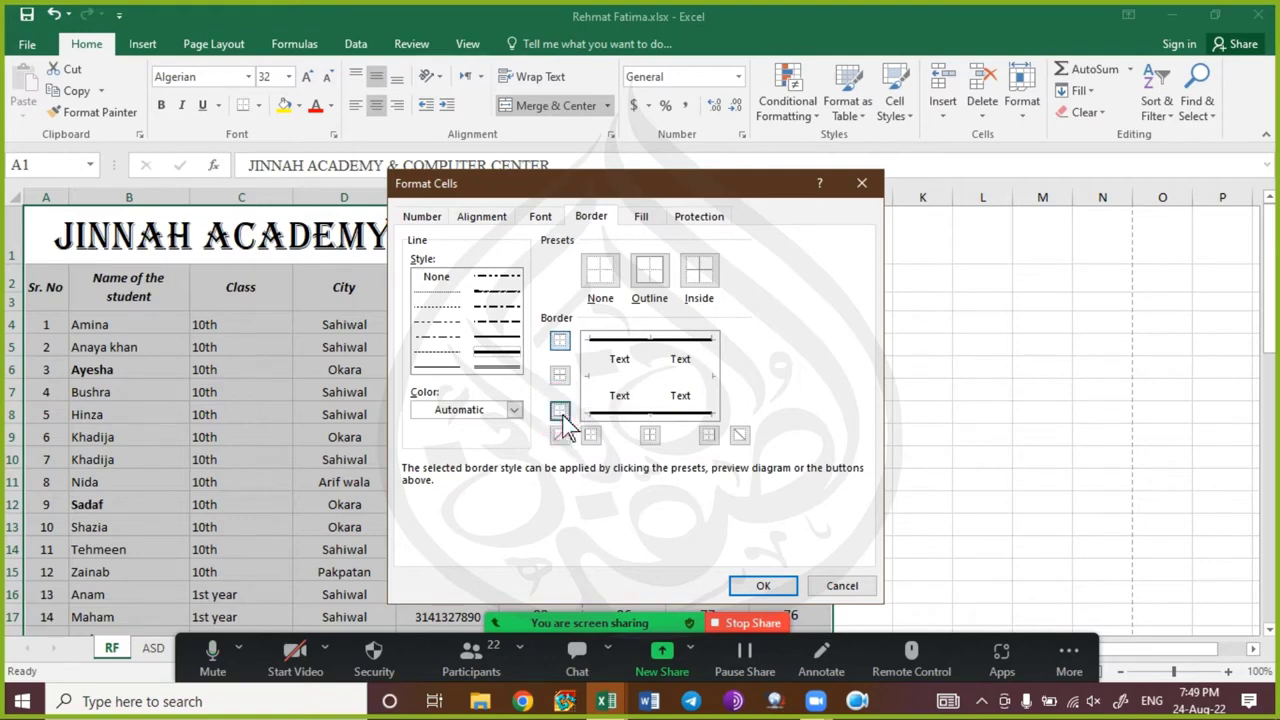
{"action": "left_click", "coordinate": [772, 588]}
{"action": "left_click", "coordinate": [345, 392]}
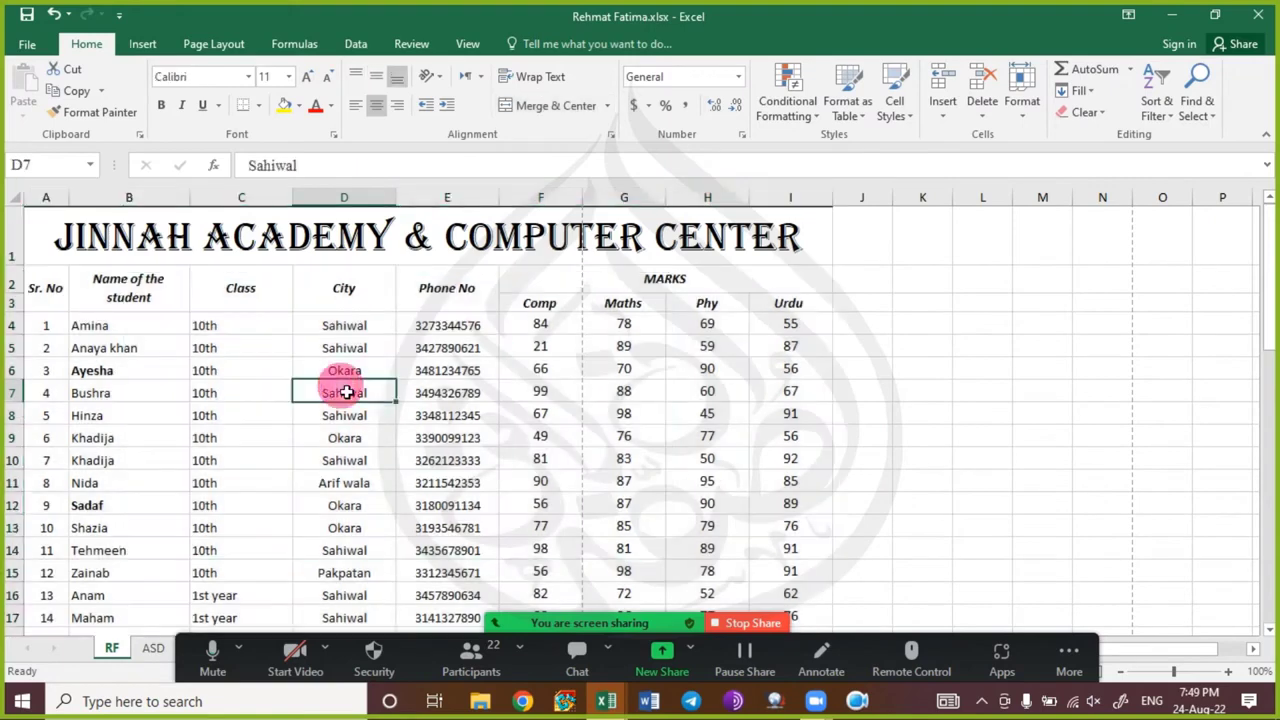
- Examine the table's top and bottom borders in the print preview, paging through to page 4, and return to the sheet
{"action": "key", "text": "ctrl+p"}
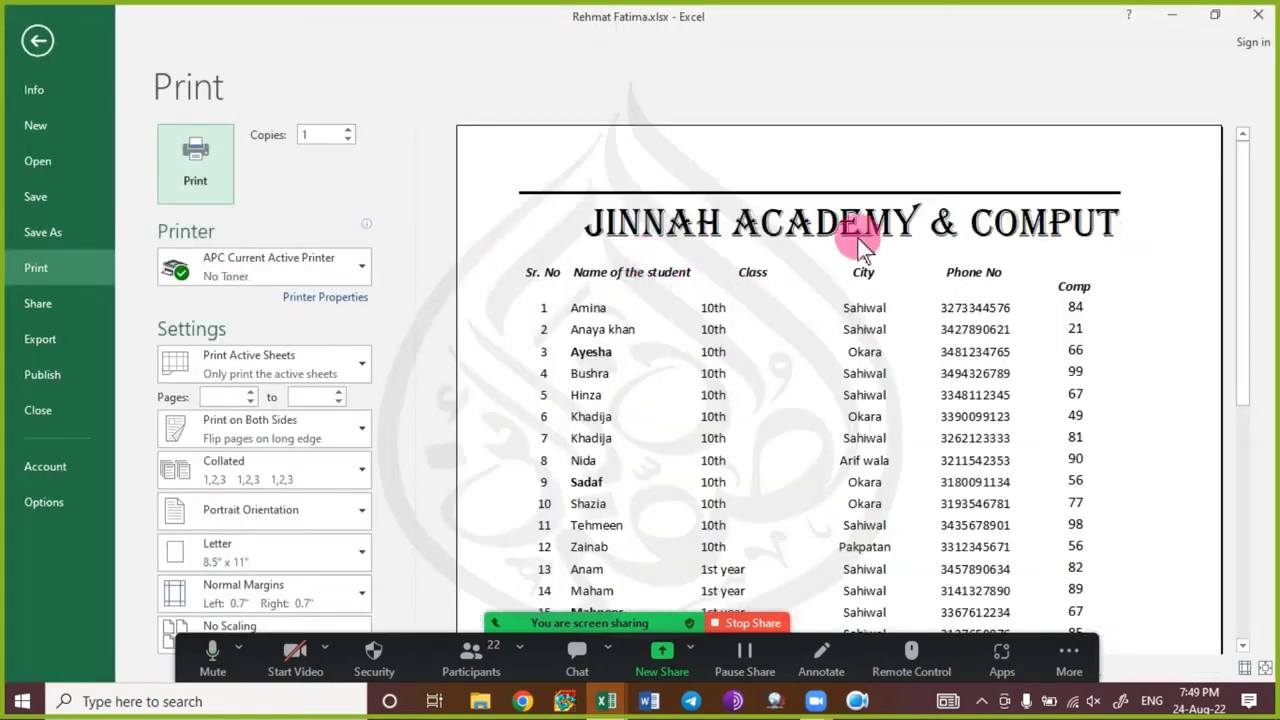
{"action": "scroll", "coordinate": [858, 240], "scroll_direction": "down", "scroll_amount": 10}
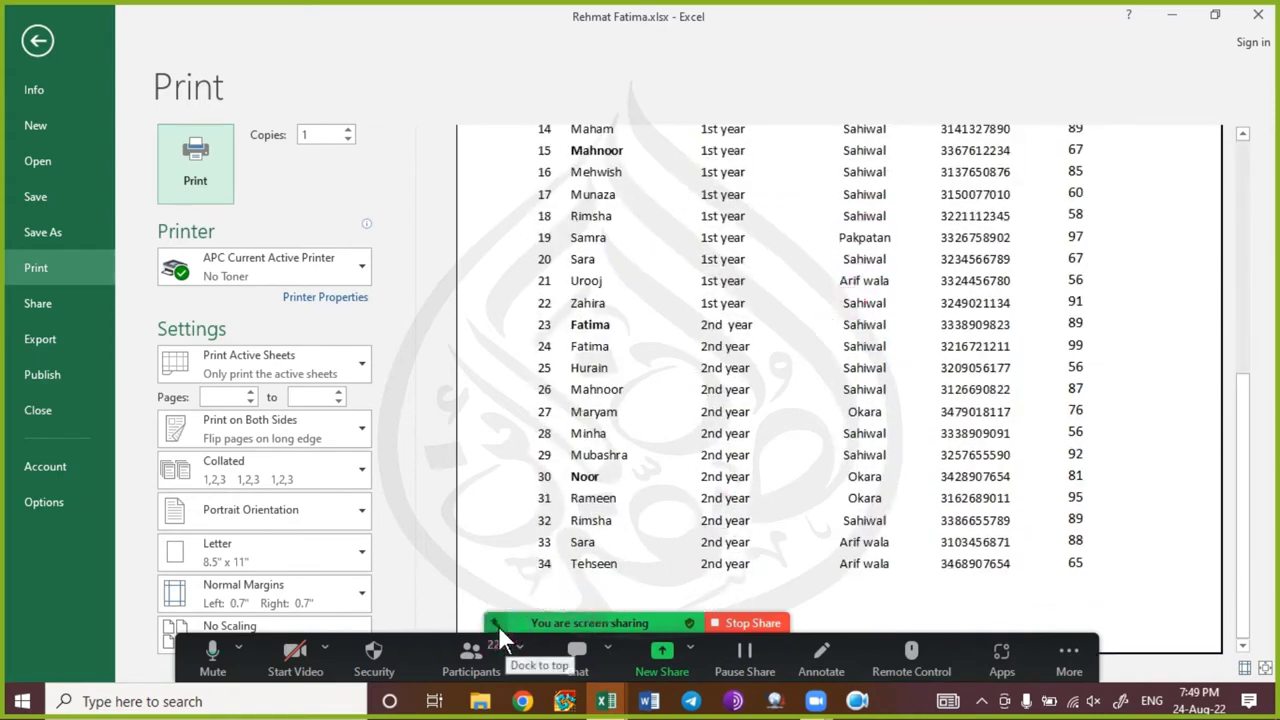
{"action": "left_click", "coordinate": [524, 668]}
{"action": "left_click", "coordinate": [524, 668]}
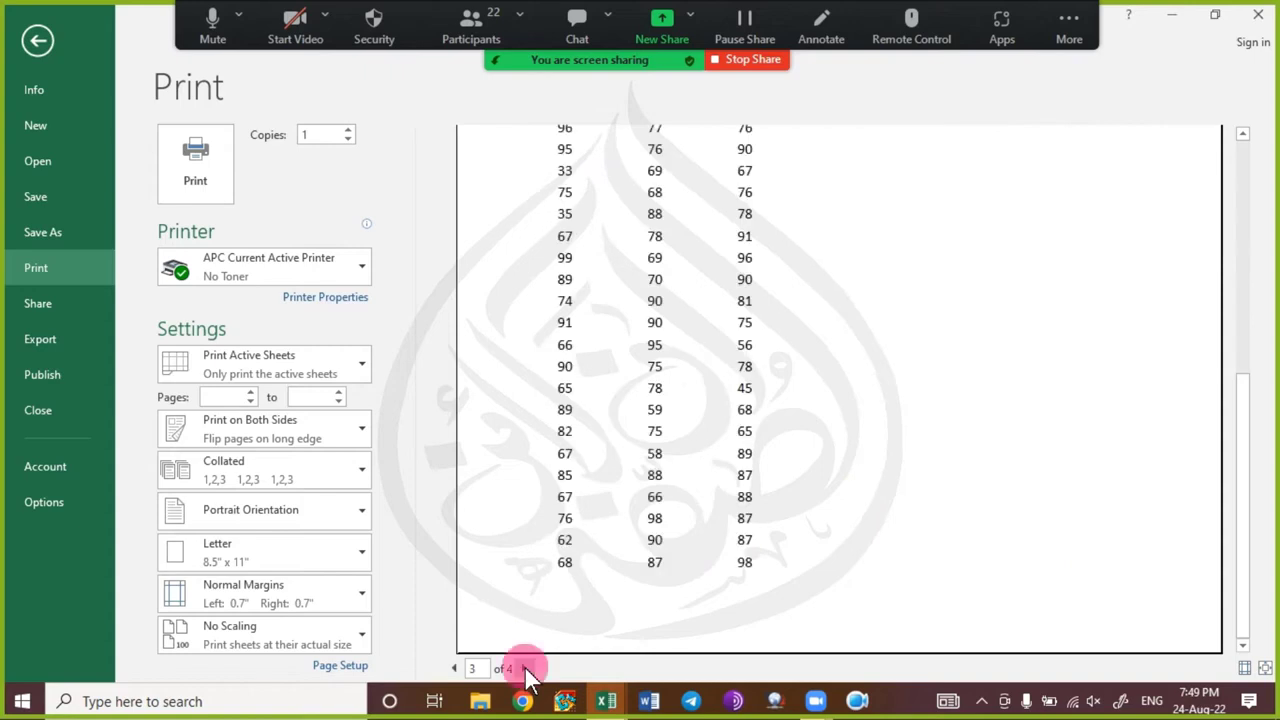
{"action": "left_click", "coordinate": [524, 668]}
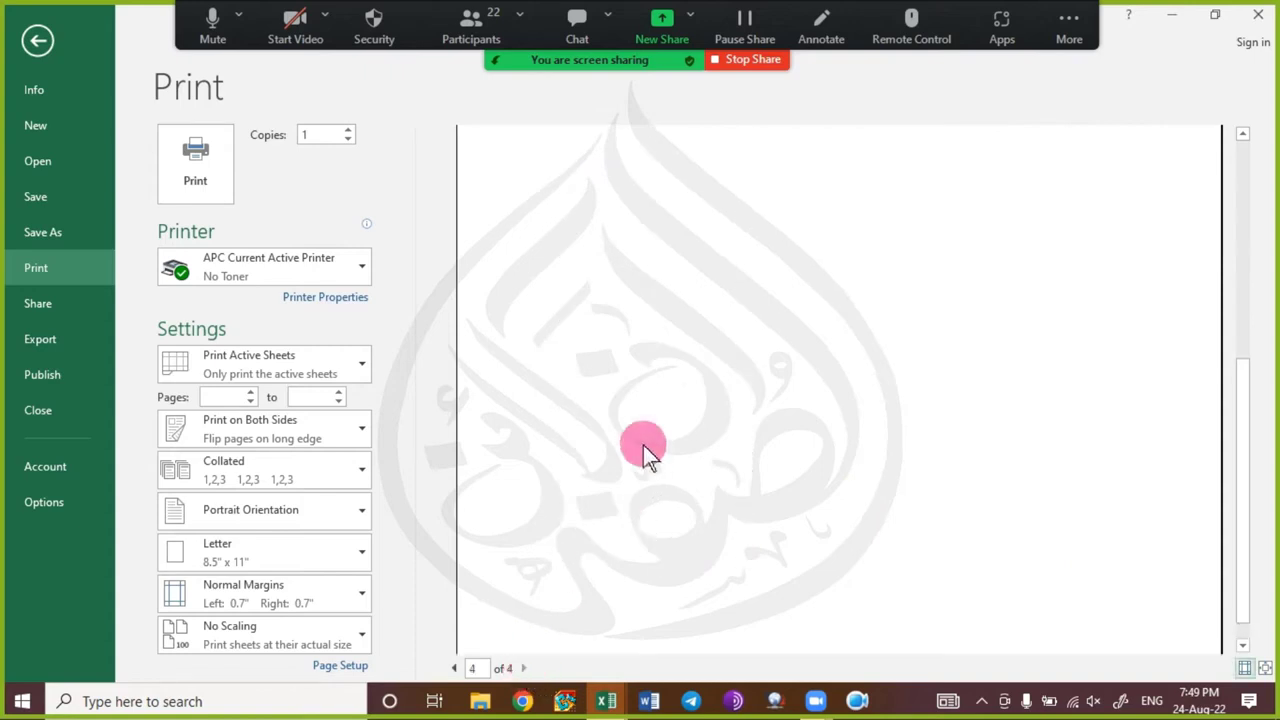
{"action": "scroll", "coordinate": [643, 445], "scroll_direction": "up", "scroll_amount": 5}
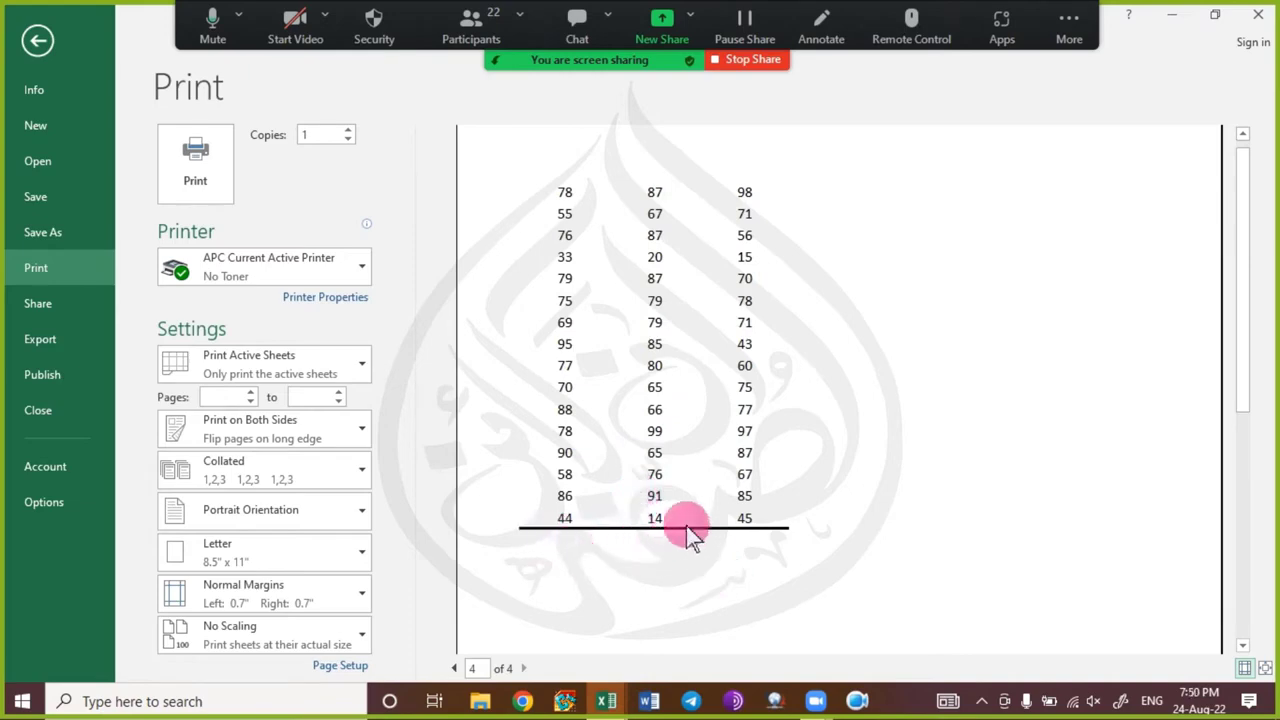
{"action": "key", "text": "Escape"}
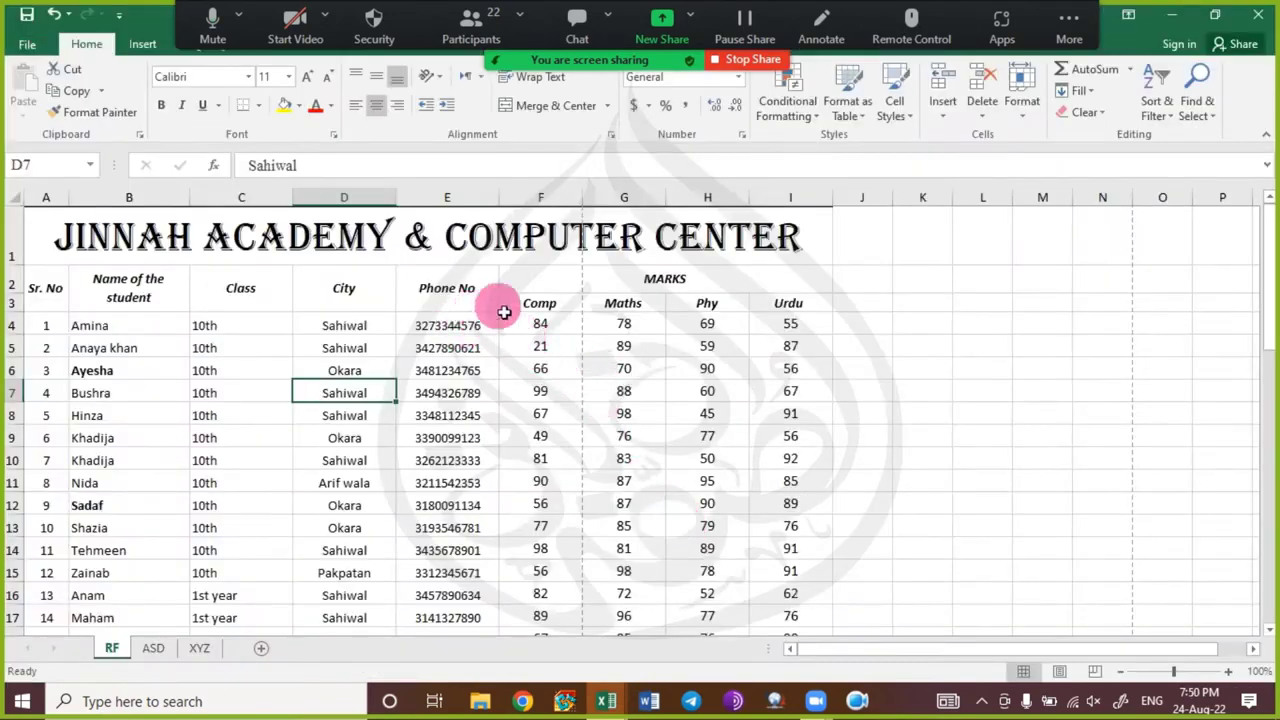
- Narrow column B so the heading "Name of the student" wraps onto two lines while the names still fit
{"action": "left_click_drag", "start_coordinate": [195, 207], "coordinate": [200, 210]}
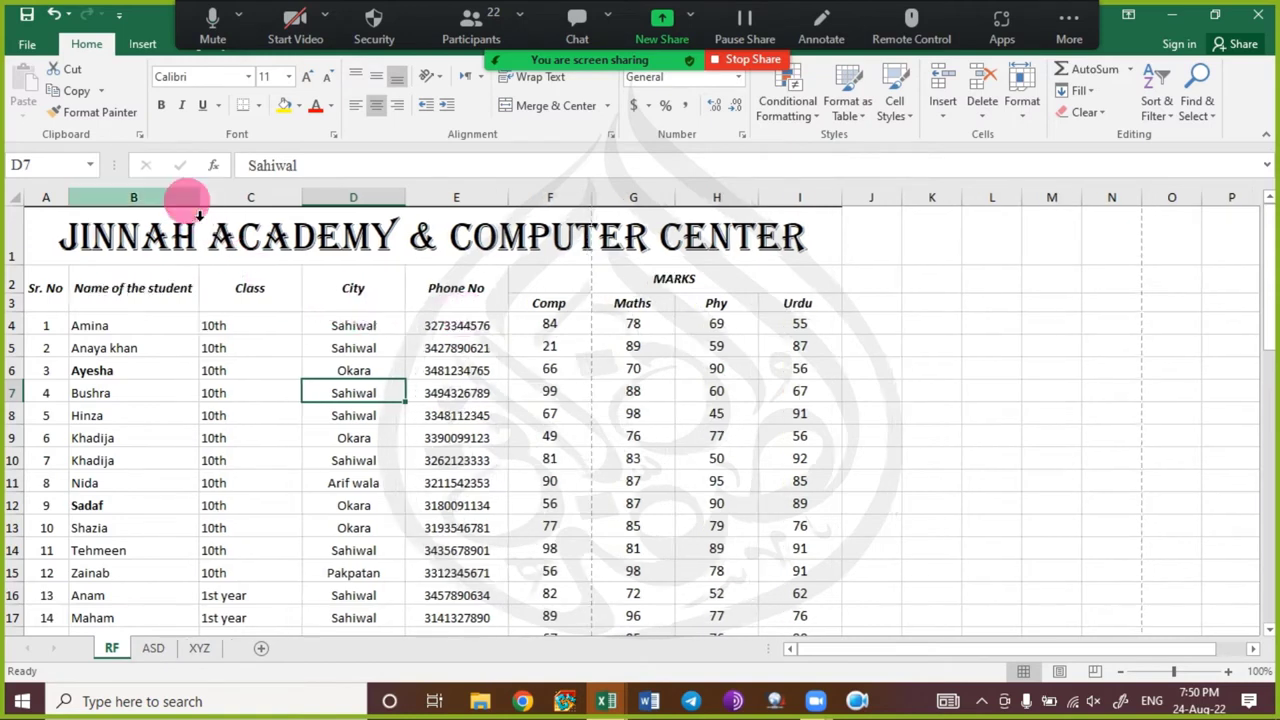
{"action": "left_click", "coordinate": [163, 288]}
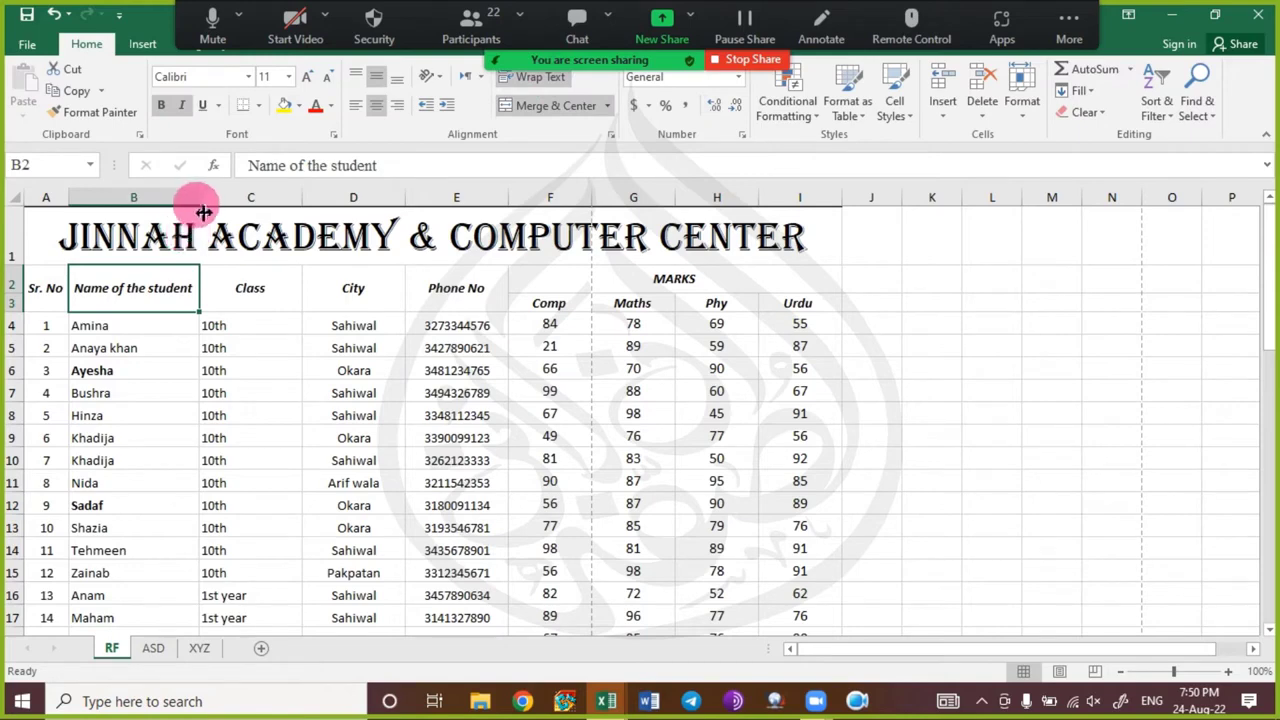
{"action": "left_click_drag", "start_coordinate": [199, 205], "coordinate": [150, 215]}
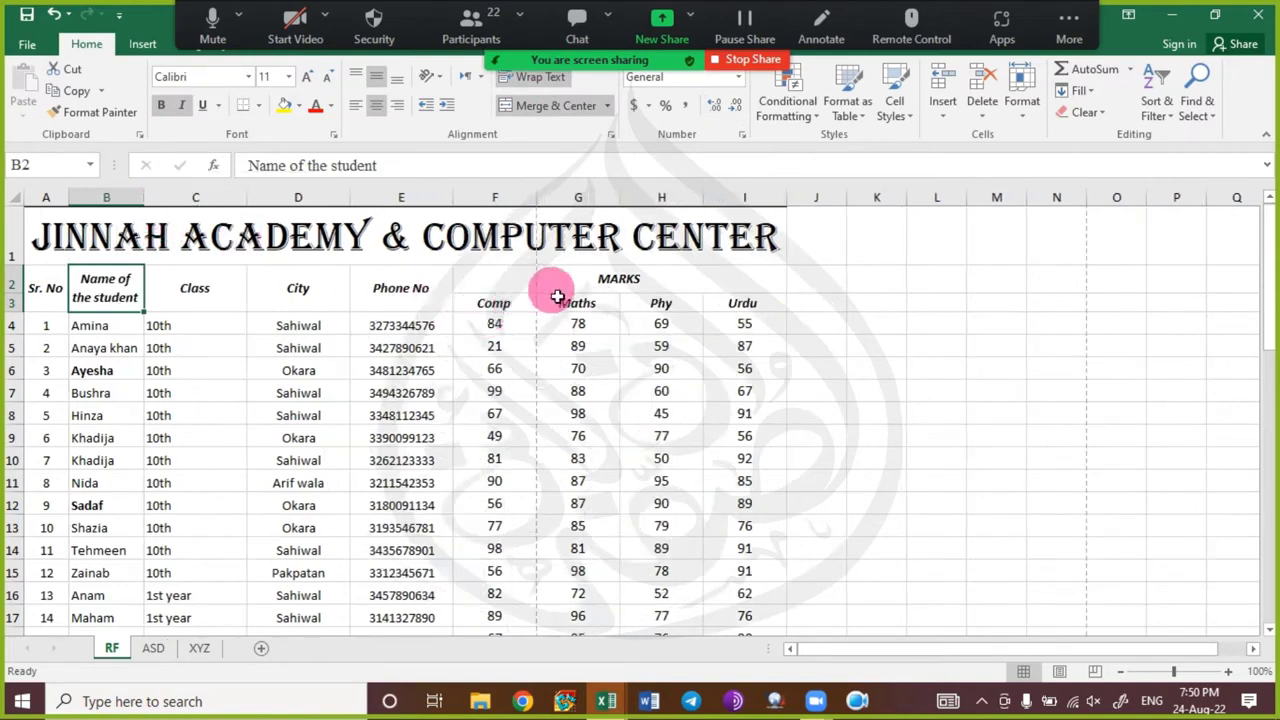
- Set the width of the marks columns F to I to 9 and autofit the Class column
{"action": "left_click_drag", "start_coordinate": [497, 198], "coordinate": [738, 205]}
{"action": "right_click", "coordinate": [741, 218]}
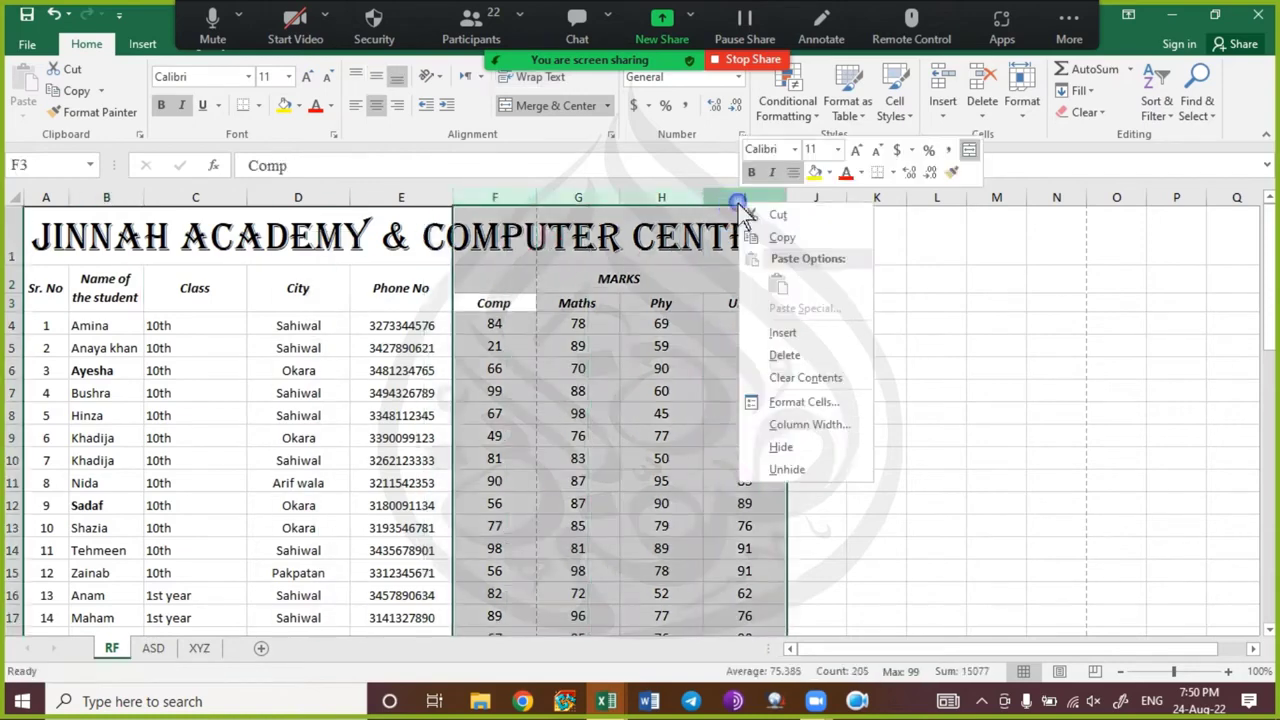
{"action": "left_click", "coordinate": [790, 425]}
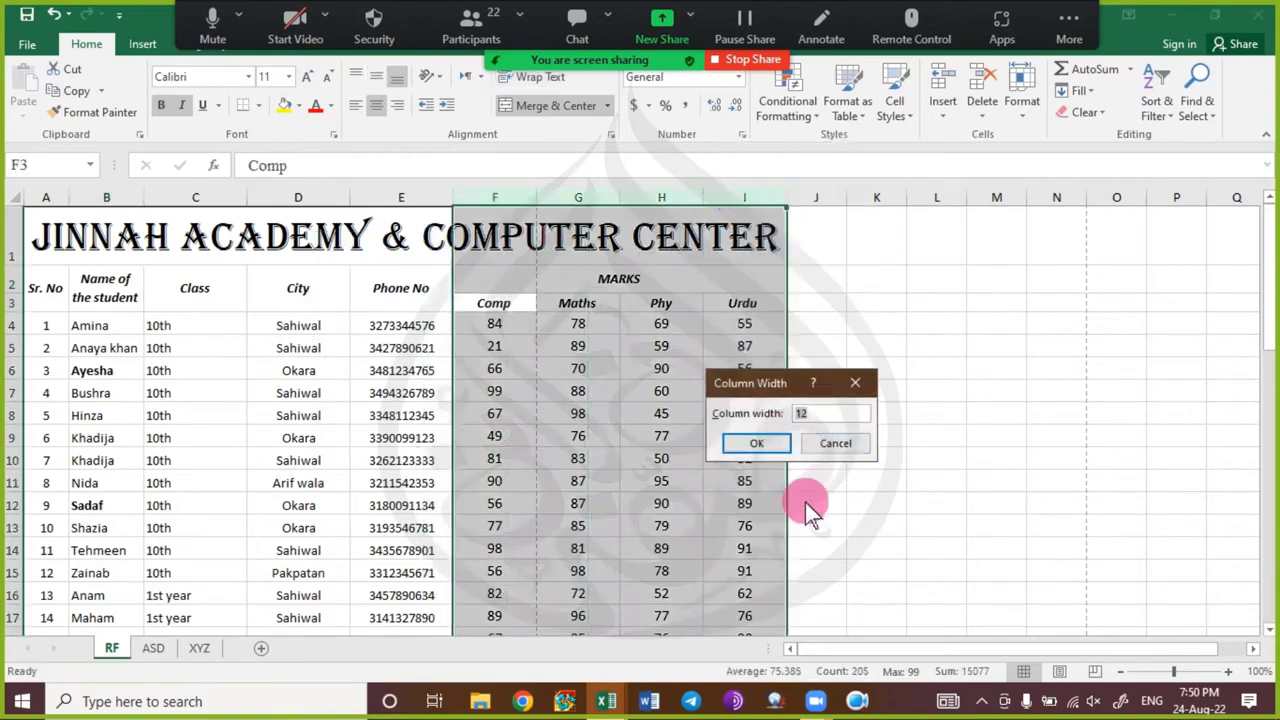
{"action": "type", "text": "9"}
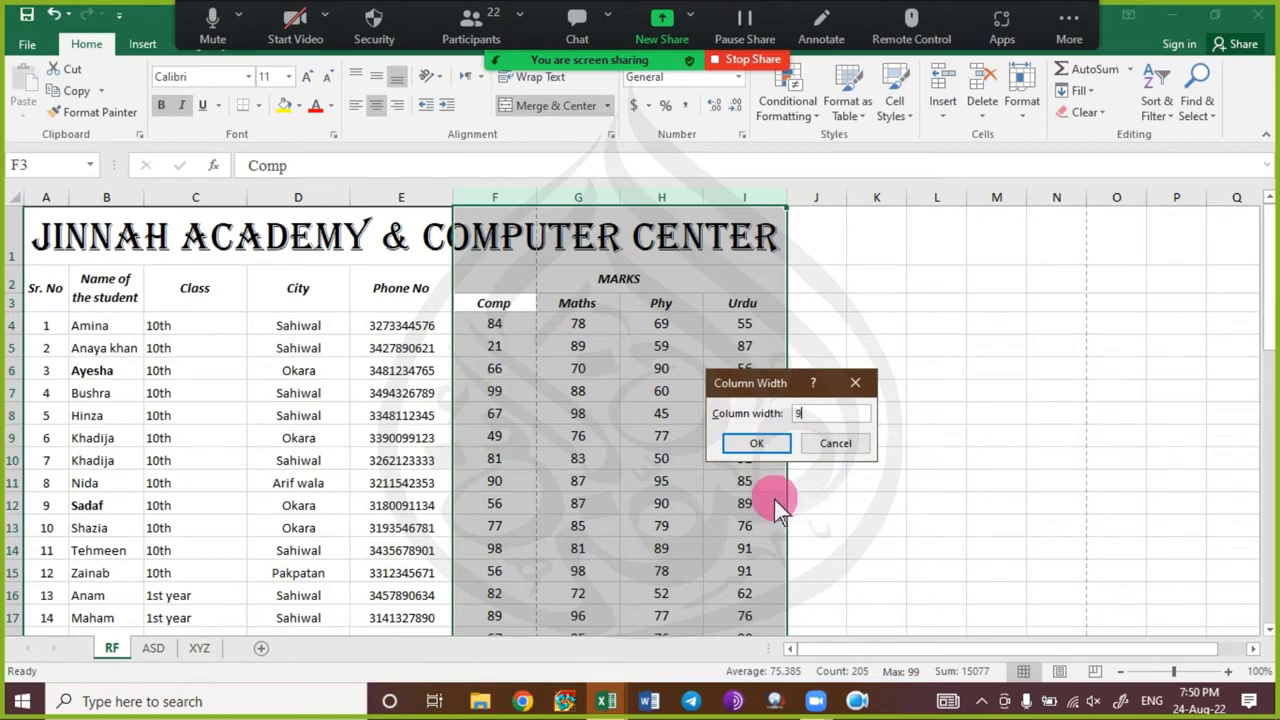
{"action": "key", "text": "Return"}
{"action": "left_click", "coordinate": [488, 392]}
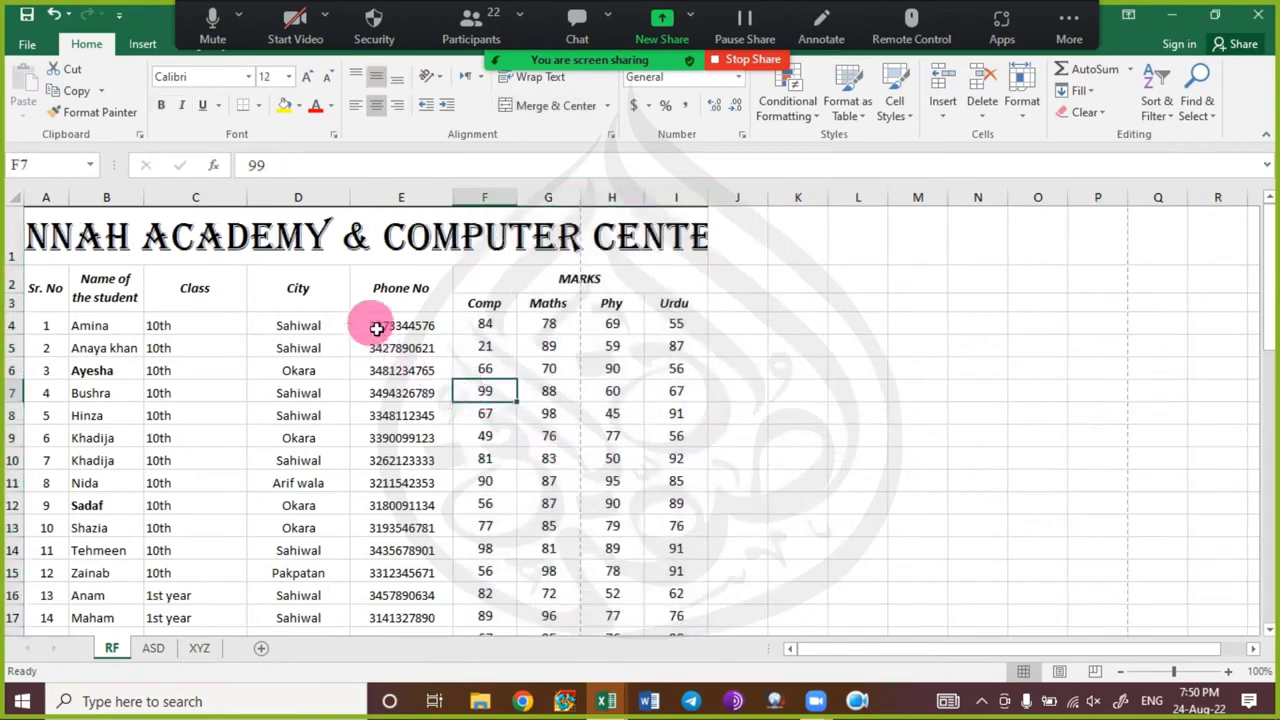
{"action": "double_click", "coordinate": [248, 198]}
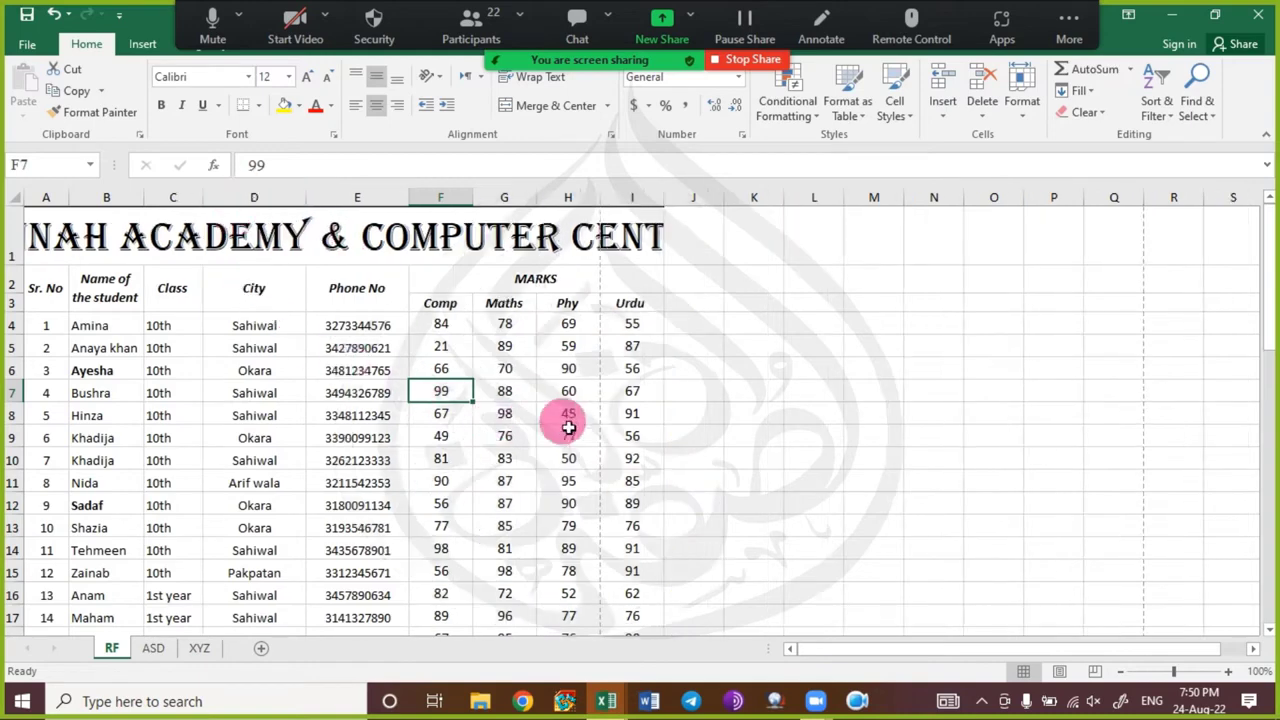
- Reduce the right and left page margins to 0.17" in the print preview and return to the sheet
{"action": "key", "text": "ctrl+p"}
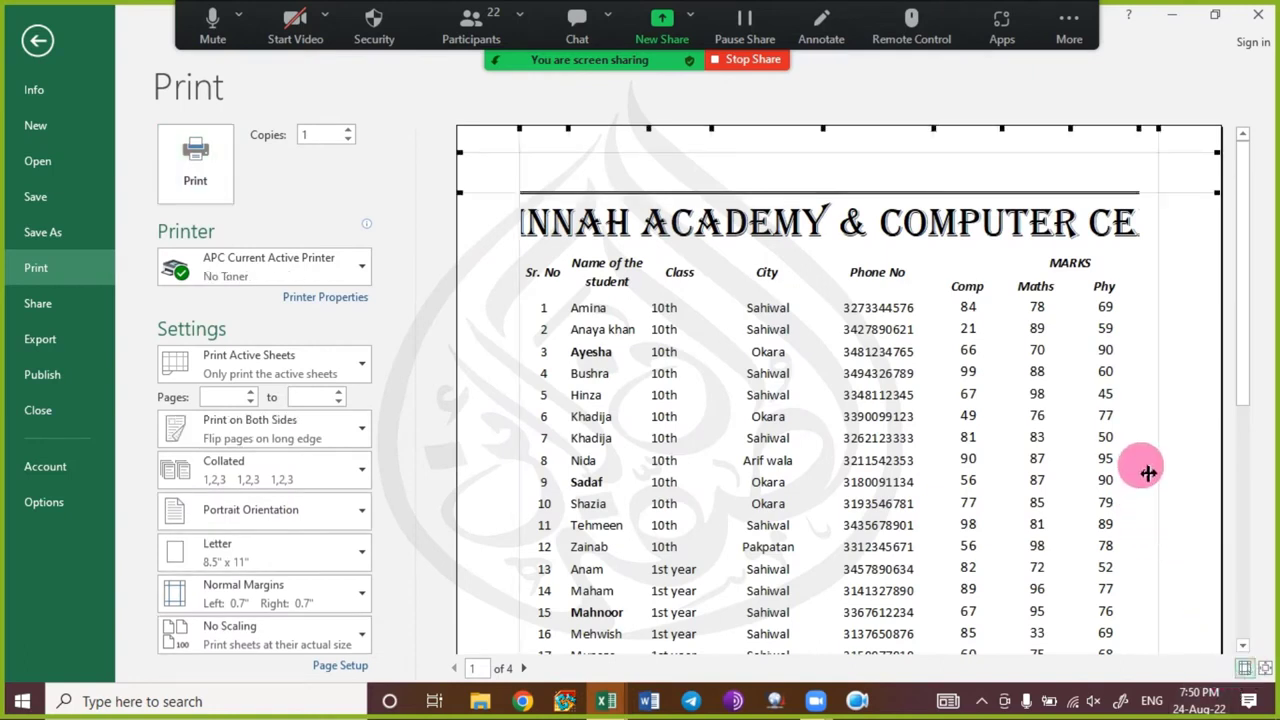
{"action": "mouse_move", "coordinate": [1200, 474]}
{"action": "left_mouse_down"}
{"action": "mouse_move", "coordinate": [1213, 470]}
{"action": "mouse_move", "coordinate": [1210, 482]}
{"action": "left_mouse_up"}
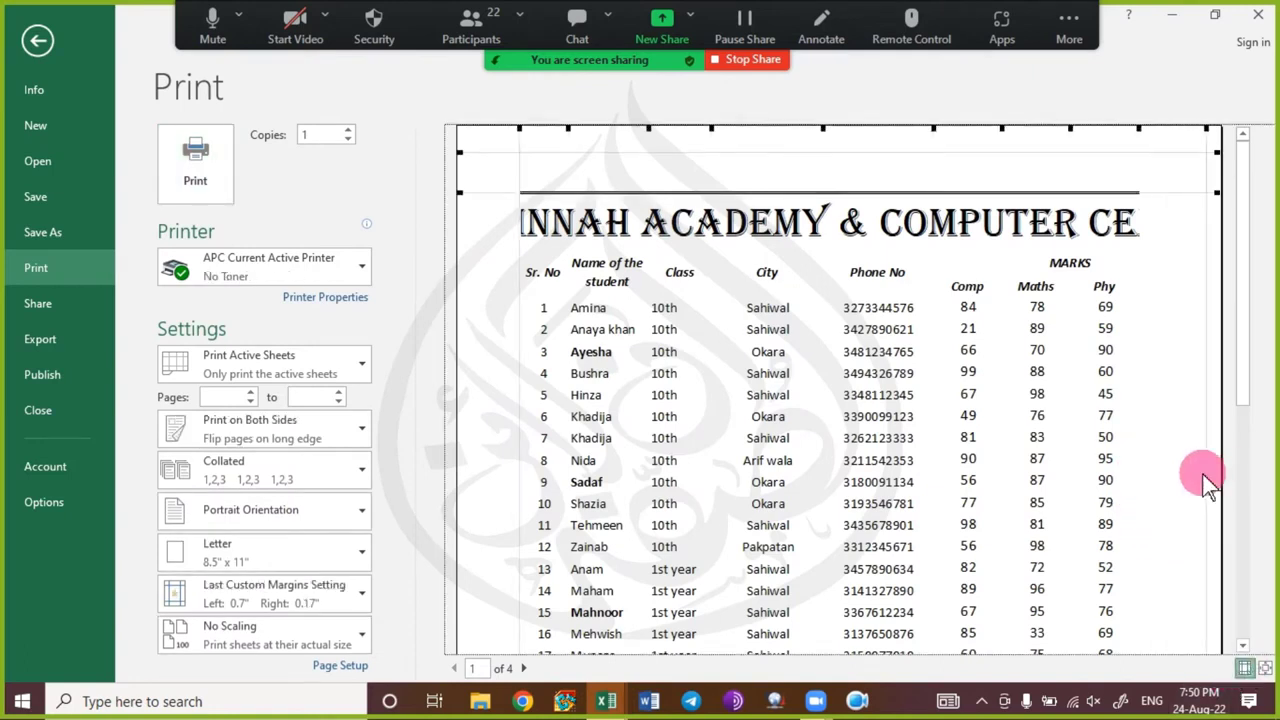
{"action": "left_click_drag", "start_coordinate": [524, 383], "coordinate": [471, 363]}
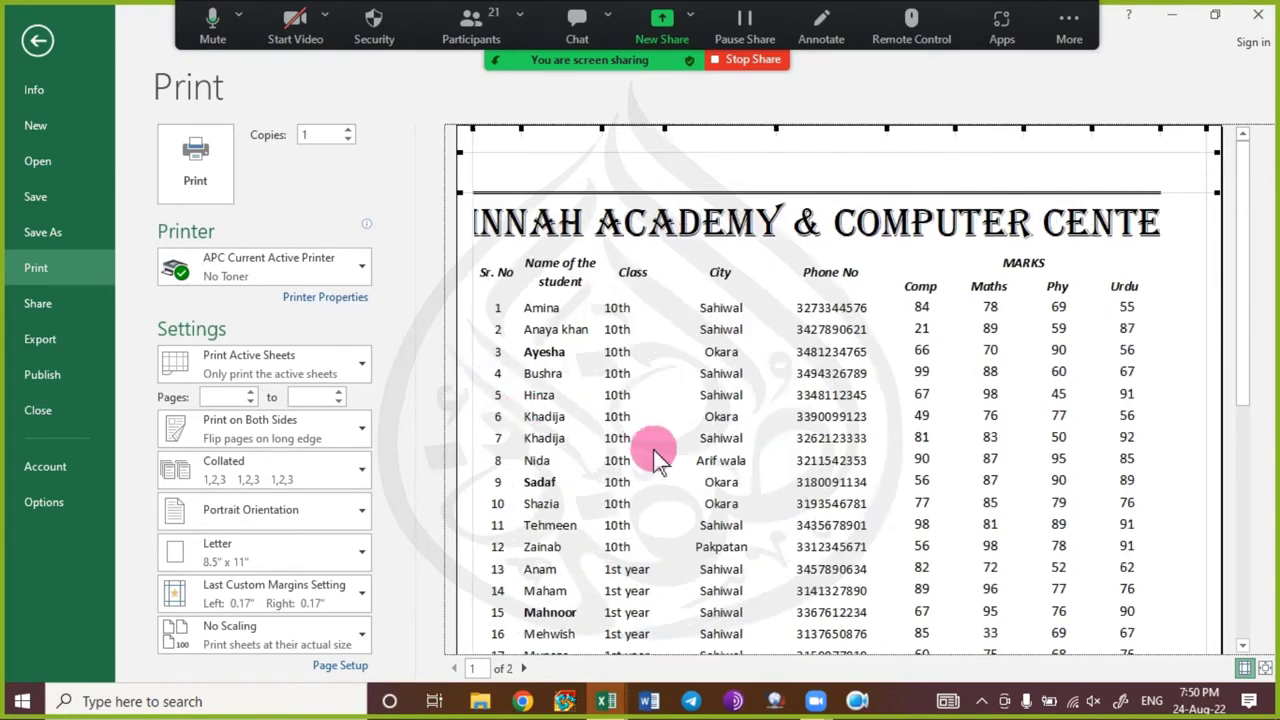
{"action": "key", "text": "Escape"}
- Reduce the academy title in A1 to font size 28 and check pages 1 and 2 in the print preview
{"action": "left_click", "coordinate": [325, 240]}
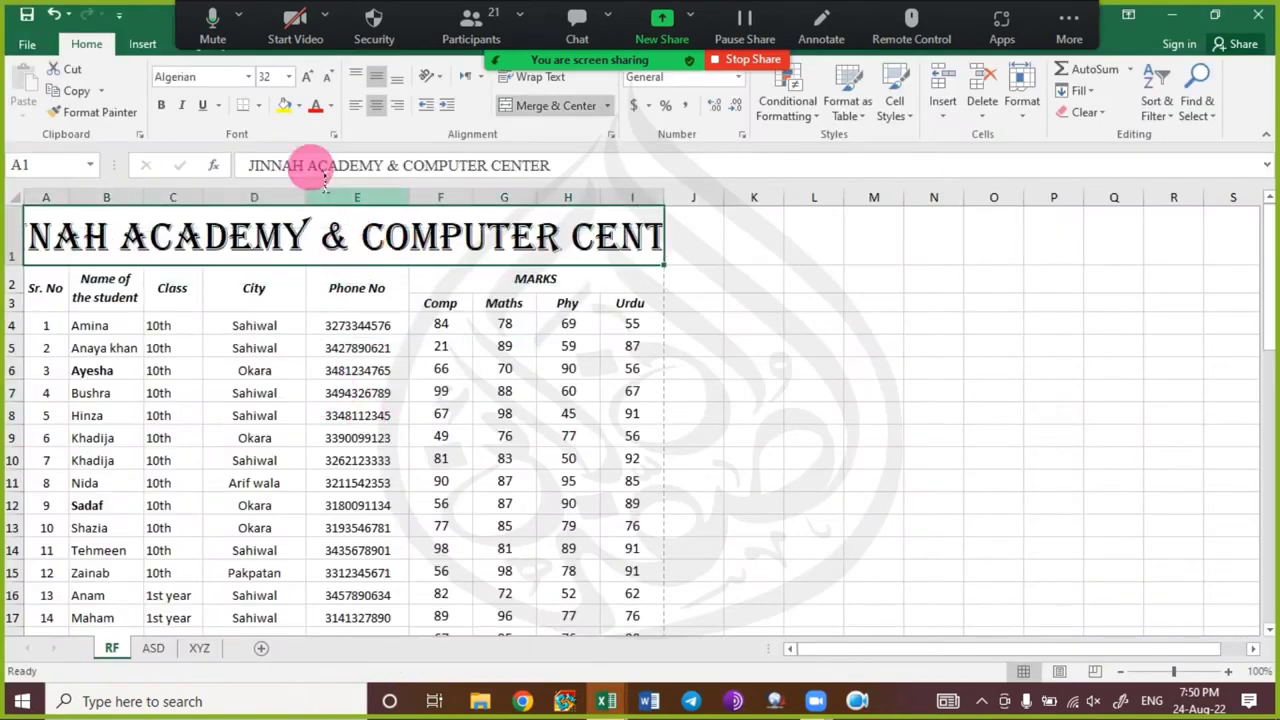
{"action": "left_click", "coordinate": [328, 79]}
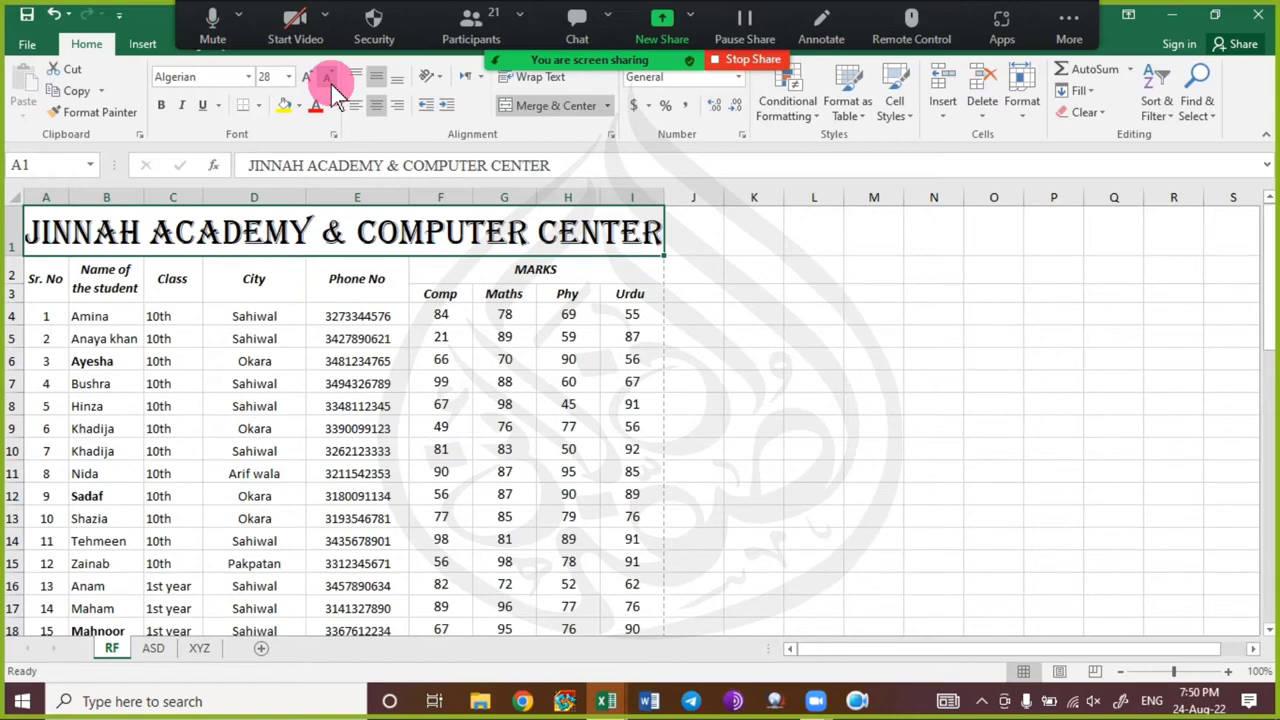
{"action": "key", "text": "ctrl+p"}
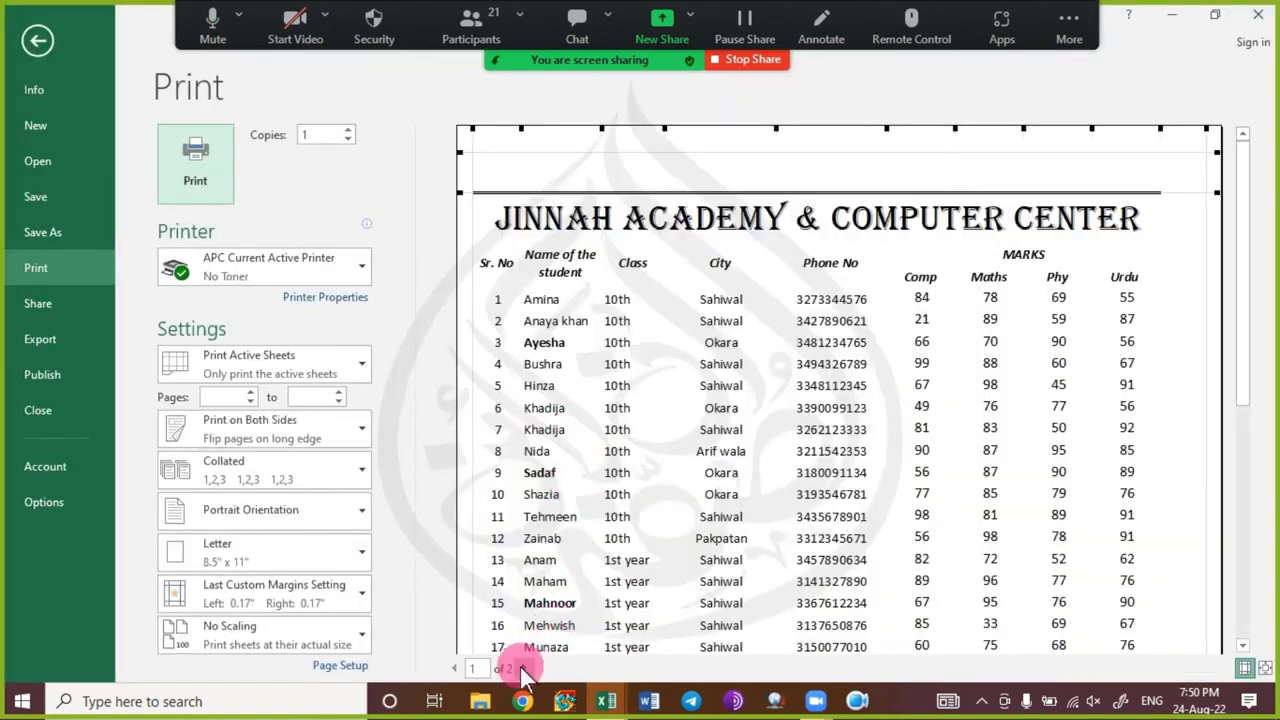
{"action": "left_click", "coordinate": [522, 668]}
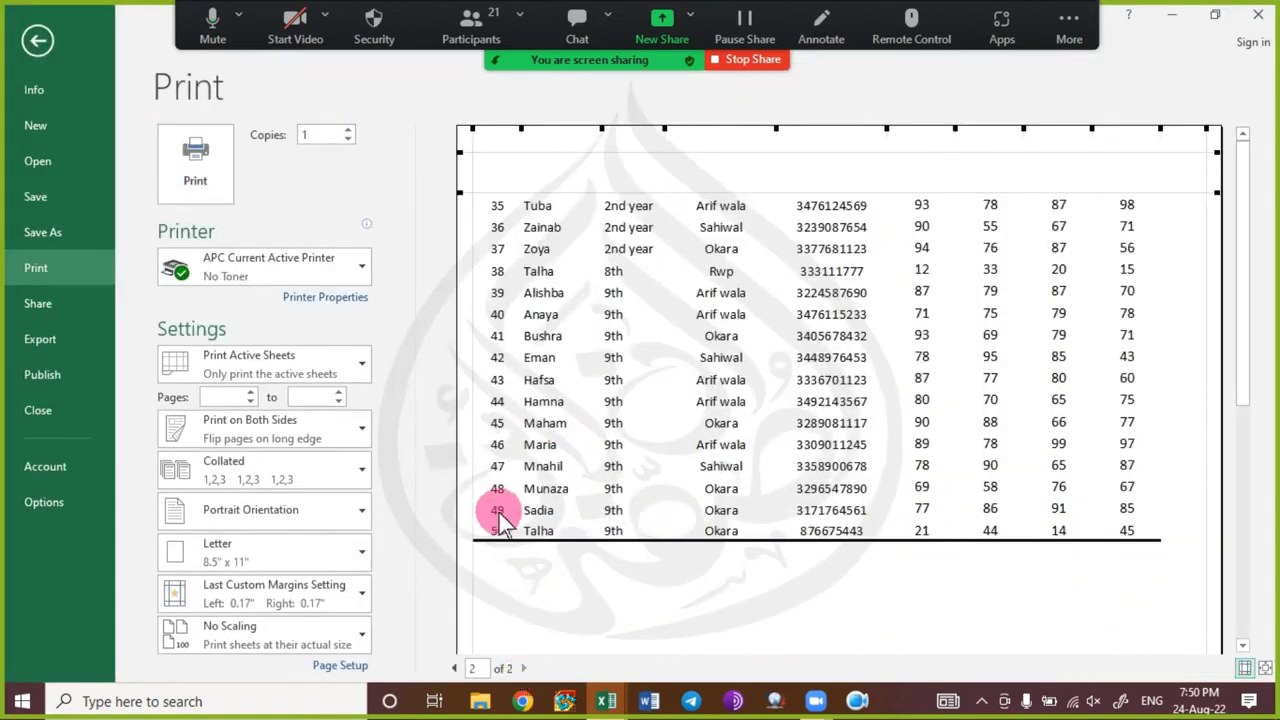
- Return to the sheet, set the paper size to Legal 8.5" x 14" and check both pages in the print preview
{"action": "key", "text": "Escape"}
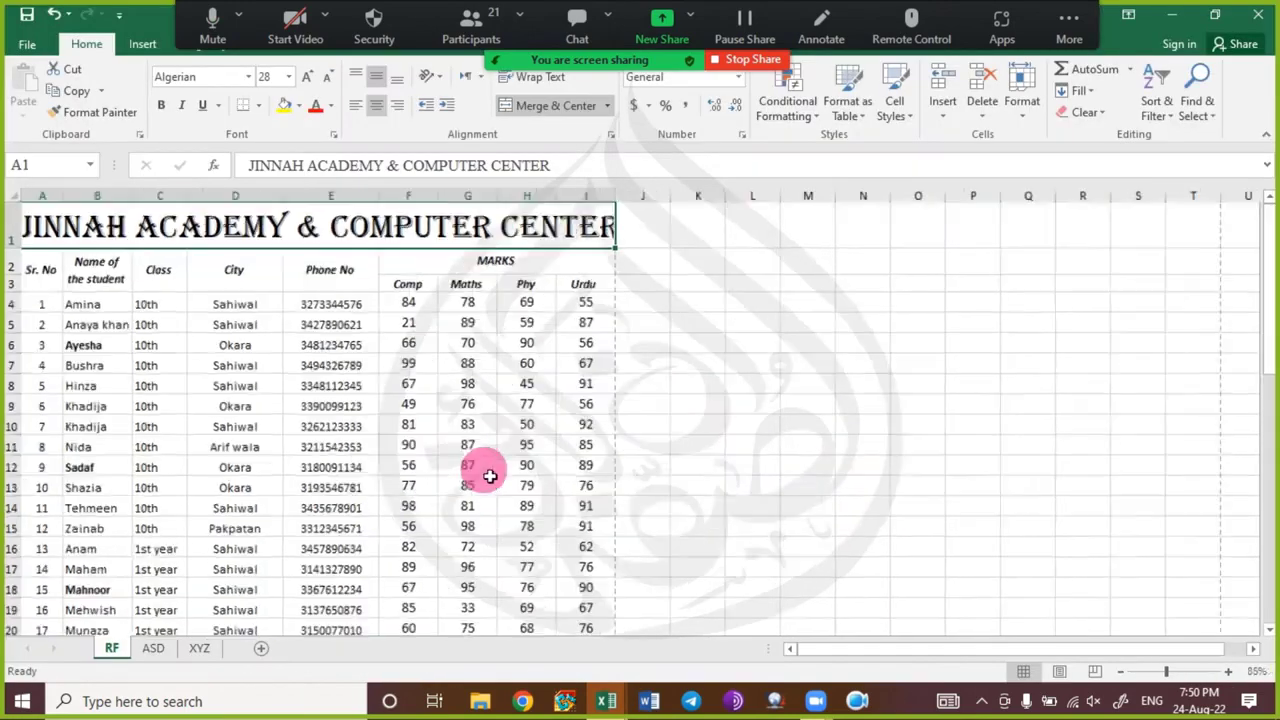
{"action": "scroll", "coordinate": [490, 477], "scroll_direction": "down", "scroll_amount": 3}
{"action": "scroll", "coordinate": [451, 486], "scroll_direction": "up", "scroll_amount": 3}
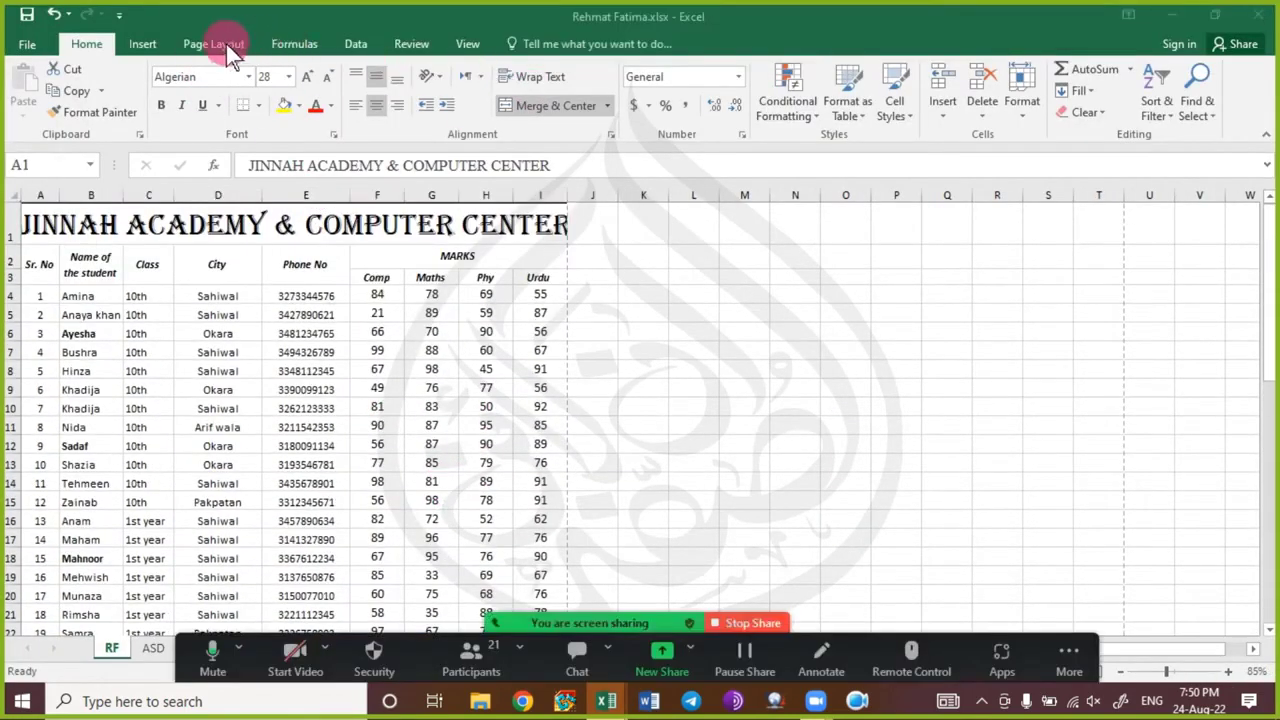
{"action": "left_click", "coordinate": [222, 44]}
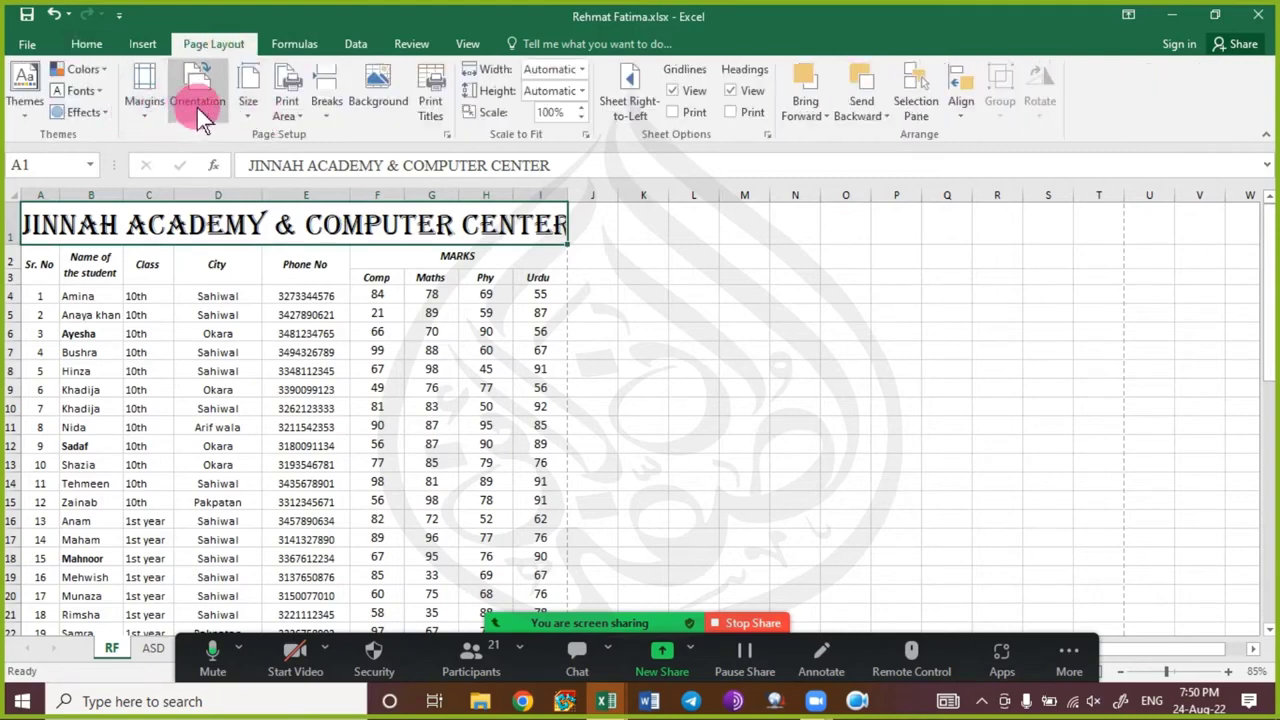
{"action": "left_click", "coordinate": [255, 112]}
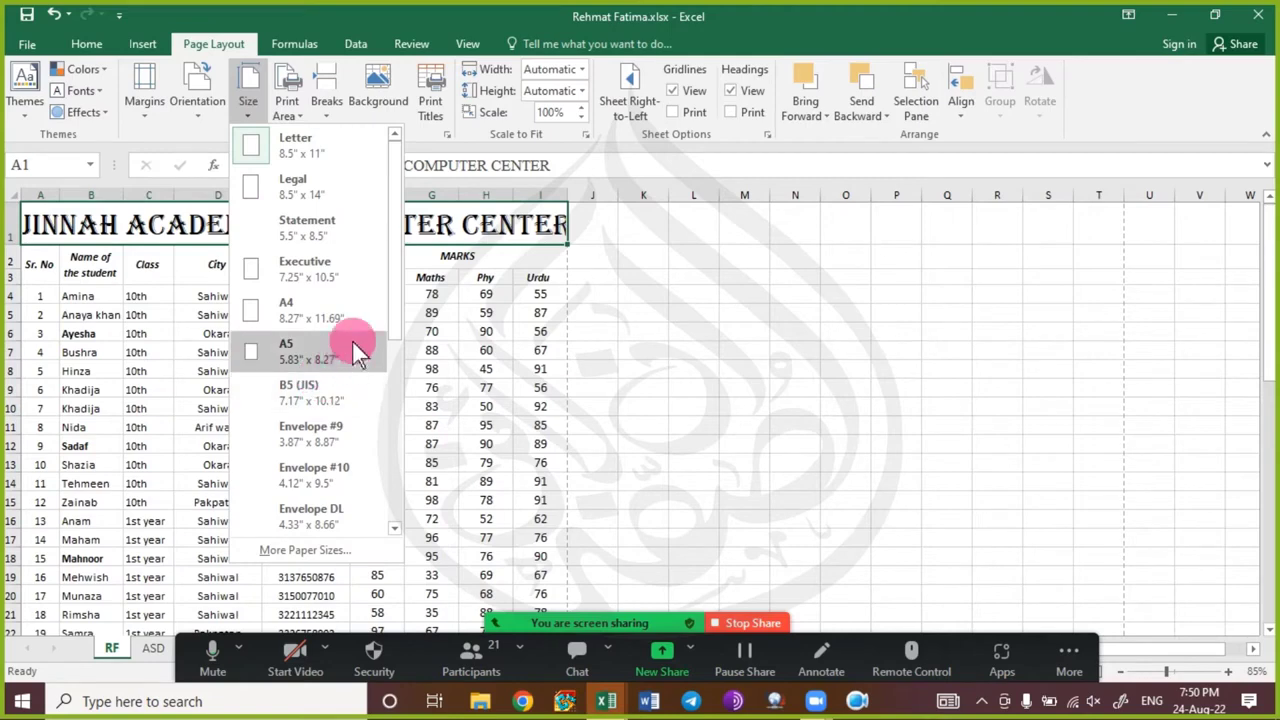
{"action": "left_click", "coordinate": [357, 180]}
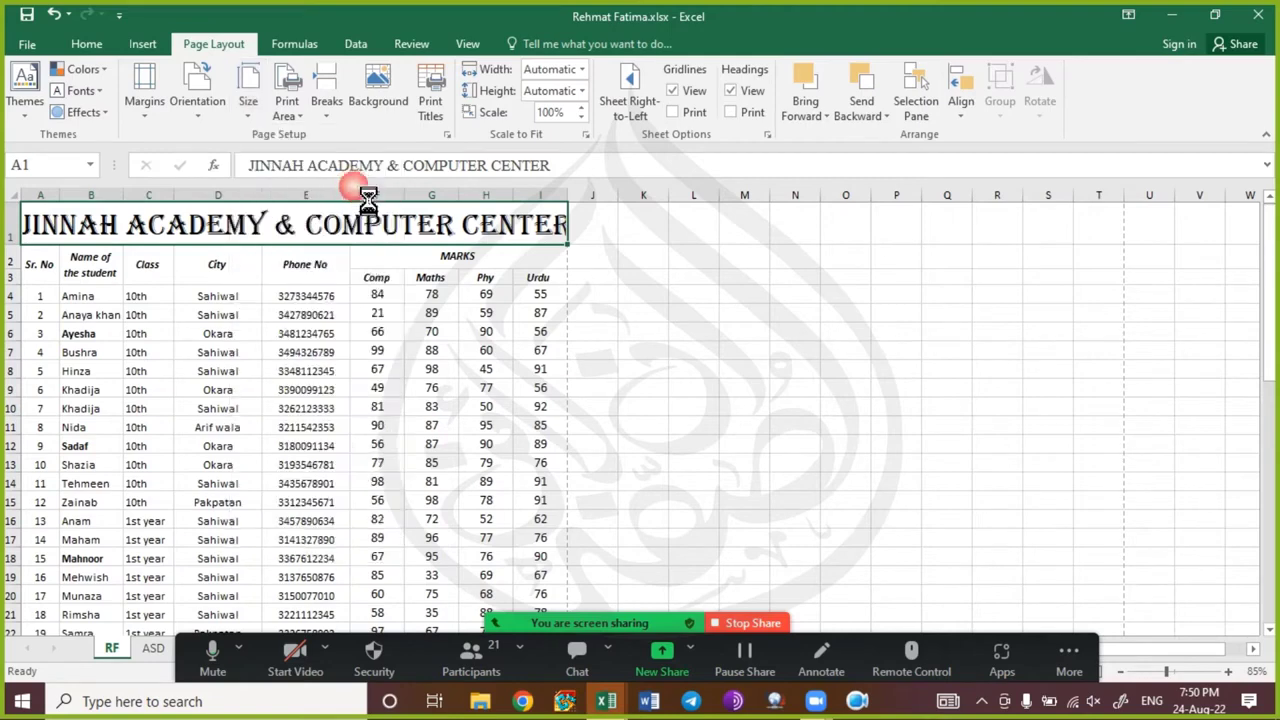
{"action": "left_click", "coordinate": [309, 412]}
{"action": "key", "text": "ctrl+p"}
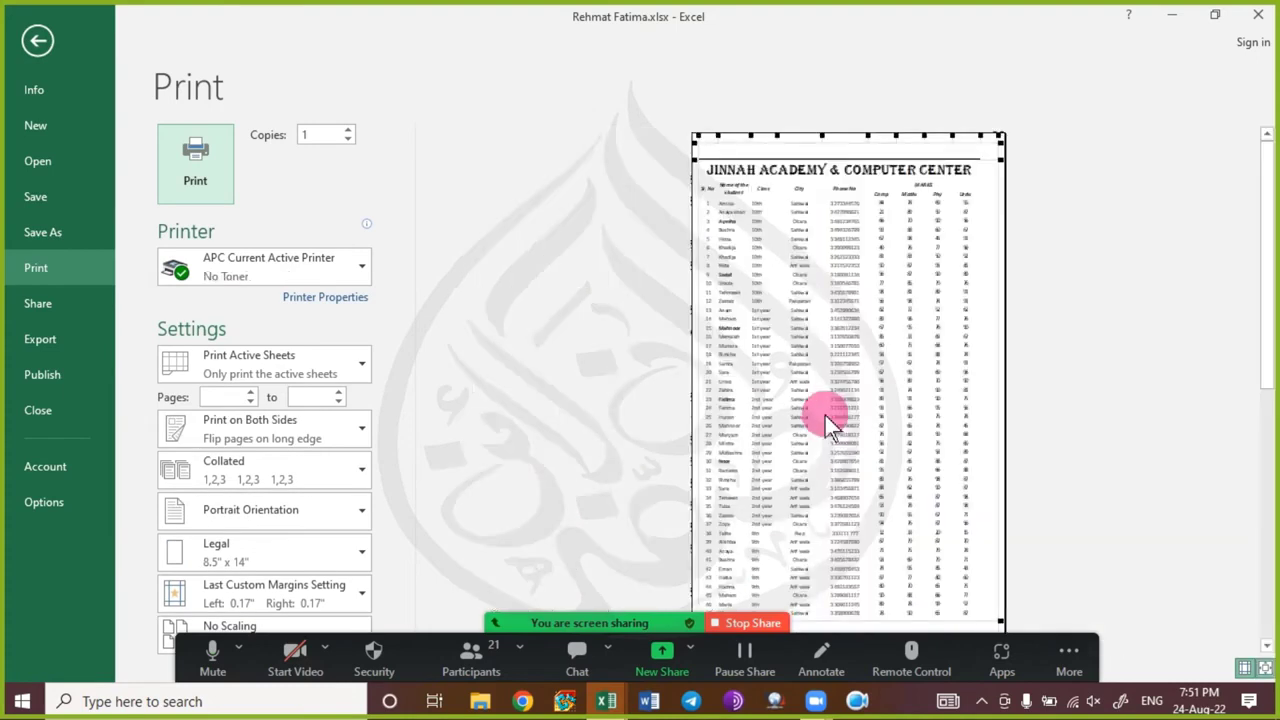
{"action": "scroll", "coordinate": [825, 415], "scroll_direction": "down", "scroll_amount": 1}
{"action": "scroll", "coordinate": [823, 415], "scroll_direction": "up", "scroll_amount": 1}
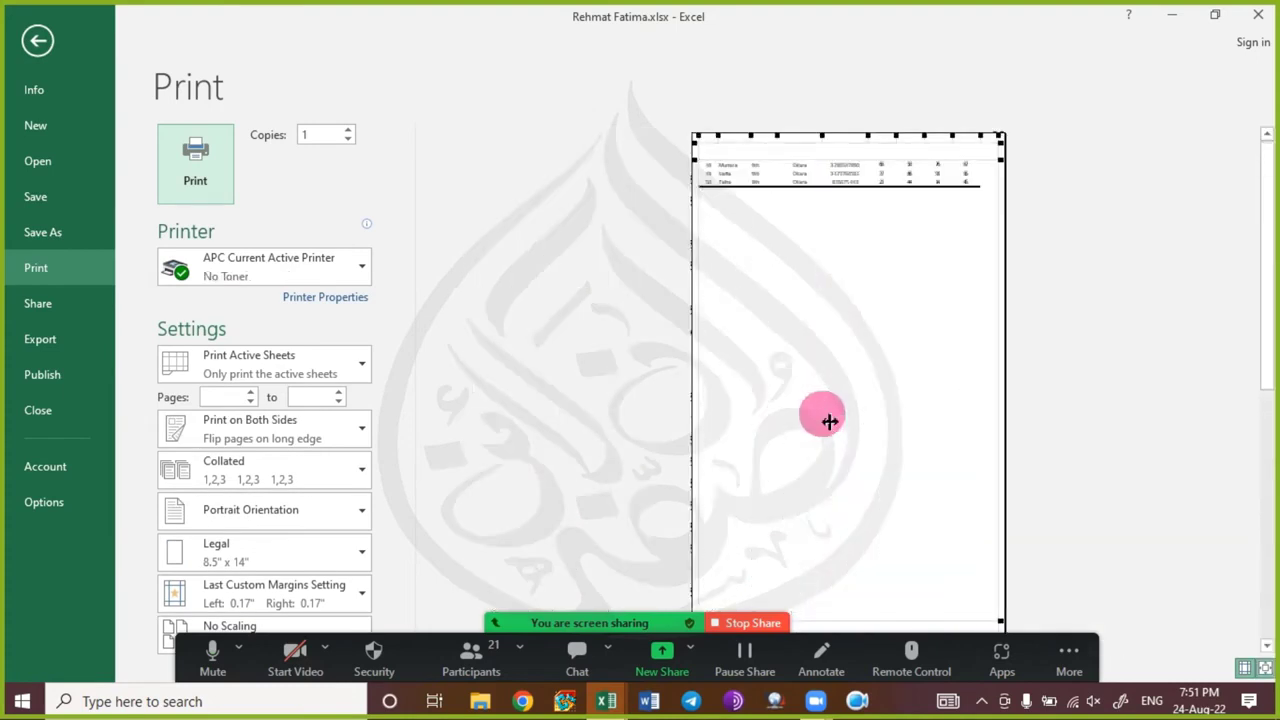
{"action": "key", "text": "Escape"}
- Reduce the top and bottom page margins in the print preview so the whole table fits on one page
{"action": "key", "text": "ctrl+p"}
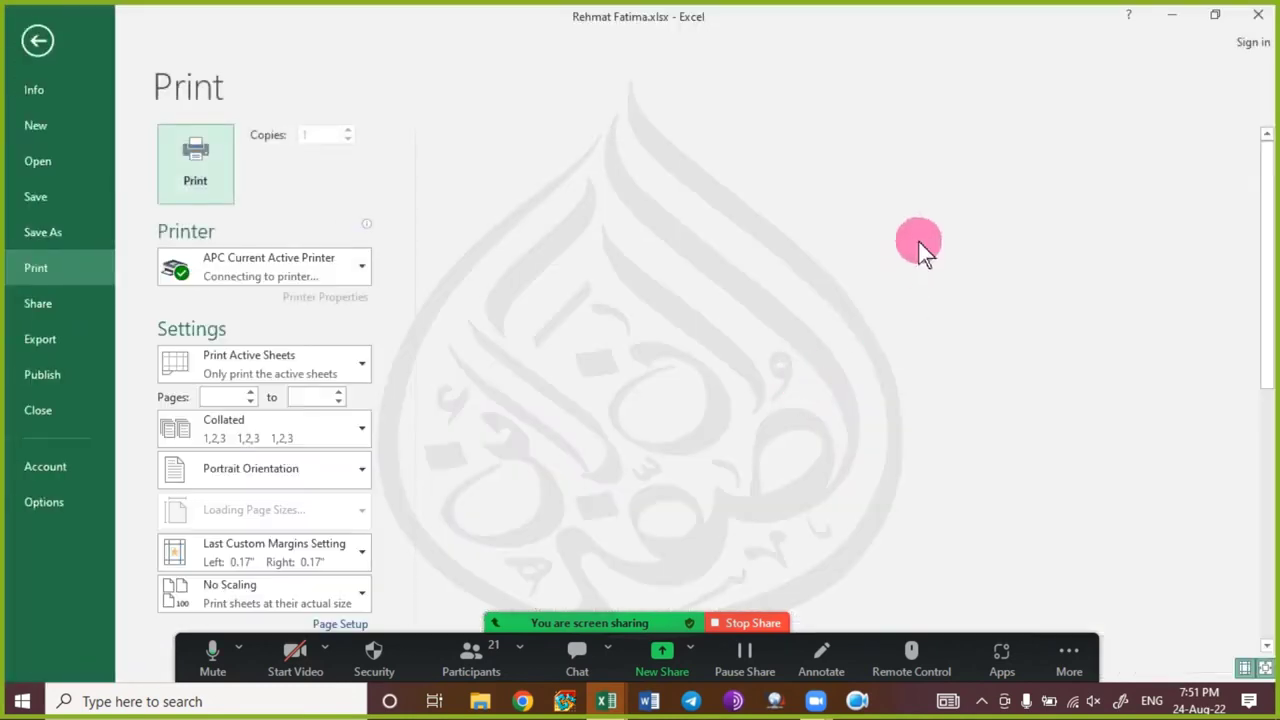
{"action": "left_click_drag", "start_coordinate": [993, 170], "coordinate": [993, 140]}
{"action": "scroll", "coordinate": [920, 325], "scroll_direction": "down", "scroll_amount": 1}
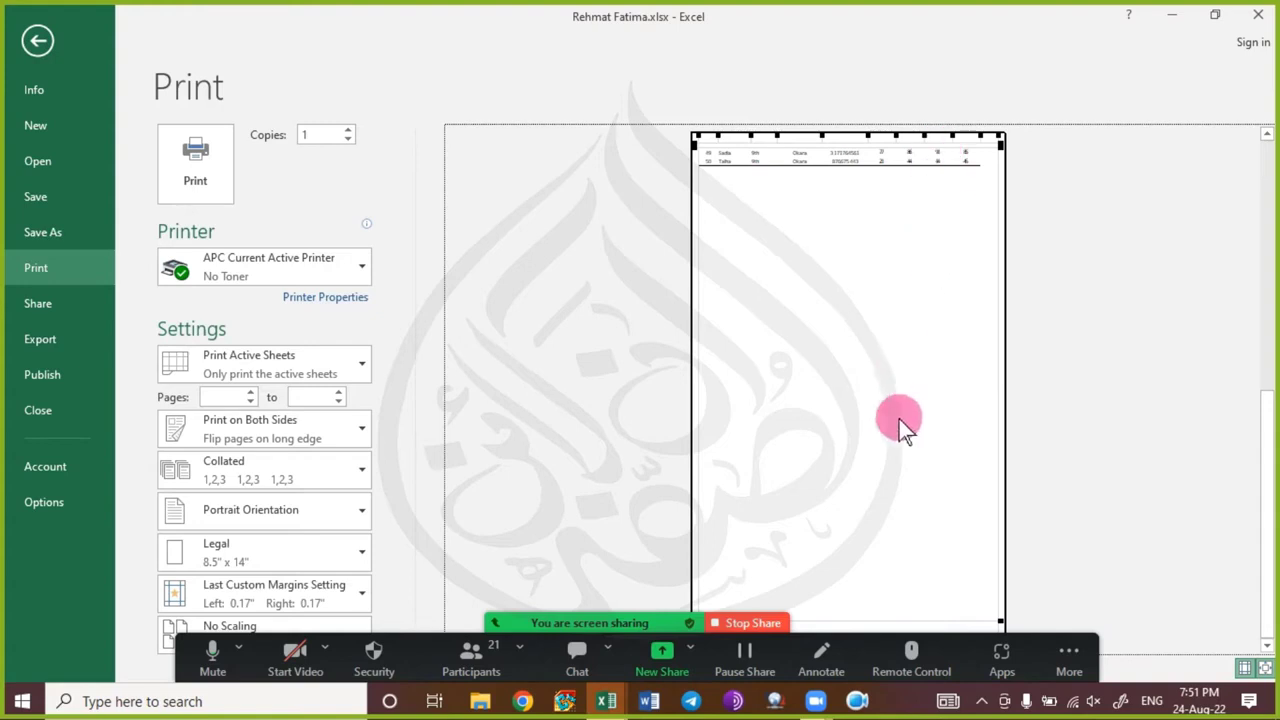
{"action": "left_click", "coordinate": [490, 620]}
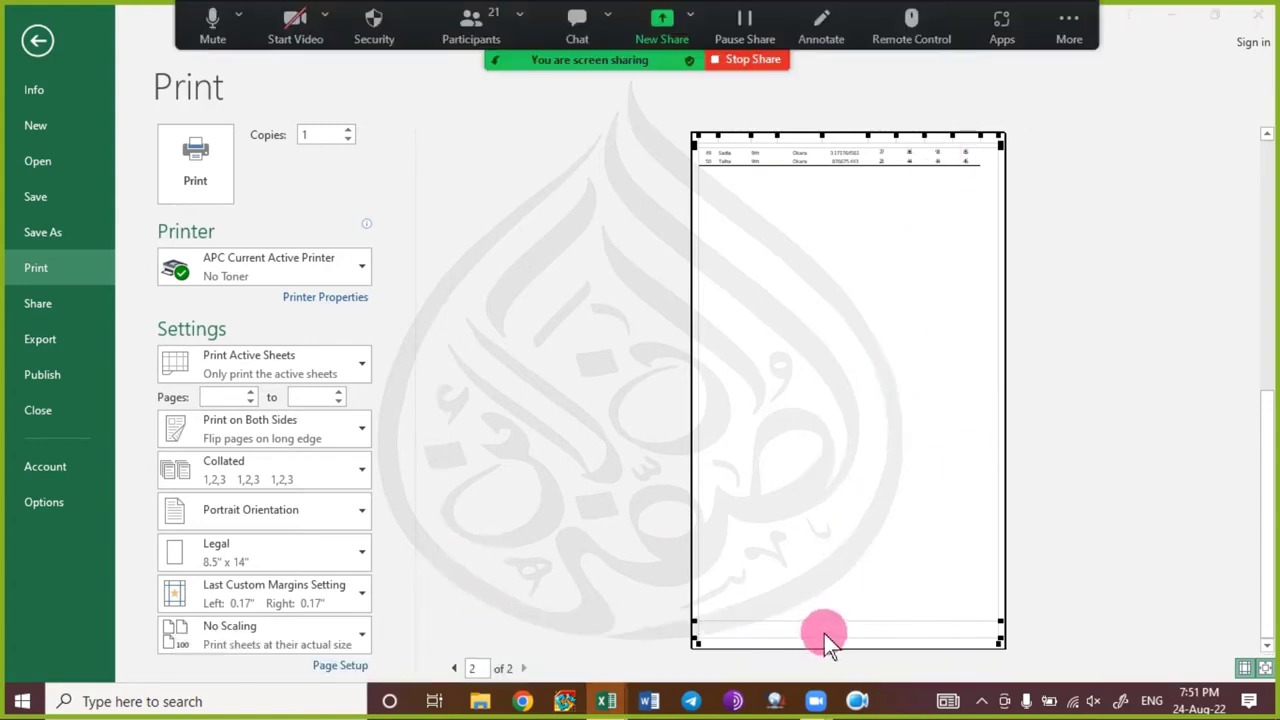
{"action": "mouse_move", "coordinate": [834, 628]}
{"action": "left_mouse_down"}
{"action": "mouse_move", "coordinate": [837, 651]}
{"action": "mouse_move", "coordinate": [826, 640]}
{"action": "left_mouse_up"}
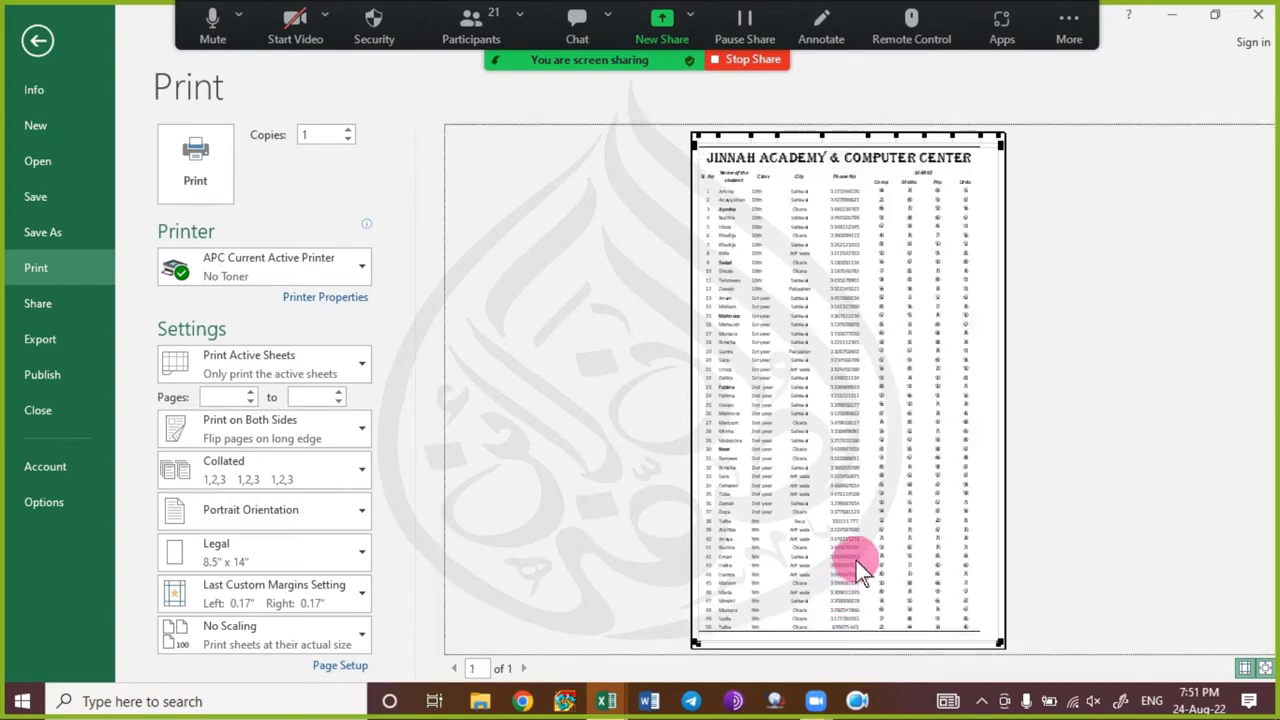
{"action": "key", "text": "Escape"}
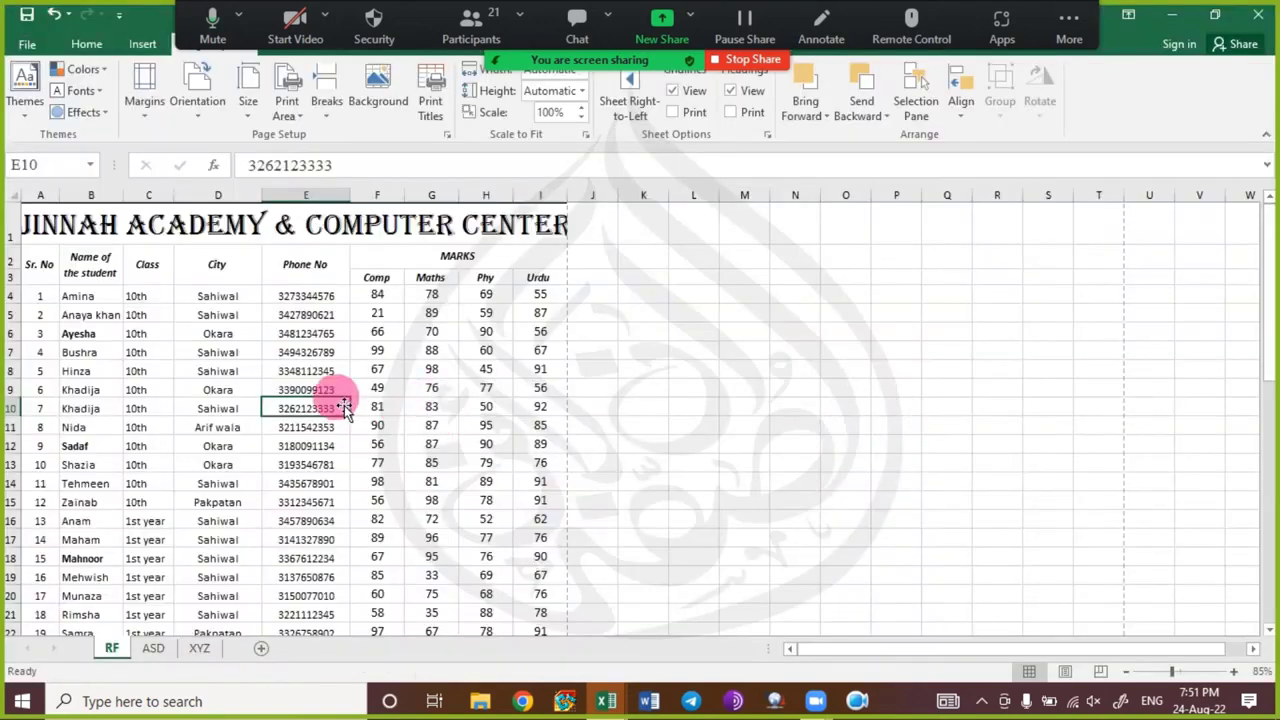
- Reduce the academy title in A1 to font size 26 and check the page in the print preview
{"action": "left_click", "coordinate": [320, 232]}
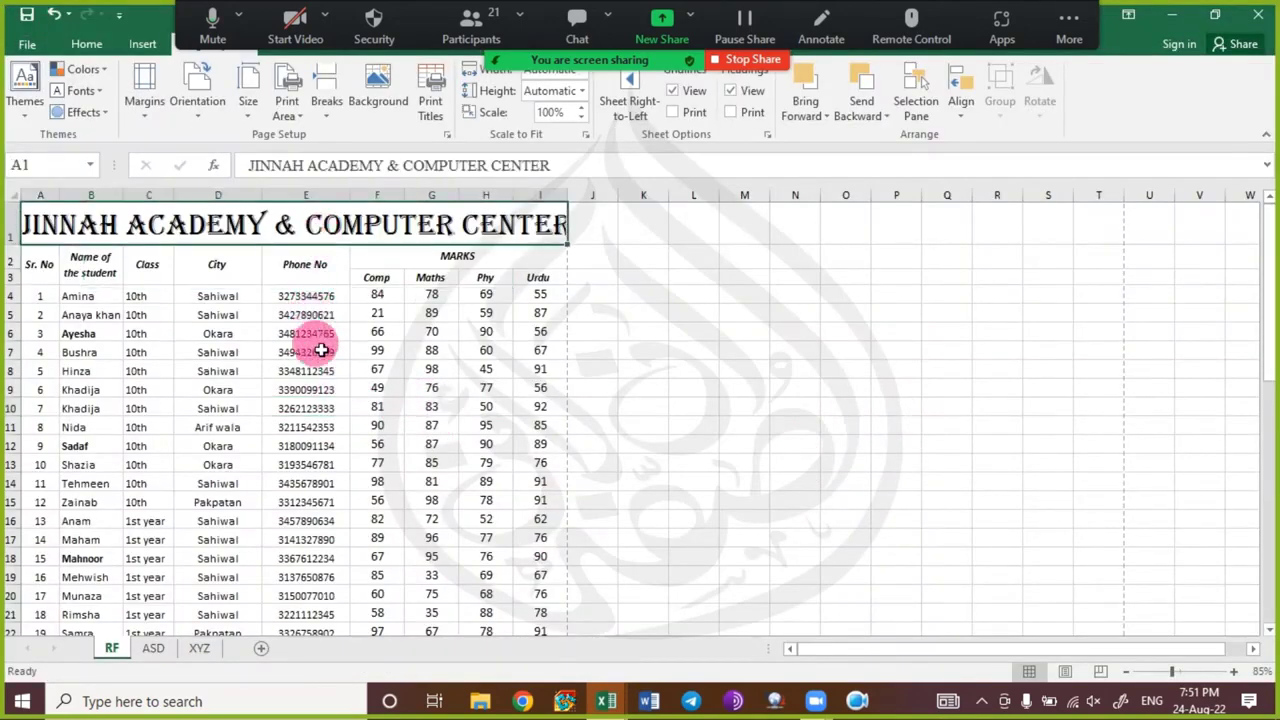
{"action": "left_click", "coordinate": [87, 46]}
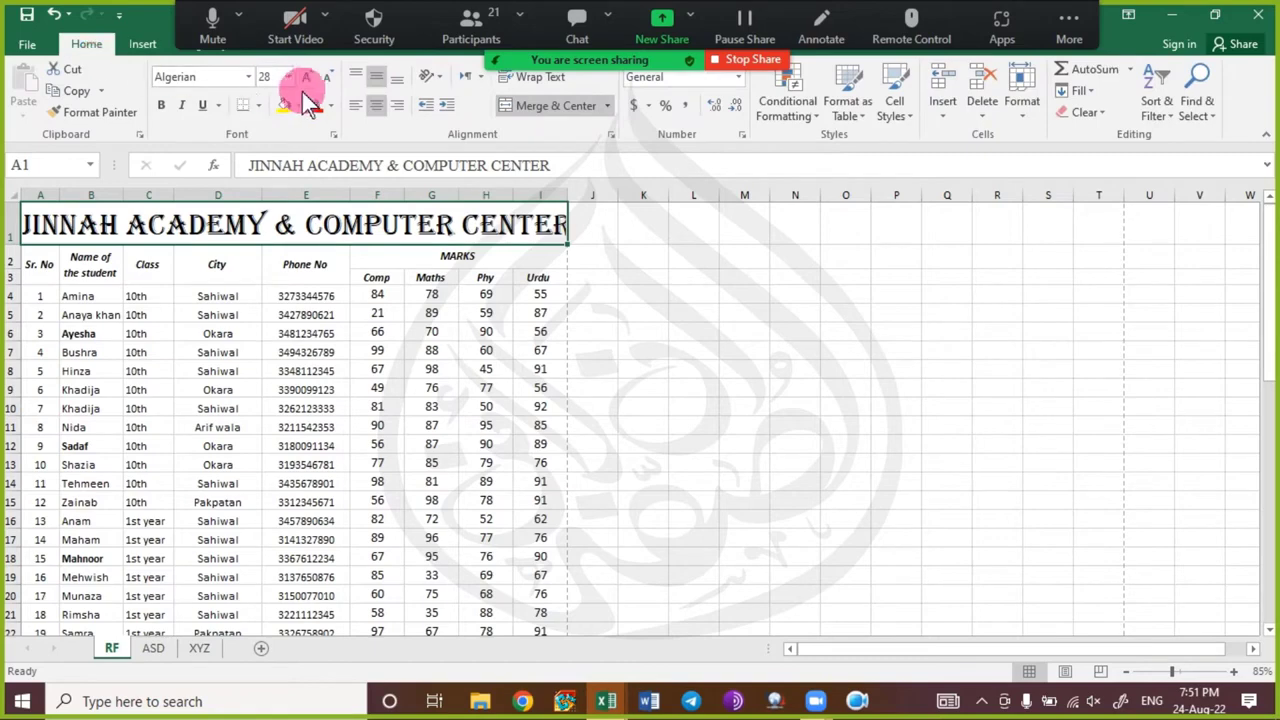
{"action": "left_click", "coordinate": [329, 84]}
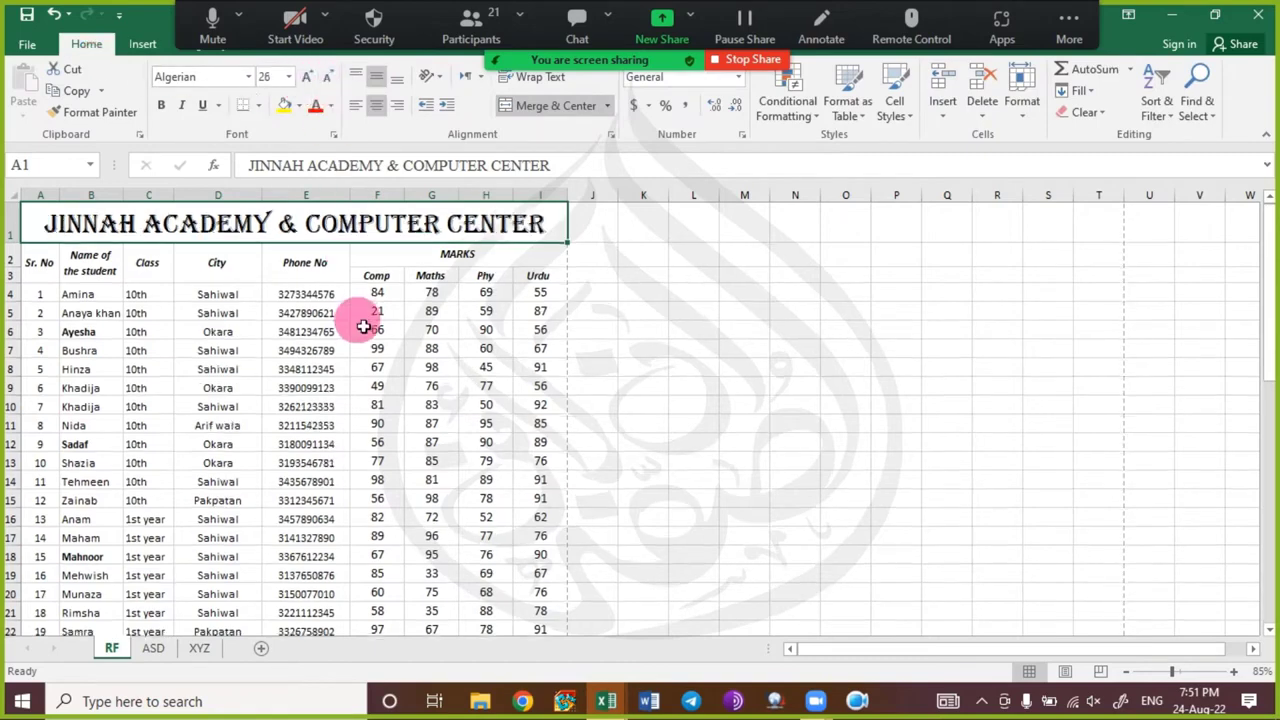
{"action": "left_click", "coordinate": [345, 326]}
{"action": "key", "text": "ctrl+p"}
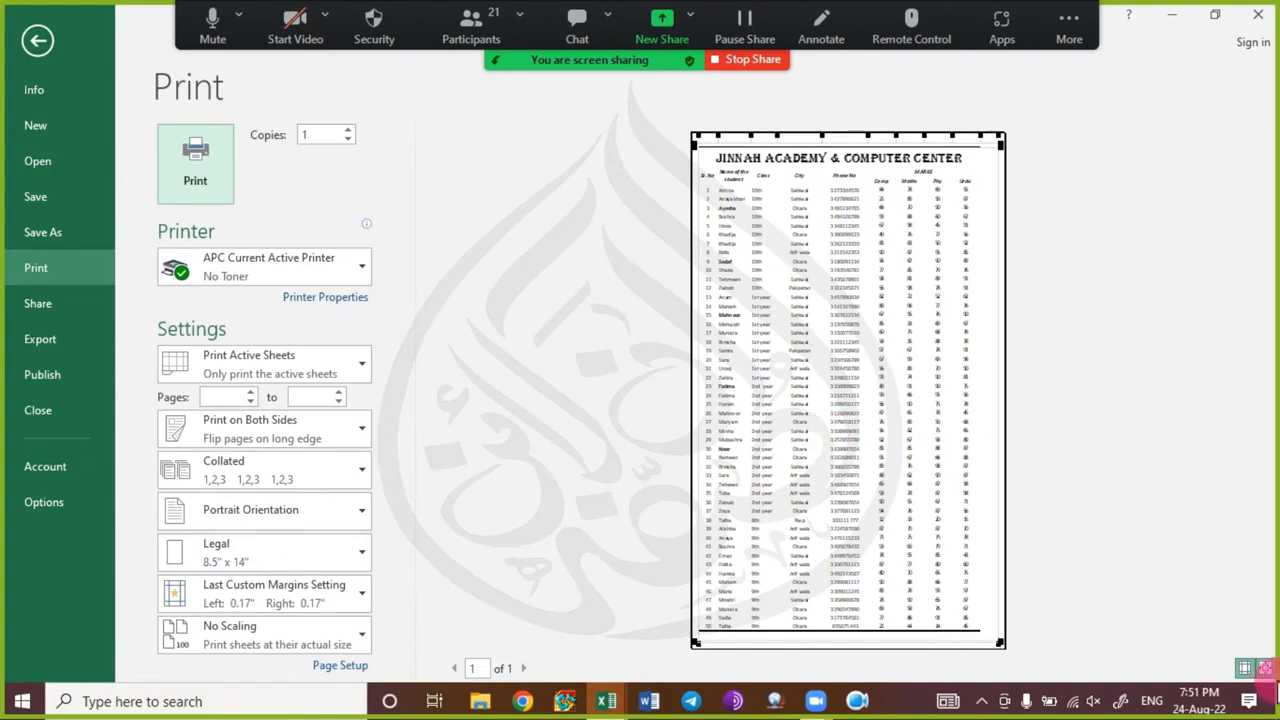
{"action": "left_click", "coordinate": [1266, 668]}
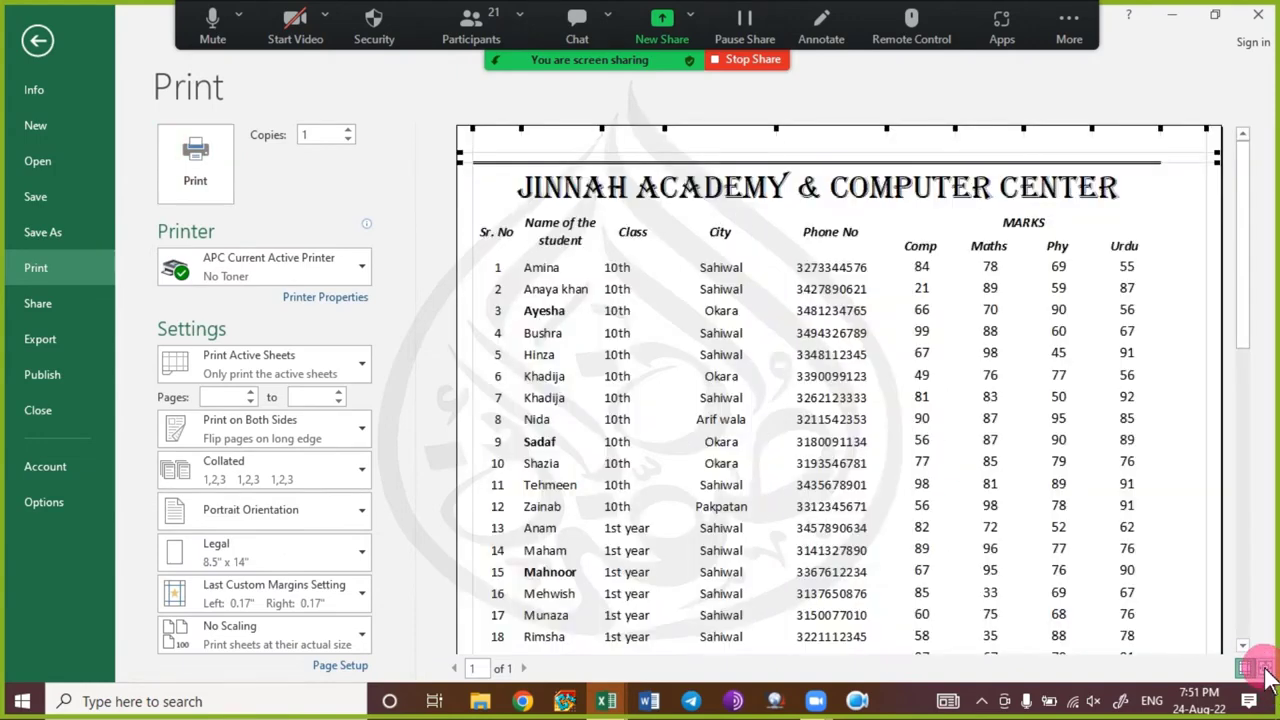
{"action": "left_click", "coordinate": [1266, 668]}
{"action": "key", "text": "Escape"}
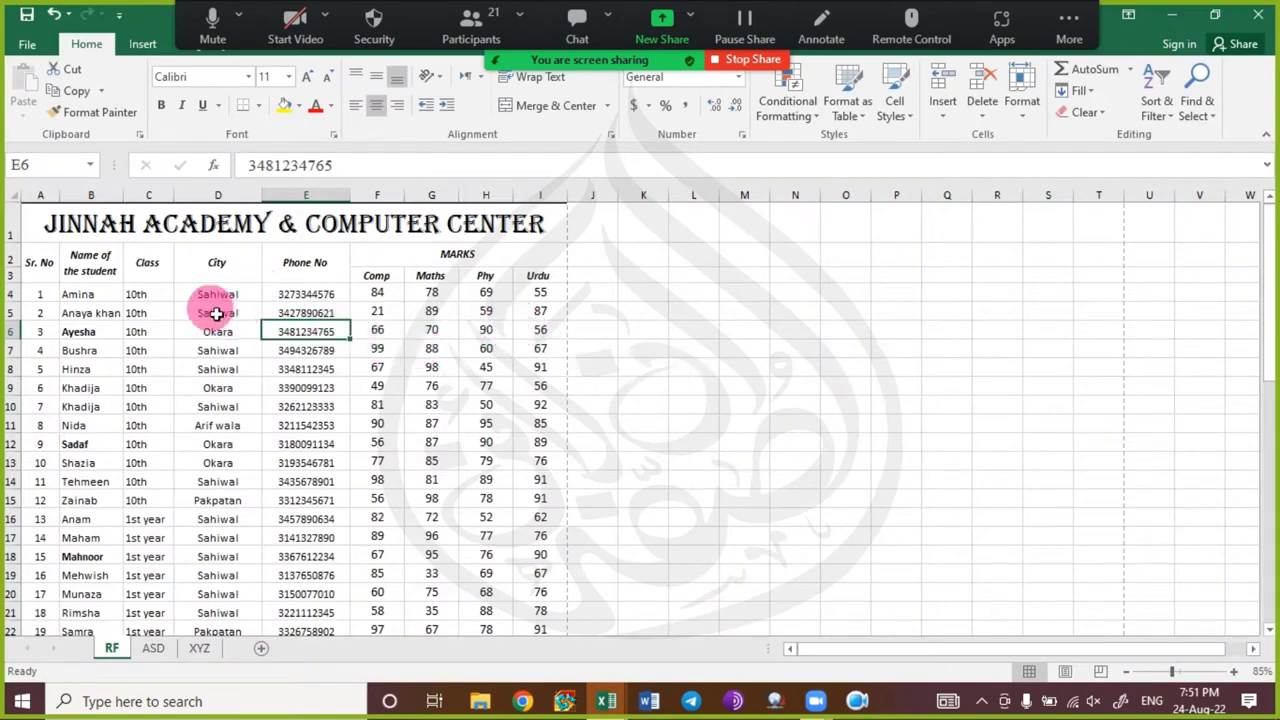
{"action": "key", "text": "ctrl+p"}
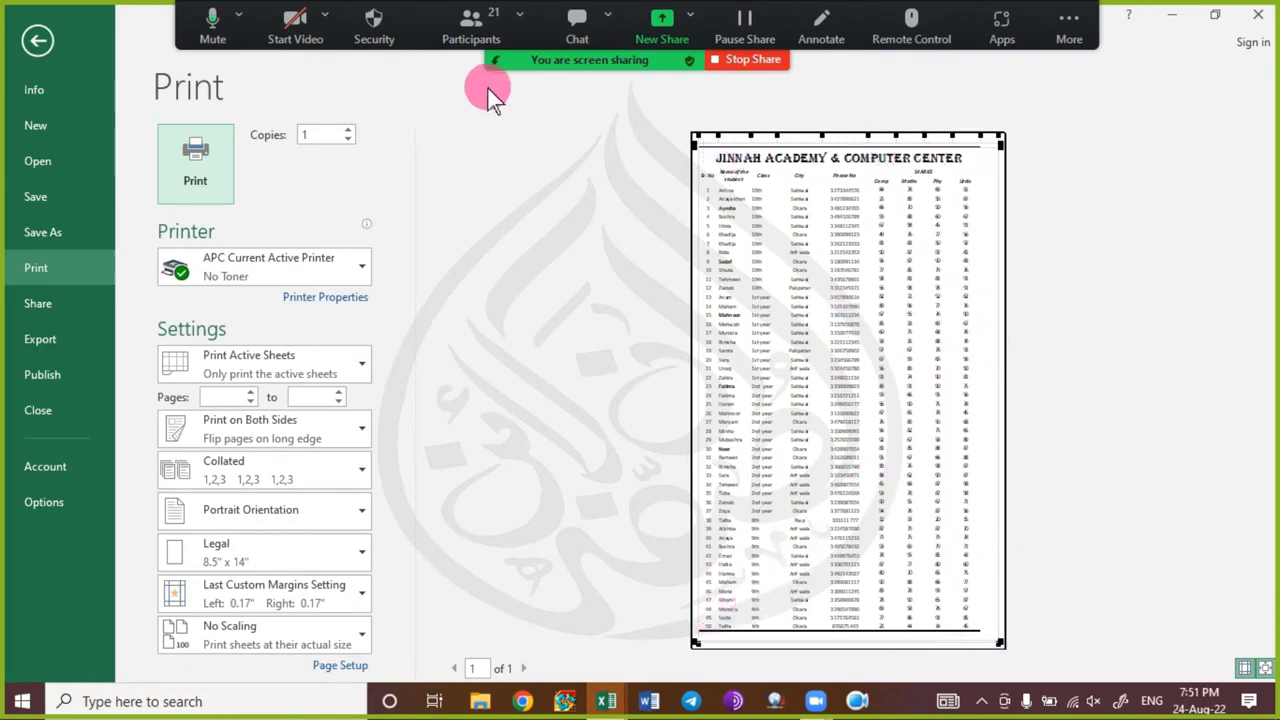
{"action": "key", "text": "Escape"}
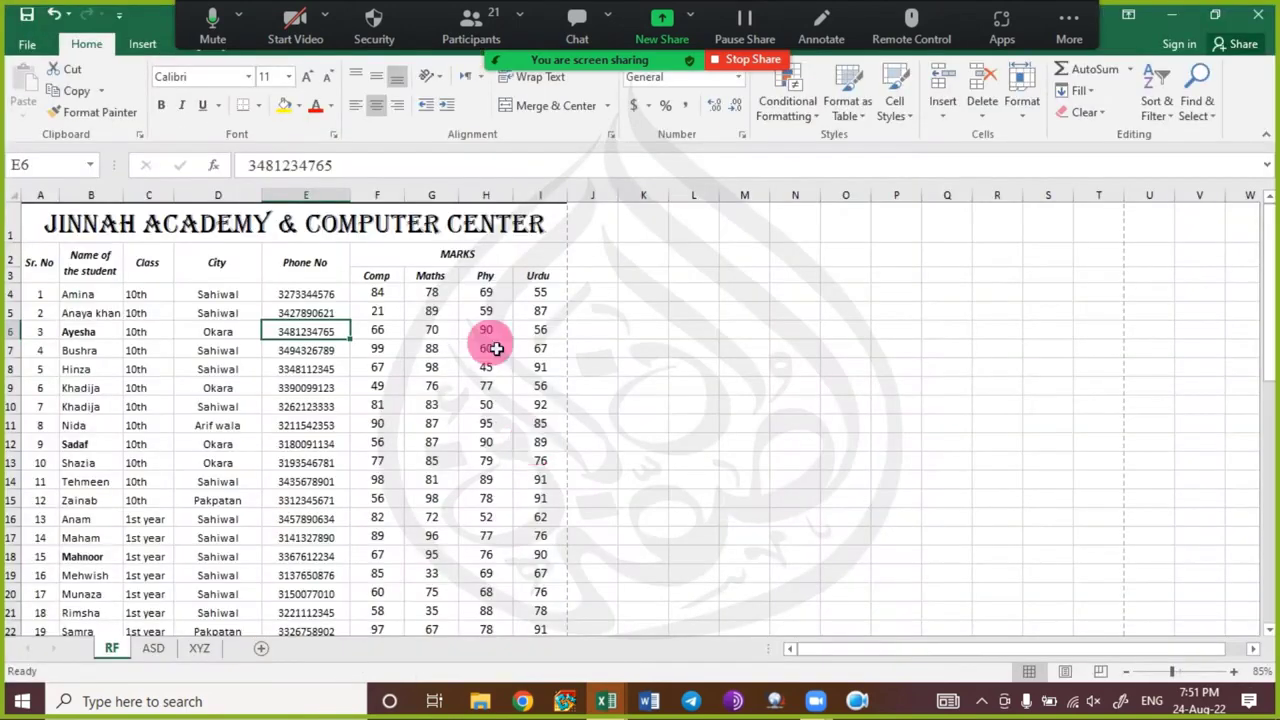
- Add a thick outline border around the whole table A1:I53 and check it in the print preview
{"action": "left_click", "coordinate": [251, 223]}
{"action": "key", "text": "shift+Down"}
{"action": "key", "text": "shift+Down"}
{"action": "key", "text": "ctrl+shift+Down"}
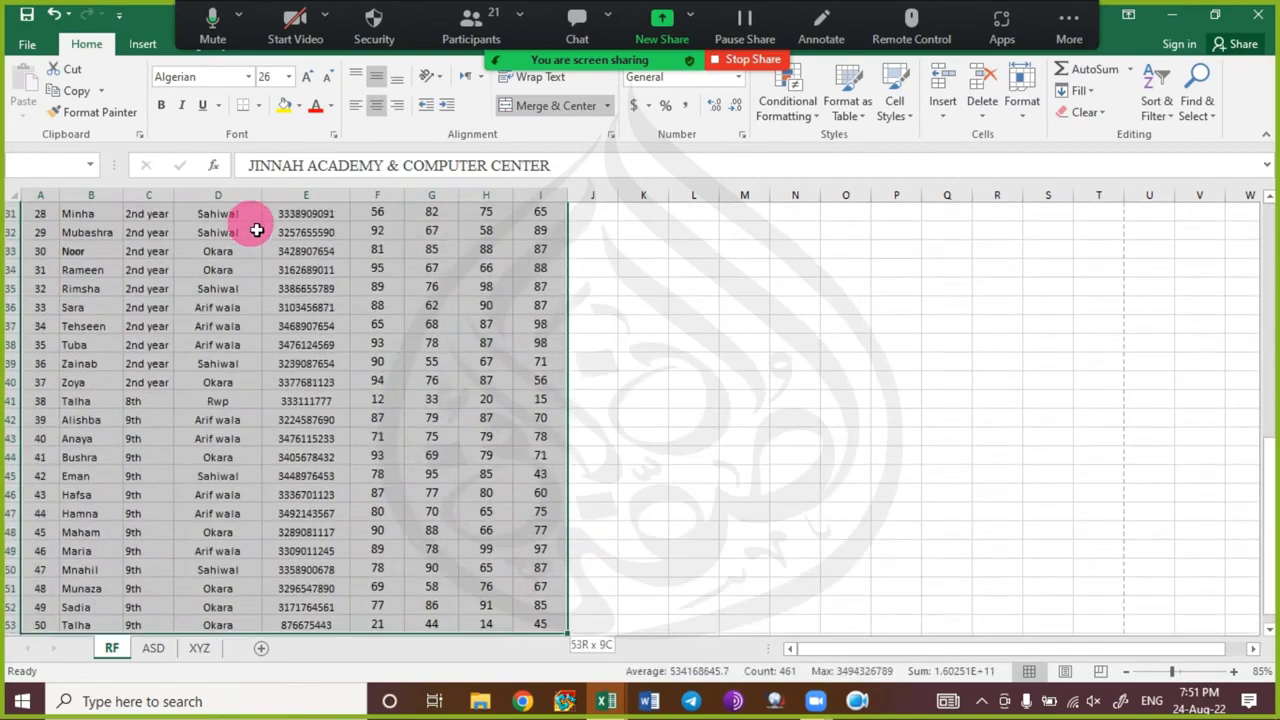
{"action": "scroll", "coordinate": [329, 243], "scroll_direction": "up", "scroll_amount": 10}
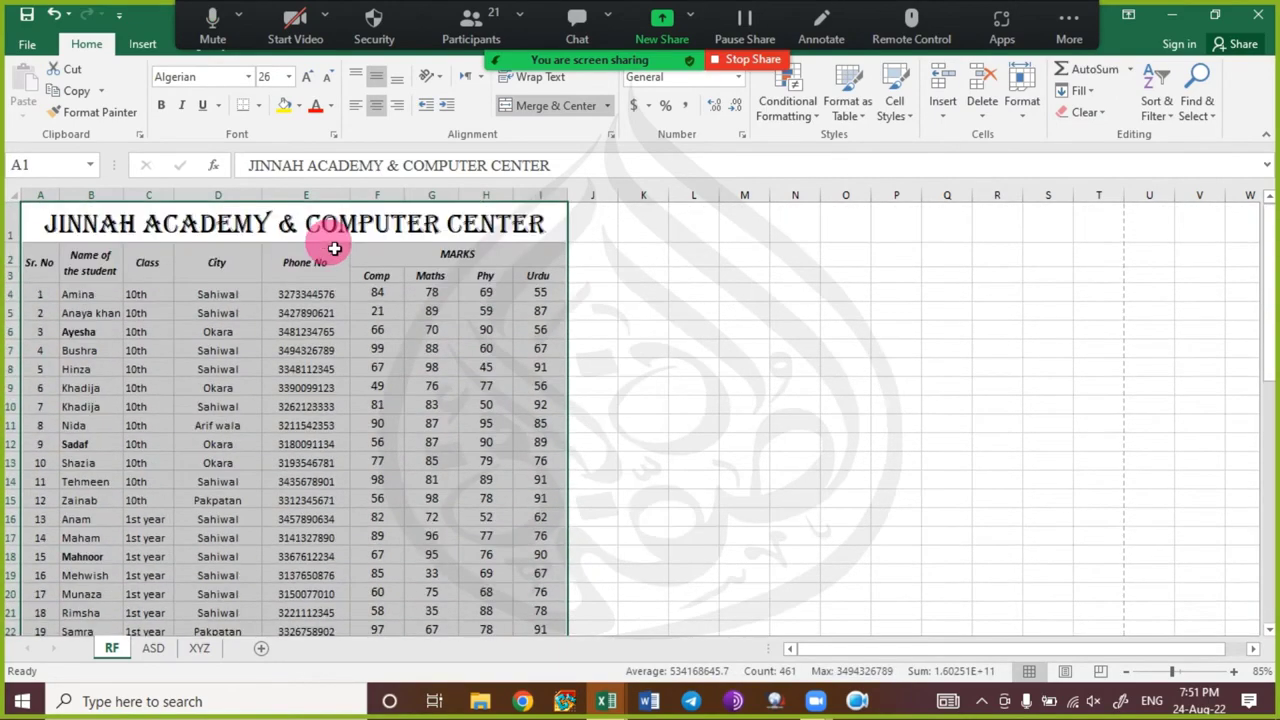
{"action": "key", "text": "ctrl+1"}
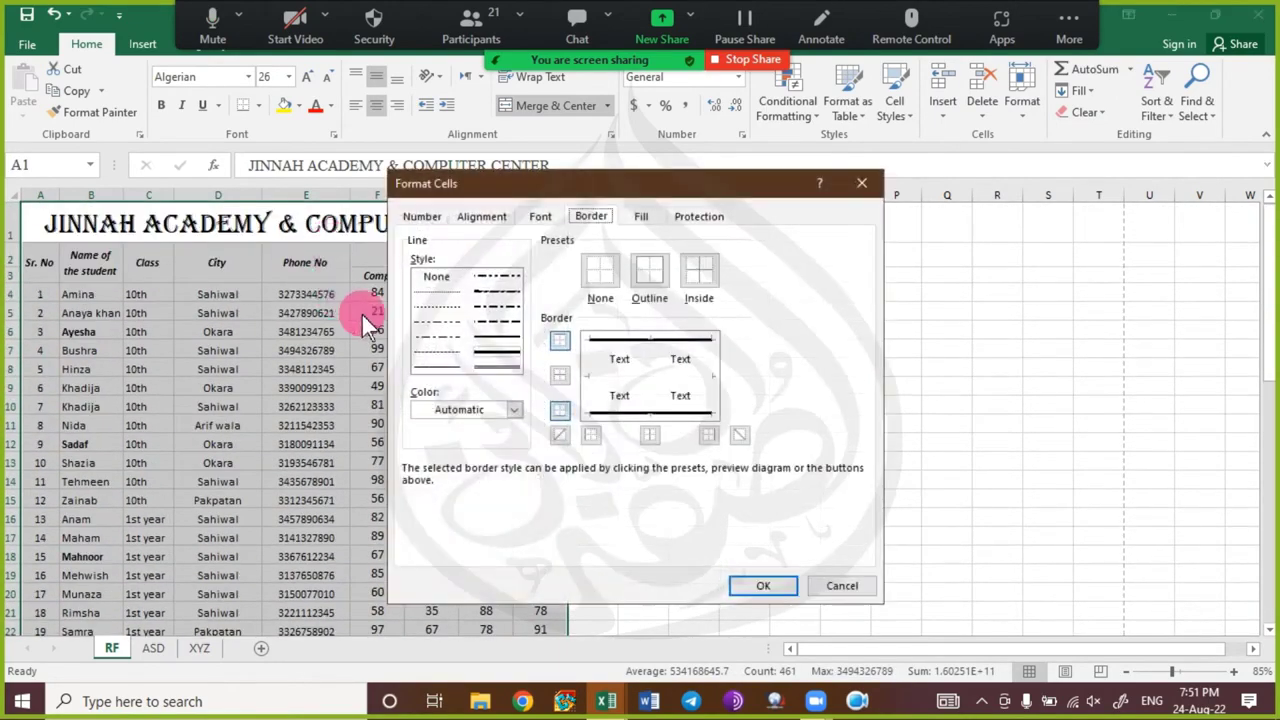
{"action": "left_click", "coordinate": [648, 278]}
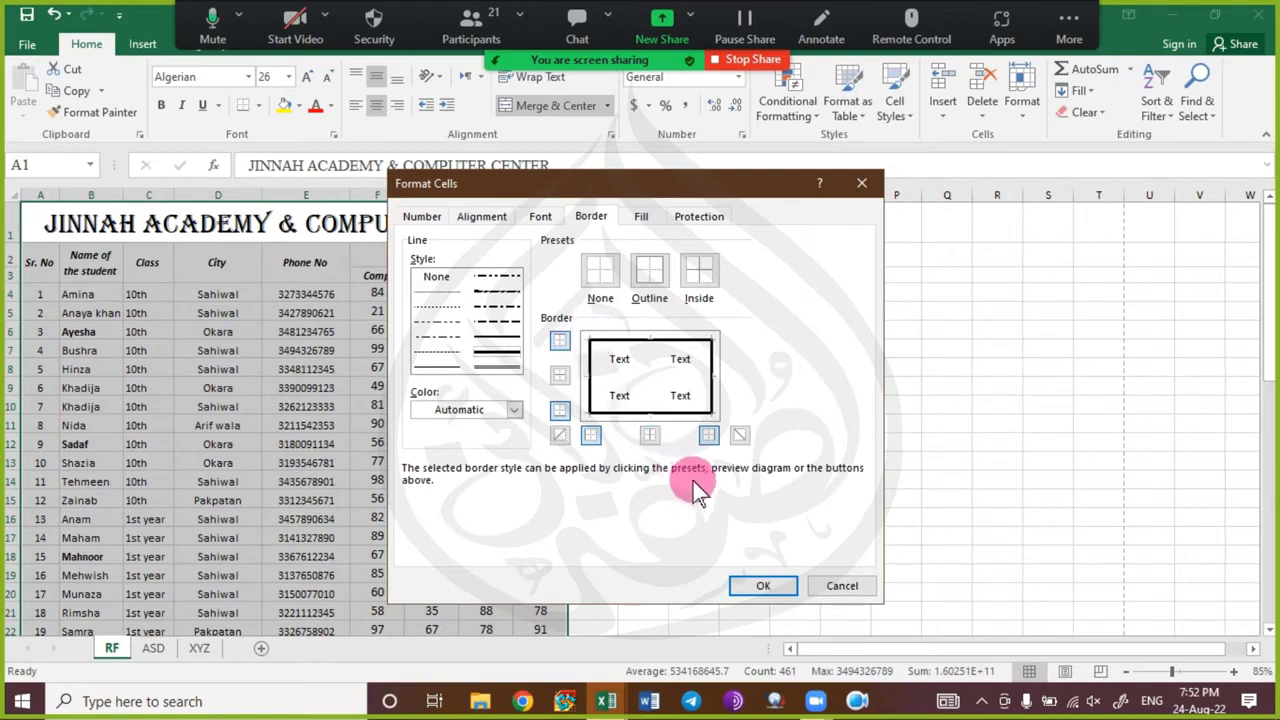
{"action": "left_click", "coordinate": [758, 585]}
{"action": "left_click", "coordinate": [355, 390]}
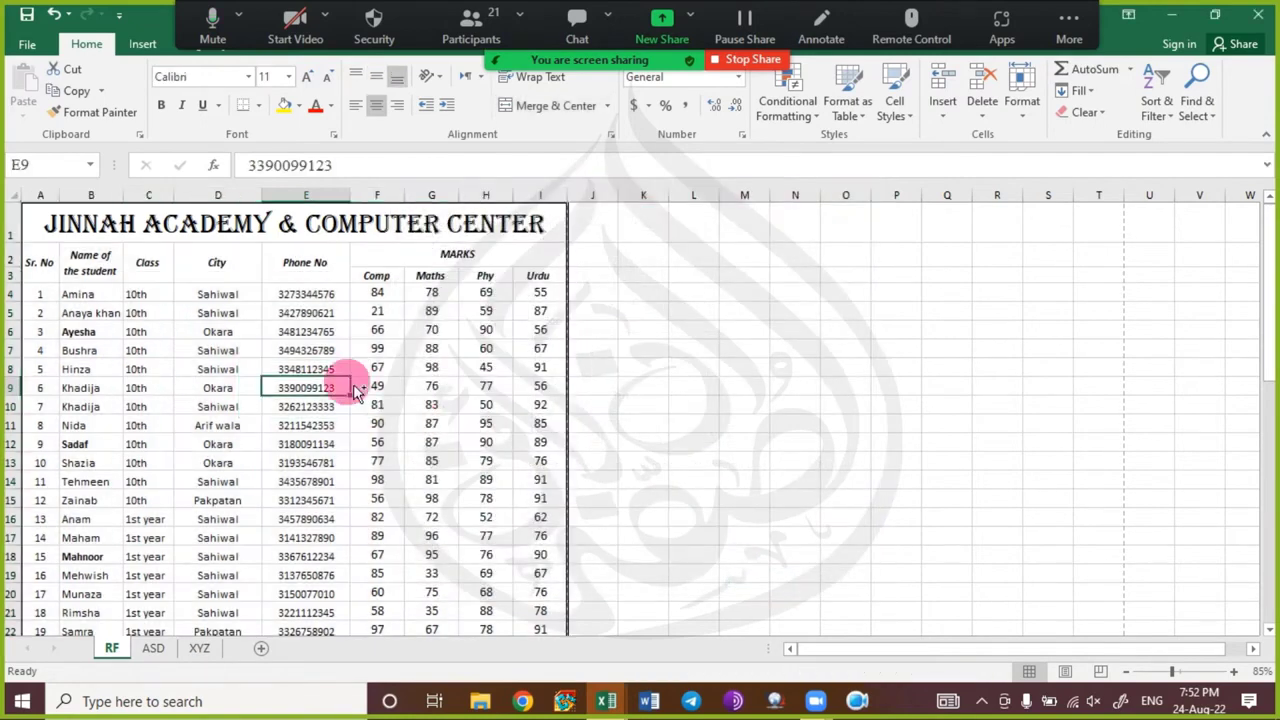
{"action": "key", "text": "ctrl+p"}
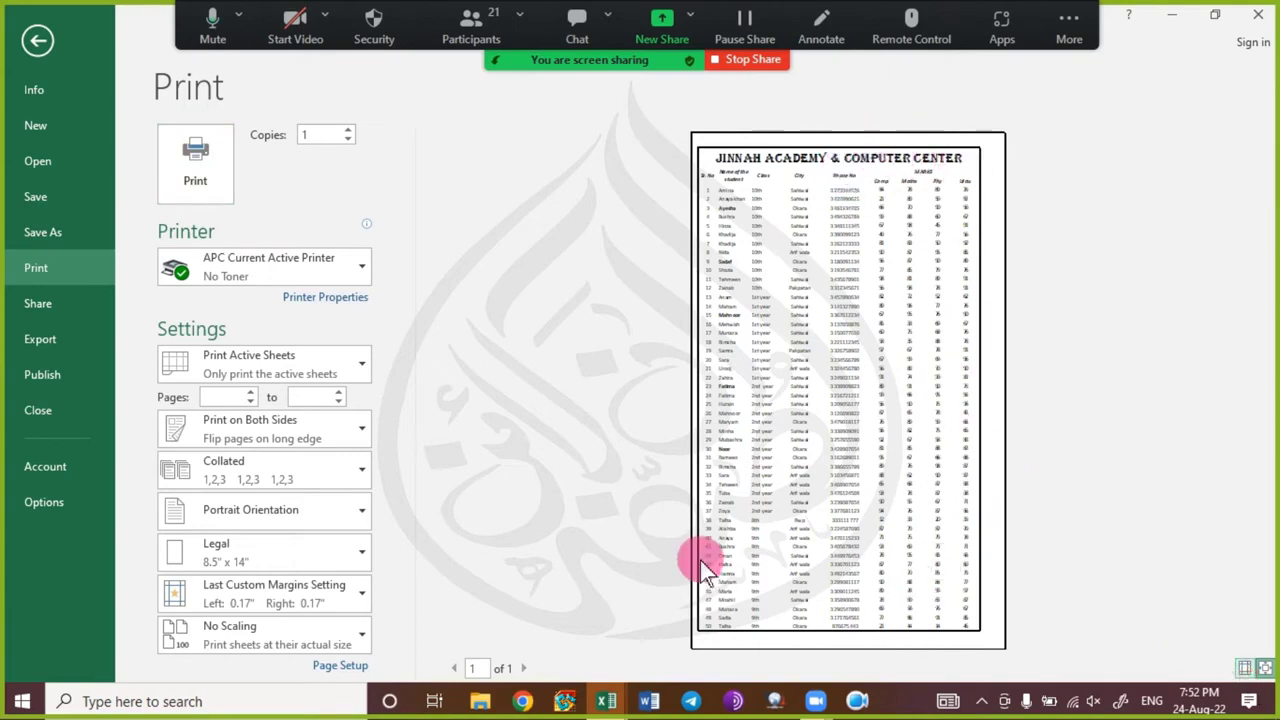
{"action": "key", "text": "Escape"}
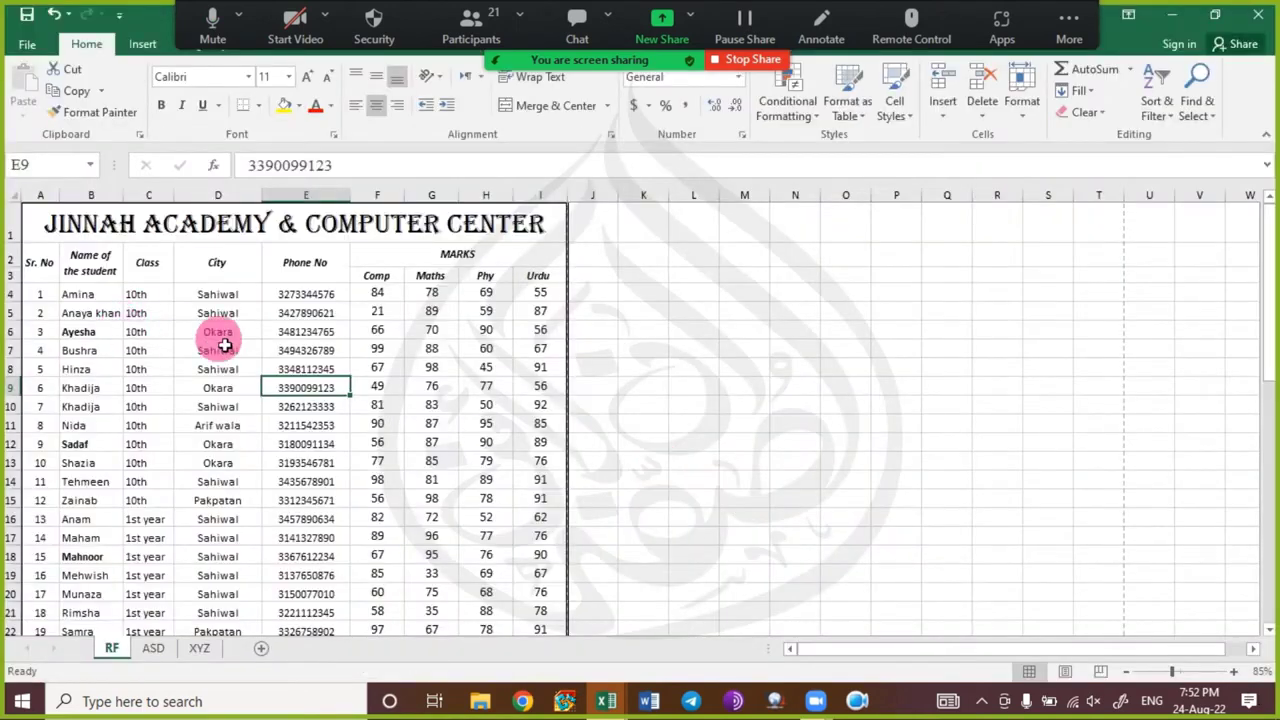
- Add thin inside borders to all cells of the table A1:I53
{"action": "left_click", "coordinate": [170, 238]}
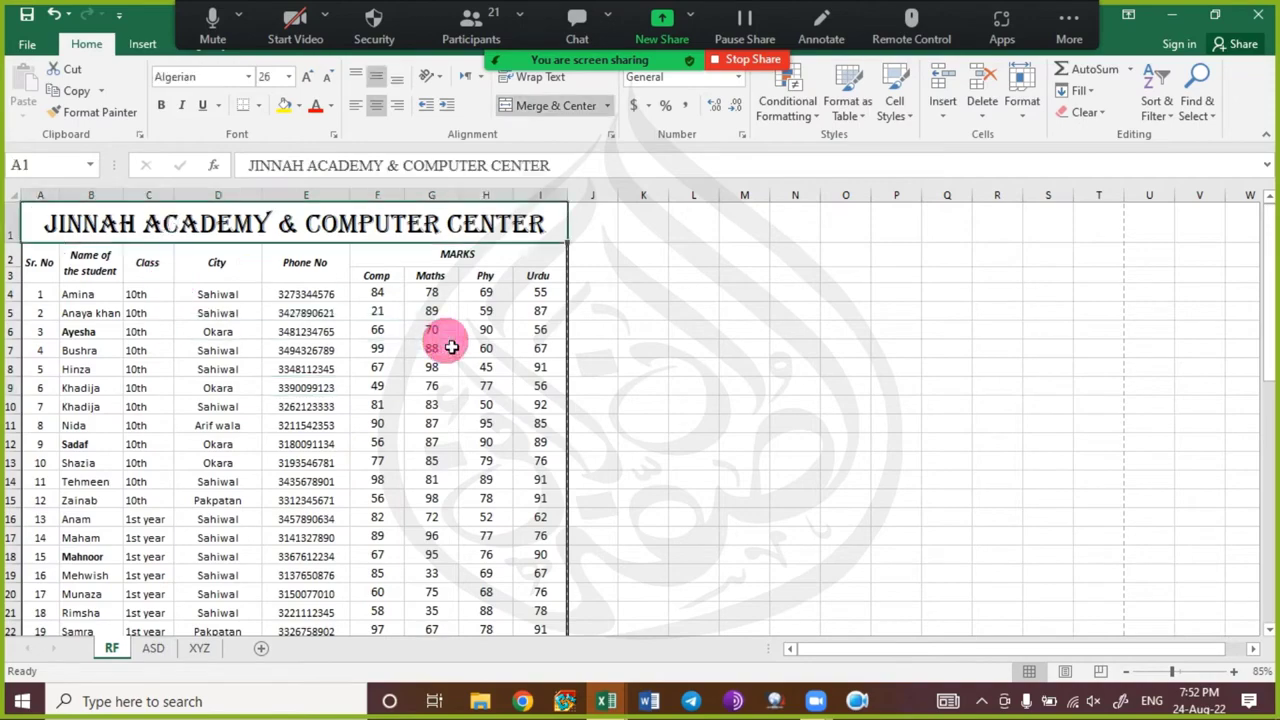
{"action": "key", "text": "shift+Down"}
{"action": "key", "text": "shift+Down"}
{"action": "key", "text": "shift+Down"}
{"action": "key", "text": "ctrl+shift+Down"}
{"action": "scroll", "coordinate": [451, 346], "scroll_direction": "up", "scroll_amount": 10}
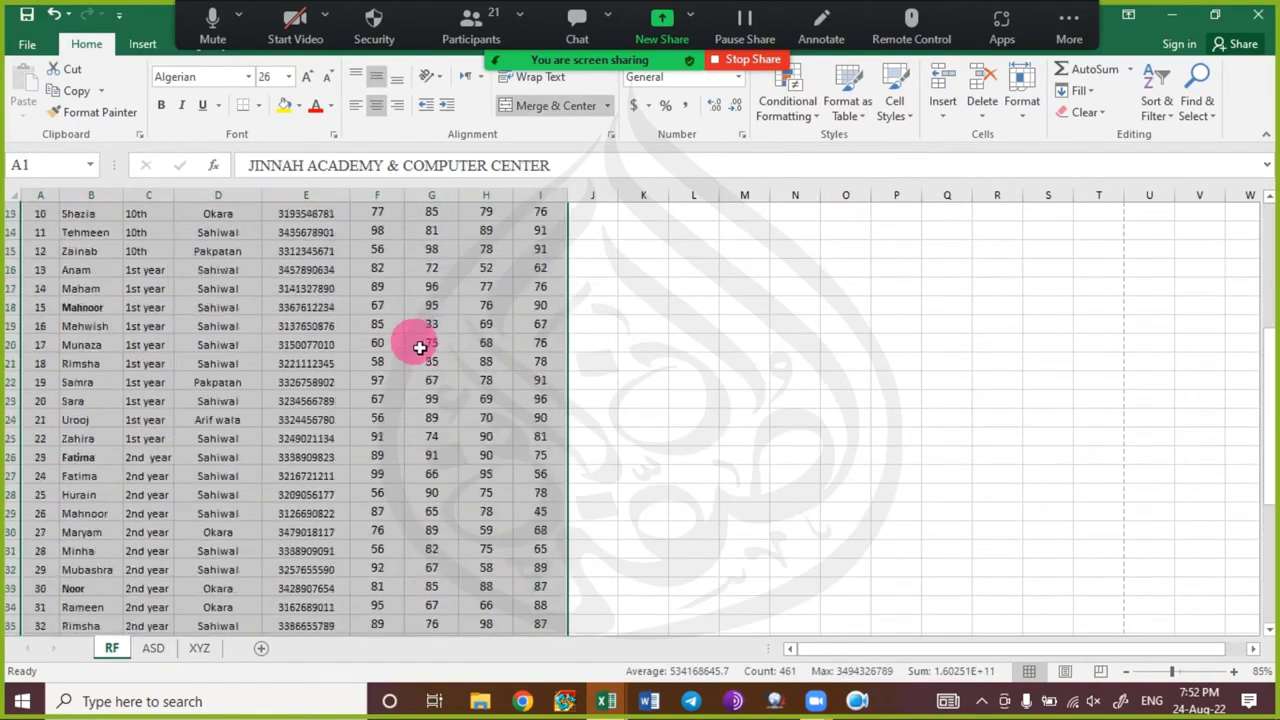
{"action": "key", "text": "ctrl+1"}
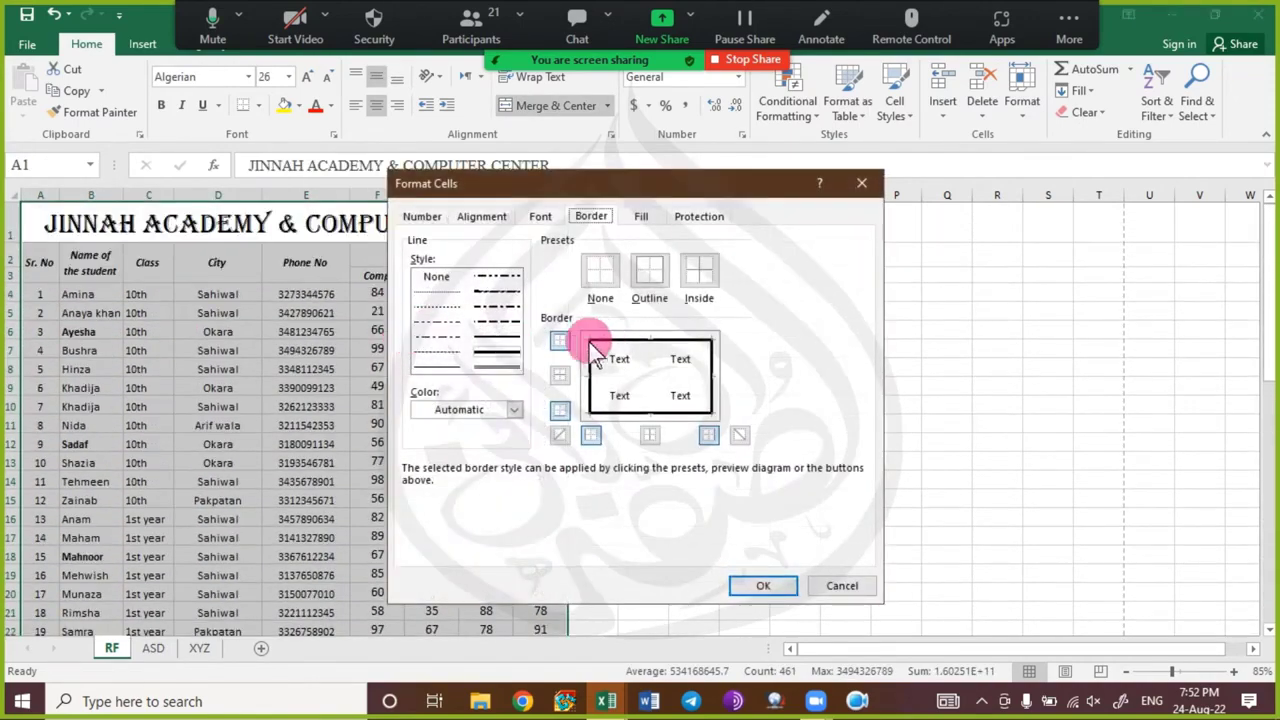
{"action": "left_click", "coordinate": [701, 270]}
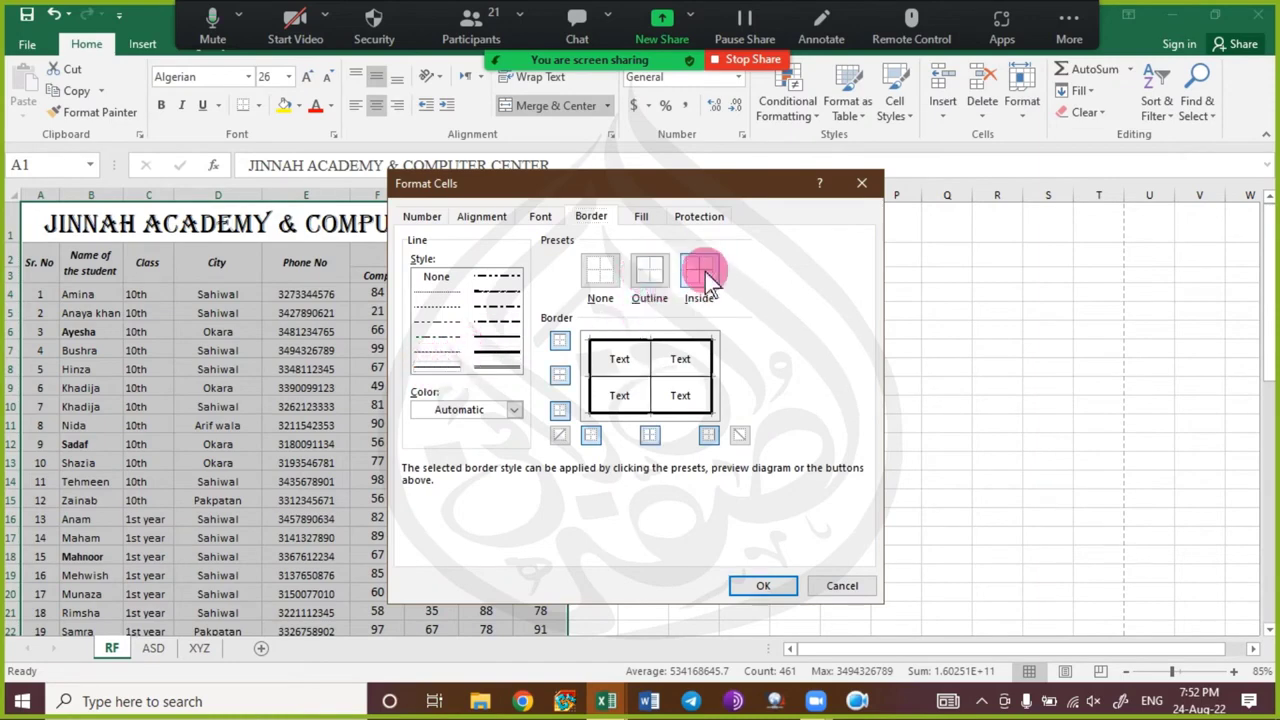
{"action": "left_click", "coordinate": [729, 595]}
{"action": "left_click", "coordinate": [306, 481]}
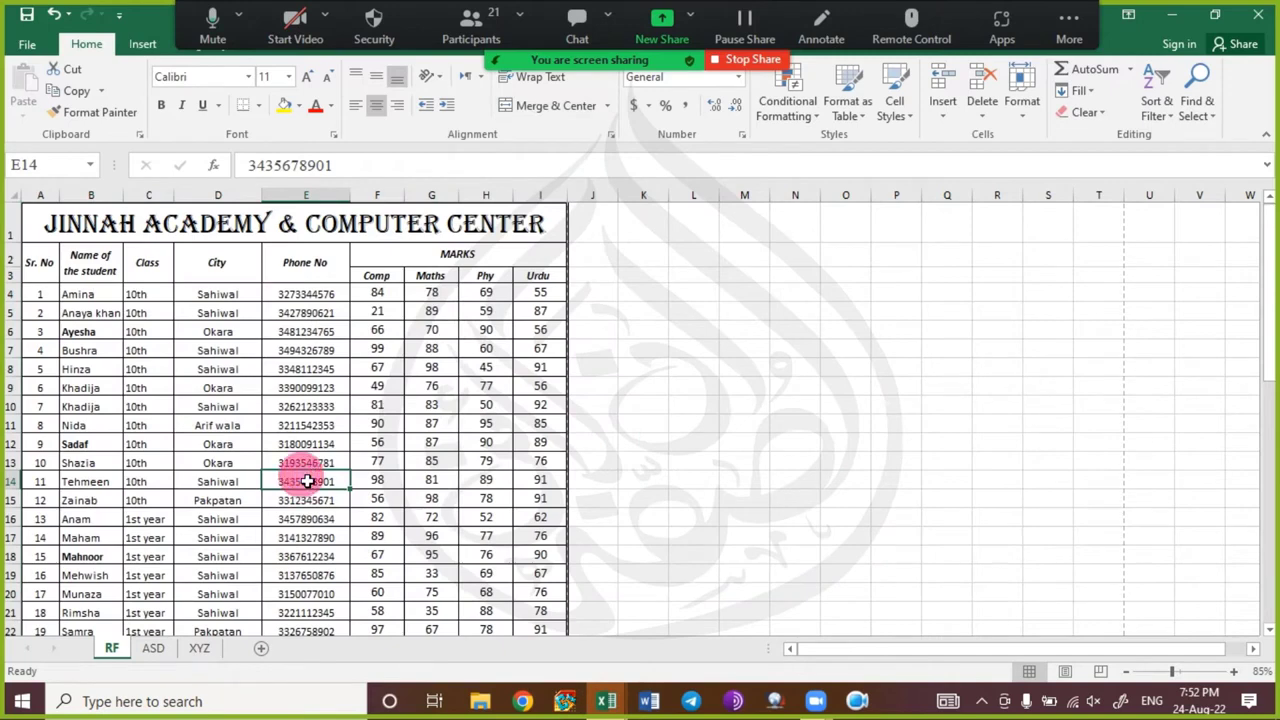
- Examine the fully bordered table at enlarged size in the print preview, from the title down through the student rows
{"action": "key", "text": "ctrl+p"}
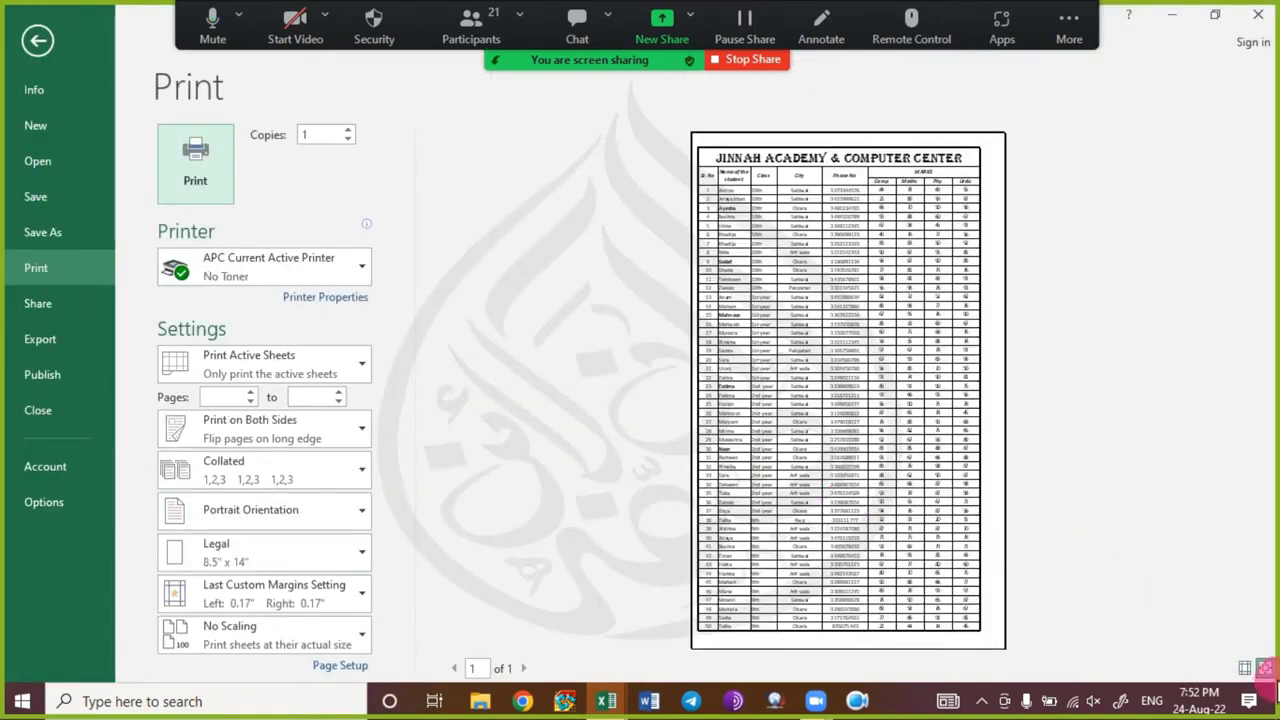
{"action": "left_click", "coordinate": [1265, 668]}
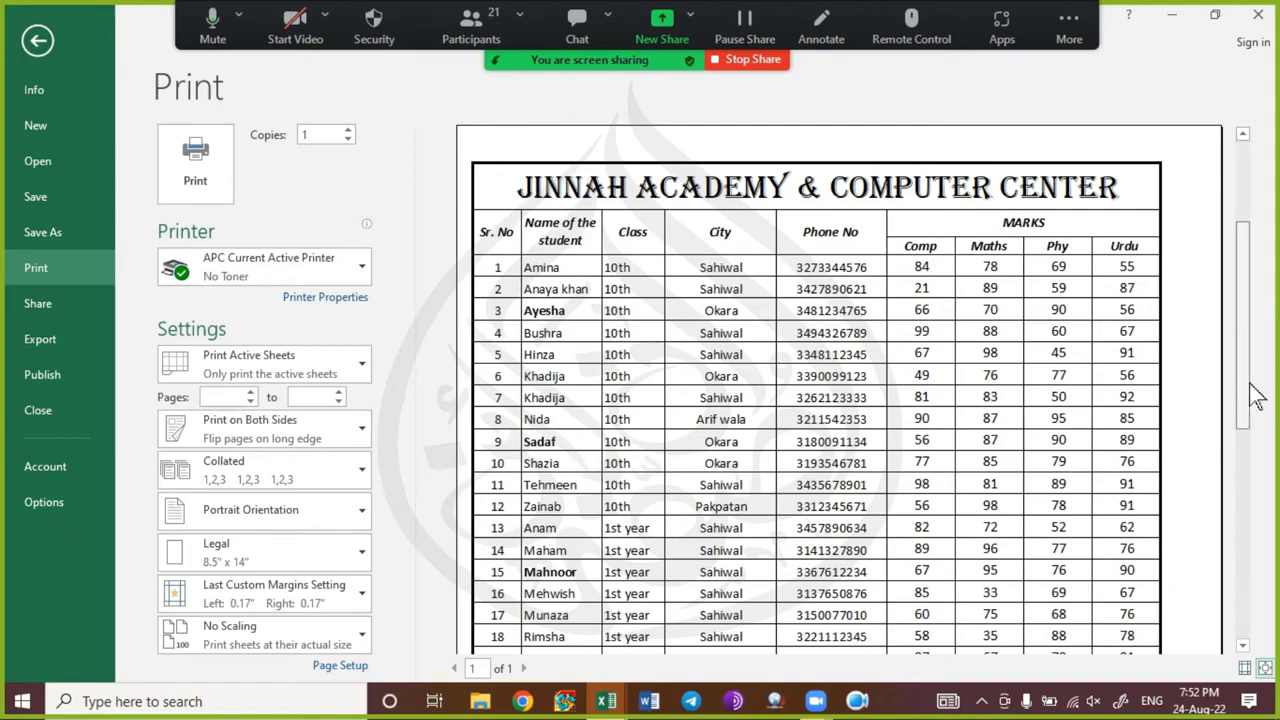
{"action": "scroll", "coordinate": [1257, 394], "scroll_direction": "down", "scroll_amount": 3}
{"action": "left_click_drag", "start_coordinate": [1243, 385], "coordinate": [1243, 485]}
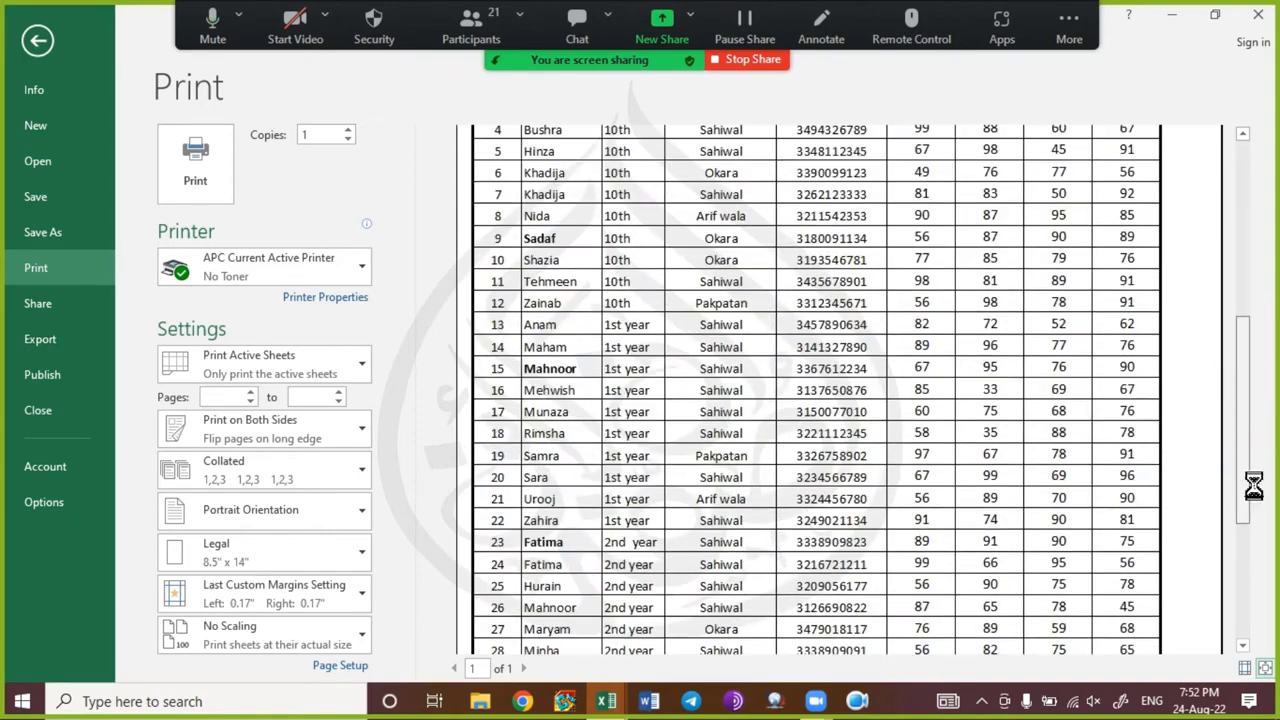
- Replace the existing borders of the table A1:I53 with only inside vertical lines in a thin solid style
{"action": "key", "text": "Escape"}
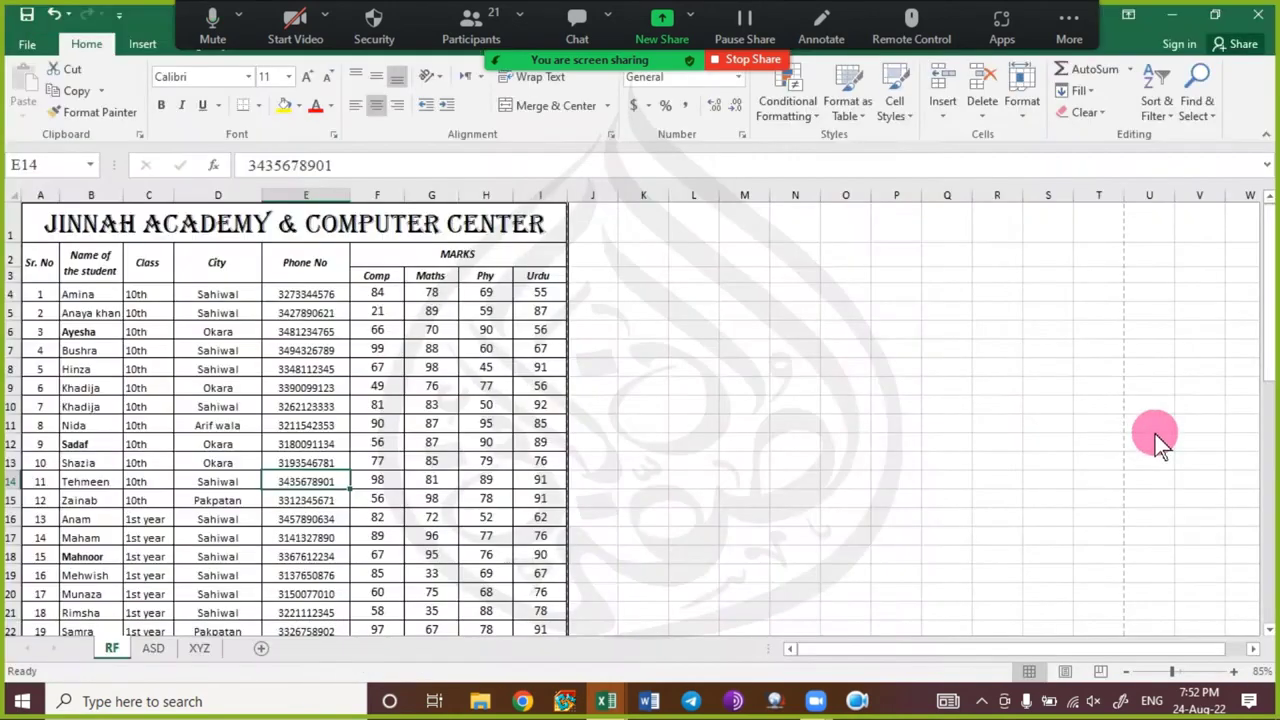
{"action": "left_click", "coordinate": [235, 370]}
{"action": "left_click_drag", "start_coordinate": [237, 224], "coordinate": [275, 270]}
{"action": "key", "text": "shift+Down"}
{"action": "key", "text": "ctrl+shift+Down"}
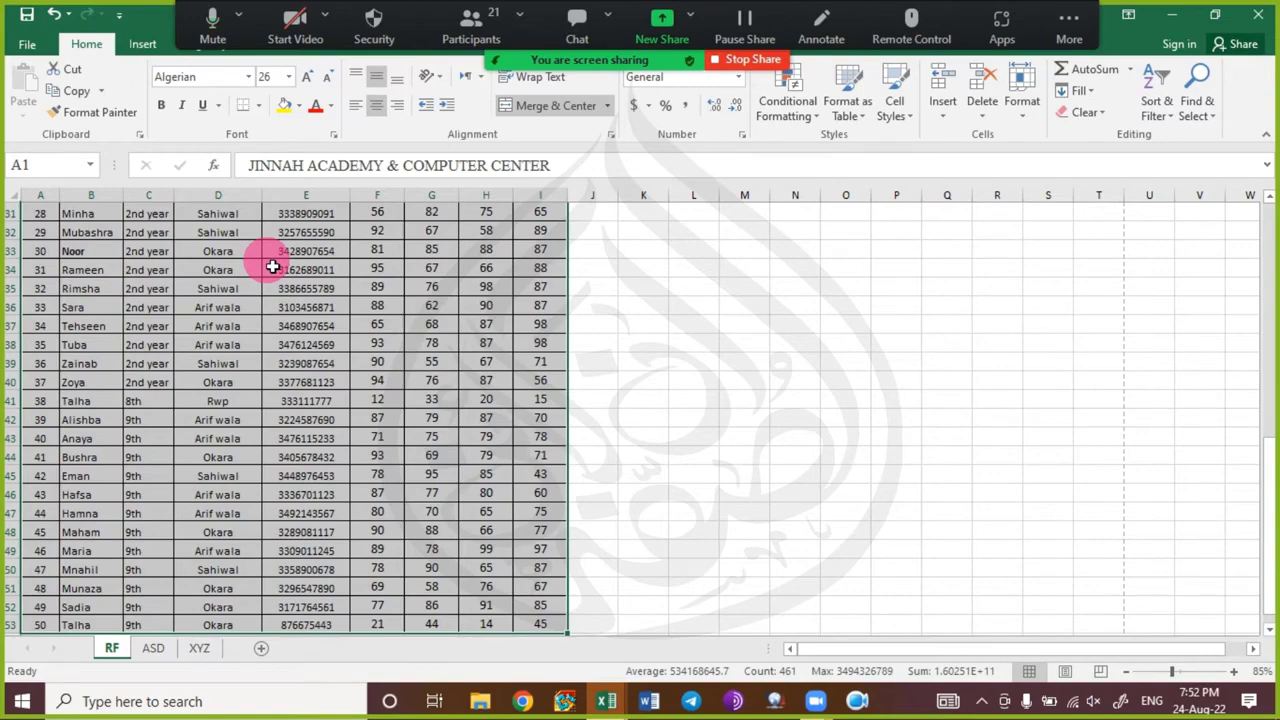
{"action": "key", "text": "ctrl+1"}
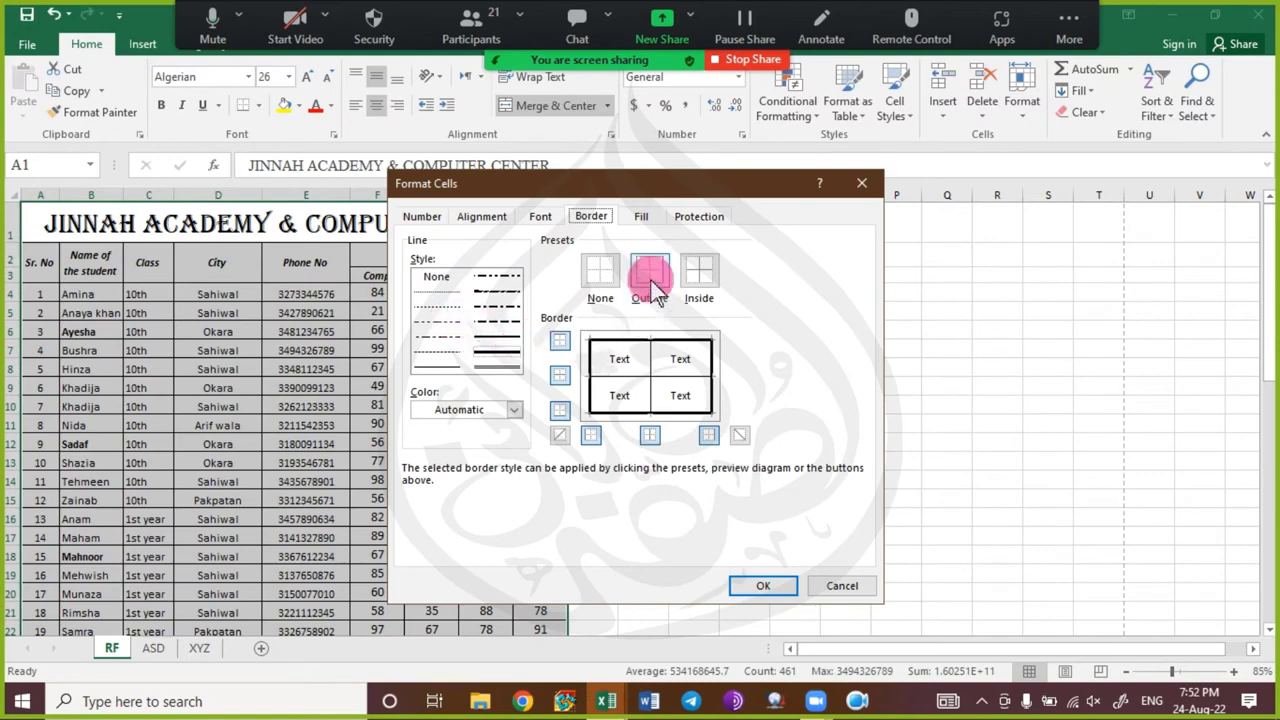
{"action": "left_click", "coordinate": [597, 272]}
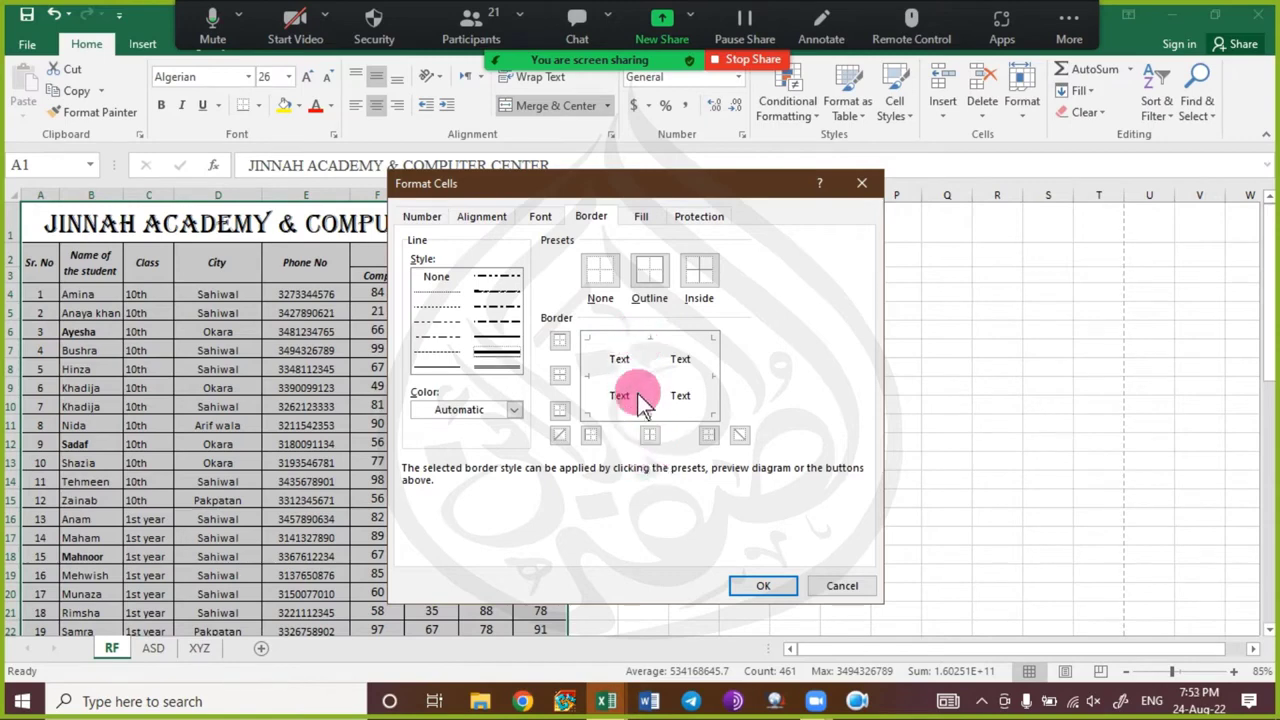
{"action": "left_click", "coordinate": [450, 371]}
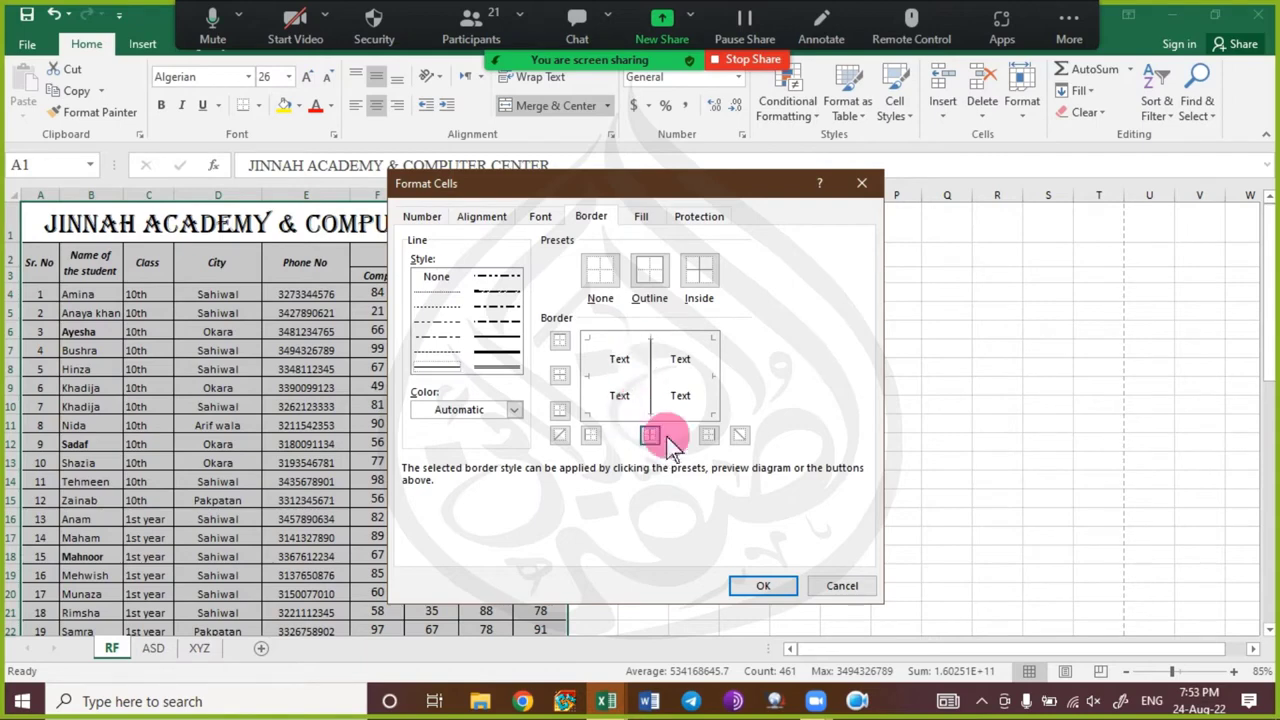
{"action": "left_click", "coordinate": [651, 436]}
{"action": "left_click", "coordinate": [748, 586]}
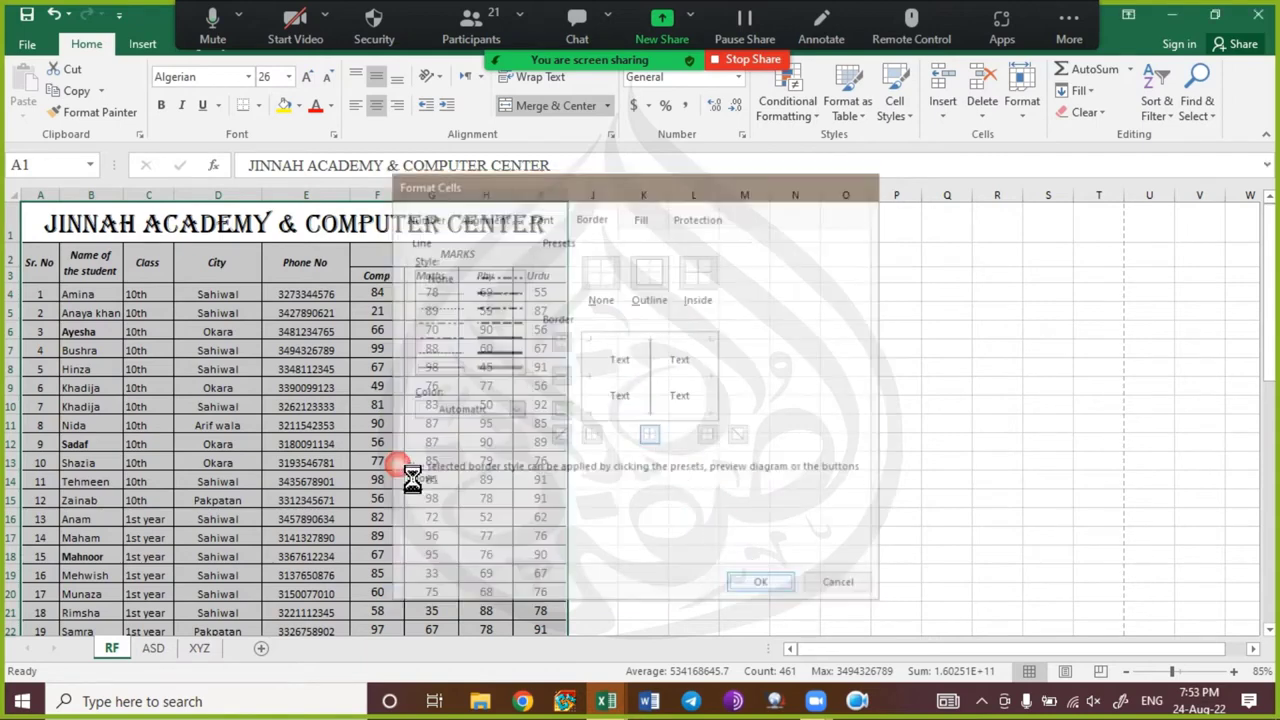
- Check the table's column lines in the print preview, from the title down through the student rows
{"action": "left_click", "coordinate": [277, 444]}
{"action": "key", "text": "ctrl+p"}
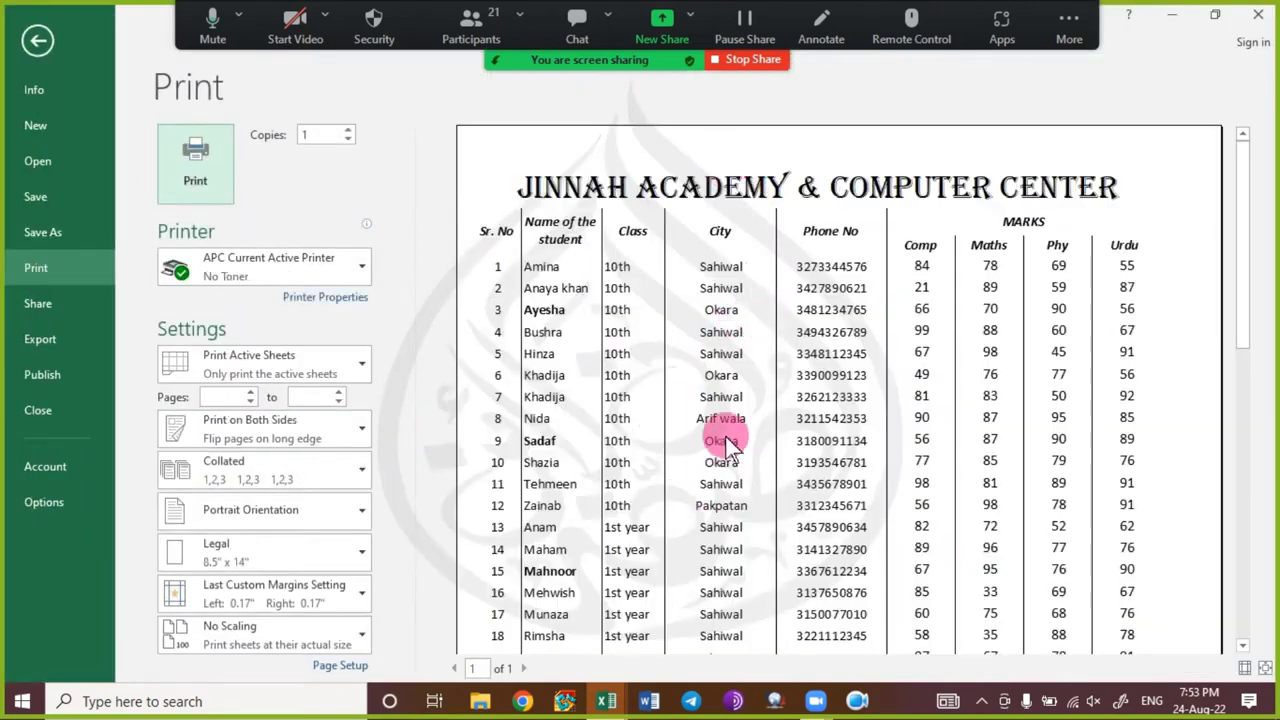
{"action": "left_click", "coordinate": [728, 436]}
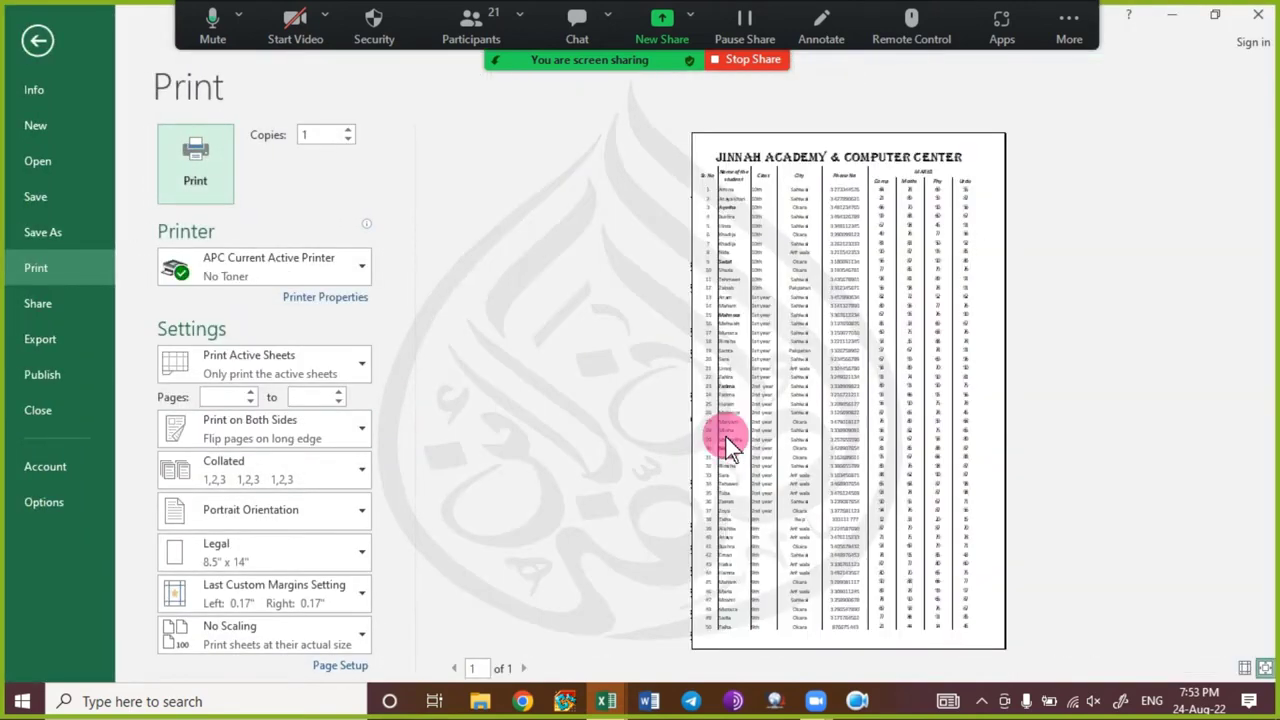
{"action": "left_click", "coordinate": [766, 390]}
{"action": "scroll", "coordinate": [920, 470], "scroll_direction": "down", "scroll_amount": 5}
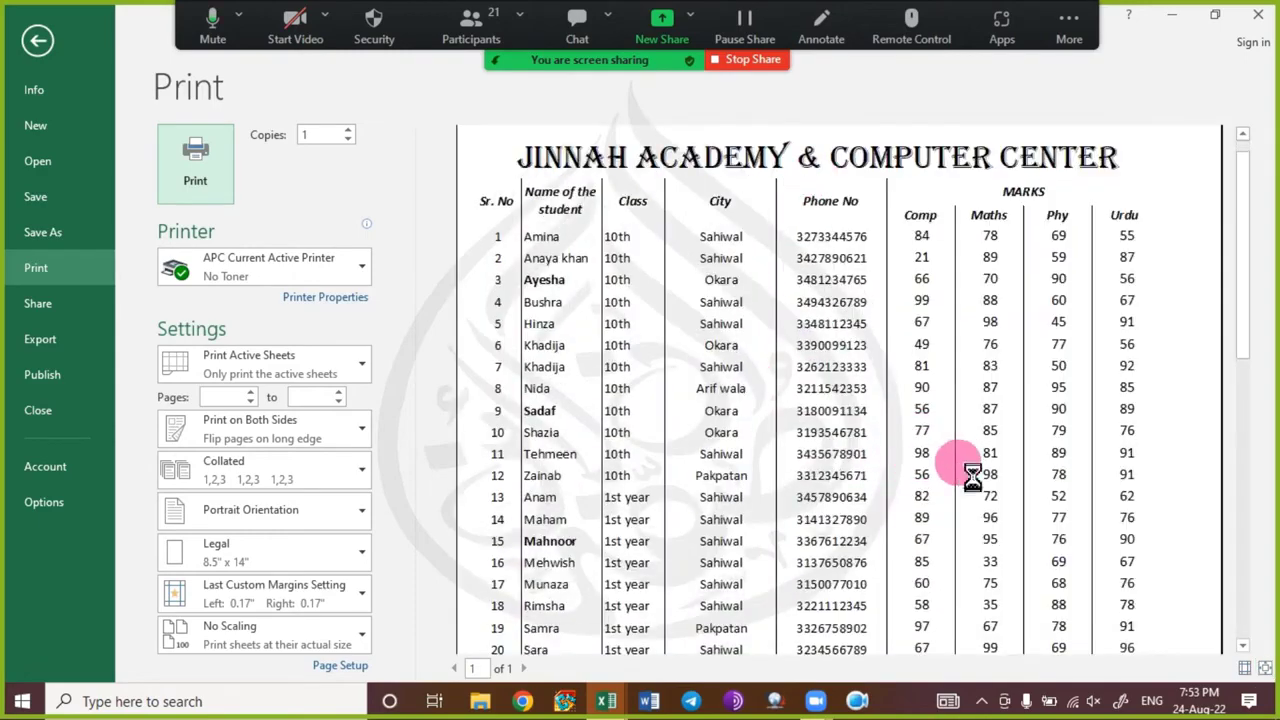
{"action": "scroll", "coordinate": [965, 475], "scroll_direction": "down", "scroll_amount": 7}
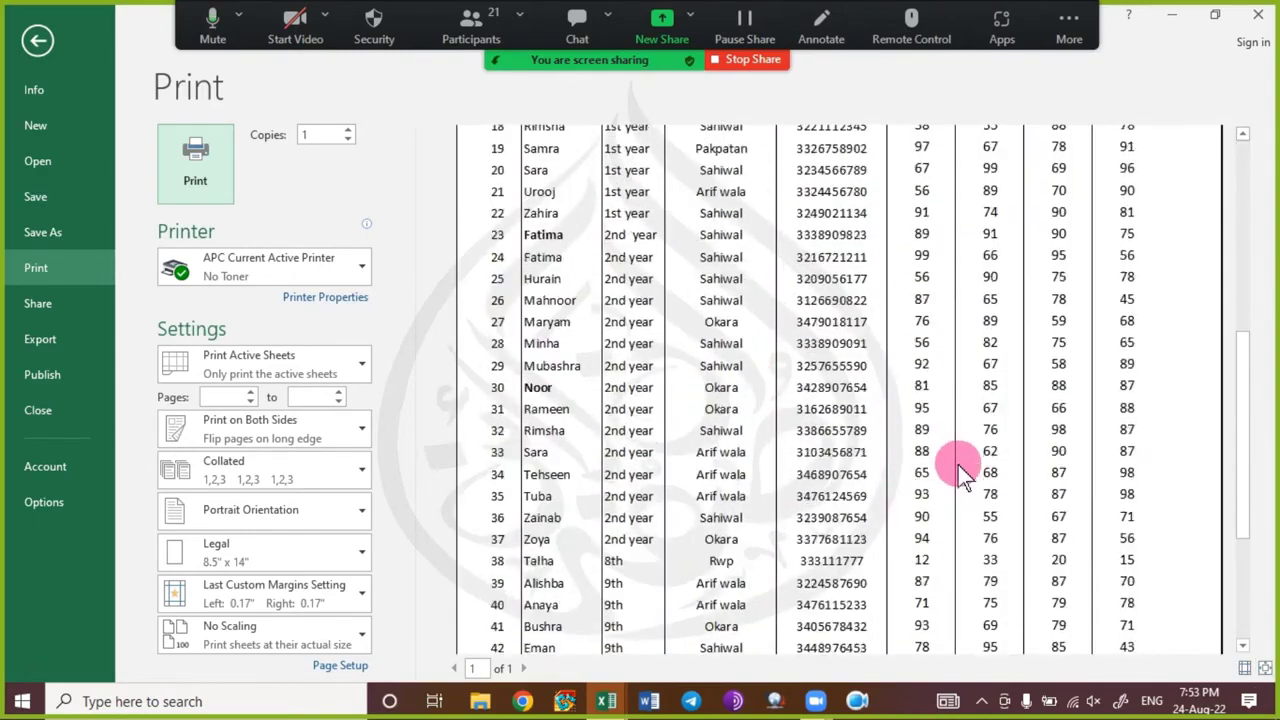
{"action": "key", "text": "Escape"}
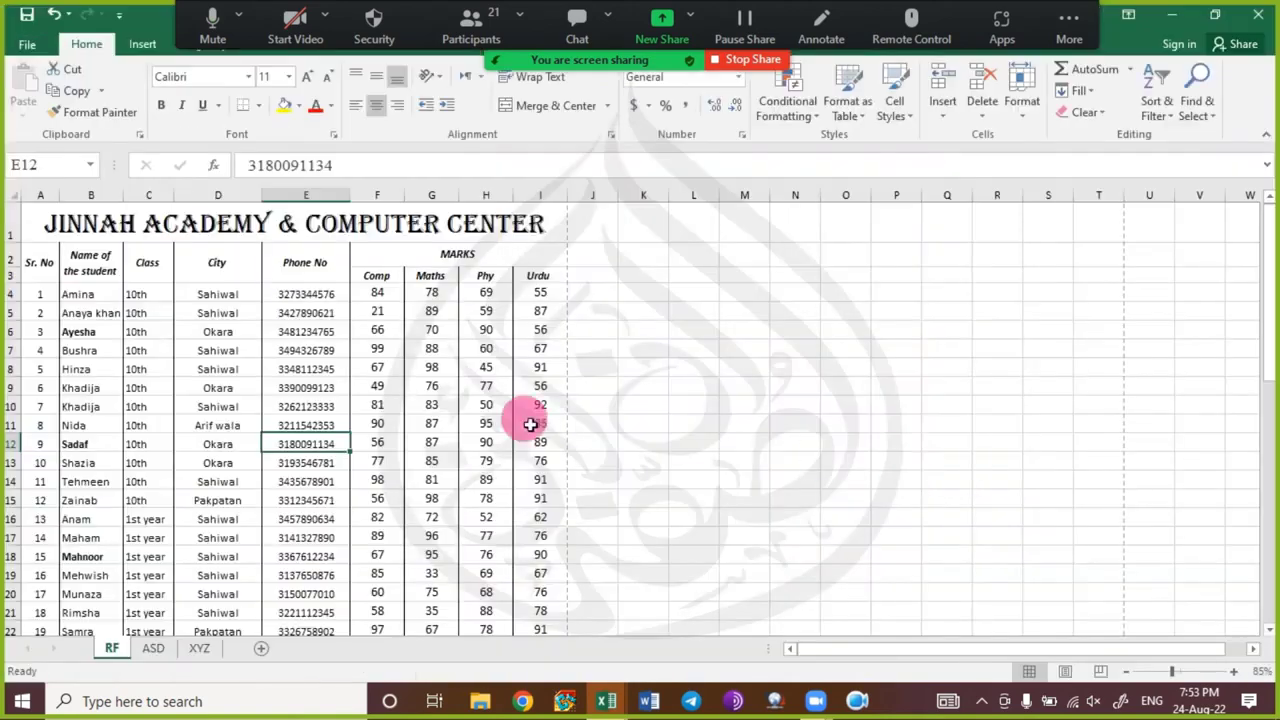
- Remove all borders from the table A1:I53
{"action": "left_click", "coordinate": [186, 228]}
{"action": "key", "text": "shift+Down"}
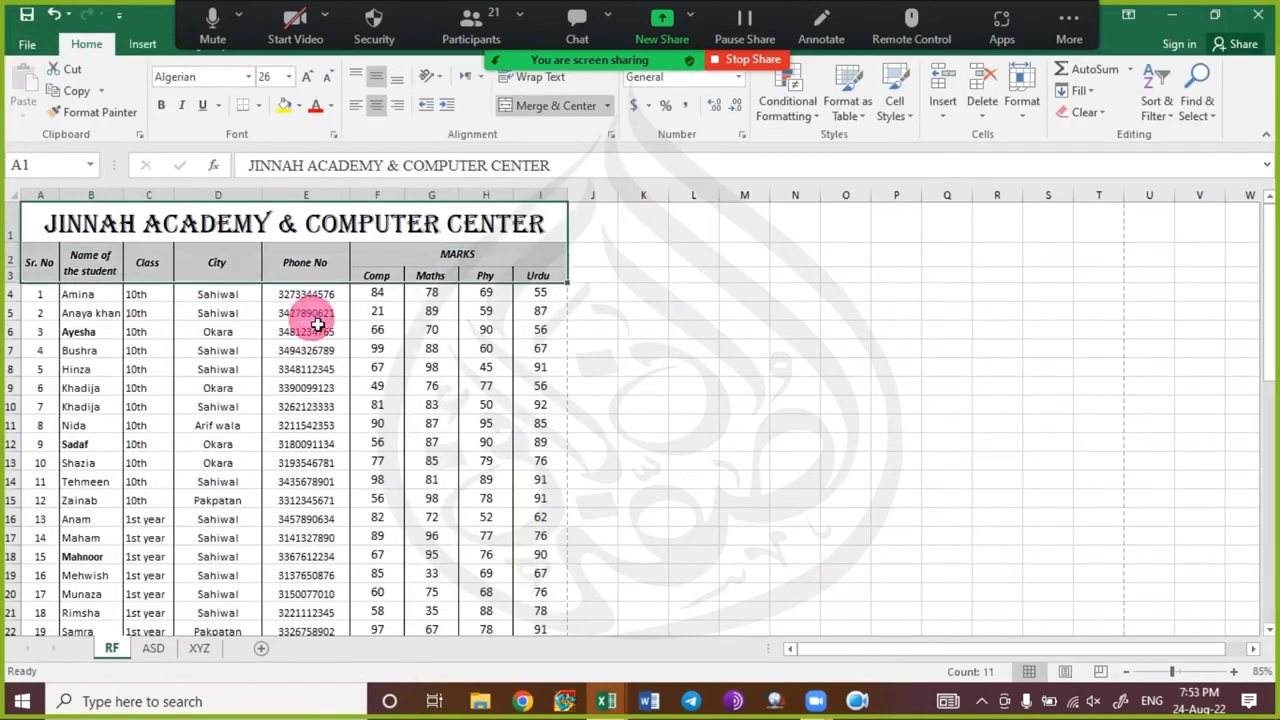
{"action": "key", "text": "shift+Down"}
{"action": "key", "text": "ctrl+shift+Down"}
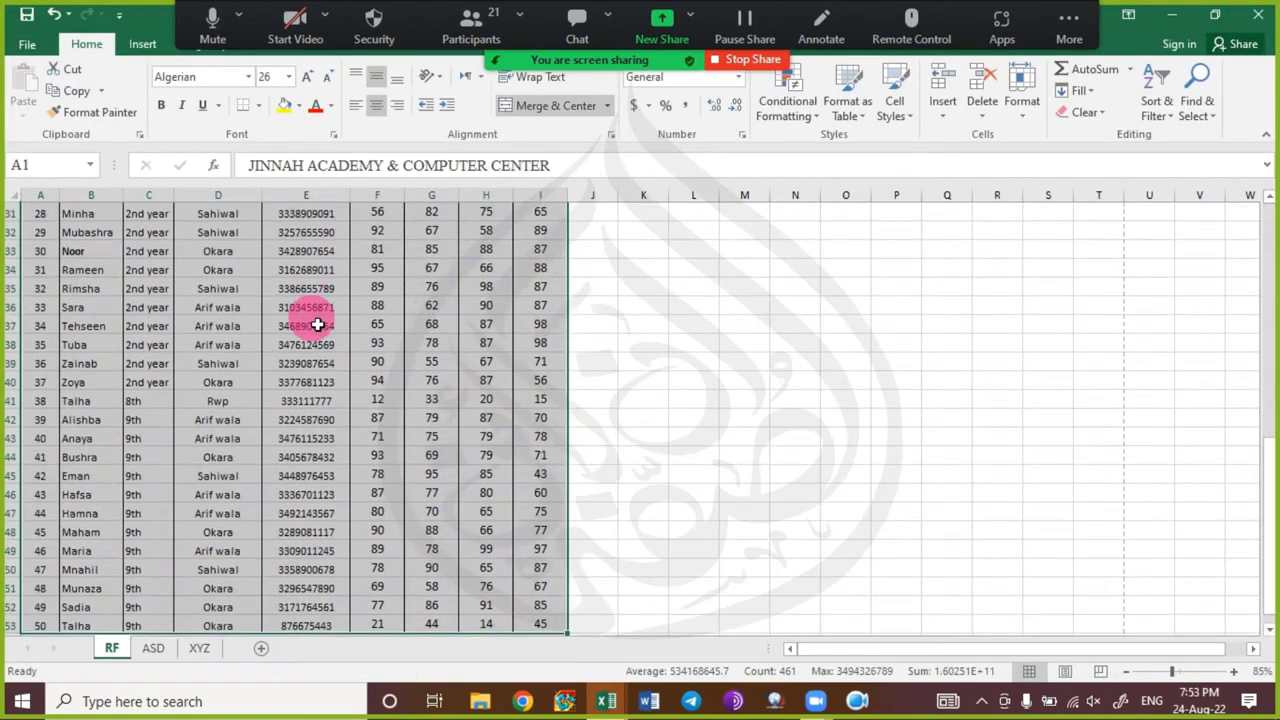
{"action": "key", "text": "ctrl+1"}
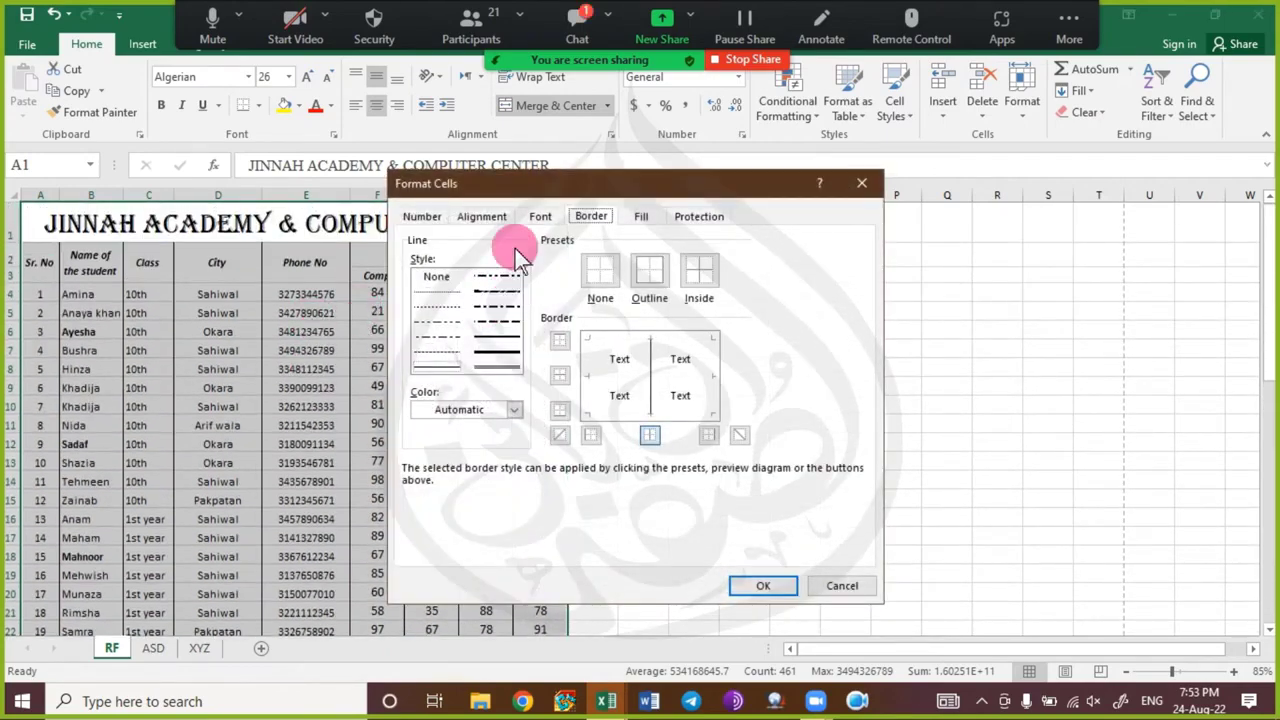
{"action": "left_click", "coordinate": [840, 589]}
{"action": "key", "text": "ctrl+1"}
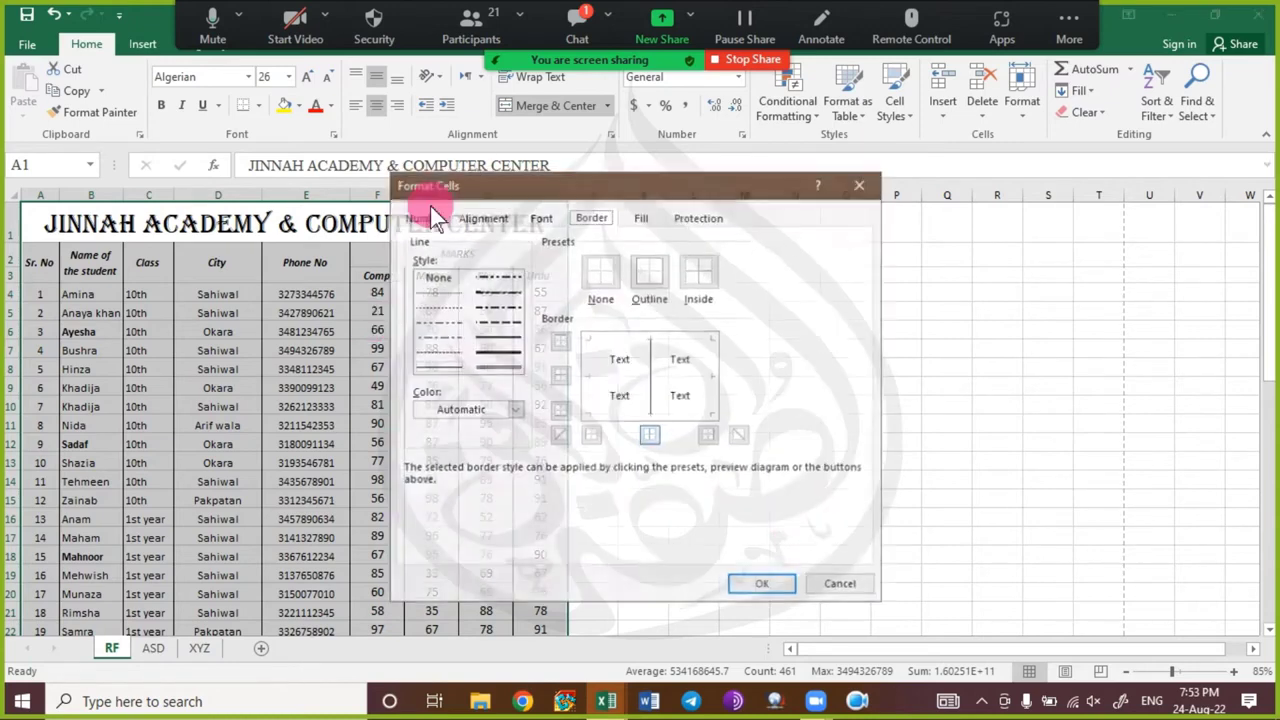
{"action": "left_click", "coordinate": [699, 268]}
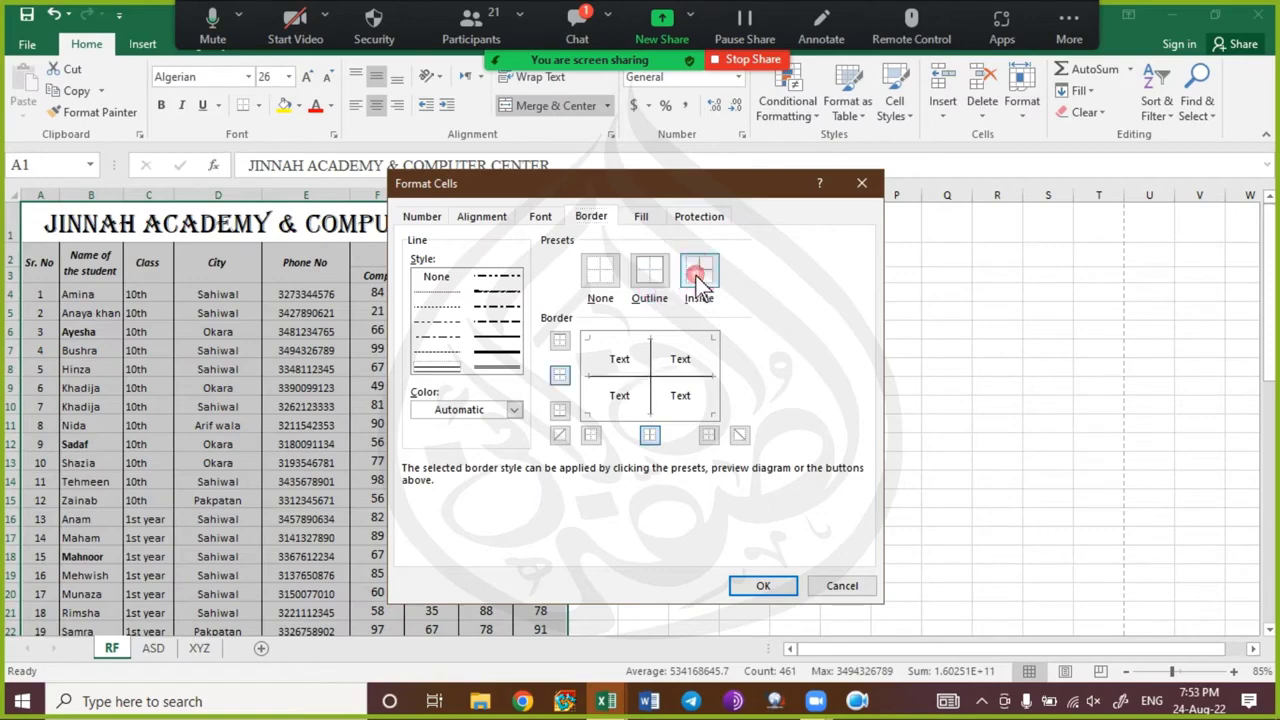
{"action": "left_click", "coordinate": [600, 270]}
{"action": "left_click", "coordinate": [763, 585]}
{"action": "left_click", "coordinate": [306, 406]}
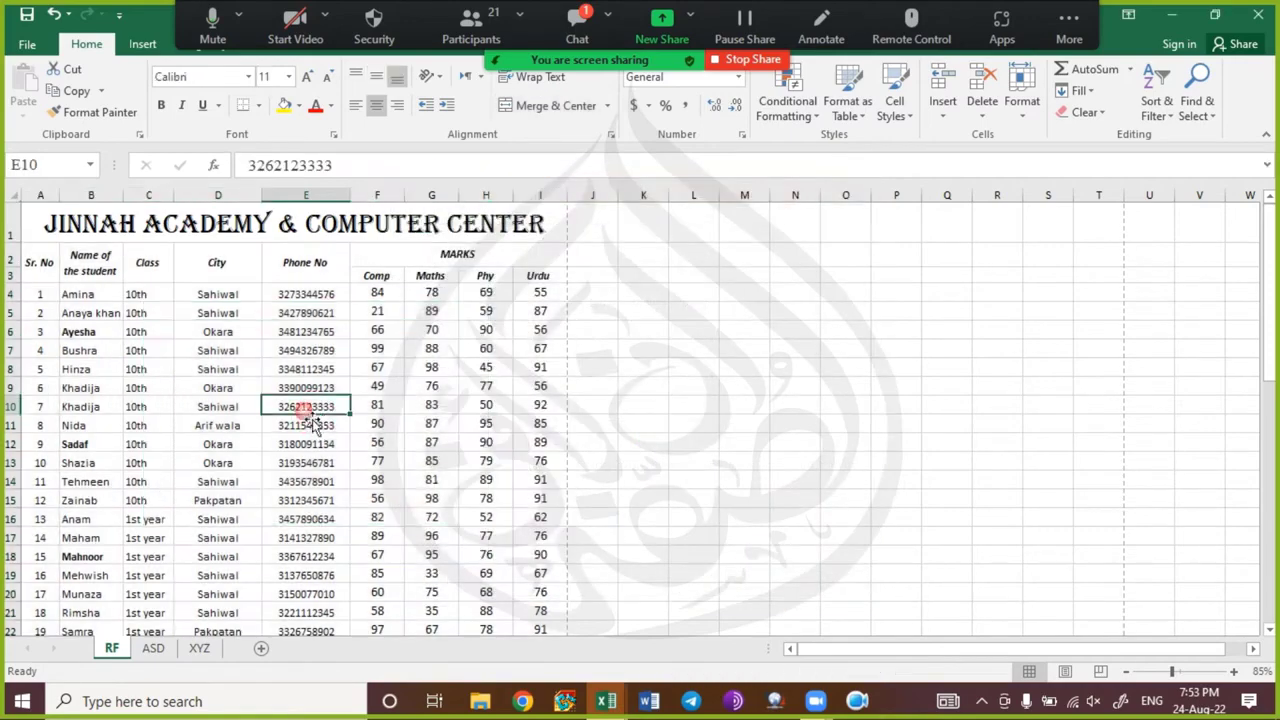
- Apply a thick outline border and double-line inside borders to the cell range C10:G20
{"action": "scroll", "coordinate": [210, 387], "scroll_direction": "up", "scroll_amount": 2, "text": "ctrl"}
{"action": "scroll", "coordinate": [206, 386], "scroll_direction": "down", "scroll_amount": 2}
{"action": "left_click_drag", "start_coordinate": [168, 315], "coordinate": [478, 535]}
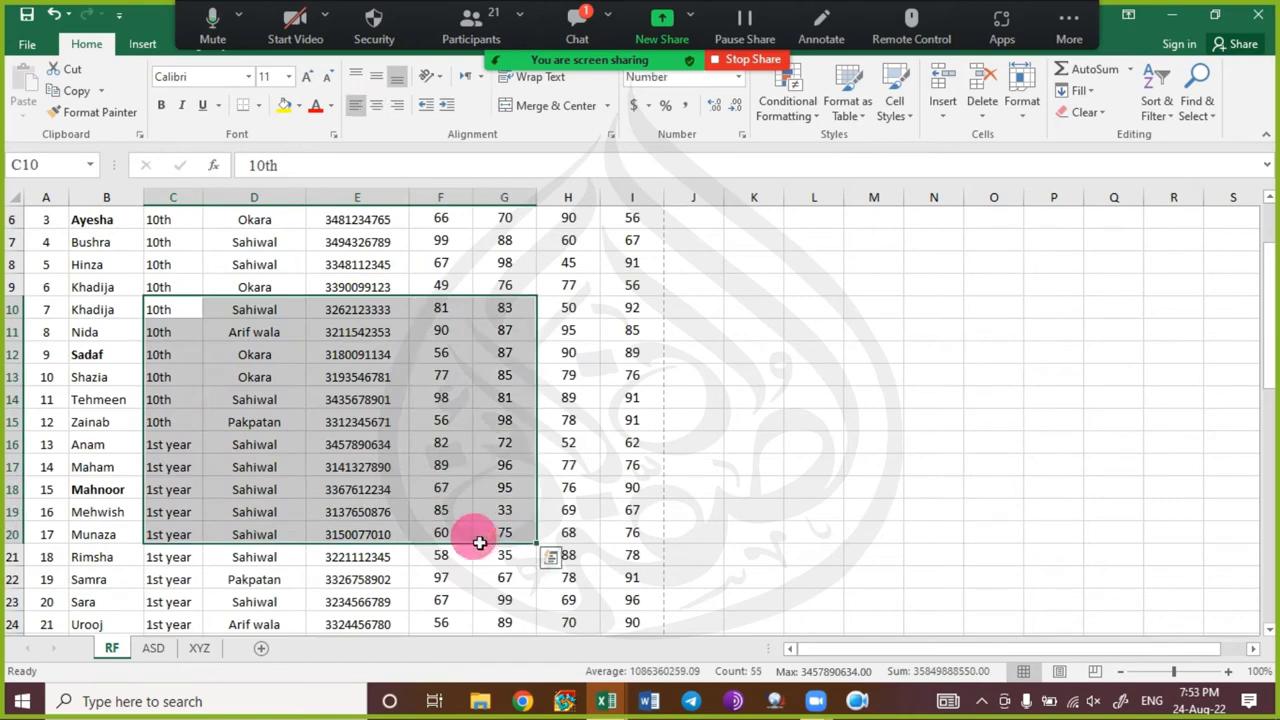
{"action": "key", "text": "ctrl+1"}
{"action": "left_click", "coordinate": [592, 216]}
{"action": "left_click", "coordinate": [497, 352]}
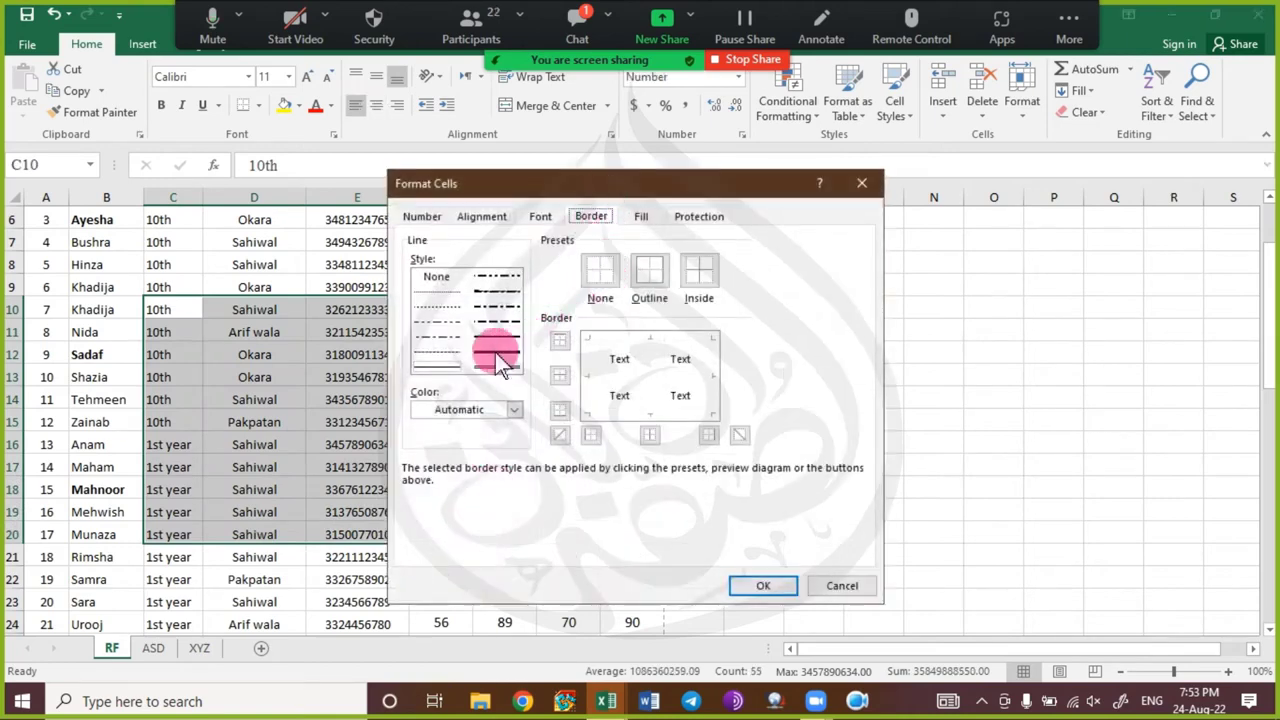
{"action": "left_click", "coordinate": [649, 272]}
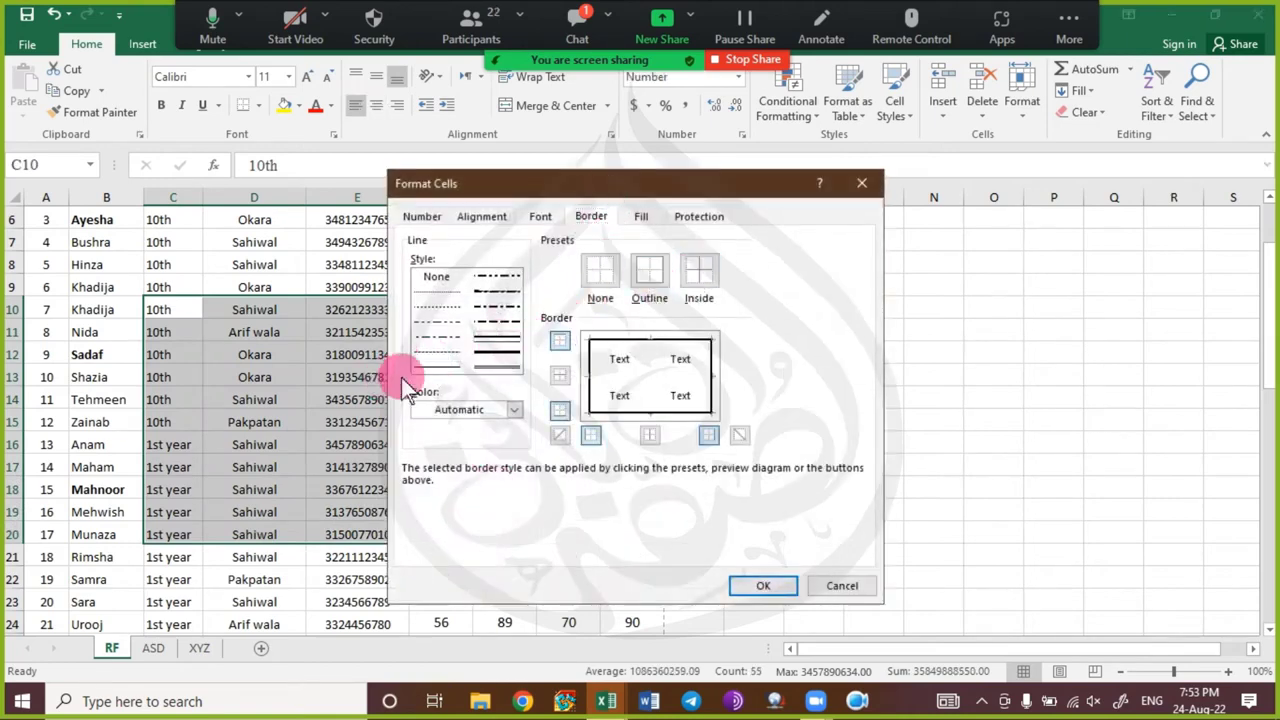
{"action": "left_click", "coordinate": [469, 340]}
{"action": "left_click", "coordinate": [500, 366]}
{"action": "left_click", "coordinate": [699, 270]}
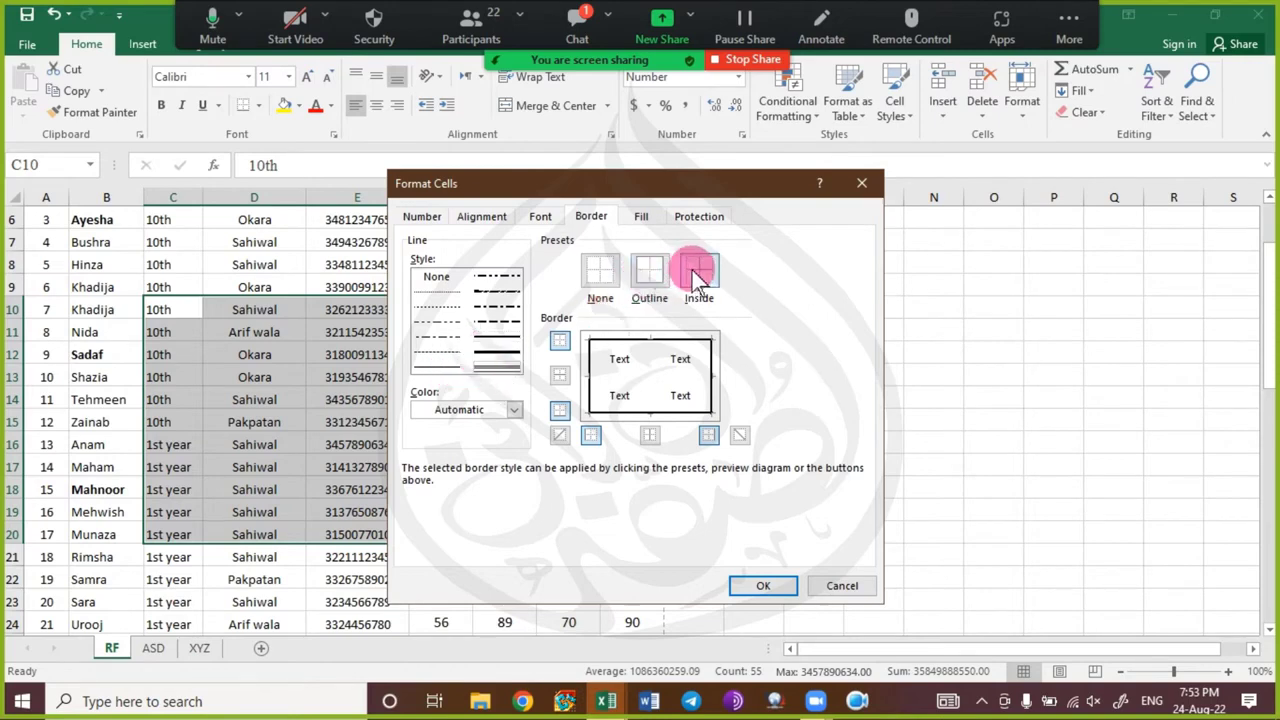
{"action": "left_click", "coordinate": [686, 394]}
{"action": "left_click", "coordinate": [755, 587]}
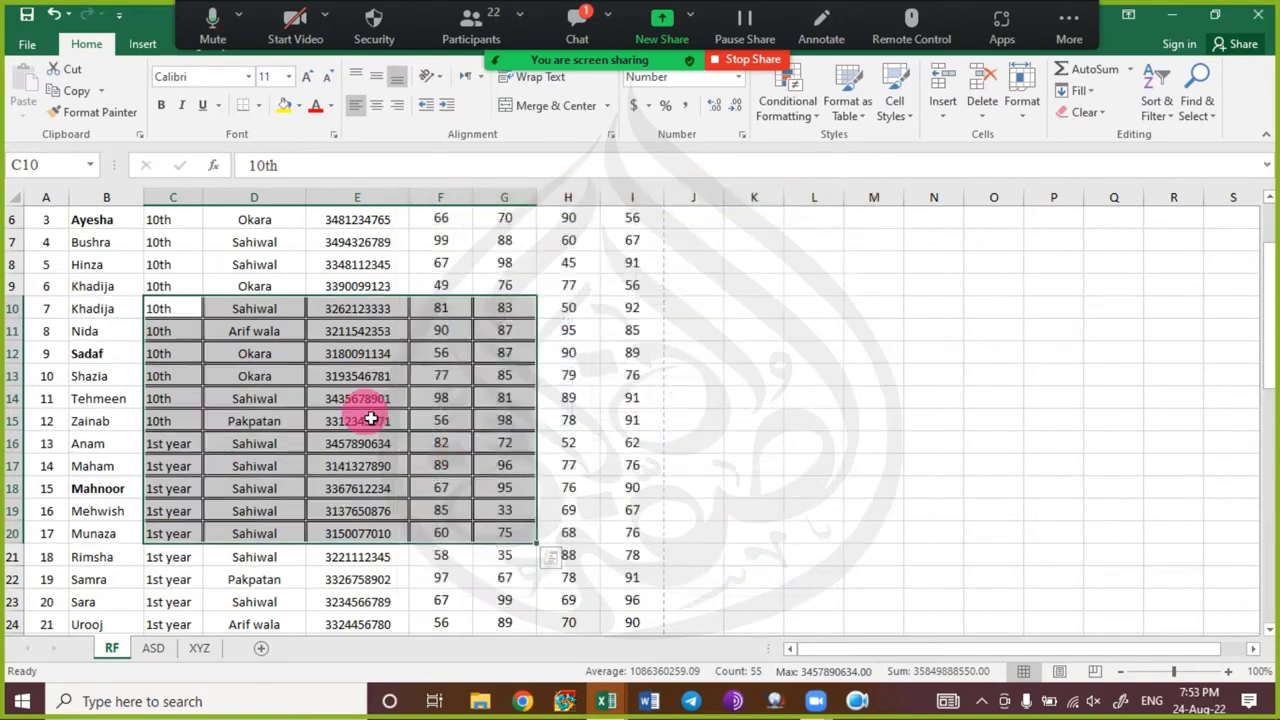
{"action": "left_click", "coordinate": [372, 420]}
- Examine the thick outline and double inside borders of C10:G20 in the print preview
{"action": "key", "text": "ctrl+p"}
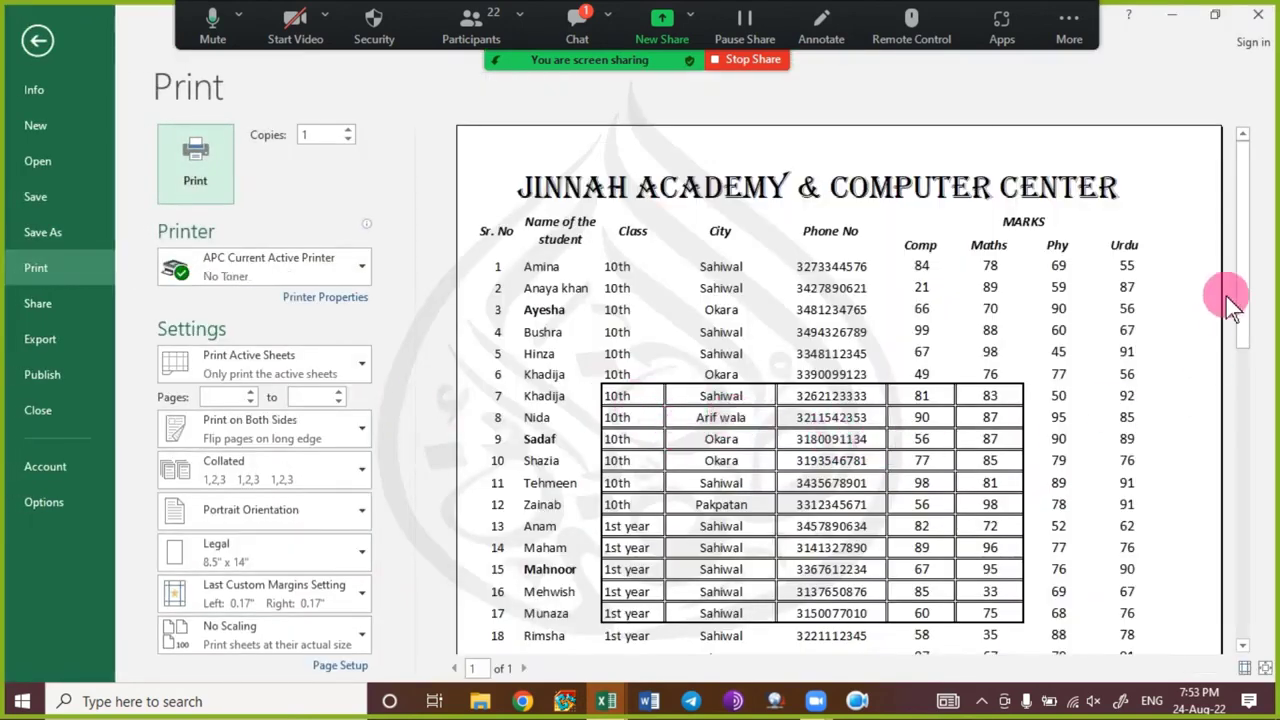
{"action": "left_click_drag", "start_coordinate": [1240, 290], "coordinate": [1240, 376]}
{"action": "scroll", "coordinate": [620, 383], "scroll_direction": "down", "scroll_amount": 3}
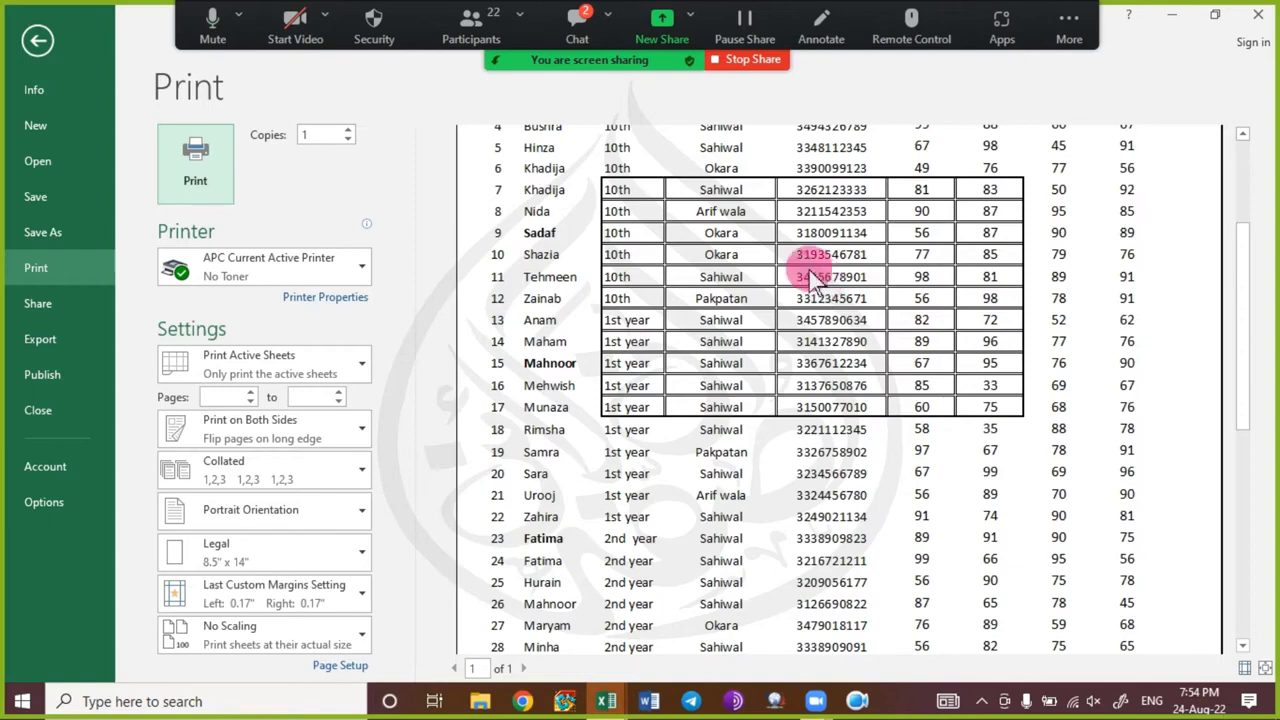
{"action": "key", "text": "Escape"}
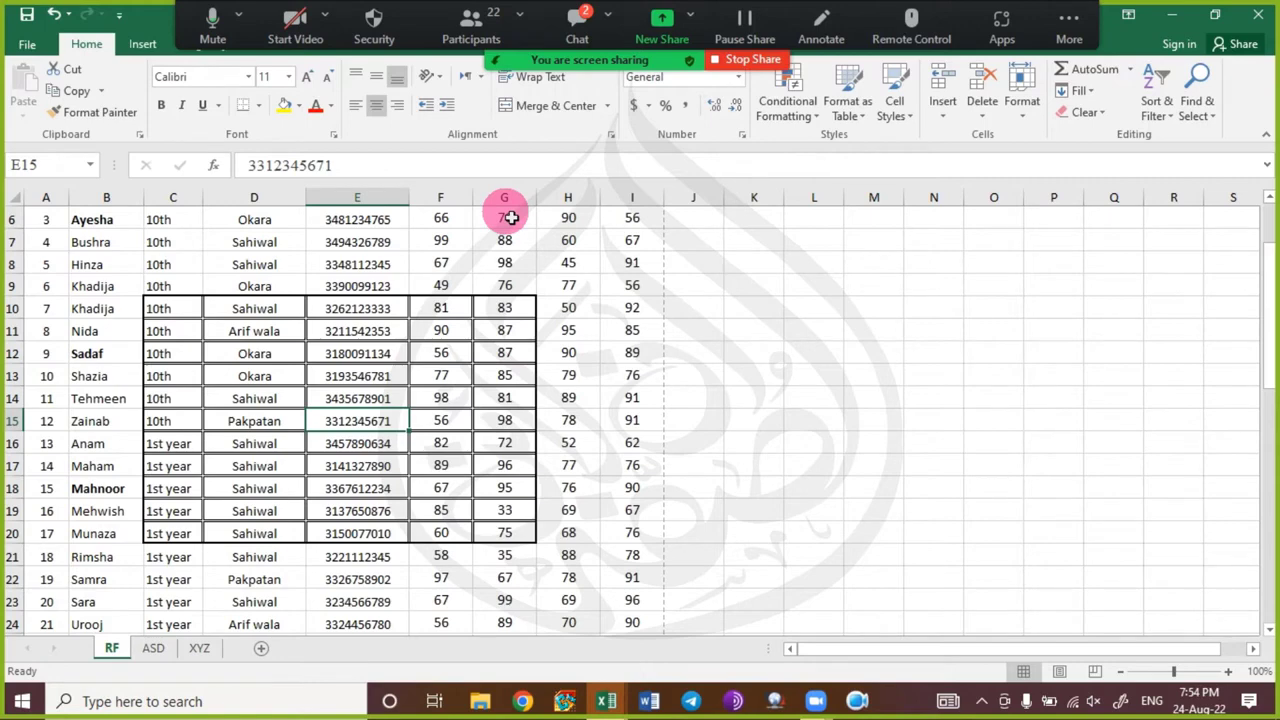
- Mute and unmute the microphone in Zoom and read the participants' messages in the meeting chat
{"action": "left_click", "coordinate": [211, 20]}
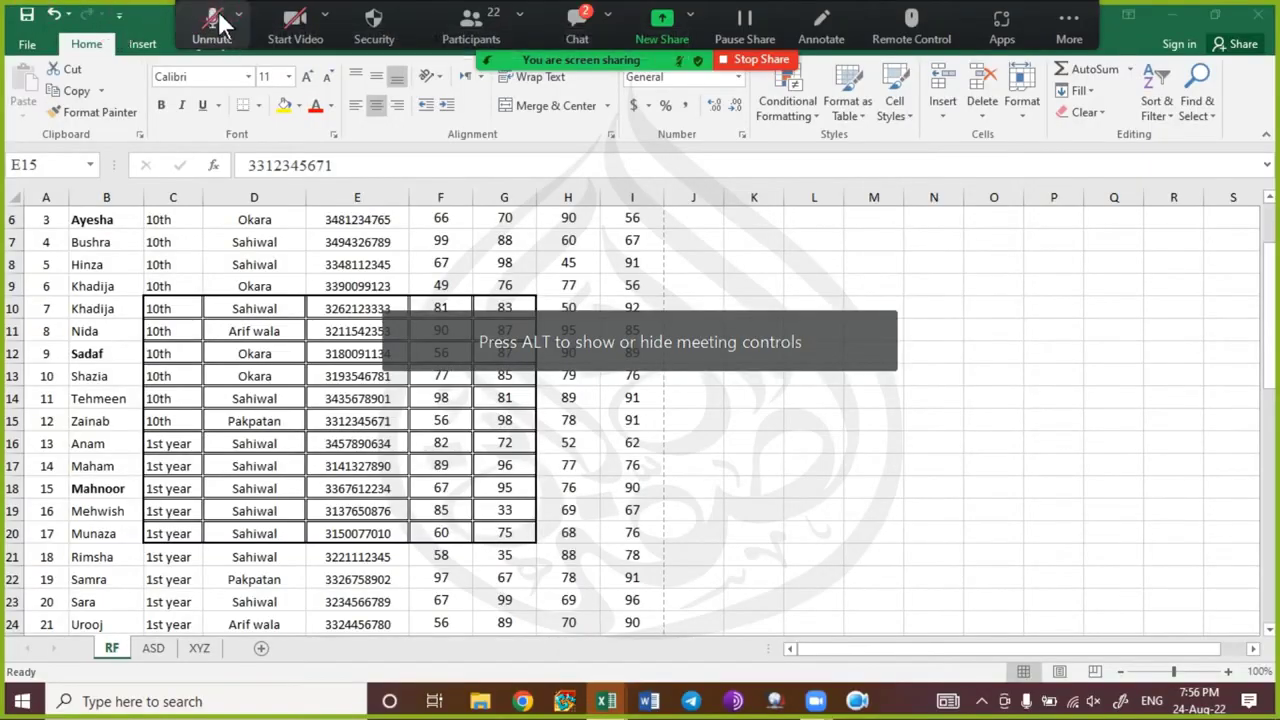
{"action": "left_click", "coordinate": [210, 18]}
{"action": "left_click", "coordinate": [577, 22]}
{"action": "left_click", "coordinate": [721, 421]}
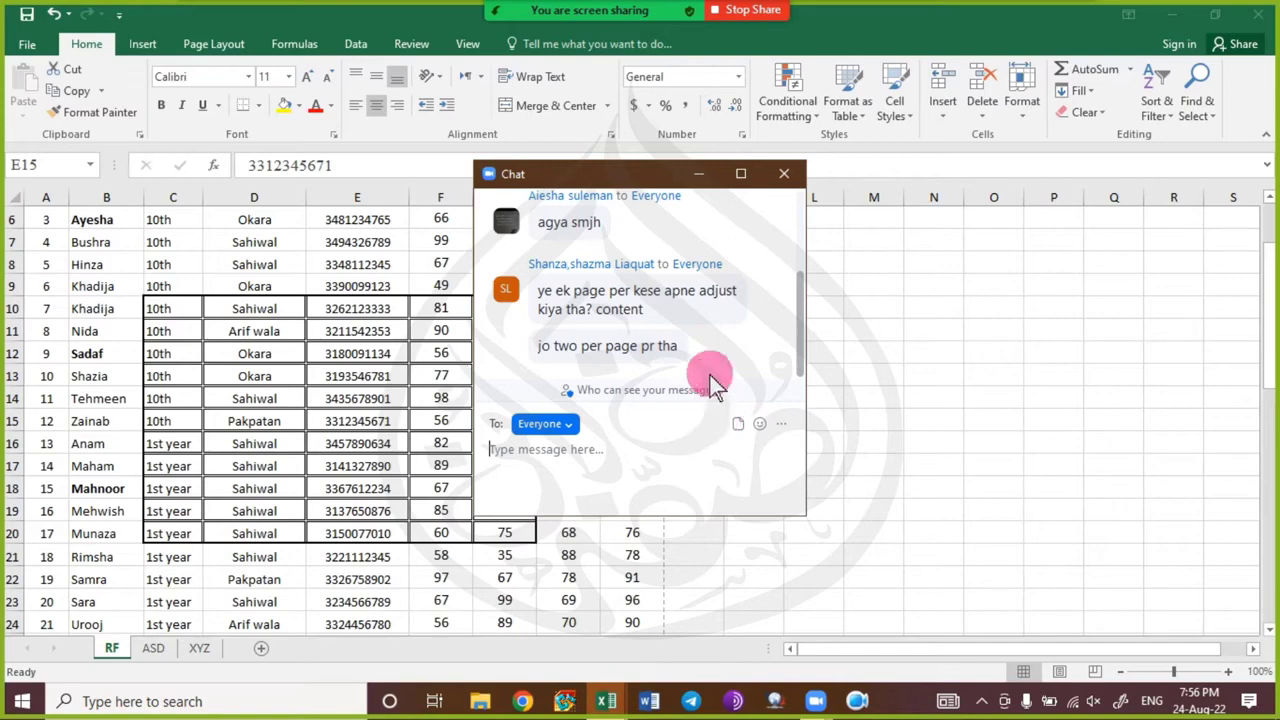
{"action": "left_click", "coordinate": [783, 175]}
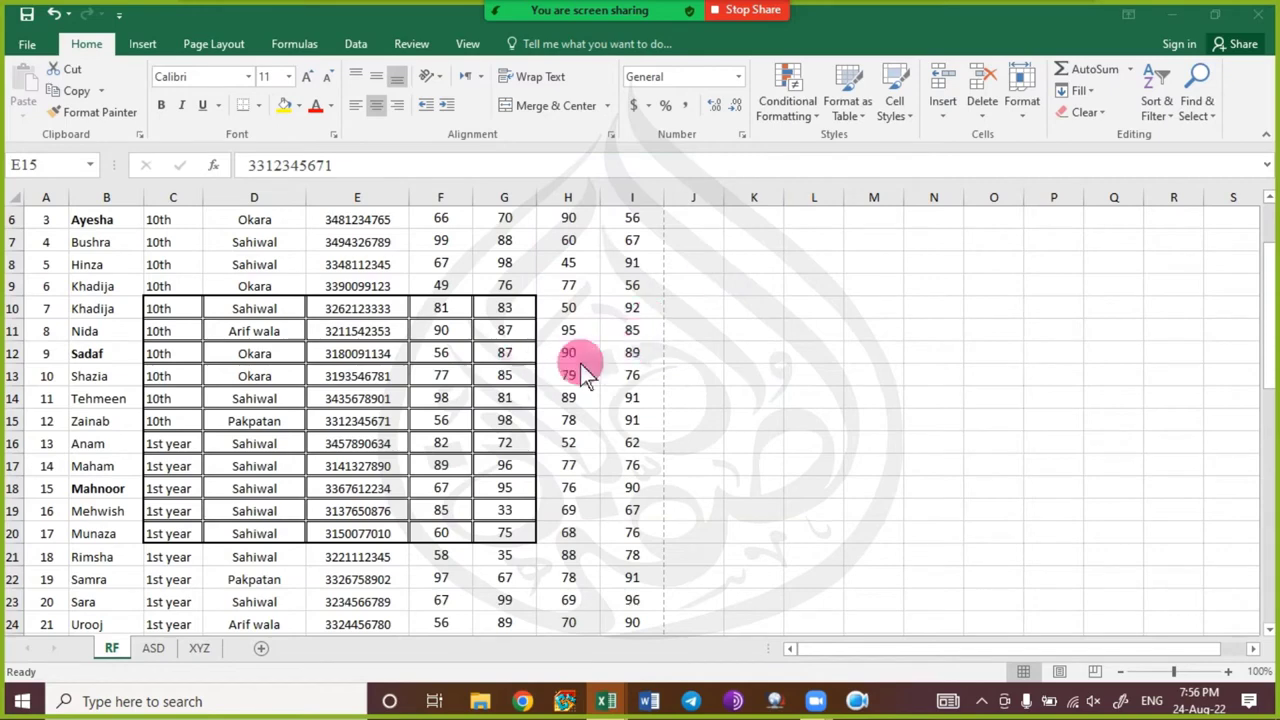
{"action": "scroll", "coordinate": [445, 330], "scroll_direction": "up", "scroll_amount": 2}
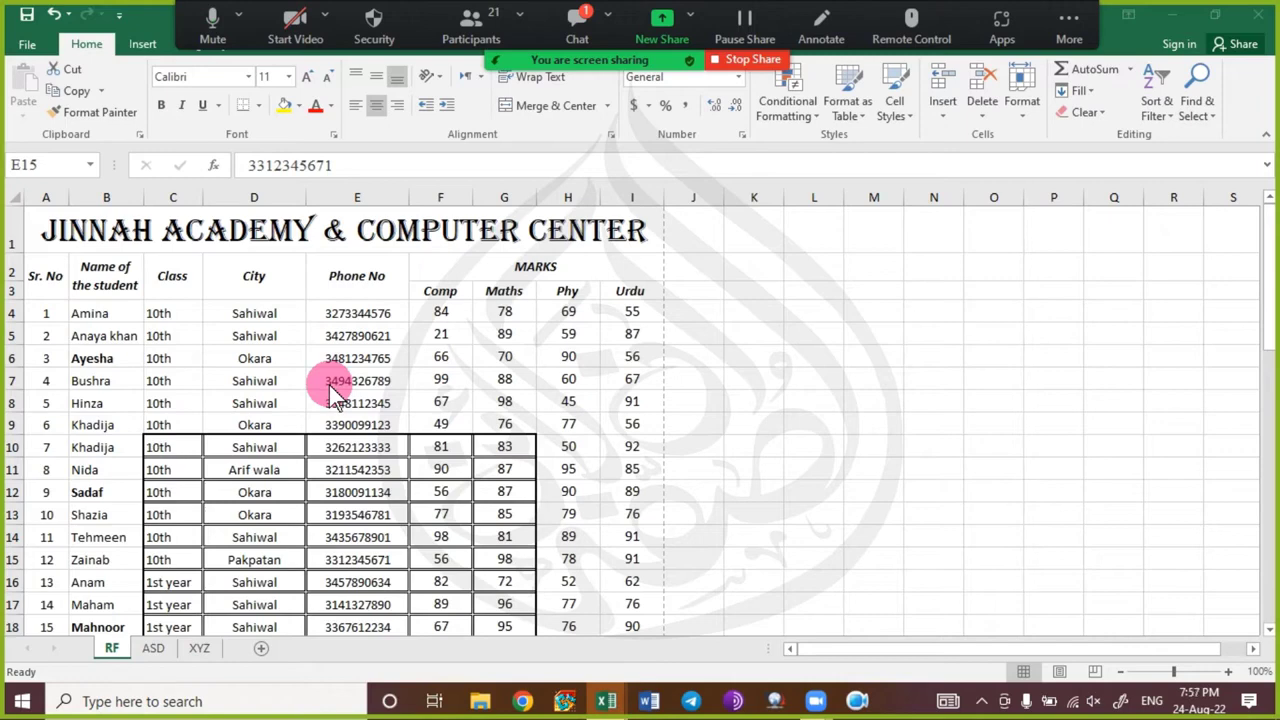
{"action": "left_click", "coordinate": [576, 22]}
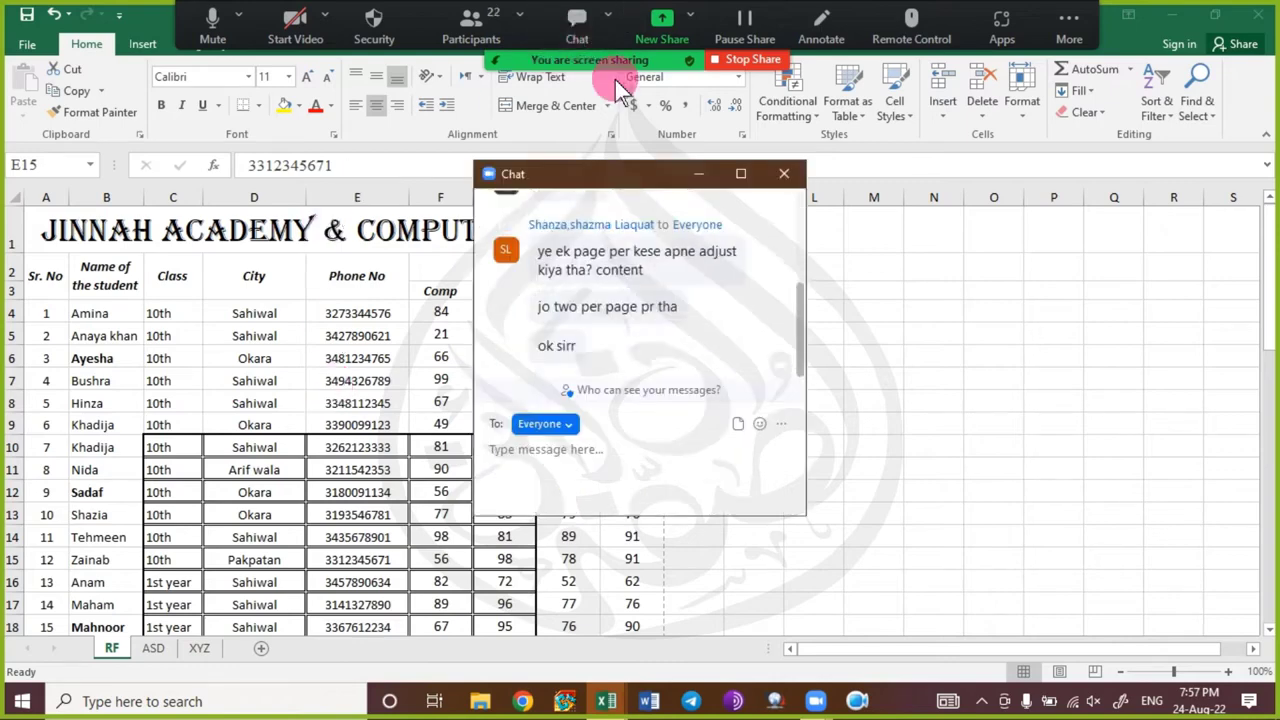
{"action": "left_click", "coordinate": [783, 177]}
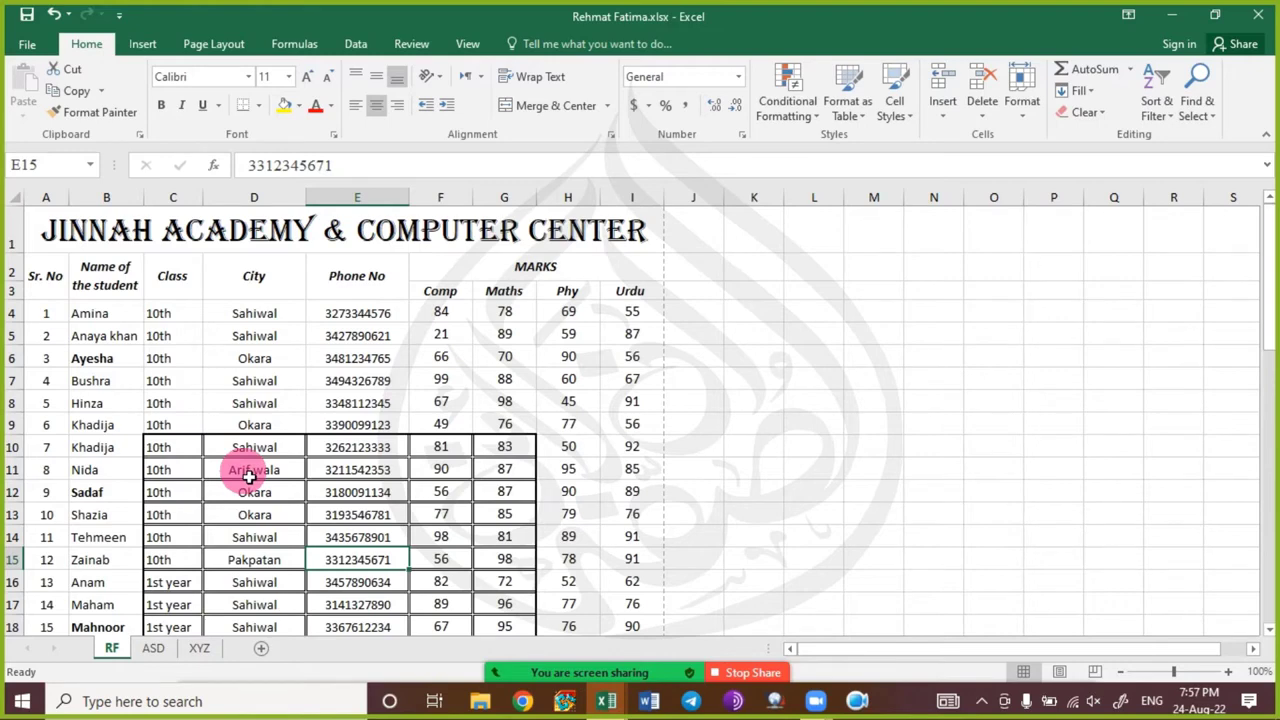
{"action": "left_click", "coordinate": [170, 450]}
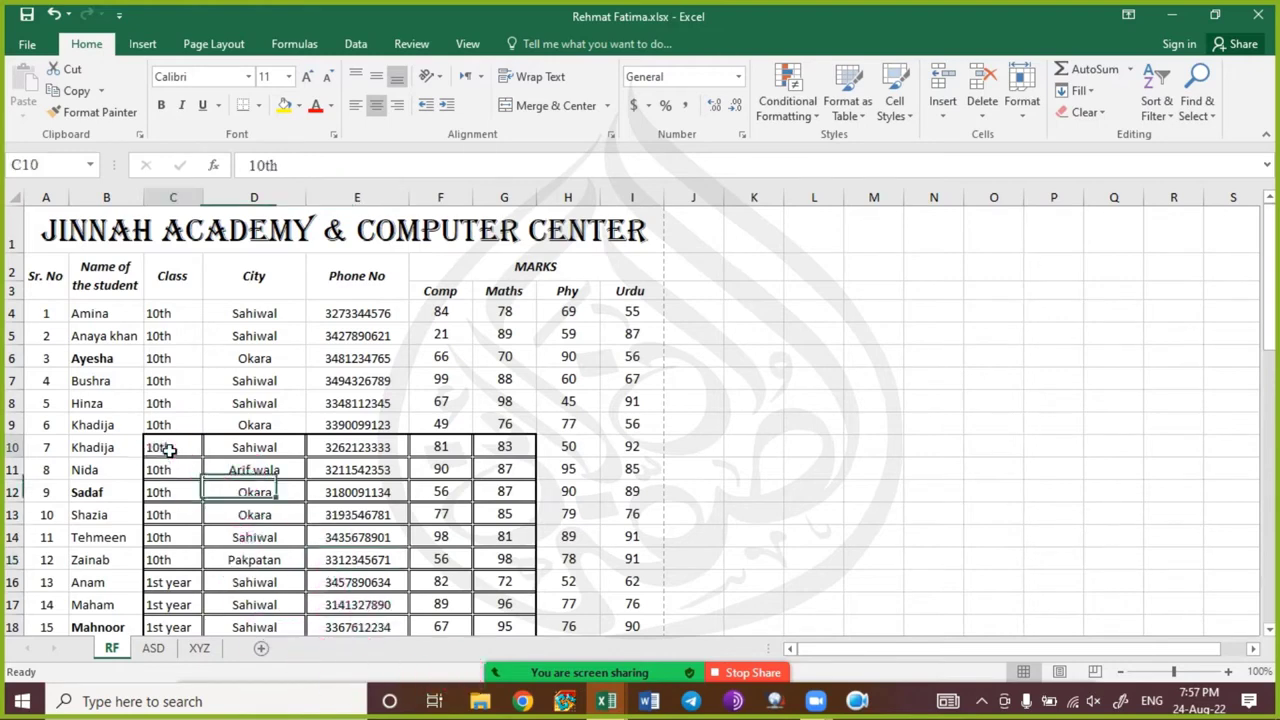
{"action": "key", "text": "ctrl+shift+Right"}
{"action": "key", "text": "Left"}
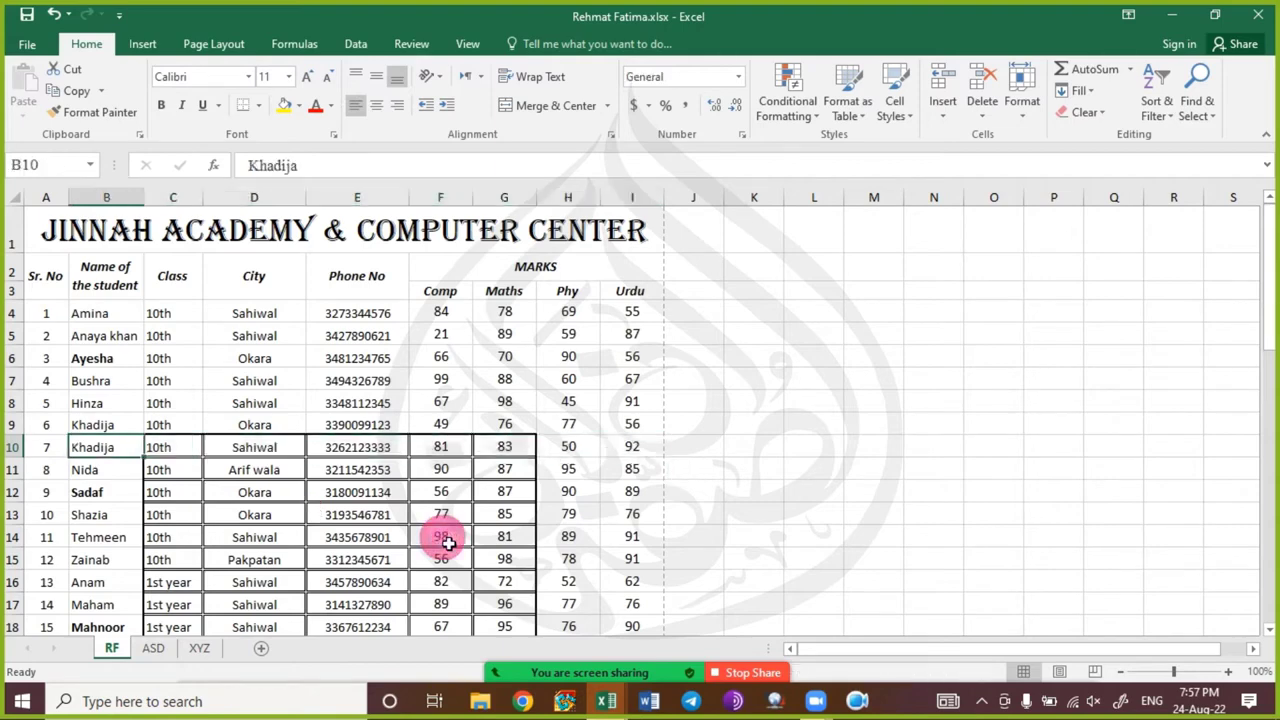
{"action": "key", "text": "Right"}
{"action": "key", "text": "Right"}
{"action": "key", "text": "Left"}
{"action": "key", "text": "Left"}
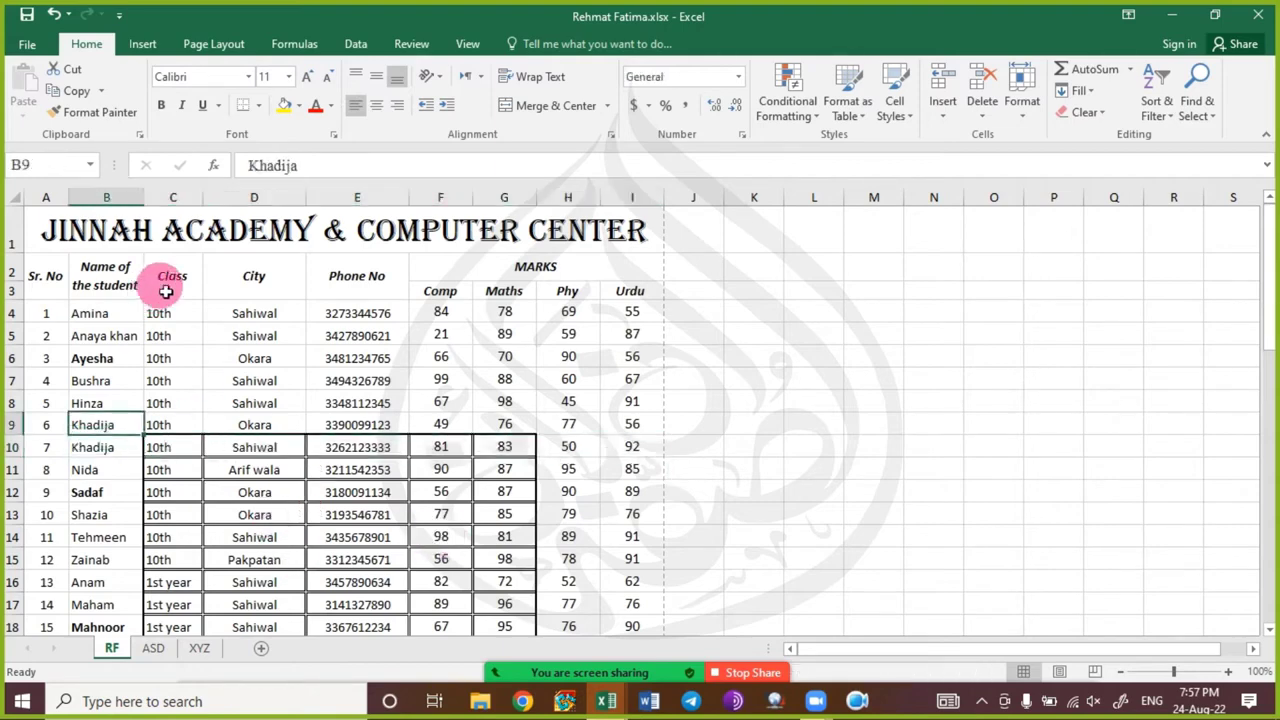
- Remove all cell borders from the entire RF sheet
{"action": "left_click", "coordinate": [18, 198]}
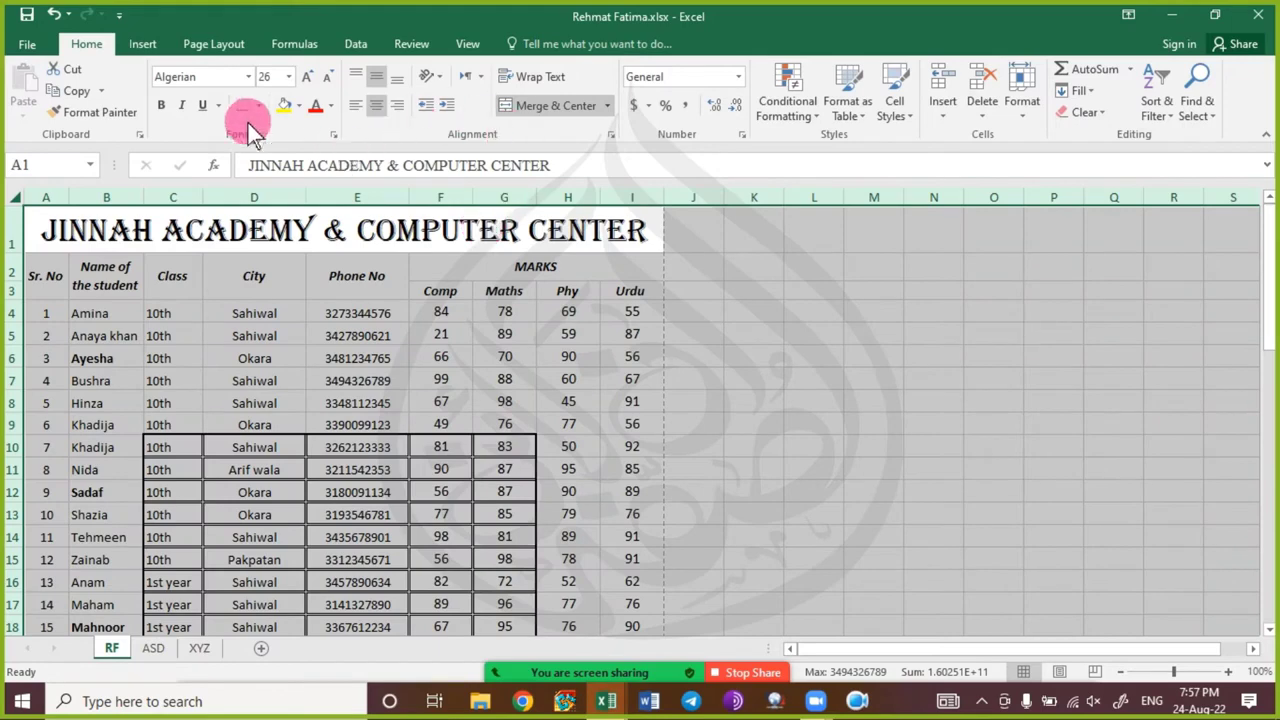
{"action": "left_click", "coordinate": [258, 108]}
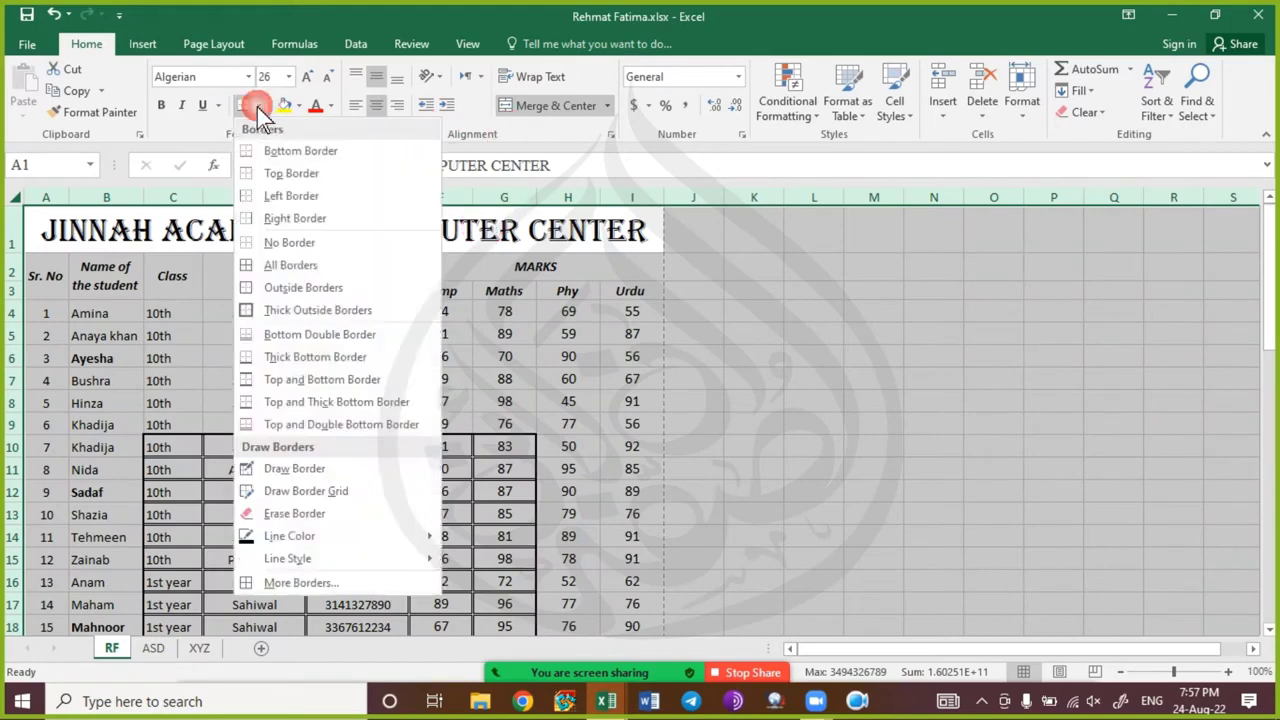
{"action": "left_click", "coordinate": [320, 243]}
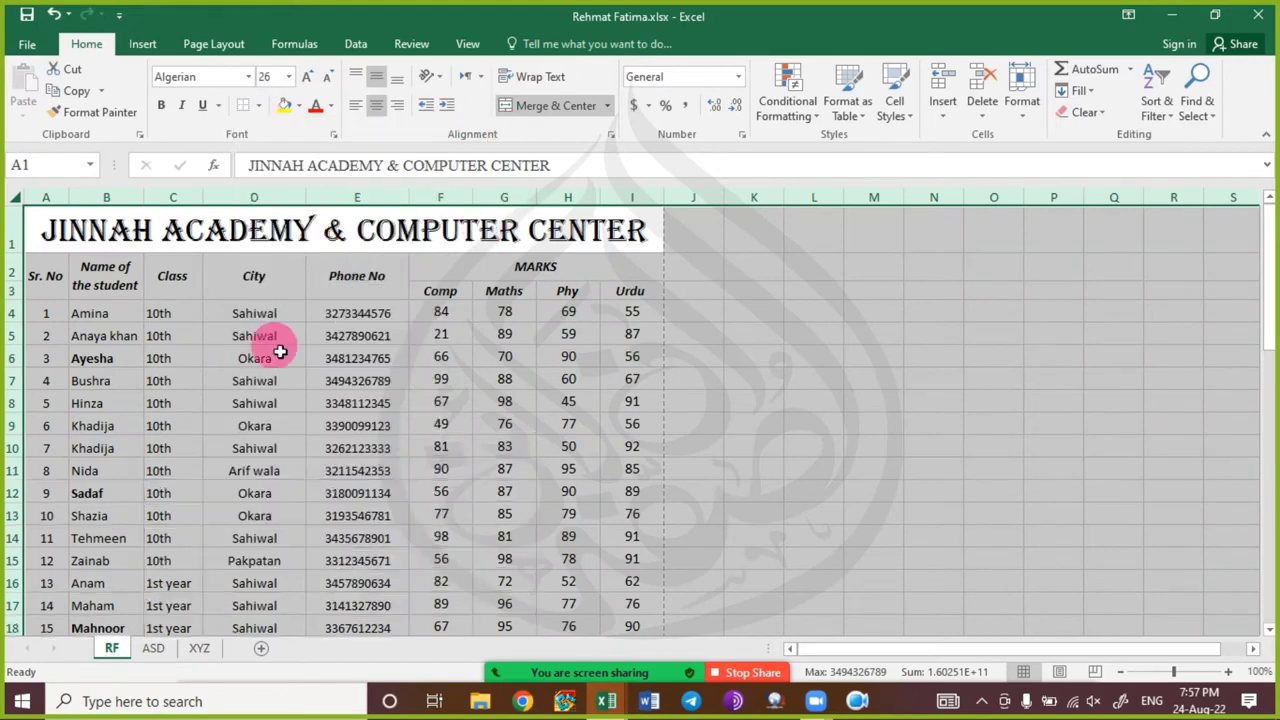
{"action": "left_click", "coordinate": [272, 367]}
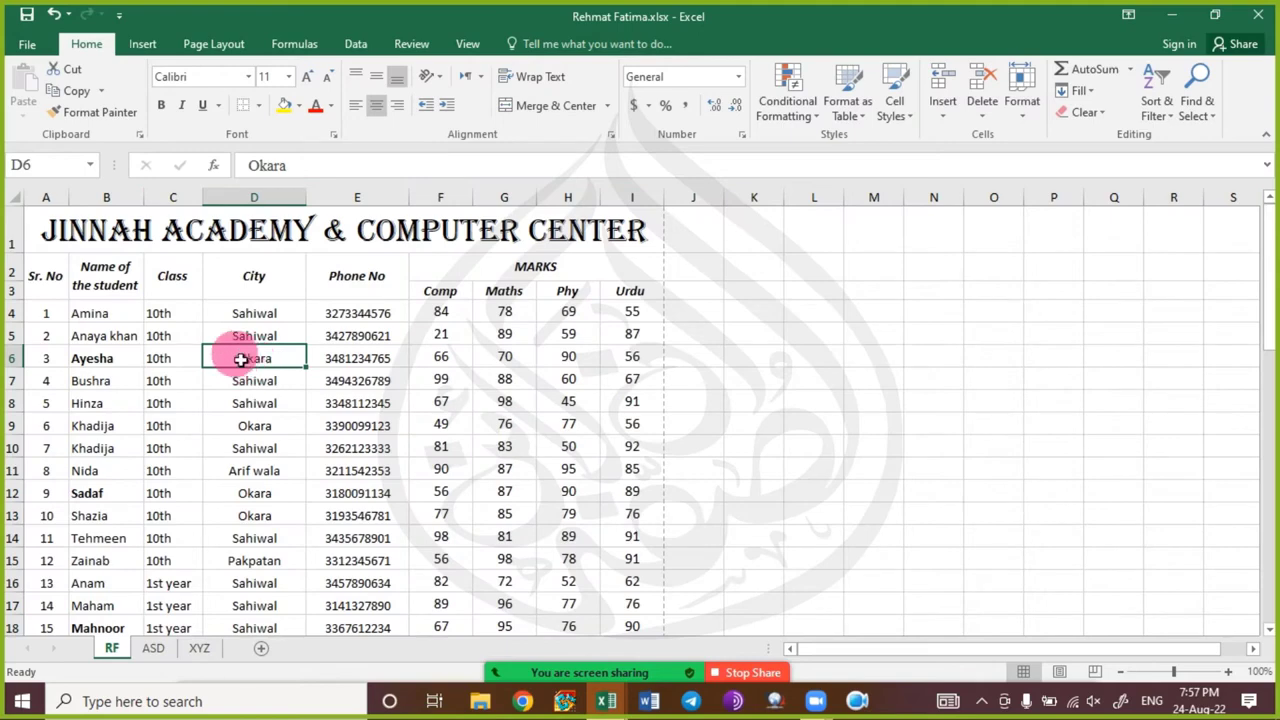
- Draw a border grid over the empty cells K38:P50, with smaller grids extending above it in columns M and O
{"action": "left_click", "coordinate": [83, 245]}
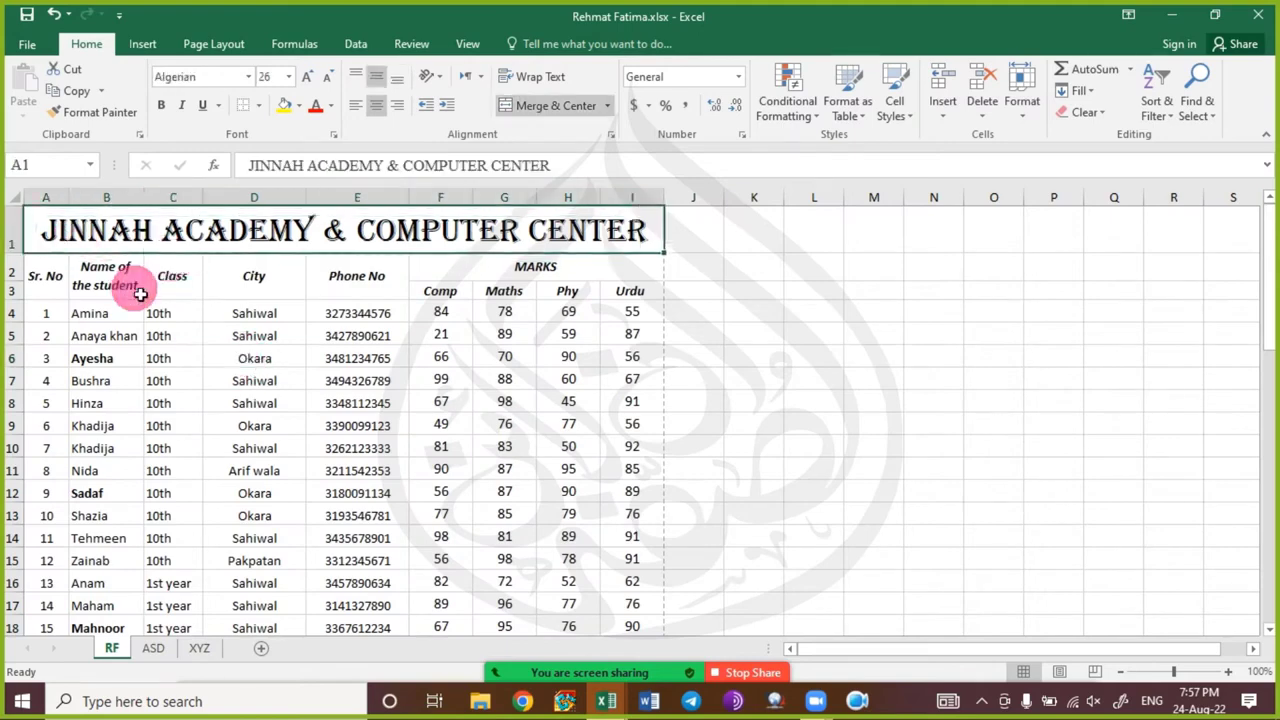
{"action": "mouse_move", "coordinate": [140, 293]}
{"action": "left_mouse_down"}
{"action": "mouse_move", "coordinate": [131, 283]}
{"action": "mouse_move", "coordinate": [386, 170]}
{"action": "left_mouse_up"}
{"action": "scroll", "coordinate": [137, 294], "scroll_direction": "down", "scroll_amount": 11}
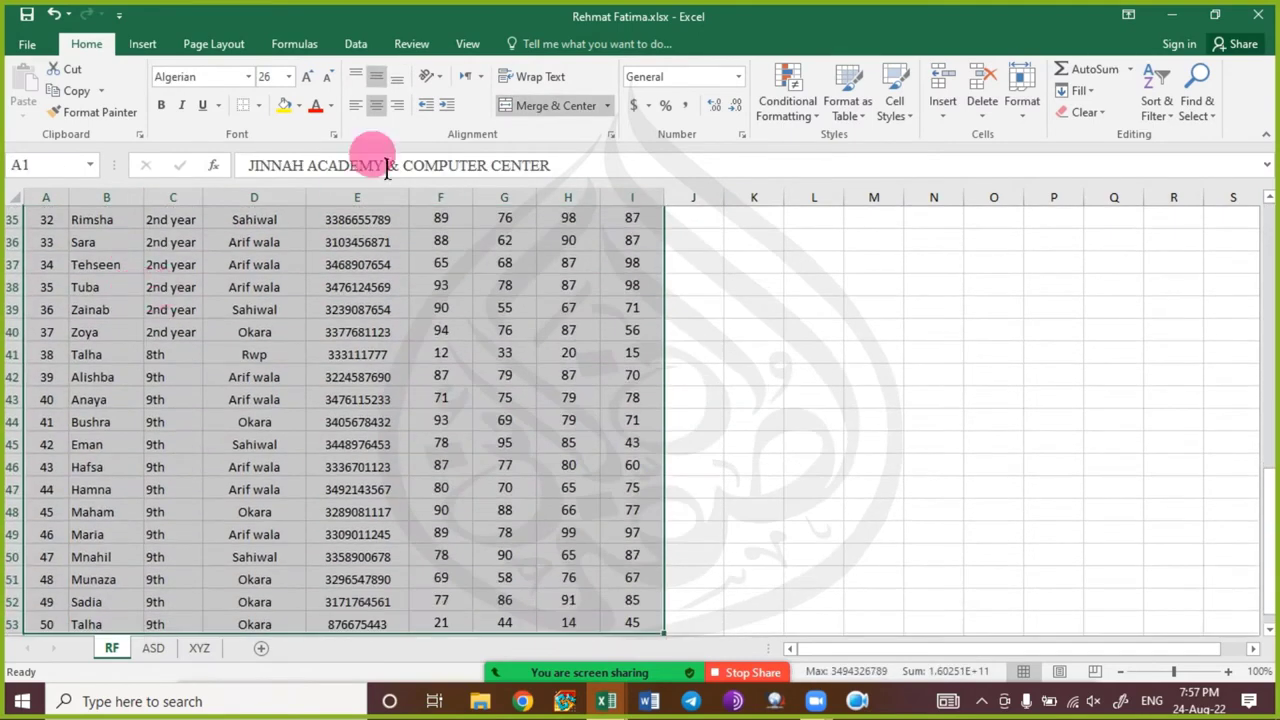
{"action": "left_click", "coordinate": [257, 108]}
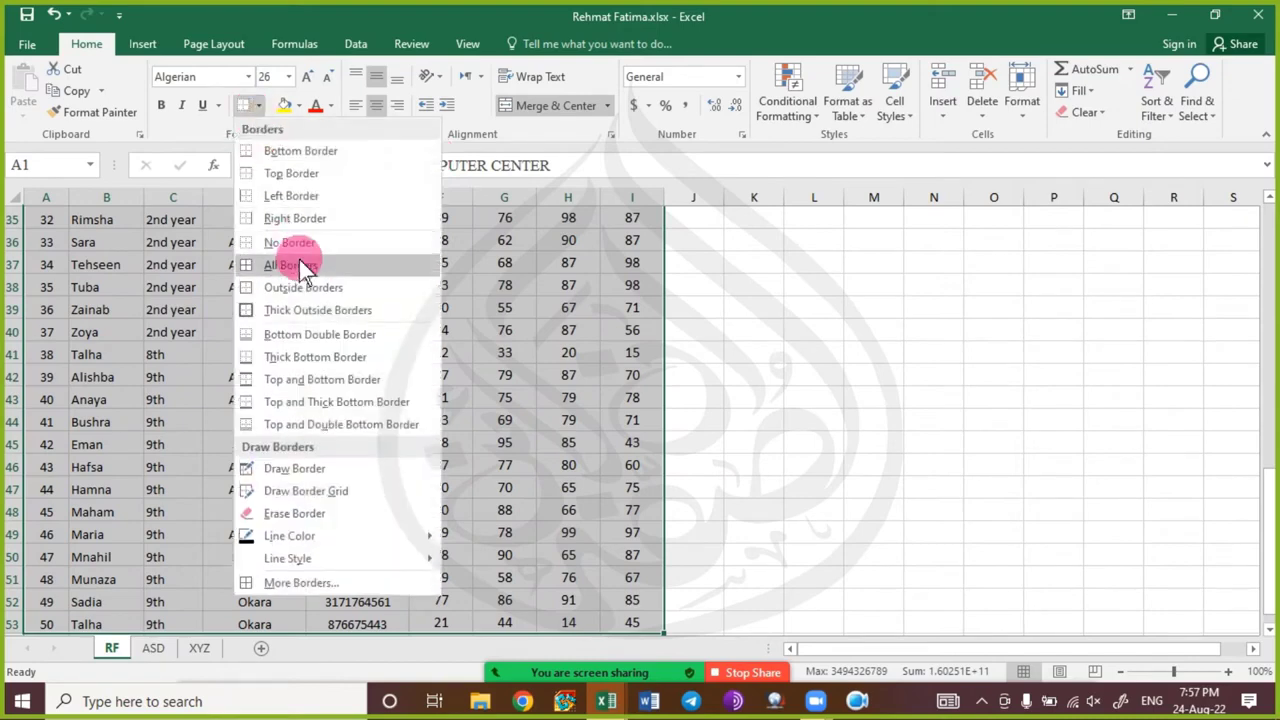
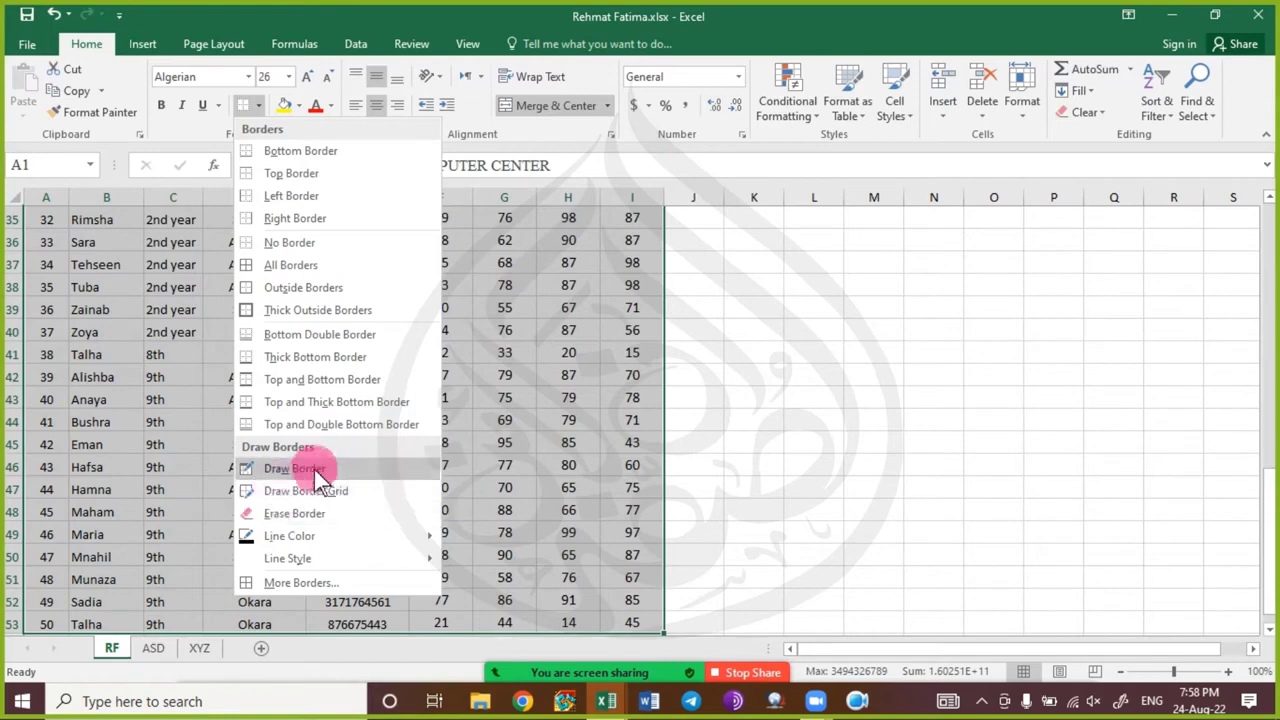
{"action": "left_click", "coordinate": [319, 491]}
{"action": "mouse_move", "coordinate": [734, 289]}
{"action": "left_mouse_down"}
{"action": "mouse_move", "coordinate": [834, 409]}
{"action": "mouse_move", "coordinate": [1131, 537]}
{"action": "mouse_move", "coordinate": [1166, 586]}
{"action": "mouse_move", "coordinate": [823, 334]}
{"action": "mouse_move", "coordinate": [875, 398]}
{"action": "left_mouse_up"}
{"action": "mouse_move", "coordinate": [970, 456]}
{"action": "left_mouse_down"}
{"action": "mouse_move", "coordinate": [1074, 574]}
{"action": "mouse_move", "coordinate": [820, 509]}
{"action": "mouse_move", "coordinate": [843, 316]}
{"action": "mouse_move", "coordinate": [737, 300]}
{"action": "mouse_move", "coordinate": [857, 240]}
{"action": "mouse_move", "coordinate": [875, 262]}
{"action": "left_mouse_up"}
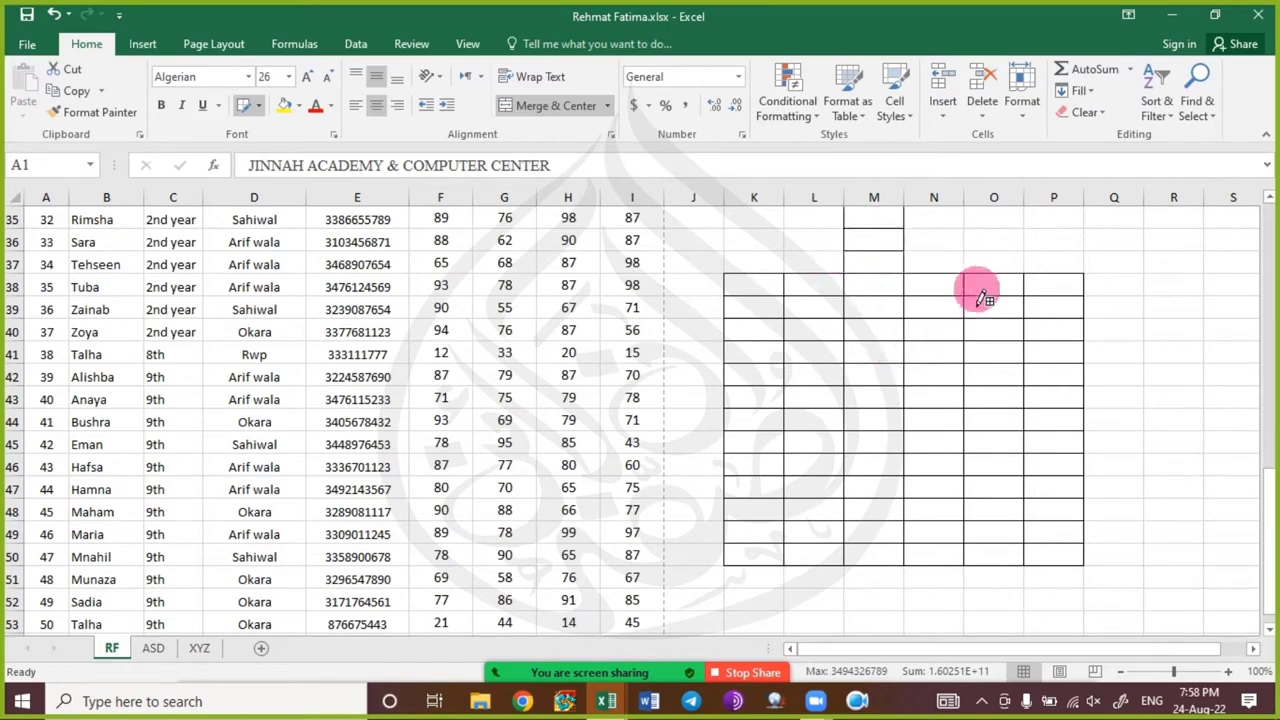
{"action": "mouse_move", "coordinate": [1018, 230]}
{"action": "left_mouse_down"}
{"action": "mouse_move", "coordinate": [1020, 280]}
{"action": "mouse_move", "coordinate": [994, 231]}
{"action": "mouse_move", "coordinate": [1000, 272]}
{"action": "left_mouse_up"}
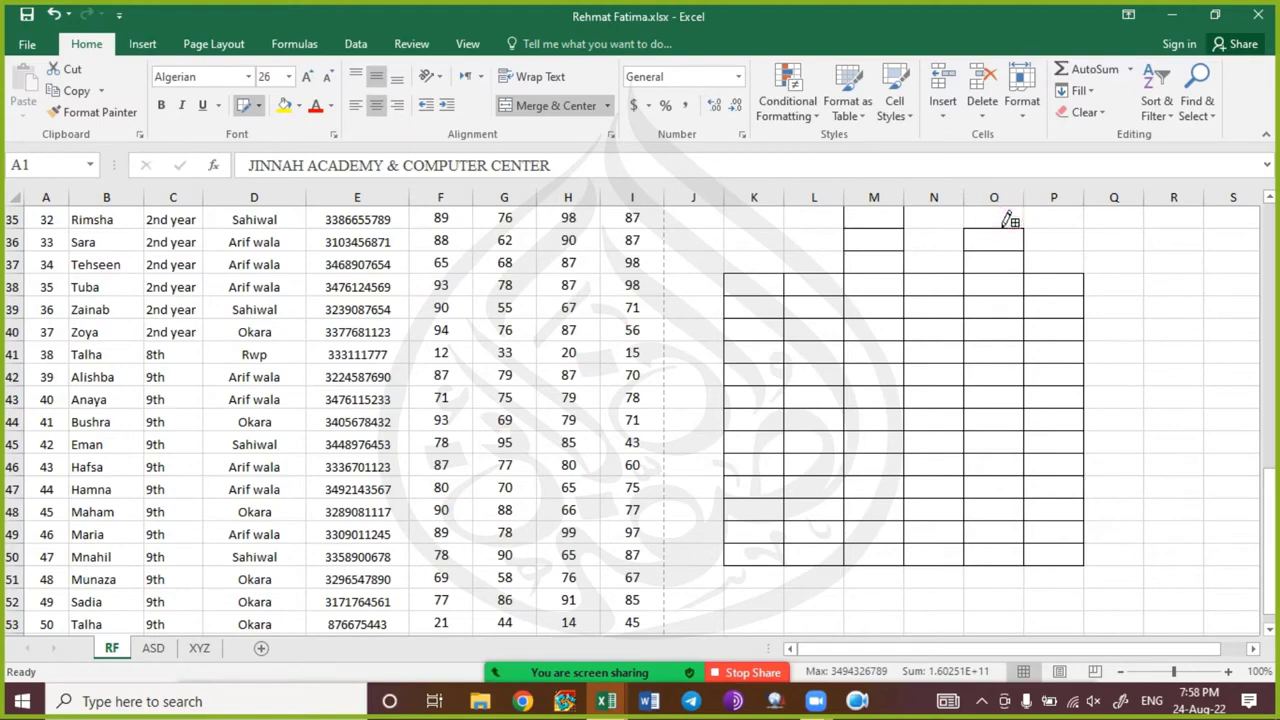
{"action": "mouse_move", "coordinate": [1004, 219]}
{"action": "left_mouse_down"}
{"action": "mouse_move", "coordinate": [903, 366]}
{"action": "mouse_move", "coordinate": [817, 432]}
{"action": "left_mouse_up"}
{"action": "key", "text": "Escape"}
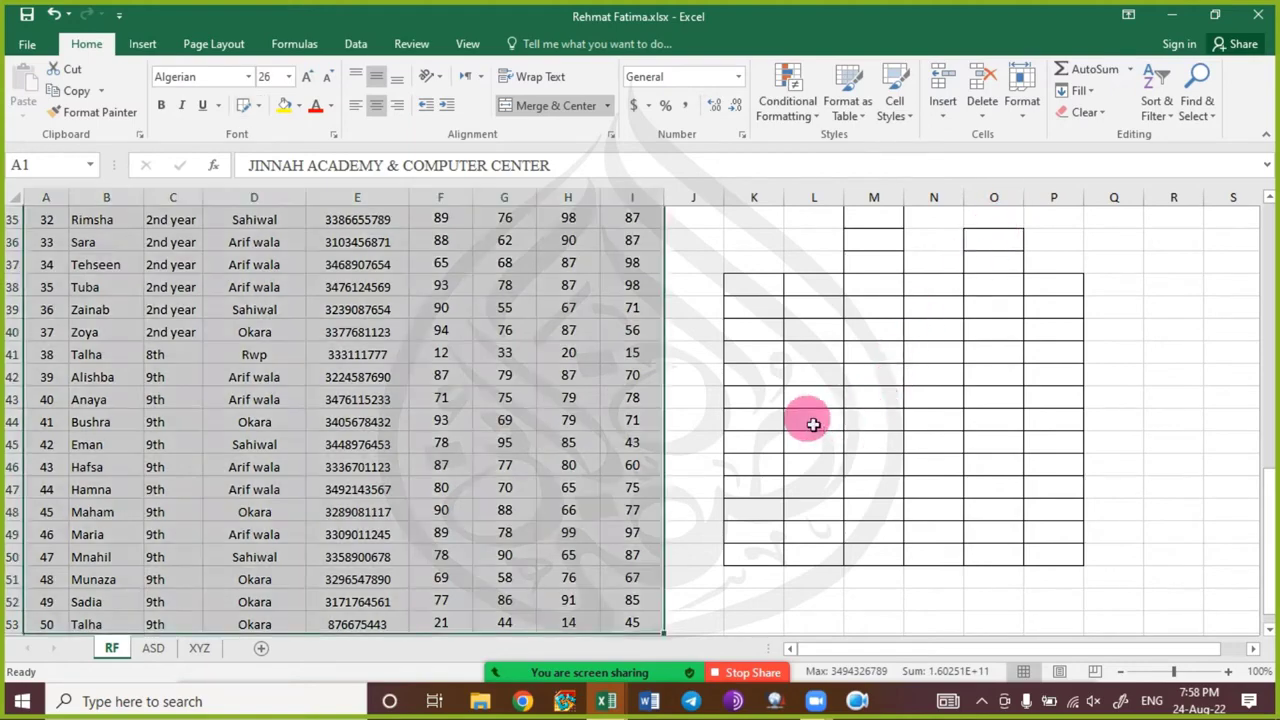
- Remove the drawn border grids from the empty cell range K34:Q52
{"action": "left_click", "coordinate": [750, 266]}
{"action": "scroll", "coordinate": [765, 237], "scroll_direction": "up", "scroll_amount": 1}
{"action": "scroll", "coordinate": [765, 237], "scroll_direction": "up", "scroll_amount": 1}
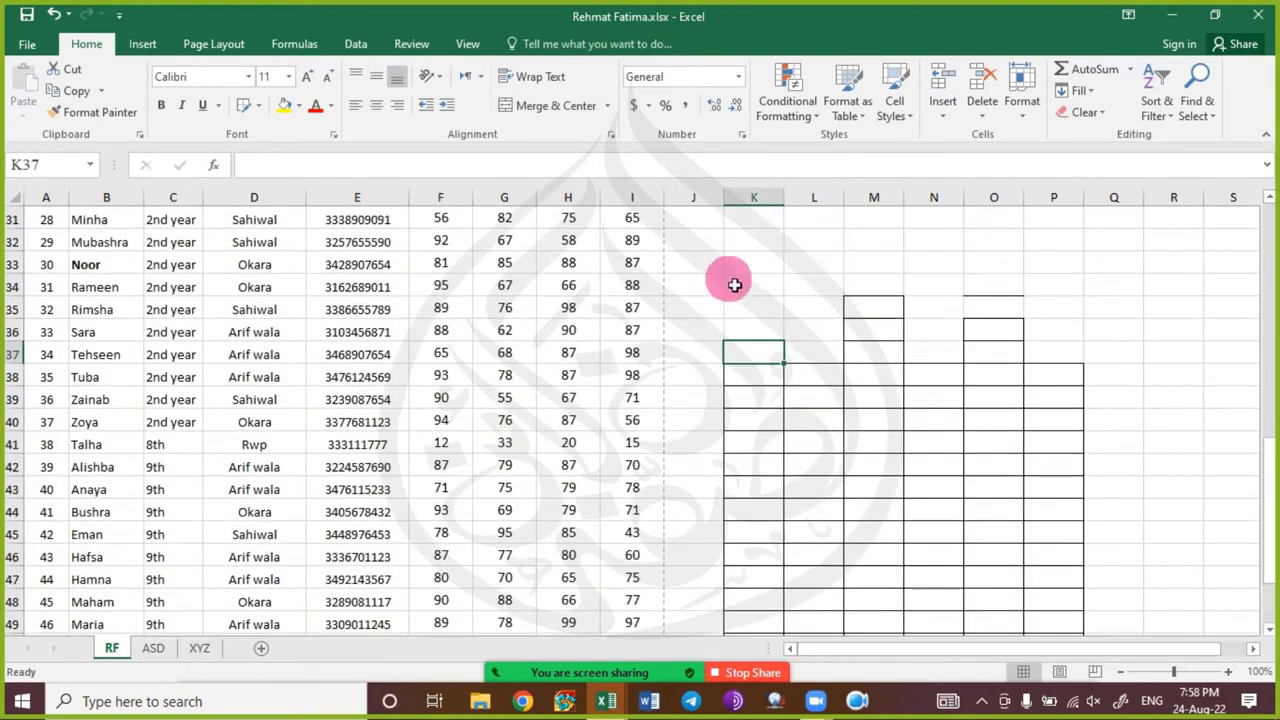
{"action": "left_click_drag", "start_coordinate": [734, 280], "coordinate": [1111, 567]}
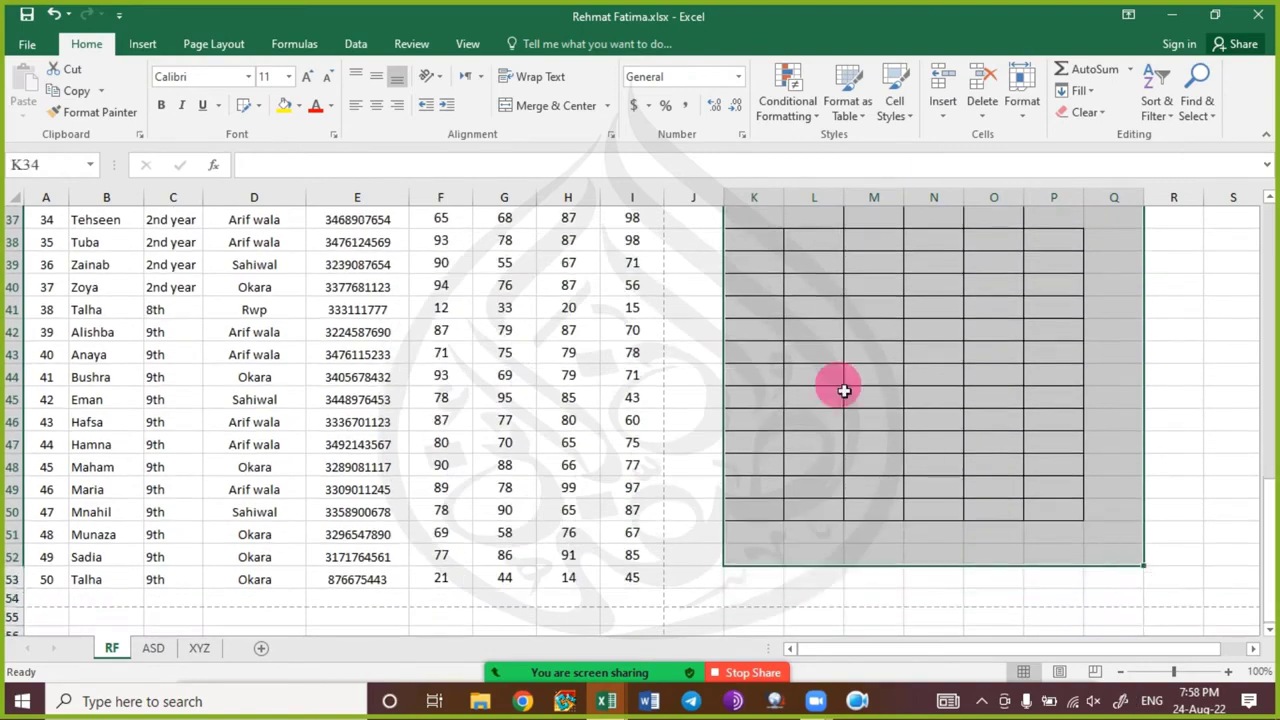
{"action": "left_click", "coordinate": [258, 111]}
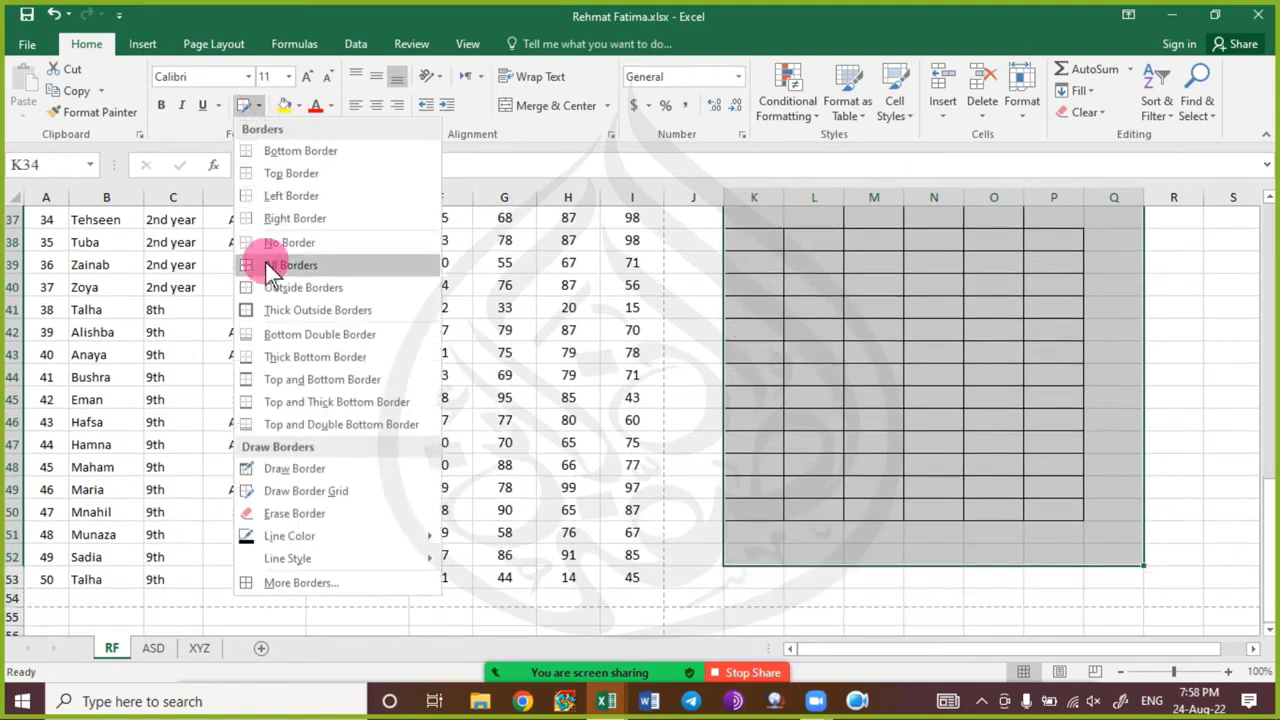
{"action": "left_click", "coordinate": [263, 243]}
{"action": "scroll", "coordinate": [577, 398], "scroll_direction": "up", "scroll_amount": 4}
{"action": "left_click", "coordinate": [577, 398]}
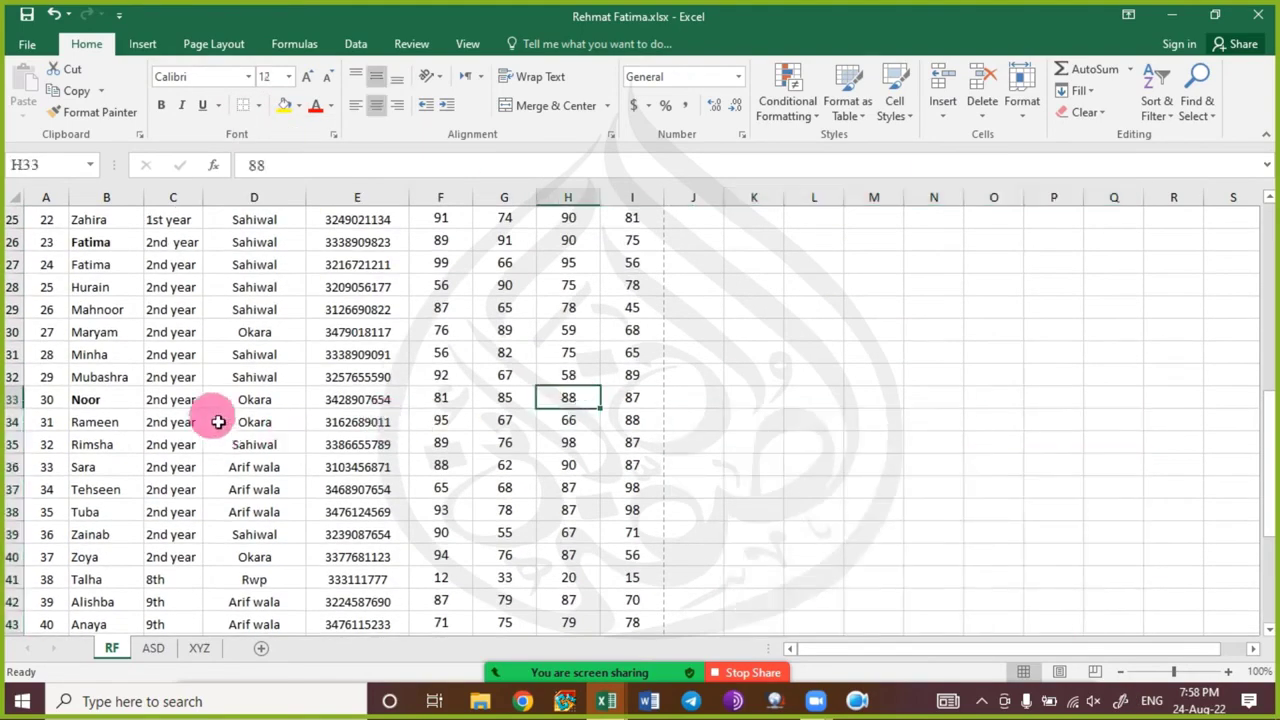
- Apply All Borders to the whole student marks table A1:I53
{"action": "scroll", "coordinate": [214, 420], "scroll_direction": "up", "scroll_amount": 8}
{"action": "left_click_drag", "start_coordinate": [220, 237], "coordinate": [640, 628]}
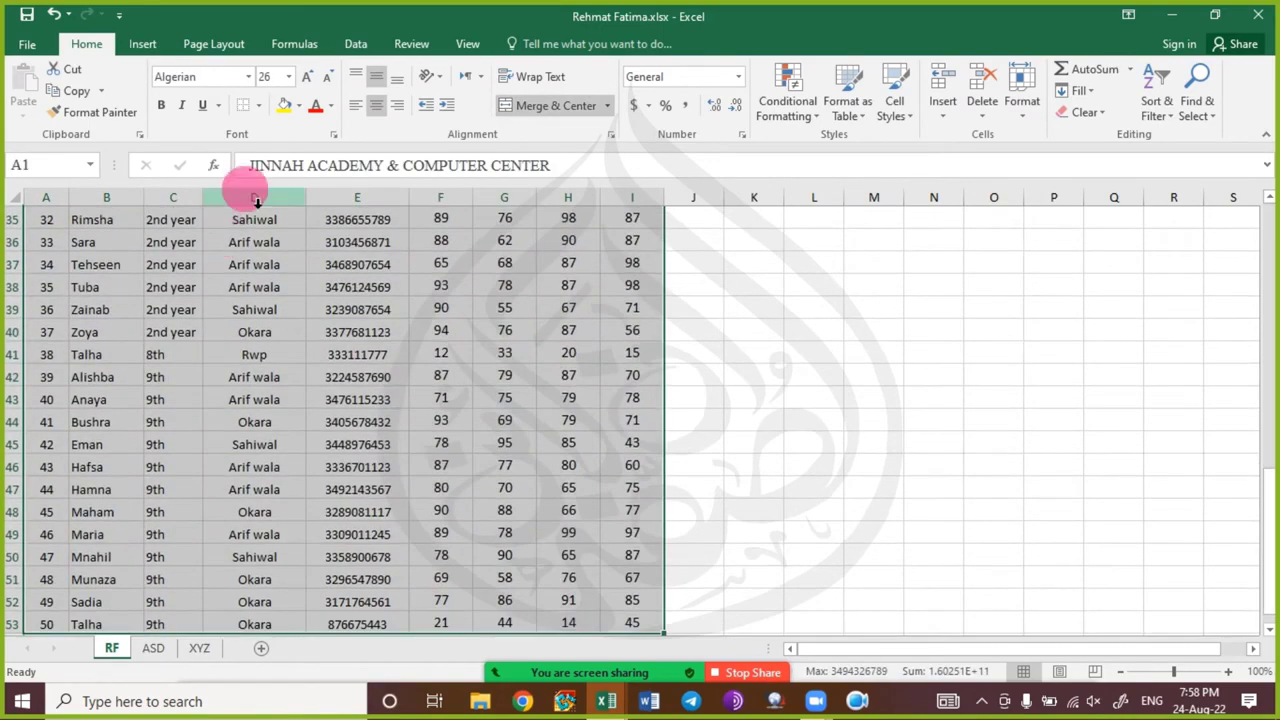
{"action": "key", "text": "ctrl+1"}
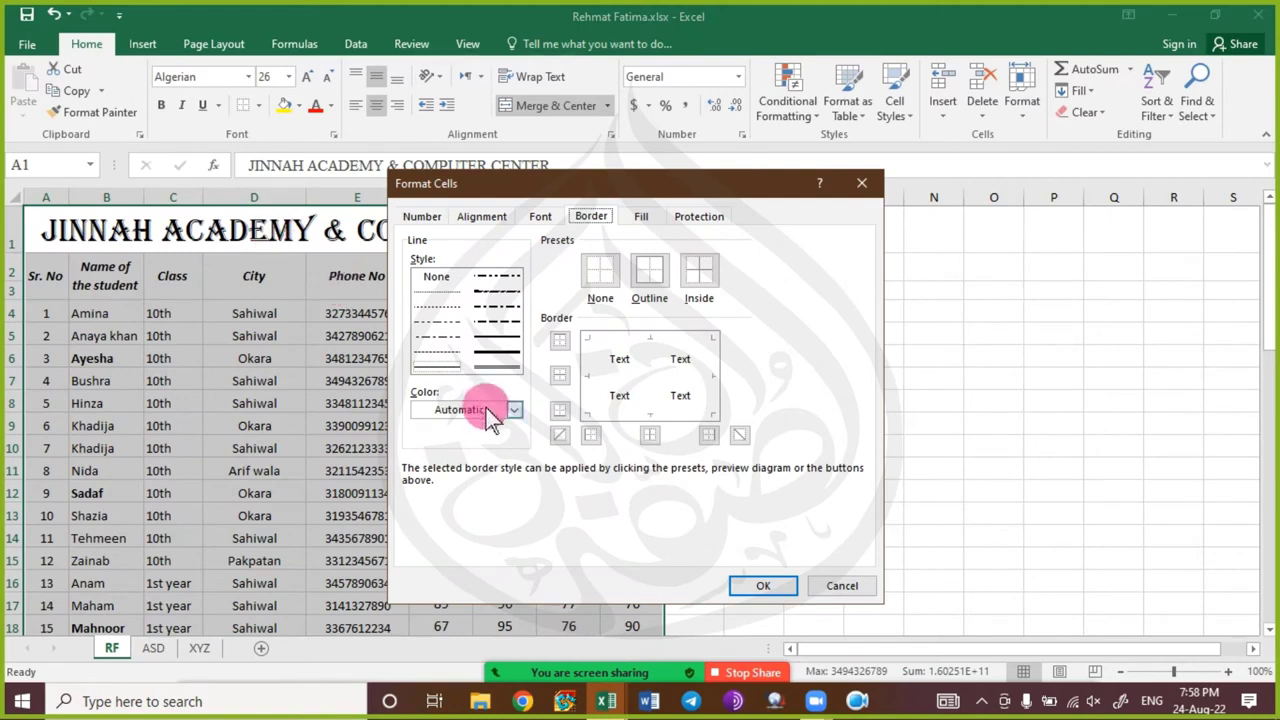
{"action": "left_click", "coordinate": [818, 583]}
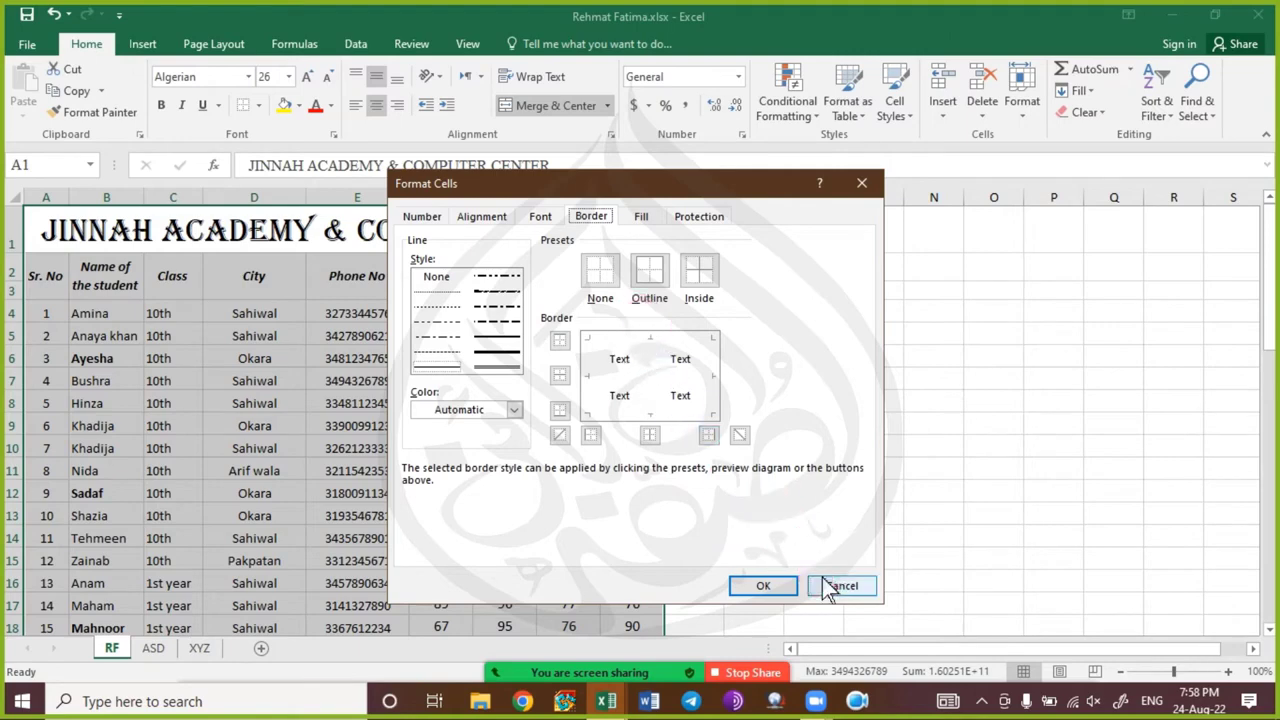
{"action": "left_click", "coordinate": [823, 586]}
{"action": "left_click", "coordinate": [259, 107]}
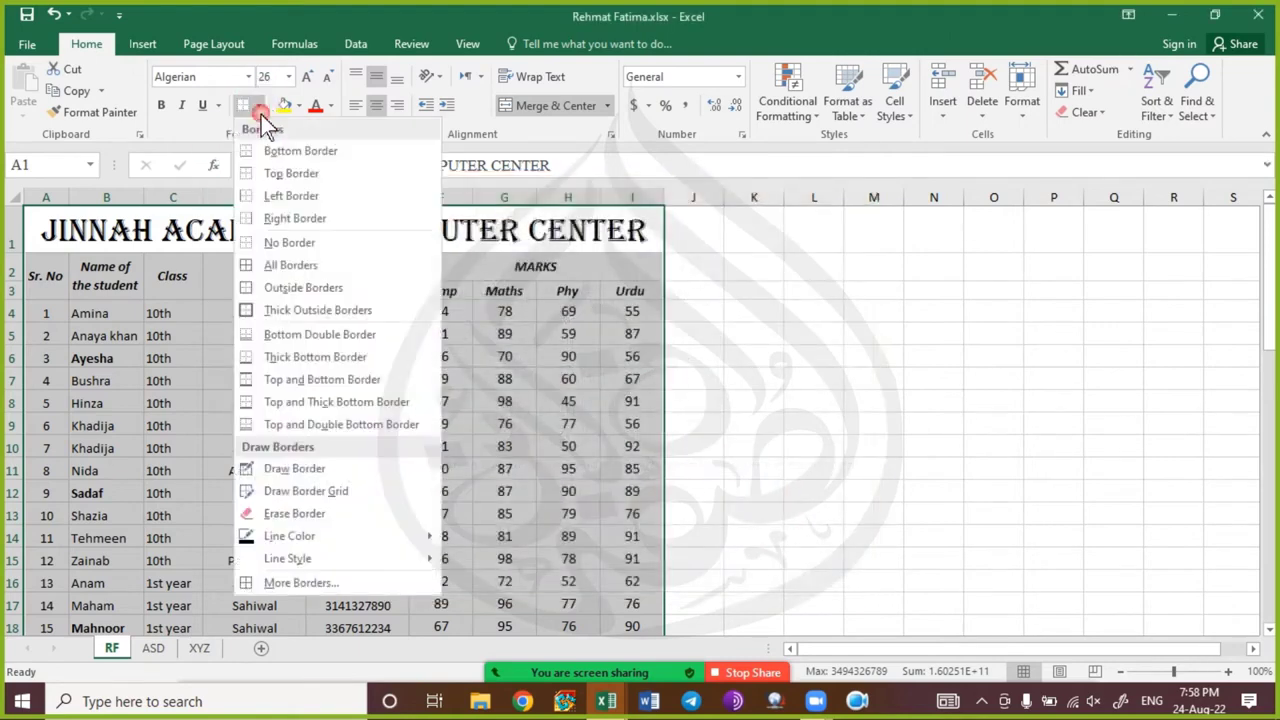
{"action": "left_click", "coordinate": [279, 265]}
{"action": "left_click", "coordinate": [281, 356]}
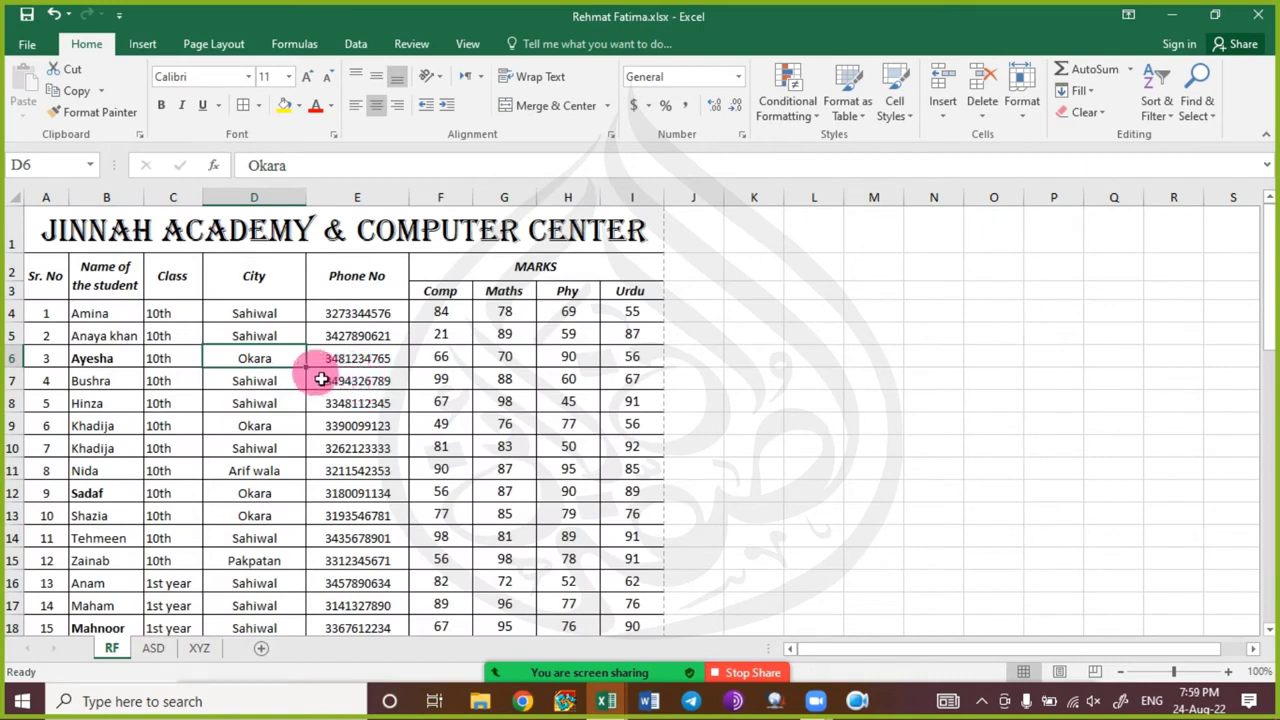
- Cross out the Phone No header cell E2 by adding both diagonal borders
{"action": "left_click", "coordinate": [357, 280]}
{"action": "key", "text": "ctrl+1"}
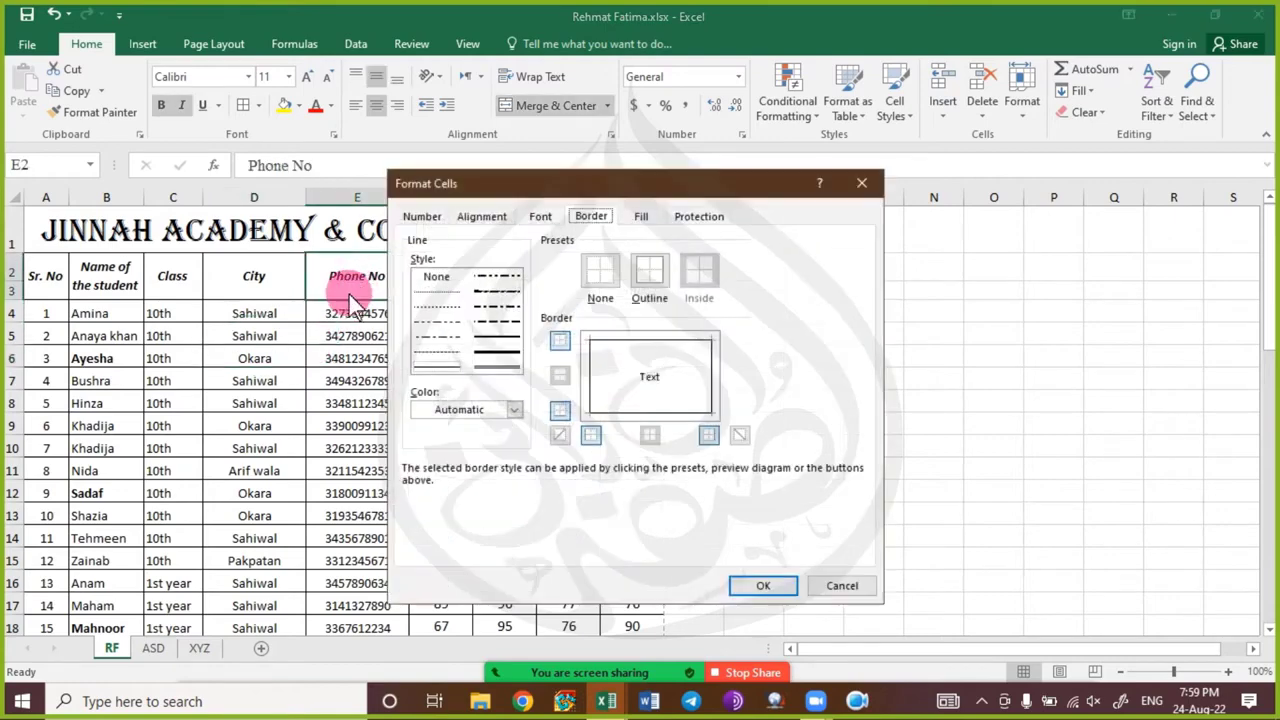
{"action": "key", "text": "Escape"}
{"action": "left_click", "coordinate": [378, 280]}
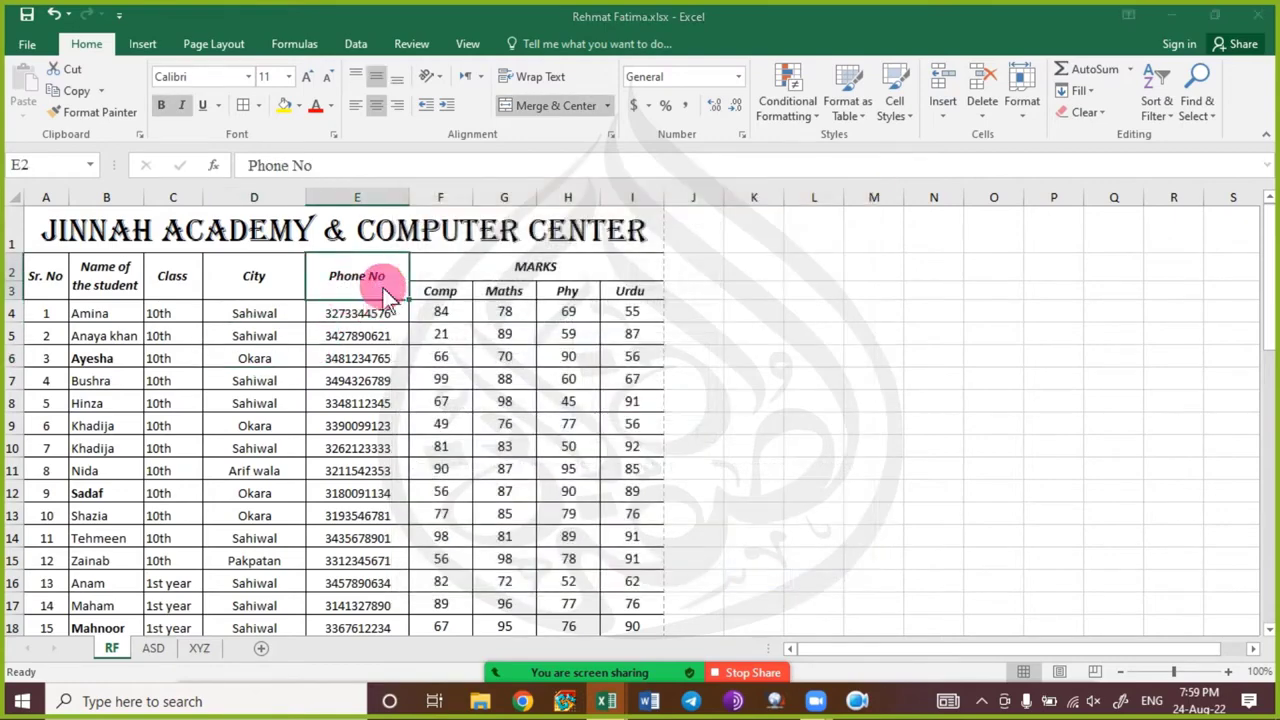
{"action": "key", "text": "ctrl+1"}
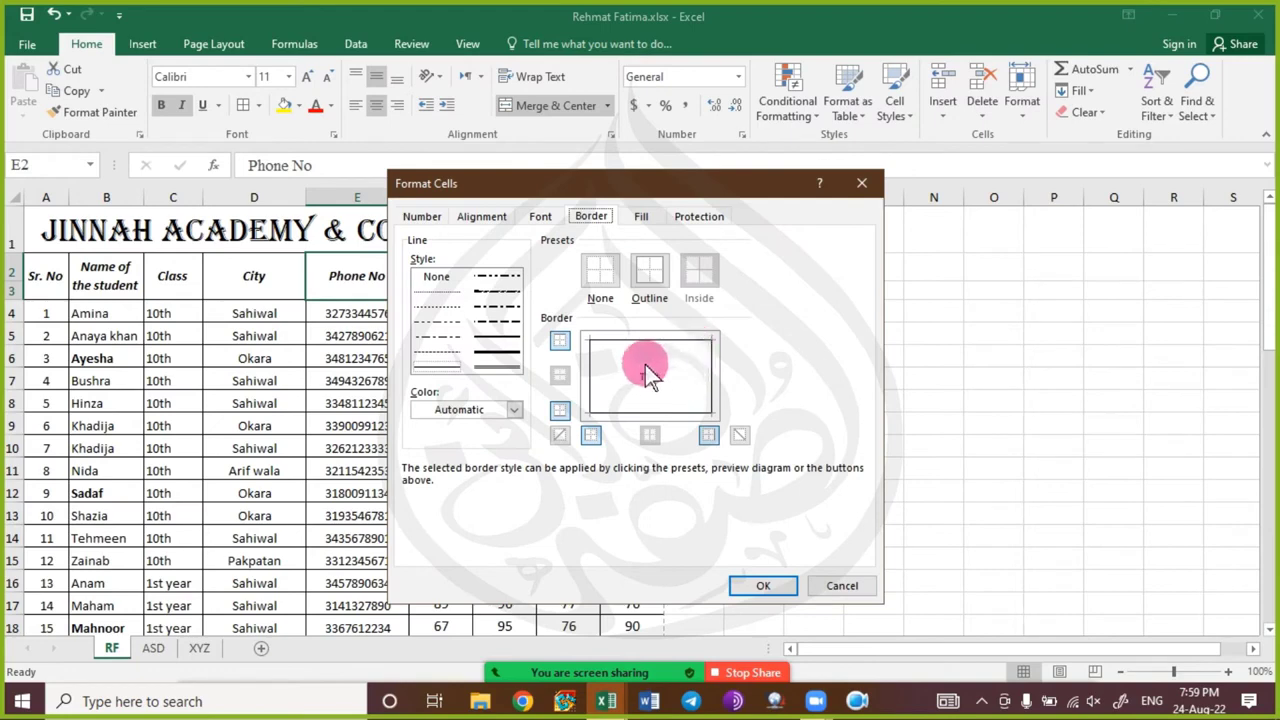
{"action": "left_click", "coordinate": [560, 435]}
{"action": "left_click", "coordinate": [560, 435]}
{"action": "left_click", "coordinate": [561, 437]}
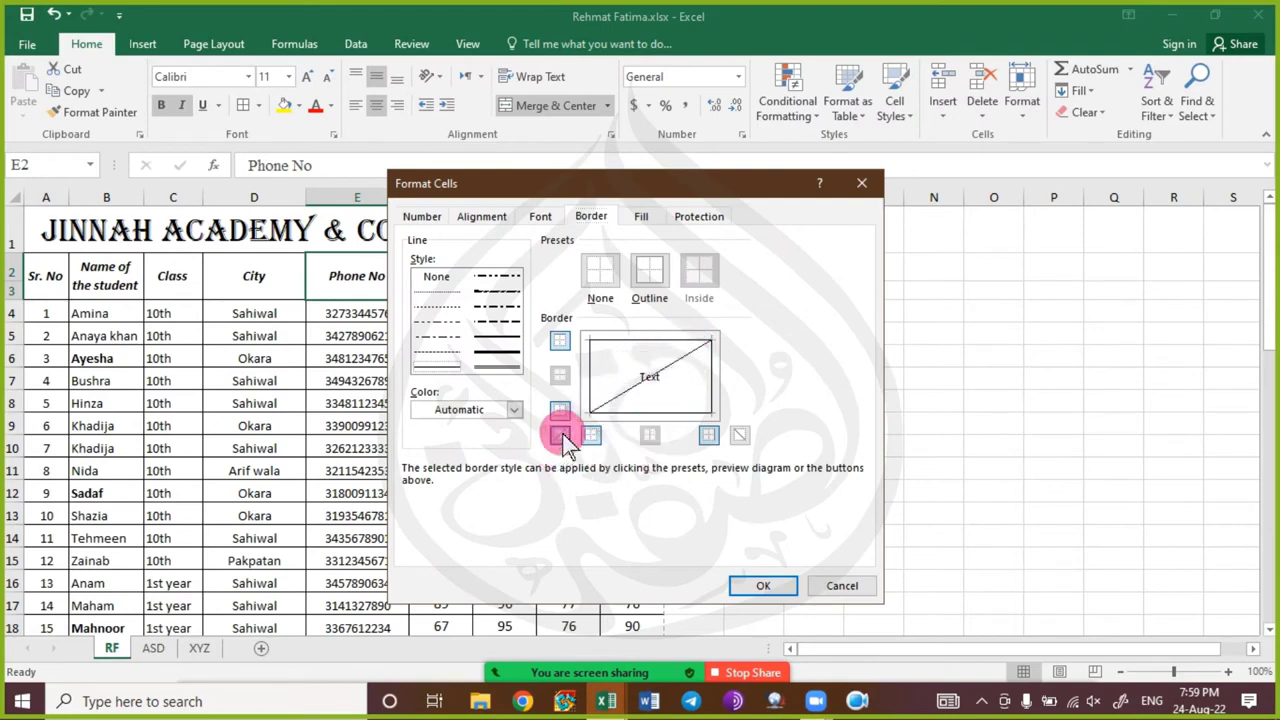
{"action": "left_click", "coordinate": [561, 437]}
{"action": "left_click", "coordinate": [561, 437]}
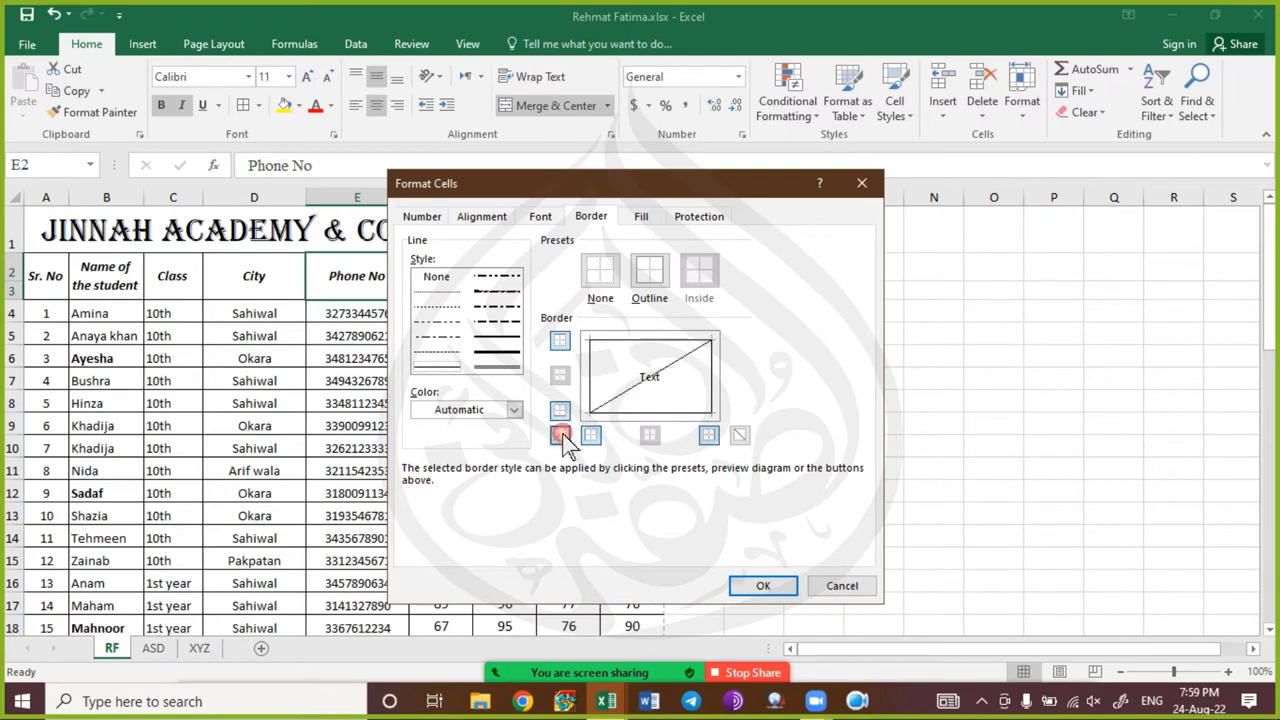
{"action": "left_click", "coordinate": [740, 435]}
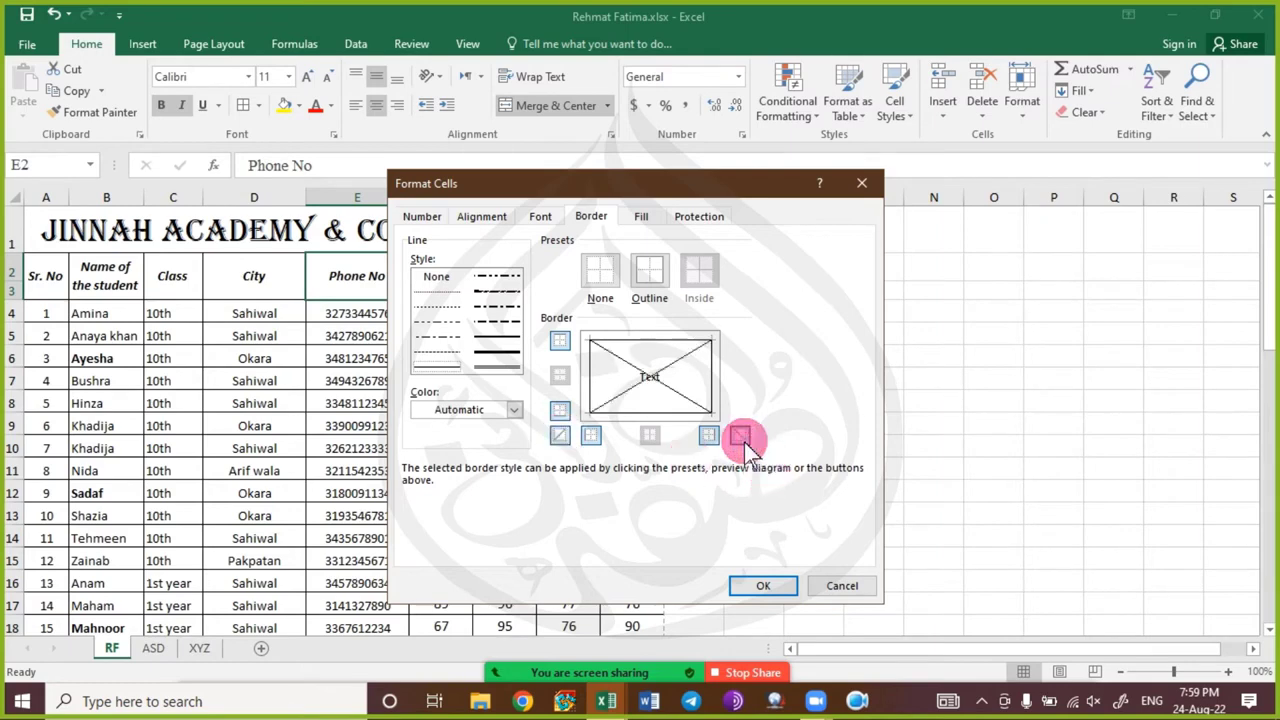
{"action": "left_click", "coordinate": [763, 586]}
{"action": "left_click", "coordinate": [430, 491]}
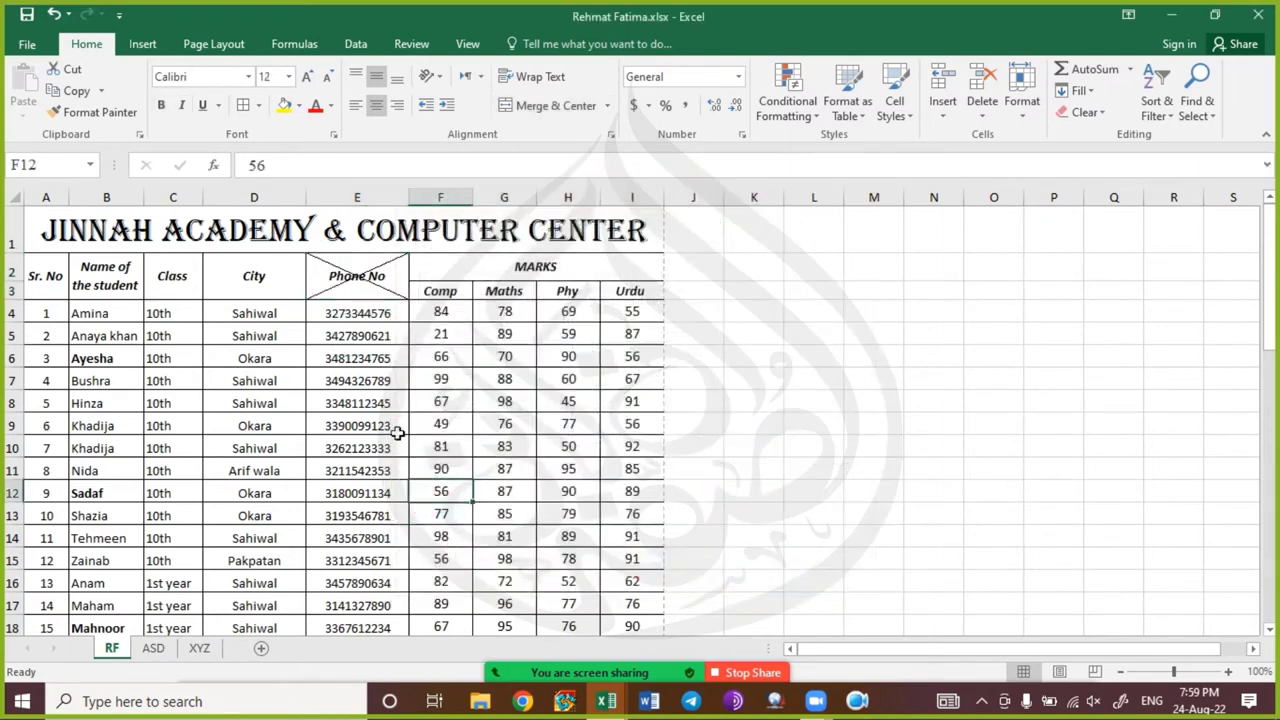
- Undo the diagonal borders on the Phone No header cell
{"action": "left_click", "coordinate": [376, 289]}
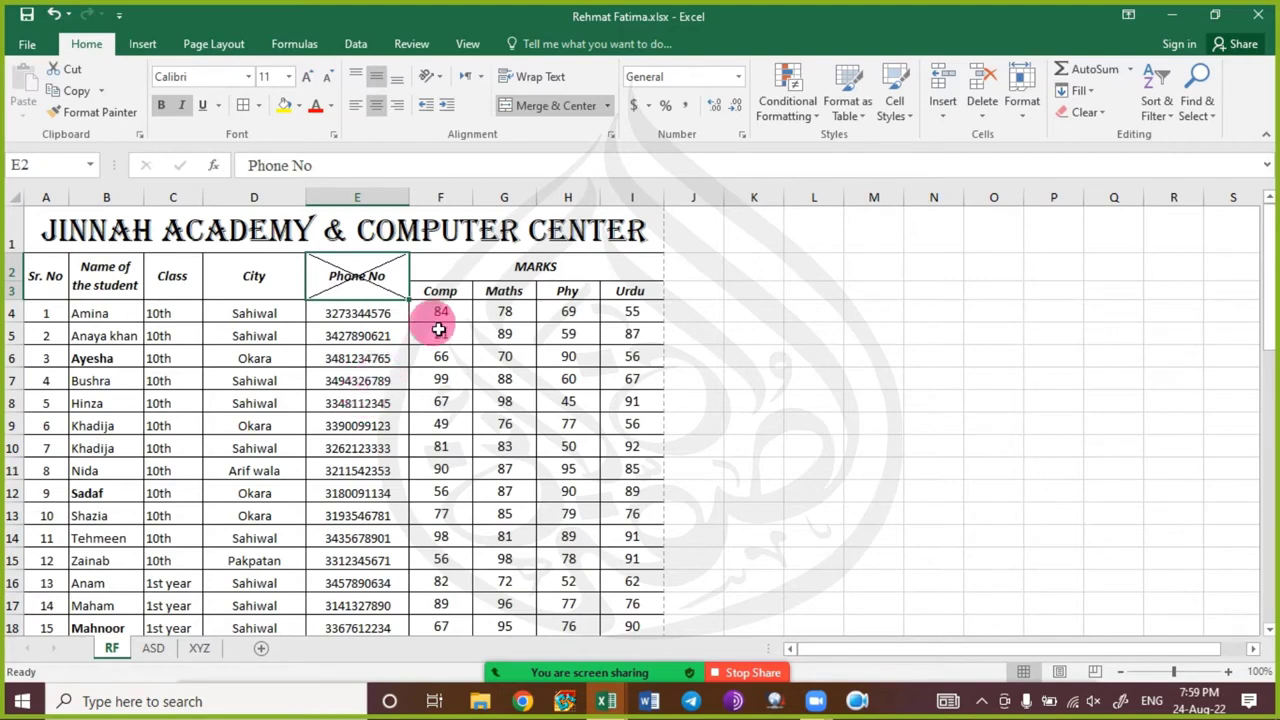
{"action": "key", "text": "ctrl+z"}
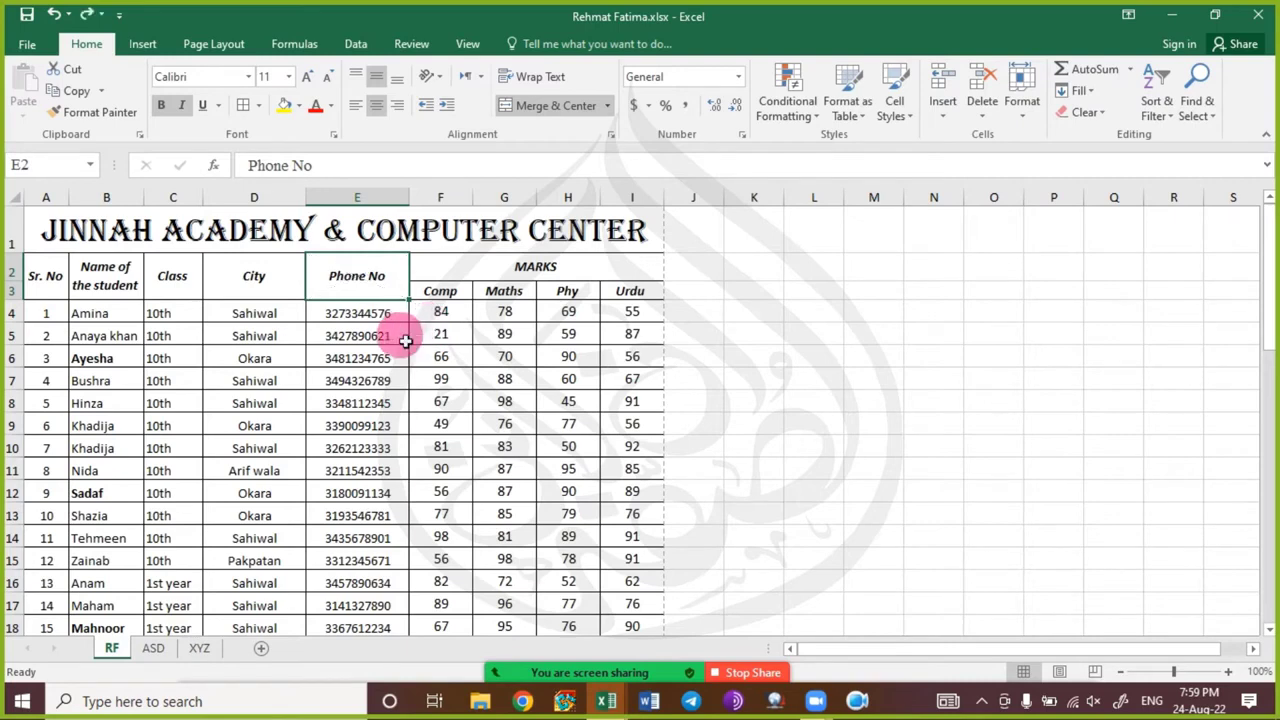
{"action": "left_click", "coordinate": [404, 341]}
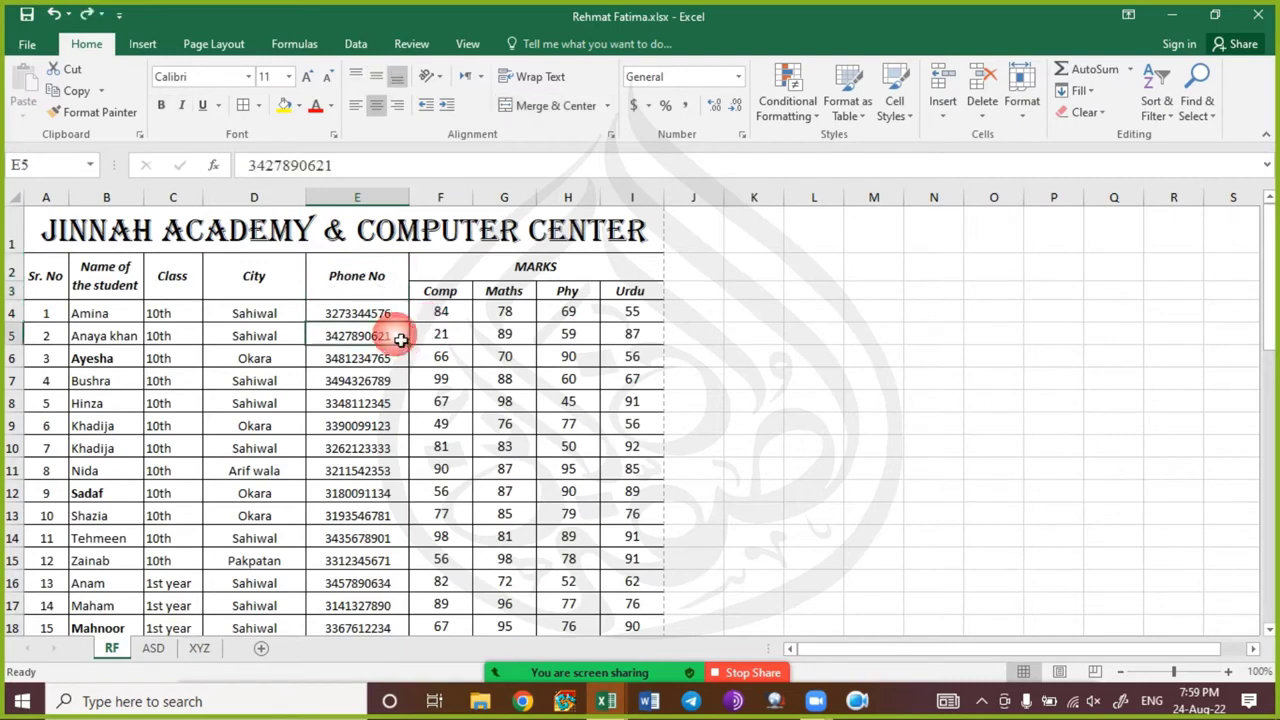
- Examine the borders across the whole student marks table A1:I53, from the title row to the last student
{"action": "left_click", "coordinate": [495, 230]}
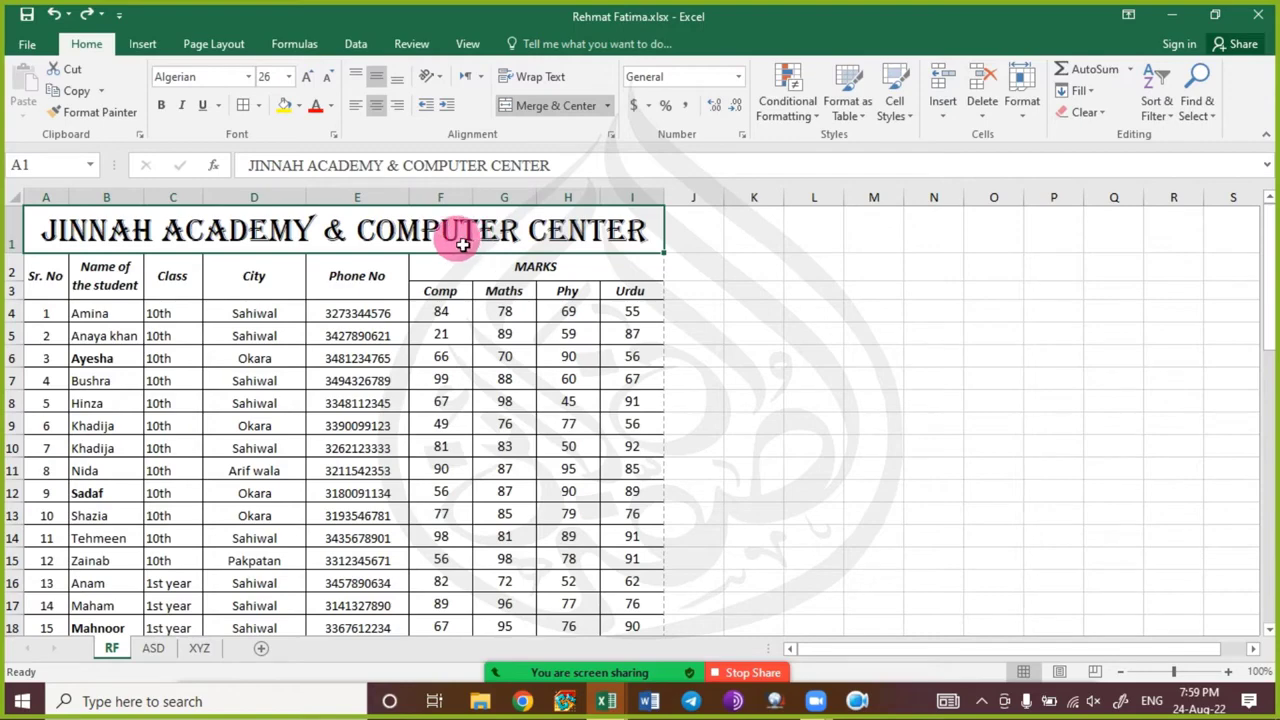
{"action": "scroll", "coordinate": [395, 337], "scroll_direction": "down", "scroll_amount": 2}
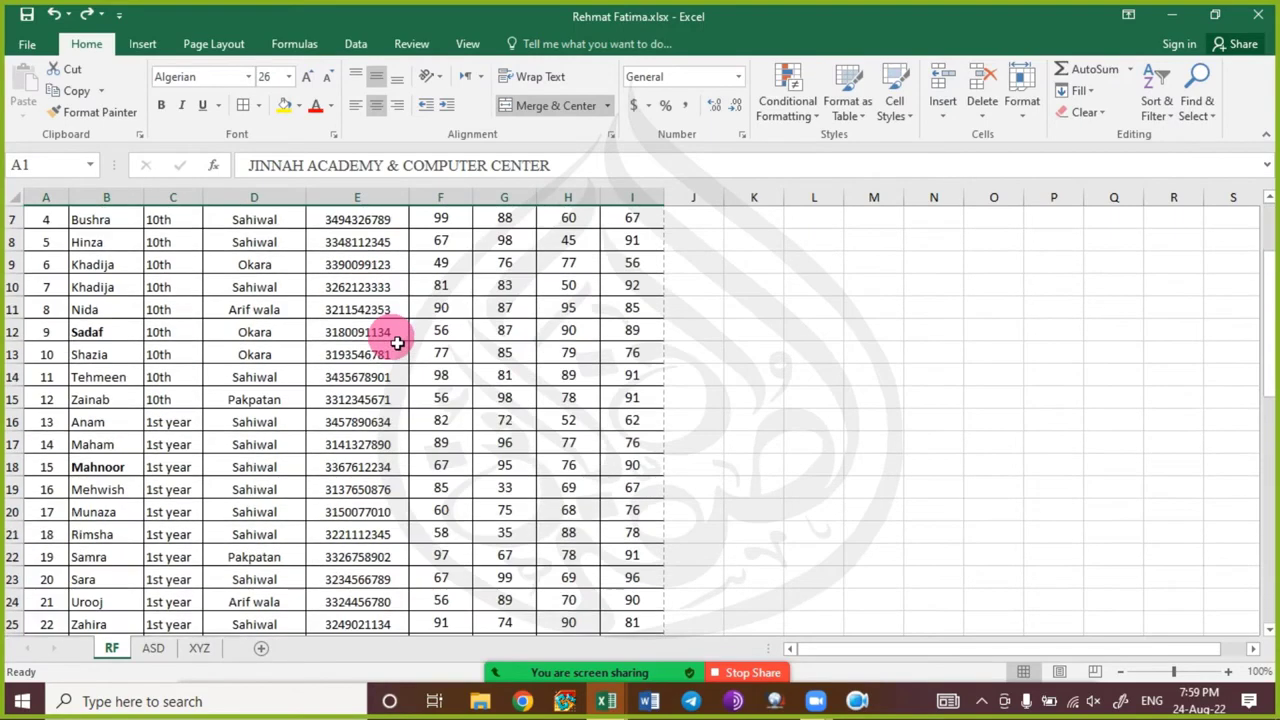
{"action": "scroll", "coordinate": [395, 337], "scroll_direction": "up", "scroll_amount": 2}
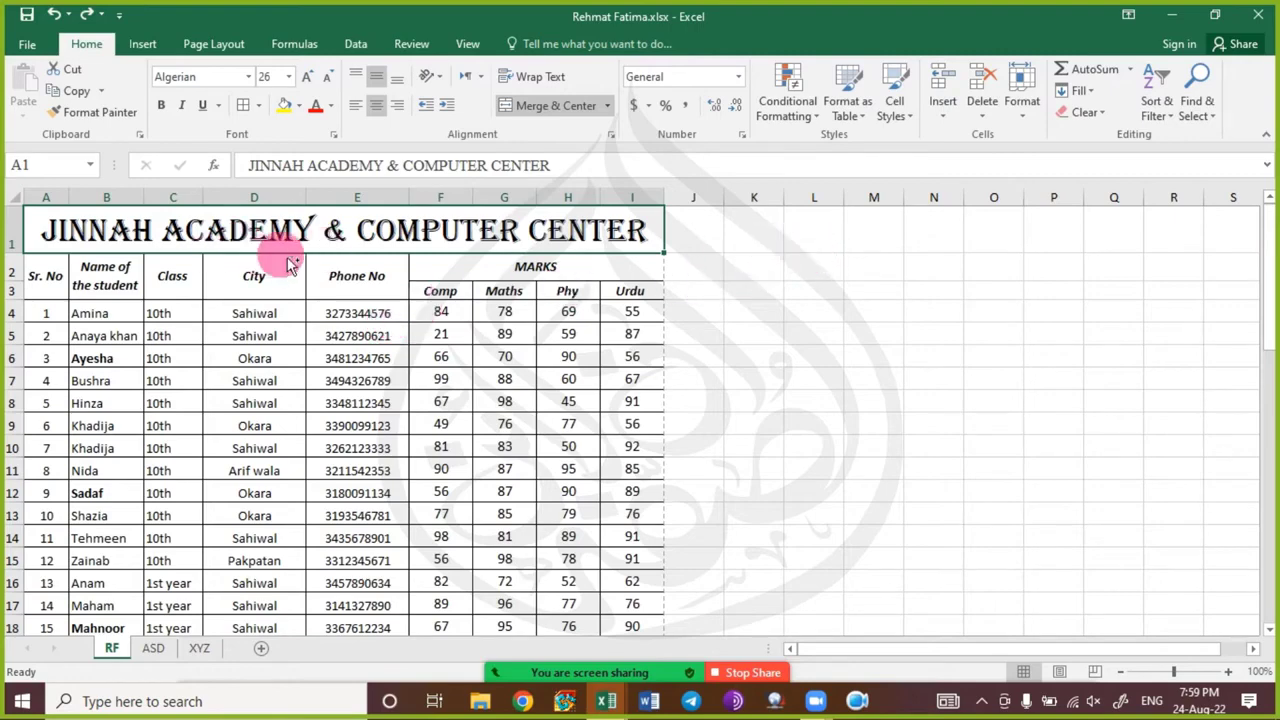
{"action": "left_click_drag", "start_coordinate": [288, 262], "coordinate": [287, 261]}
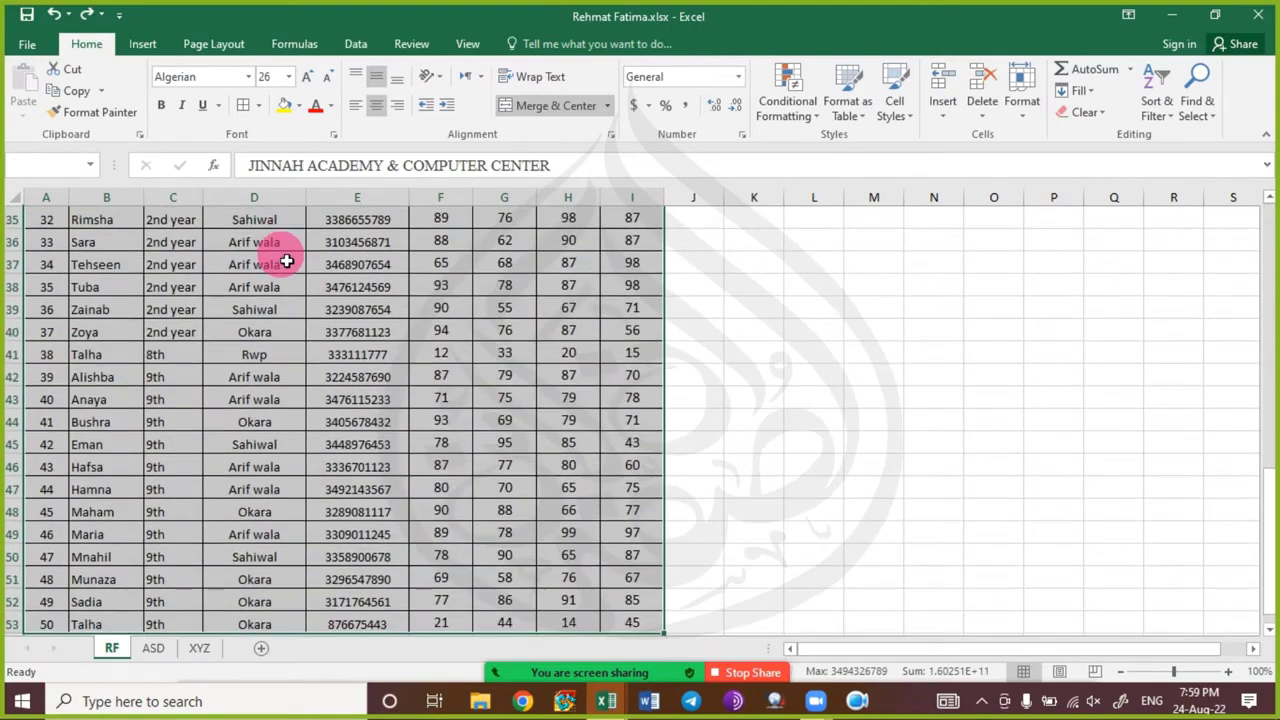
{"action": "scroll", "coordinate": [263, 331], "scroll_direction": "down", "scroll_amount": 1}
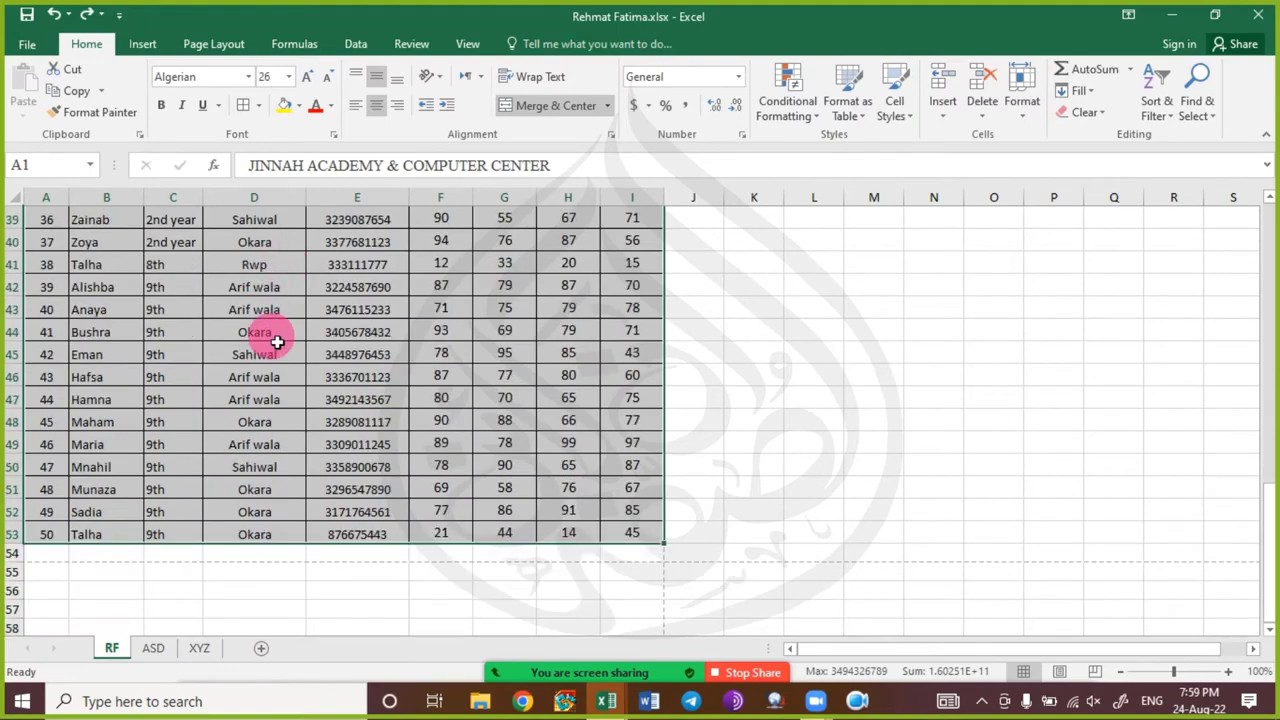
{"action": "scroll", "coordinate": [277, 342], "scroll_direction": "up", "scroll_amount": 2}
{"action": "scroll", "coordinate": [277, 342], "scroll_direction": "up", "scroll_amount": 10}
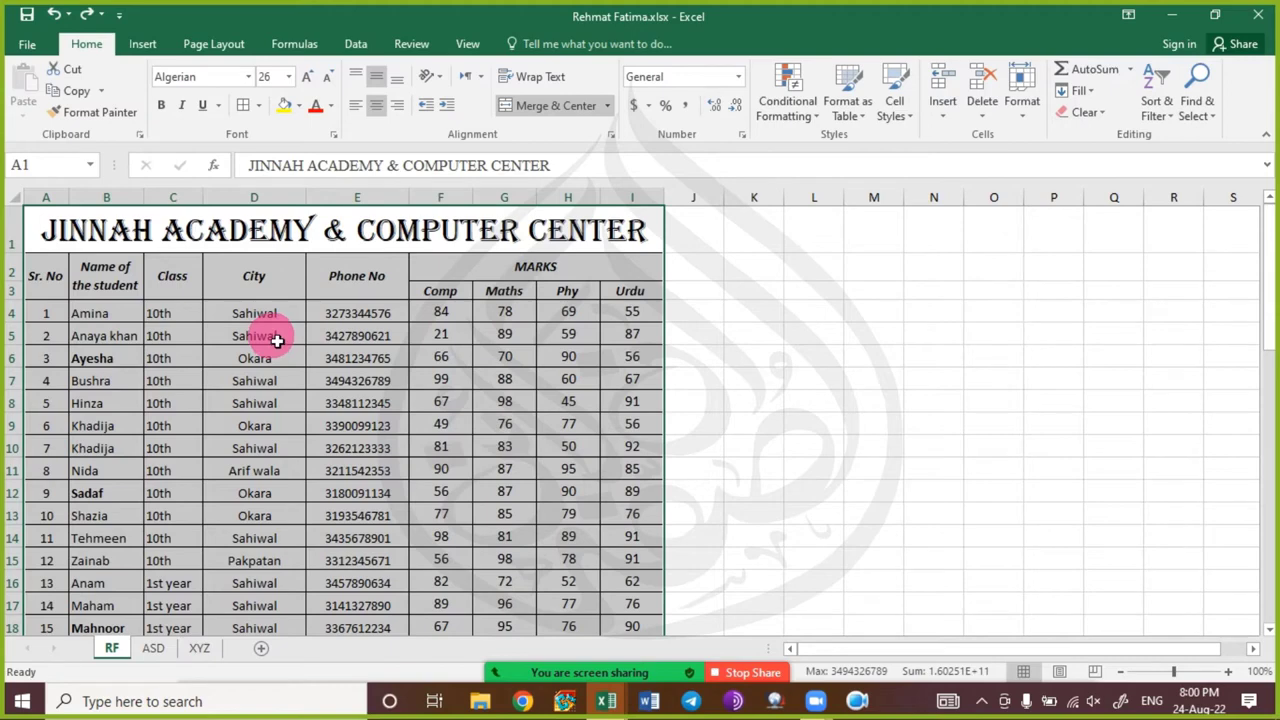
{"action": "left_click", "coordinate": [318, 315]}
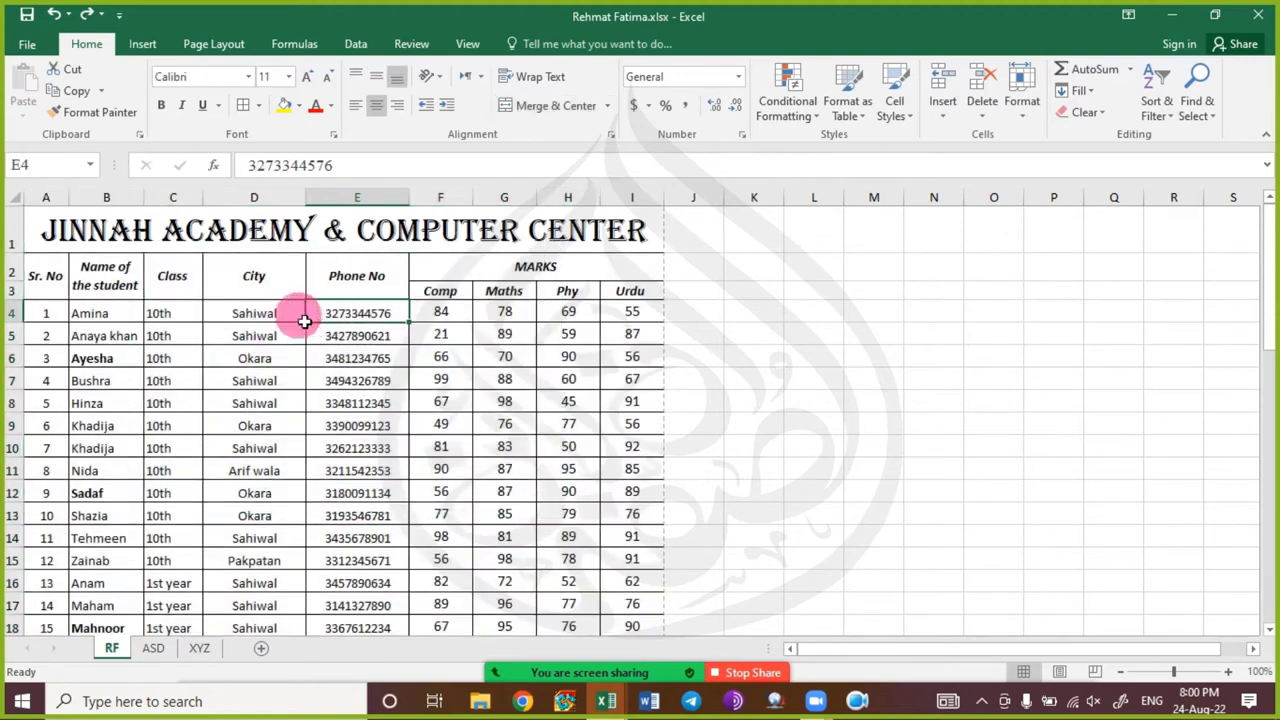
- Set the paper size of the marks sheet to A4
{"action": "left_click", "coordinate": [198, 46]}
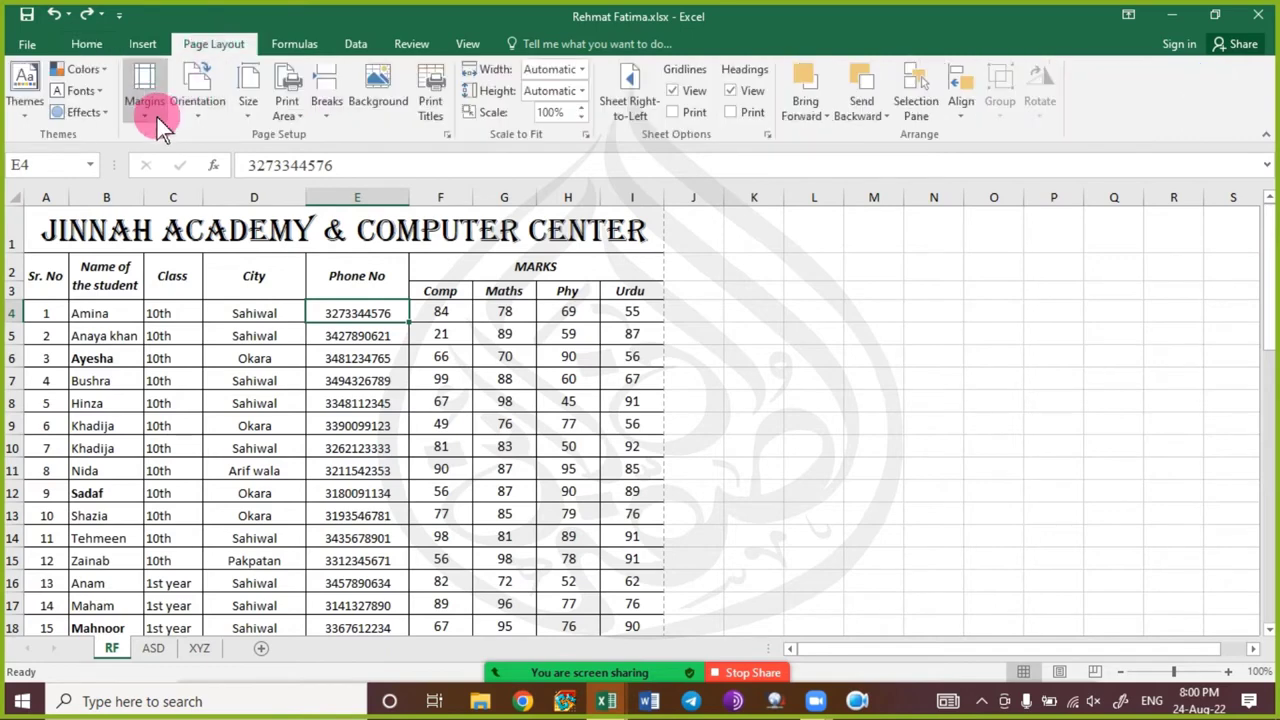
{"action": "left_click", "coordinate": [248, 100]}
{"action": "left_click", "coordinate": [304, 280]}
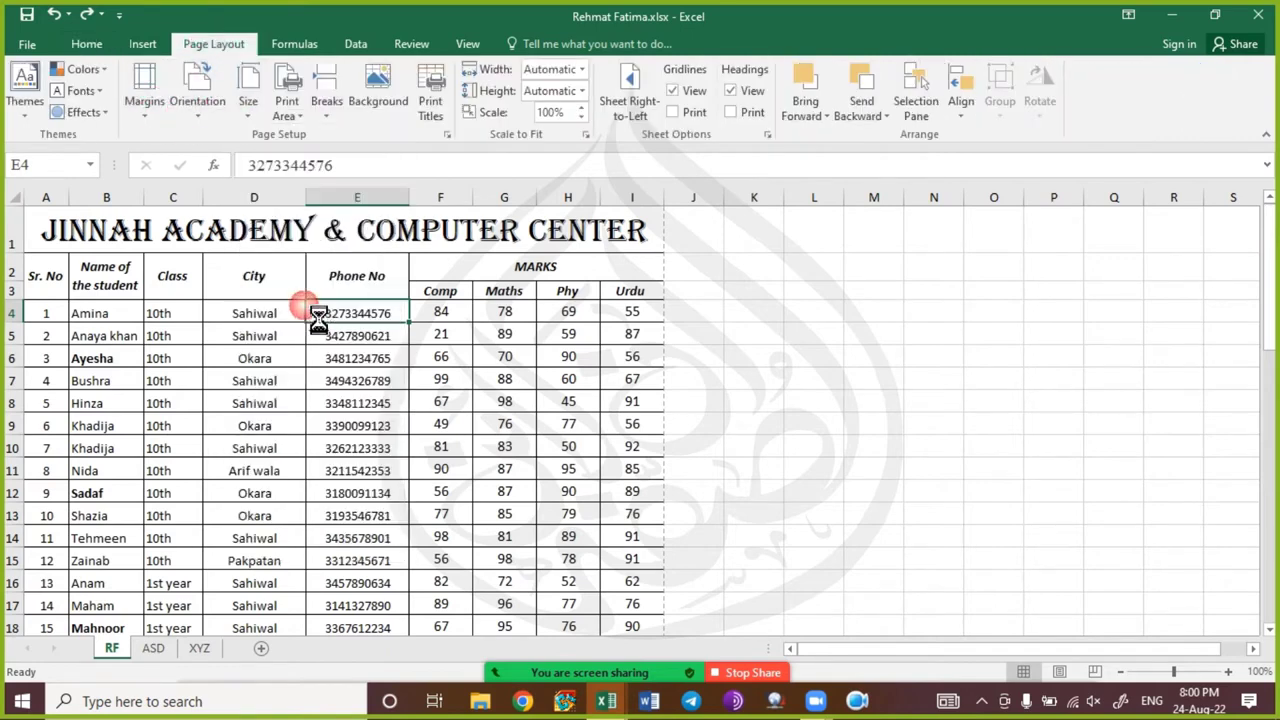
{"action": "left_click", "coordinate": [304, 381]}
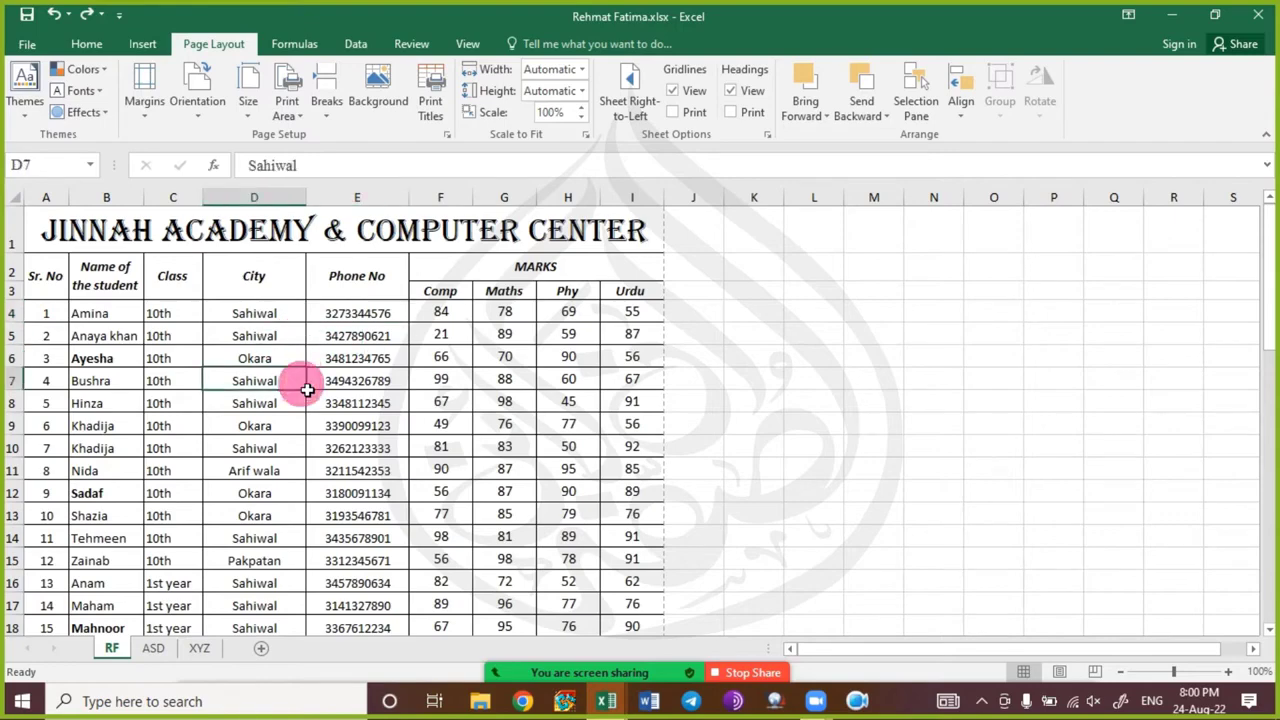
- Preview the A4 printout of the marks sheet as whole pages and check how the table splits across them
{"action": "key", "text": "ctrl+p"}
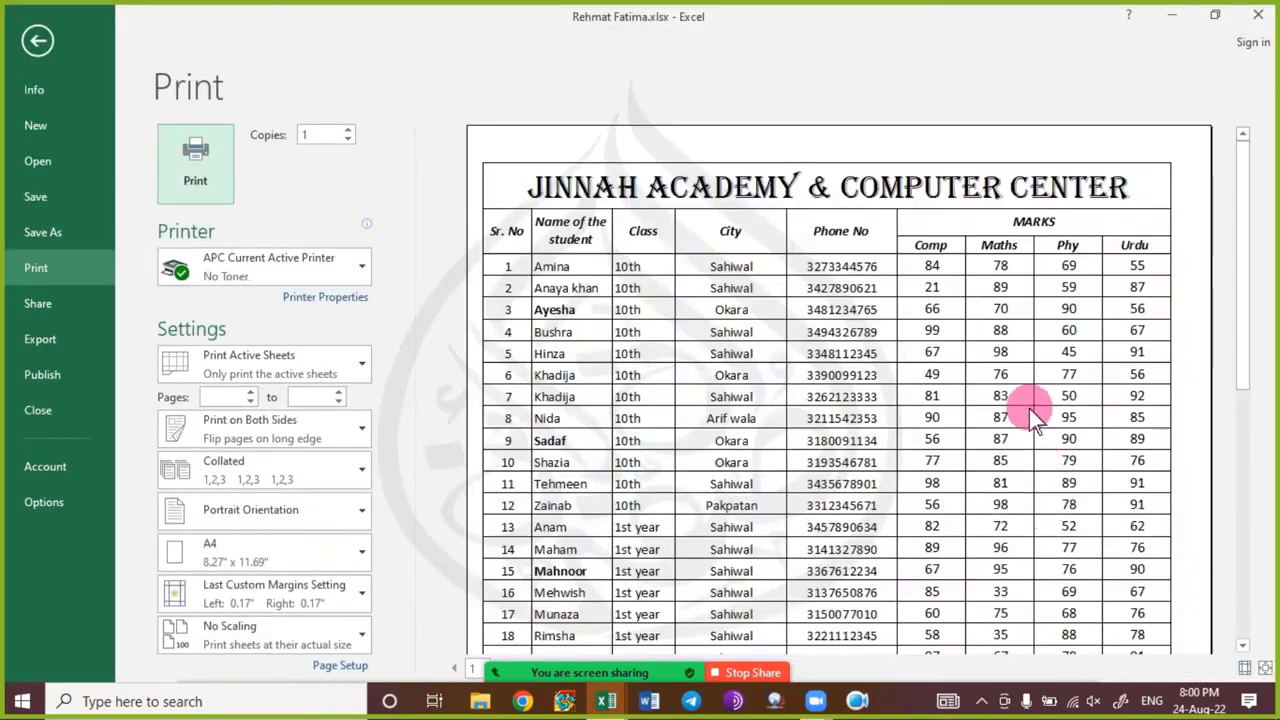
{"action": "left_click", "coordinate": [1029, 408]}
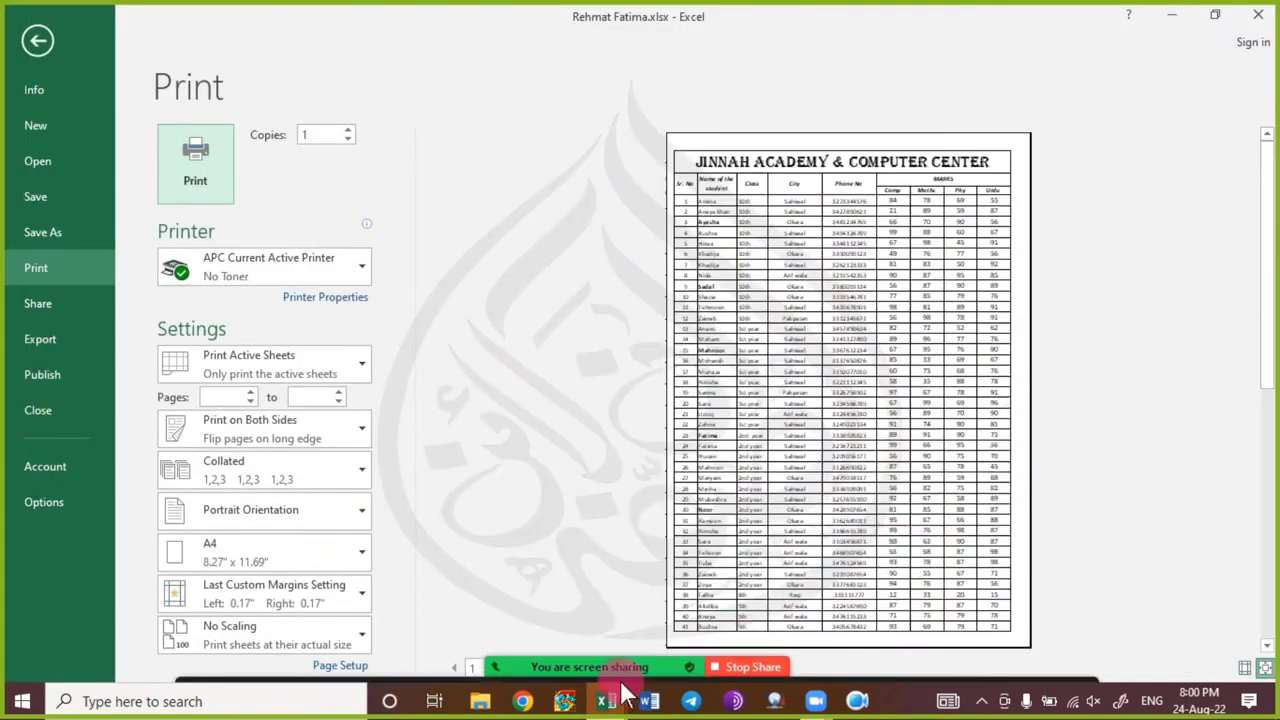
{"action": "mouse_move", "coordinate": [516, 643]}
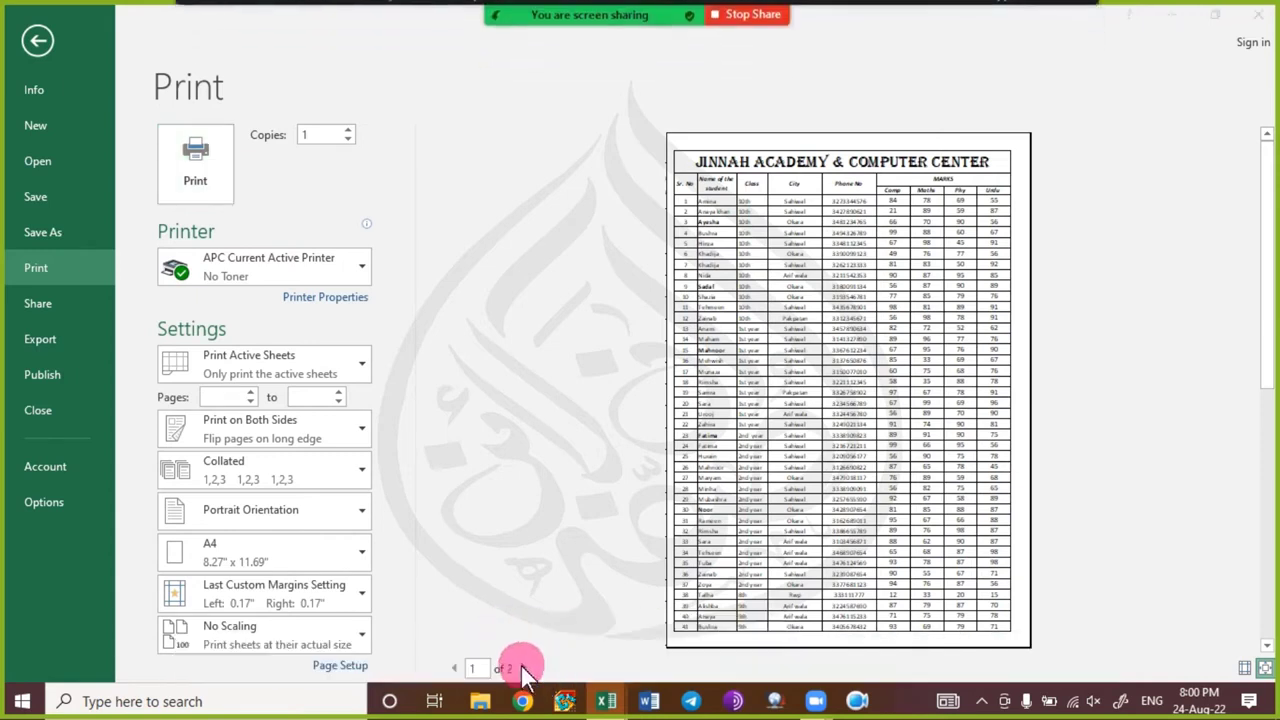
{"action": "left_click", "coordinate": [522, 668]}
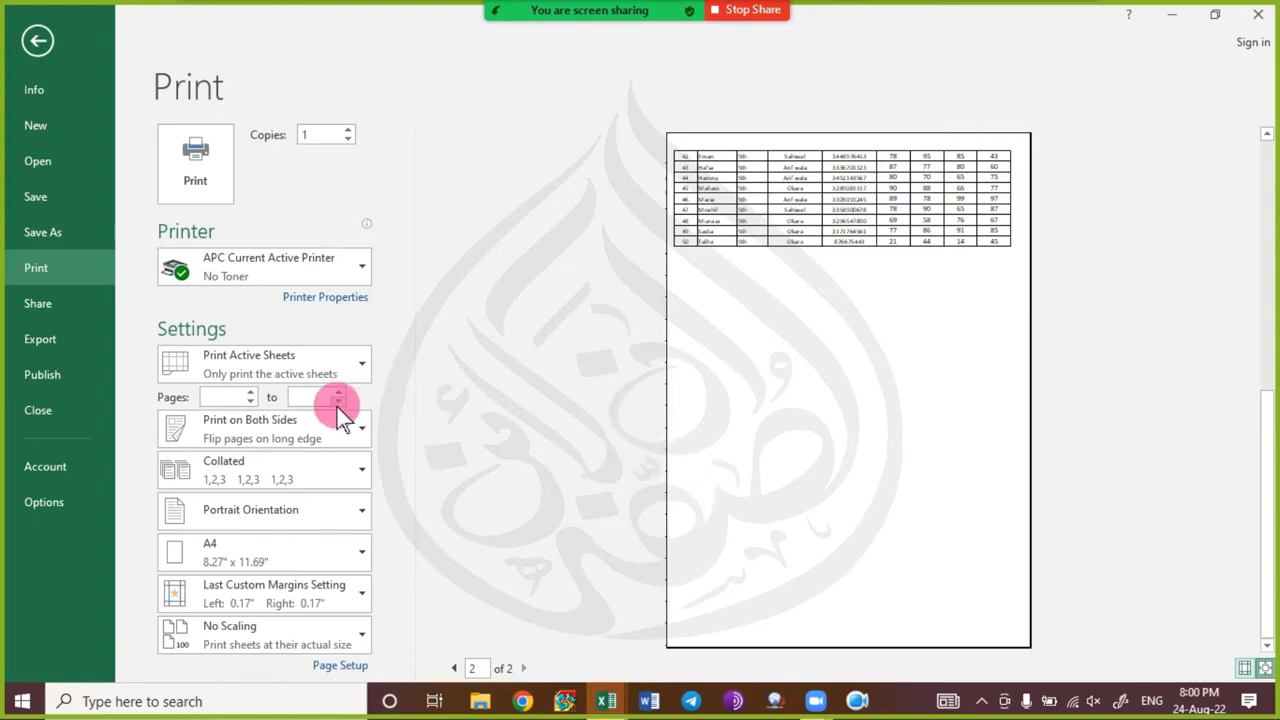
{"action": "left_click", "coordinate": [453, 668]}
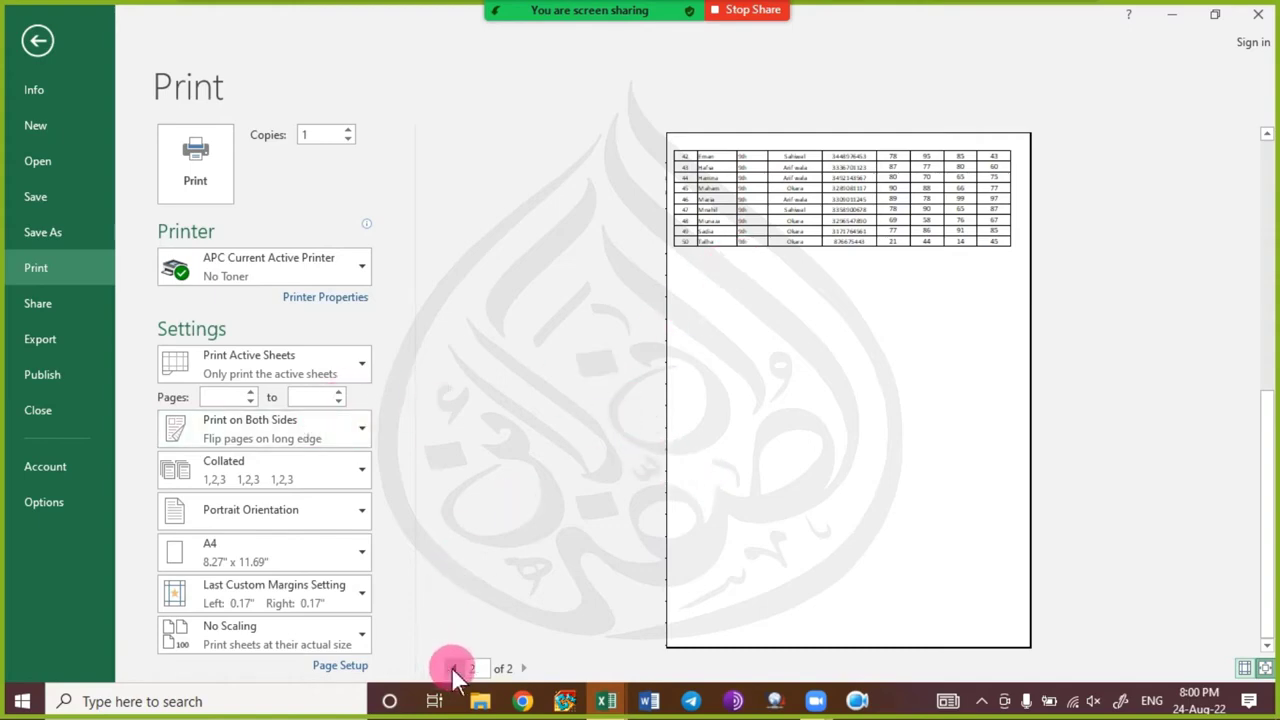
{"action": "key", "text": "Escape"}
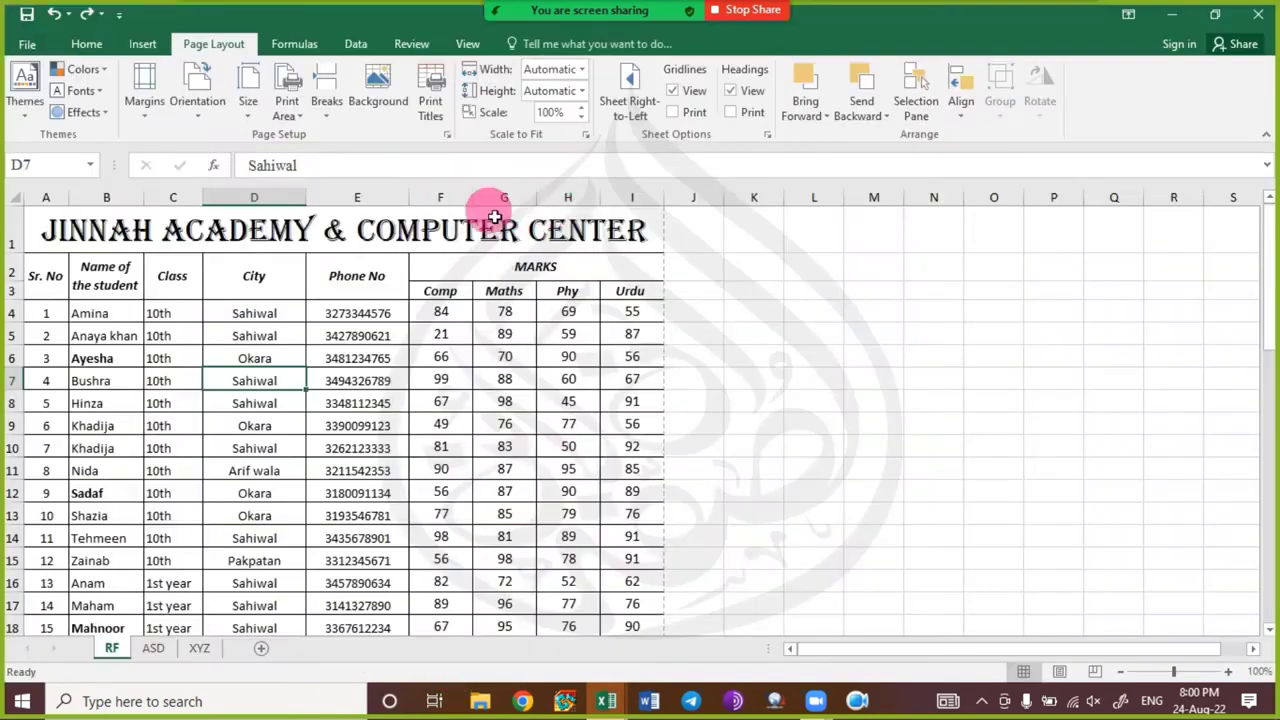
{"action": "left_click", "coordinate": [447, 134]}
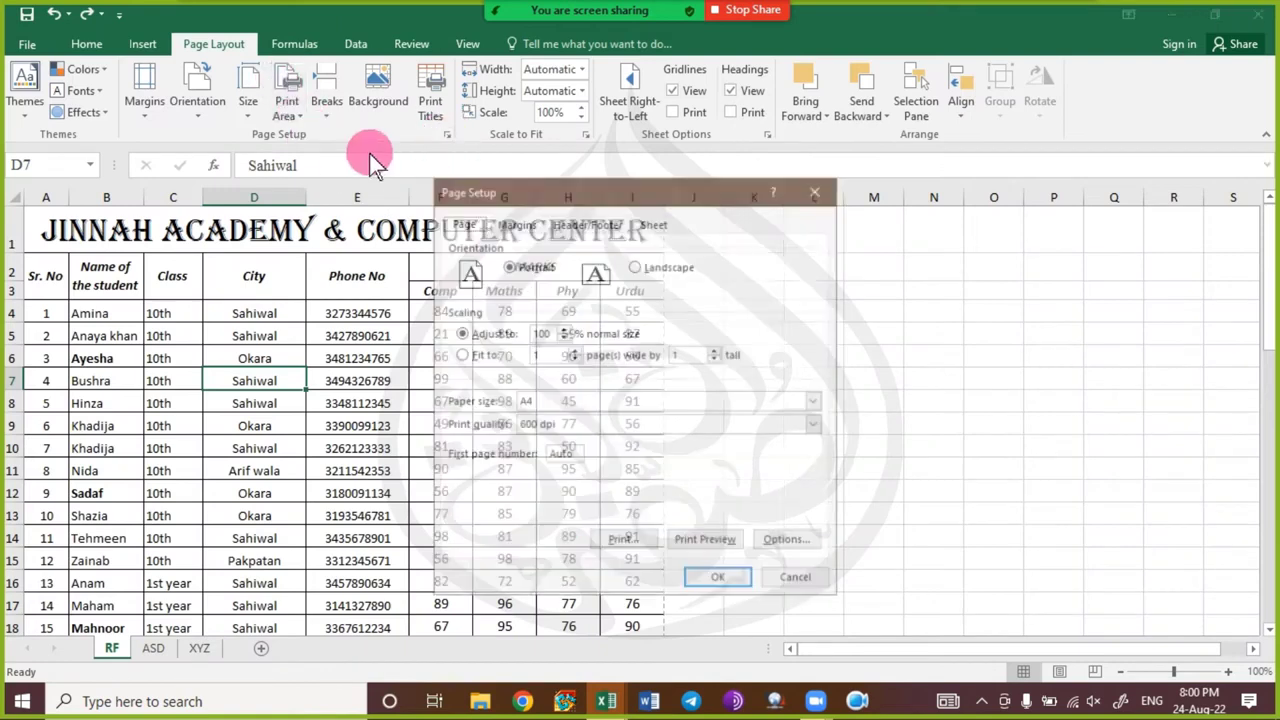
{"action": "left_click", "coordinate": [587, 223]}
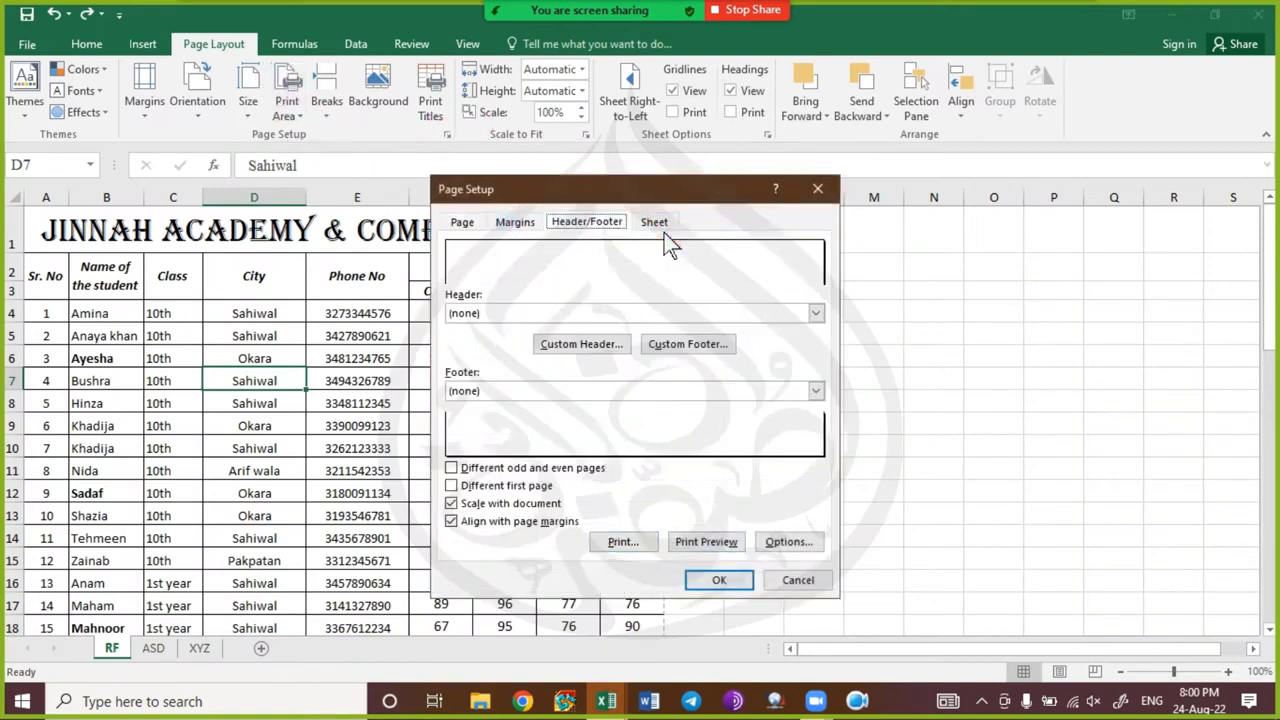
{"action": "left_click", "coordinate": [655, 224]}
{"action": "left_click", "coordinate": [460, 222]}
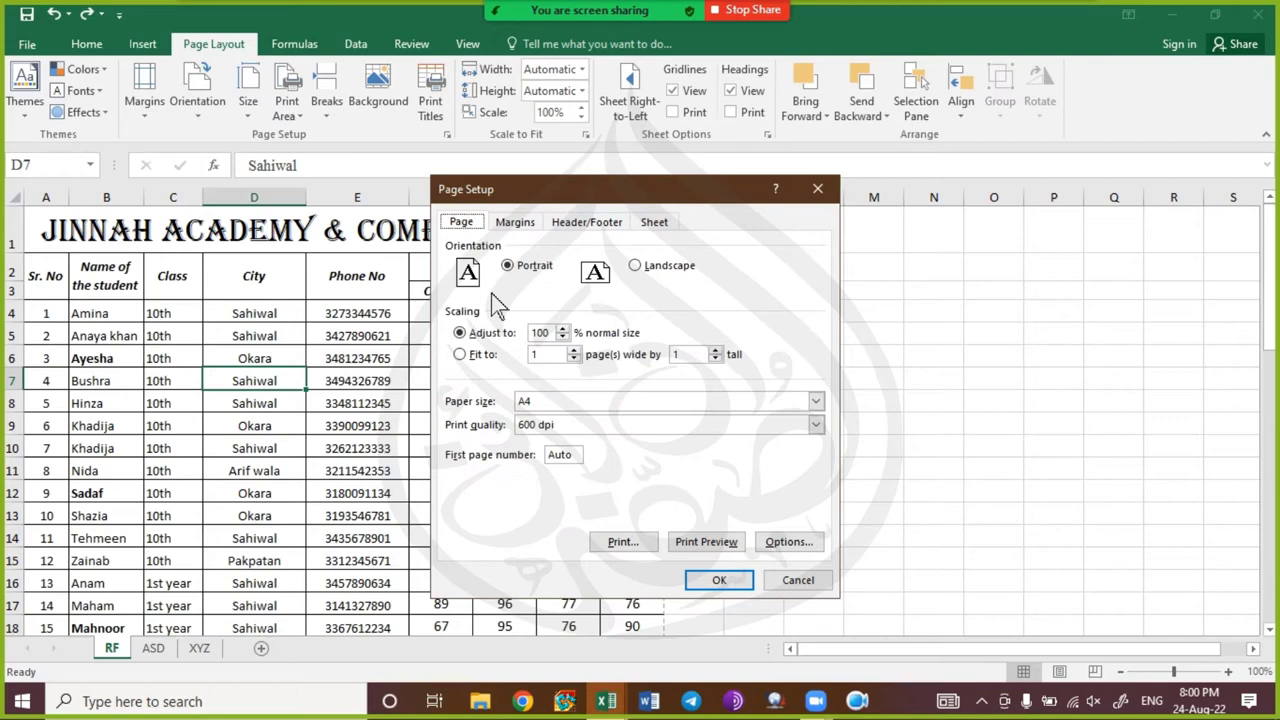
{"action": "left_click", "coordinate": [797, 581]}
{"action": "left_click", "coordinate": [345, 311]}
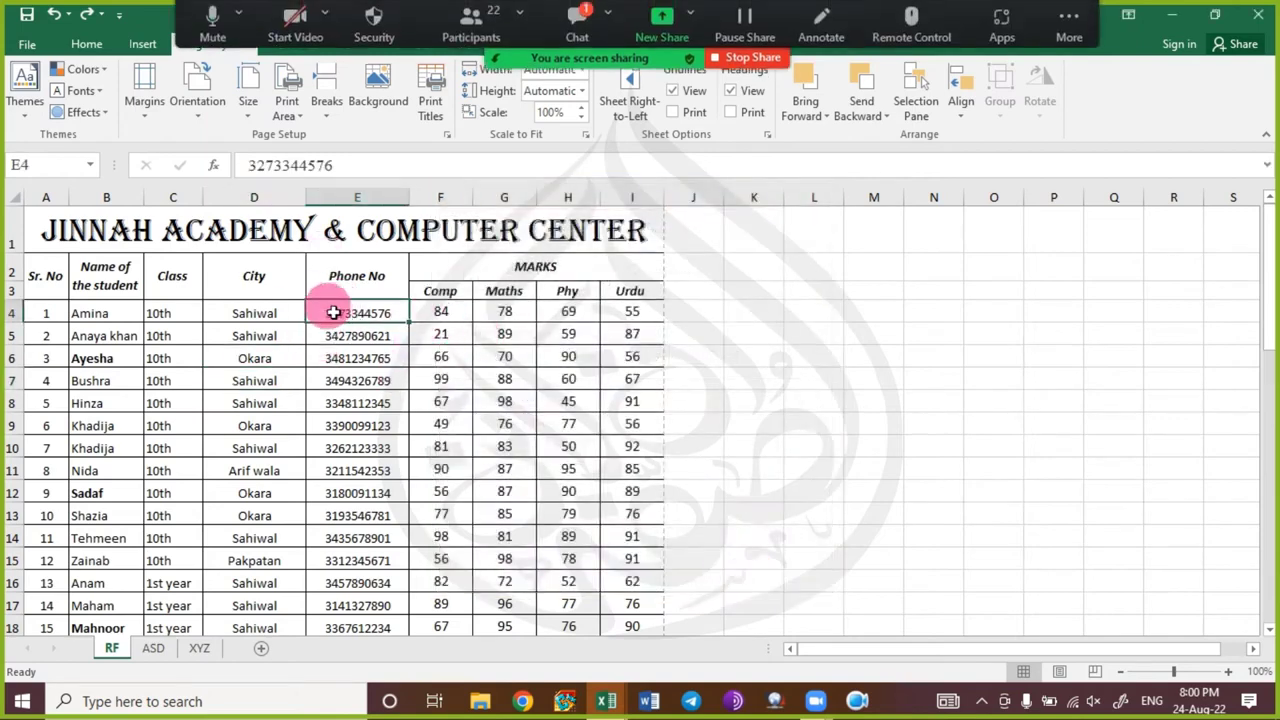
- Switch to the Zoom meeting chat, read the latest message and close the chat
{"action": "left_click", "coordinate": [577, 20]}
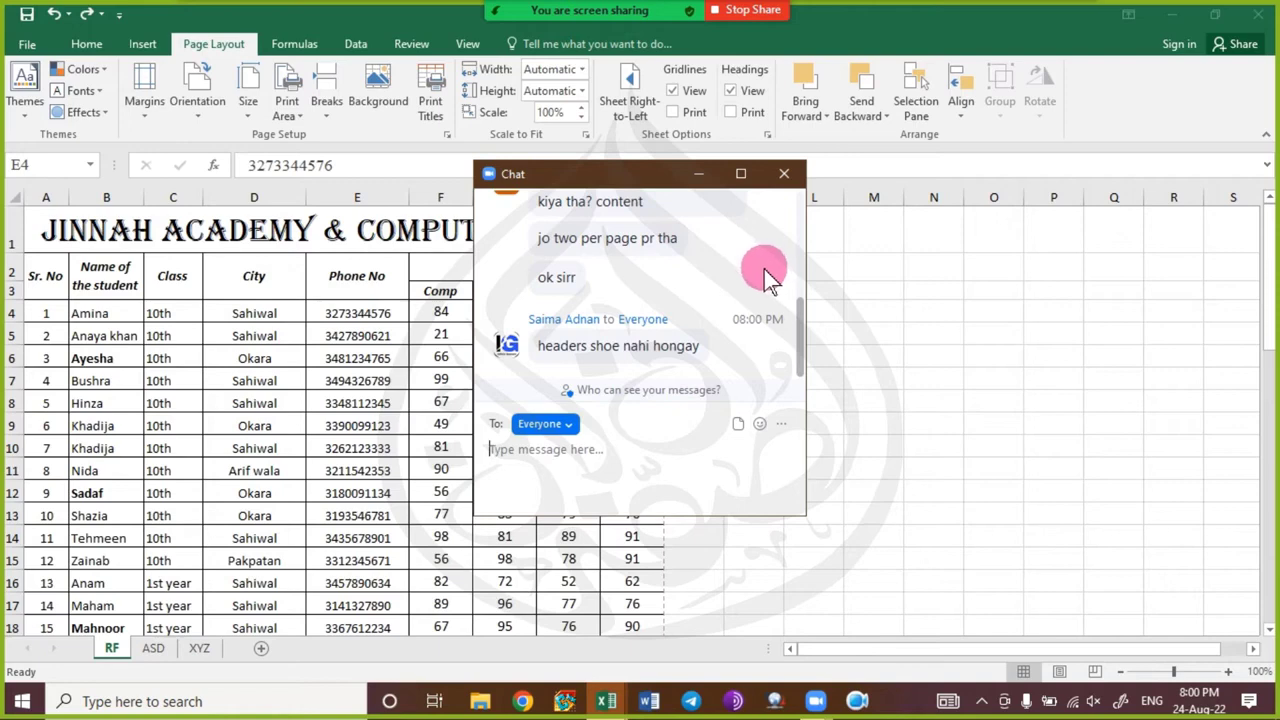
{"action": "left_click", "coordinate": [785, 174]}
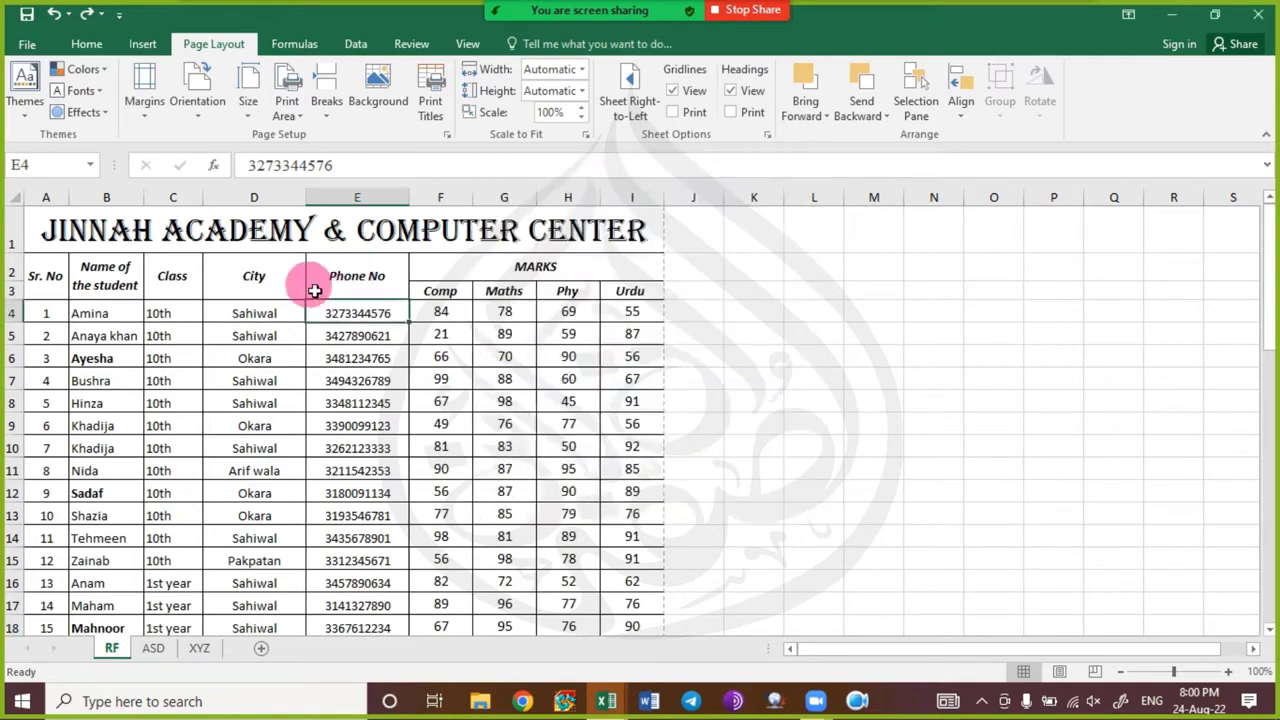
- Copy the title and header rows 1:3 and insert them above row 45, at the start of the second printed page
{"action": "scroll", "coordinate": [291, 443], "scroll_direction": "down", "scroll_amount": 5}
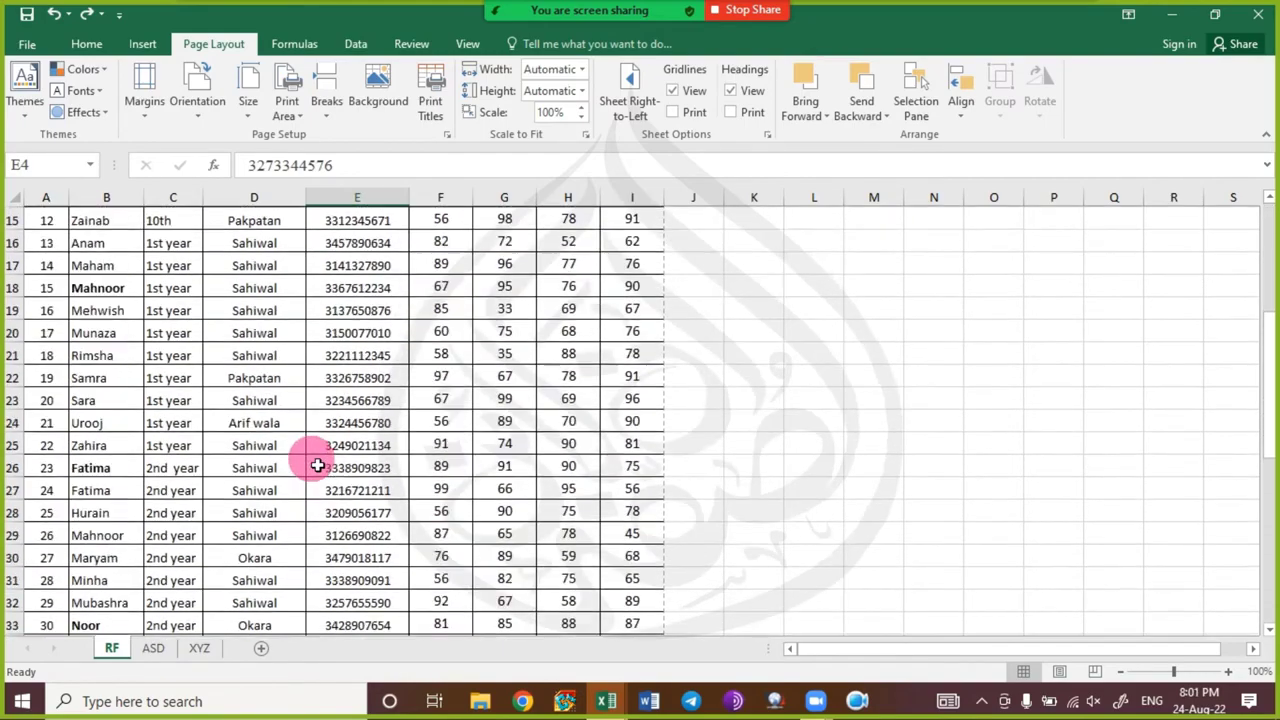
{"action": "scroll", "coordinate": [312, 458], "scroll_direction": "down", "scroll_amount": 6}
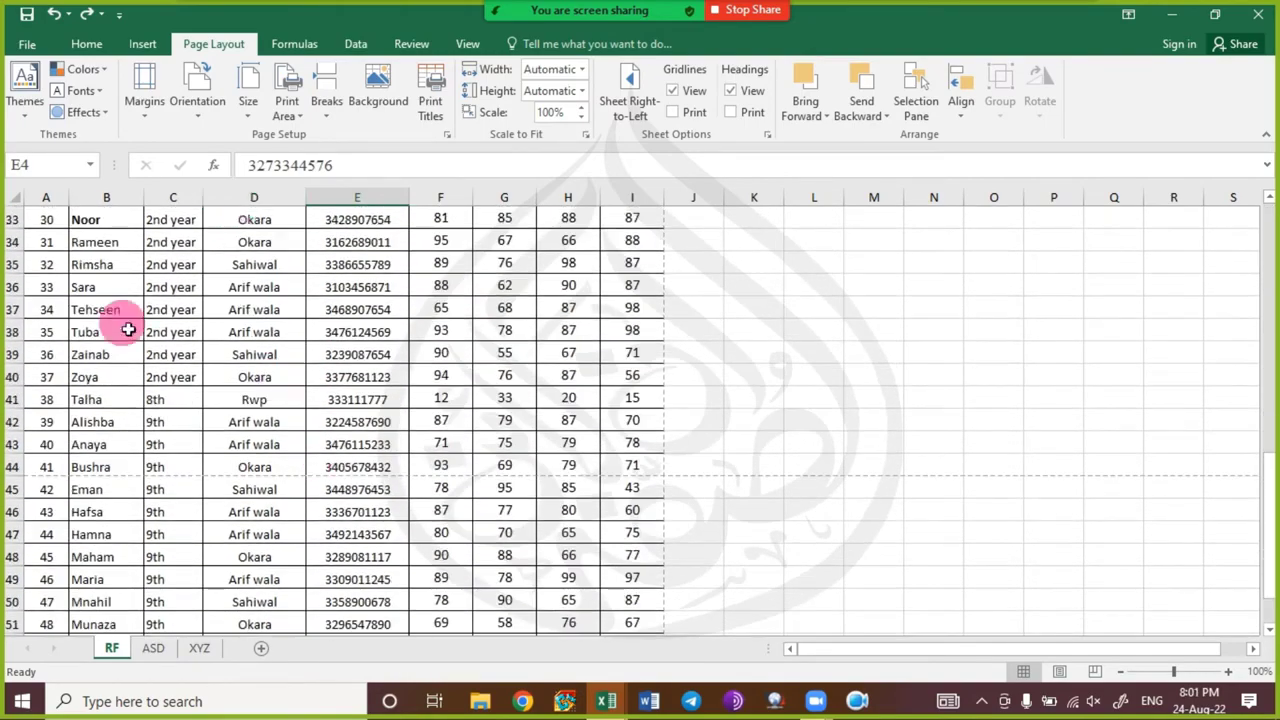
{"action": "scroll", "coordinate": [100, 371], "scroll_direction": "up", "scroll_amount": 11}
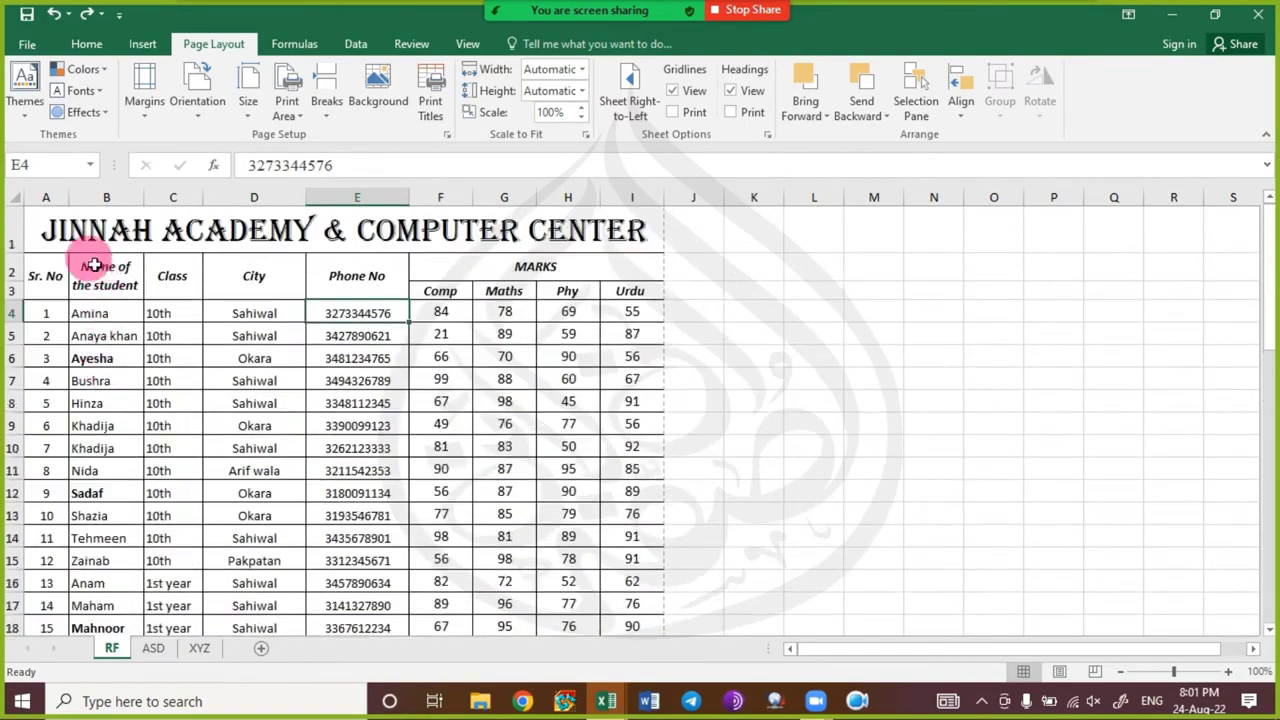
{"action": "left_click_drag", "start_coordinate": [11, 240], "coordinate": [11, 292]}
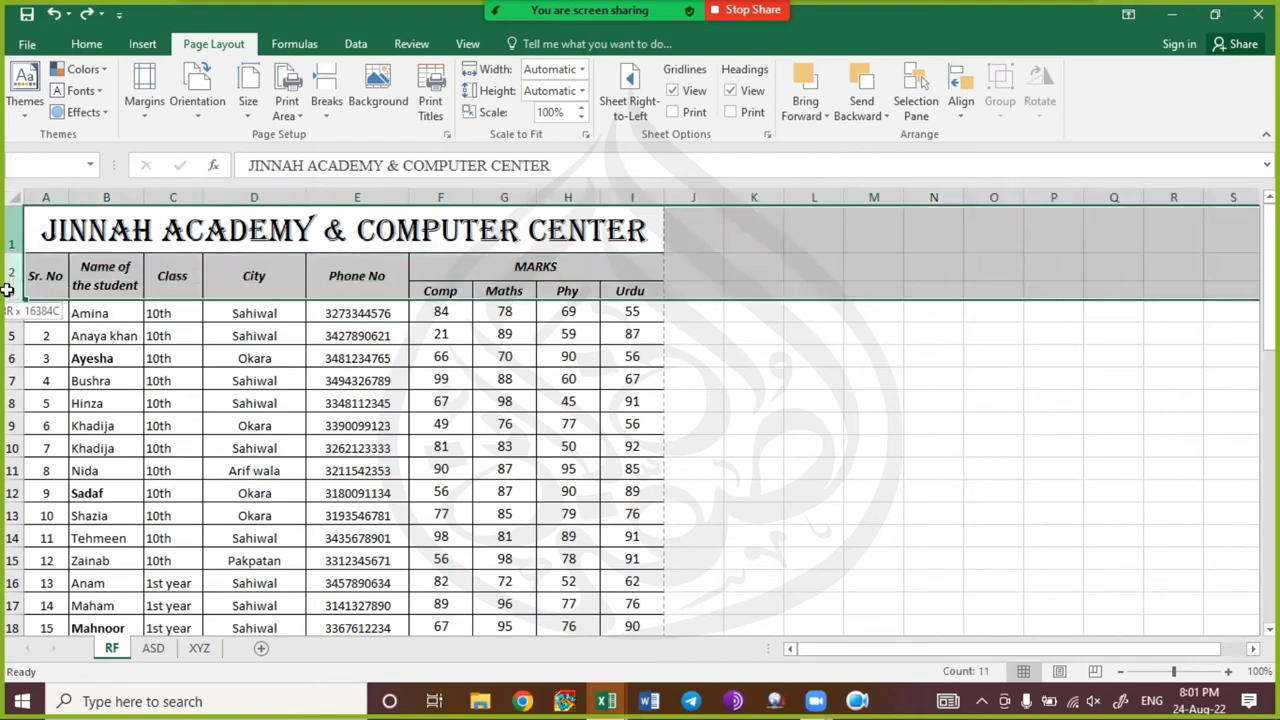
{"action": "key", "text": "ctrl+c"}
{"action": "scroll", "coordinate": [150, 365], "scroll_direction": "down", "scroll_amount": 2}
{"action": "scroll", "coordinate": [152, 366], "scroll_direction": "down", "scroll_amount": 9}
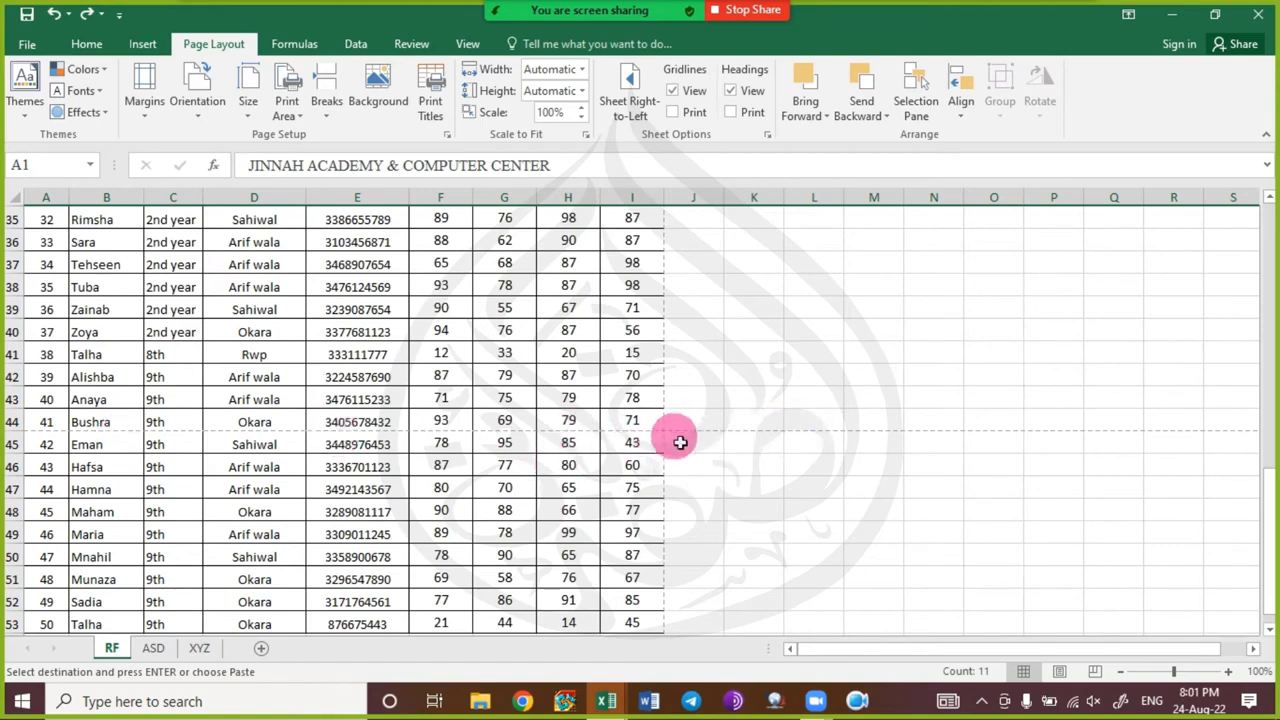
{"action": "left_click", "coordinate": [12, 445]}
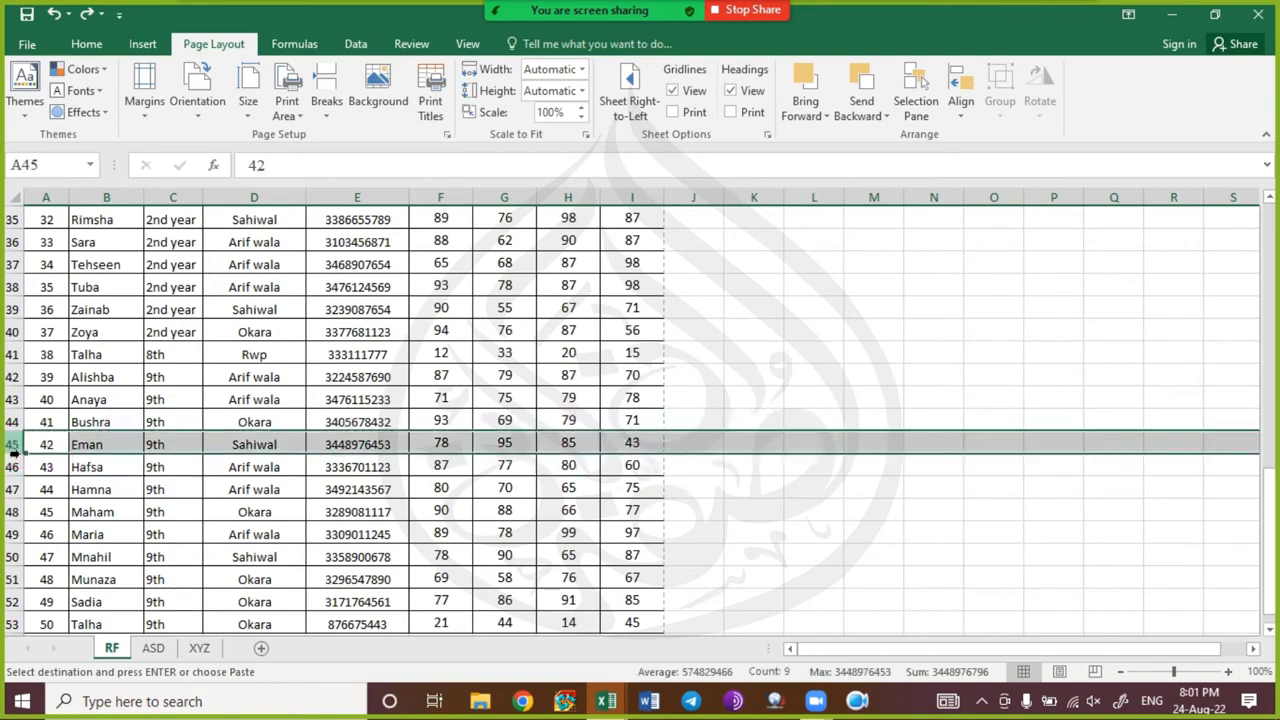
{"action": "key", "text": "ctrl+shift+equal"}
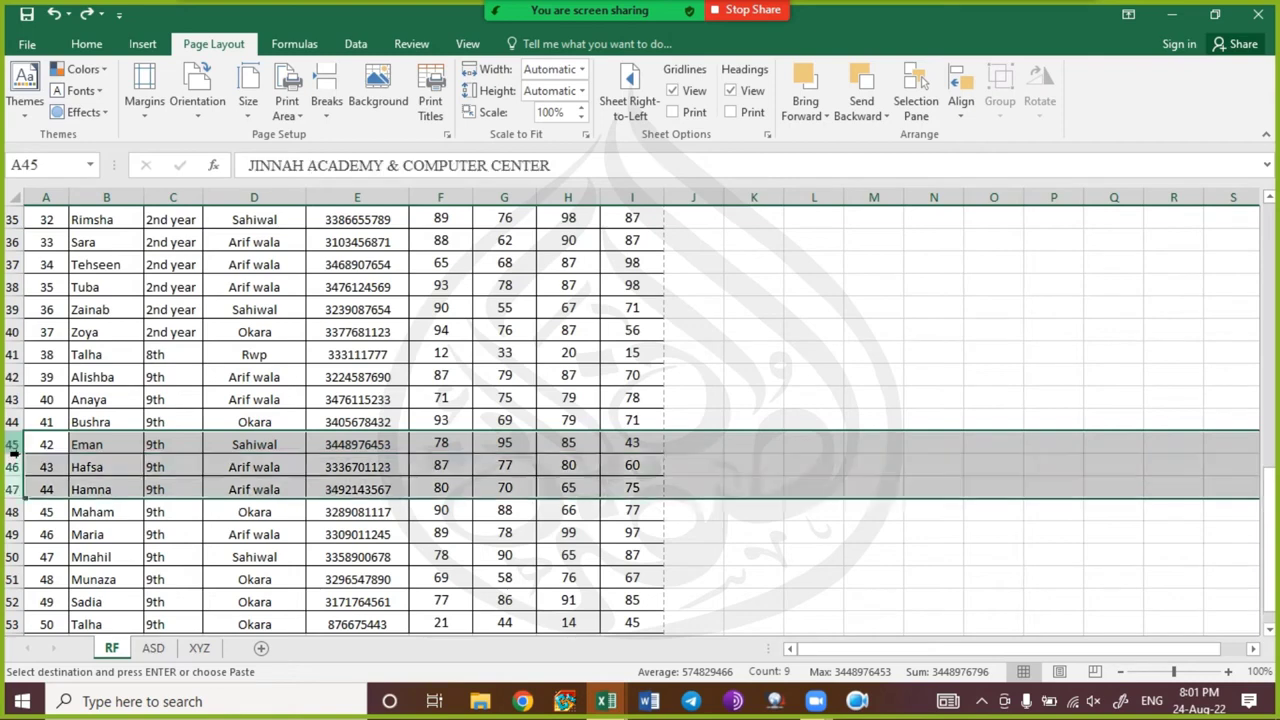
{"action": "left_click", "coordinate": [743, 496]}
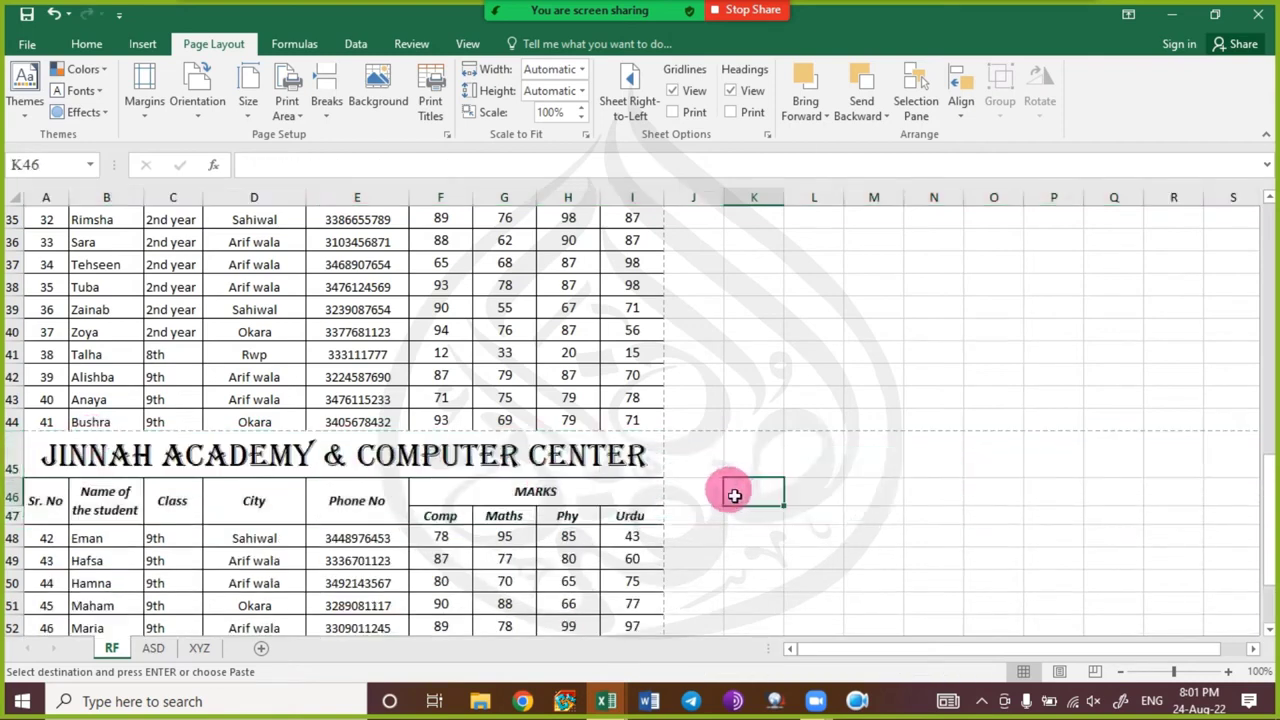
- Check the print preview of both pages for the copied title and headers on the second page
{"action": "key", "text": "ctrl+p"}
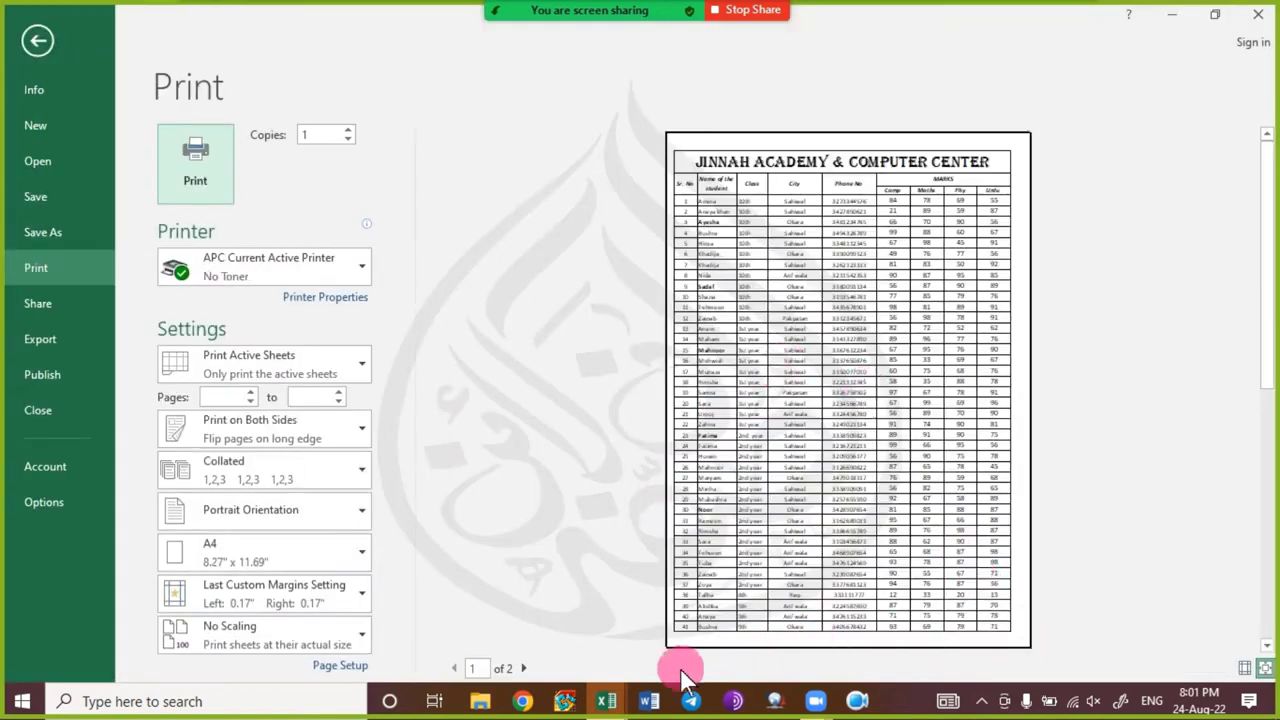
{"action": "left_click", "coordinate": [523, 668]}
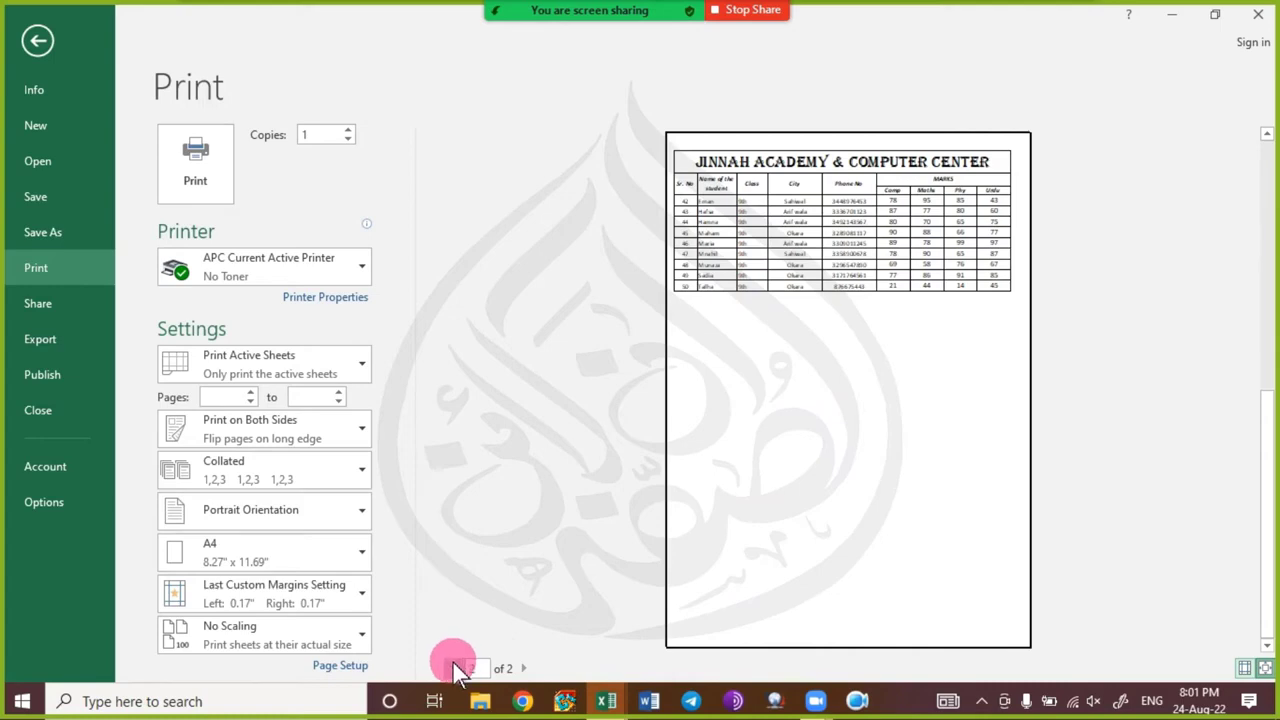
{"action": "left_click", "coordinate": [455, 668]}
{"action": "left_click", "coordinate": [527, 669]}
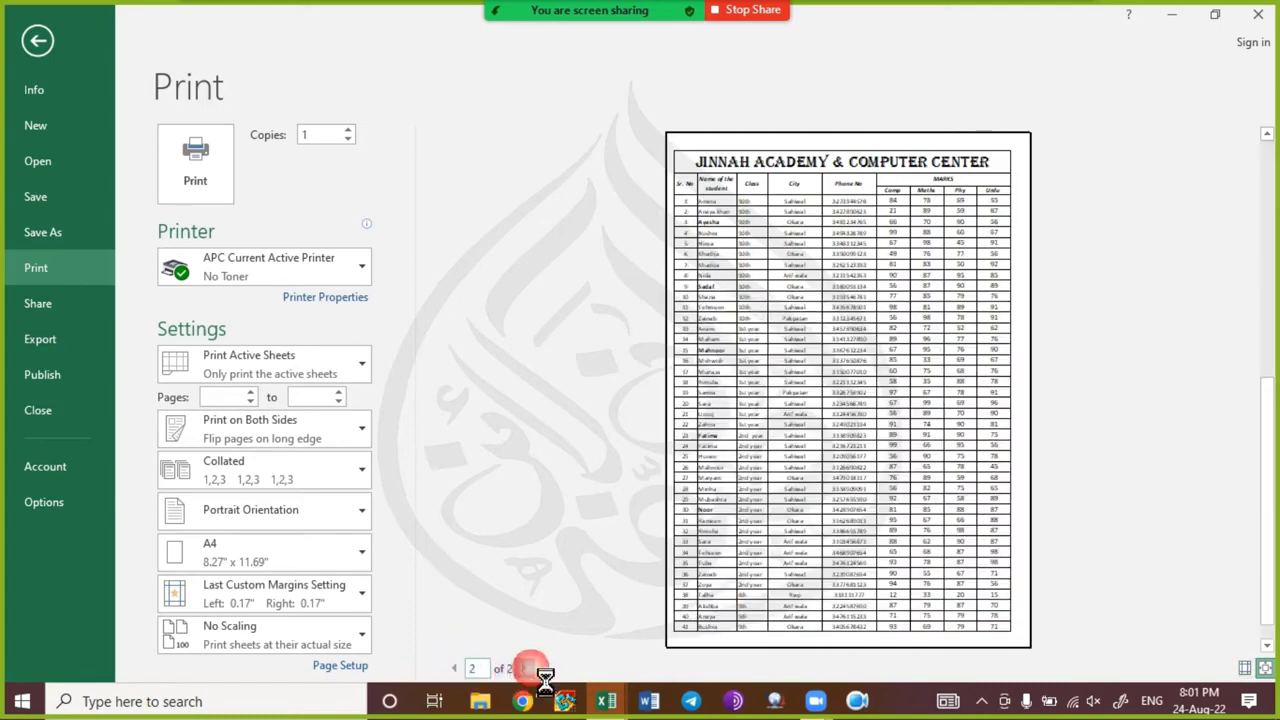
{"action": "key", "text": "Escape"}
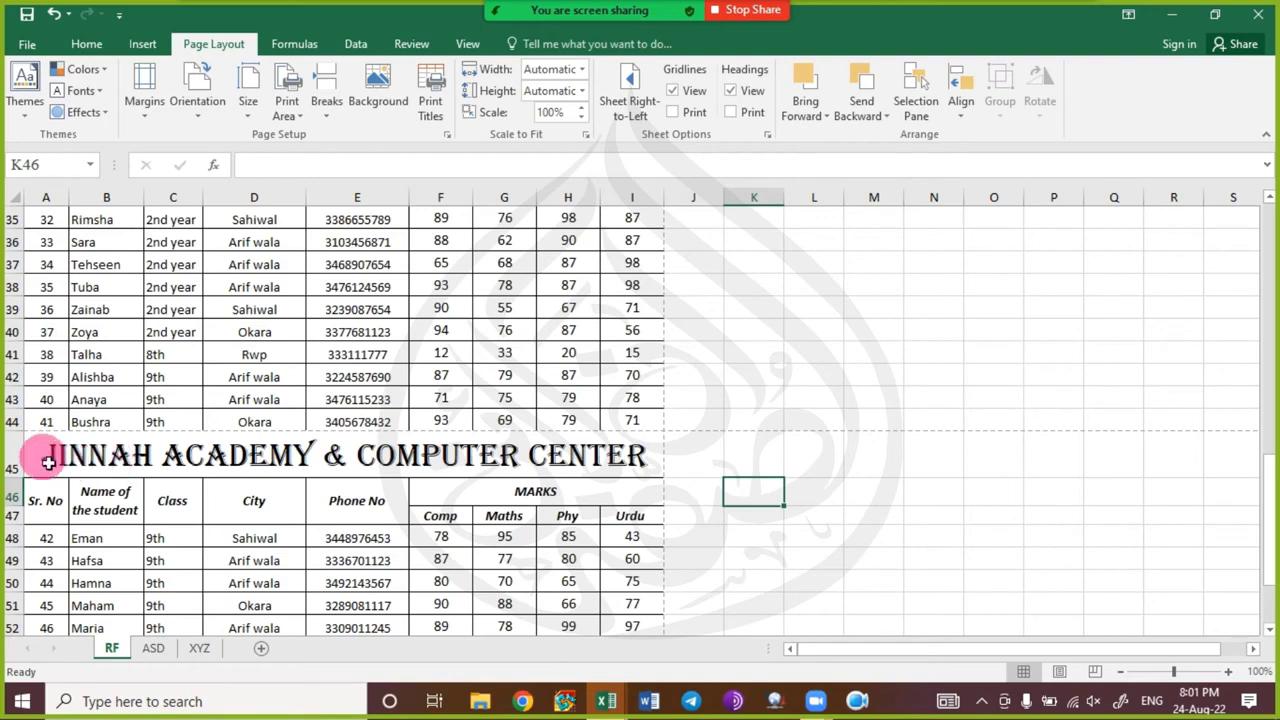
- Delete the copied title and header rows 45:47 from the start of the second printed page
{"action": "left_click_drag", "start_coordinate": [12, 460], "coordinate": [7, 521]}
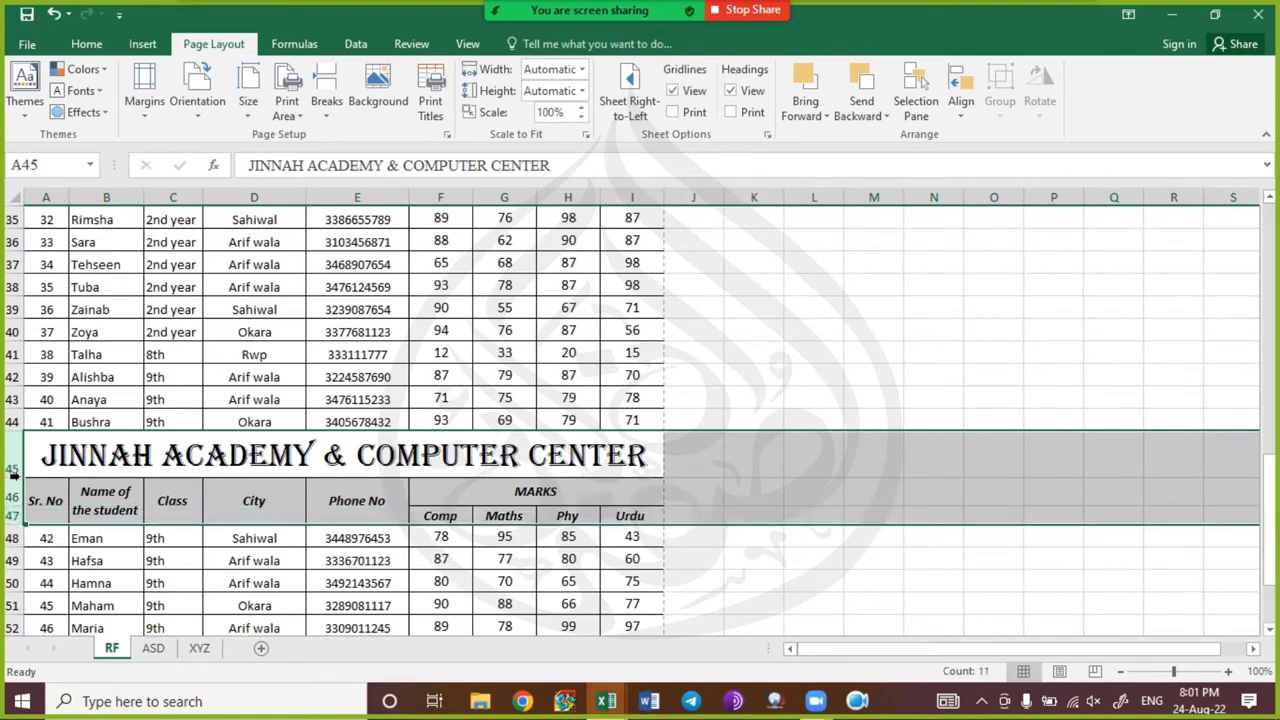
{"action": "key", "text": "ctrl+minus"}
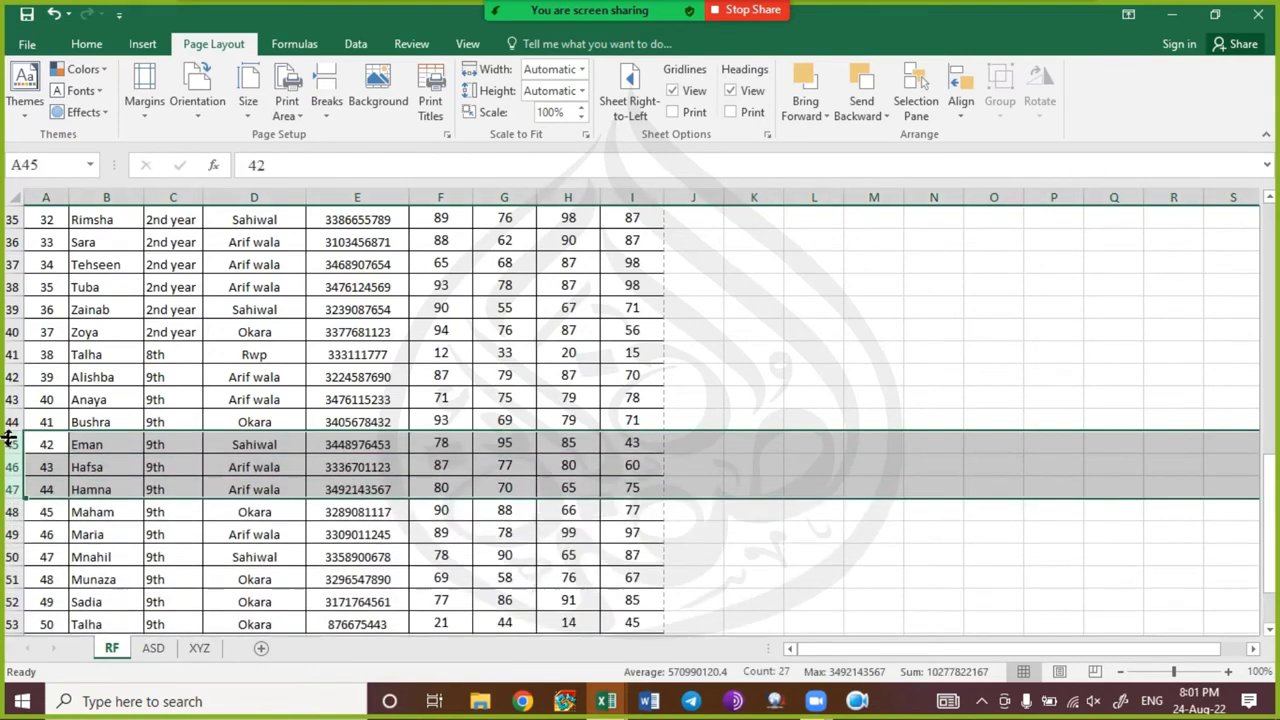
{"action": "left_click", "coordinate": [332, 560]}
{"action": "scroll", "coordinate": [288, 450], "scroll_direction": "up", "scroll_amount": 11}
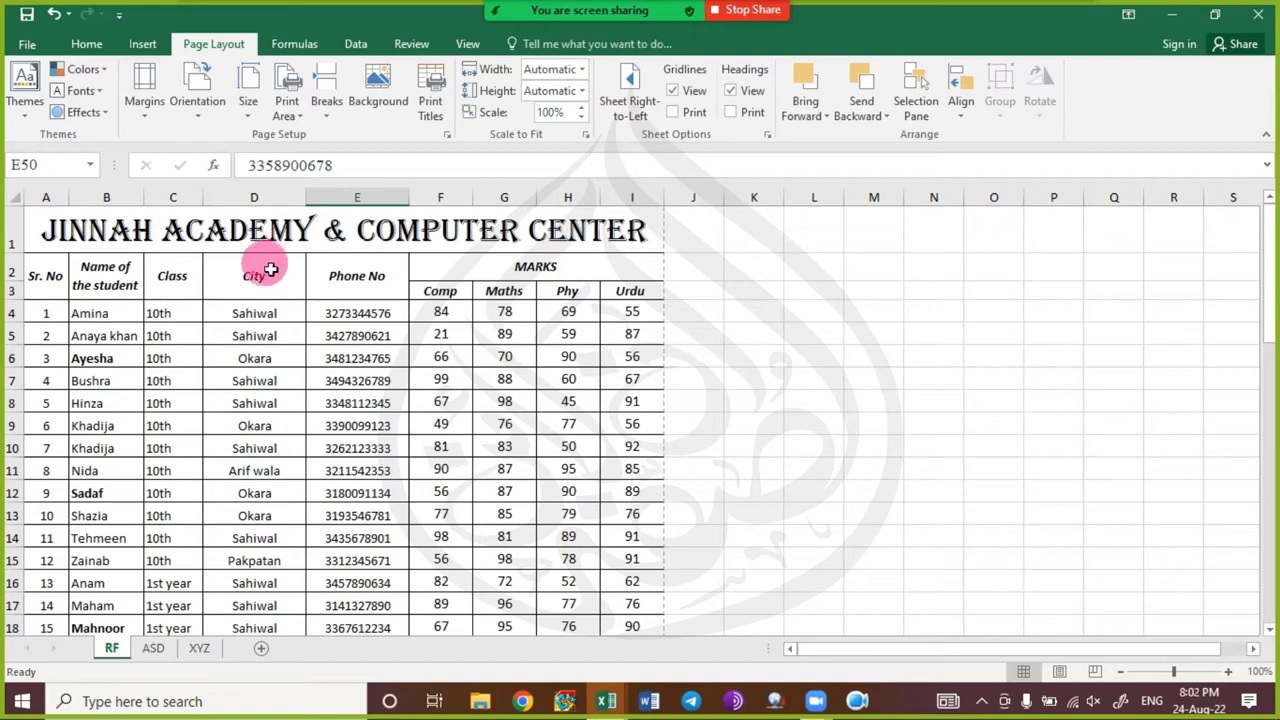
- Review the margin, orientation and paper size options set for the marks sheet
{"action": "left_click", "coordinate": [140, 111]}
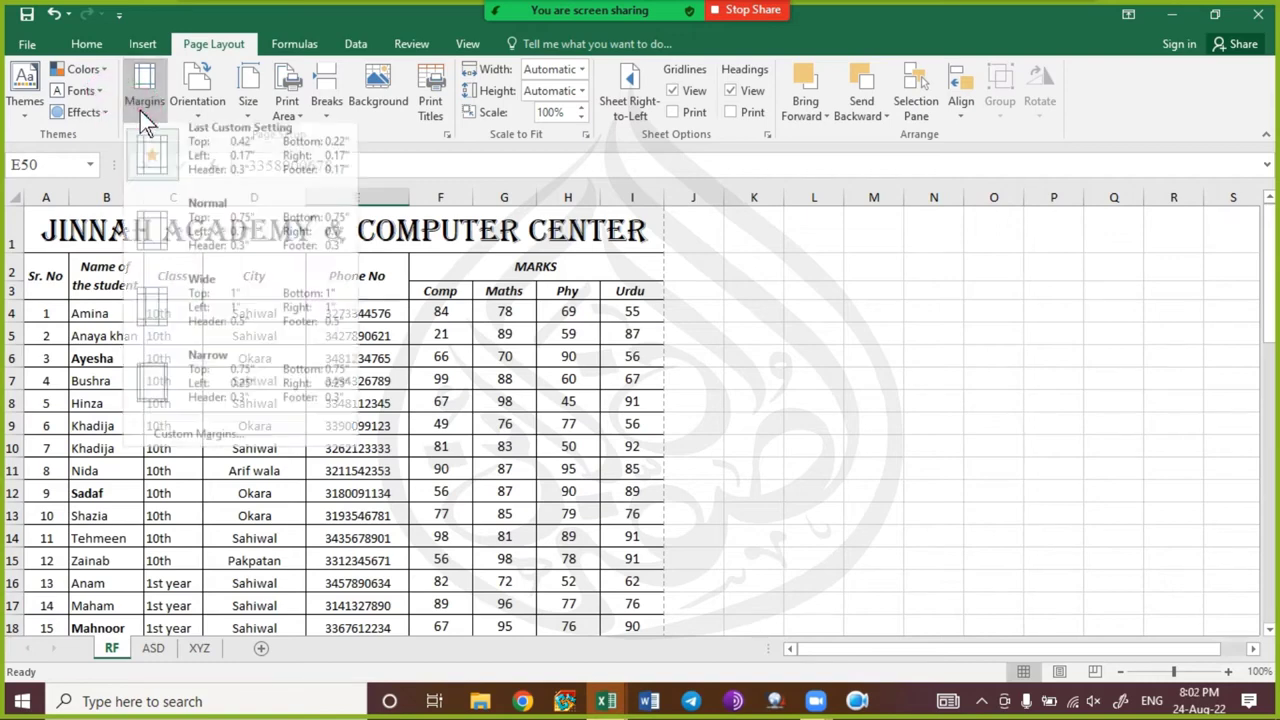
{"action": "left_click", "coordinate": [140, 111]}
{"action": "left_click", "coordinate": [196, 108]}
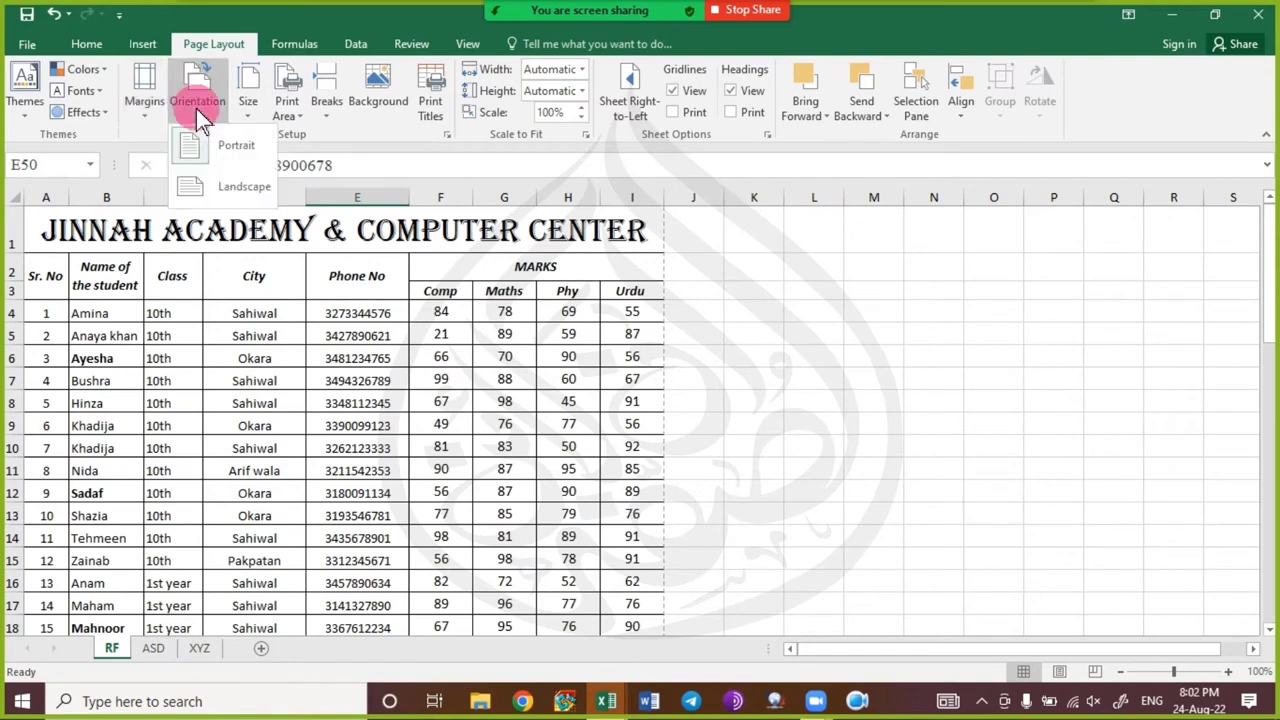
{"action": "left_click", "coordinate": [248, 110]}
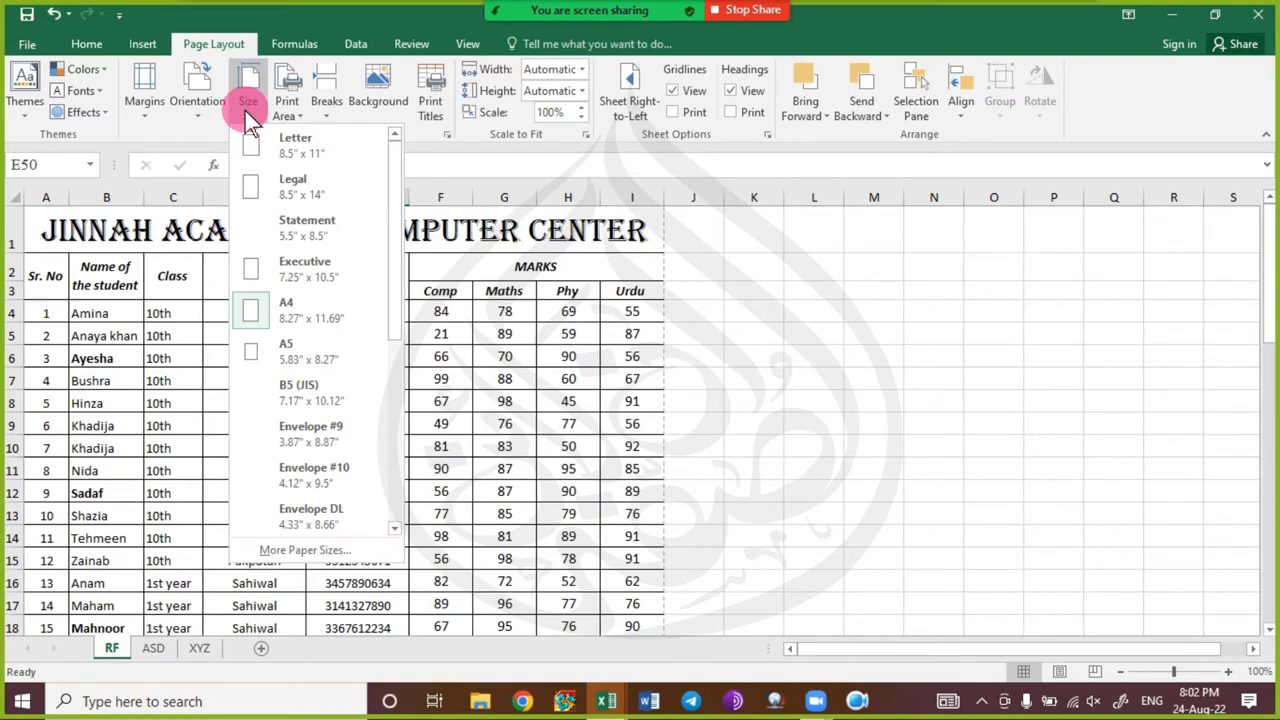
{"action": "left_click", "coordinate": [188, 151]}
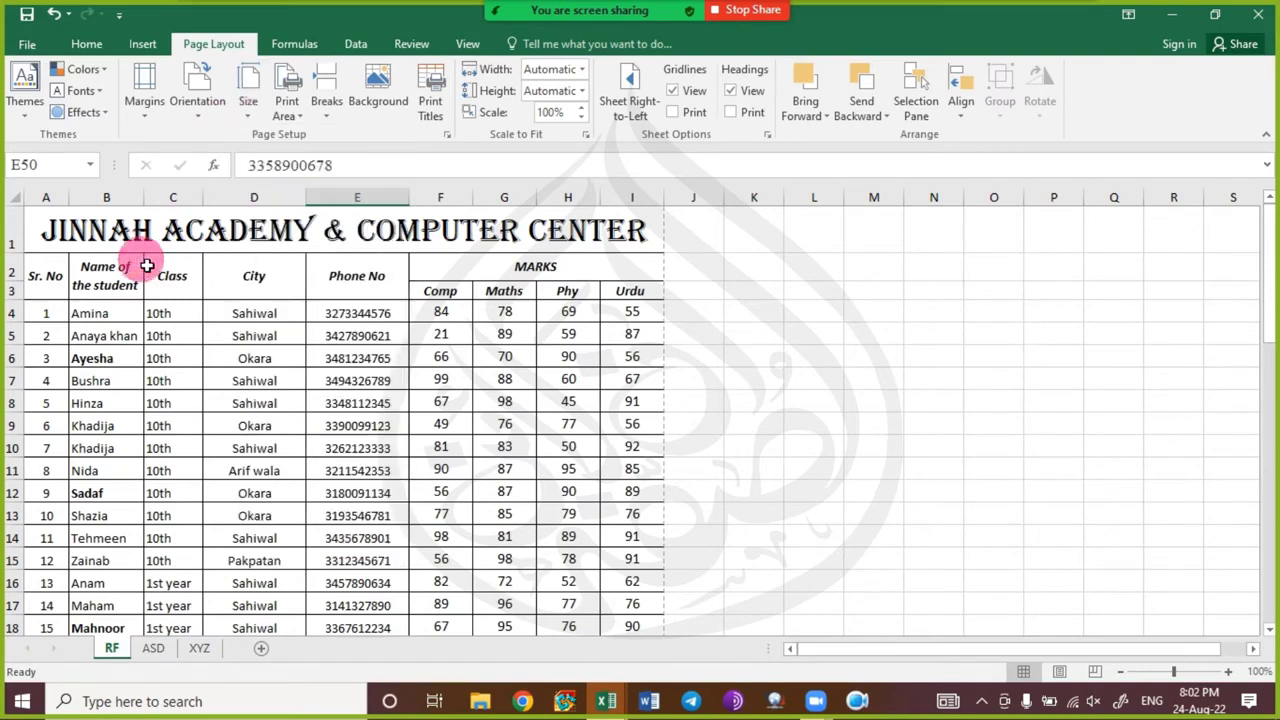
- Select the title in A1 and check the marks sheet's print preview several times, returning to the sheet
{"action": "left_click", "coordinate": [157, 231]}
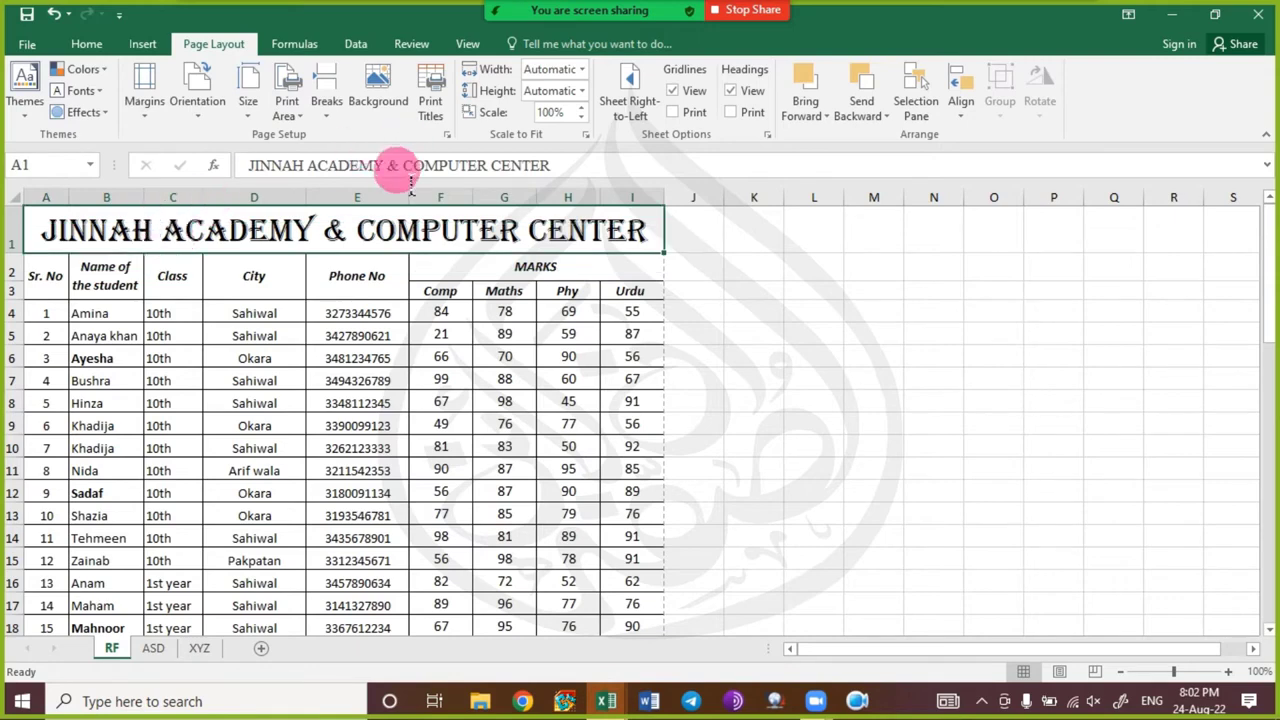
{"action": "key", "text": "ctrl+p"}
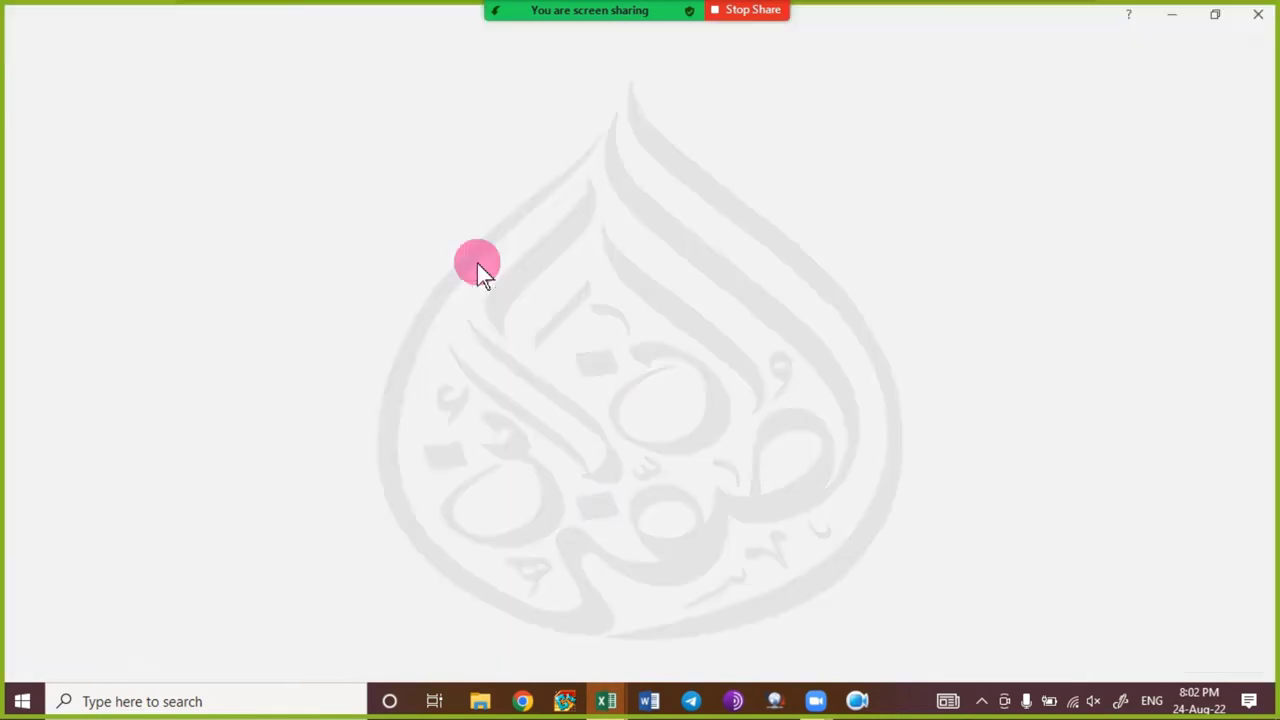
{"action": "key", "text": "Escape"}
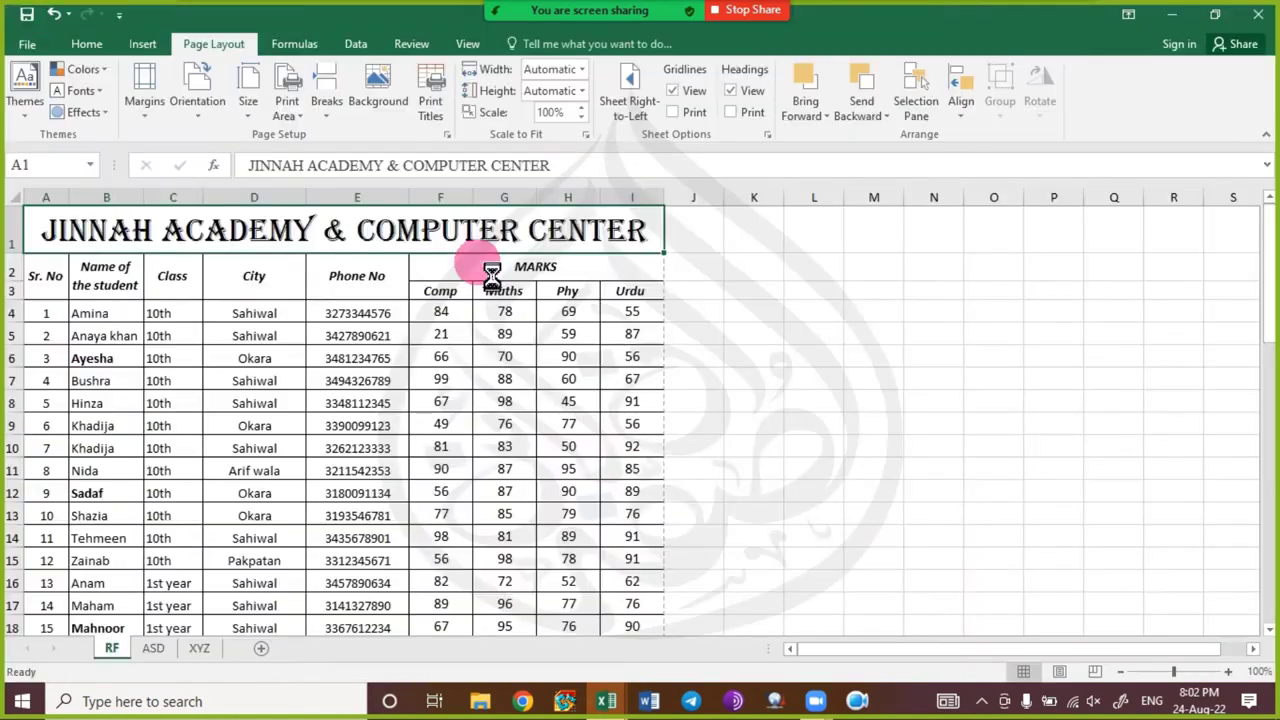
{"action": "key", "text": "ctrl+p"}
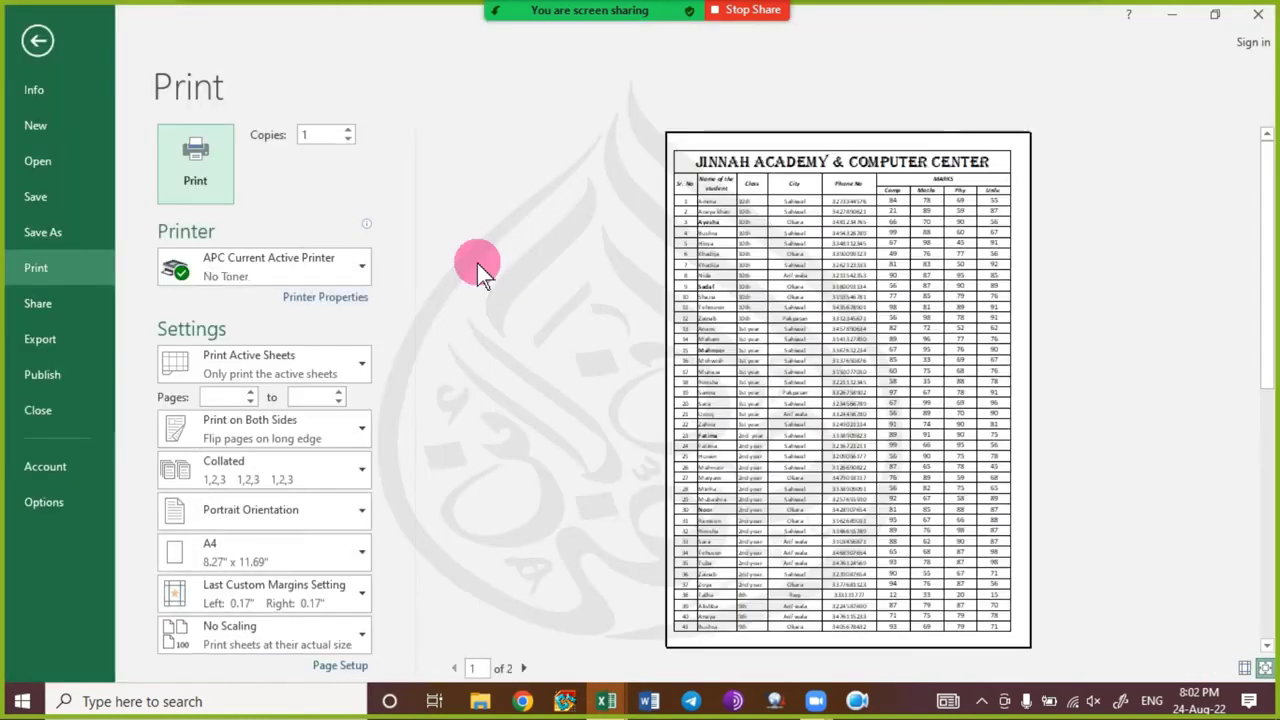
{"action": "key", "text": "Escape"}
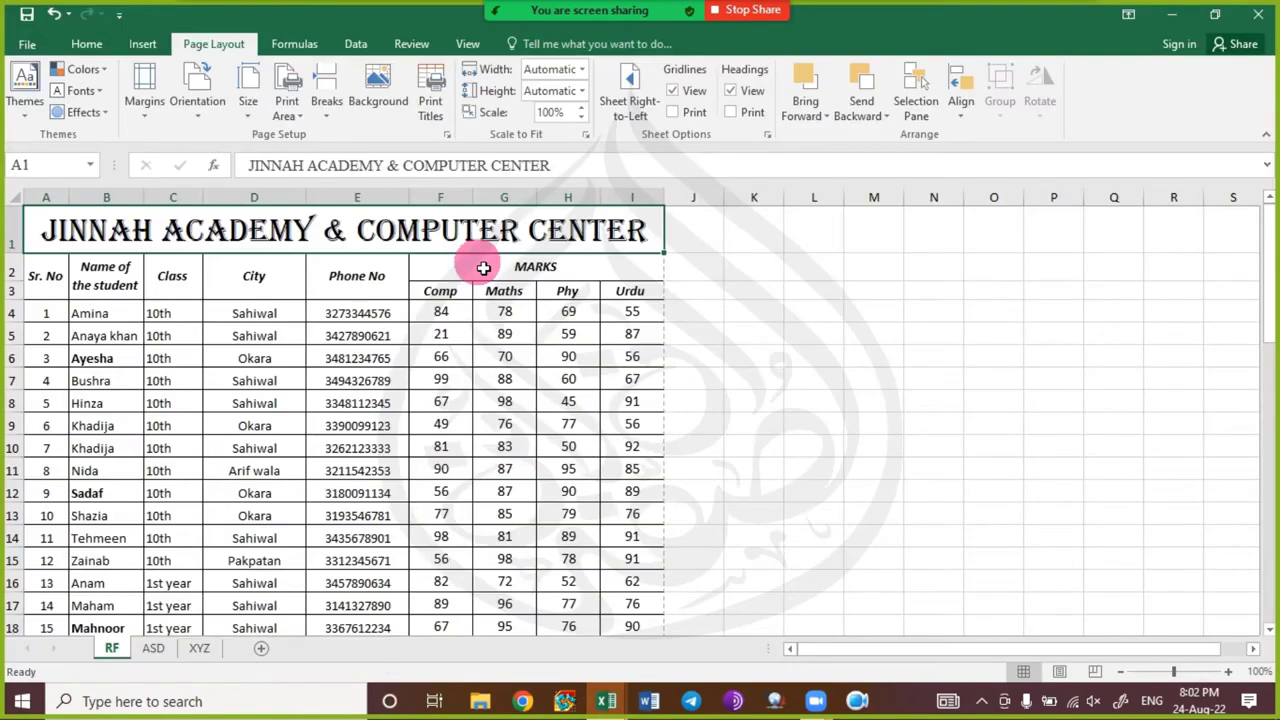
{"action": "key", "text": "ctrl+p"}
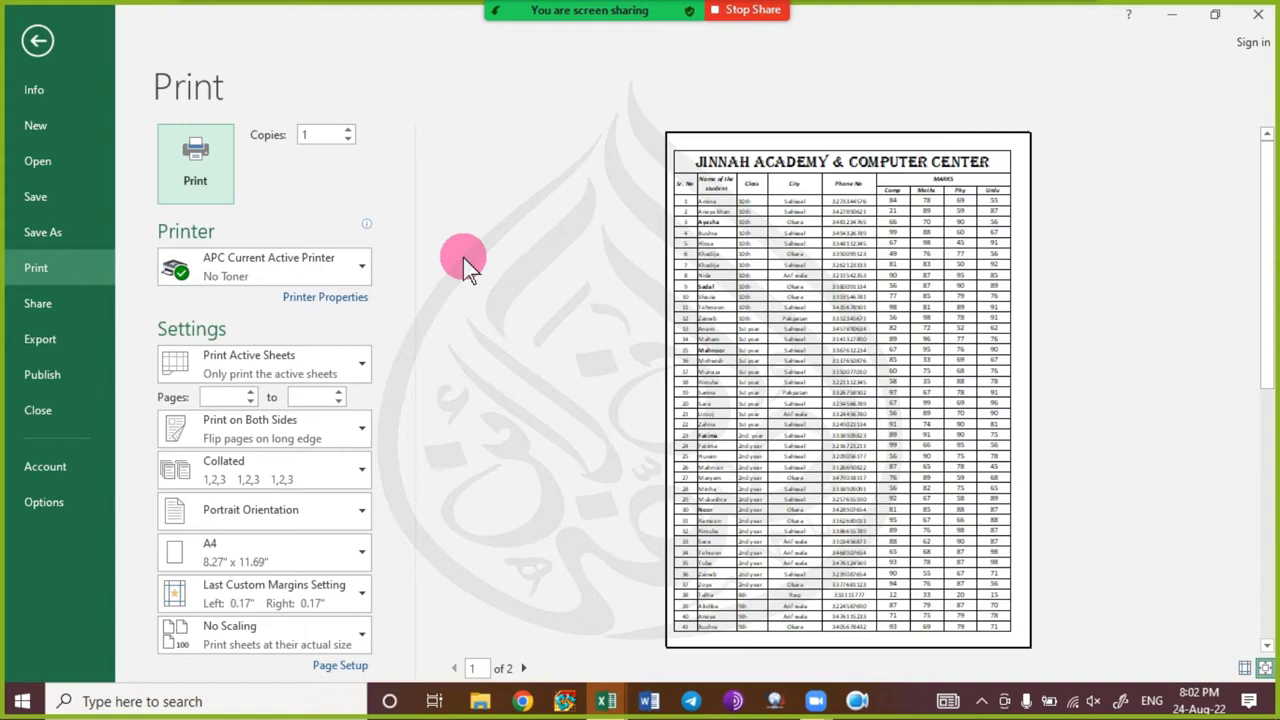
{"action": "key", "text": "Escape"}
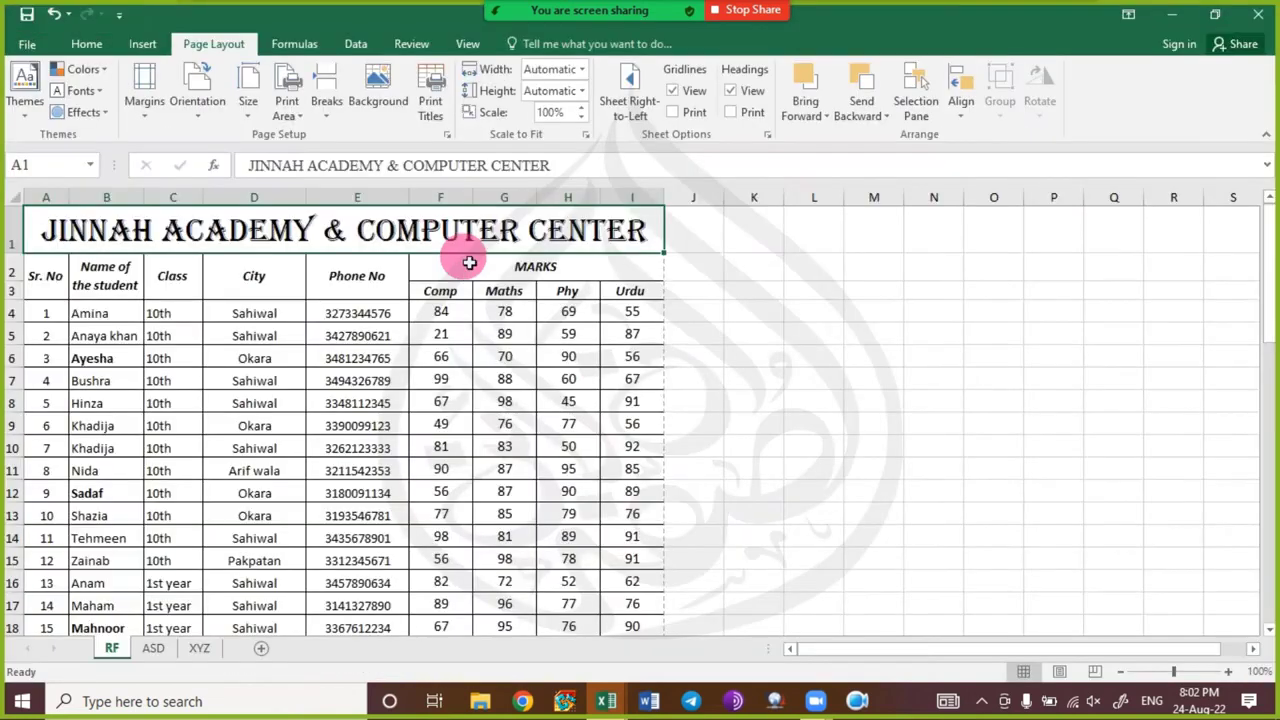
{"action": "key", "text": "ctrl+p"}
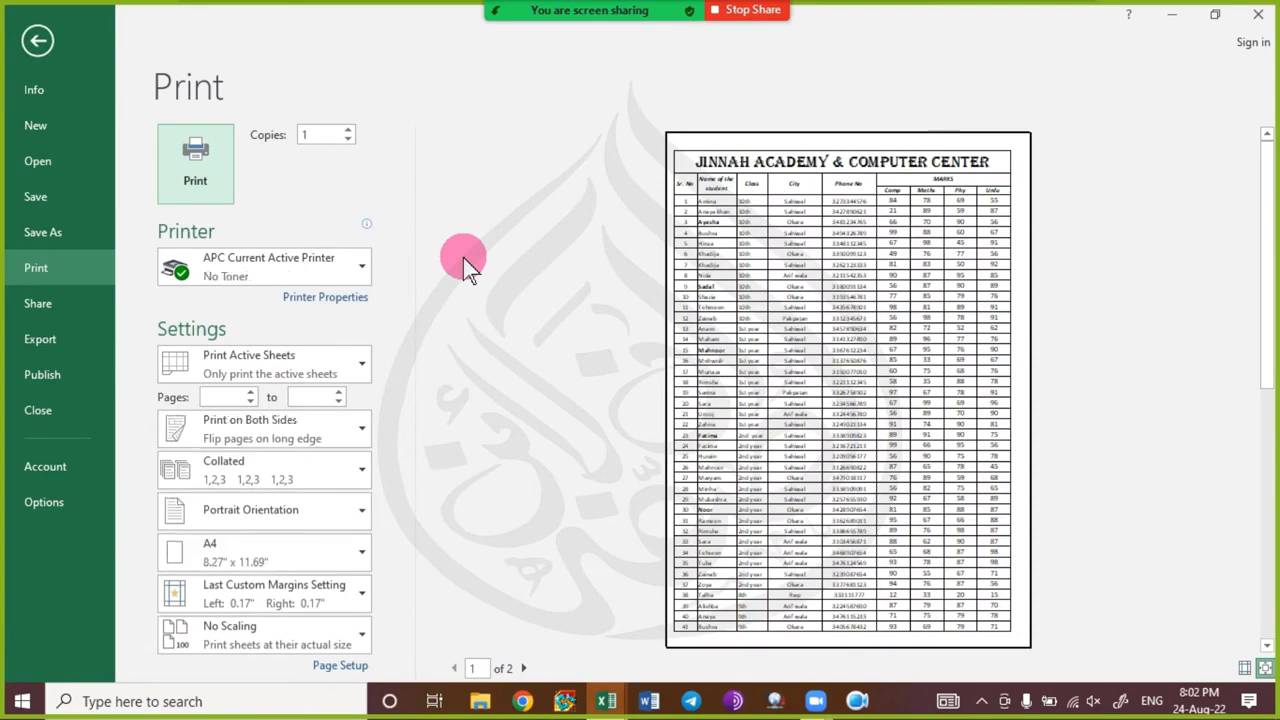
{"action": "key", "text": "Escape"}
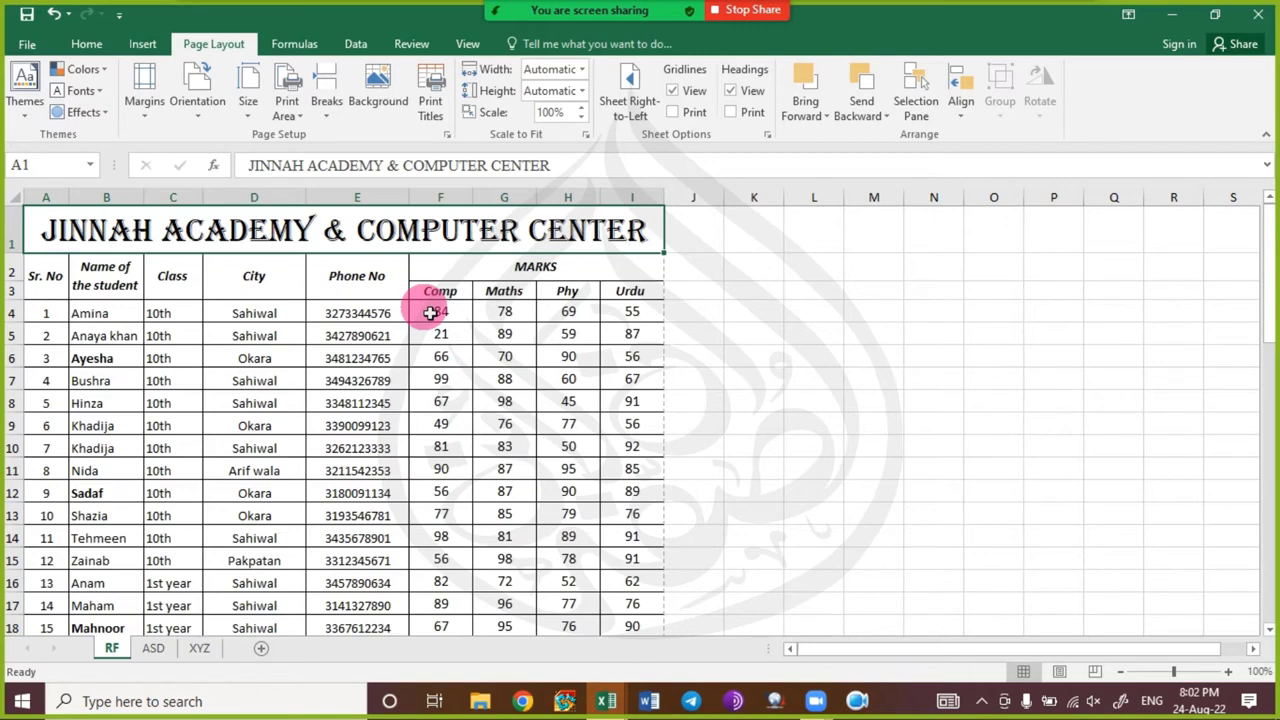
- Show the margin and column handles in the print preview of the marks sheet and return to the sheet
{"action": "key", "text": "ctrl+p"}
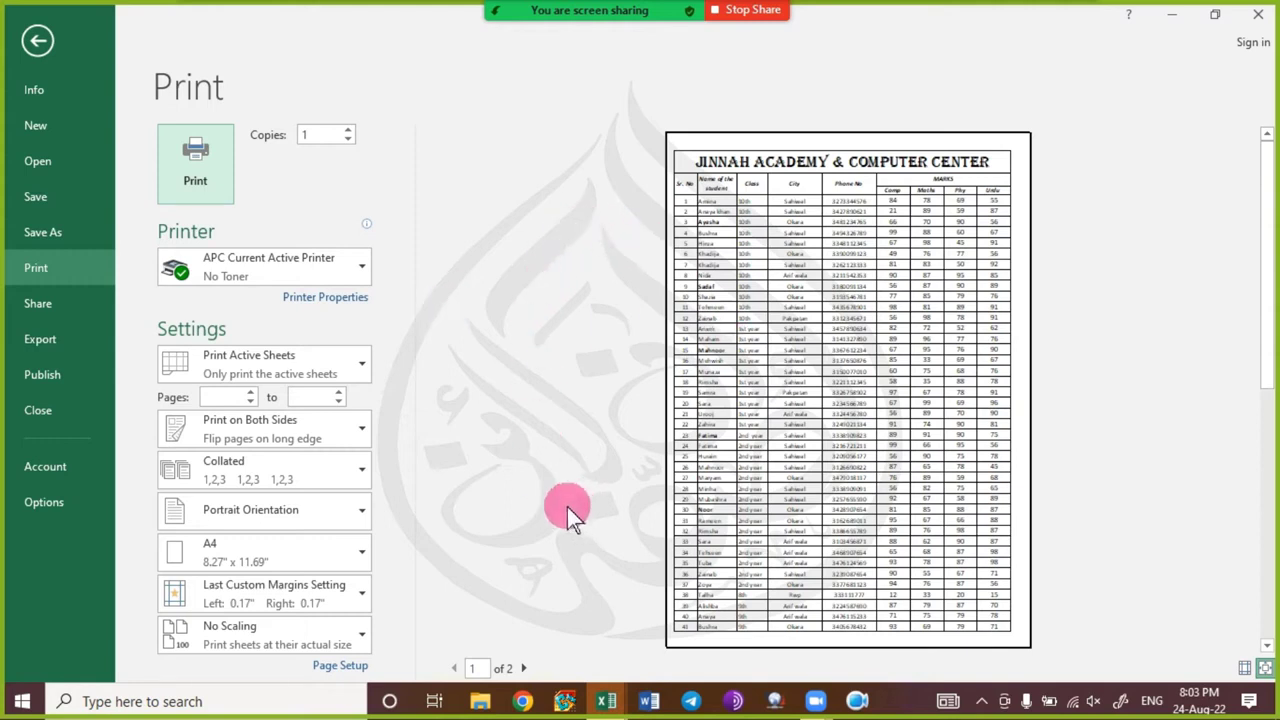
{"action": "left_click", "coordinate": [1245, 668]}
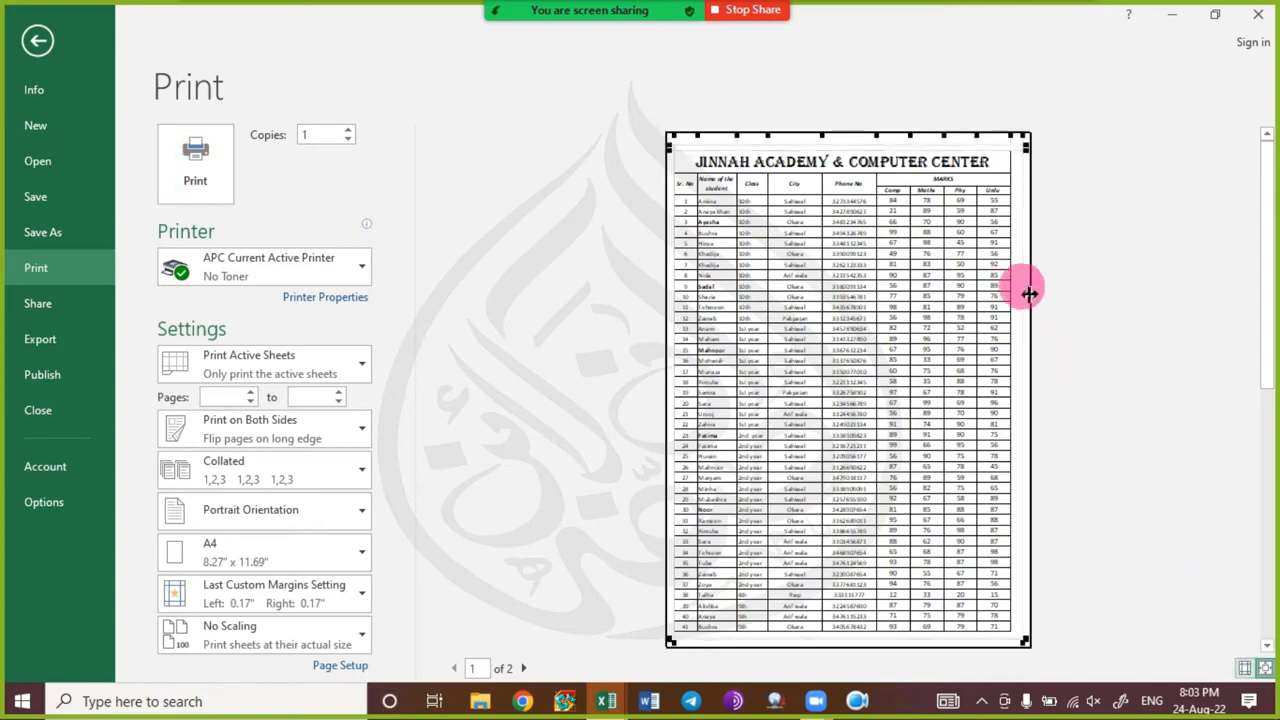
{"action": "key", "text": "Escape"}
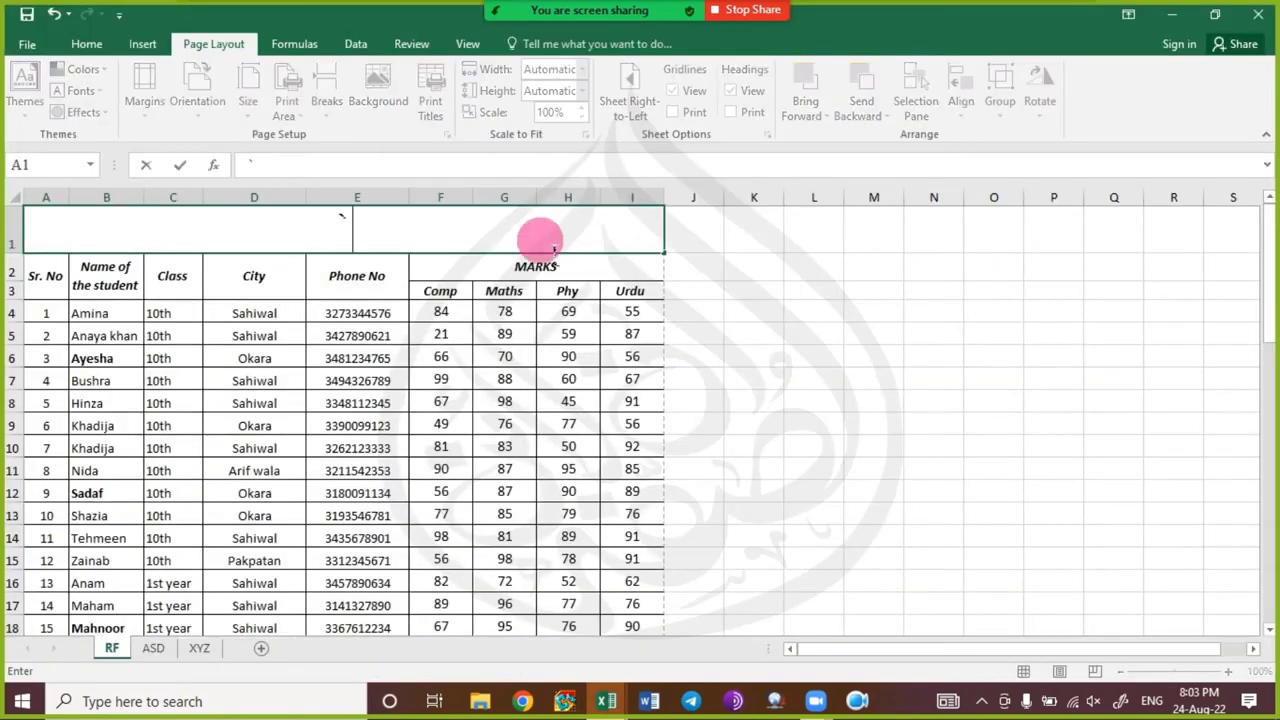
- Check the available paper sizes and read the latest messages in the Zoom meeting chat
{"action": "left_click", "coordinate": [240, 110]}
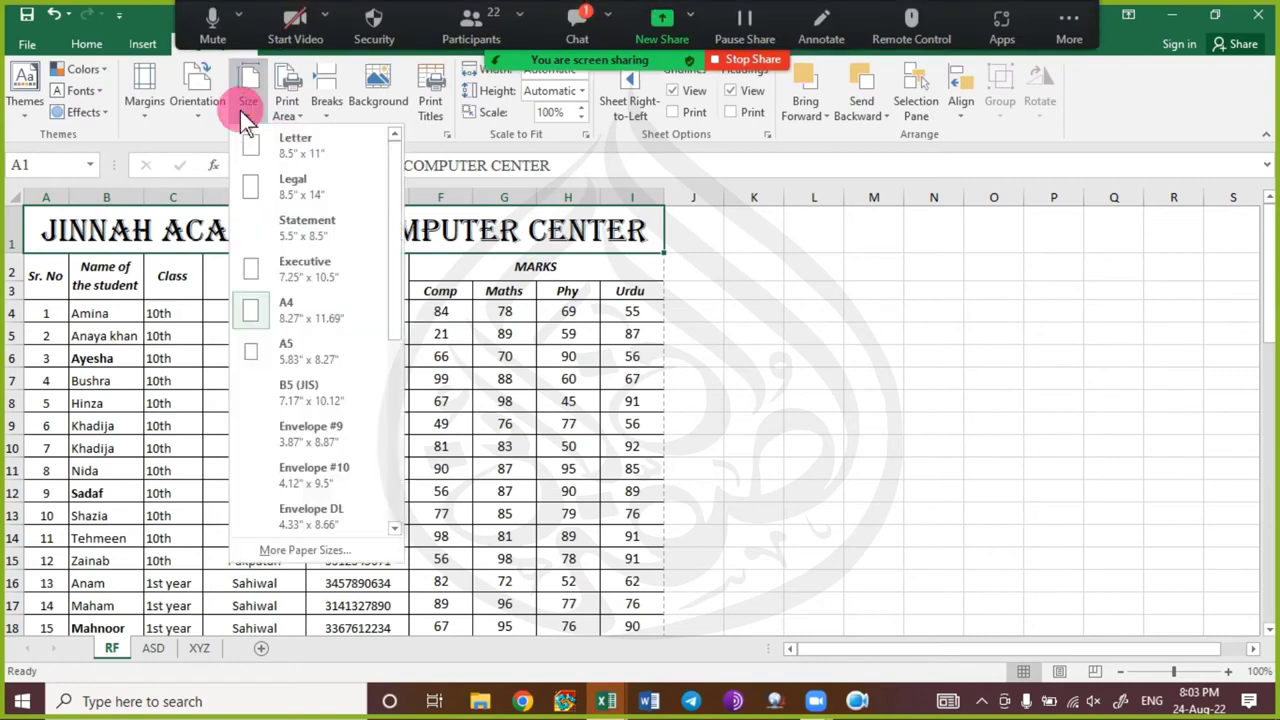
{"action": "left_click", "coordinate": [240, 110]}
{"action": "left_click", "coordinate": [583, 29]}
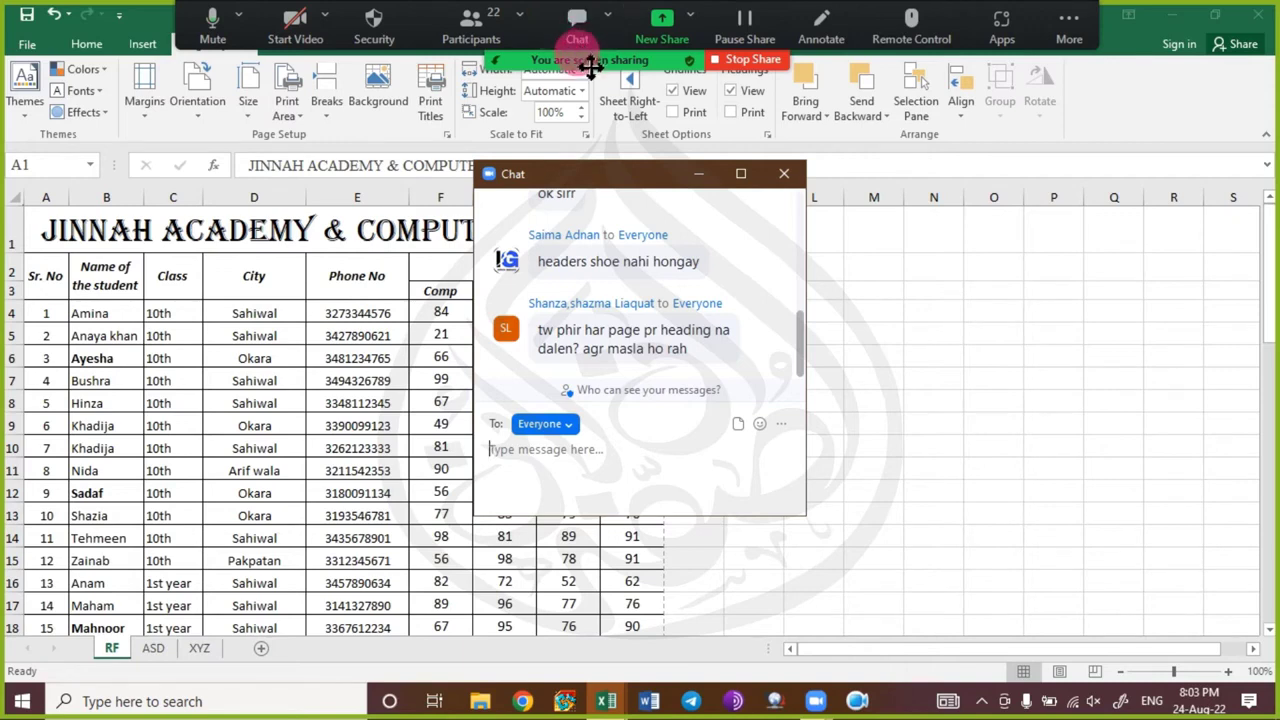
{"action": "left_click", "coordinate": [689, 180]}
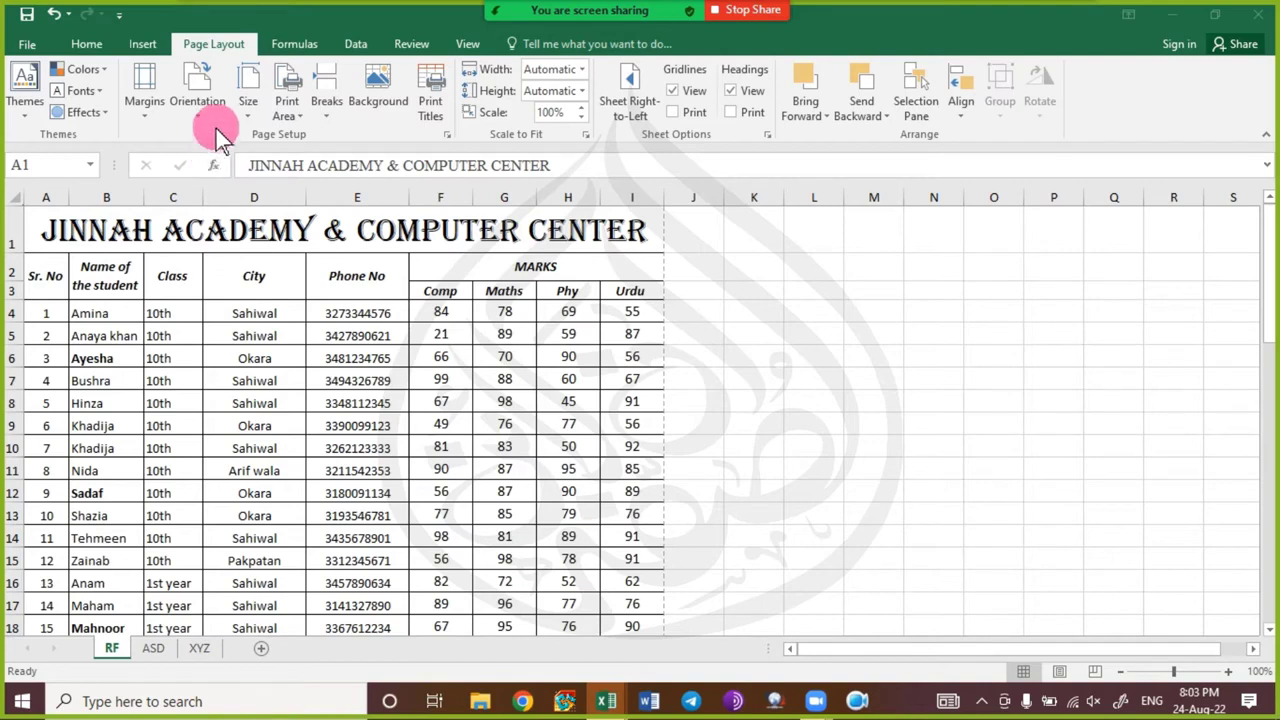
- Examine the paper size list again, including Legal, and look through the marks table's rows
{"action": "left_click", "coordinate": [203, 215]}
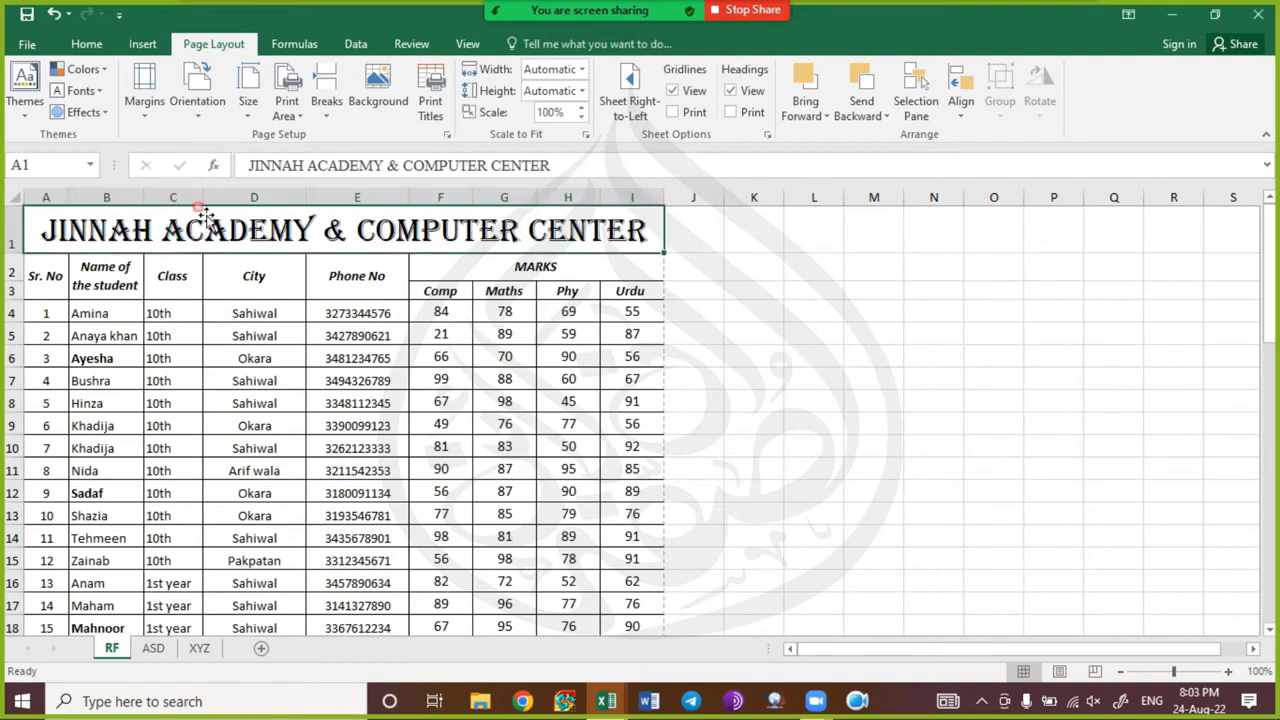
{"action": "left_click", "coordinate": [171, 284]}
{"action": "left_click", "coordinate": [247, 104]}
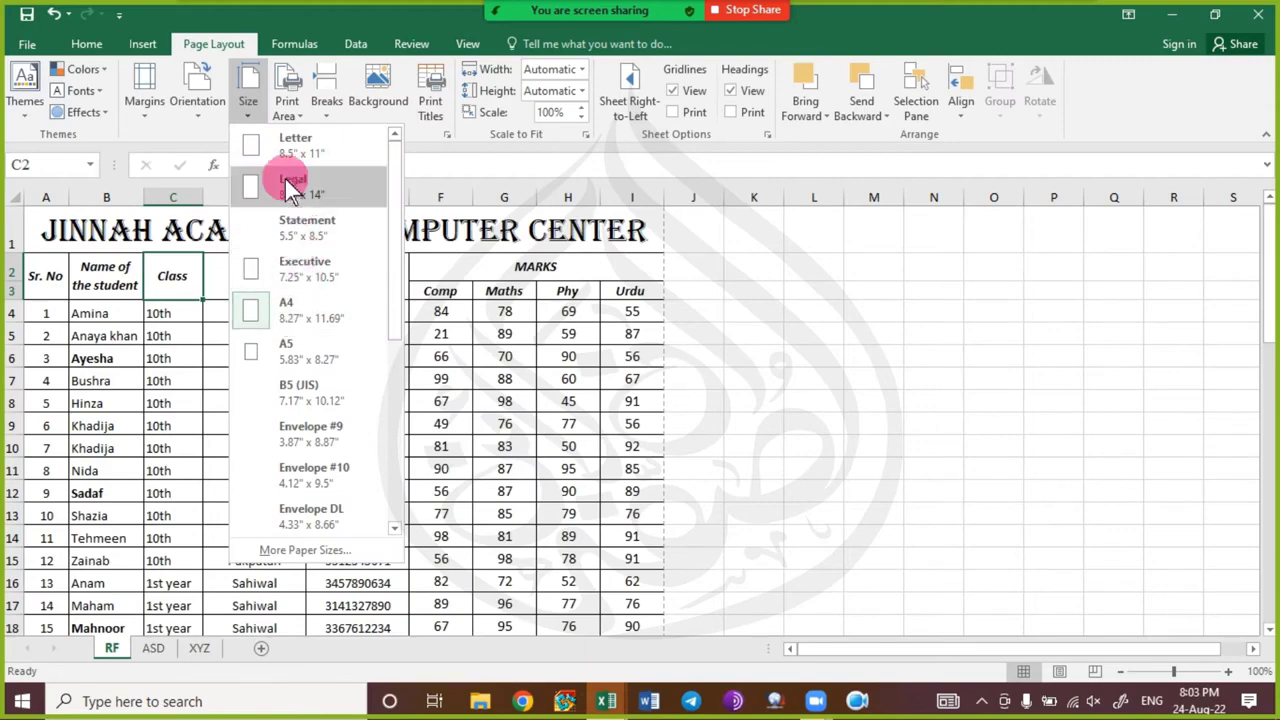
{"action": "left_click", "coordinate": [100, 345]}
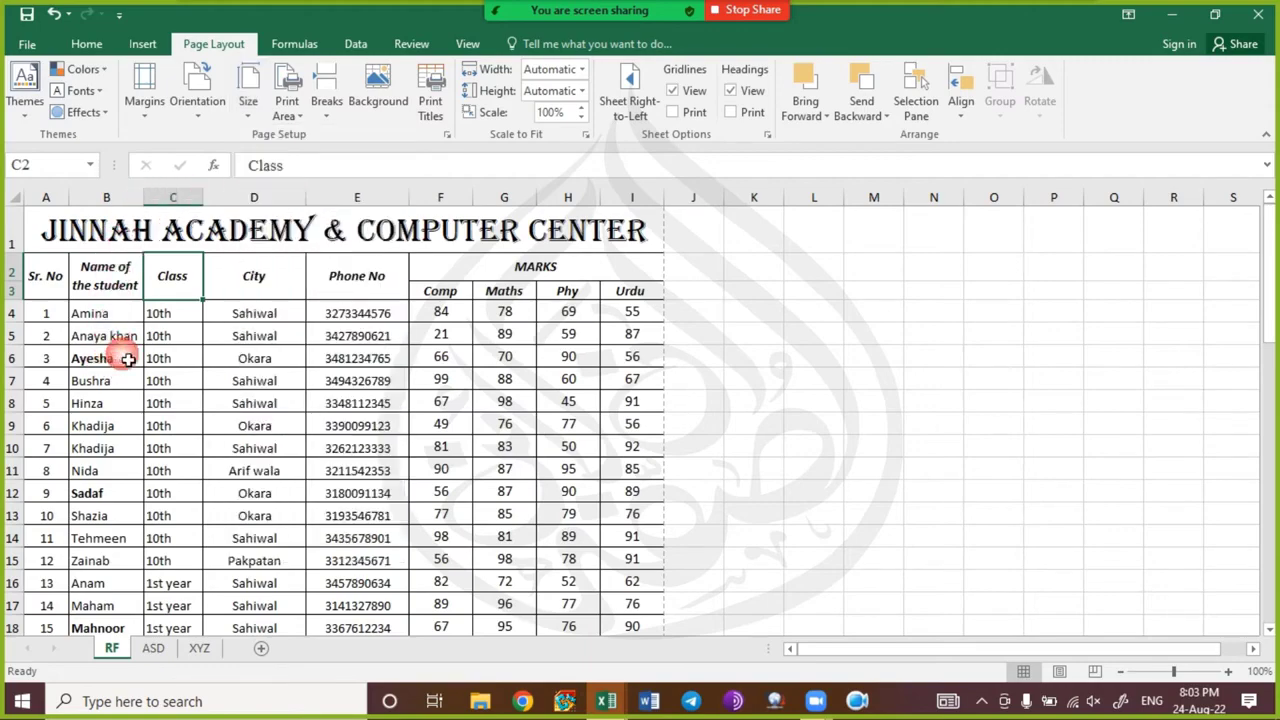
{"action": "scroll", "coordinate": [180, 350], "scroll_direction": "down", "scroll_amount": 3}
{"action": "scroll", "coordinate": [180, 350], "scroll_direction": "down", "scroll_amount": 9}
{"action": "scroll", "coordinate": [183, 350], "scroll_direction": "up", "scroll_amount": 13}
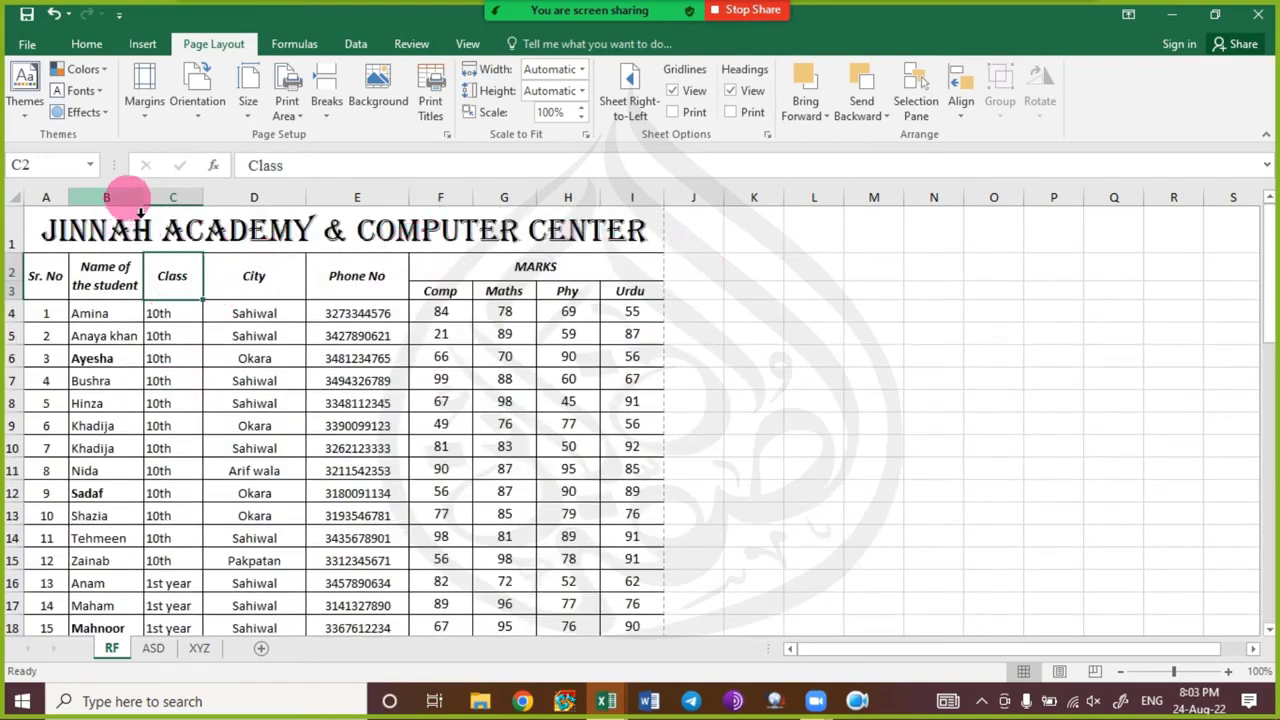
- Widen the student name column B slightly and highlight the marks columns F:I
{"action": "mouse_move", "coordinate": [147, 204]}
{"action": "left_mouse_down"}
{"action": "mouse_move", "coordinate": [110, 204]}
{"action": "mouse_move", "coordinate": [146, 205]}
{"action": "left_mouse_up"}
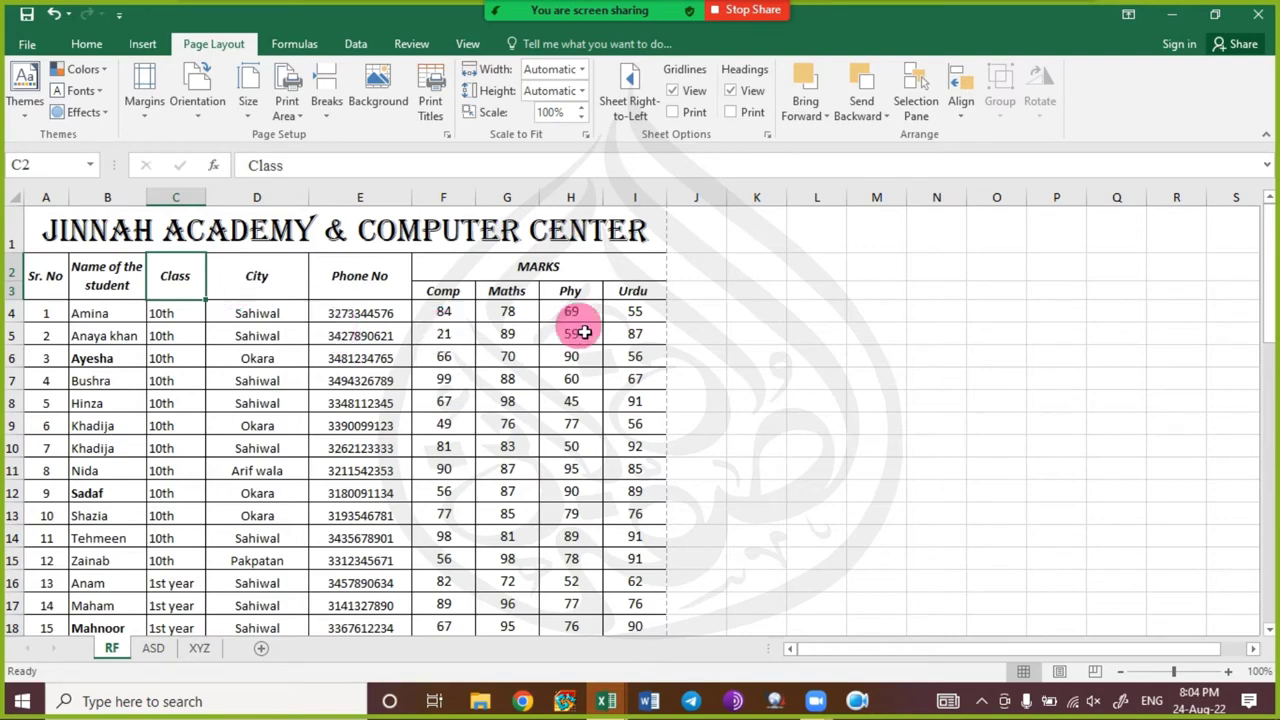
{"action": "left_click_drag", "start_coordinate": [450, 197], "coordinate": [619, 204]}
{"action": "left_click", "coordinate": [402, 357]}
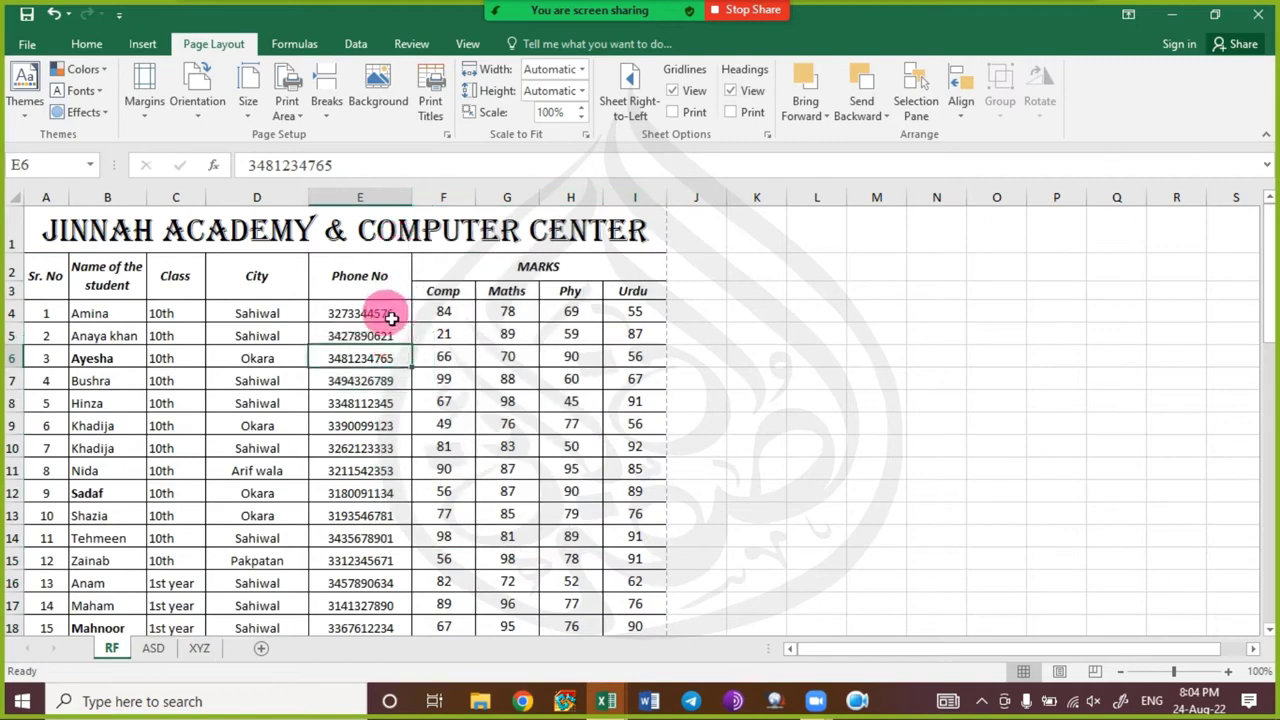
- Open the print preview of the RF sheet and check how its pages are laid out
{"action": "key", "text": "ctrl+p"}
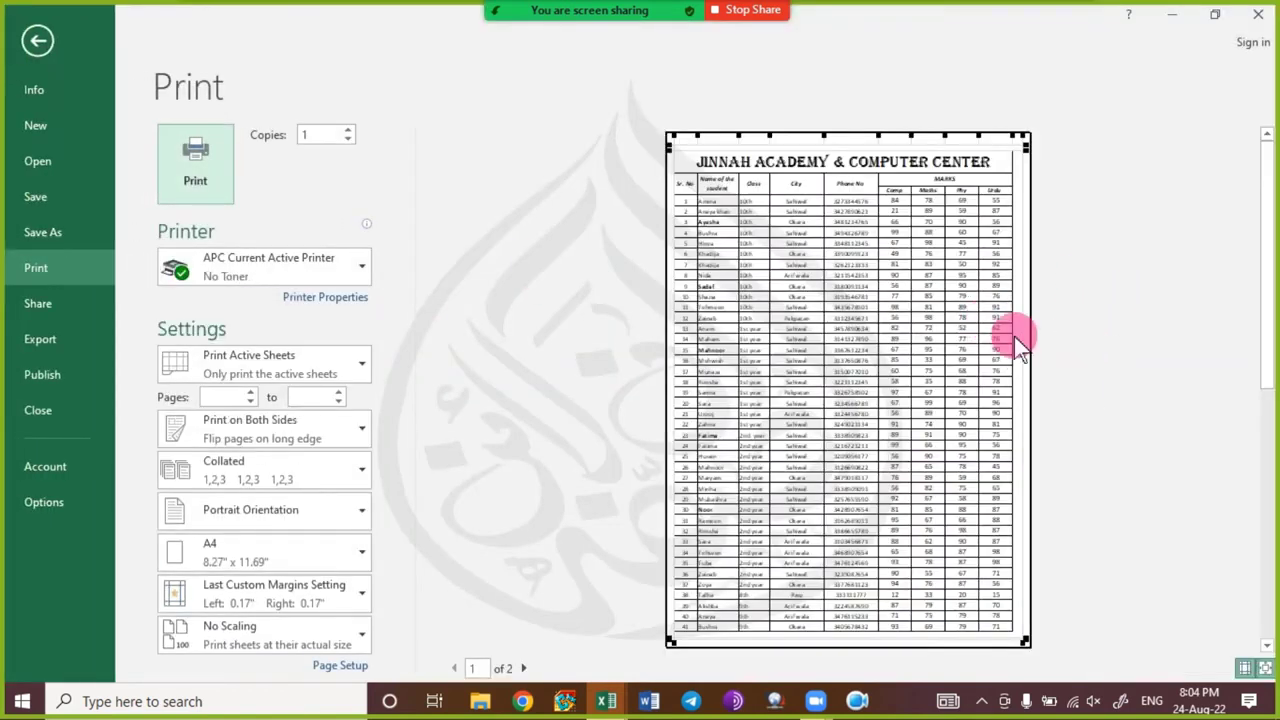
{"action": "left_click", "coordinate": [523, 668]}
{"action": "left_click", "coordinate": [454, 668]}
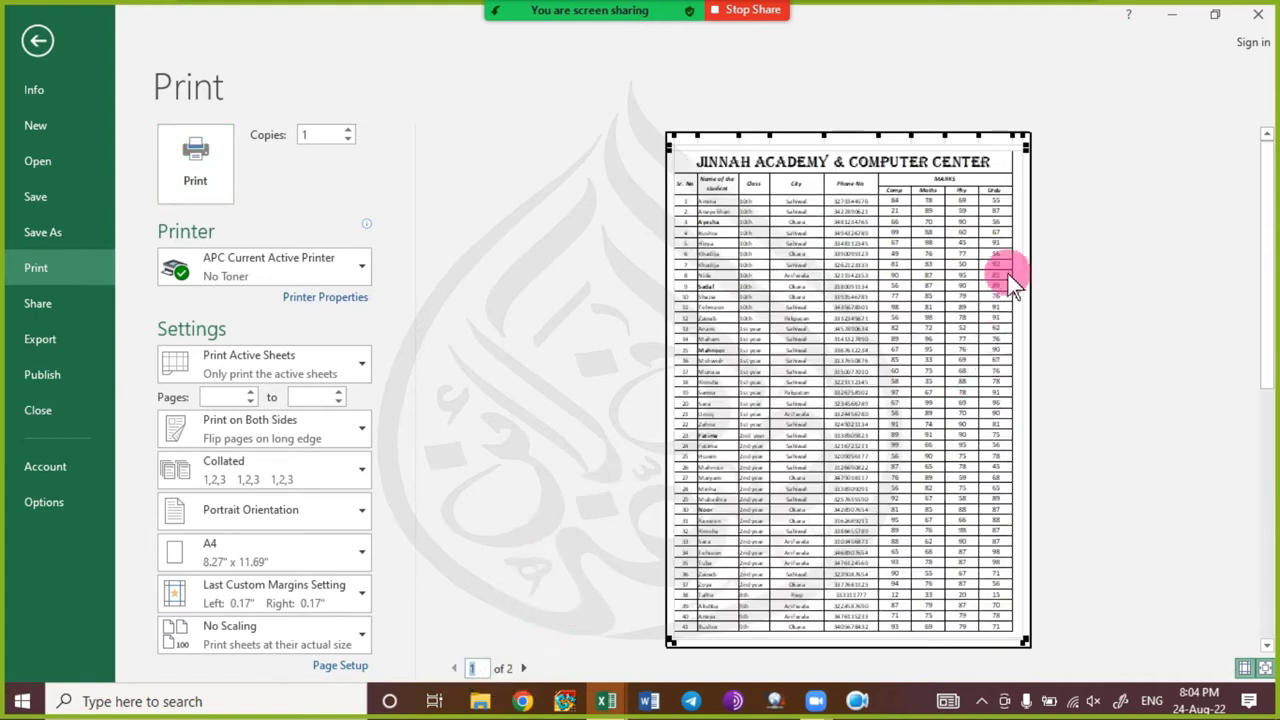
{"action": "left_click", "coordinate": [1020, 266]}
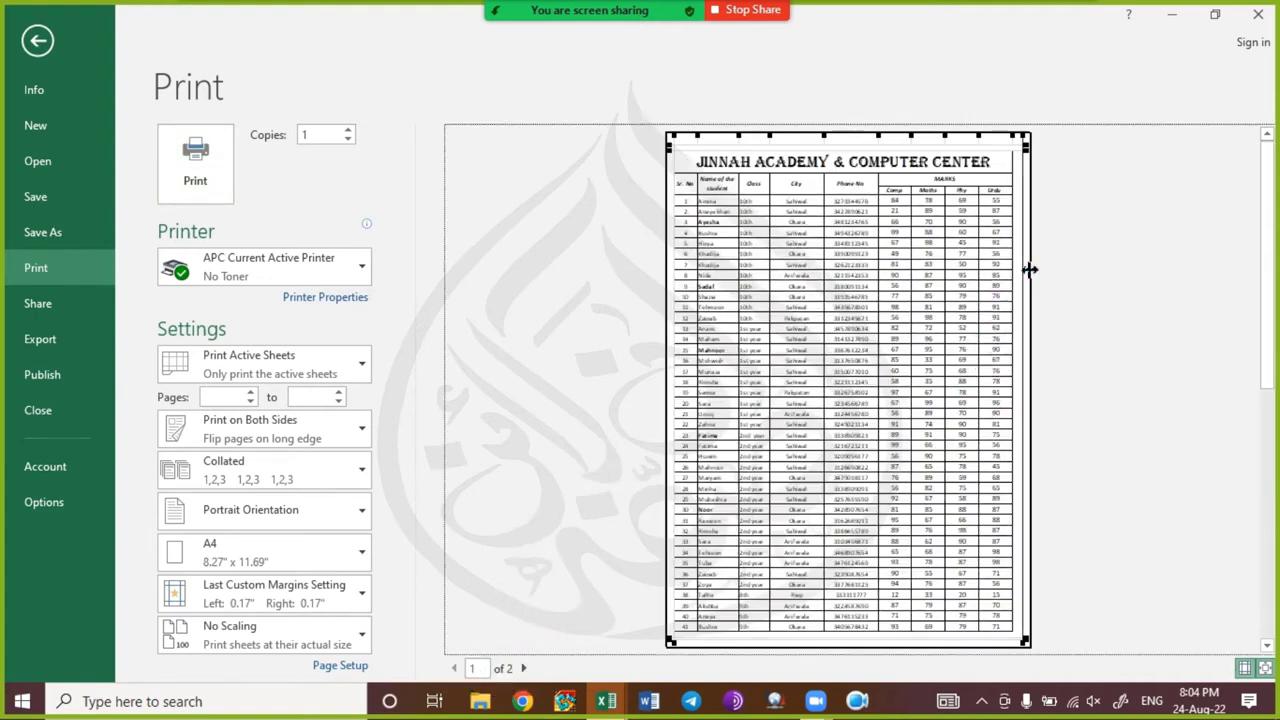
- Widen the right print margin to 1.11" and the left print margin to 1.05" in the preview
{"action": "left_click_drag", "start_coordinate": [1029, 269], "coordinate": [986, 271]}
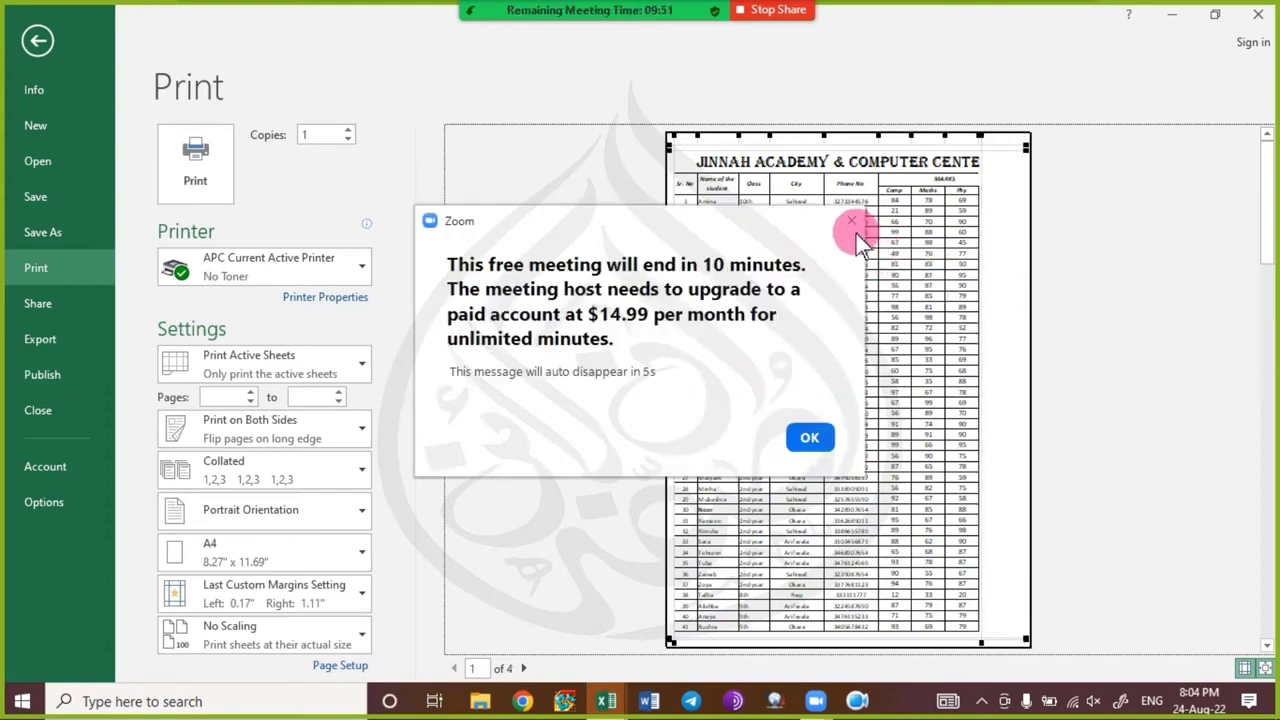
{"action": "left_click", "coordinate": [524, 670]}
{"action": "left_click", "coordinate": [977, 170]}
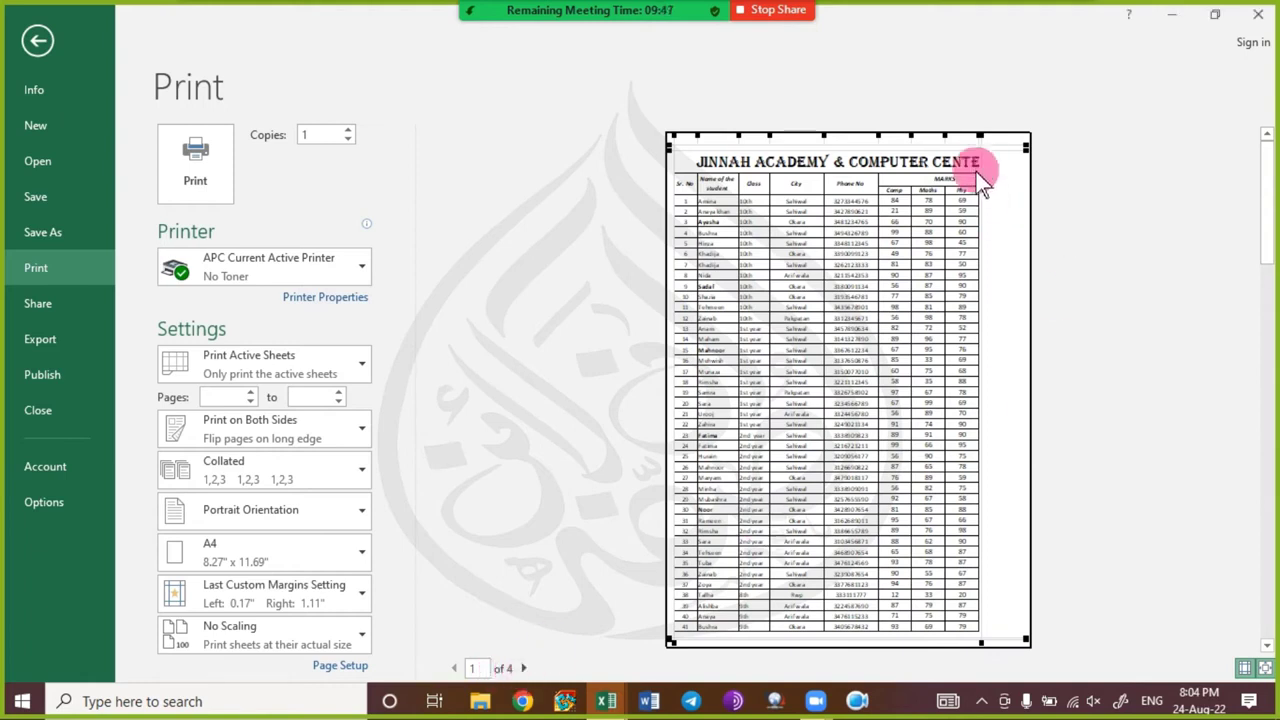
{"action": "left_click", "coordinate": [991, 509]}
{"action": "left_click_drag", "start_coordinate": [677, 323], "coordinate": [728, 330]}
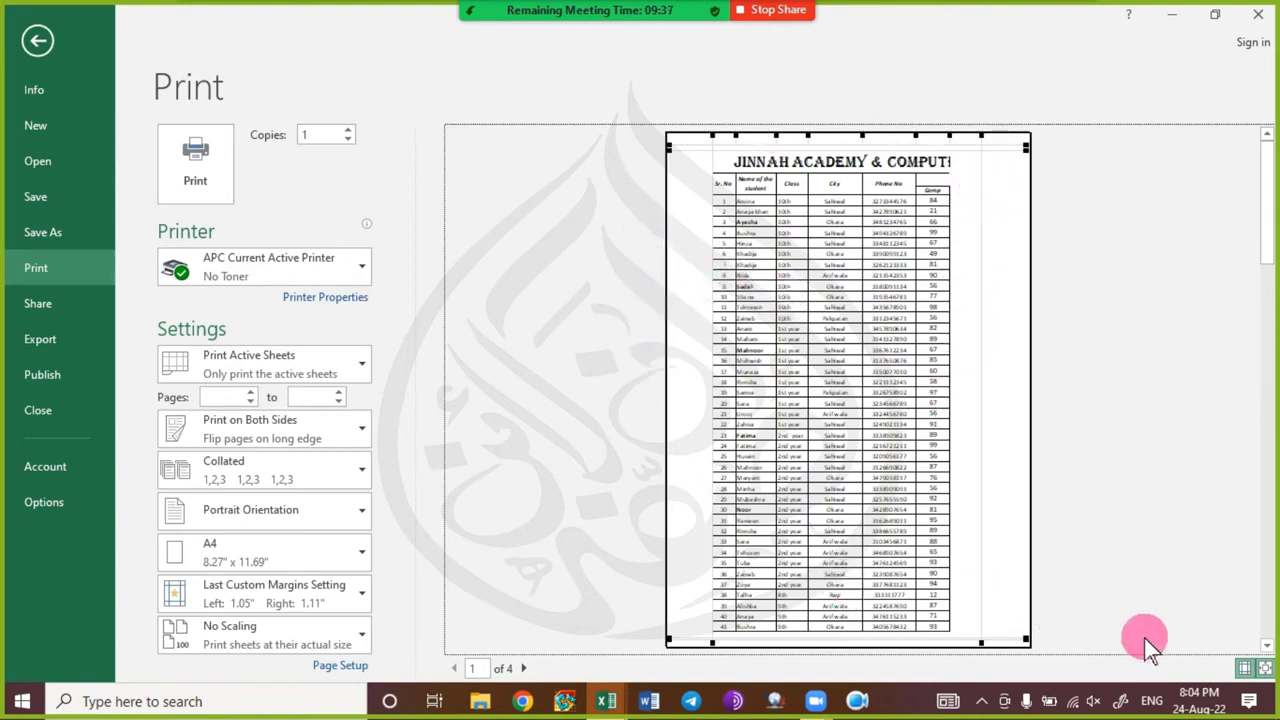
- Hide the margin guides and review how the table splits across all the preview pages, returning to page 1
{"action": "left_click", "coordinate": [1245, 670]}
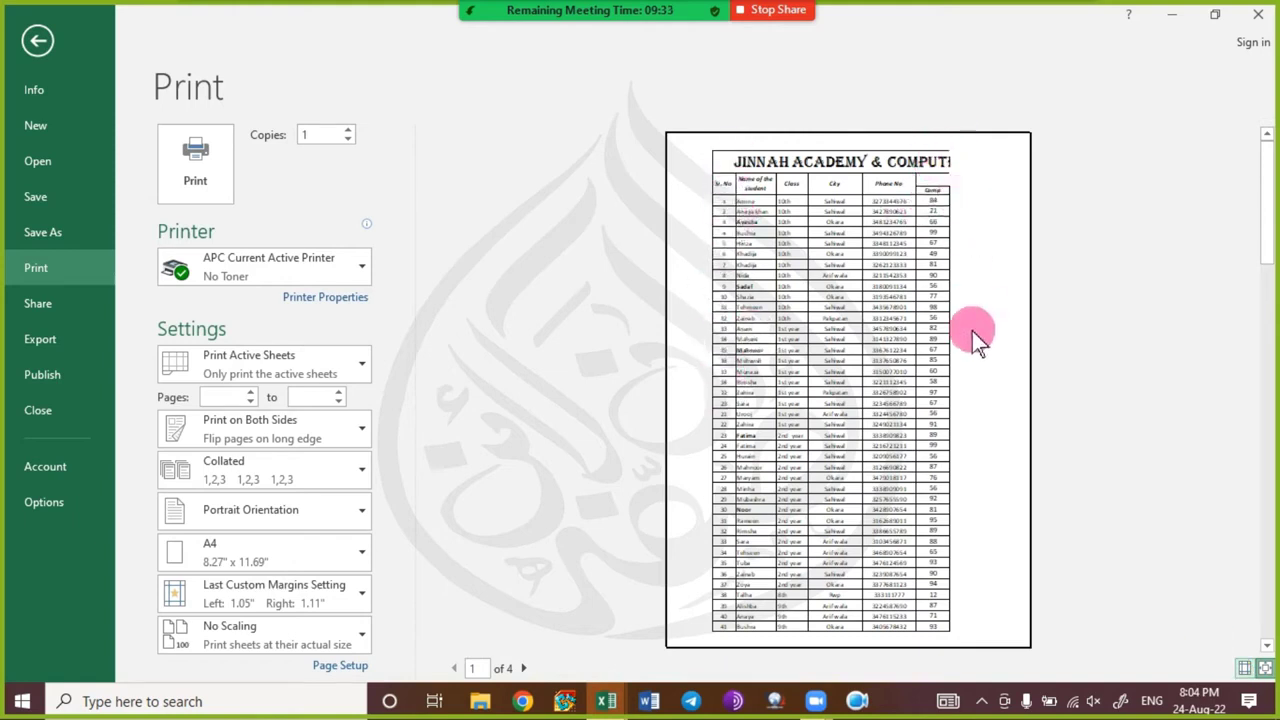
{"action": "left_click", "coordinate": [524, 668]}
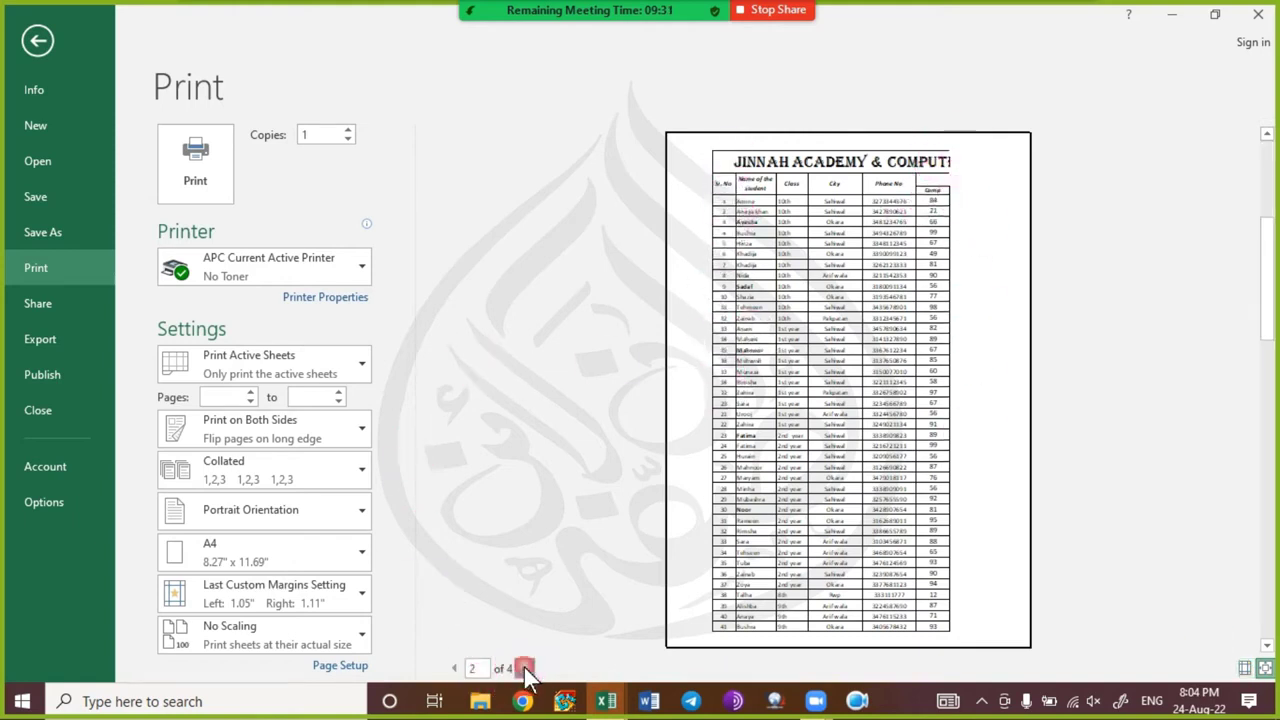
{"action": "left_click", "coordinate": [524, 668]}
{"action": "left_click", "coordinate": [525, 668]}
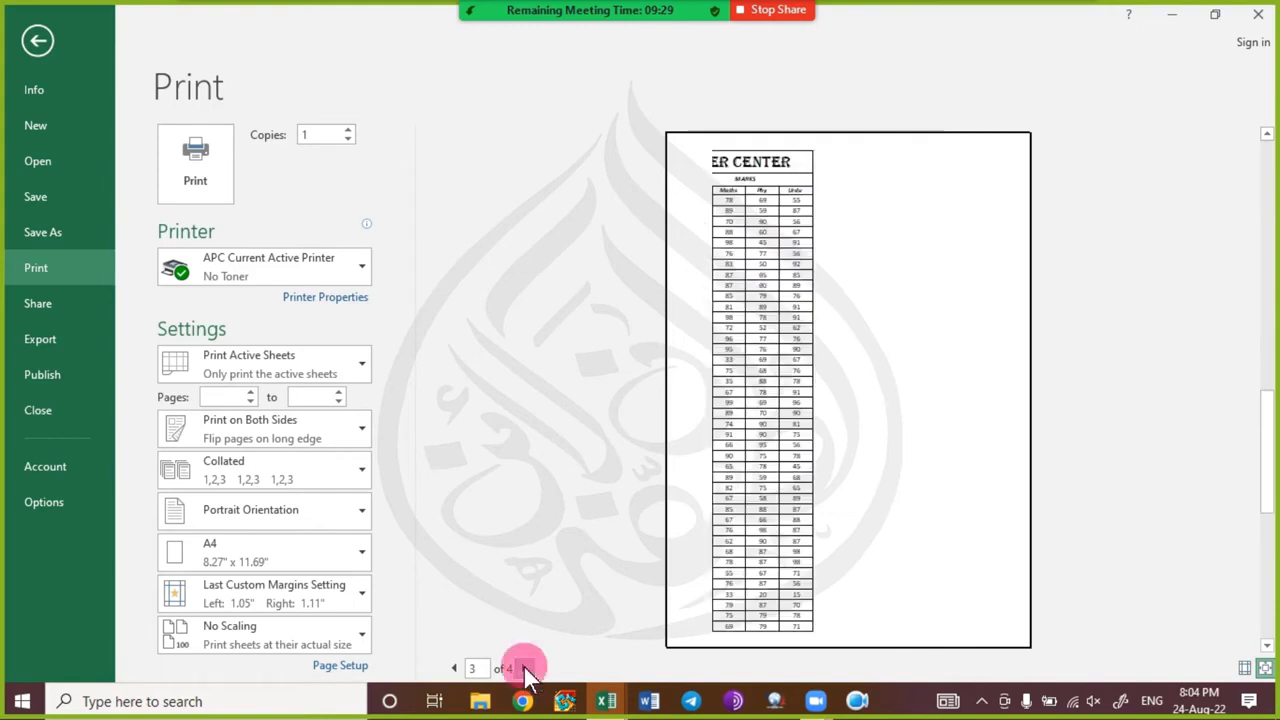
{"action": "left_click", "coordinate": [524, 668]}
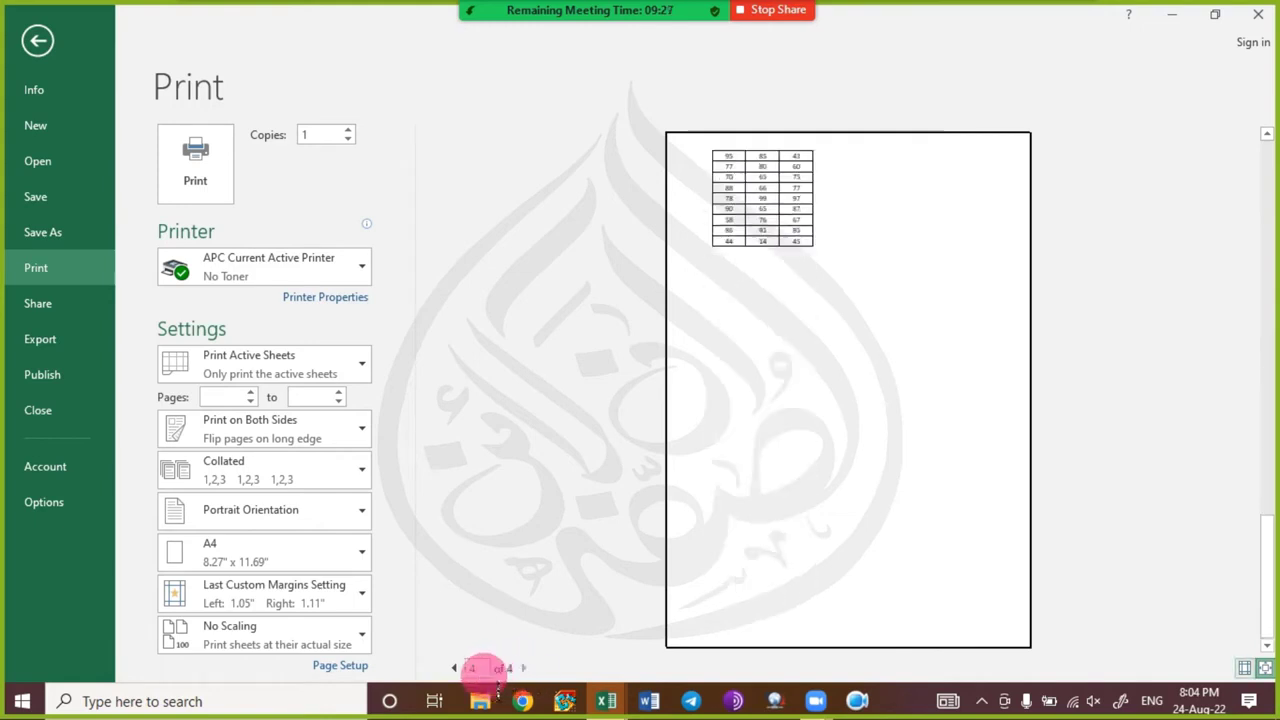
{"action": "left_click", "coordinate": [452, 668]}
{"action": "left_click", "coordinate": [452, 668]}
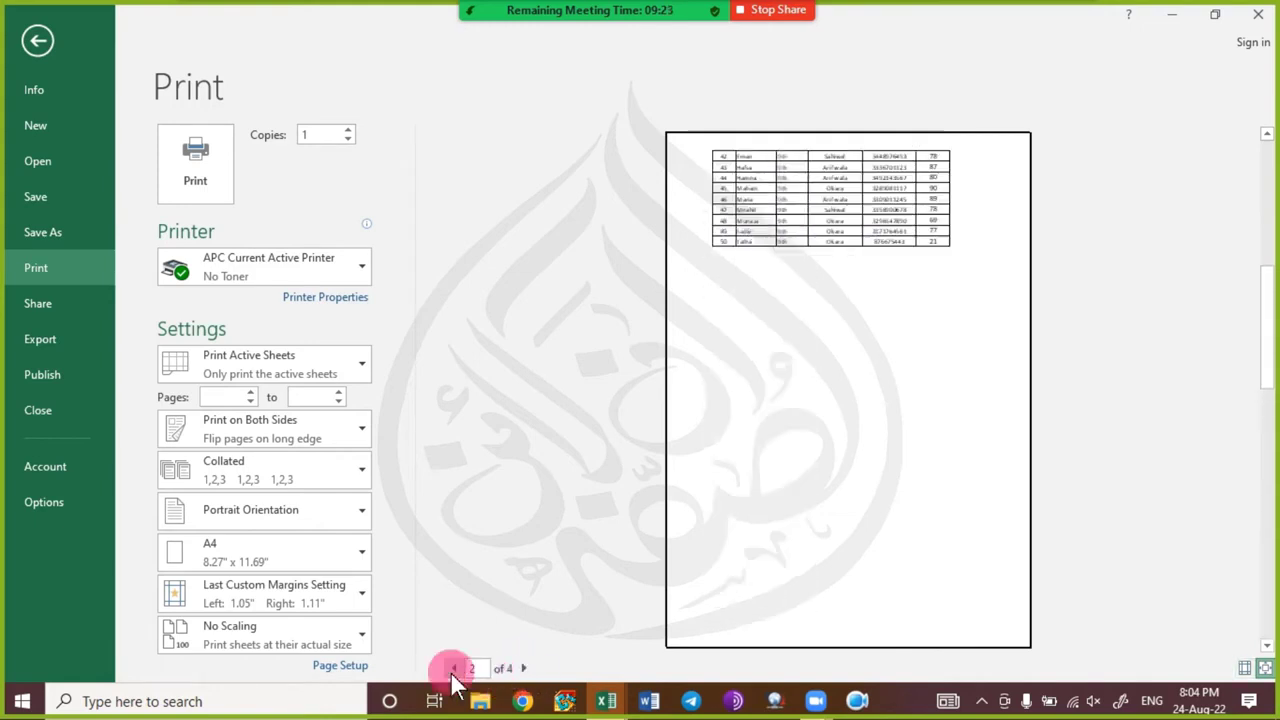
{"action": "left_click", "coordinate": [452, 668]}
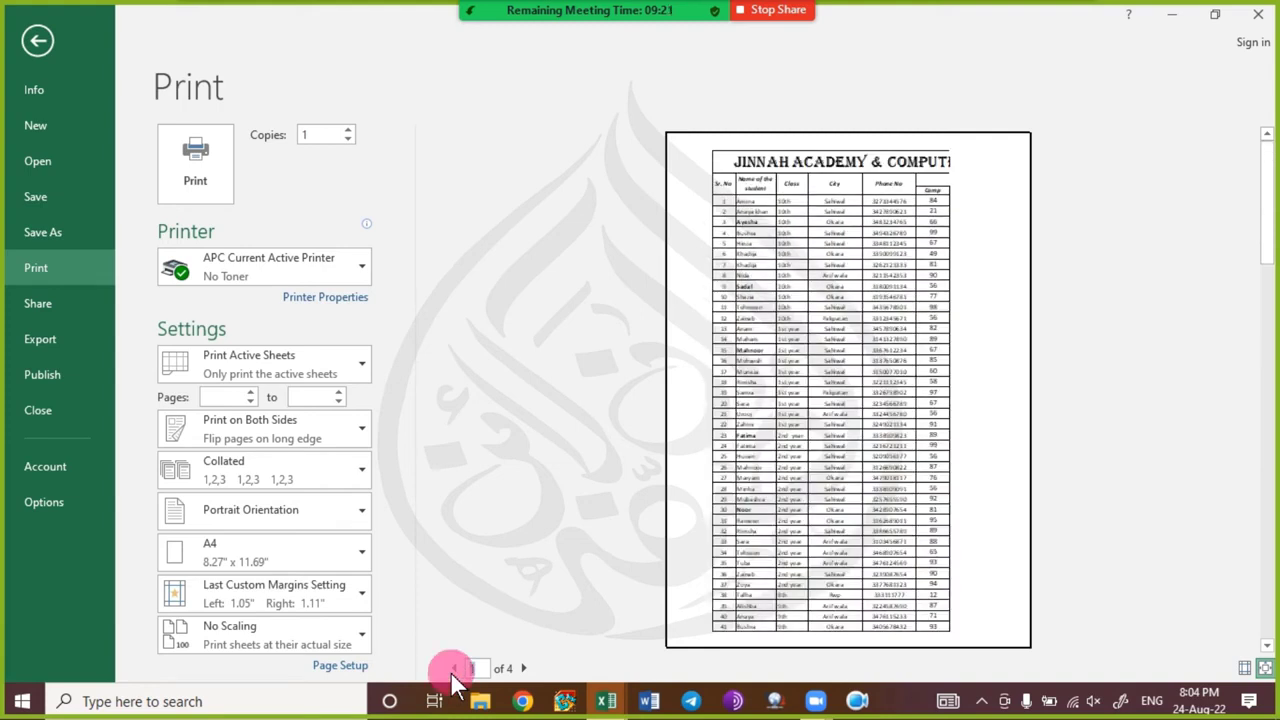
- Show the margin guides, reset the left and right margins to 0.17", and check the pages before leaving the print preview
{"action": "left_click", "coordinate": [1264, 667]}
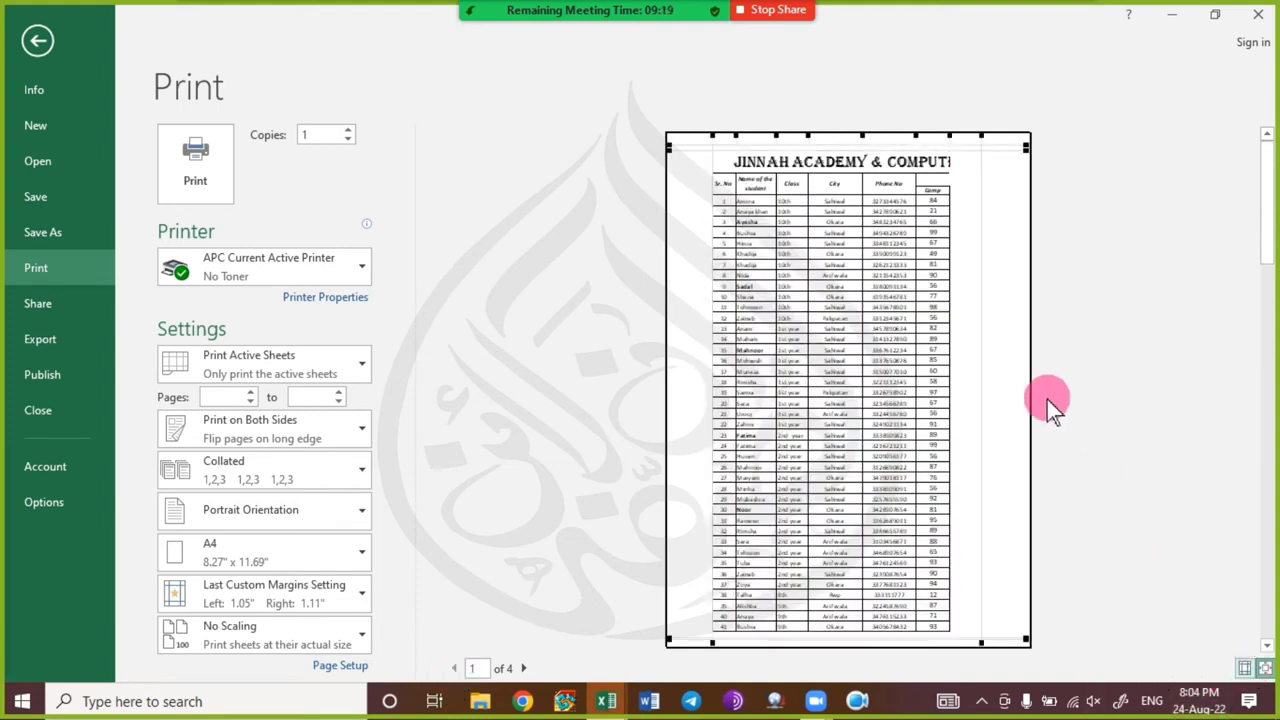
{"action": "left_click_drag", "start_coordinate": [983, 380], "coordinate": [1022, 380]}
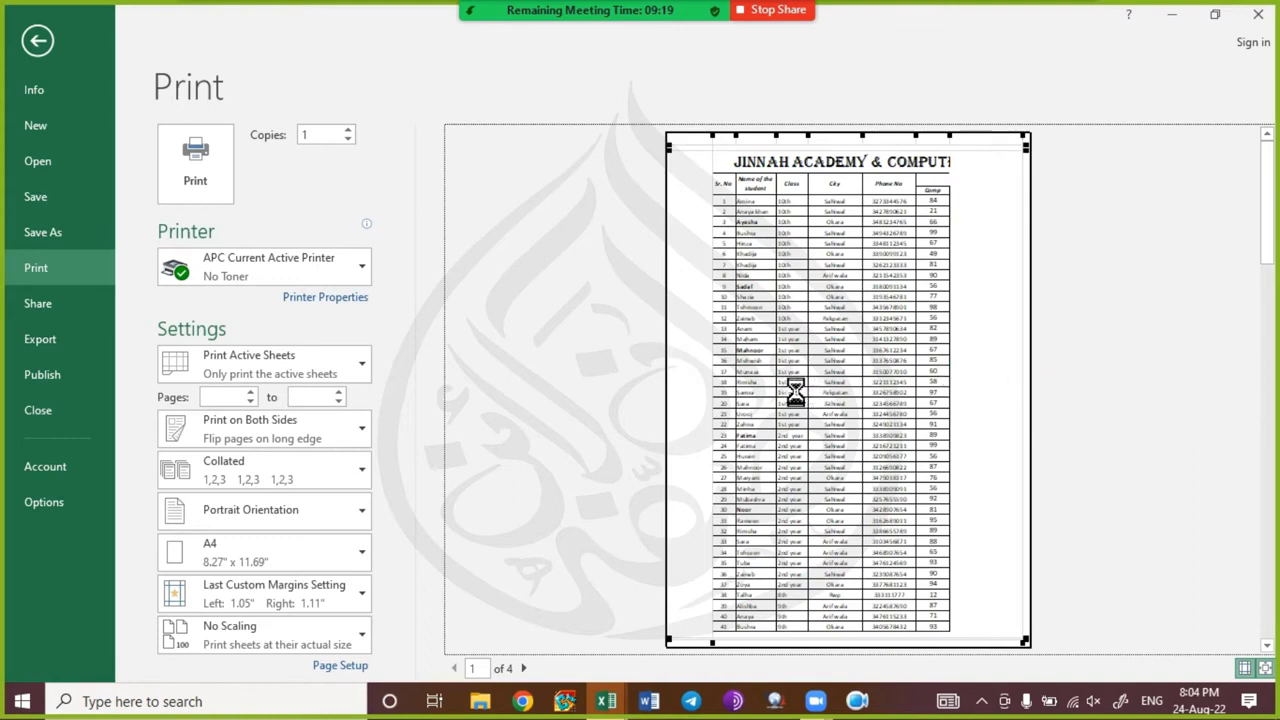
{"action": "left_click_drag", "start_coordinate": [713, 366], "coordinate": [678, 370]}
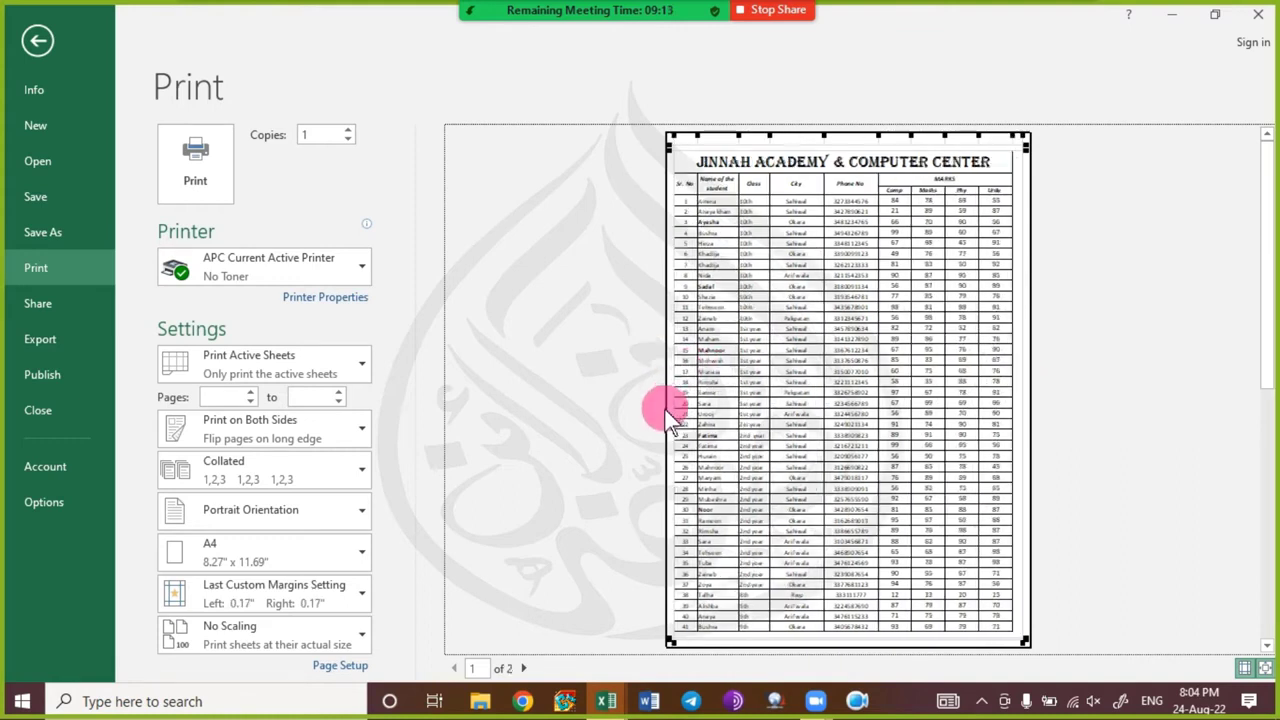
{"action": "left_click", "coordinate": [523, 669]}
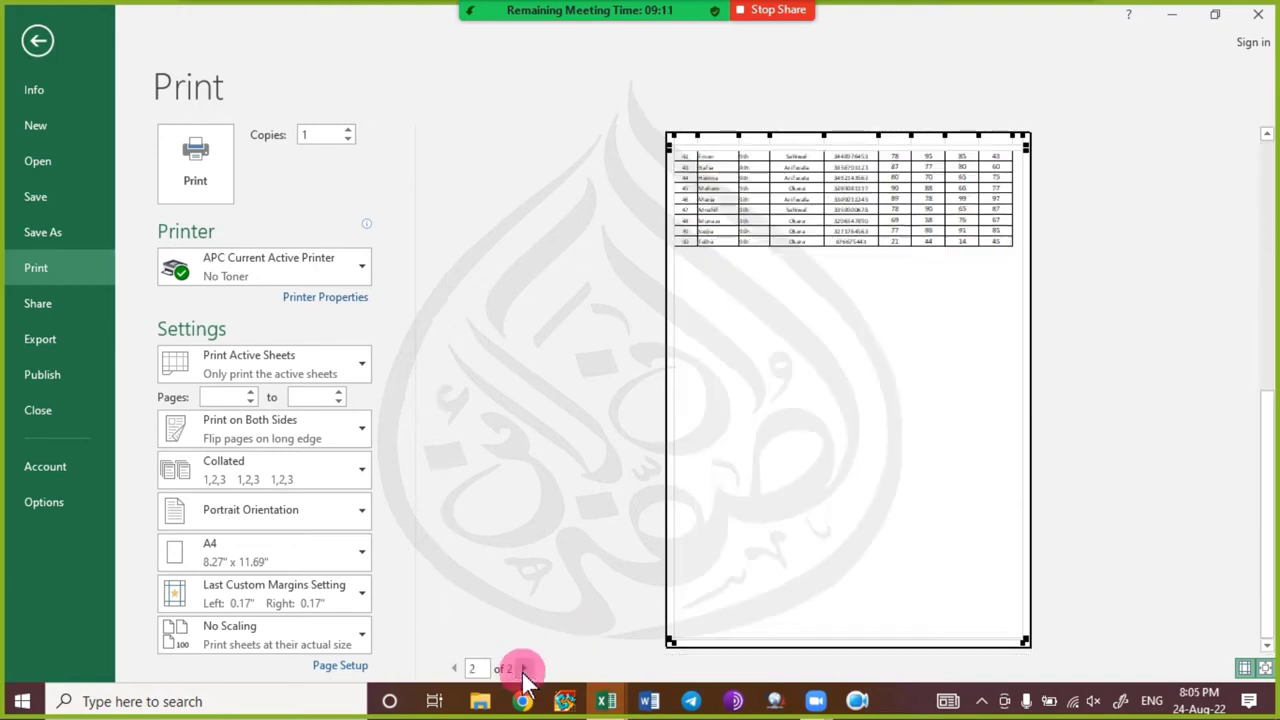
{"action": "left_click", "coordinate": [451, 668]}
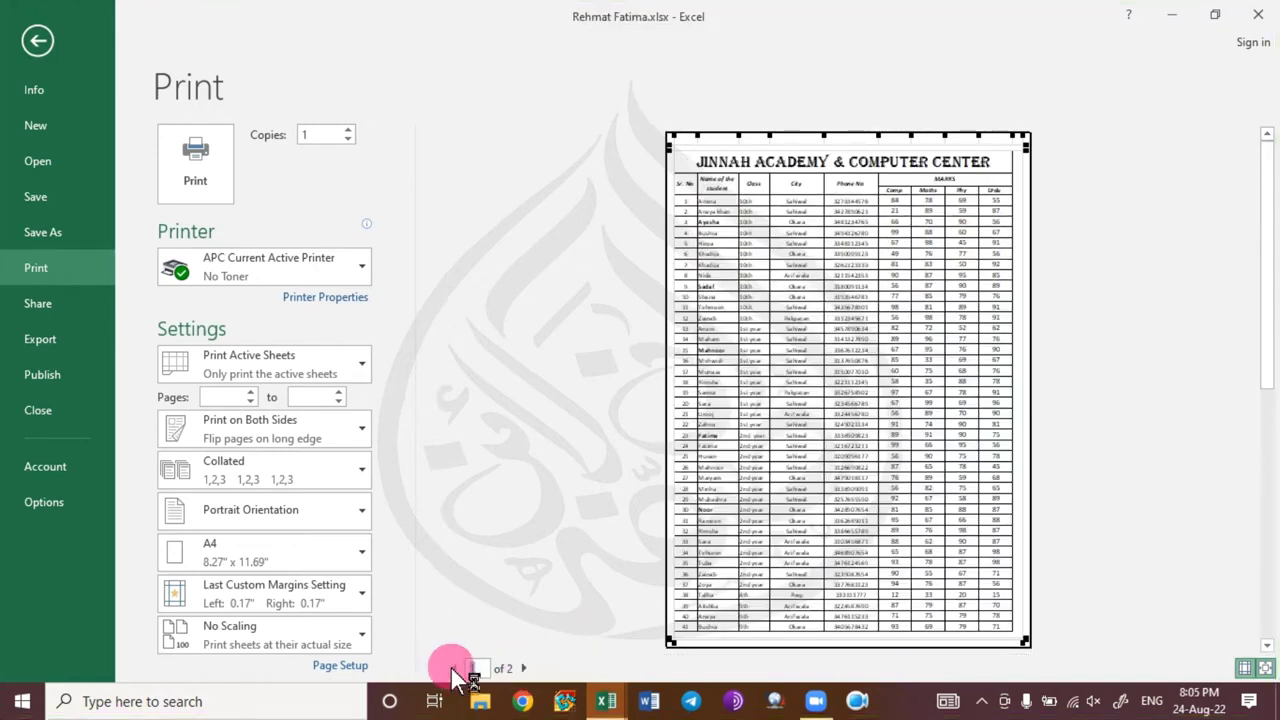
{"action": "key", "text": "Escape"}
- Set the sheet's print scaling to 90% of normal size in Page Setup
{"action": "left_click", "coordinate": [372, 250]}
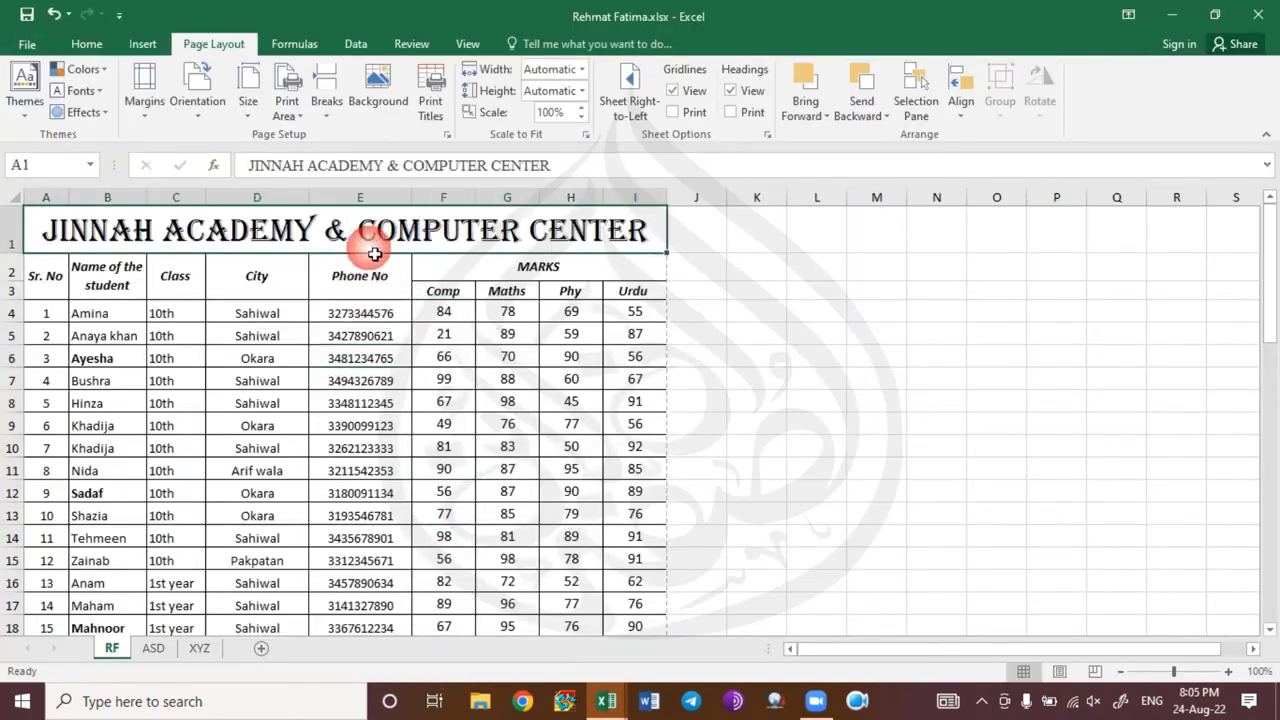
{"action": "left_click", "coordinate": [448, 135]}
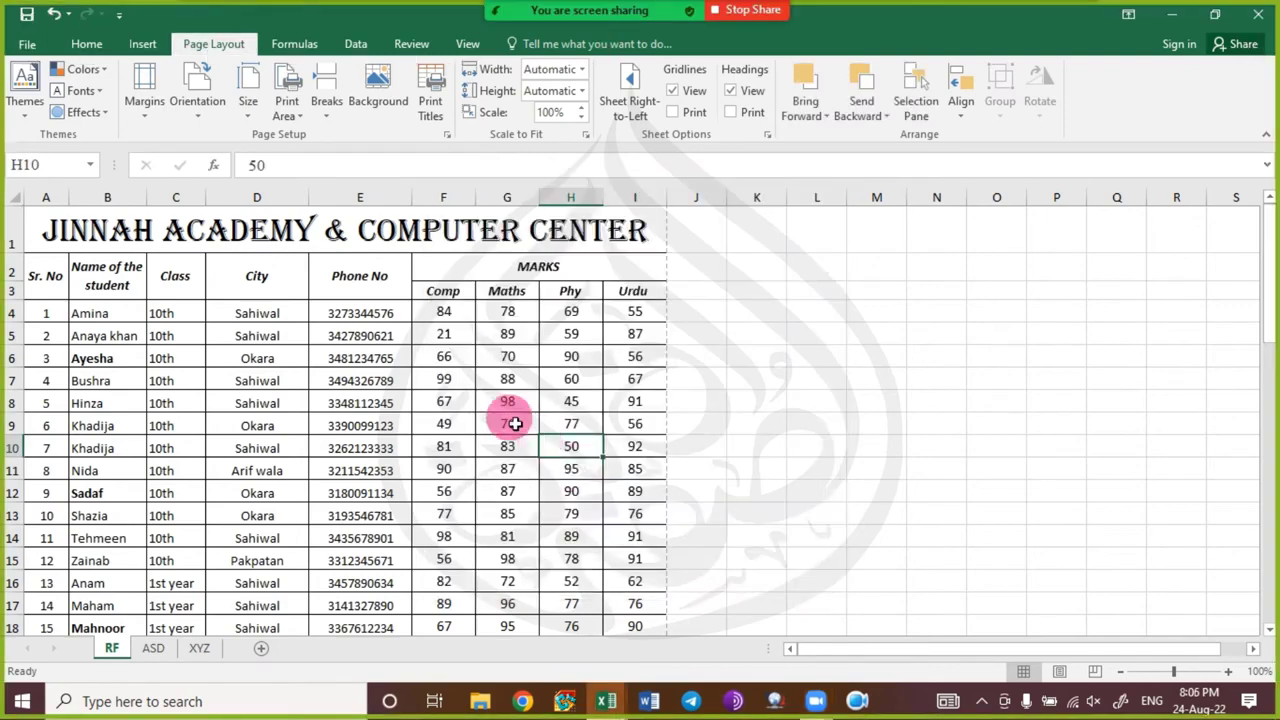
{"action": "left_click", "coordinate": [447, 134]}
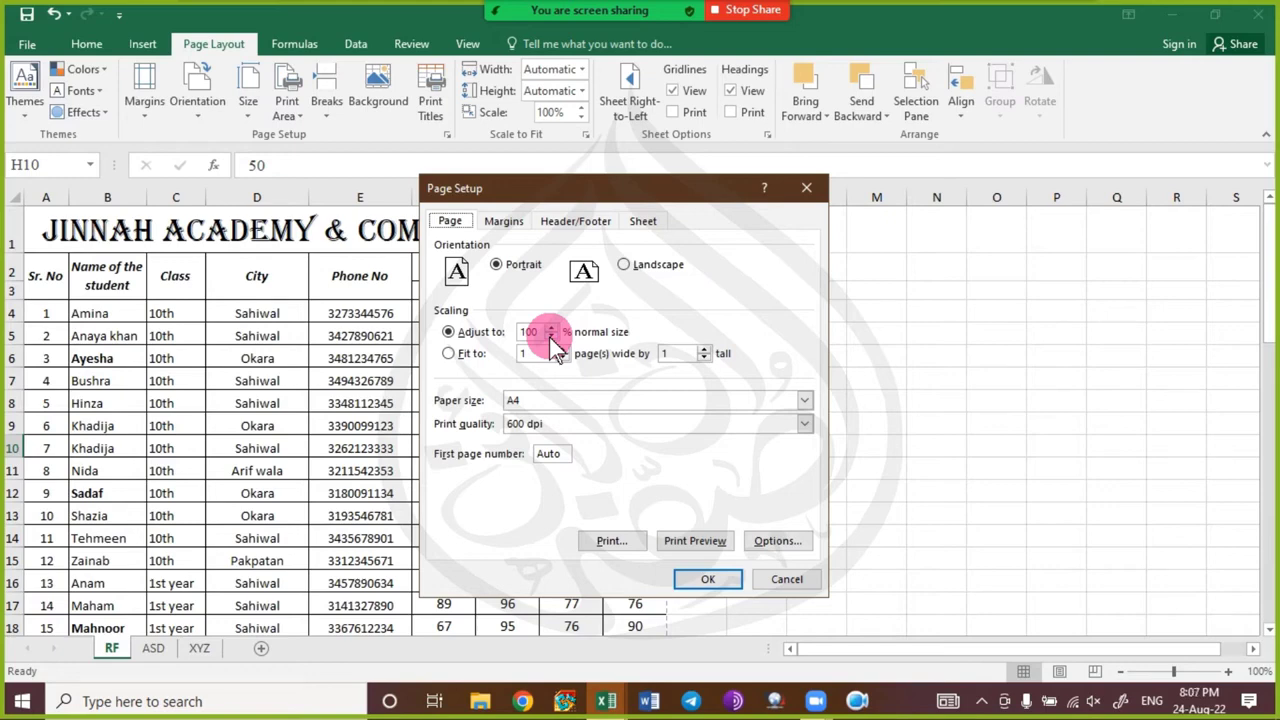
{"action": "left_click", "coordinate": [551, 338]}
{"action": "left_click", "coordinate": [551, 338]}
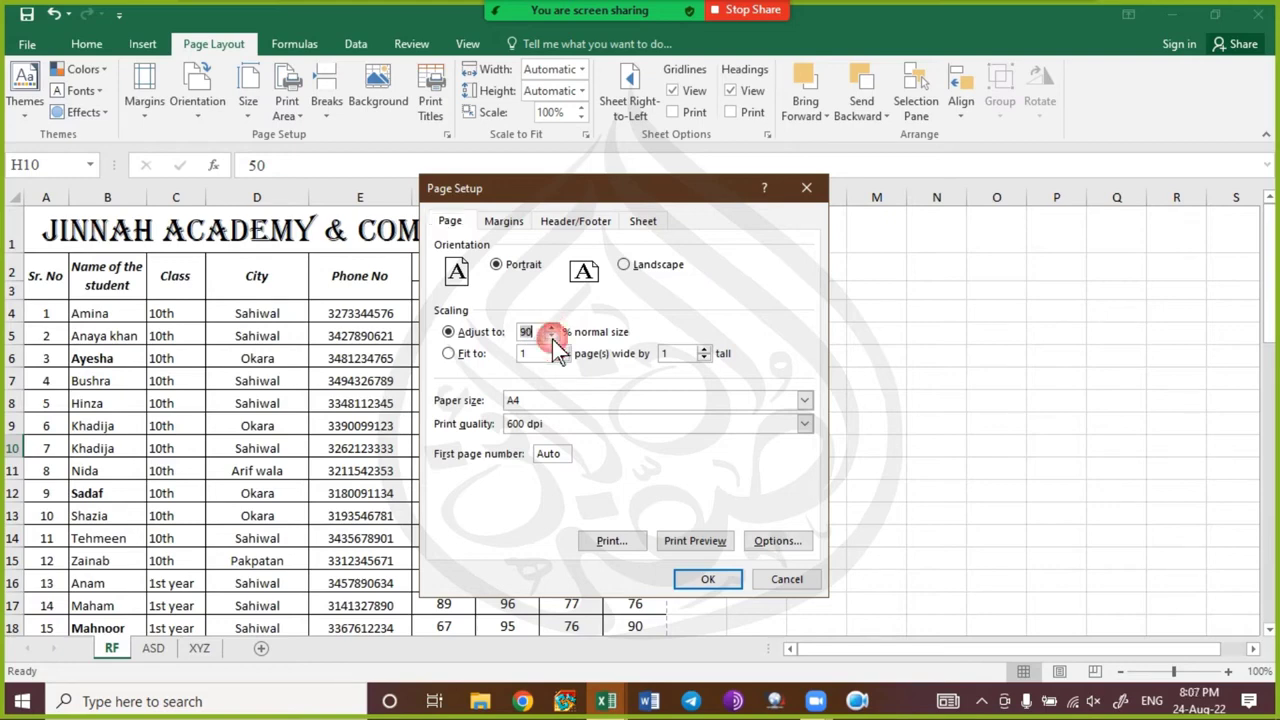
{"action": "left_click", "coordinate": [703, 580]}
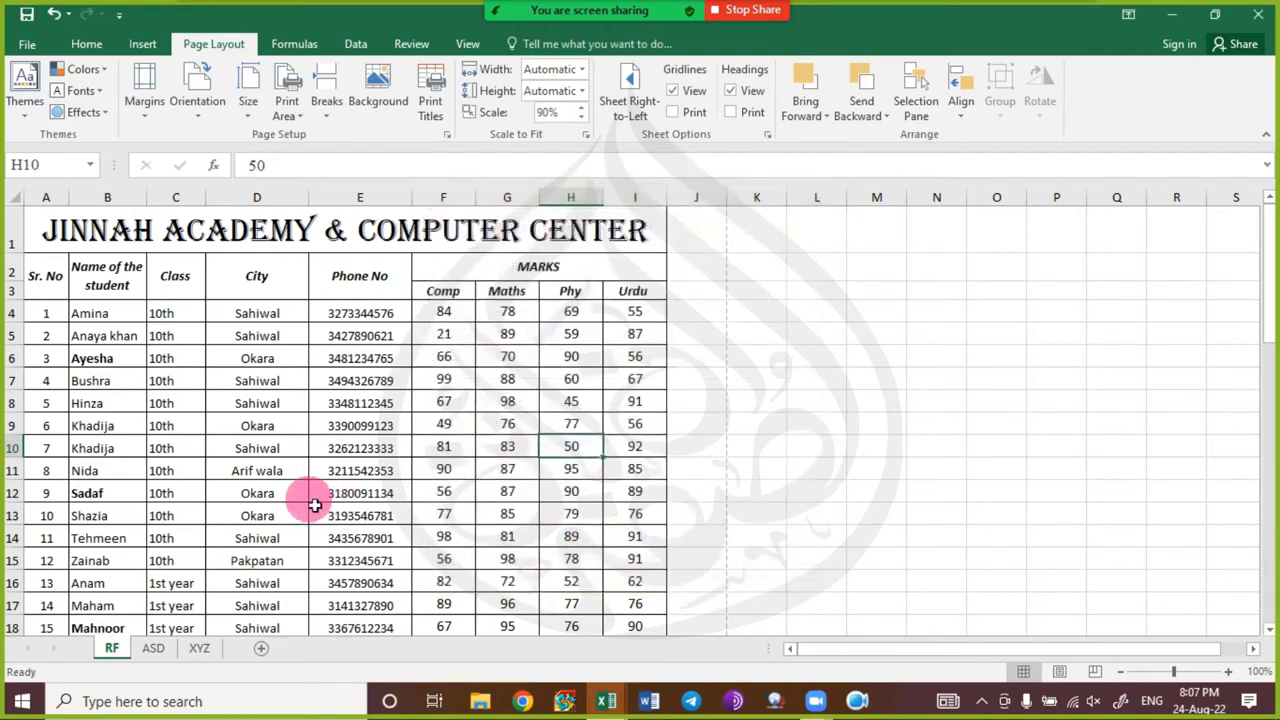
- Preview the rescaled sheet for printing and check its pages
{"action": "key", "text": "ctrl+p"}
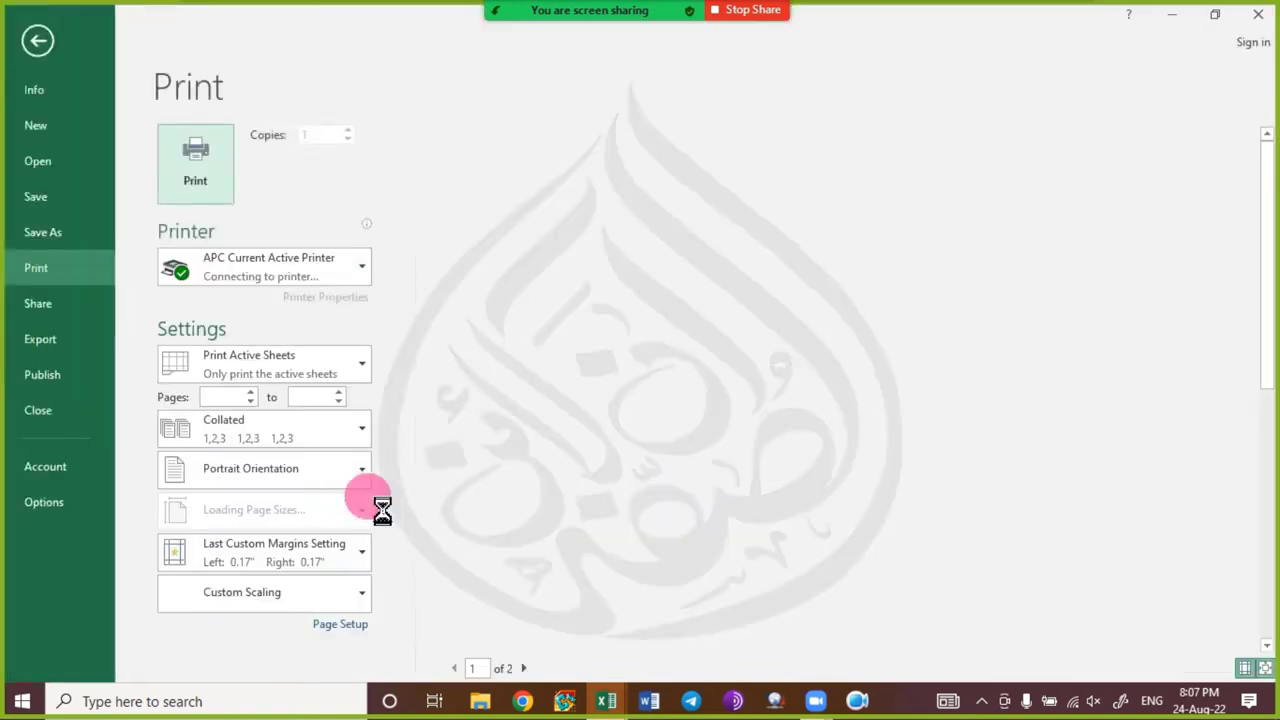
{"action": "left_click", "coordinate": [523, 668]}
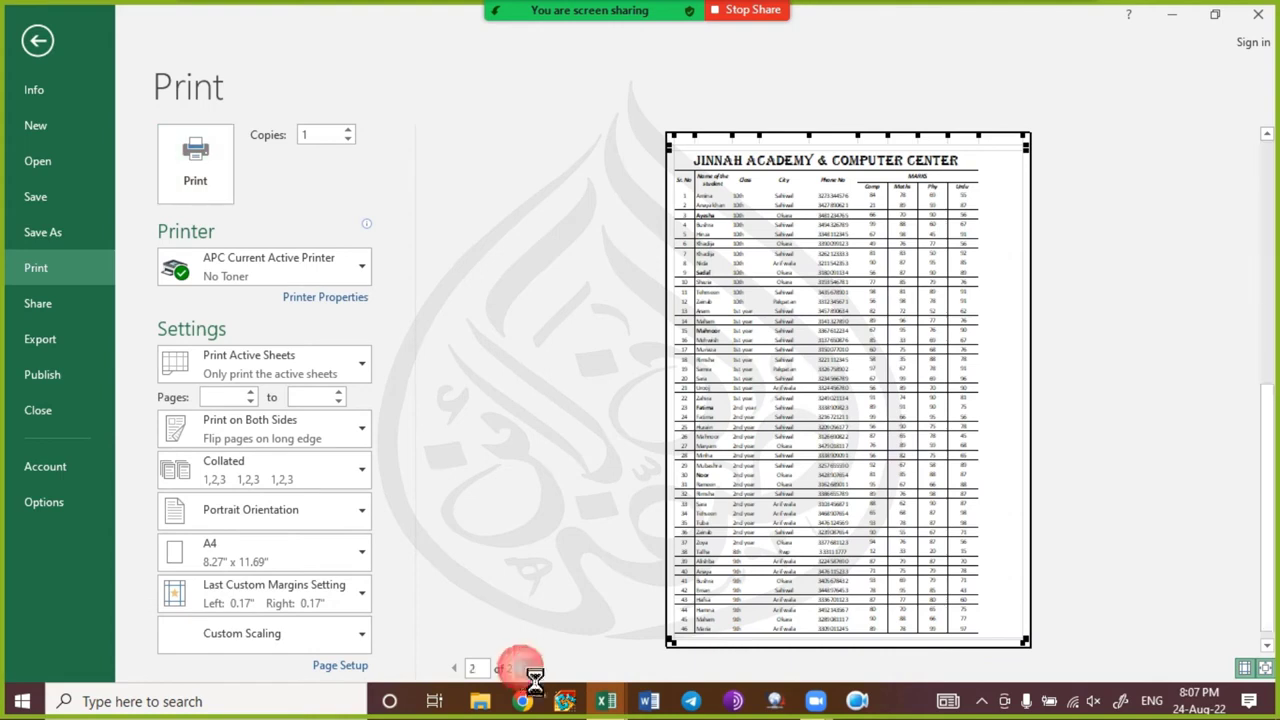
{"action": "left_click", "coordinate": [455, 669]}
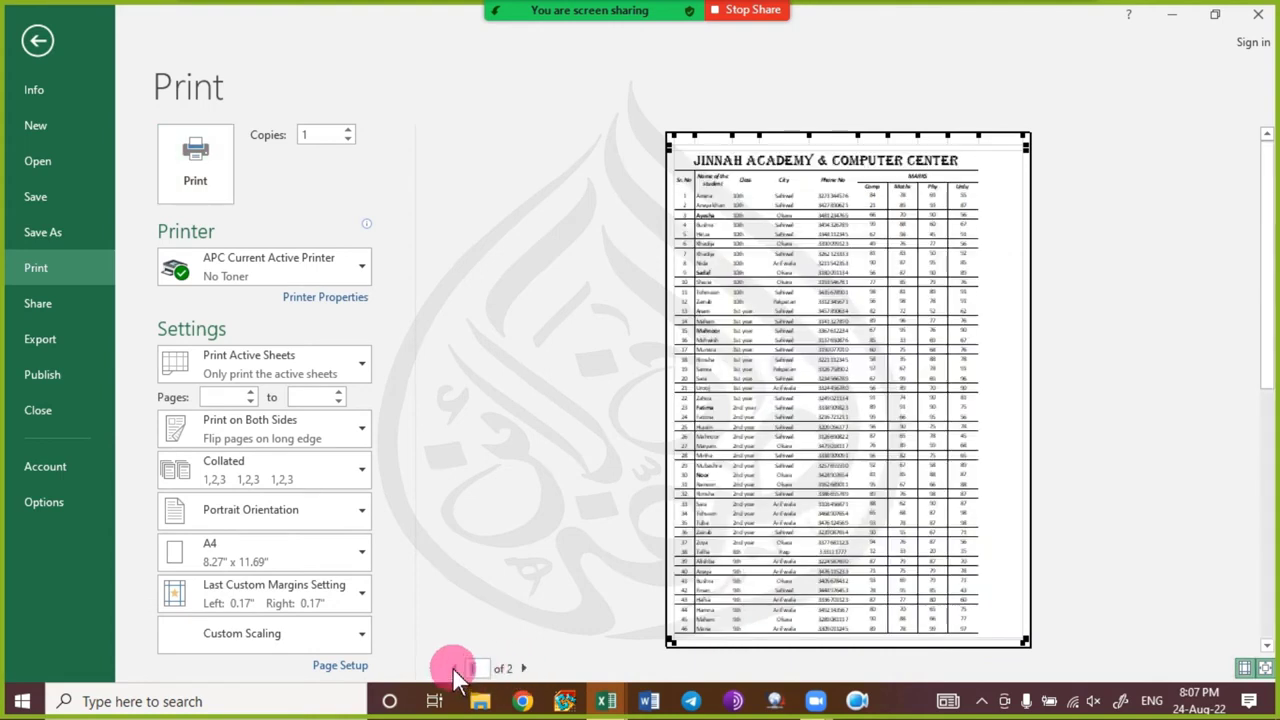
- Reduce the print scaling further so the whole table fits on one page, and inspect the enlarged preview
{"action": "left_click", "coordinate": [340, 665]}
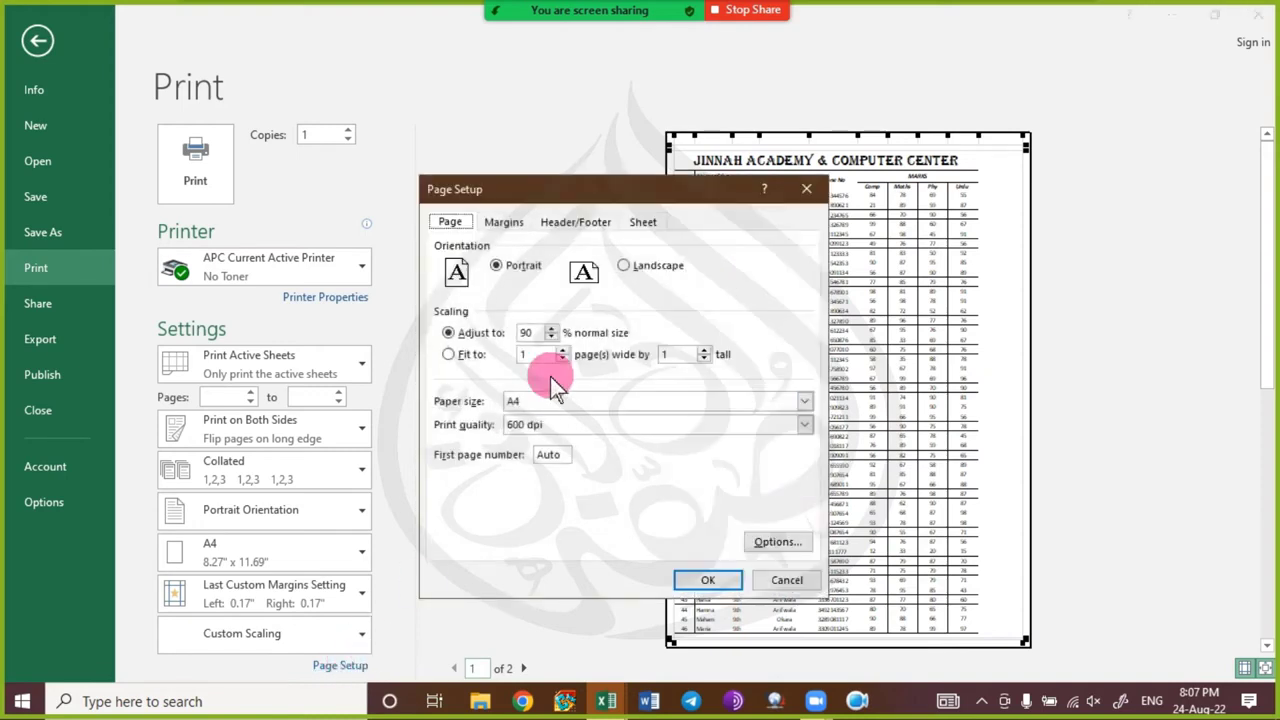
{"action": "left_click", "coordinate": [690, 582]}
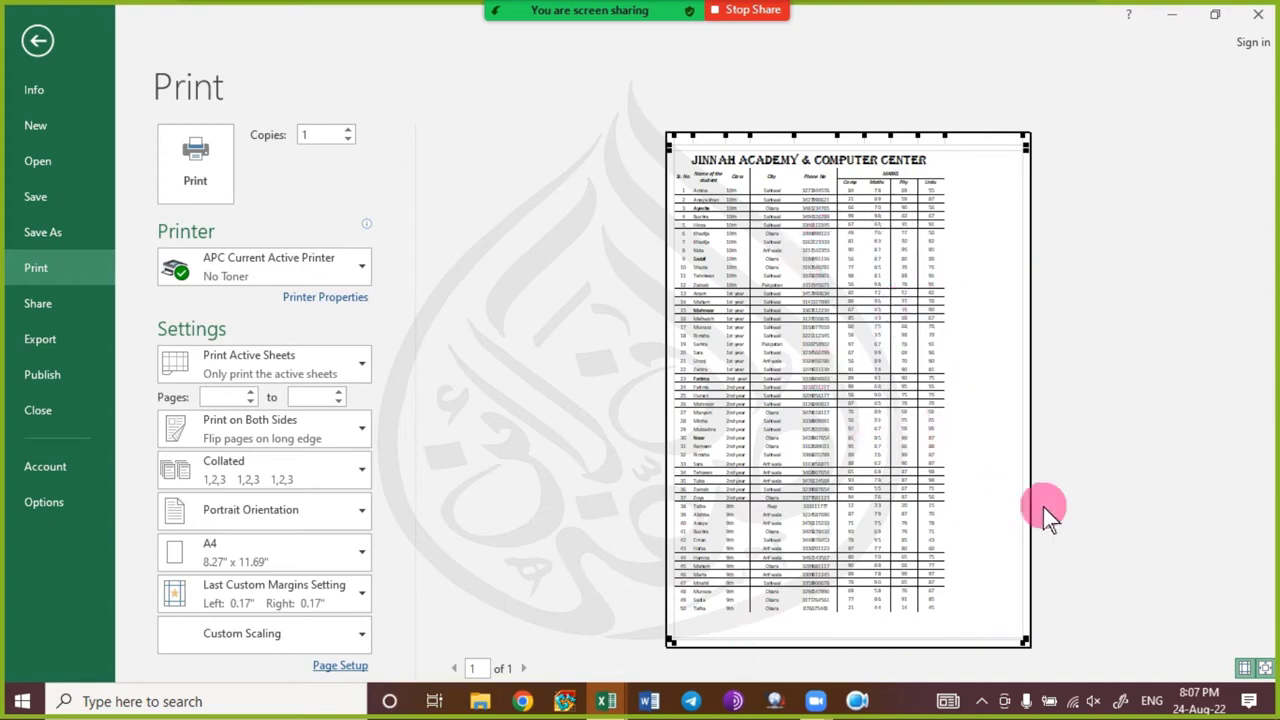
{"action": "left_click", "coordinate": [1264, 669]}
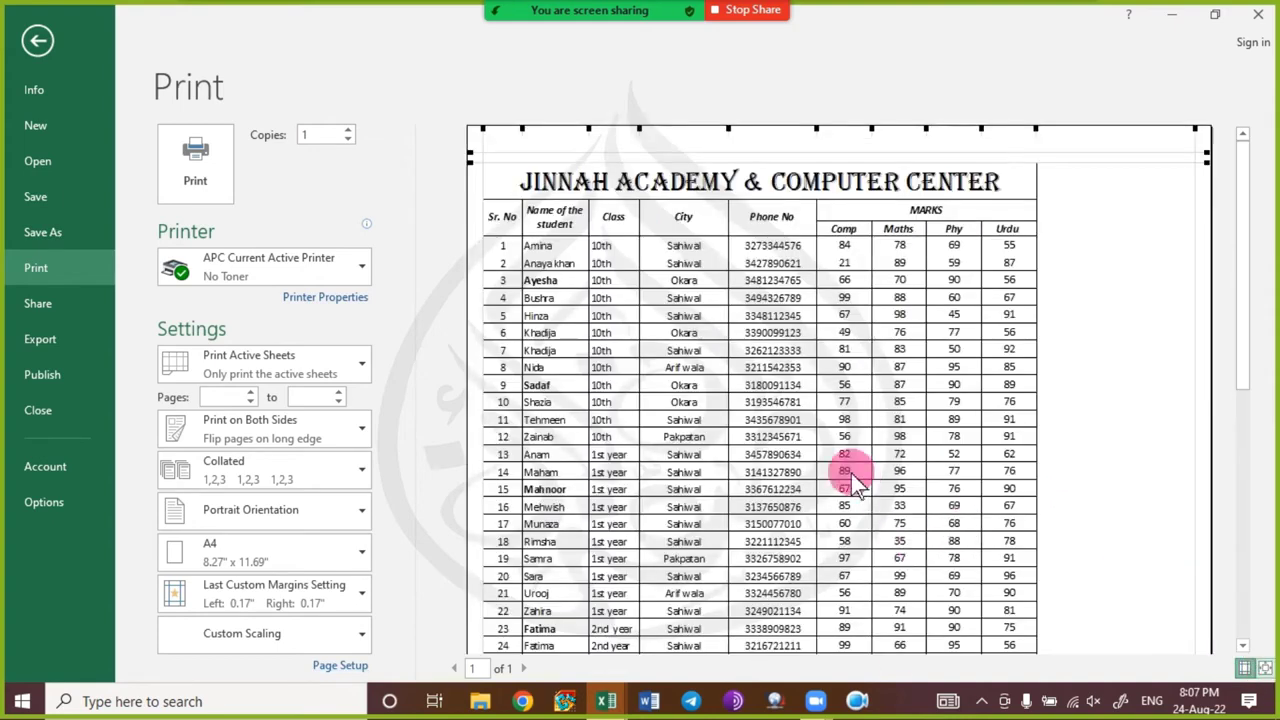
{"action": "scroll", "coordinate": [826, 450], "scroll_direction": "down", "scroll_amount": 6}
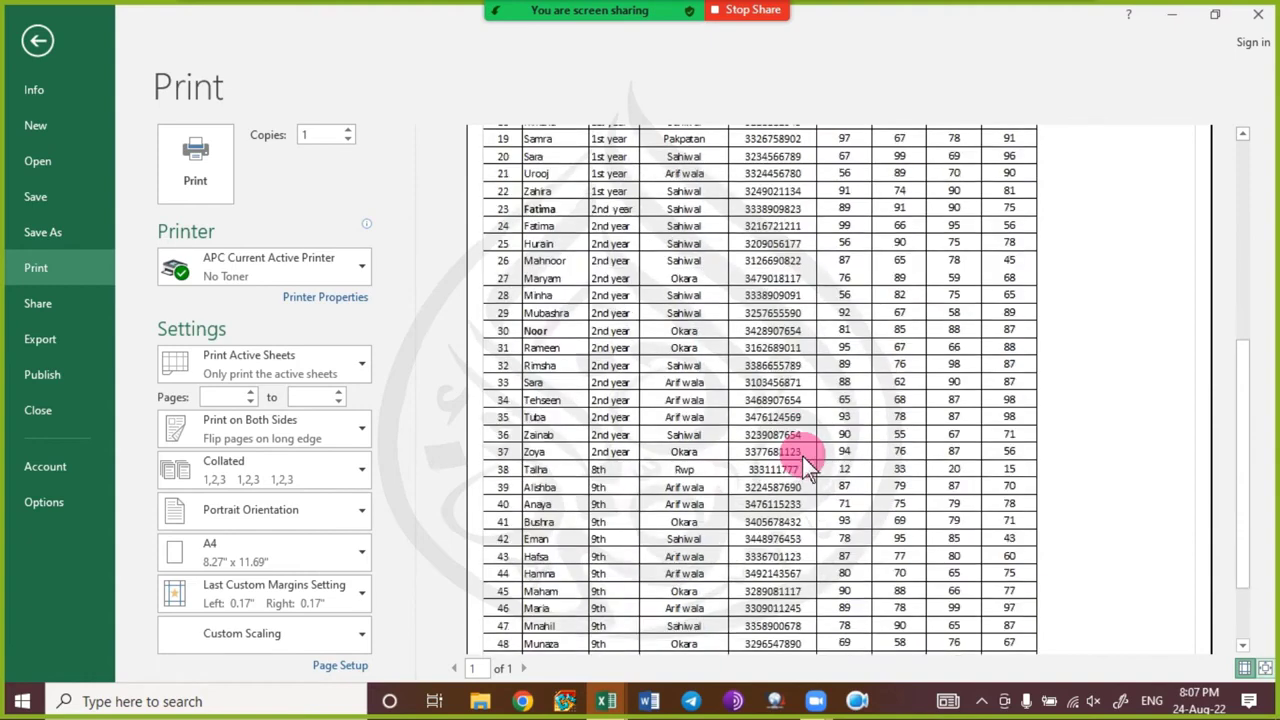
{"action": "scroll", "coordinate": [806, 463], "scroll_direction": "up", "scroll_amount": 6}
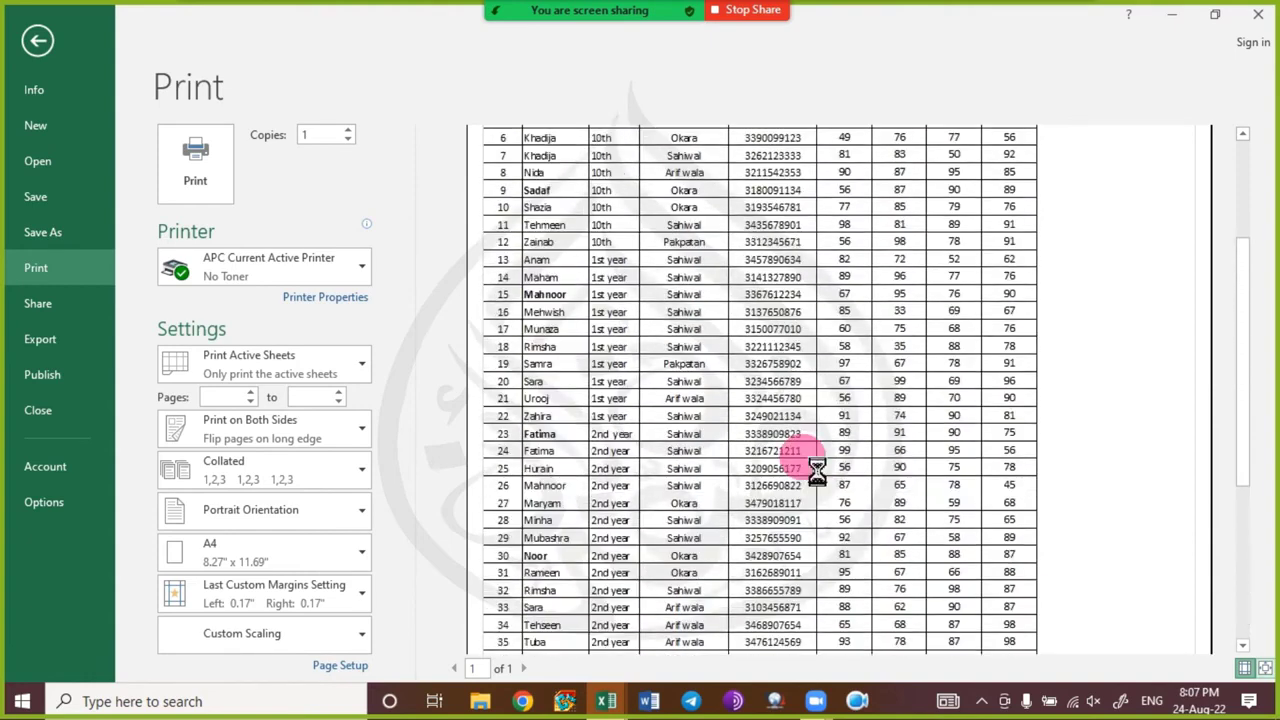
- Set the print scaling back to 100% of normal size and return to the worksheet
{"action": "left_click", "coordinate": [341, 665]}
{"action": "left_click", "coordinate": [551, 329]}
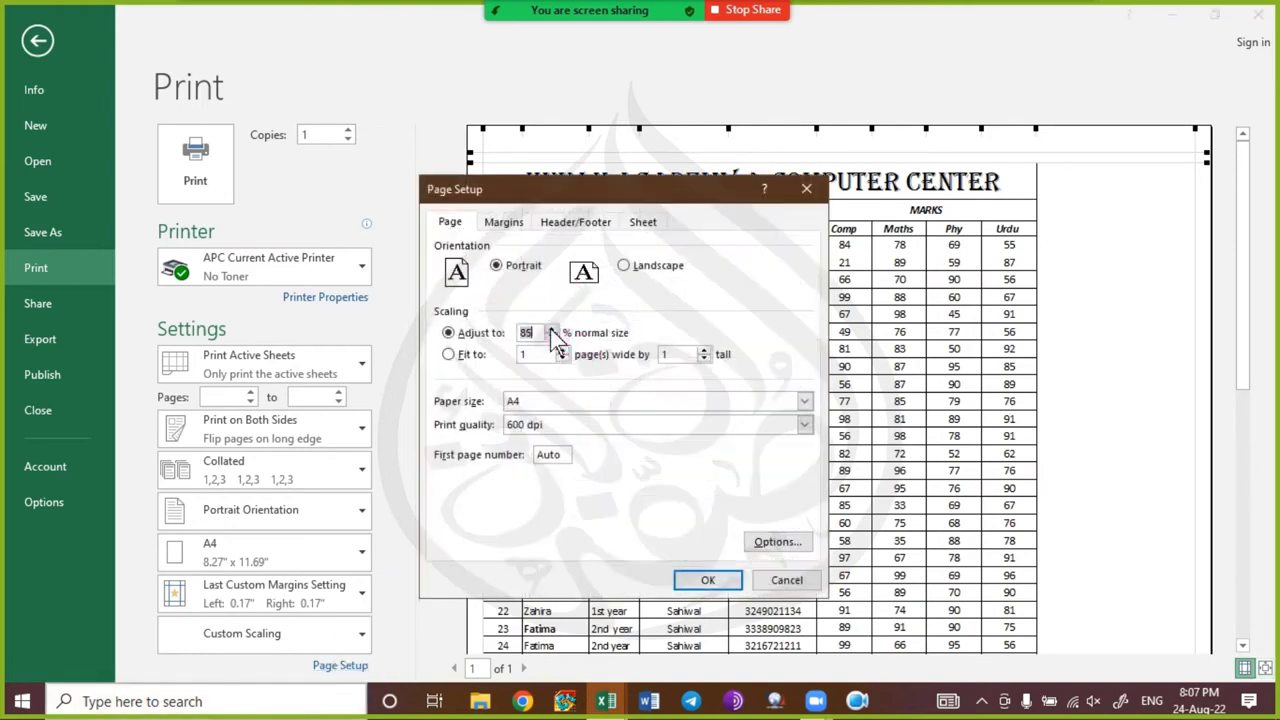
{"action": "left_click", "coordinate": [551, 329]}
{"action": "left_click", "coordinate": [551, 329]}
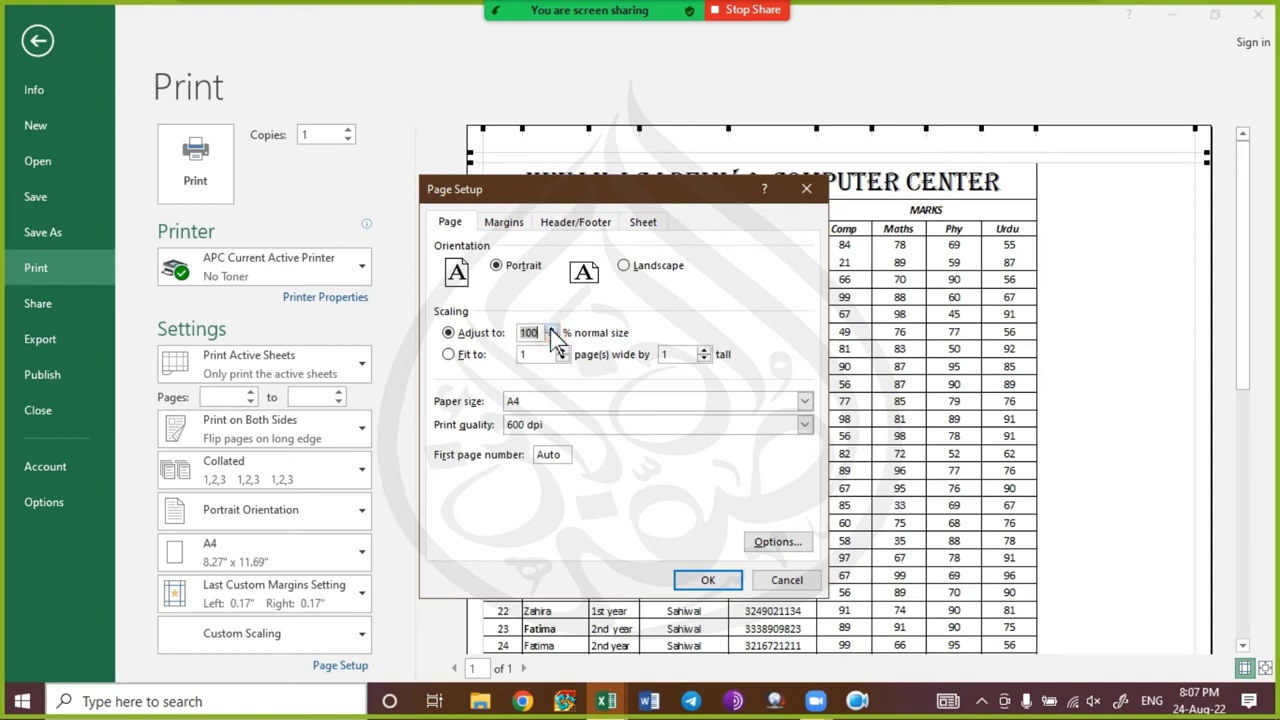
{"action": "left_click", "coordinate": [710, 581]}
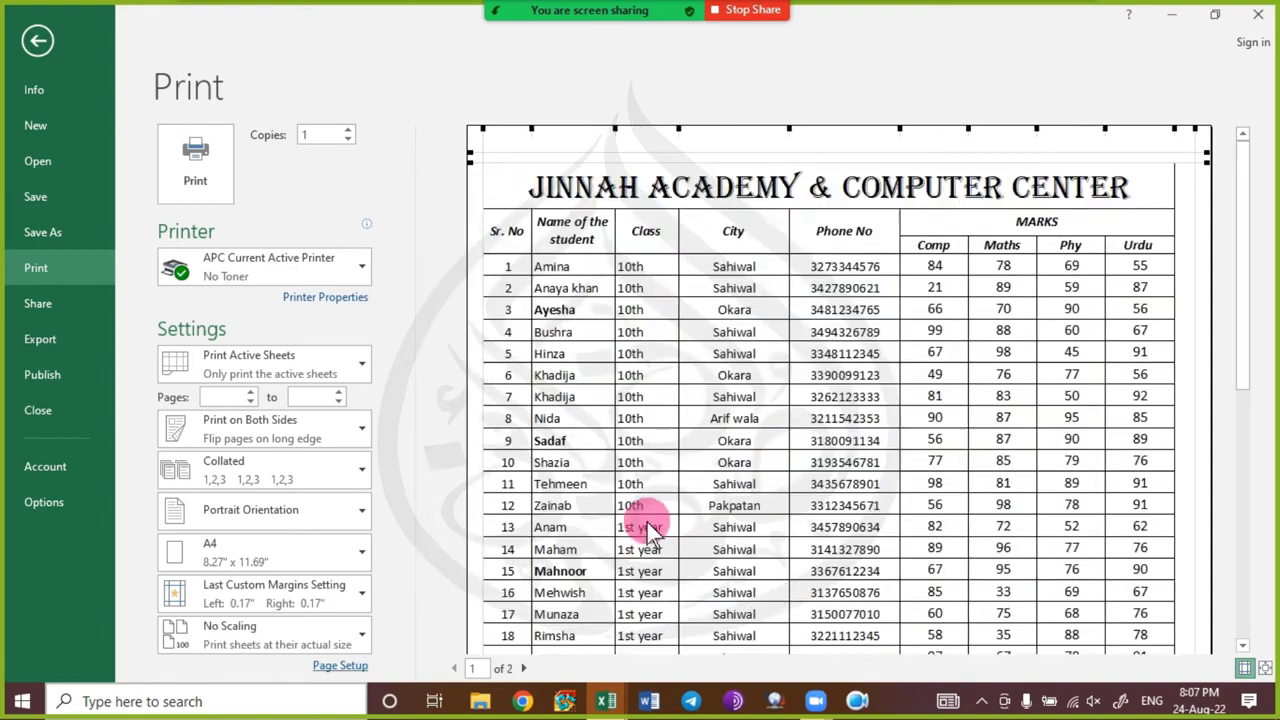
{"action": "key", "text": "Escape"}
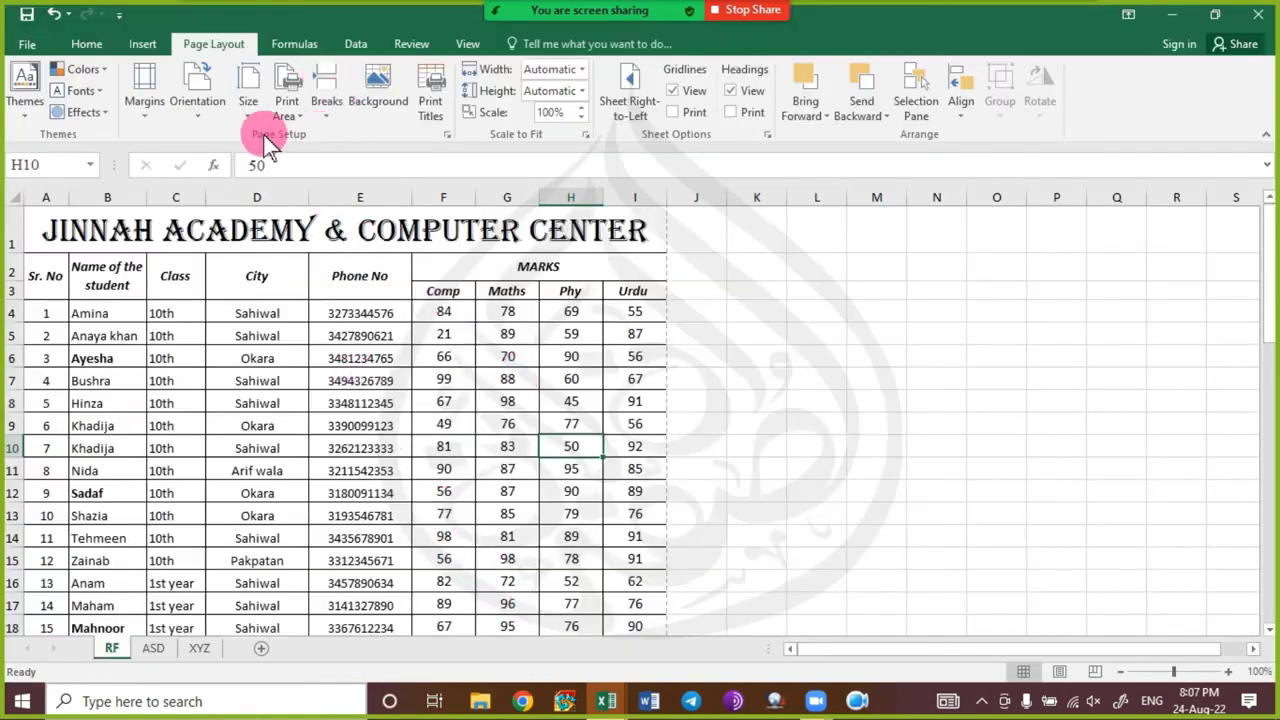
{"action": "left_click", "coordinate": [446, 135]}
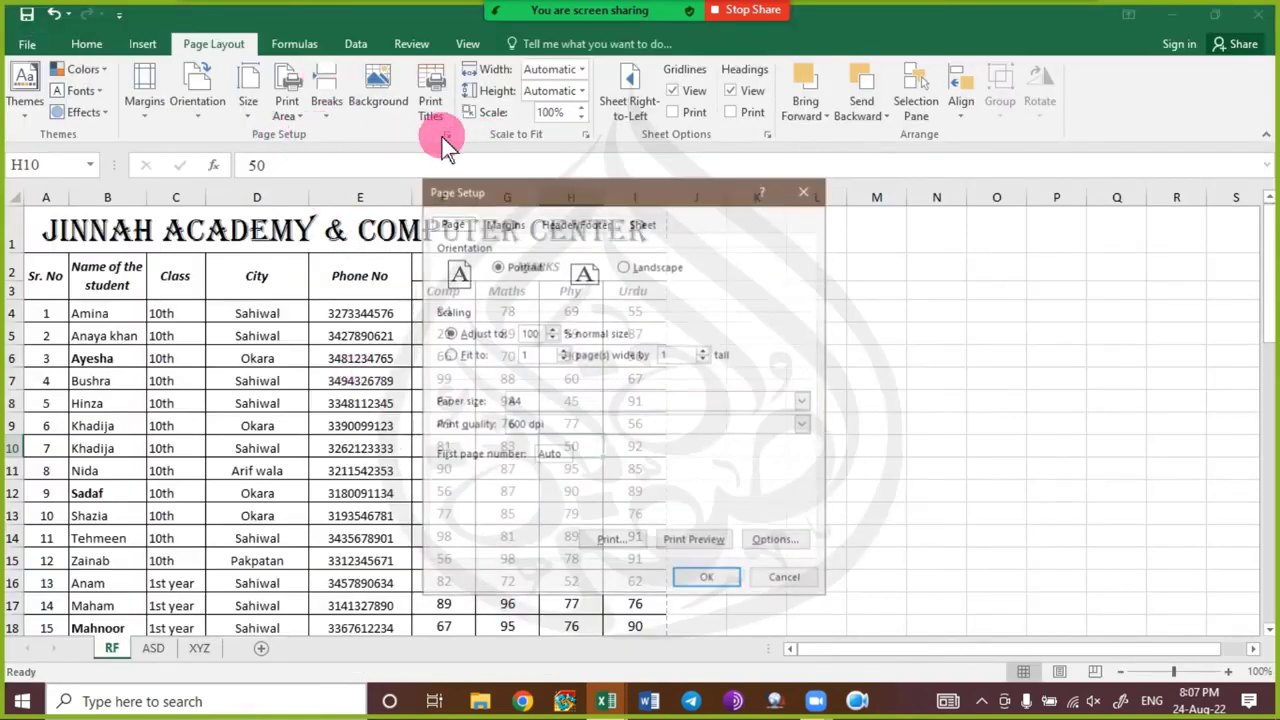
{"action": "left_click", "coordinate": [490, 356]}
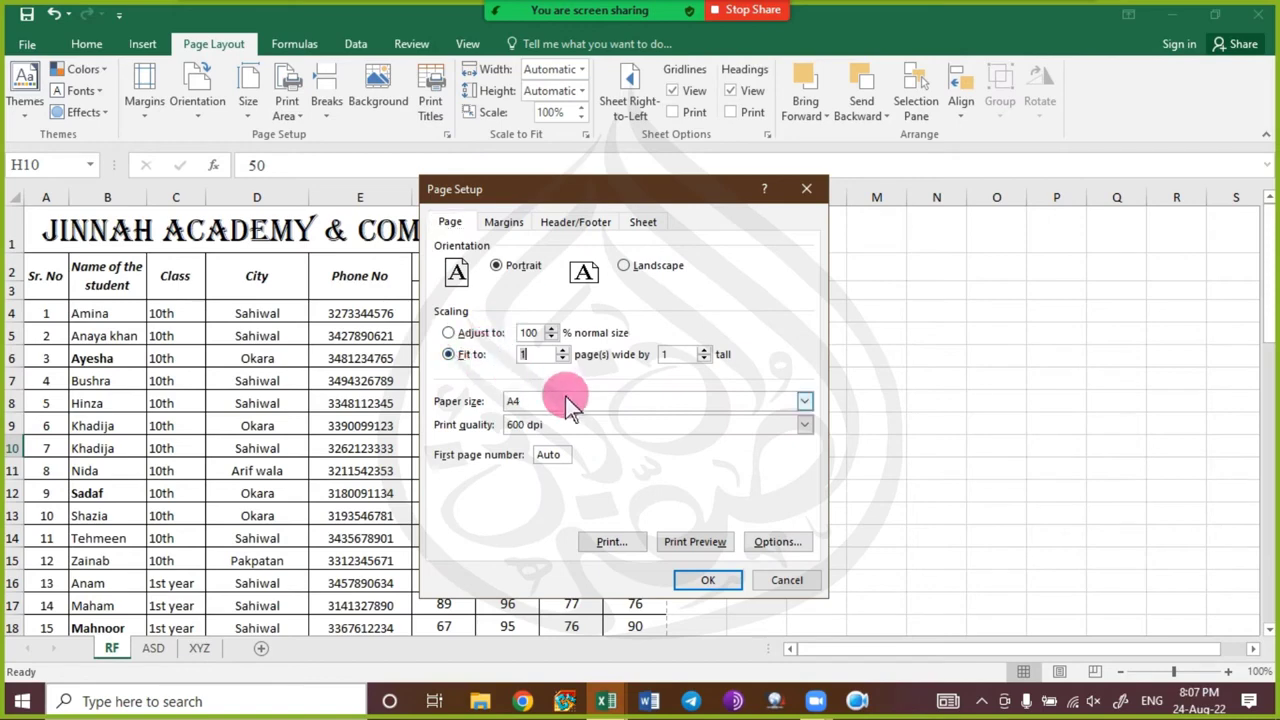
{"action": "left_click", "coordinate": [562, 350]}
{"action": "left_click", "coordinate": [704, 350]}
{"action": "left_click", "coordinate": [704, 359]}
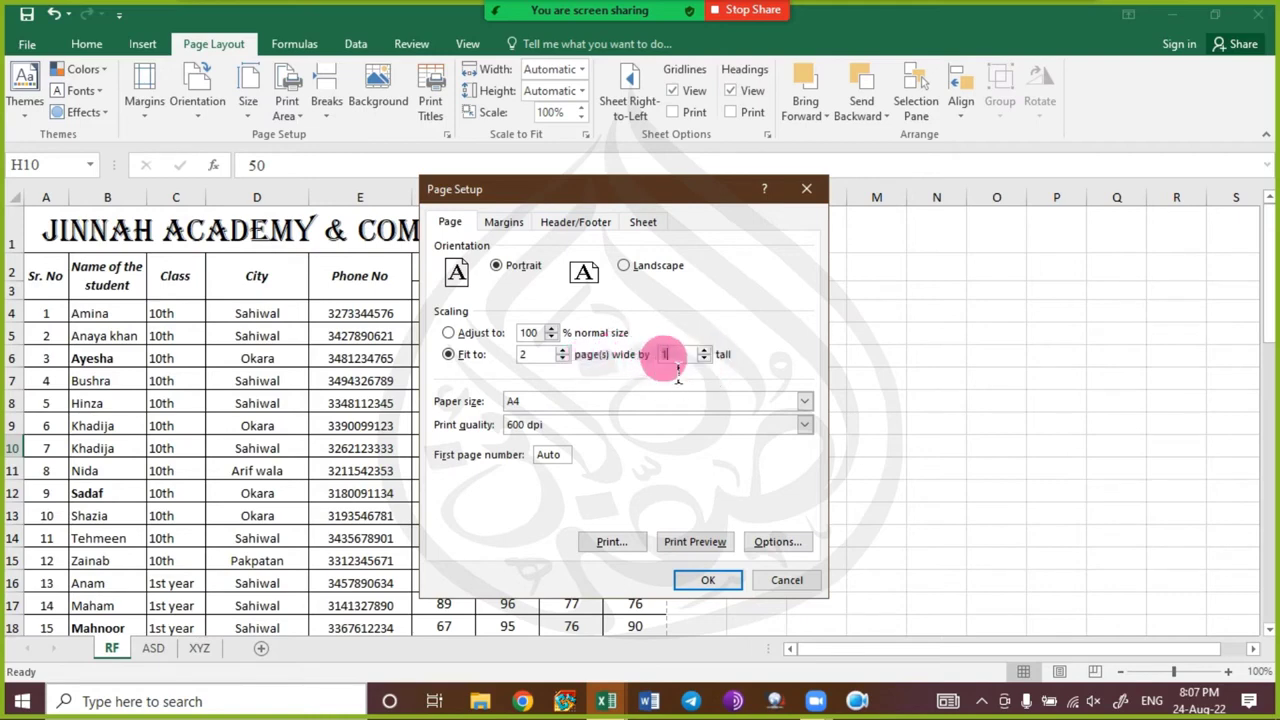
{"action": "left_click", "coordinate": [562, 359]}
{"action": "left_click", "coordinate": [704, 350]}
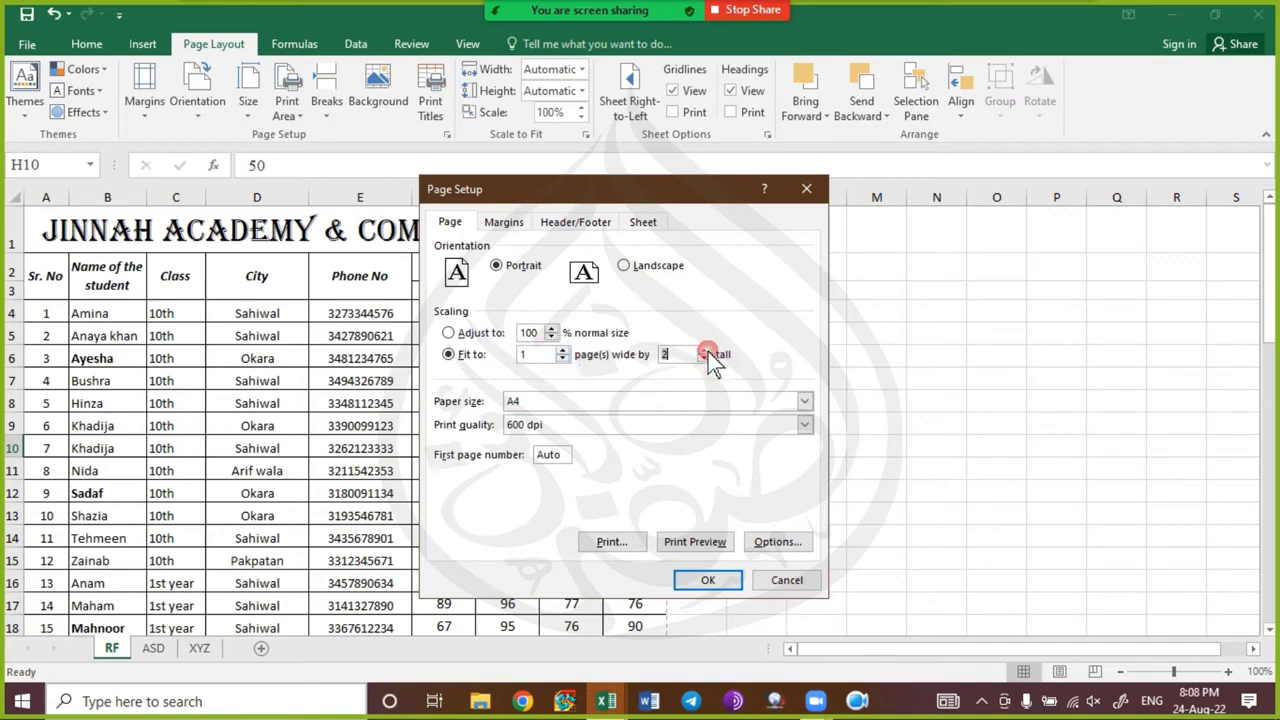
{"action": "left_click", "coordinate": [786, 583]}
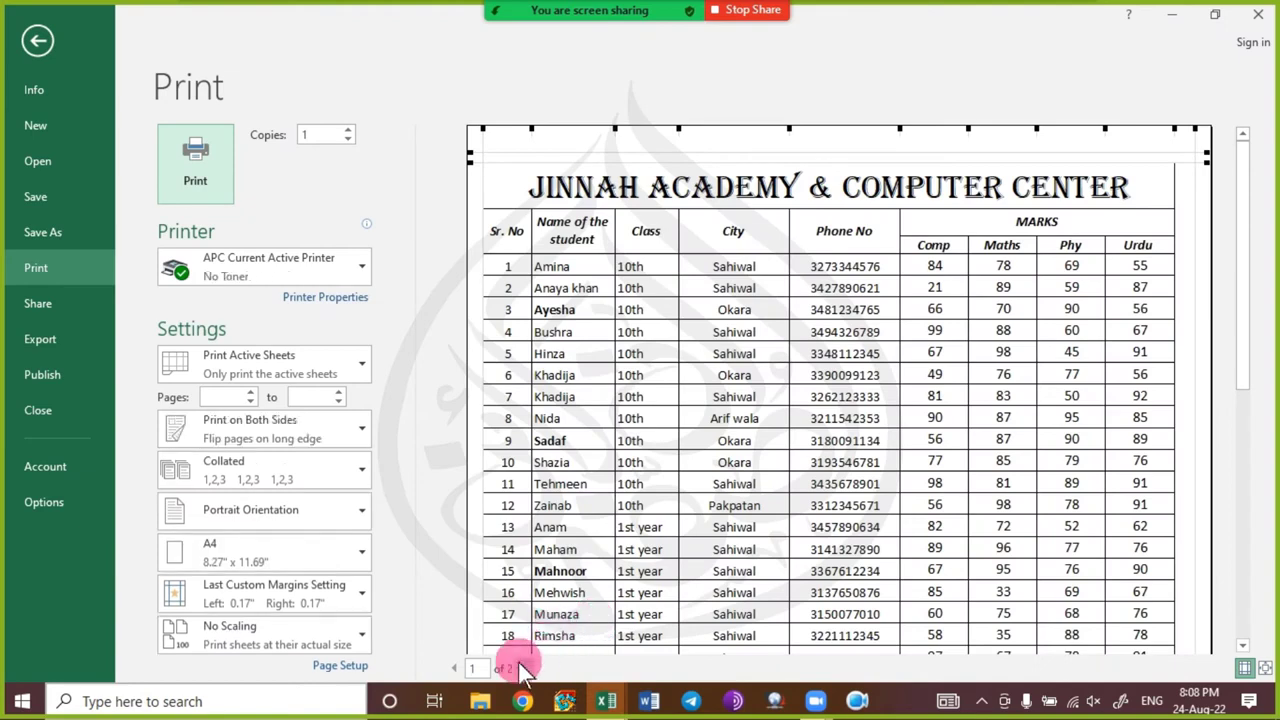
- Check the marks sheet's print preview at whole-page size, toggle the margin guides, view the second page and return to the worksheet
{"action": "left_click", "coordinate": [1265, 670]}
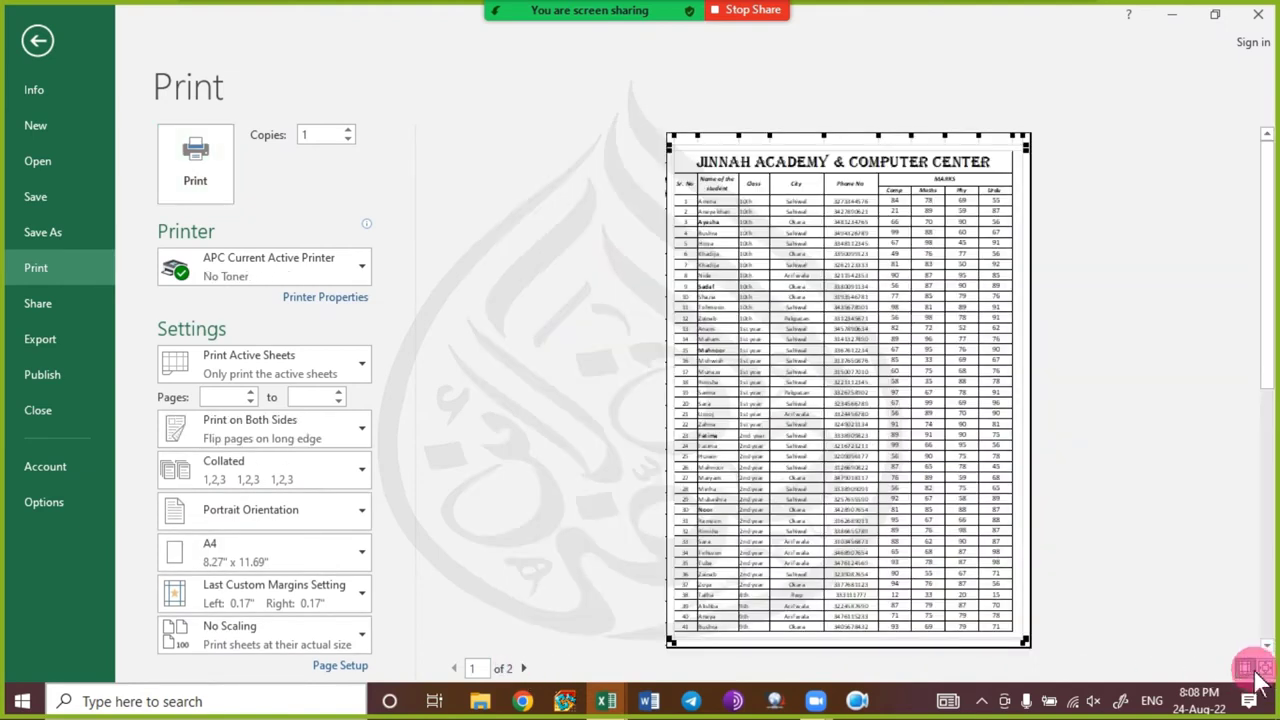
{"action": "left_click", "coordinate": [1245, 668]}
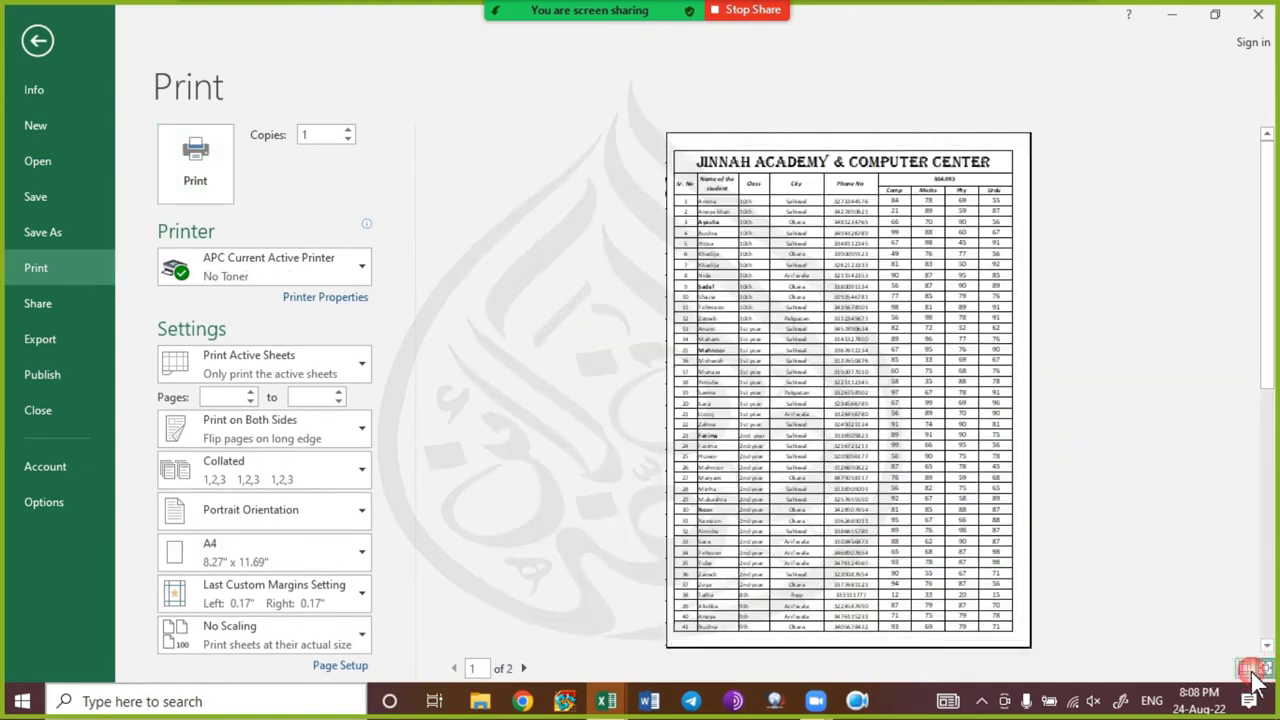
{"action": "left_click", "coordinate": [523, 668]}
{"action": "key", "text": "Escape"}
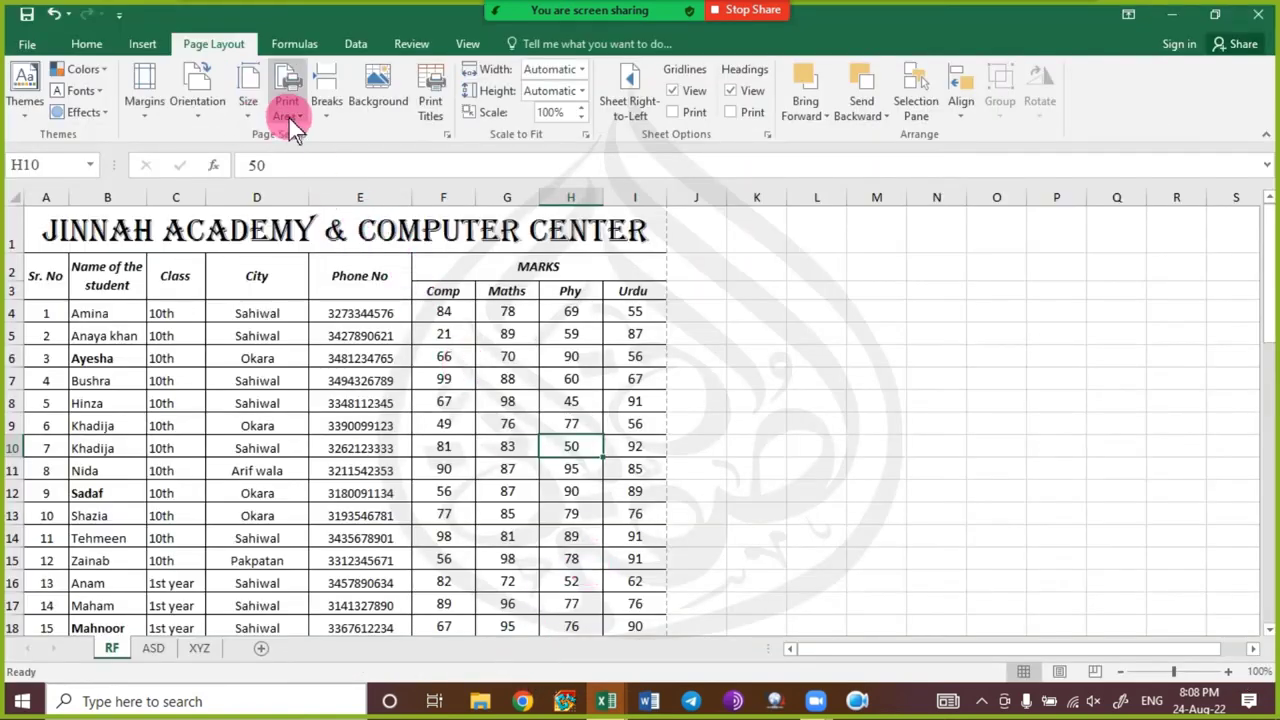
- Set the sheet's print scaling to fit 1 page wide by 2 tall in Page Setup
{"action": "left_click", "coordinate": [585, 134]}
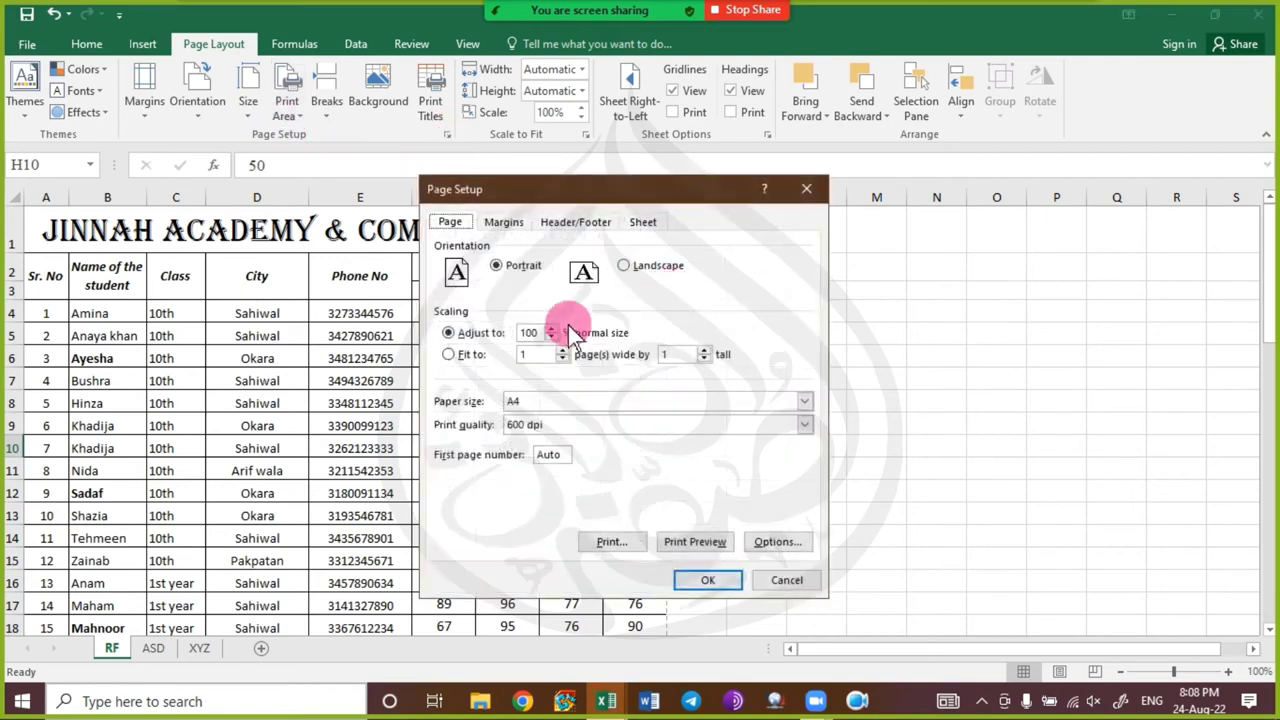
{"action": "left_click", "coordinate": [448, 354]}
{"action": "left_click", "coordinate": [706, 353]}
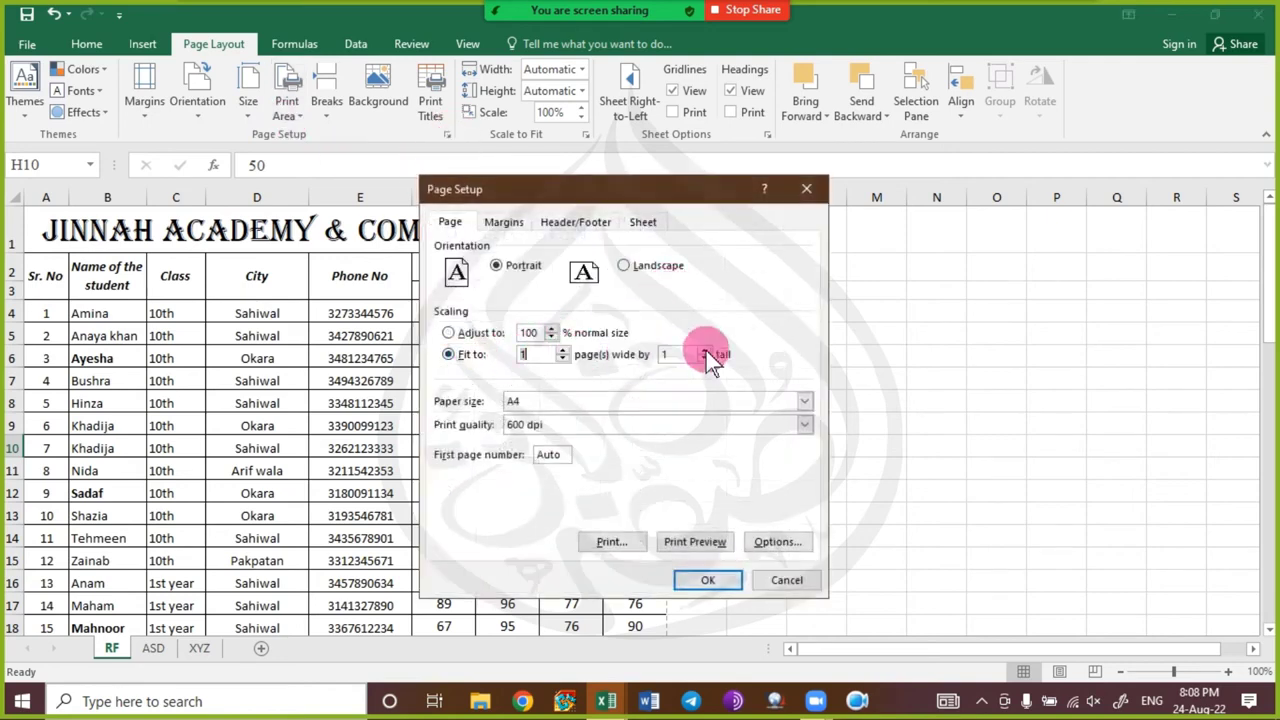
{"action": "left_click", "coordinate": [700, 582]}
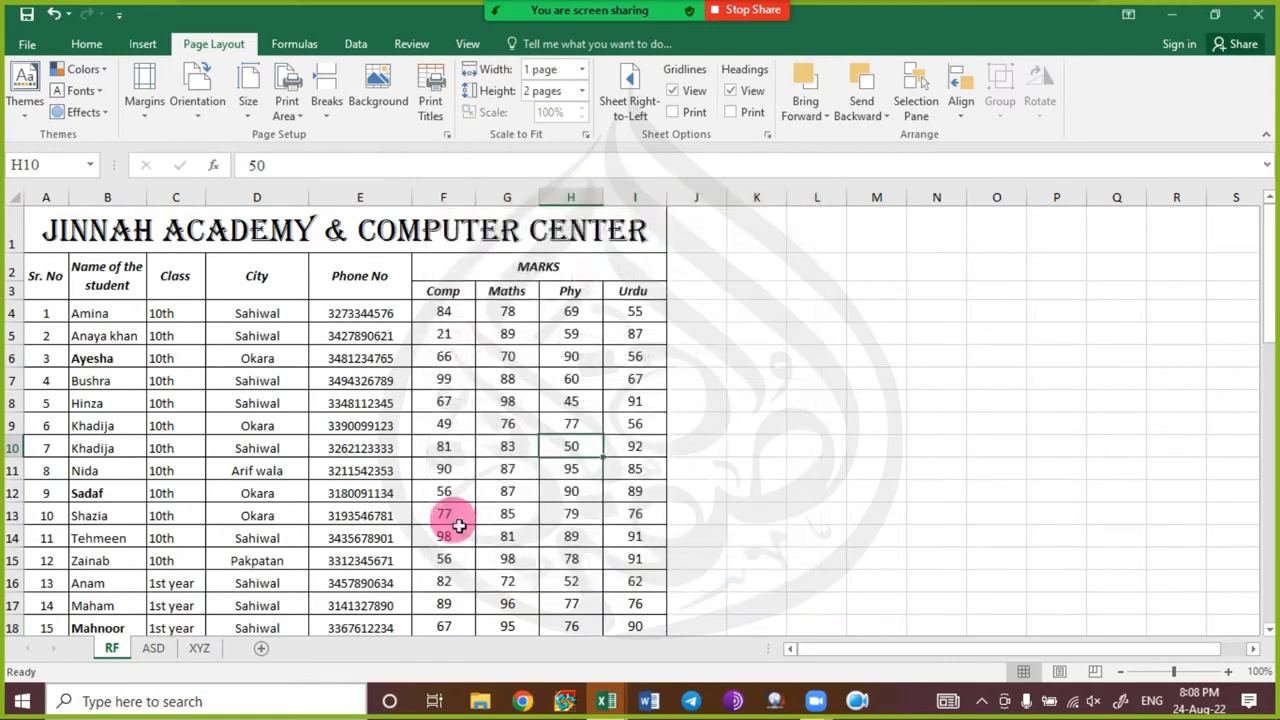
- Preview the fitted sheet for printing, check its second page and return to the worksheet
{"action": "key", "text": "ctrl+p"}
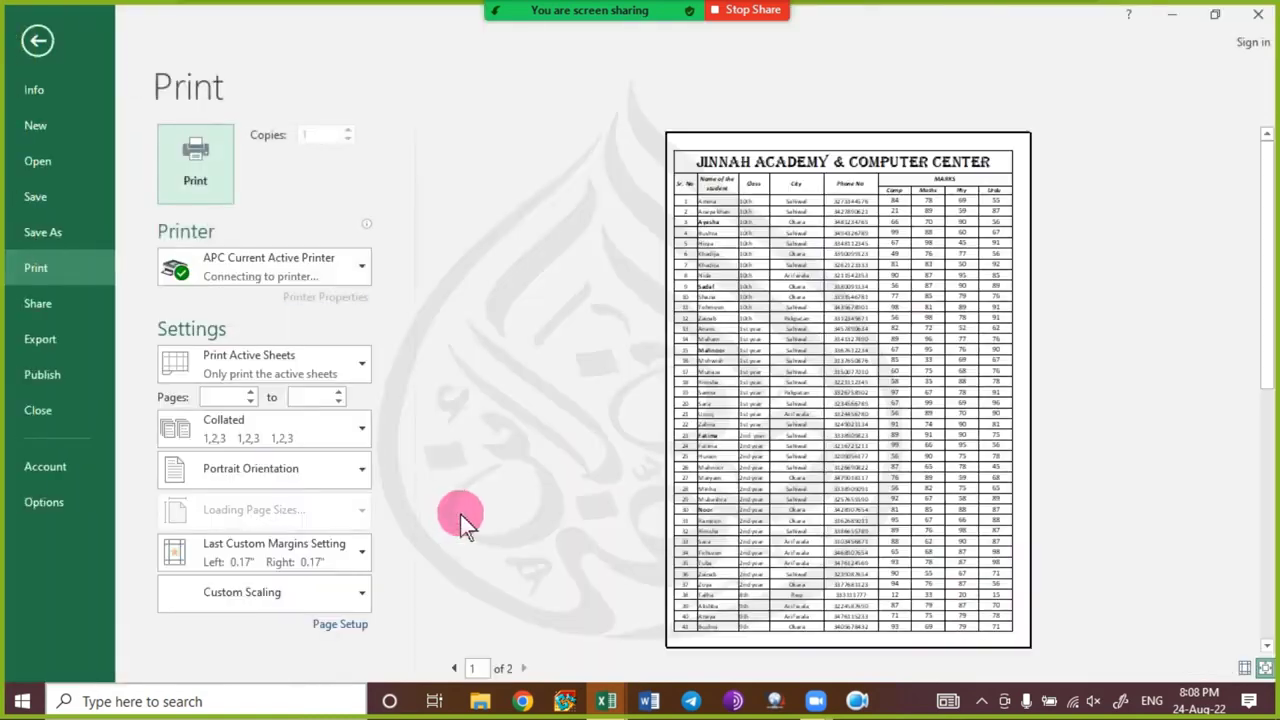
{"action": "left_click", "coordinate": [527, 668]}
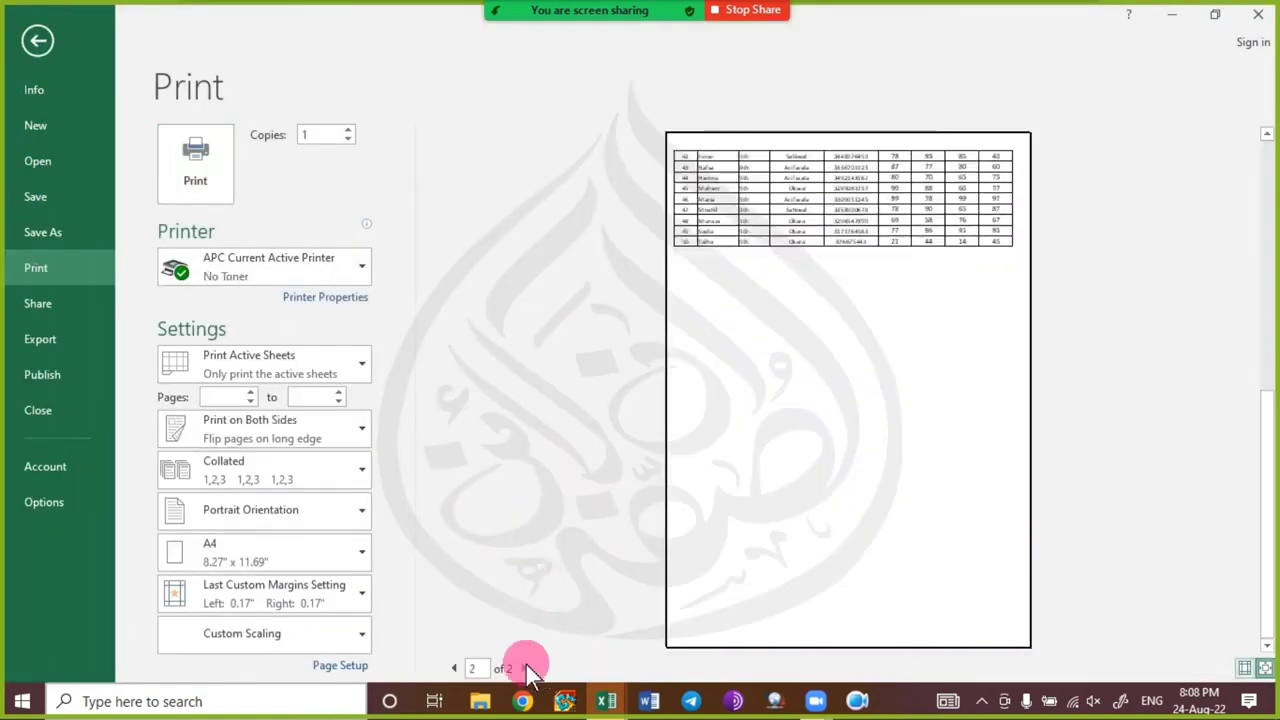
{"action": "key", "text": "Escape"}
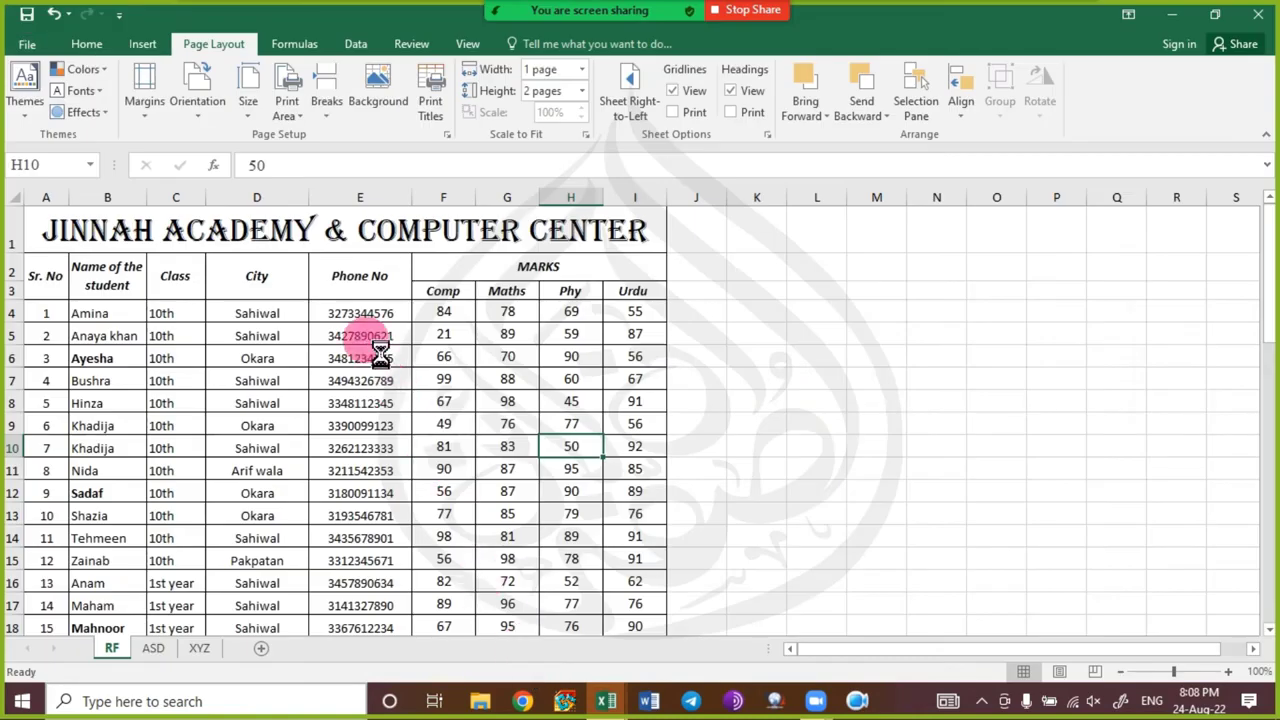
- From the print preview, change the page scaling to fit 2 pages wide by 2 tall
{"action": "key", "text": "ctrl+p"}
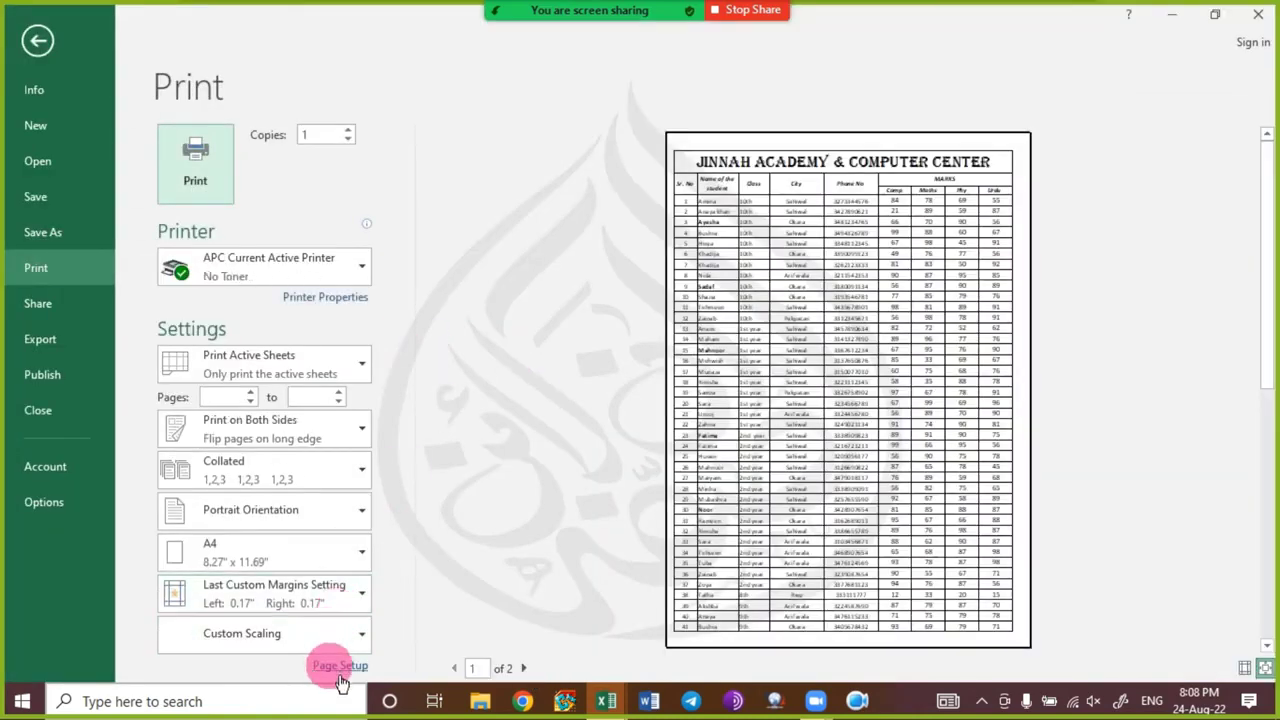
{"action": "left_click", "coordinate": [335, 666]}
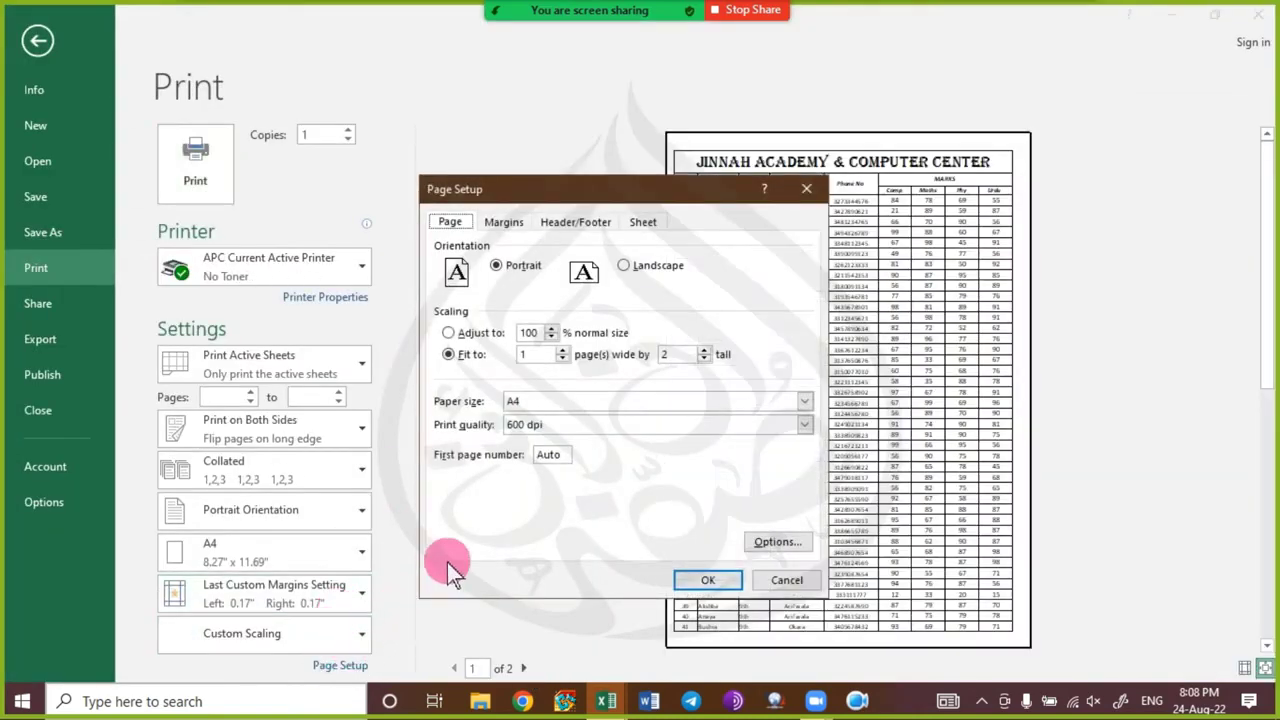
{"action": "left_click", "coordinate": [562, 350]}
{"action": "left_click", "coordinate": [703, 581]}
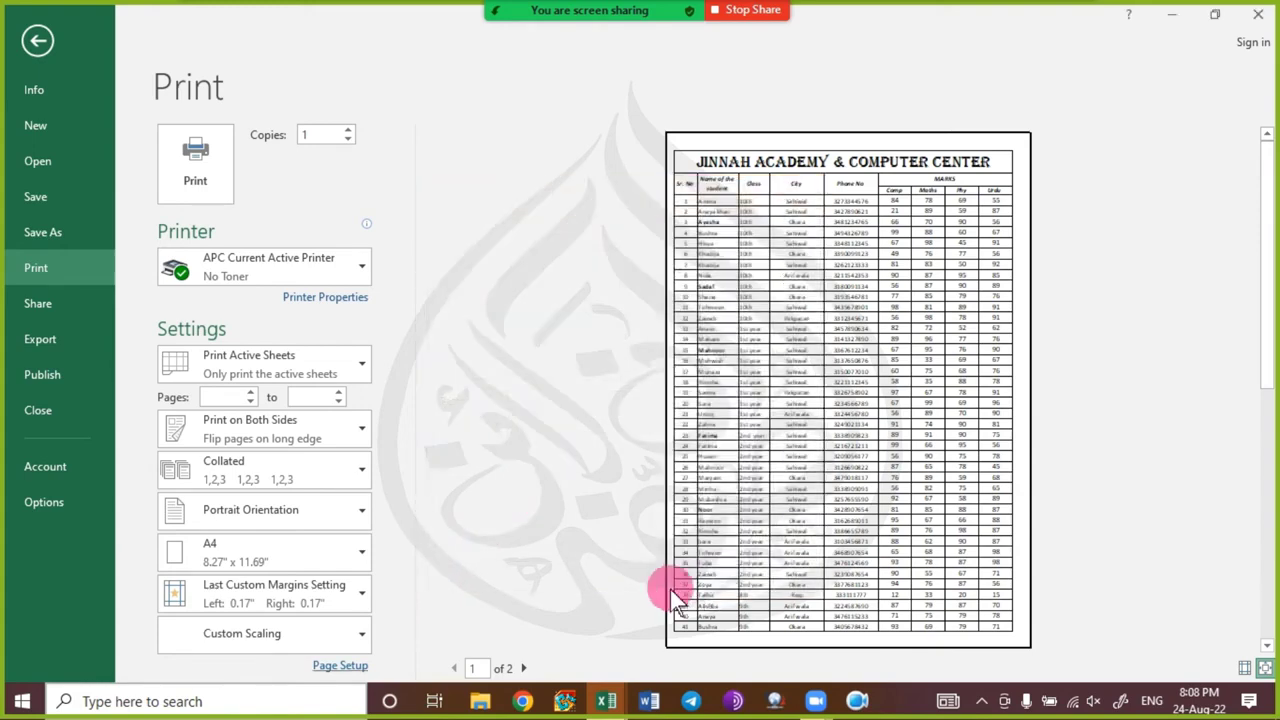
{"action": "left_click", "coordinate": [350, 665]}
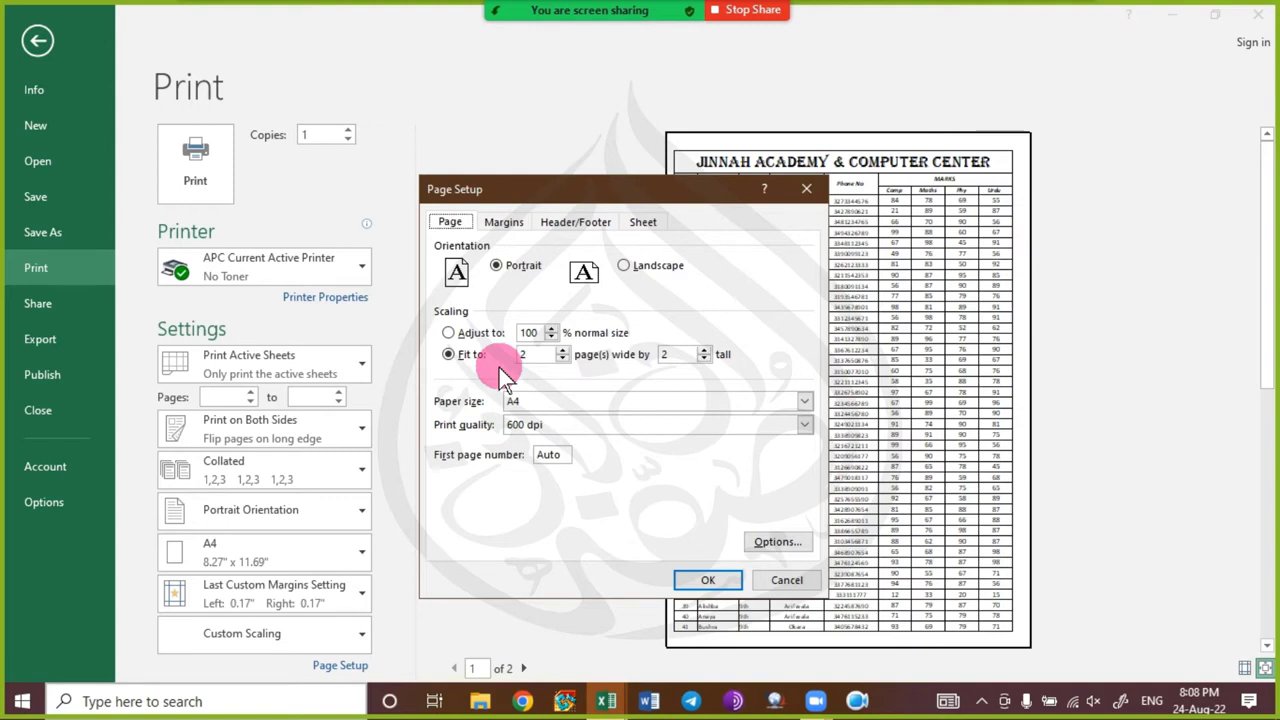
{"action": "left_click", "coordinate": [605, 398]}
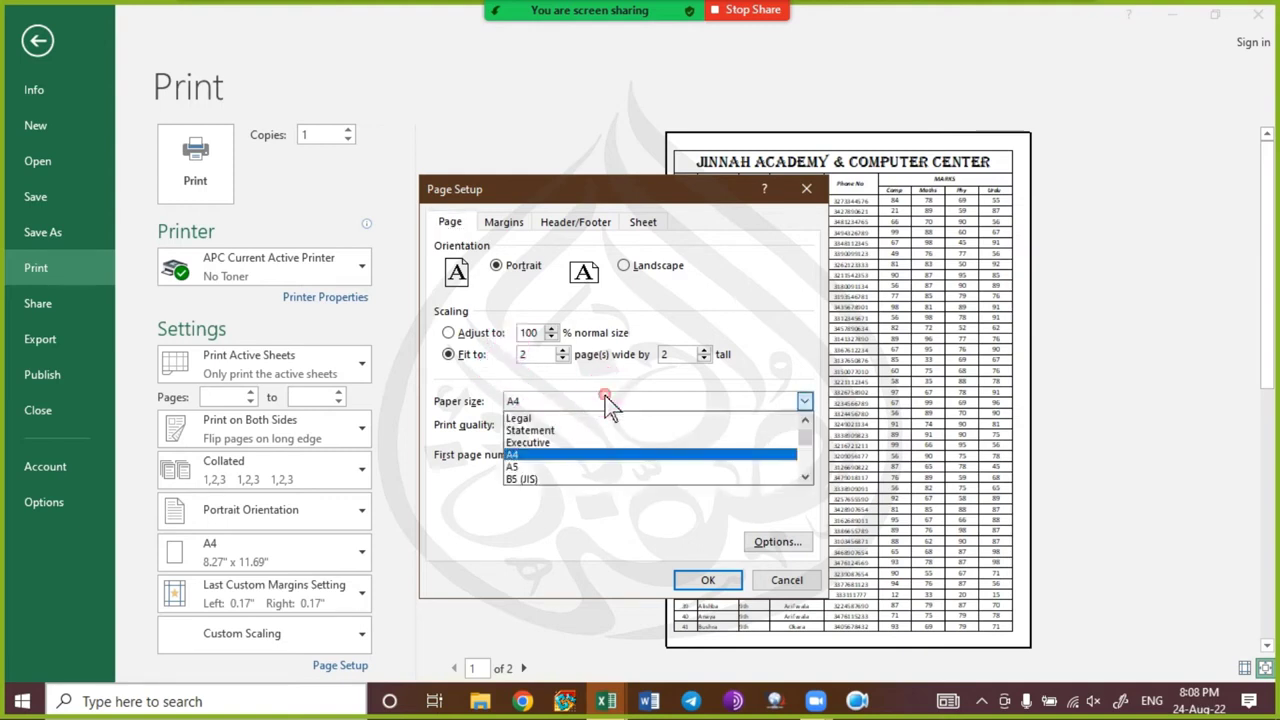
{"action": "left_click", "coordinate": [605, 398]}
{"action": "left_click", "coordinate": [565, 423]}
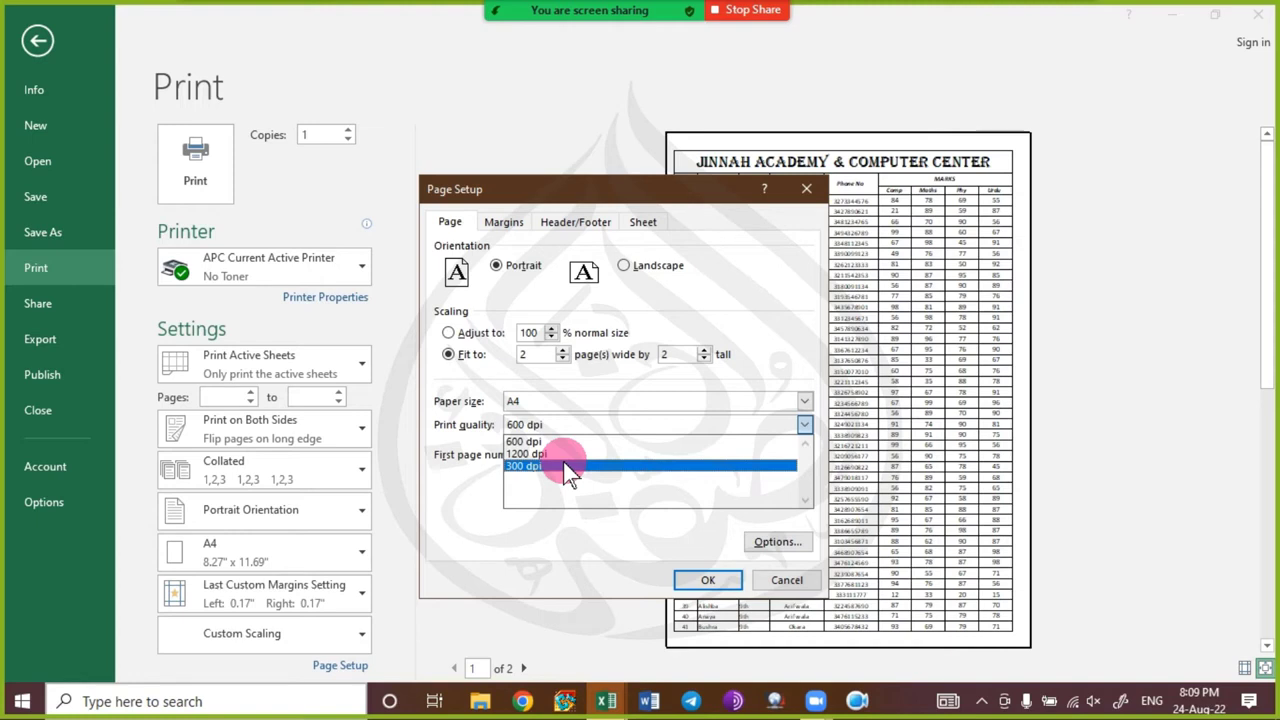
{"action": "left_click", "coordinate": [563, 466]}
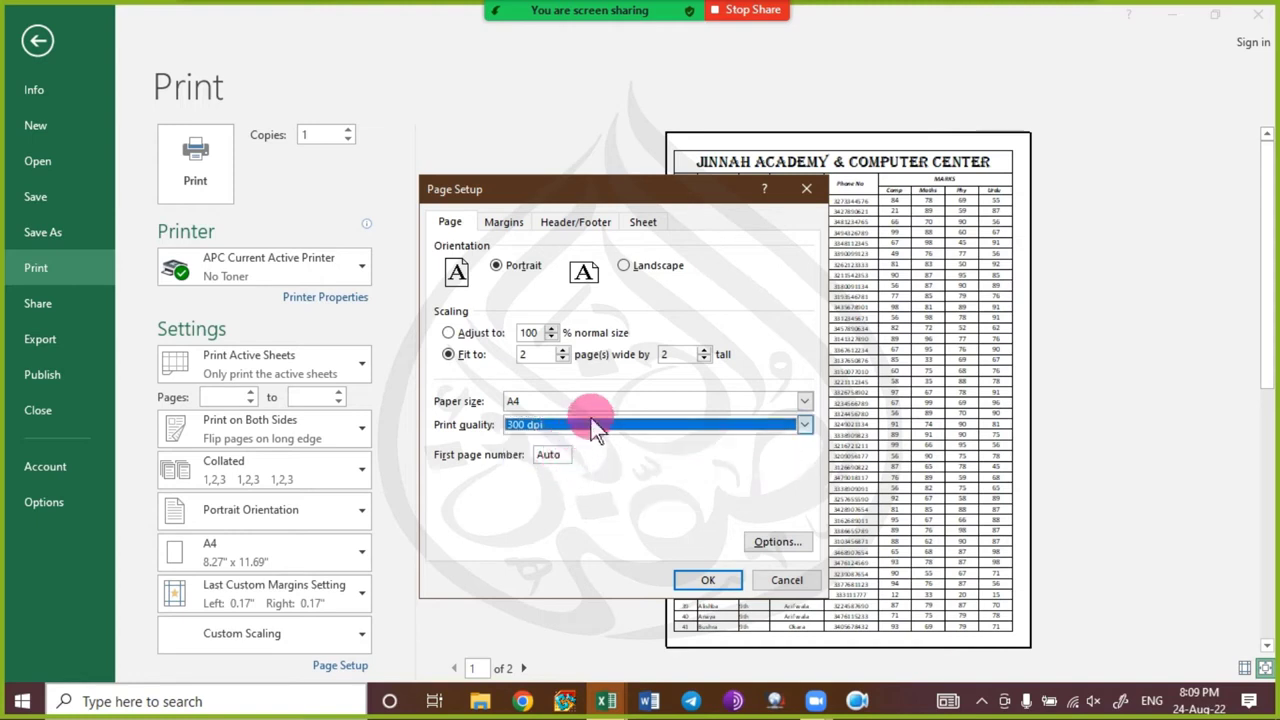
{"action": "left_click", "coordinate": [592, 420]}
{"action": "left_click", "coordinate": [570, 448]}
{"action": "left_click", "coordinate": [575, 432]}
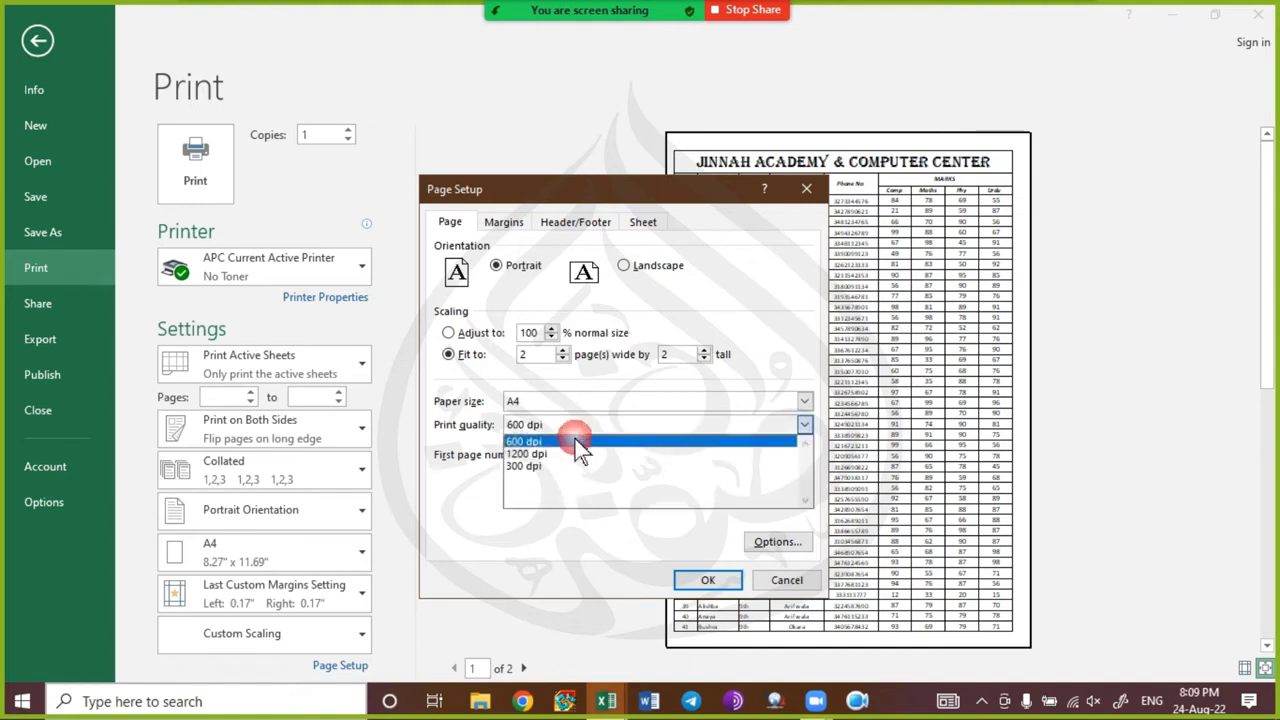
{"action": "left_click", "coordinate": [568, 450]}
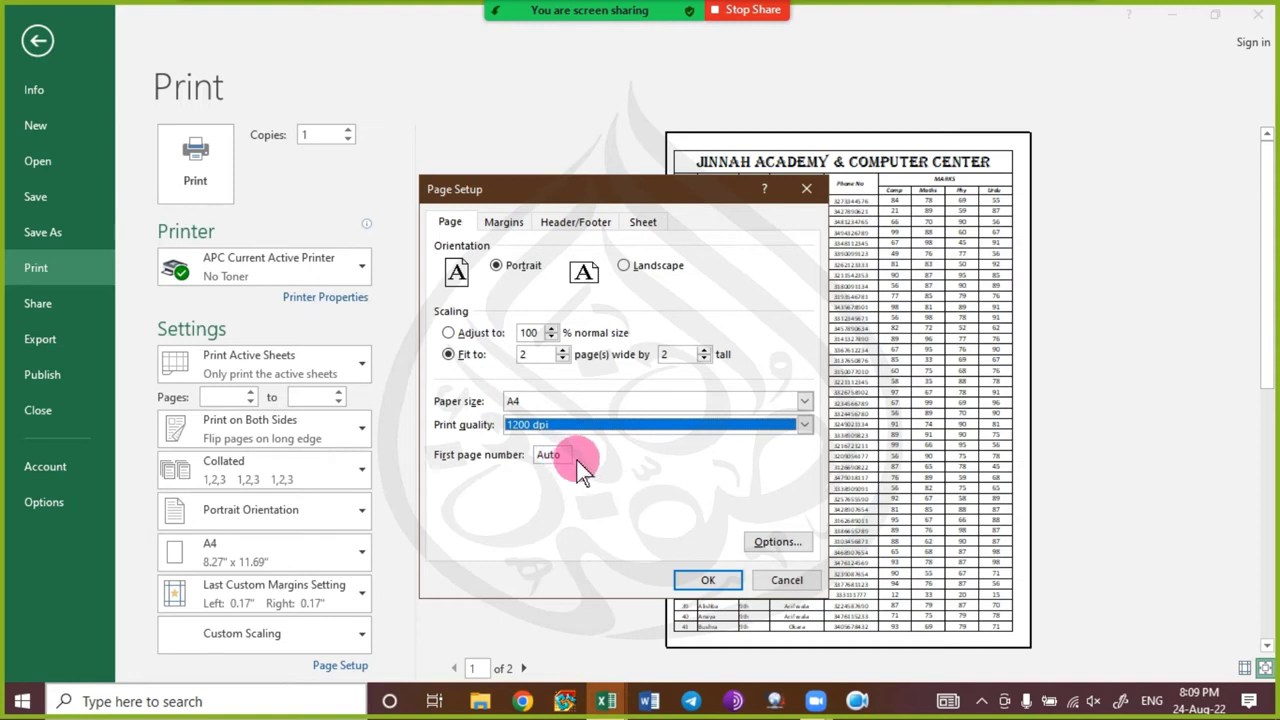
{"action": "left_click", "coordinate": [503, 224]}
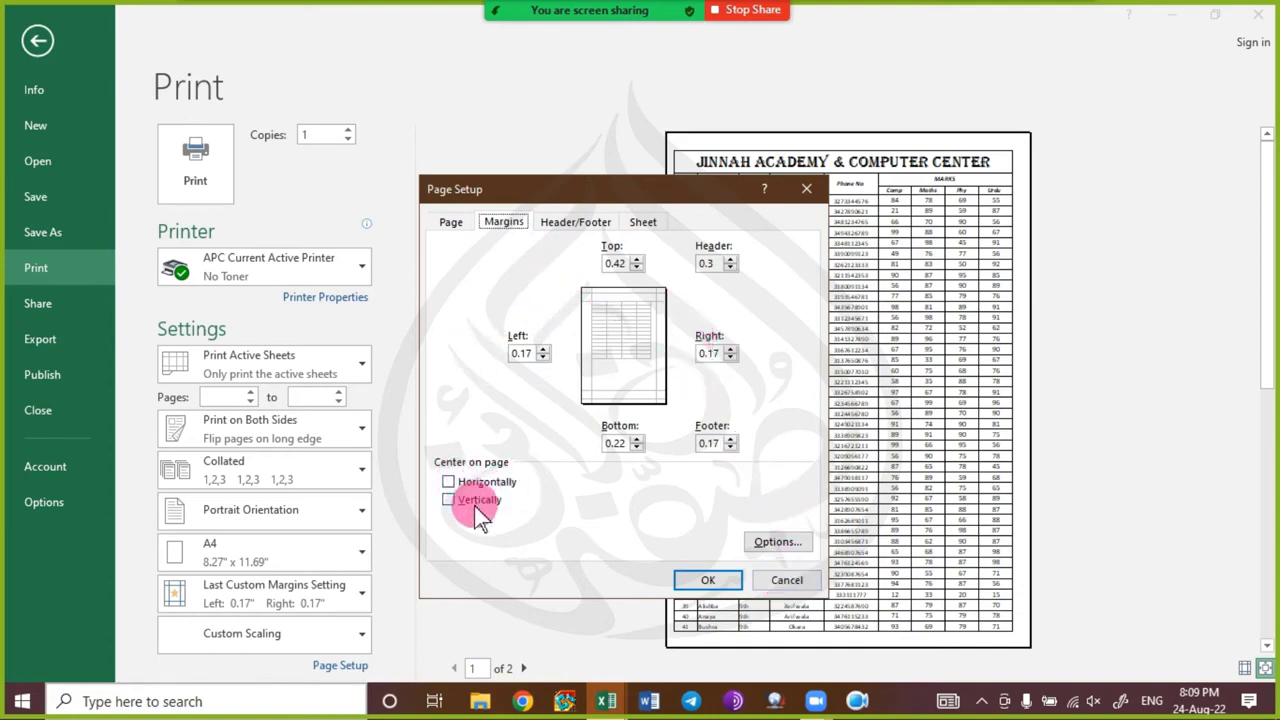
{"action": "left_click", "coordinate": [786, 582]}
{"action": "key", "text": "Escape"}
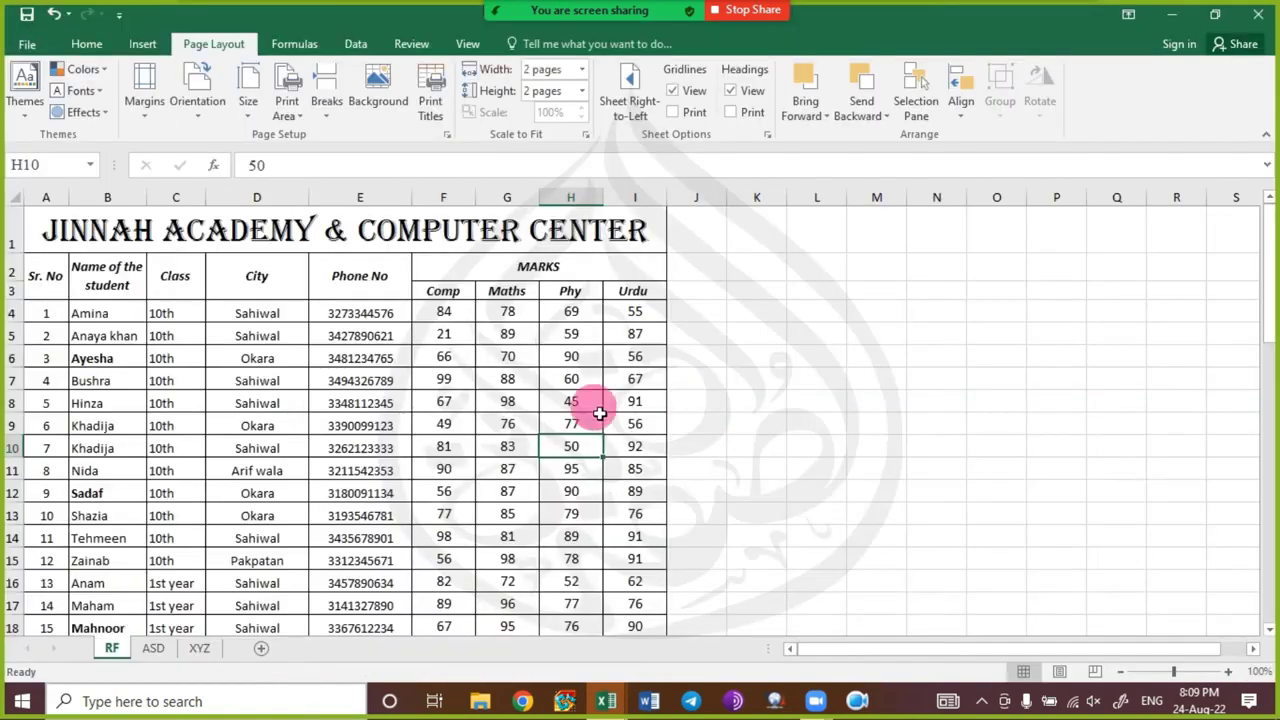
- Open the recent workbook Report (73) (1).xlsx and look through its student list
{"action": "key", "text": "ctrl+o"}
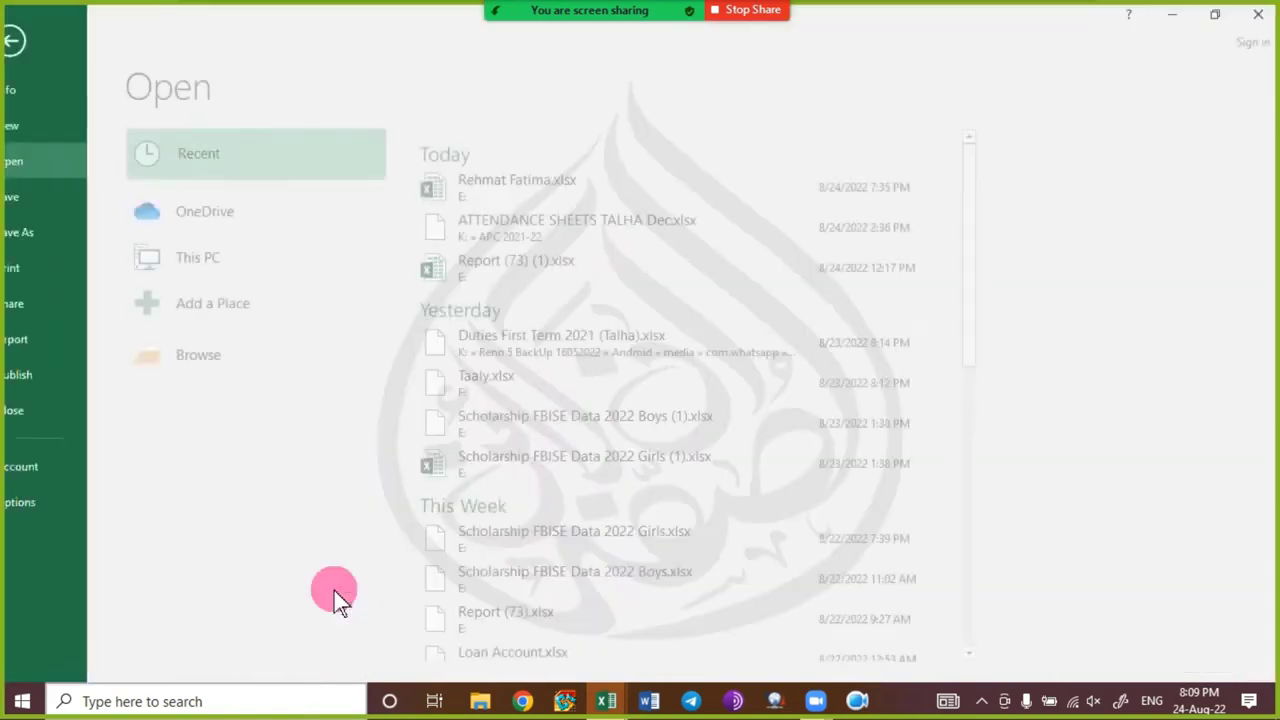
{"action": "left_click", "coordinate": [627, 270]}
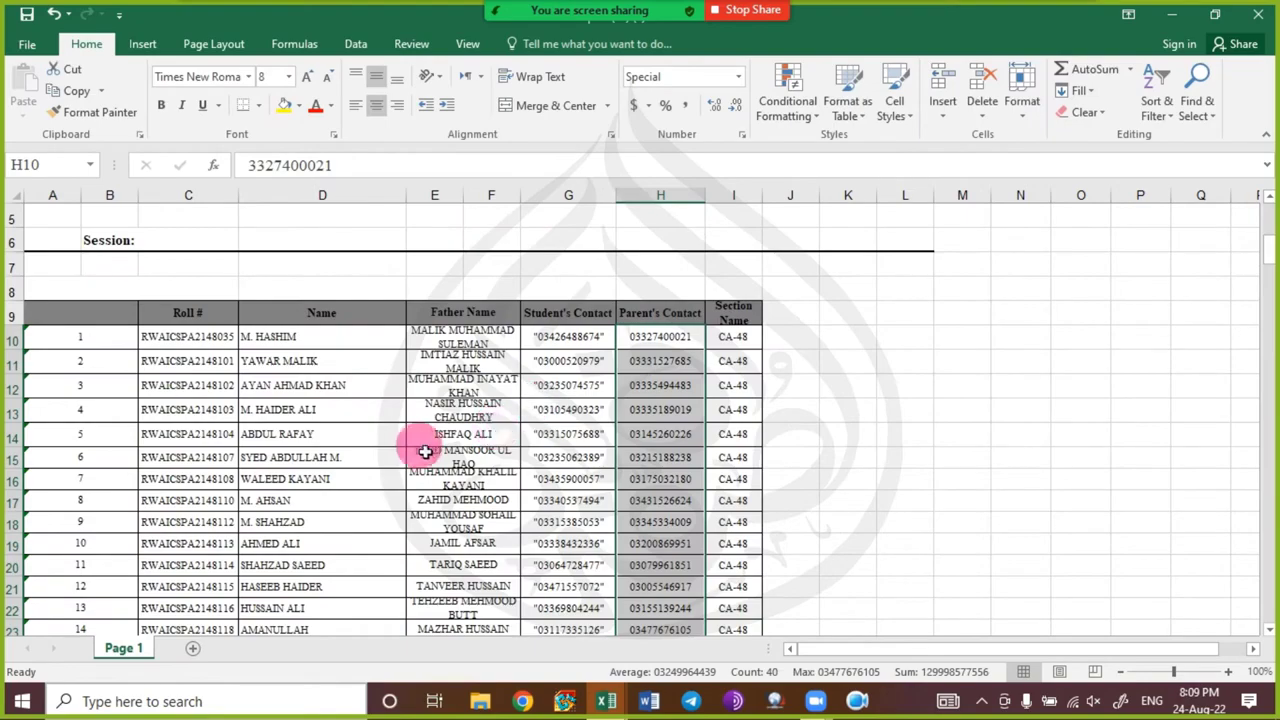
{"action": "left_click", "coordinate": [426, 435]}
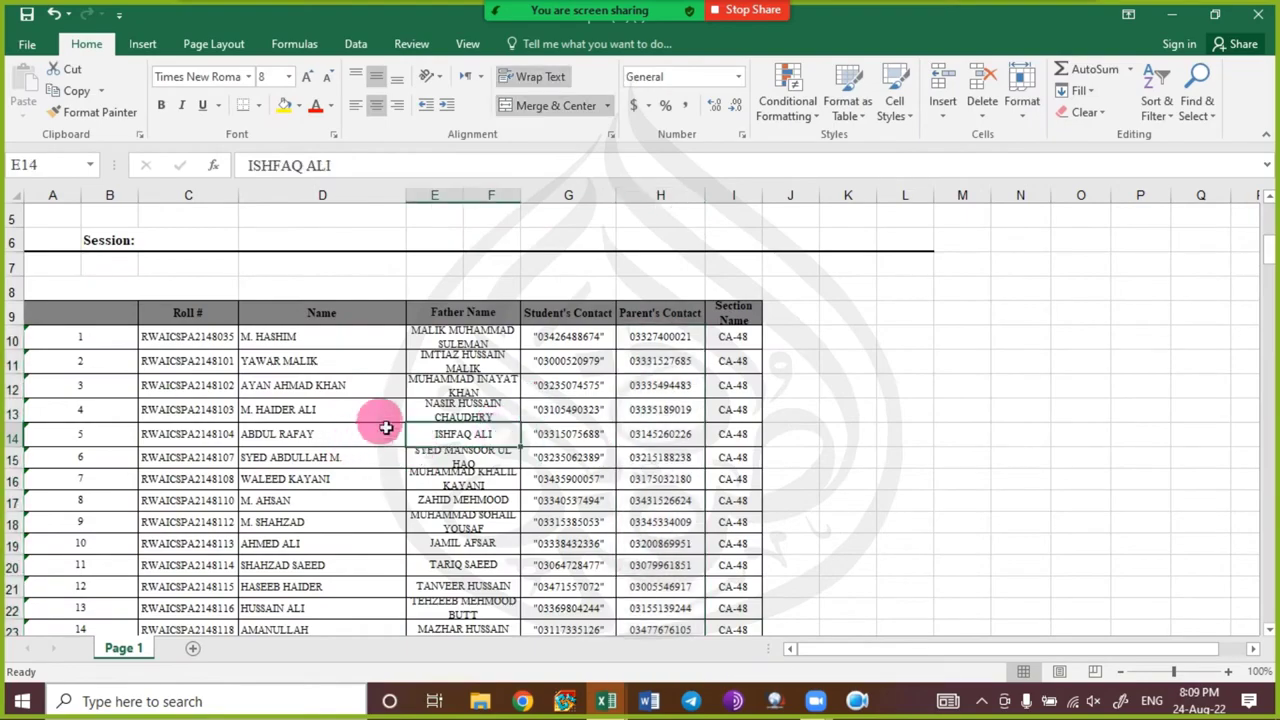
{"action": "scroll", "coordinate": [386, 428], "scroll_direction": "down", "scroll_amount": 7}
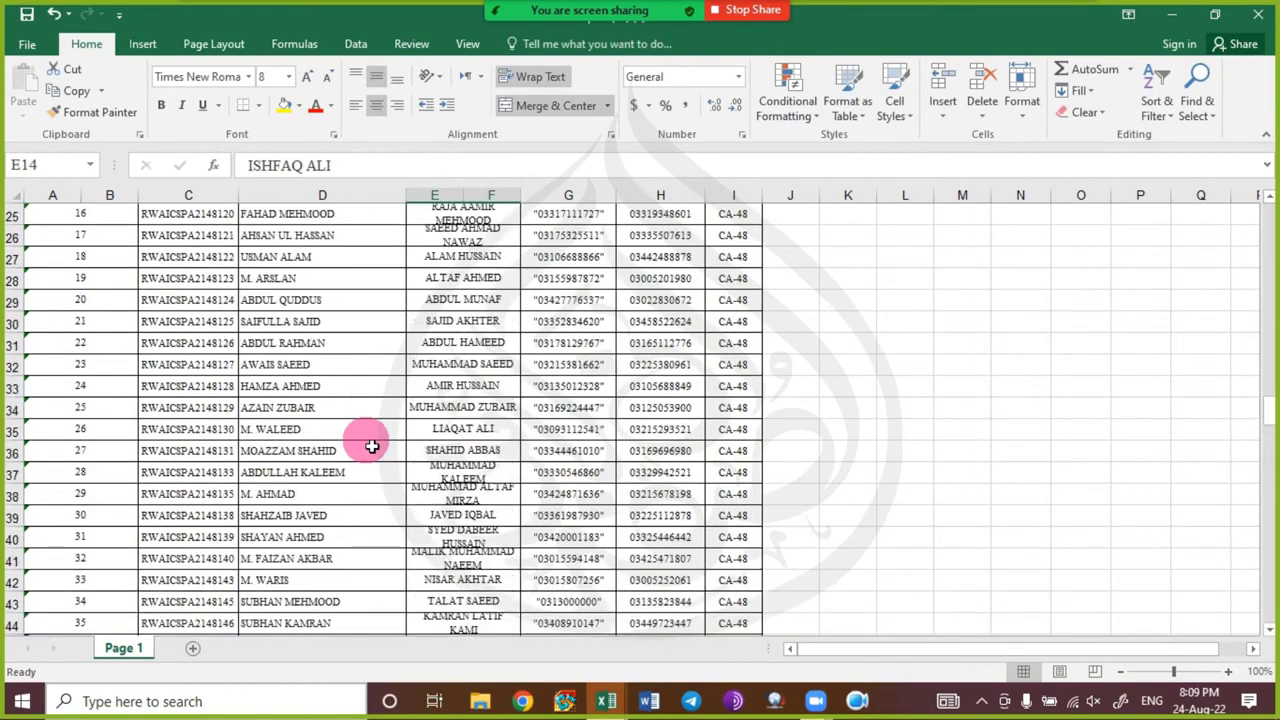
{"action": "scroll", "coordinate": [371, 446], "scroll_direction": "up", "scroll_amount": 7}
- Preview the report for printing with margin guides shown and check what lands on its first and second pages
{"action": "key", "text": "ctrl+p"}
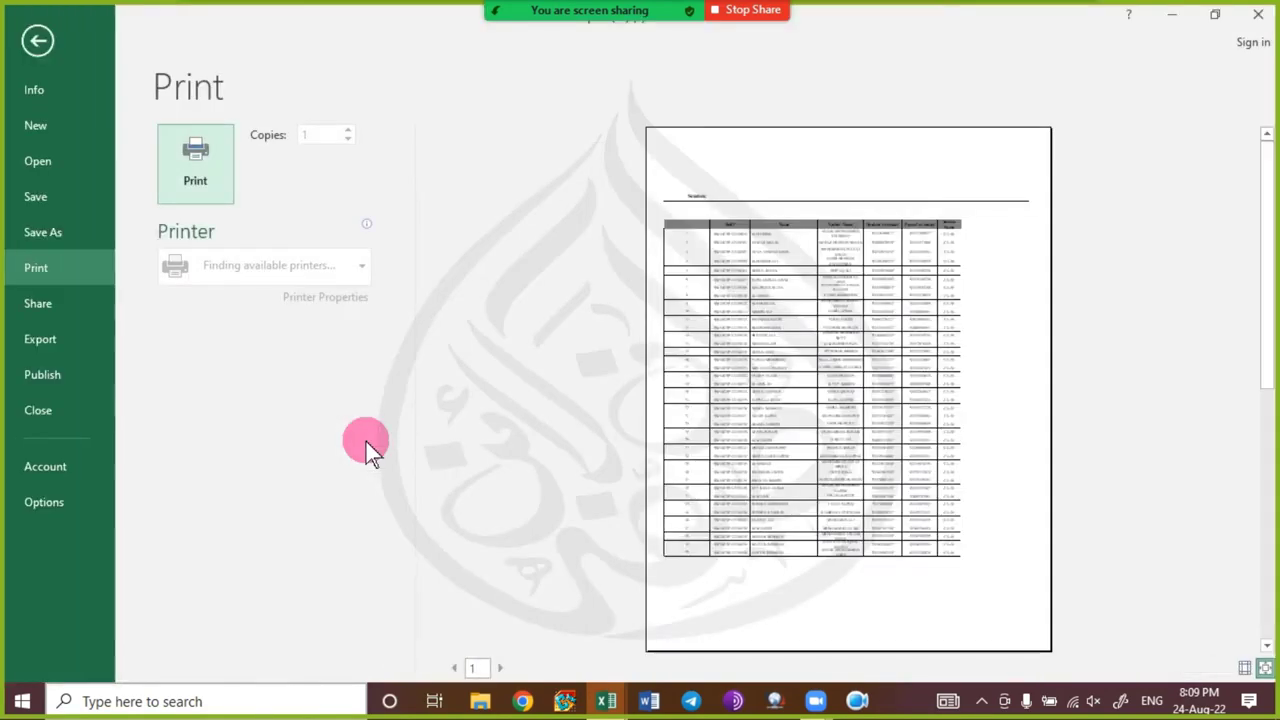
{"action": "left_click", "coordinate": [1243, 666]}
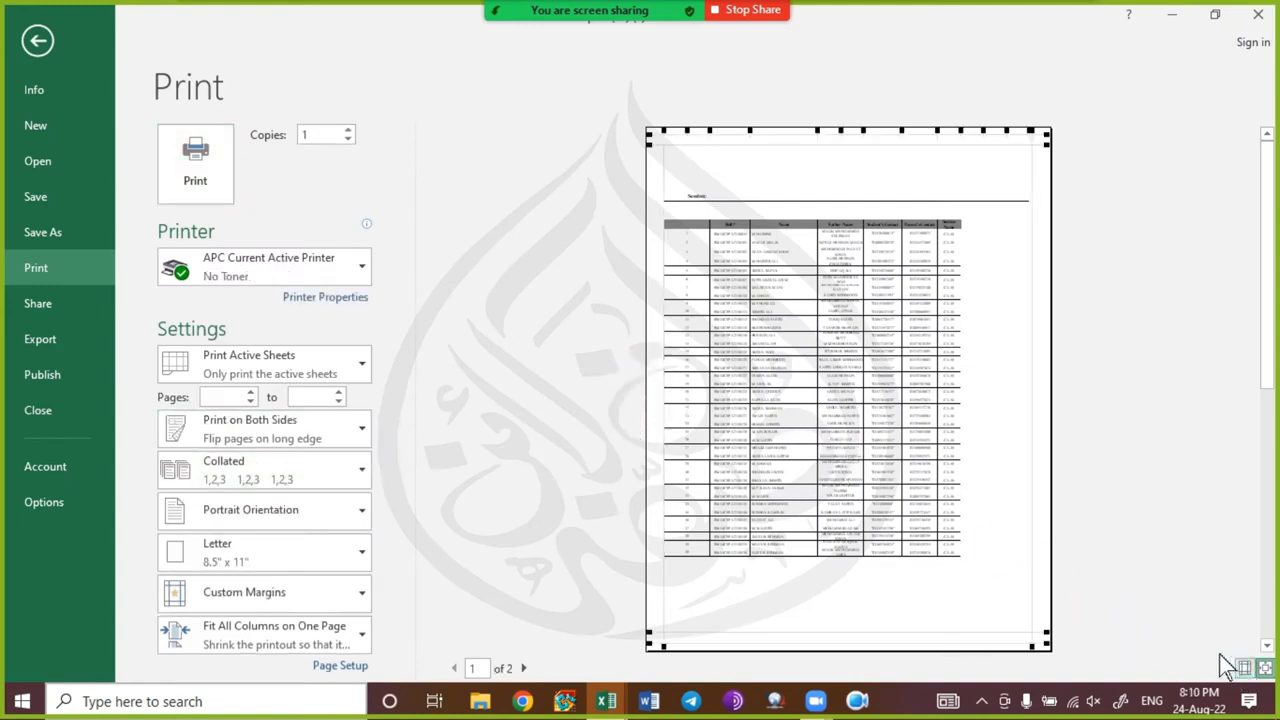
{"action": "left_click", "coordinate": [523, 668]}
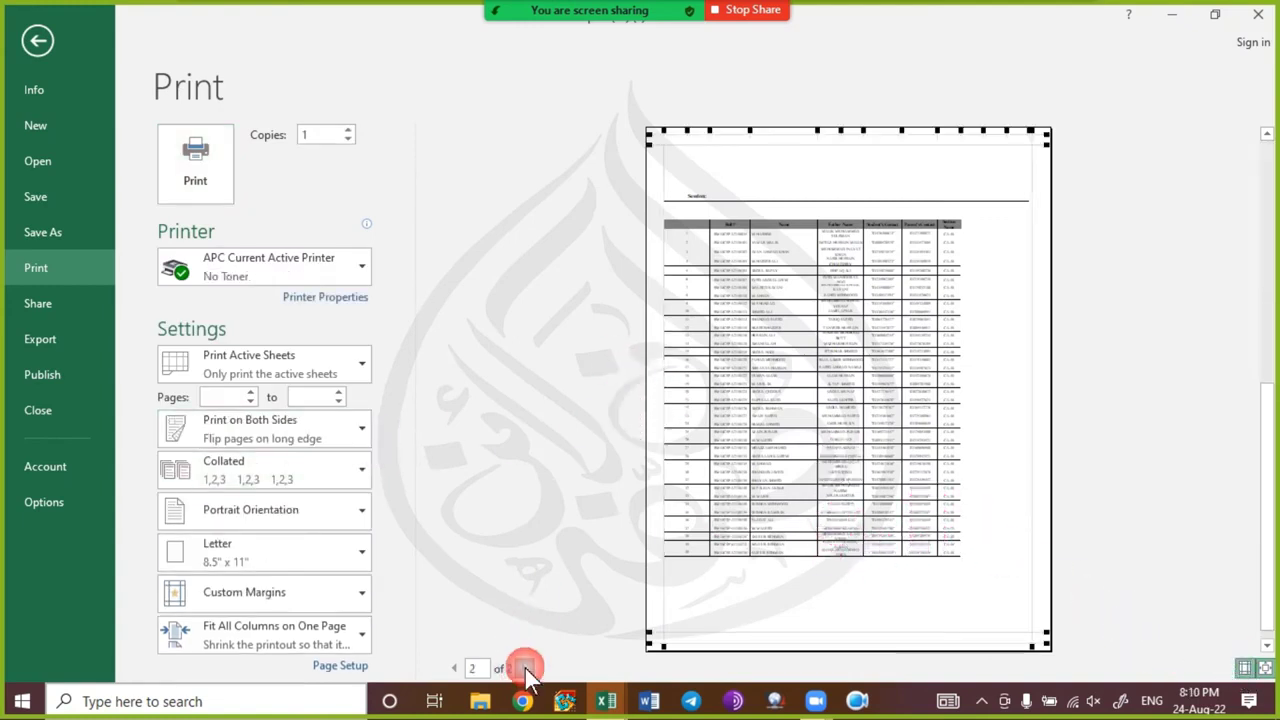
{"action": "left_click", "coordinate": [455, 668]}
{"action": "key", "text": "Escape"}
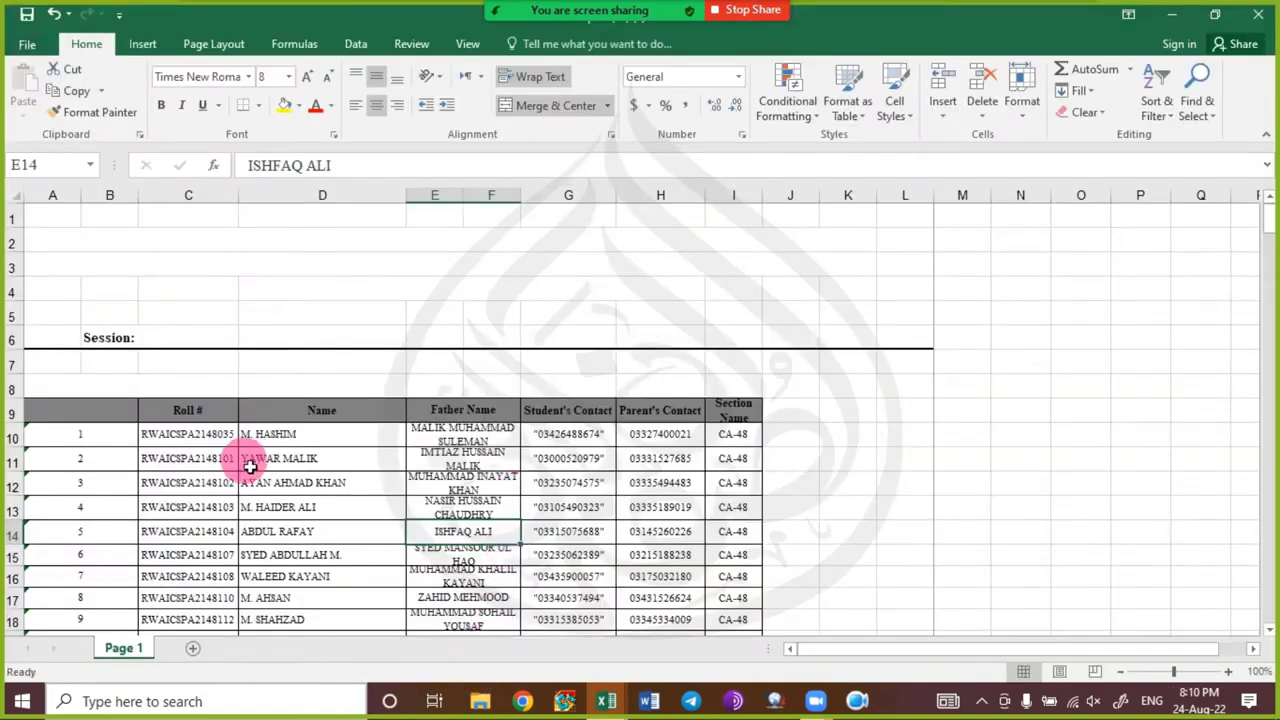
{"action": "key", "text": "ctrl+p"}
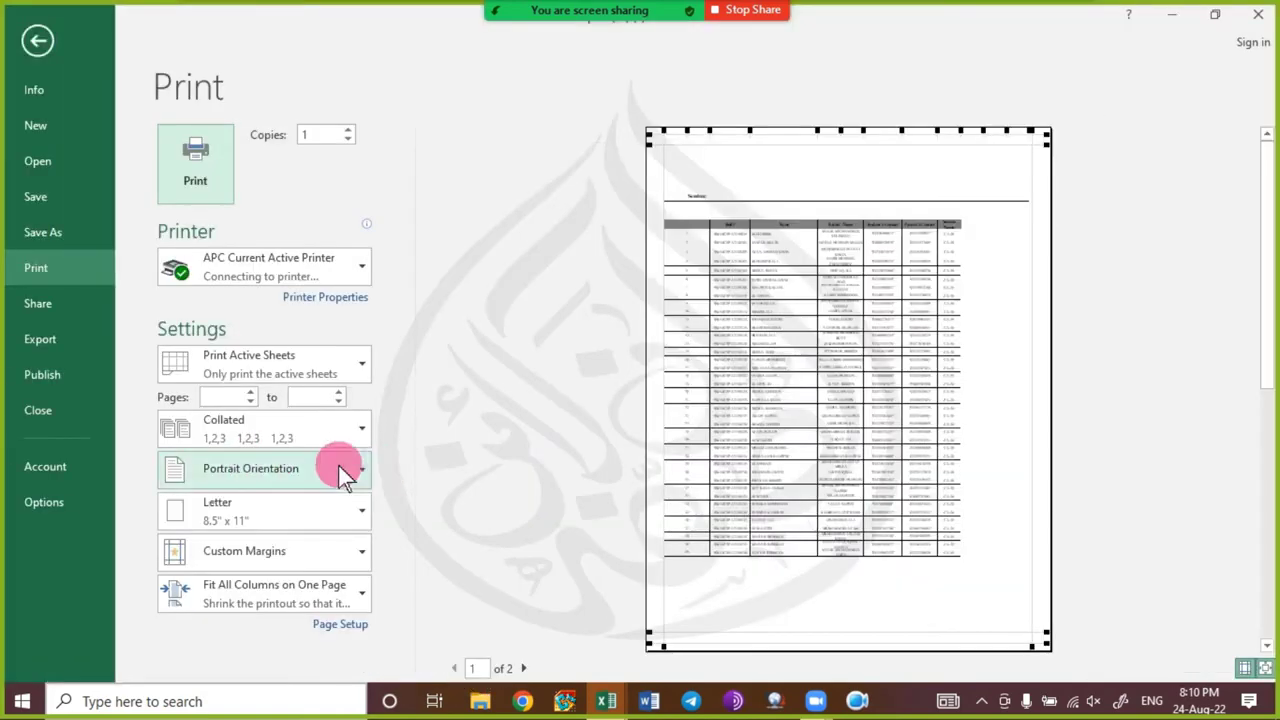
{"action": "left_click", "coordinate": [523, 668]}
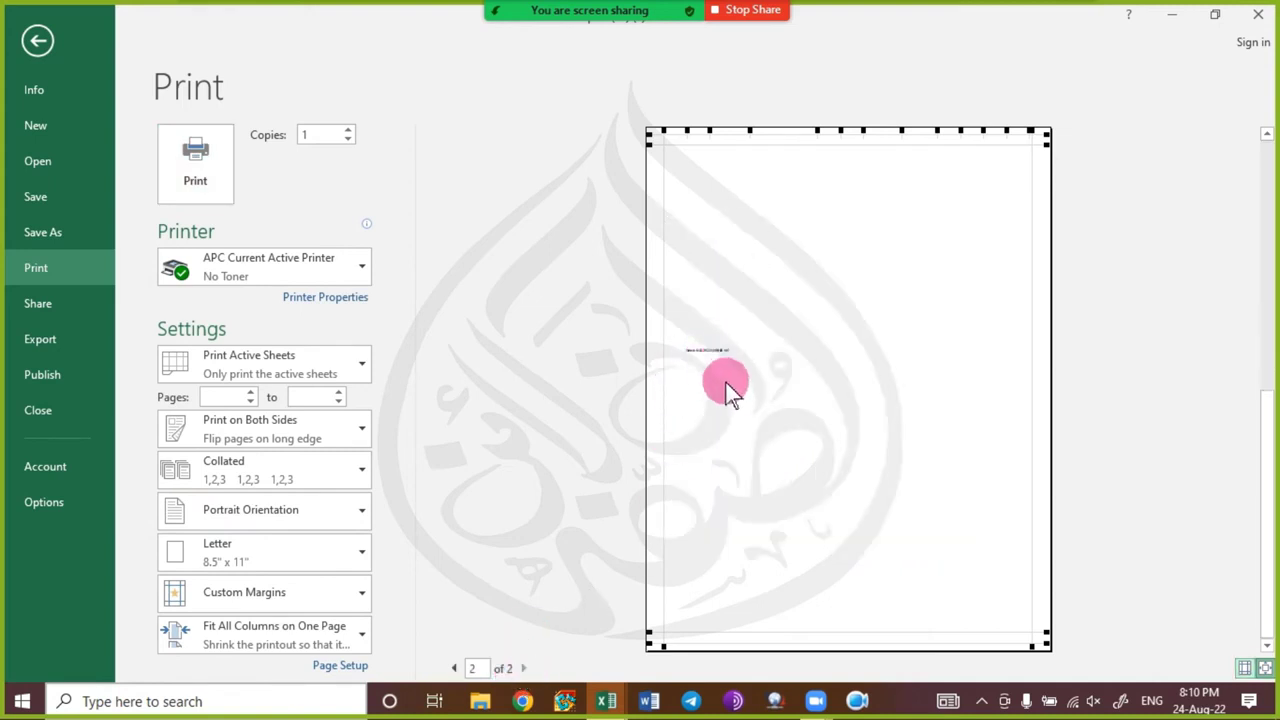
- Zoom in on the dated line of the preview's second page, return to the worksheet and look over the student list
{"action": "left_click", "coordinate": [727, 388]}
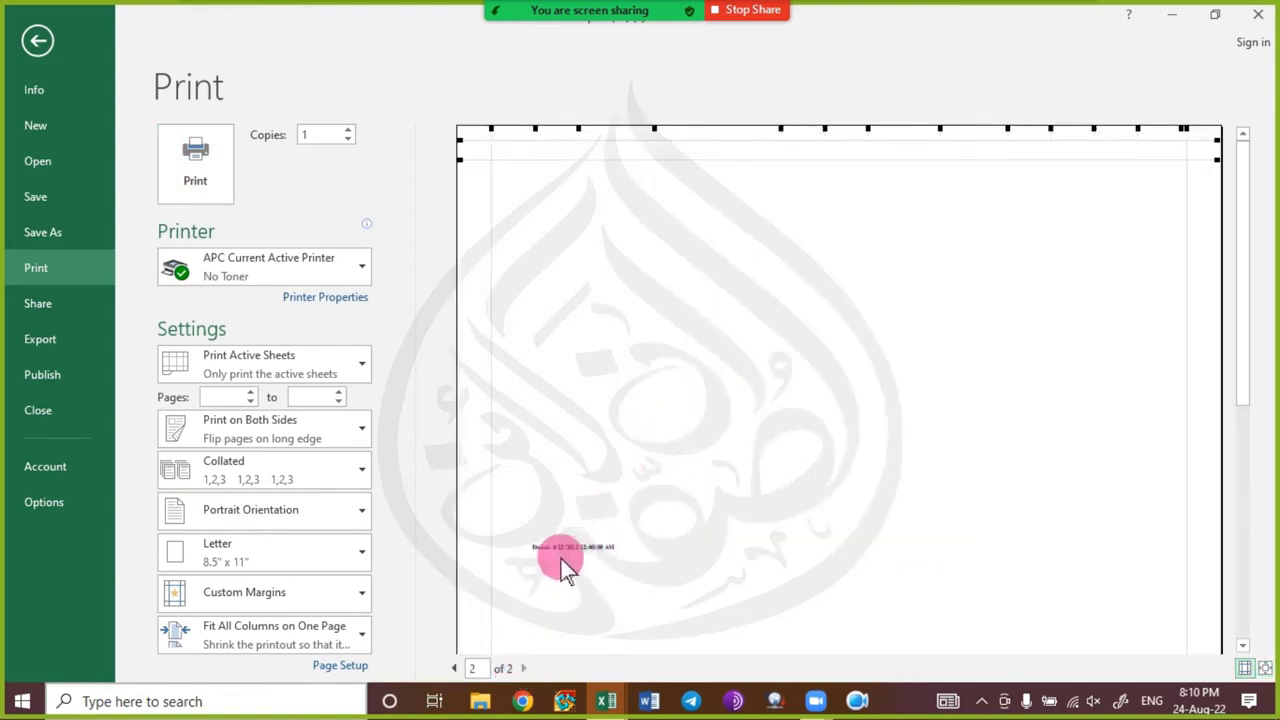
{"action": "key", "text": "Escape"}
{"action": "scroll", "coordinate": [320, 420], "scroll_direction": "down", "scroll_amount": 3}
{"action": "scroll", "coordinate": [320, 428], "scroll_direction": "up", "scroll_amount": 2}
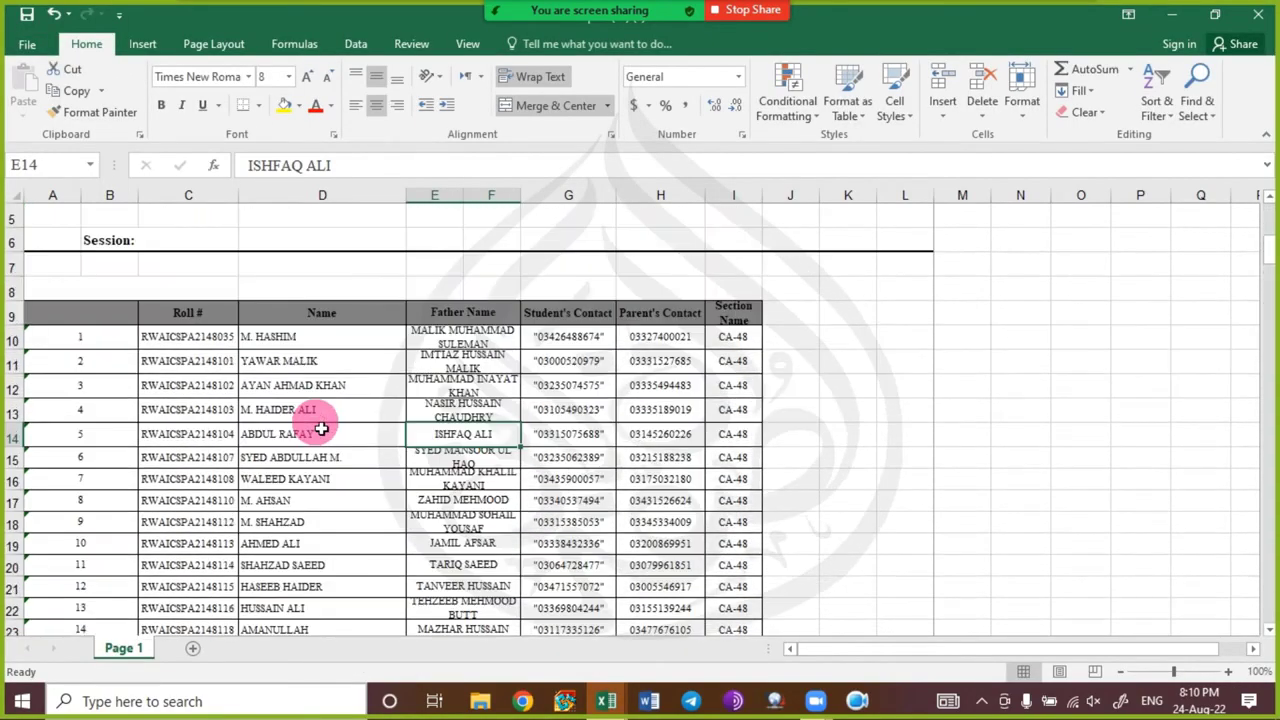
{"action": "scroll", "coordinate": [321, 428], "scroll_direction": "up", "scroll_amount": 2}
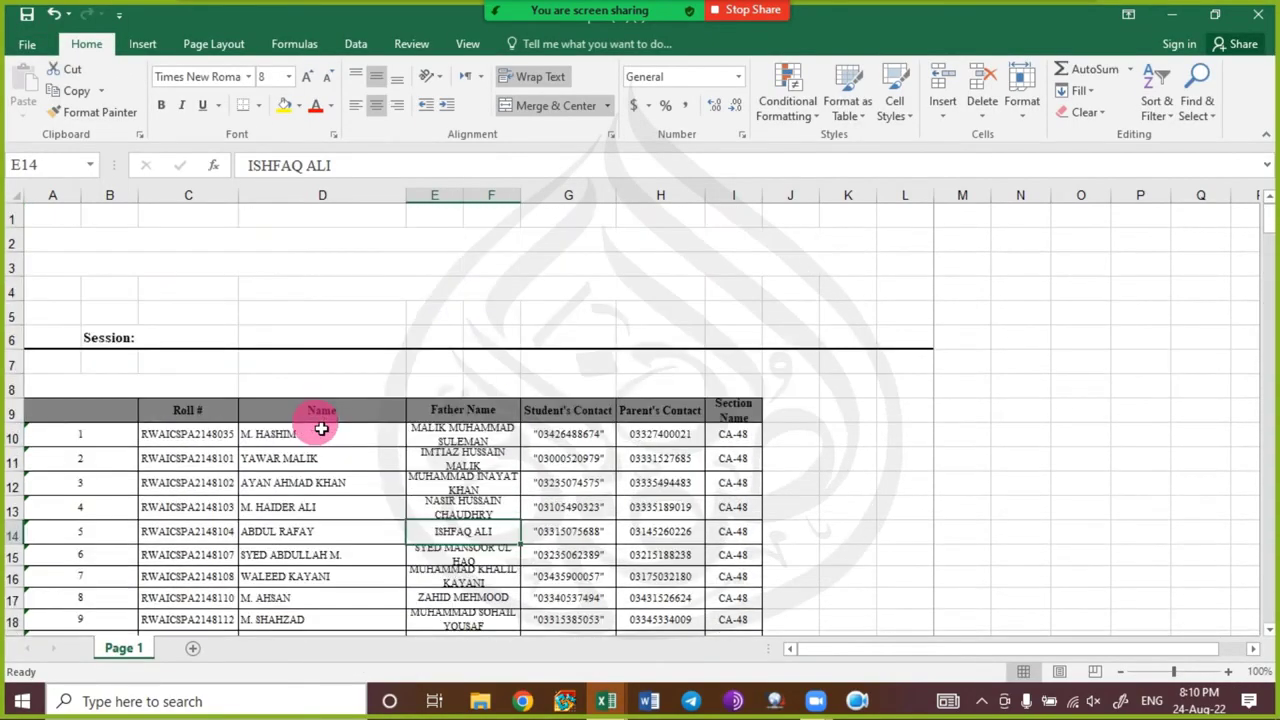
- Go to the sheet's last used cell and delete row 55, which holds the dated line
{"action": "key", "text": "ctrl+End"}
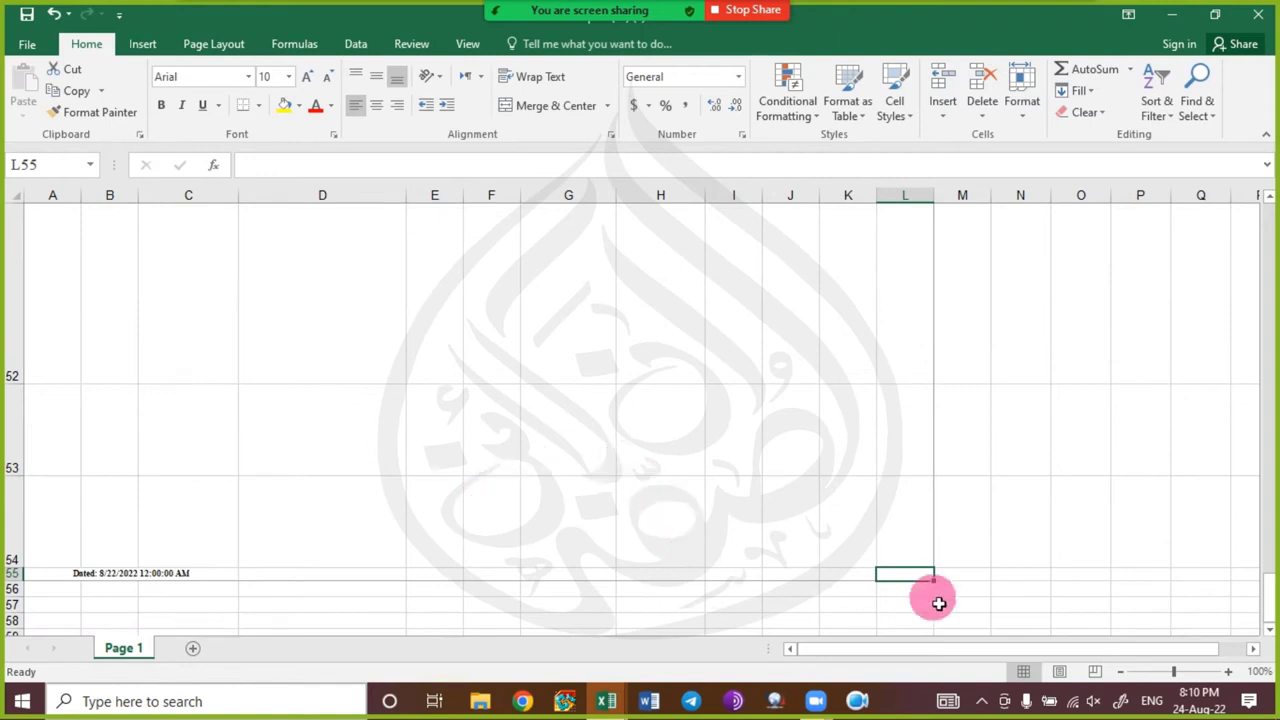
{"action": "key", "text": "shift+Home"}
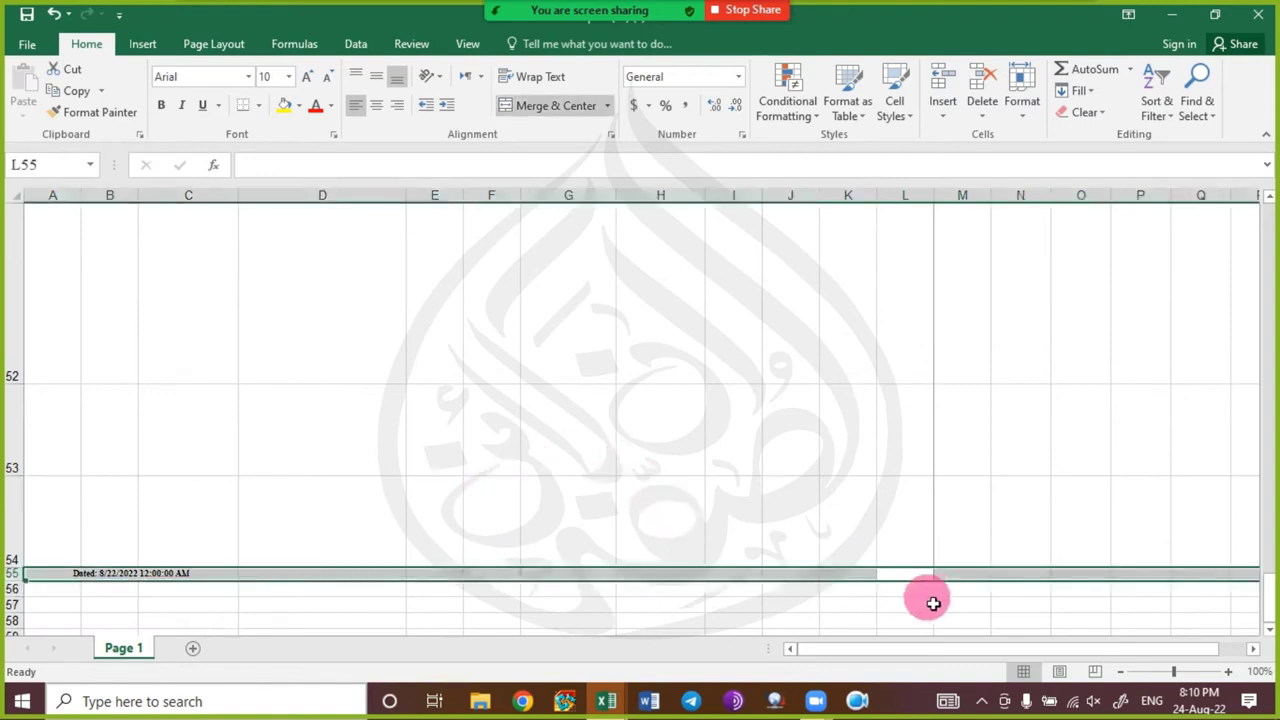
{"action": "left_click", "coordinate": [507, 386]}
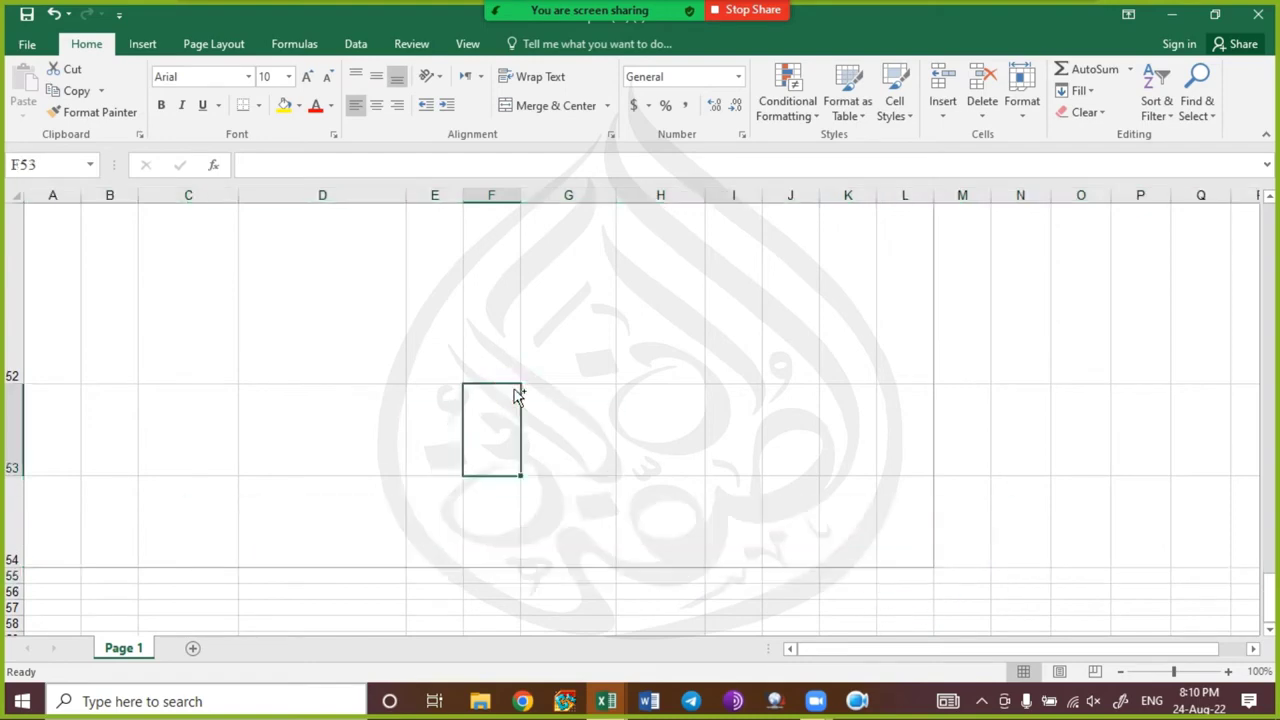
- Preview the report for printing as a whole page, go to its second page and return to the worksheet
{"action": "key", "text": "ctrl+p"}
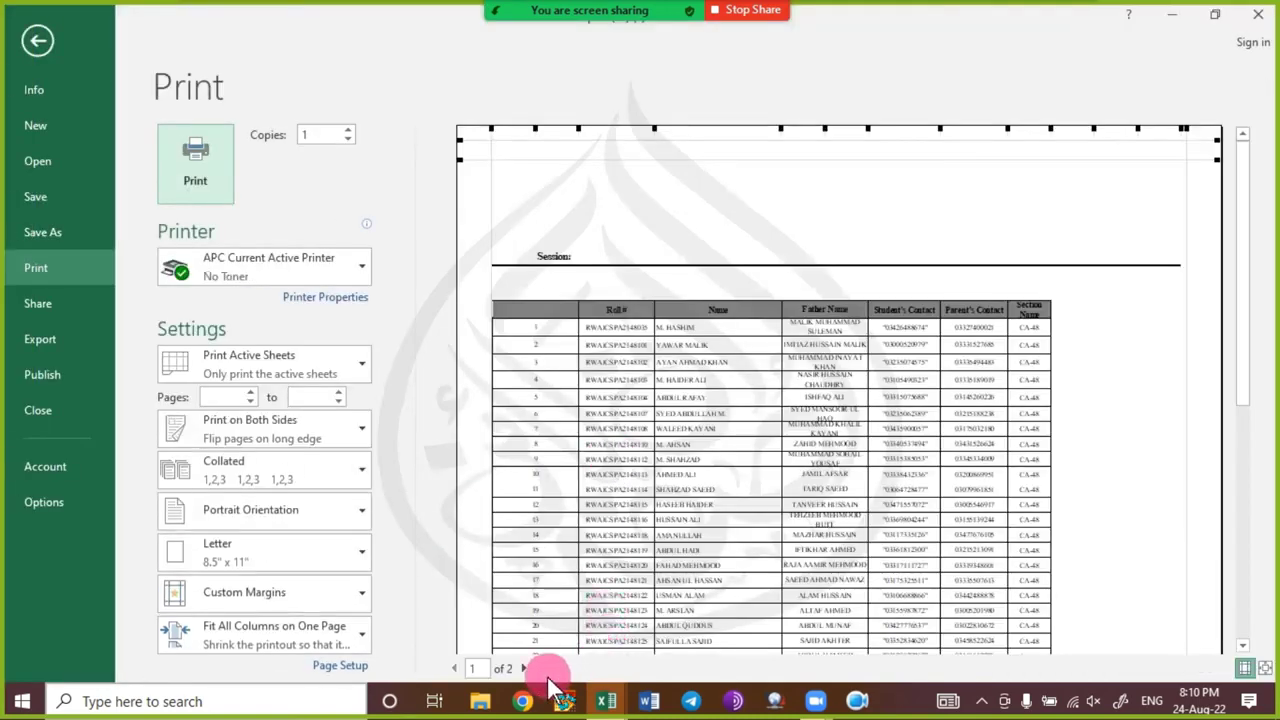
{"action": "left_click", "coordinate": [687, 507]}
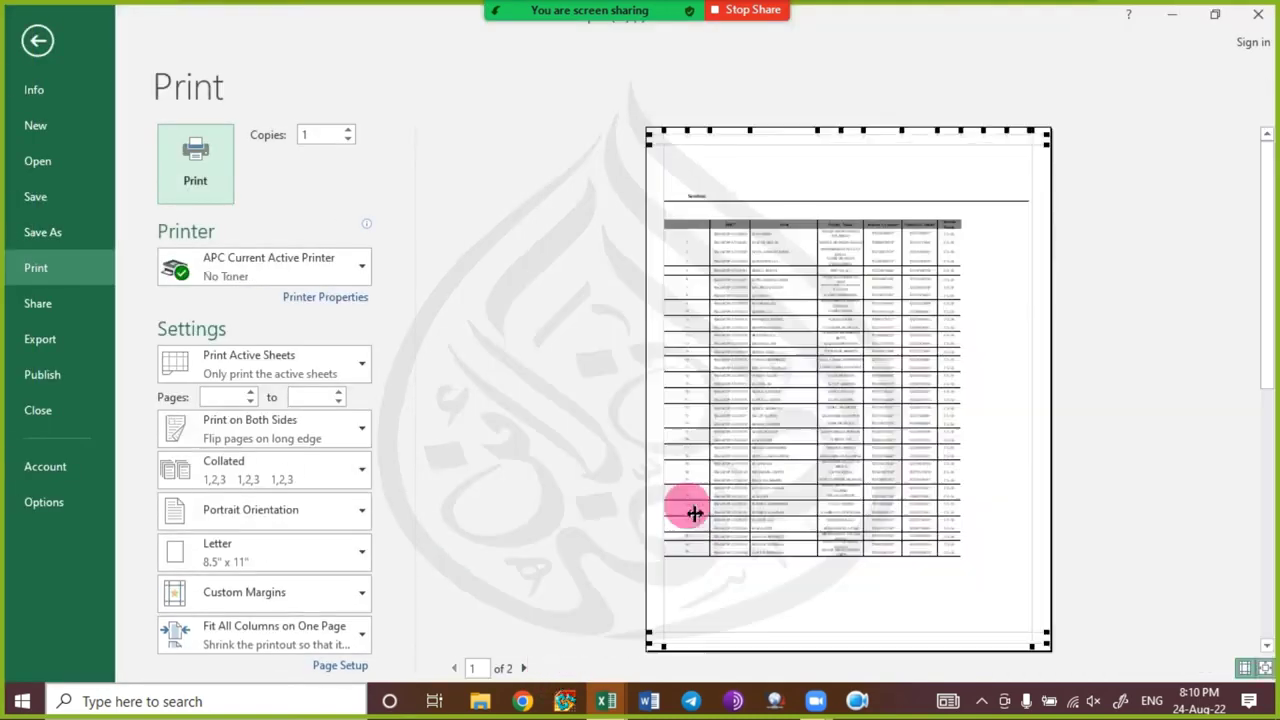
{"action": "left_click", "coordinate": [524, 668]}
{"action": "key", "text": "Escape"}
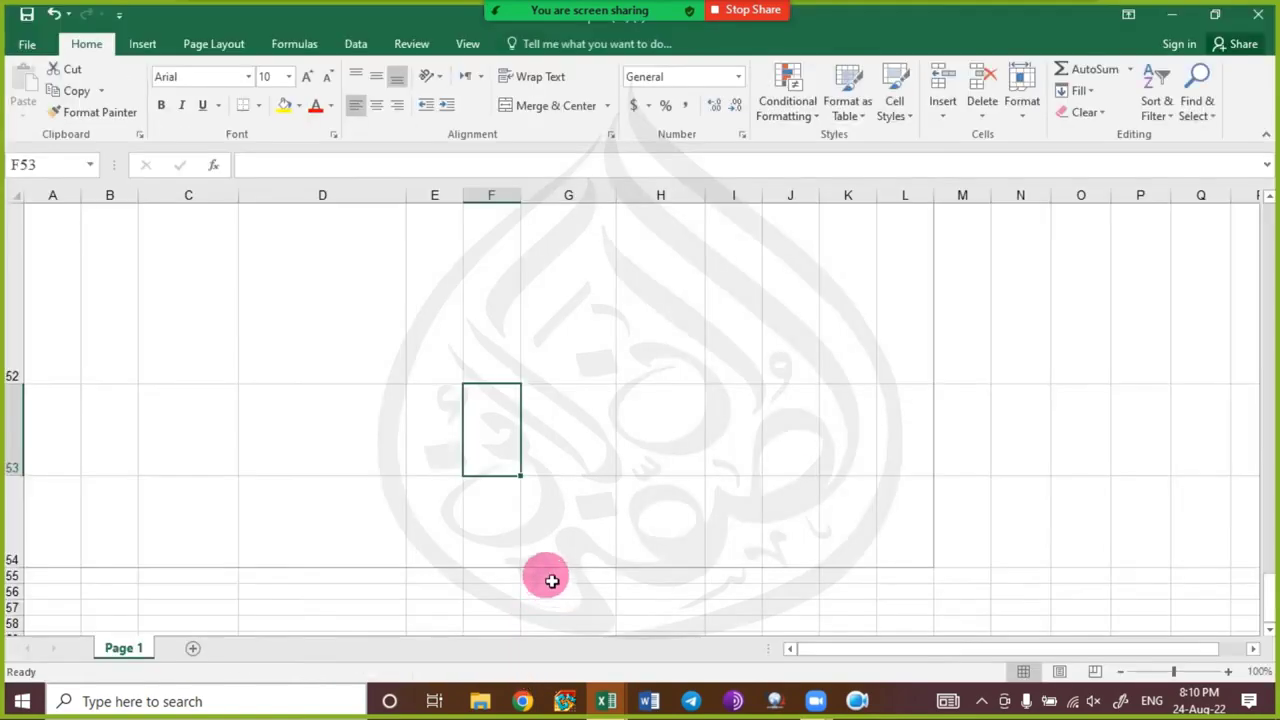
- Delete every row from row 50 down to the sheet's end, below the last student
{"action": "scroll", "coordinate": [309, 516], "scroll_direction": "up", "scroll_amount": 8}
{"action": "scroll", "coordinate": [314, 508], "scroll_direction": "down", "scroll_amount": 3}
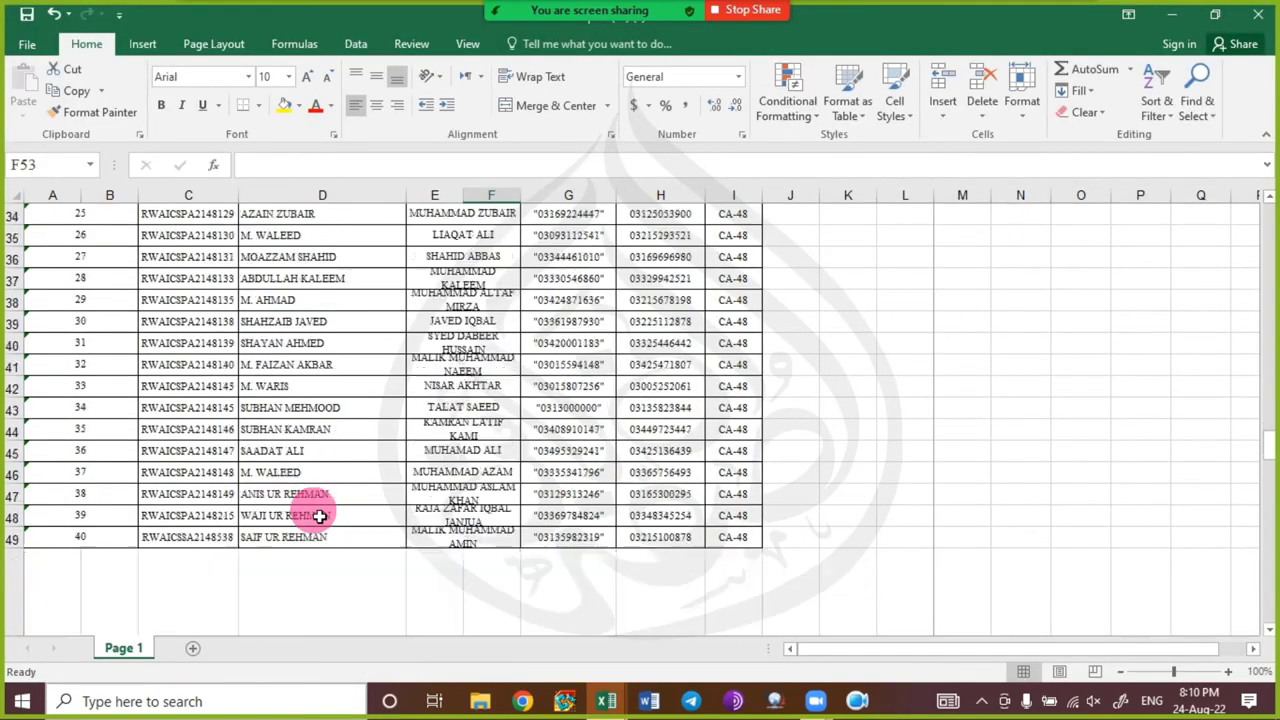
{"action": "left_click", "coordinate": [20, 543]}
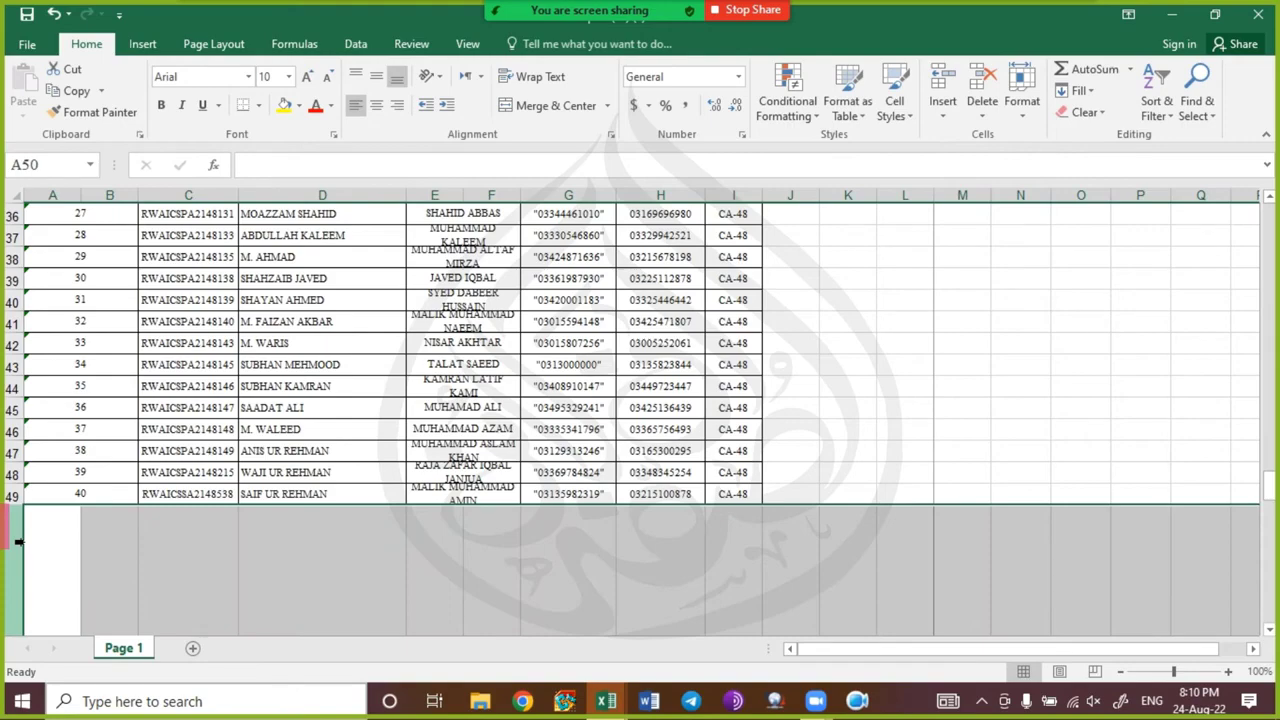
{"action": "scroll", "coordinate": [18, 541], "scroll_direction": "down", "scroll_amount": 1}
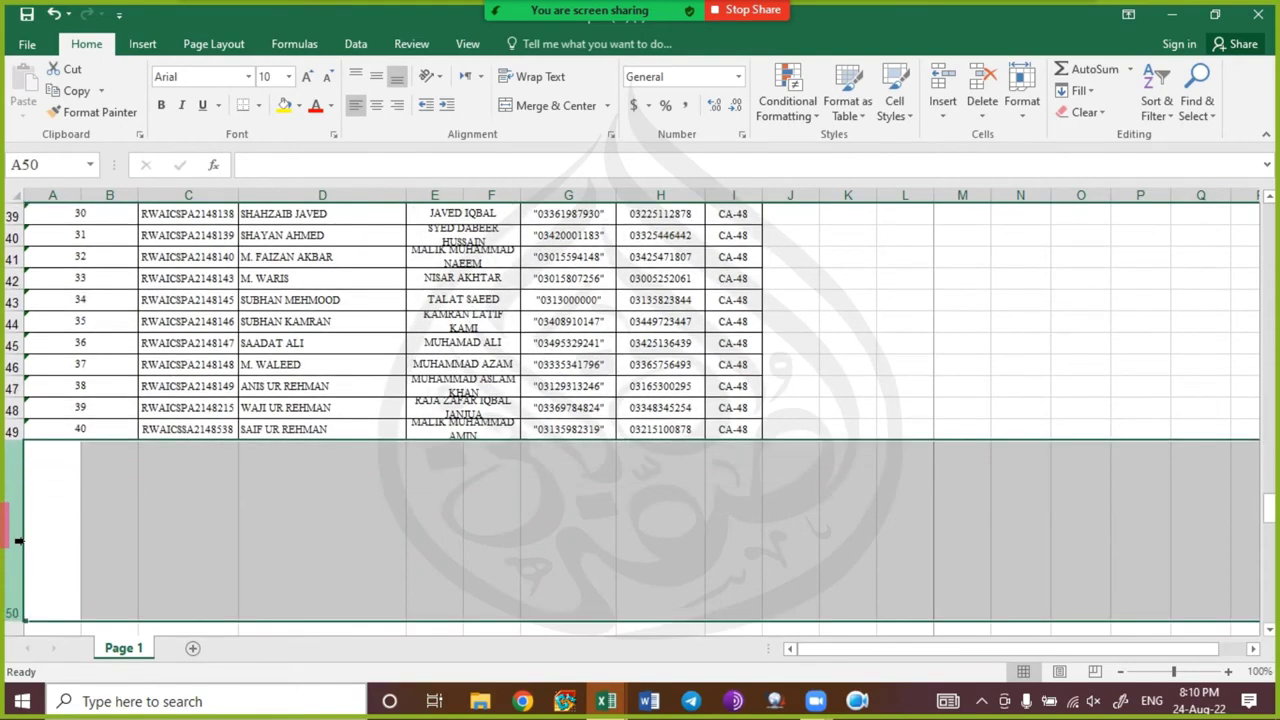
{"action": "key", "text": "ctrl+shift+Down"}
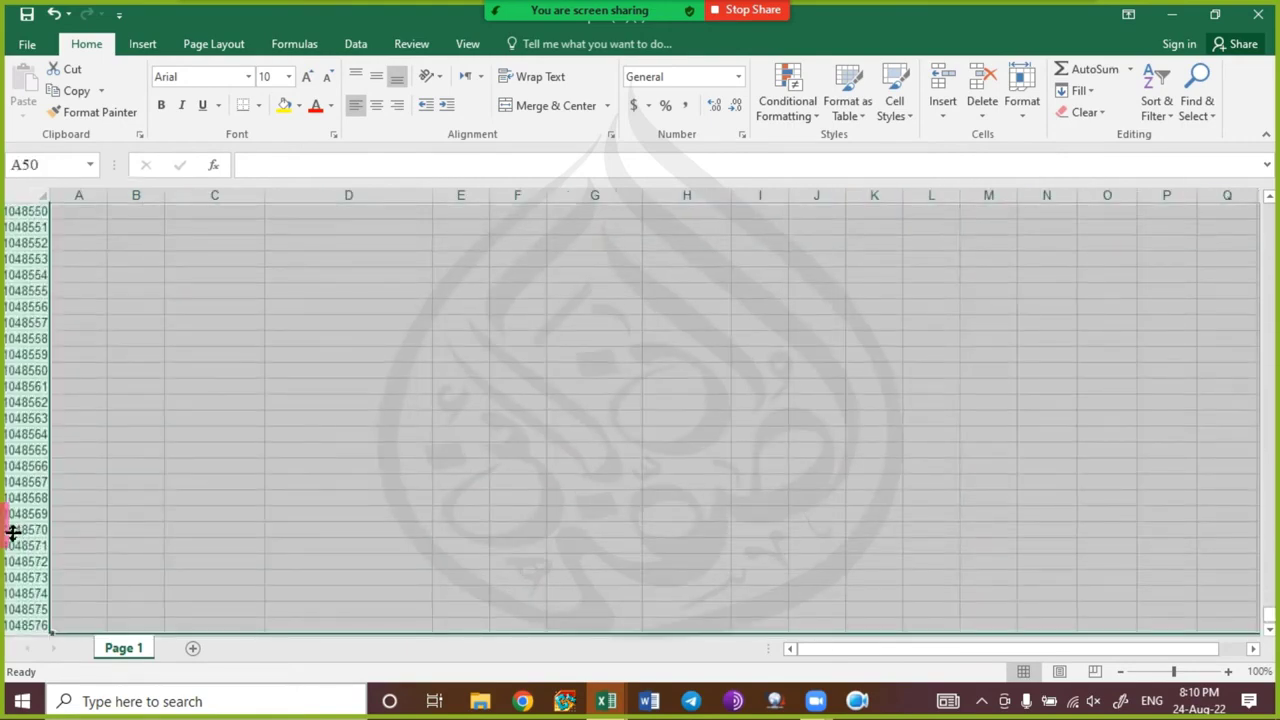
{"action": "key", "text": "ctrl+BackSpace"}
{"action": "scroll", "coordinate": [700, 408], "scroll_direction": "up", "scroll_amount": 12}
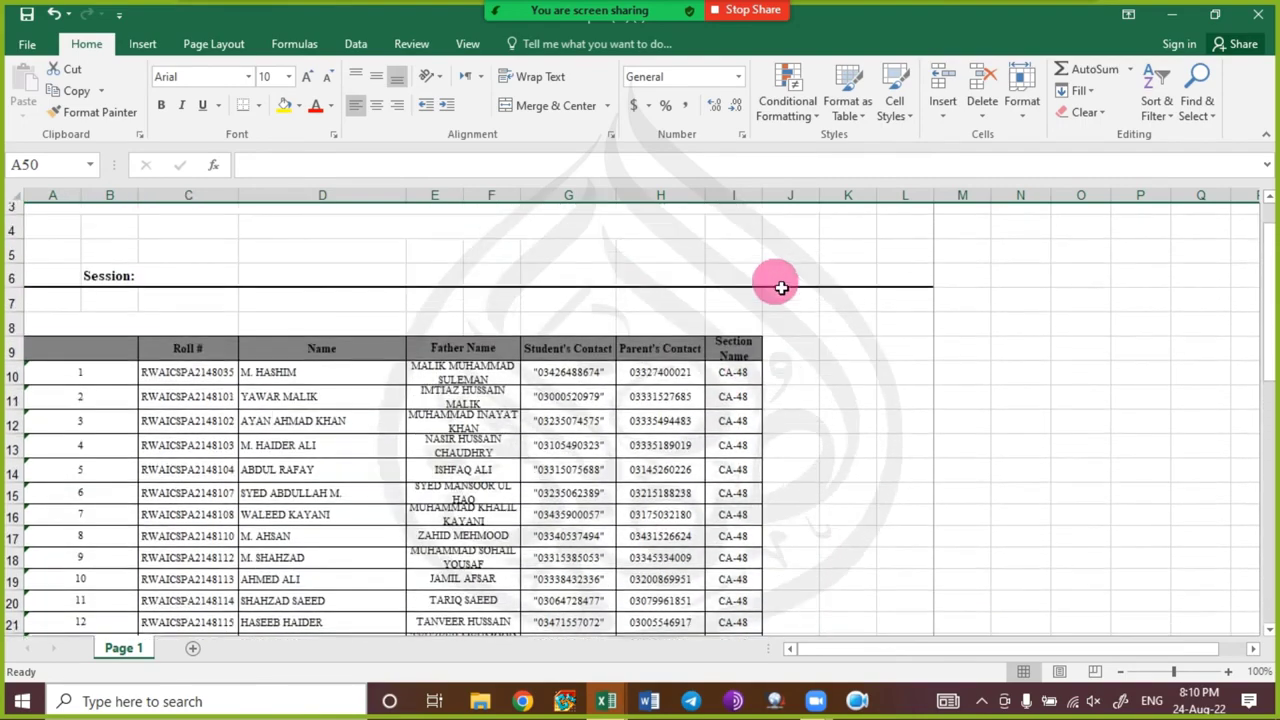
- Try to select all the empty columns from column J onward, beside the student list
{"action": "scroll", "coordinate": [781, 288], "scroll_direction": "up", "scroll_amount": 1}
{"action": "left_click", "coordinate": [791, 196]}
{"action": "key", "text": "ctrl+a"}
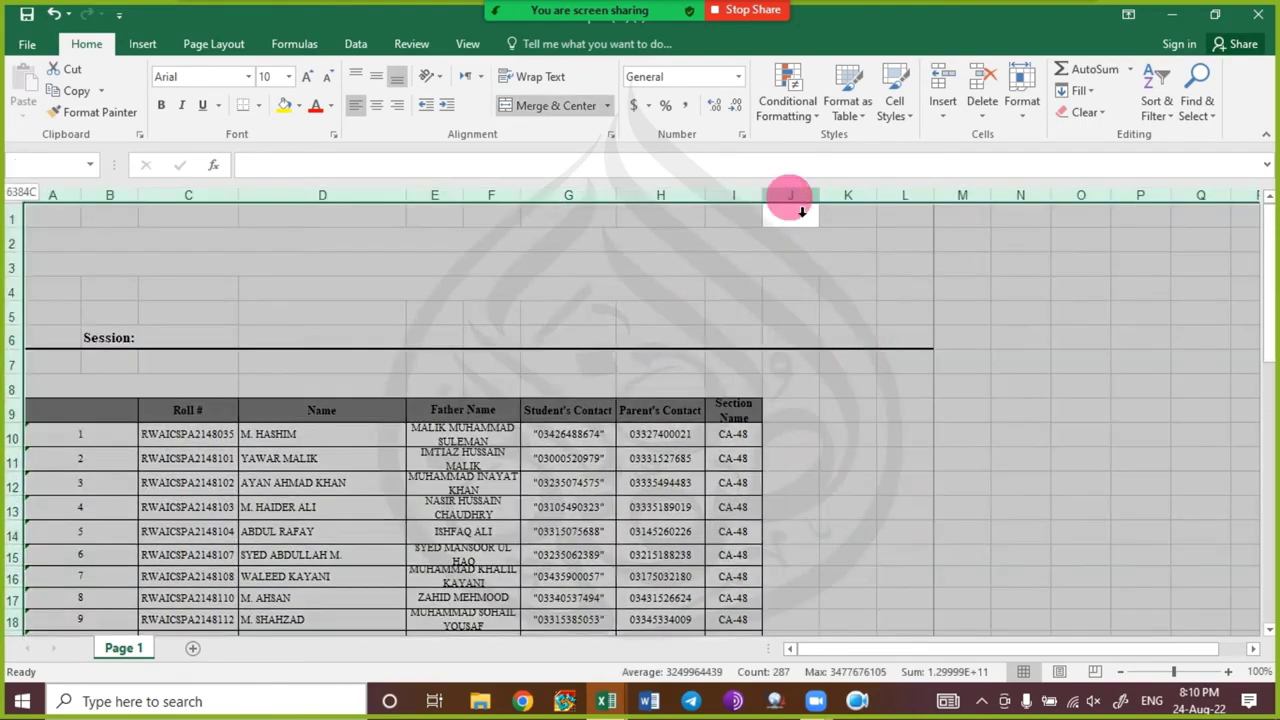
{"action": "left_click", "coordinate": [801, 212]}
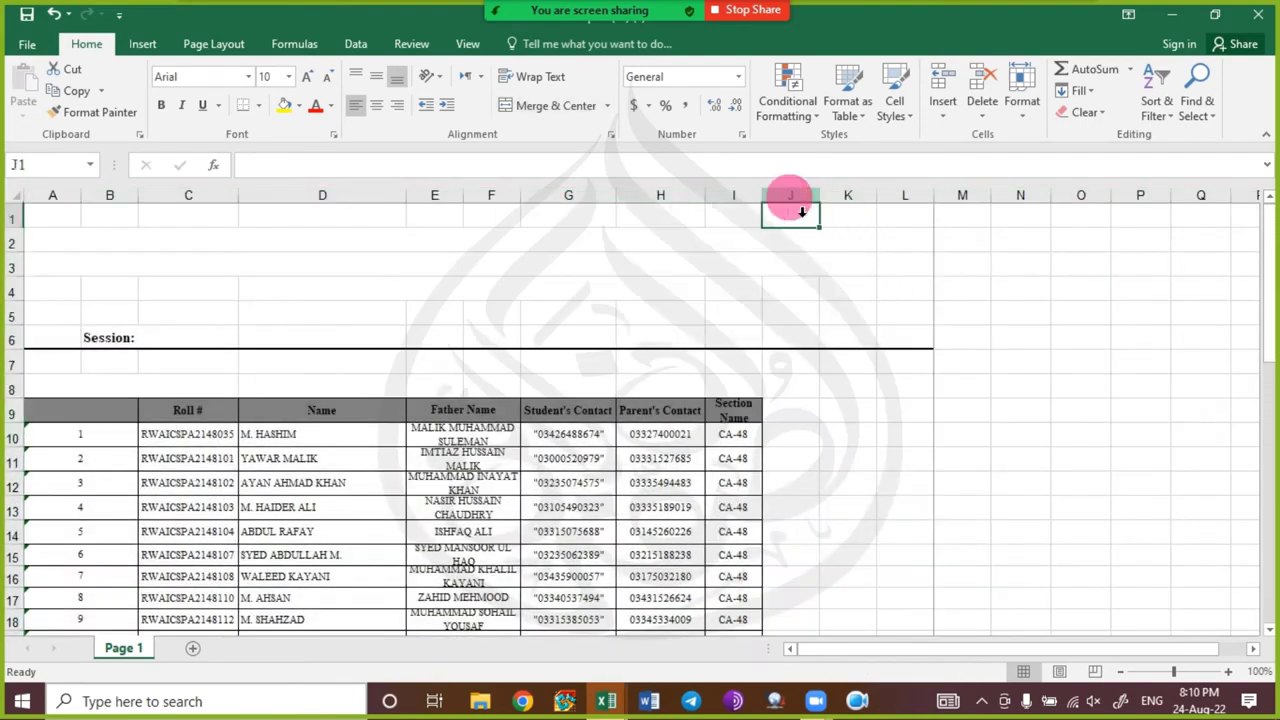
{"action": "key", "text": "ctrl+a"}
{"action": "left_click", "coordinate": [799, 210]}
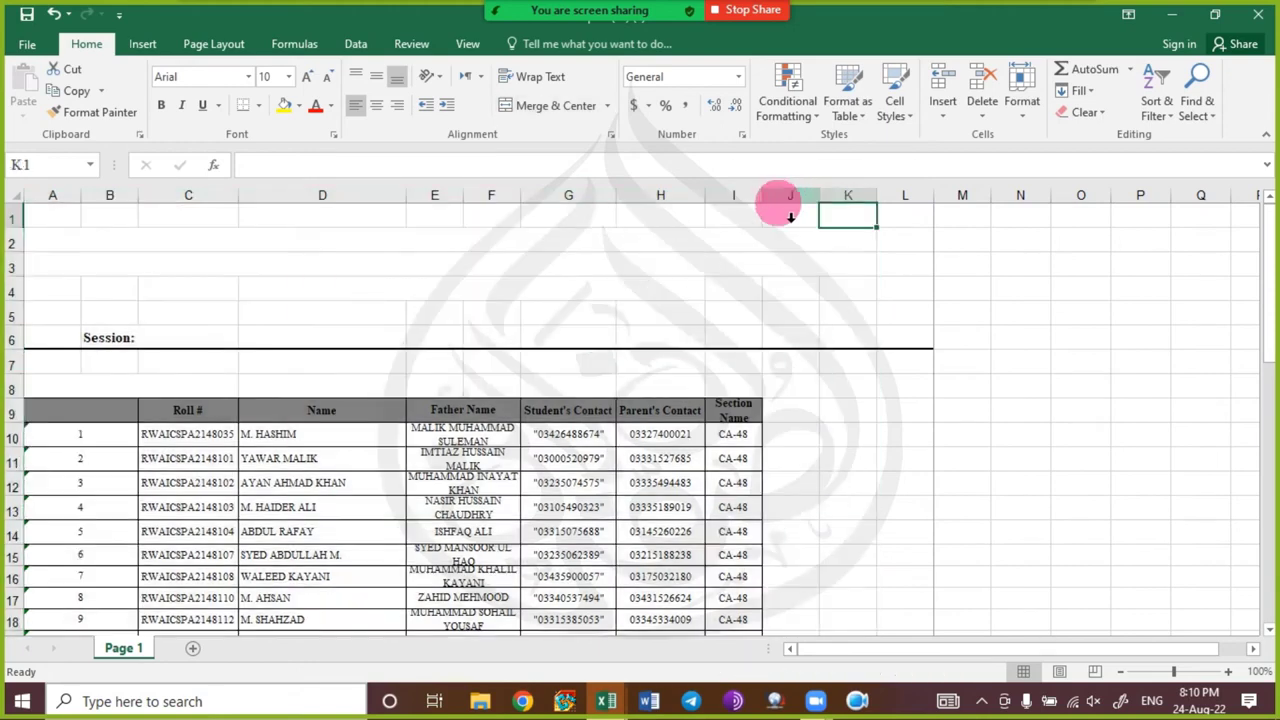
{"action": "left_click", "coordinate": [812, 197]}
{"action": "scroll", "coordinate": [771, 286], "scroll_direction": "down", "scroll_amount": 1}
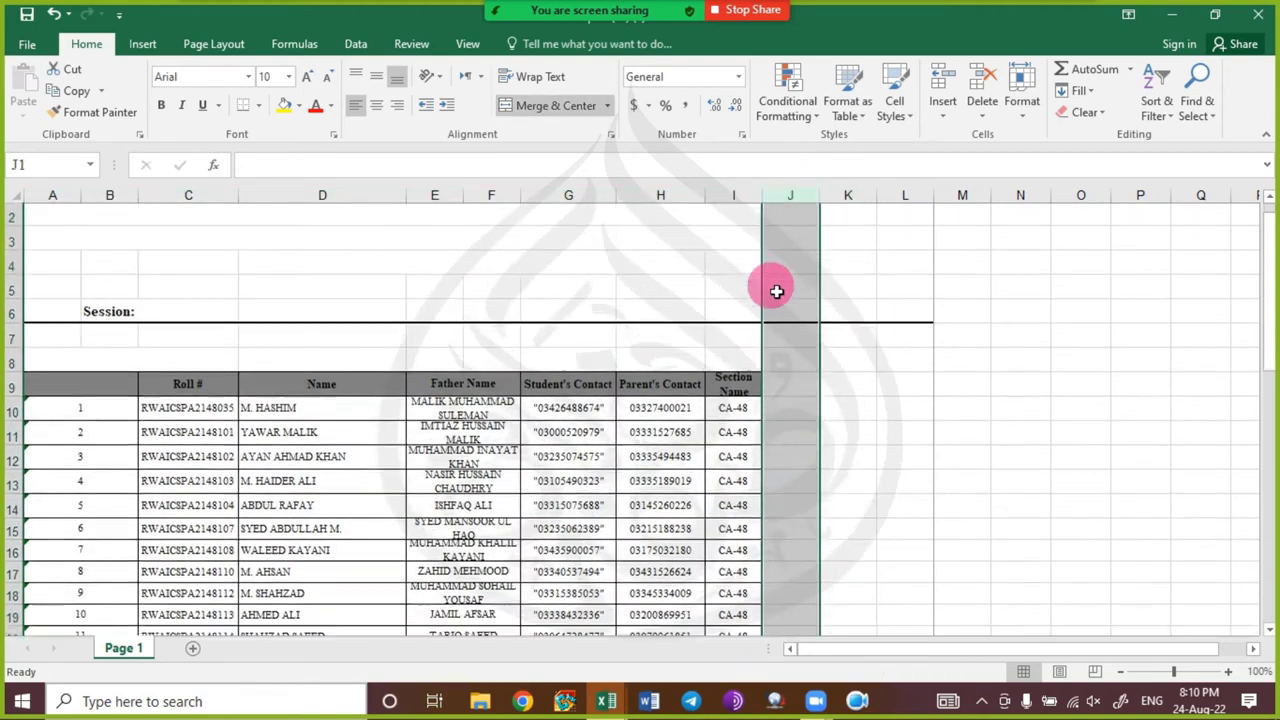
{"action": "scroll", "coordinate": [771, 286], "scroll_direction": "up", "scroll_amount": 1}
{"action": "left_click", "coordinate": [884, 375]}
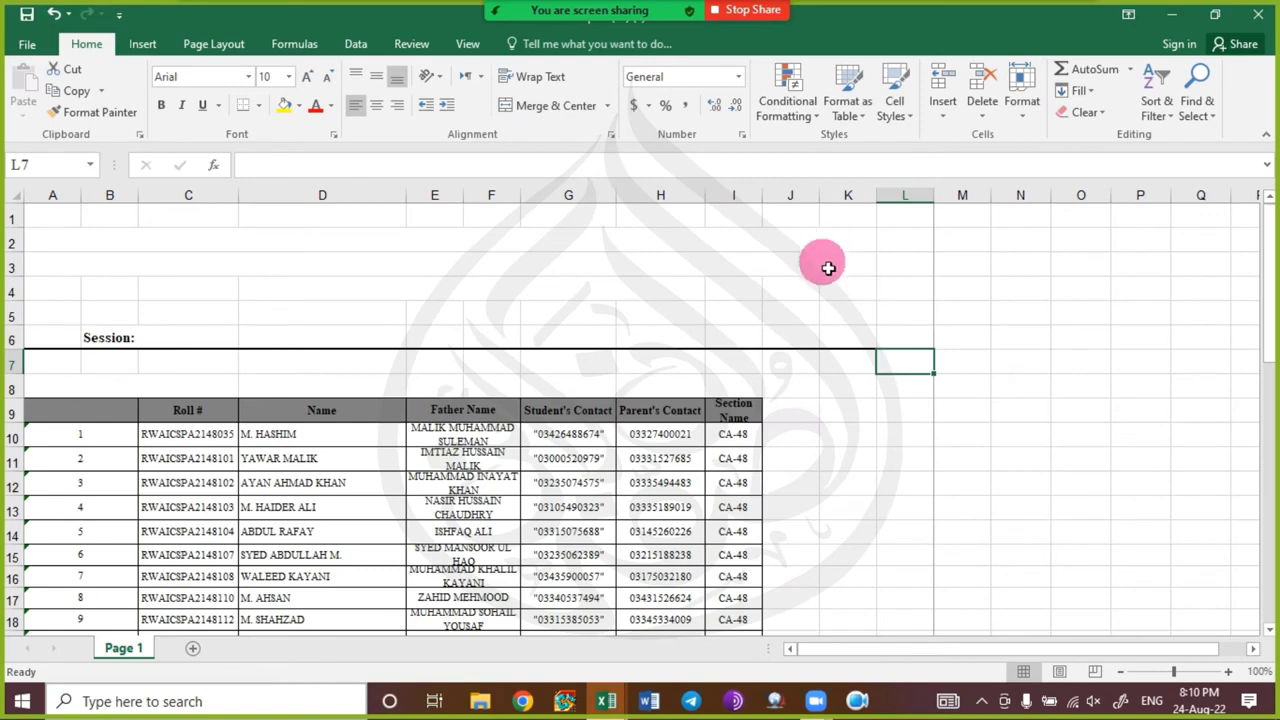
- Unmerge the merged cells in rows 3 and 2 that span columns A to K above the table
{"action": "left_click", "coordinate": [826, 268]}
{"action": "left_click", "coordinate": [575, 105]}
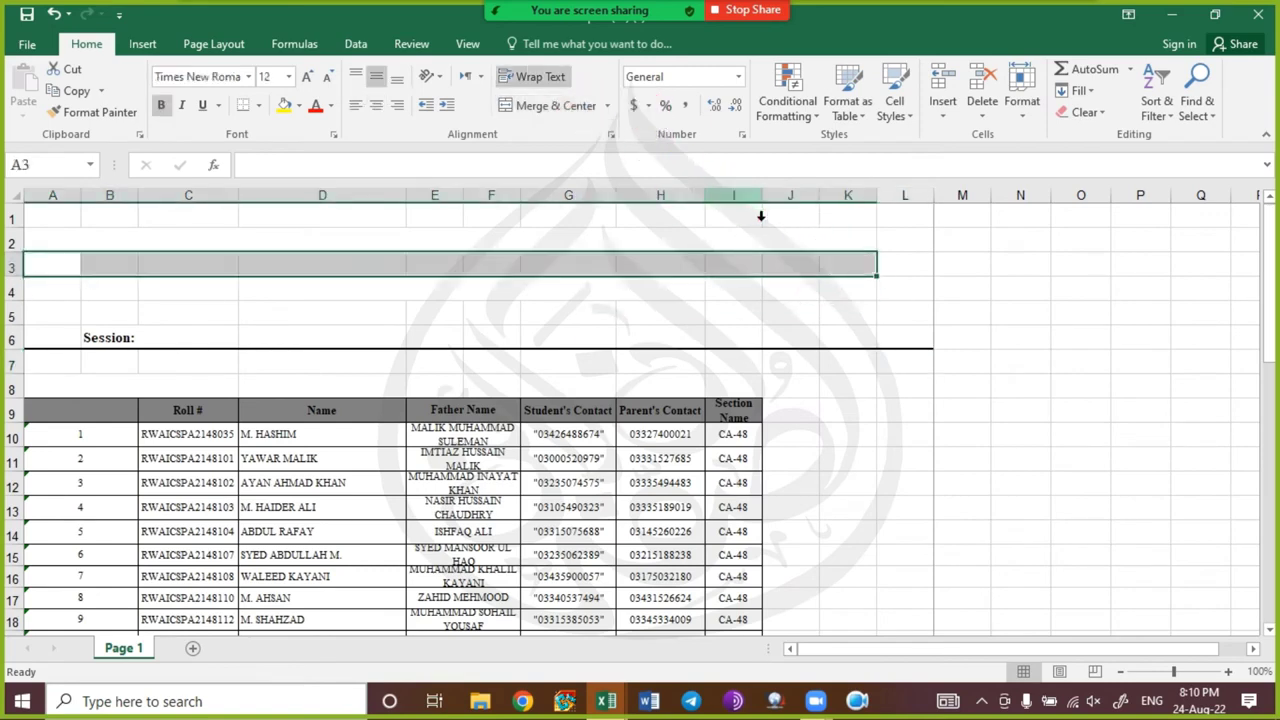
{"action": "left_click", "coordinate": [791, 196]}
{"action": "key", "text": "ctrl+a"}
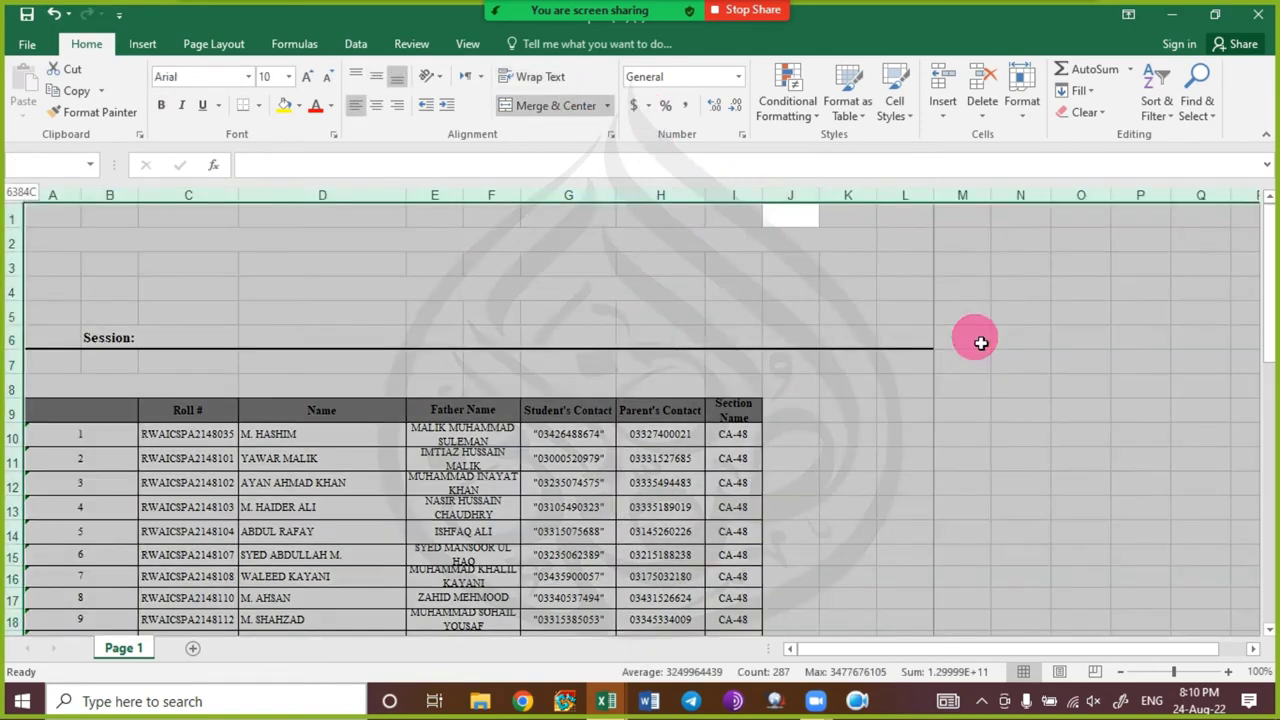
{"action": "left_click", "coordinate": [806, 250]}
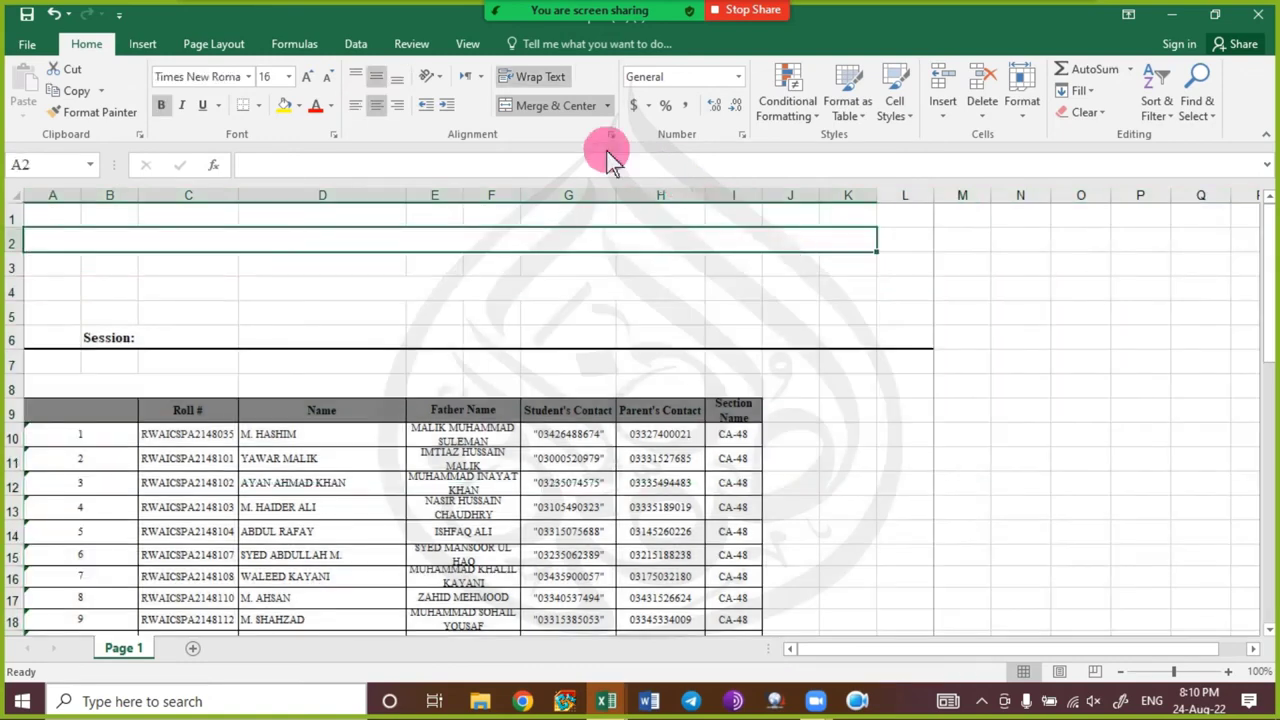
{"action": "left_click", "coordinate": [561, 105]}
{"action": "left_click", "coordinate": [852, 434]}
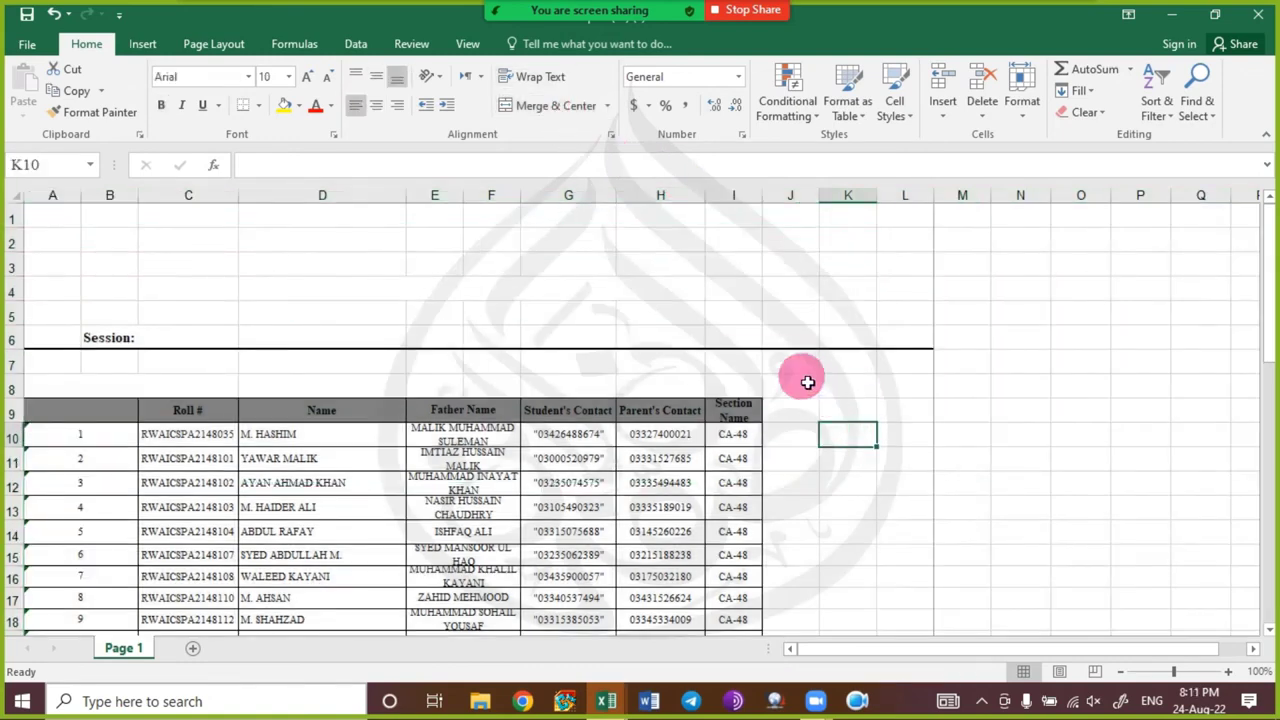
- Delete all columns from column J to the sheet's end, beside the Section Name column
{"action": "left_click", "coordinate": [795, 195]}
{"action": "key", "text": "ctrl+shift+Right"}
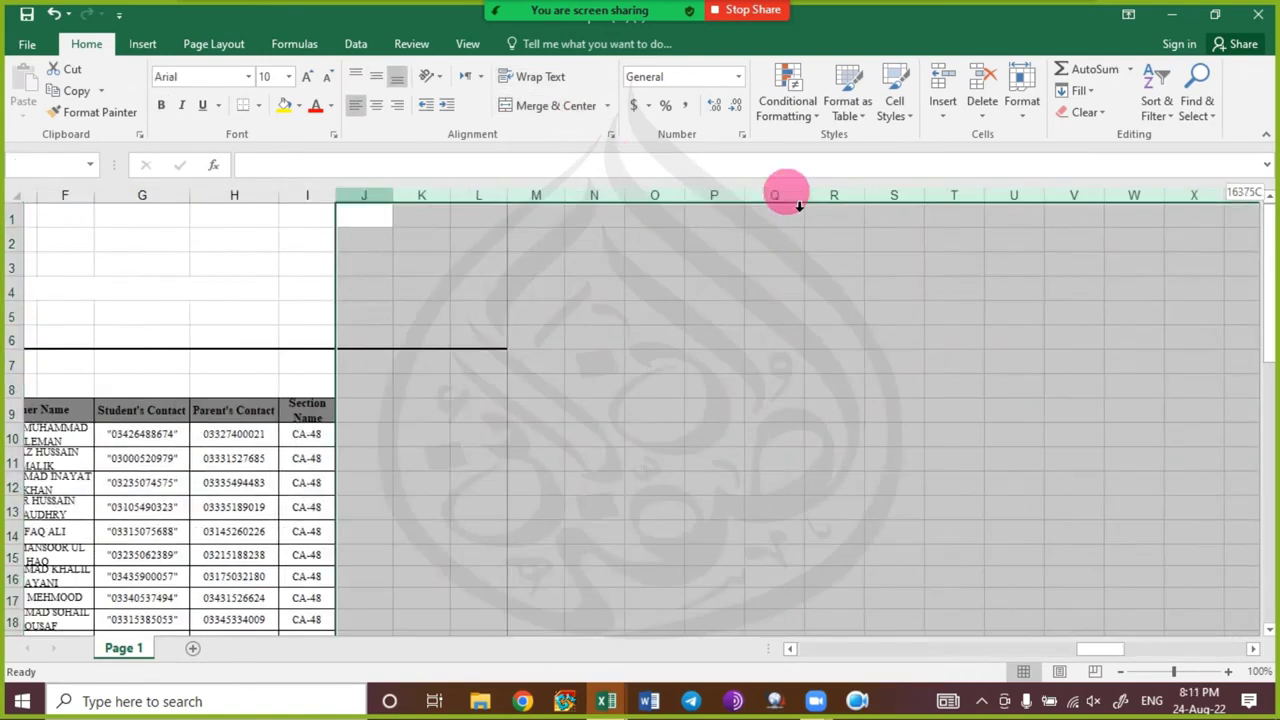
{"action": "key", "text": "ctrl+BackSpace"}
{"action": "left_click", "coordinate": [640, 345]}
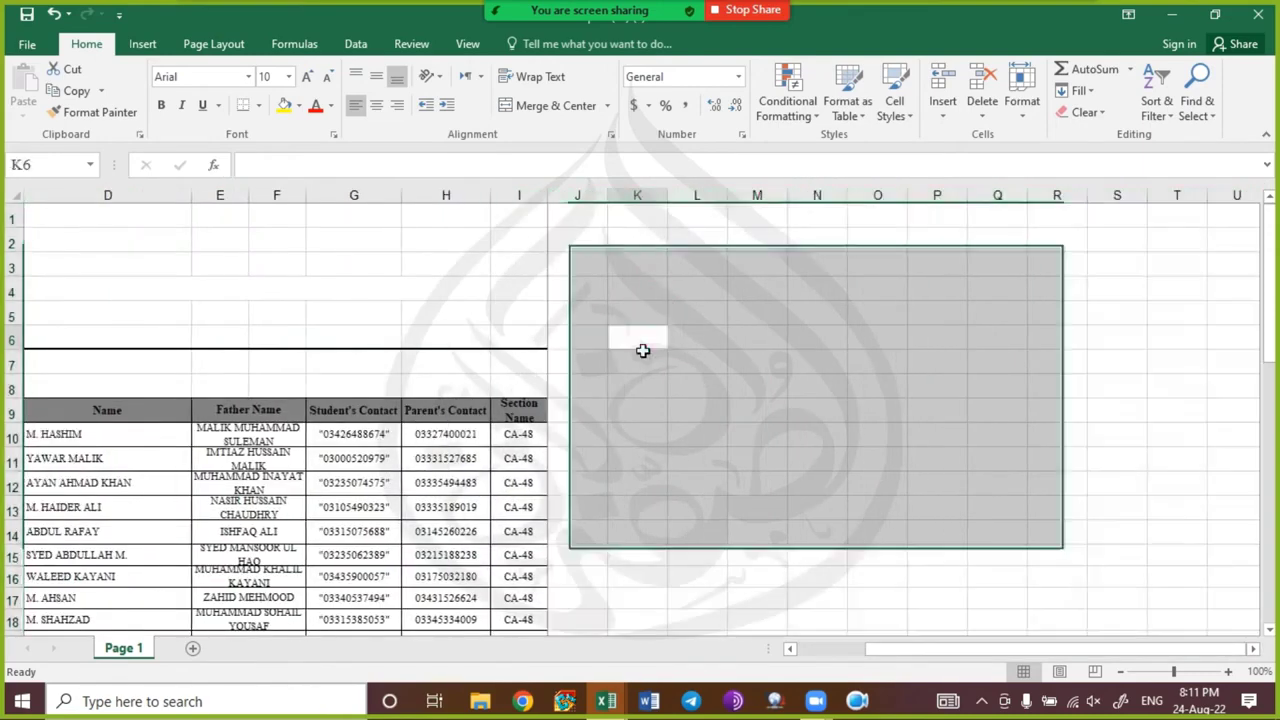
- Preview the report for printing, compare its first and second pages and return to the worksheet
{"action": "key", "text": "ctrl+p"}
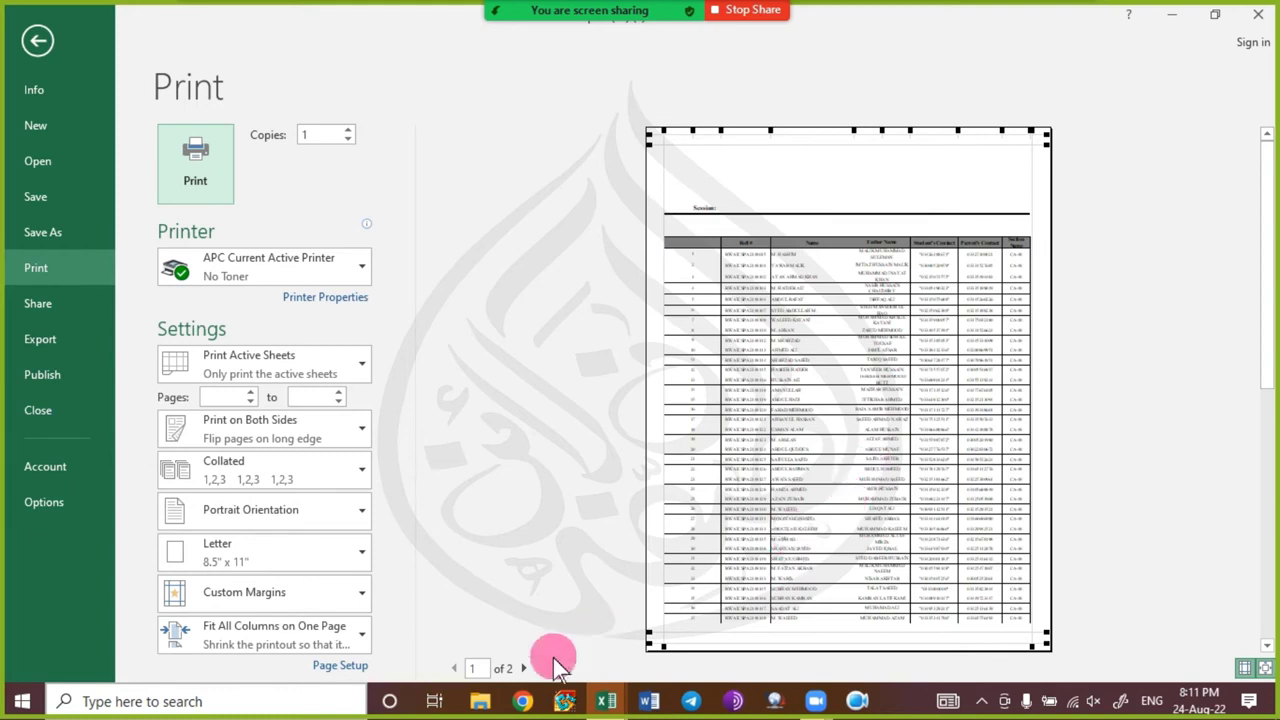
{"action": "left_click", "coordinate": [523, 667]}
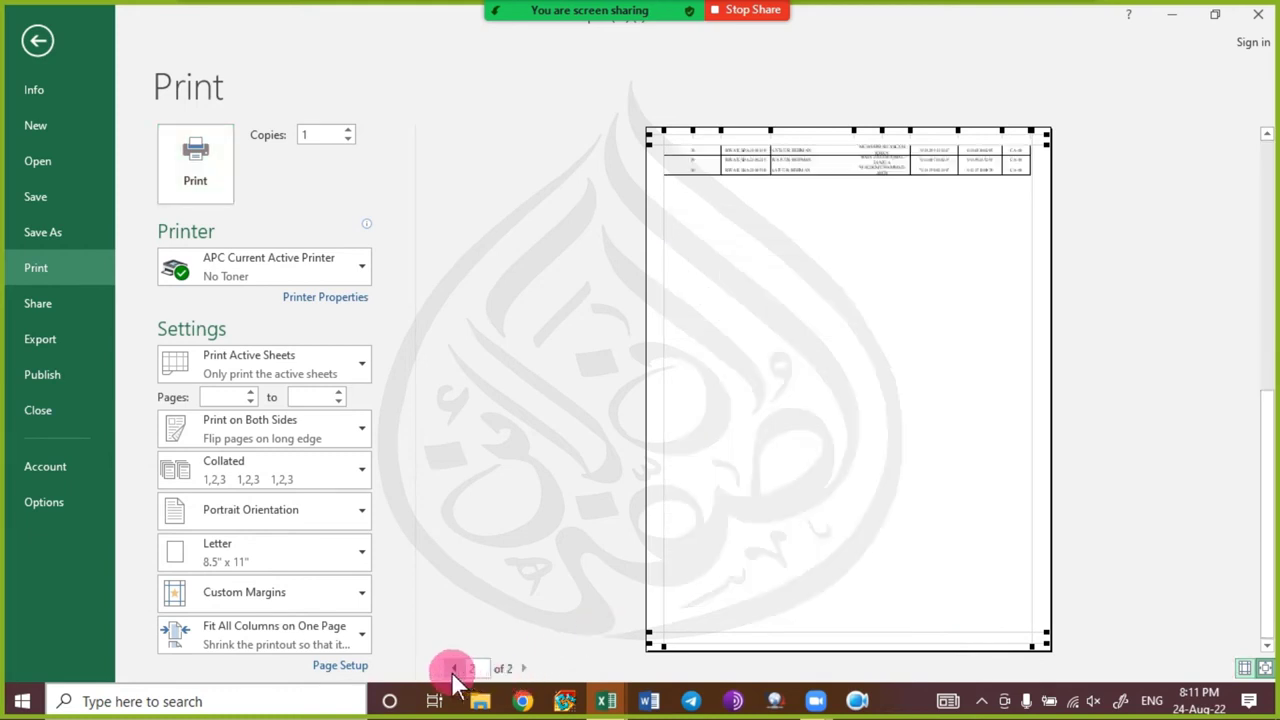
{"action": "left_click", "coordinate": [454, 669]}
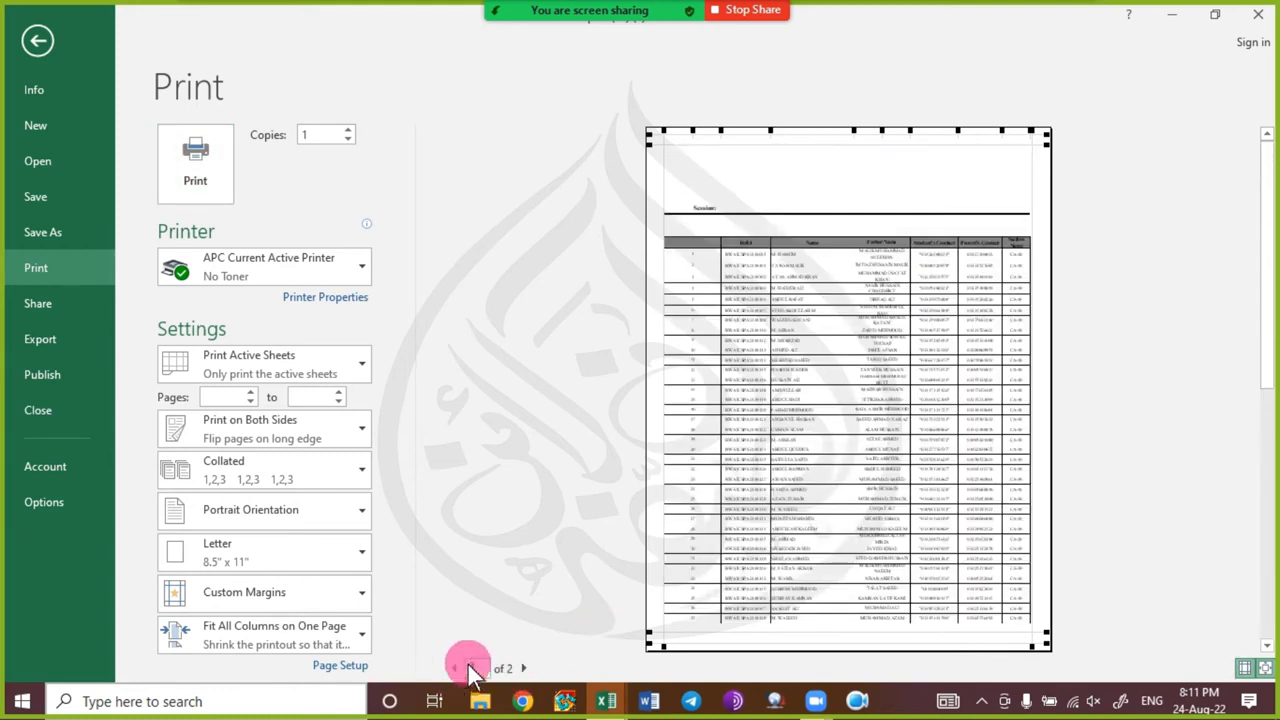
{"action": "key", "text": "Escape"}
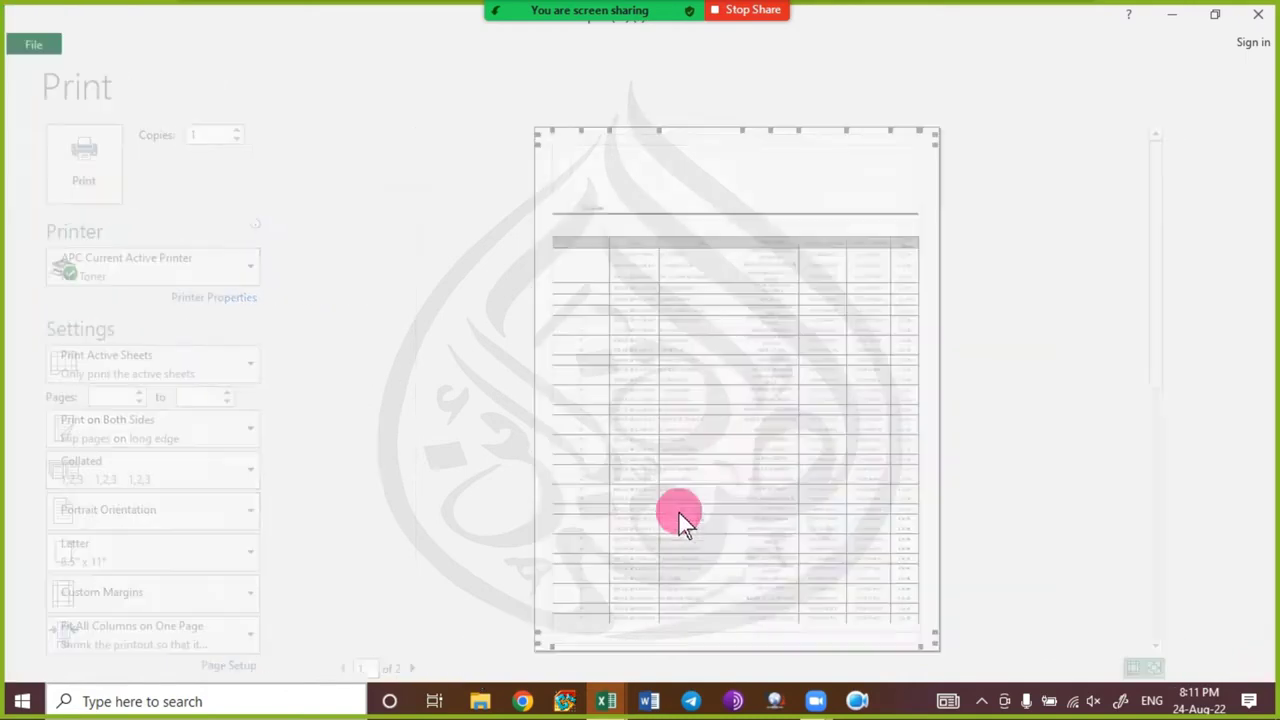
- Delete rows 1 to 8 above the table header and check the report's pagination in print preview
{"action": "left_click_drag", "start_coordinate": [12, 219], "coordinate": [14, 391]}
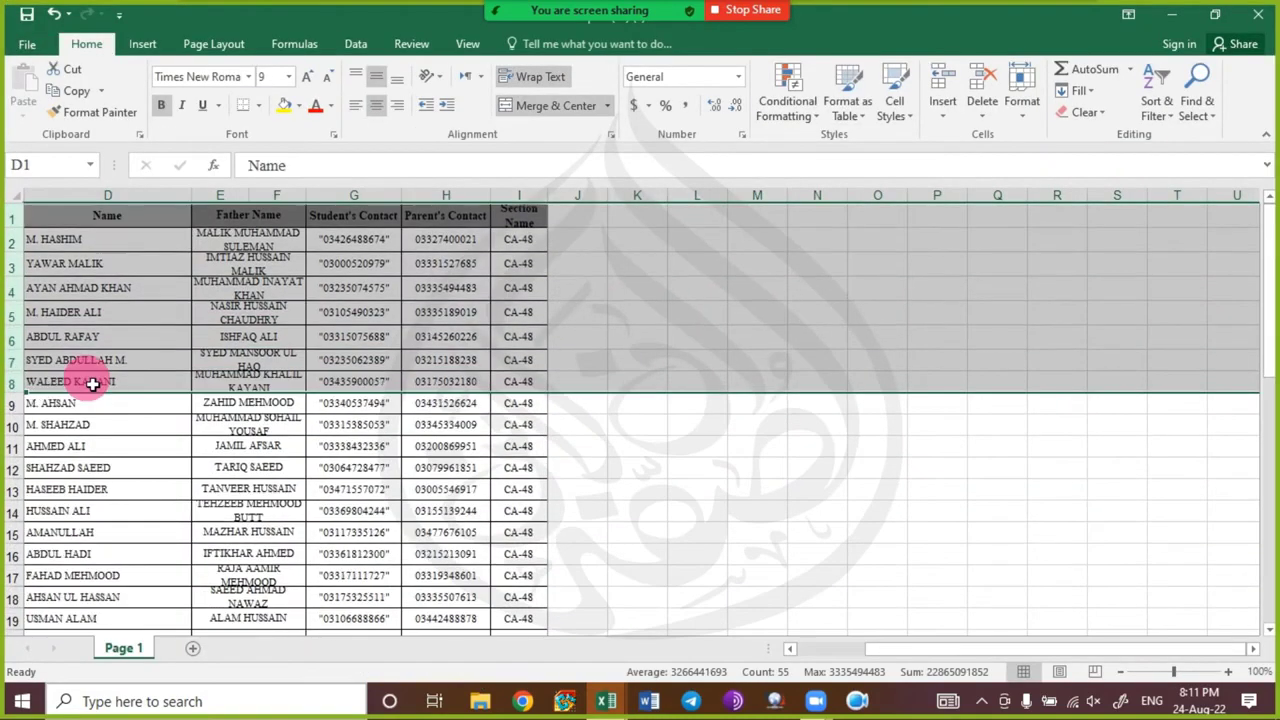
{"action": "left_click", "coordinate": [629, 430]}
{"action": "key", "text": "ctrl+p"}
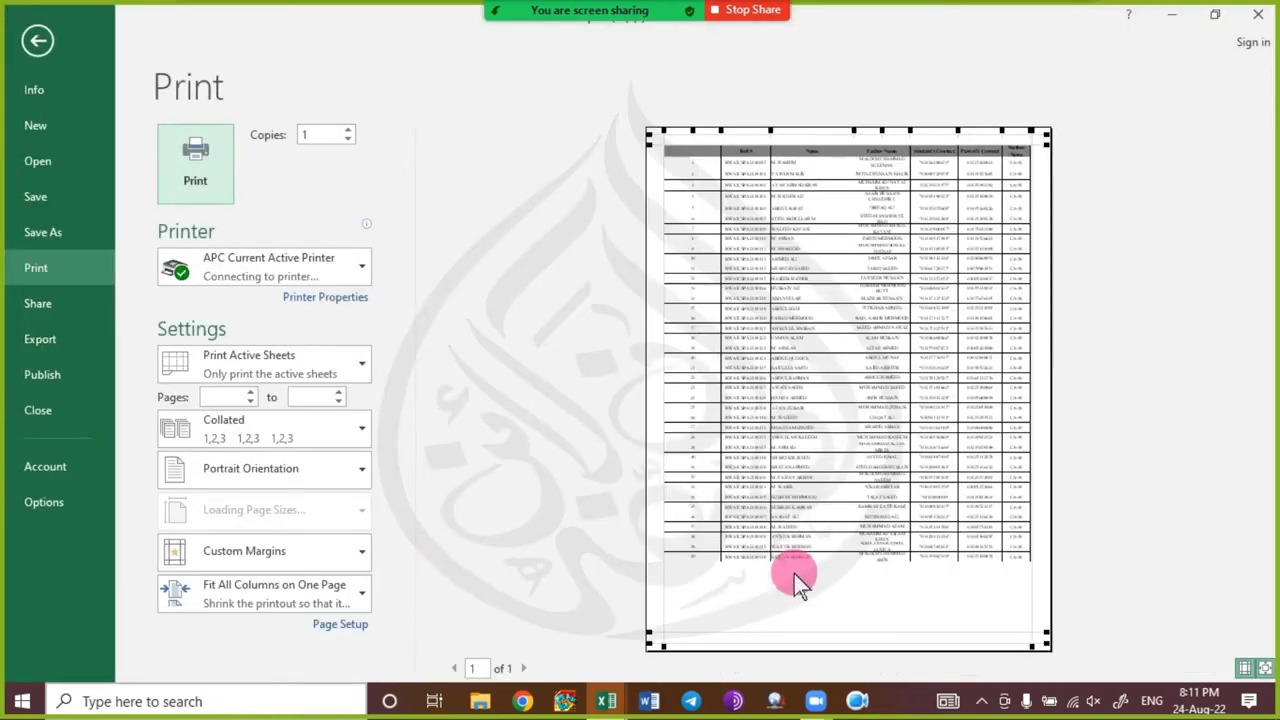
{"action": "key", "text": "Escape"}
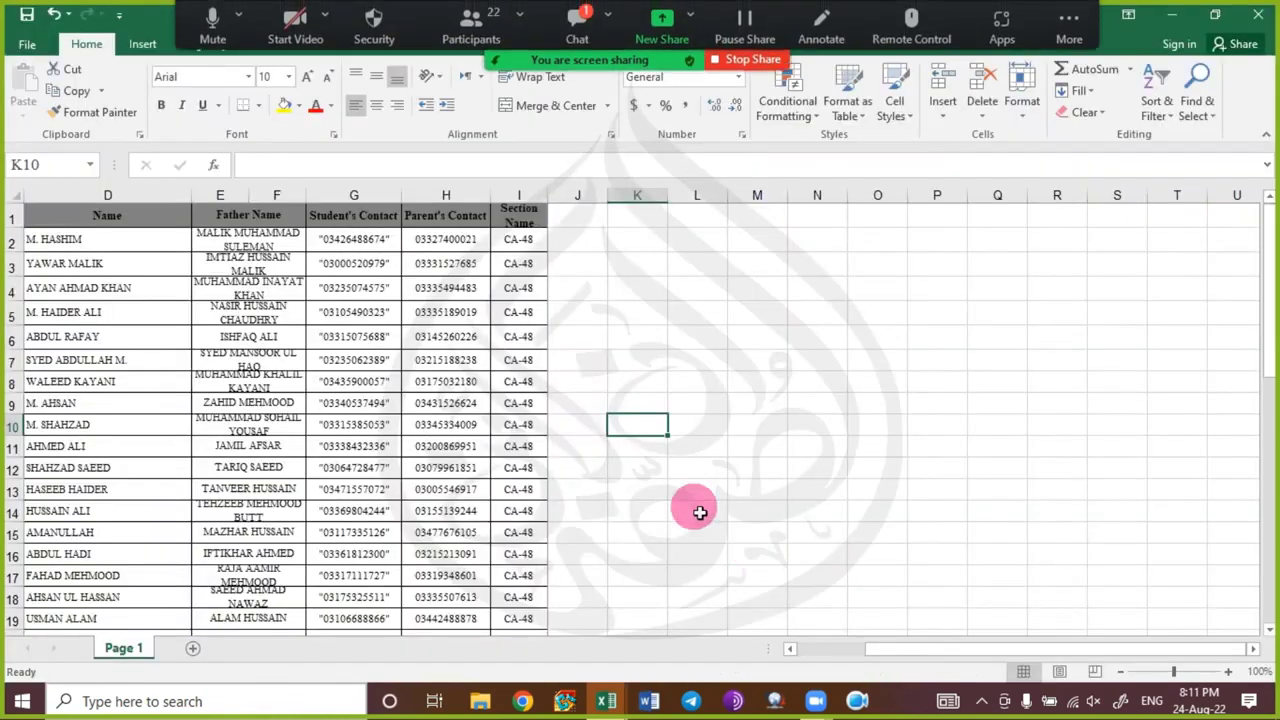
- Delete the Father Name columns E and F from the student list and preview the report for printing
{"action": "left_click", "coordinate": [250, 195]}
{"action": "scroll", "coordinate": [247, 205], "scroll_direction": "down", "scroll_amount": 3}
{"action": "key", "text": "ctrl+minus"}
{"action": "scroll", "coordinate": [243, 190], "scroll_direction": "down", "scroll_amount": 8}
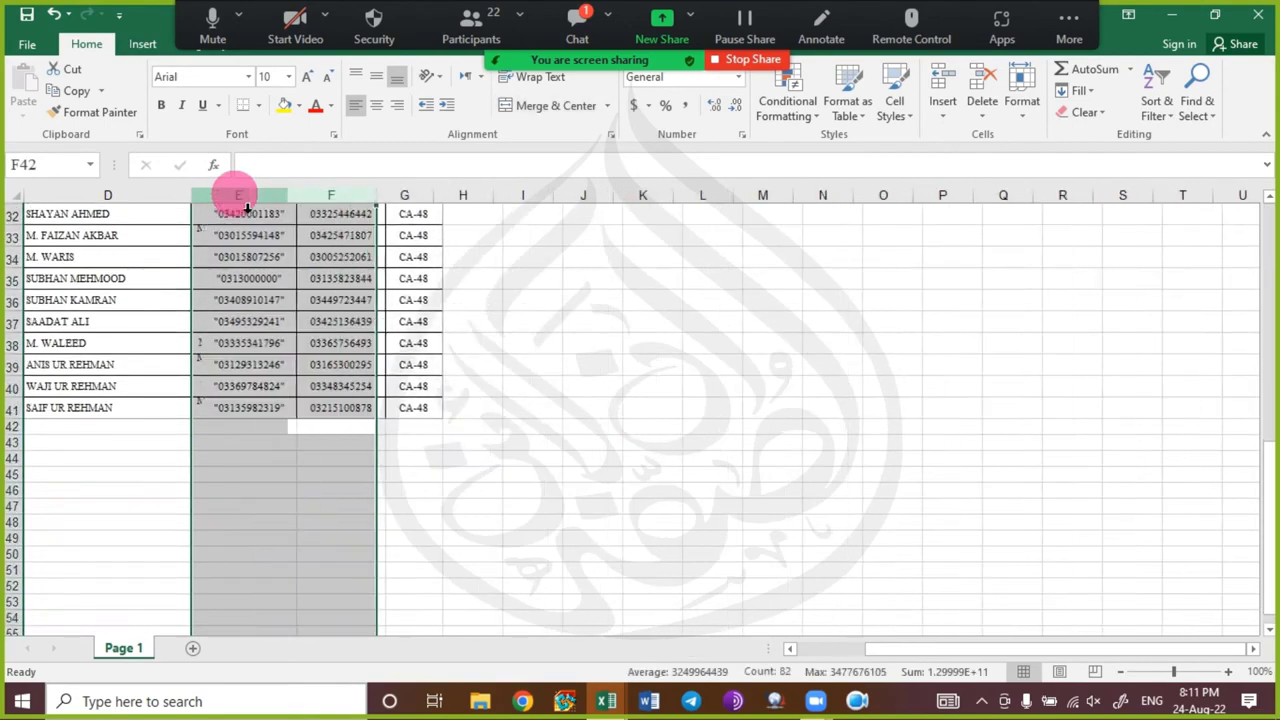
{"action": "left_click", "coordinate": [238, 313]}
{"action": "scroll", "coordinate": [339, 459], "scroll_direction": "up", "scroll_amount": 3}
{"action": "scroll", "coordinate": [339, 459], "scroll_direction": "up", "scroll_amount": 7}
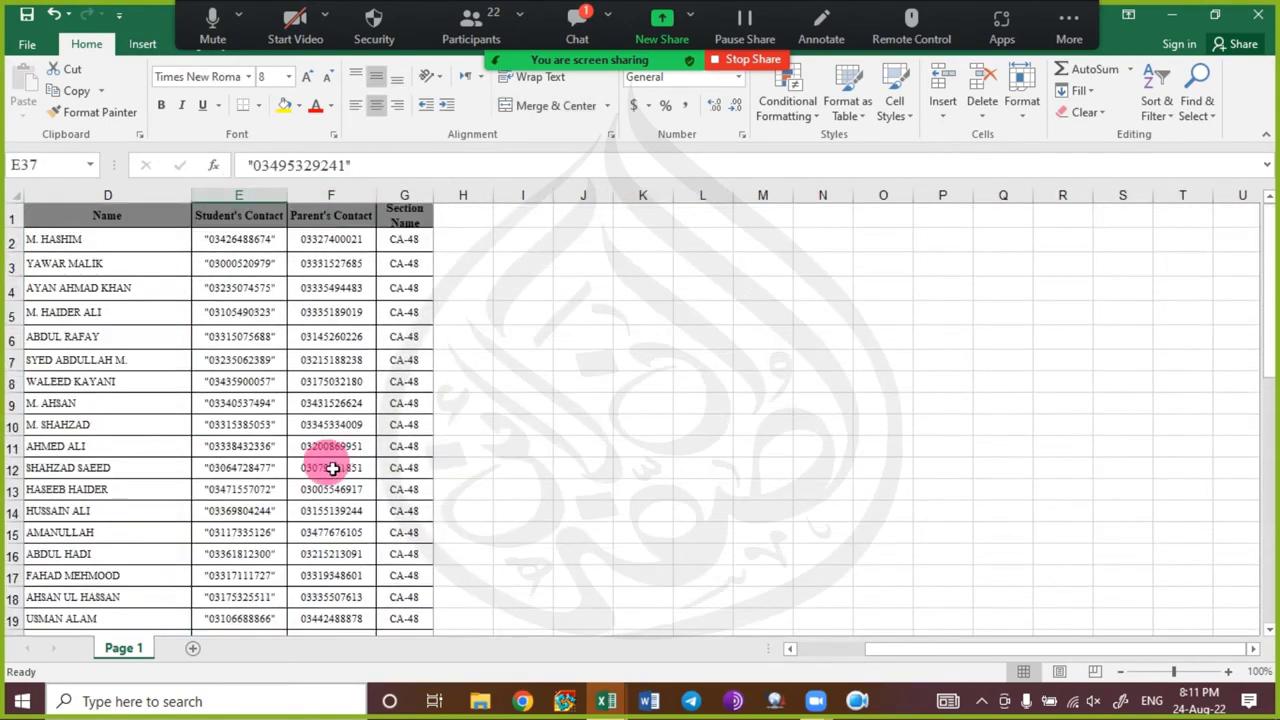
{"action": "key", "text": "ctrl+p"}
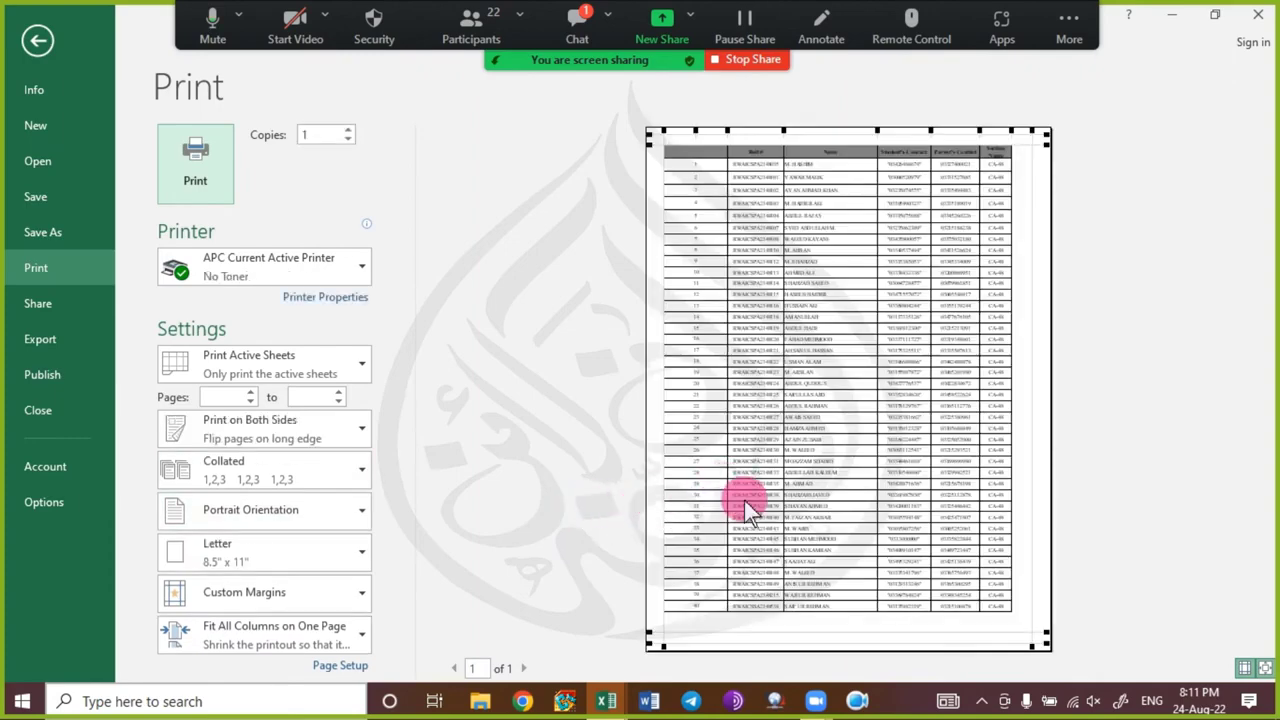
- Delete the spare column B and the serial-number column A, and preview the report for printing without margin guides
{"action": "key", "text": "Escape"}
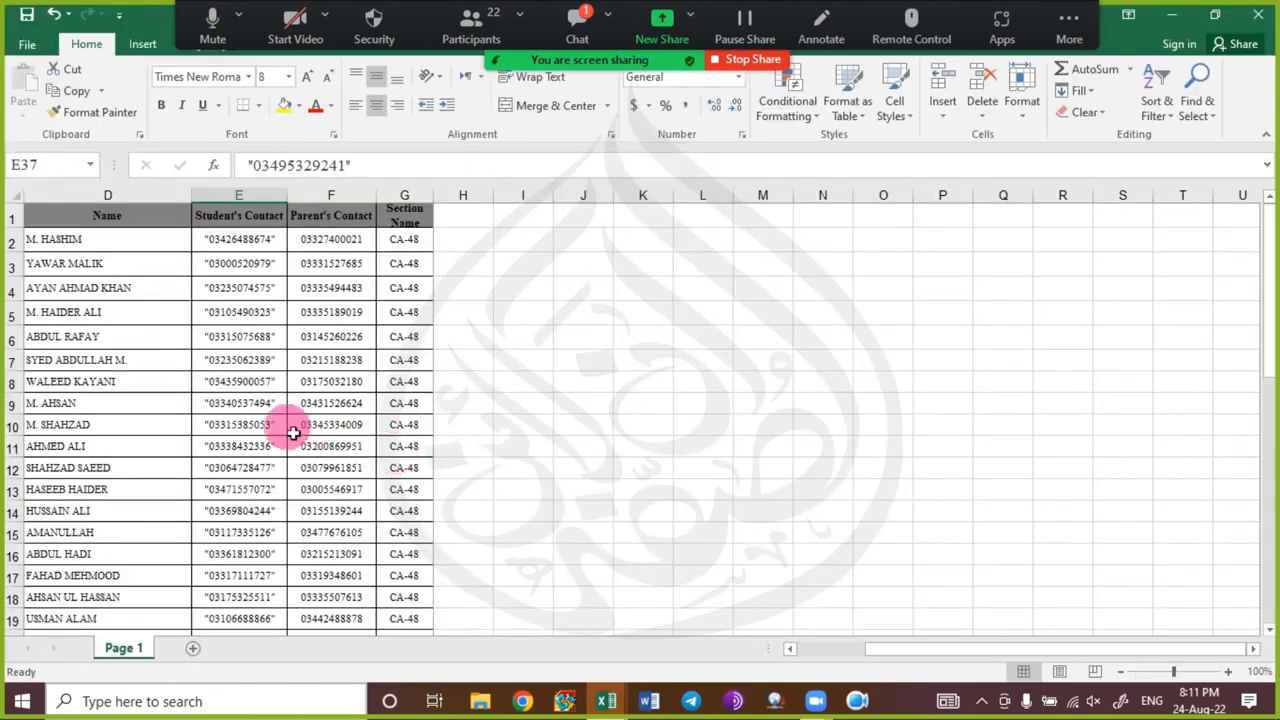
{"action": "scroll", "coordinate": [220, 425], "scroll_direction": "left", "scroll_amount": 3}
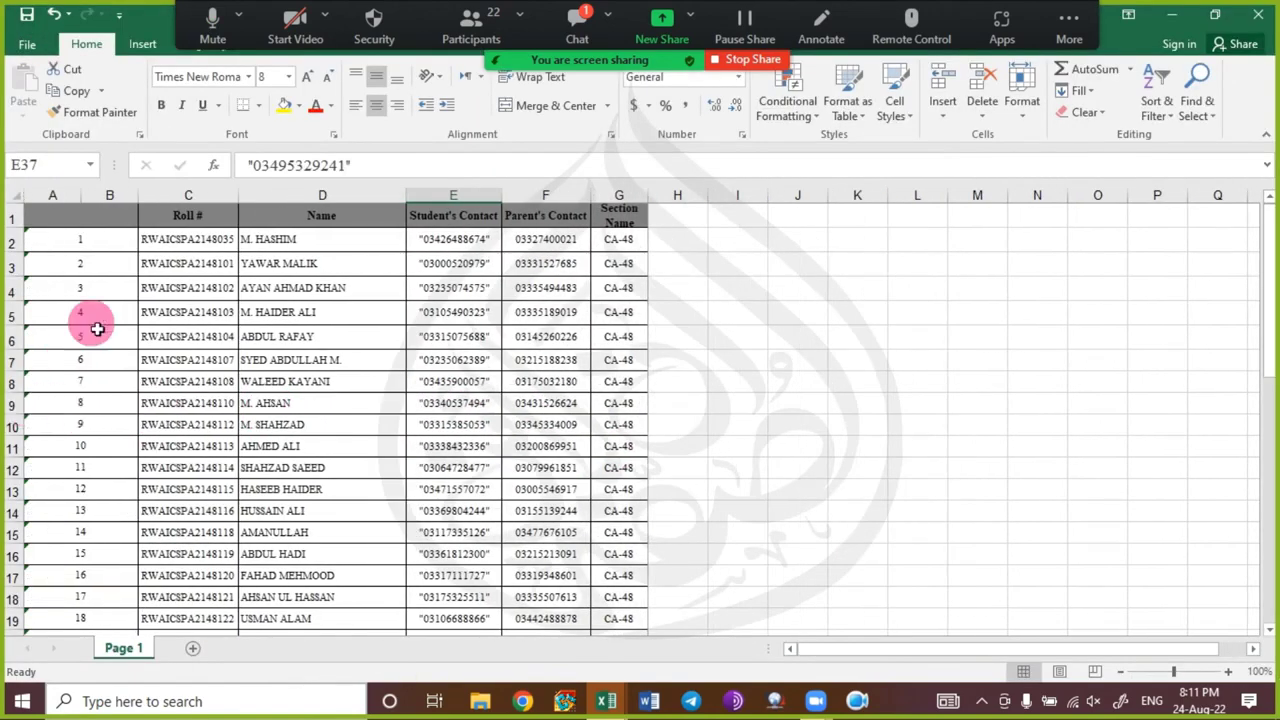
{"action": "left_click_drag", "start_coordinate": [138, 197], "coordinate": [142, 203]}
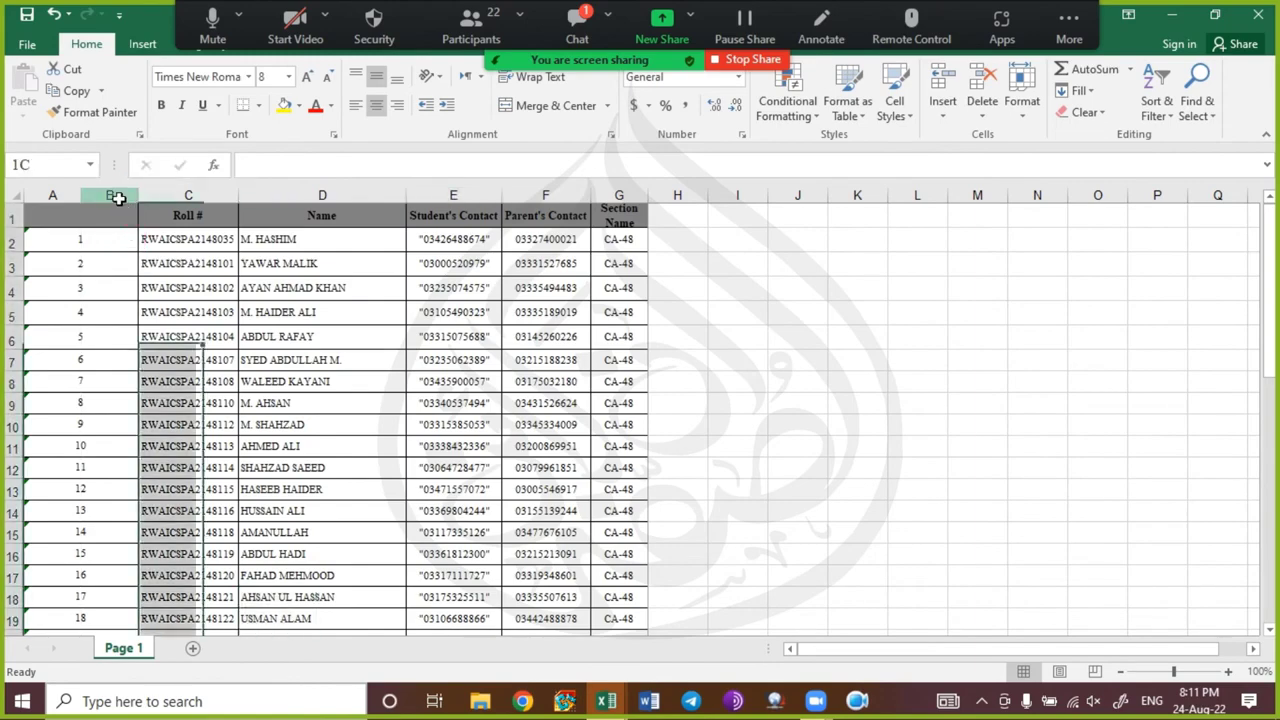
{"action": "left_click", "coordinate": [114, 194]}
{"action": "scroll", "coordinate": [114, 194], "scroll_direction": "down", "scroll_amount": 10}
{"action": "key", "text": "ctrl+minus"}
{"action": "scroll", "coordinate": [129, 406], "scroll_direction": "up", "scroll_amount": 10}
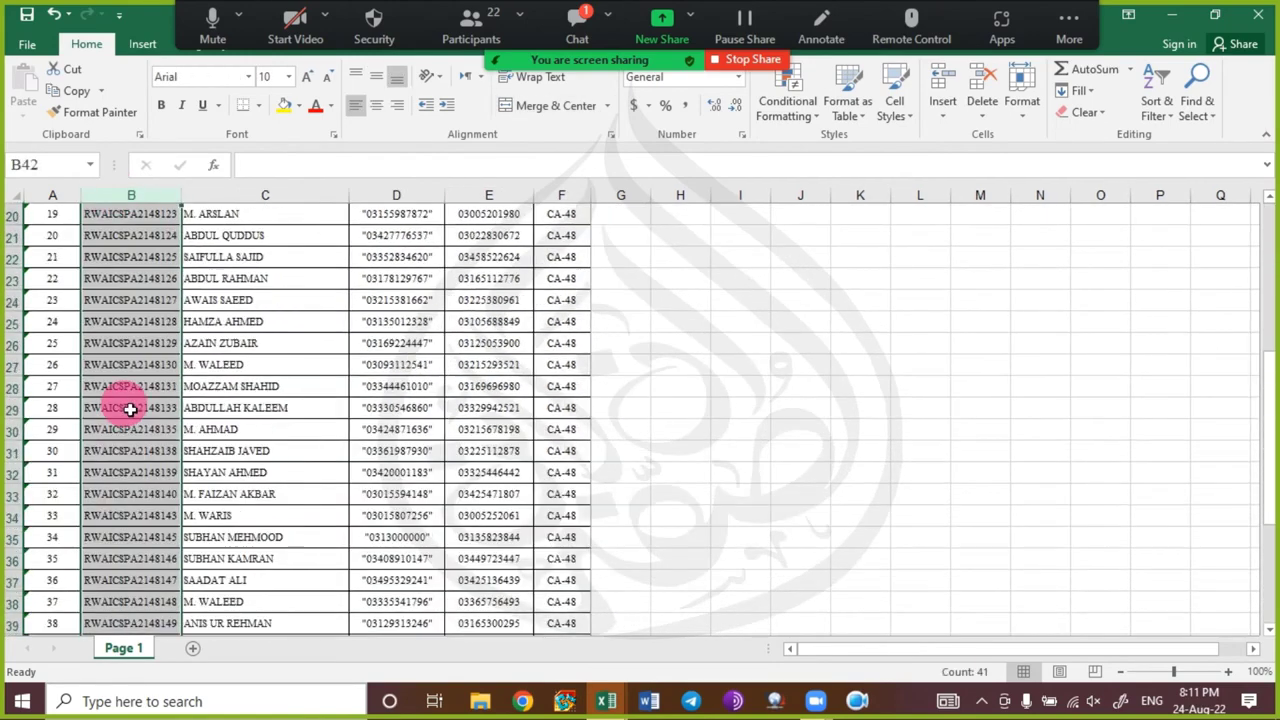
{"action": "left_click", "coordinate": [63, 195]}
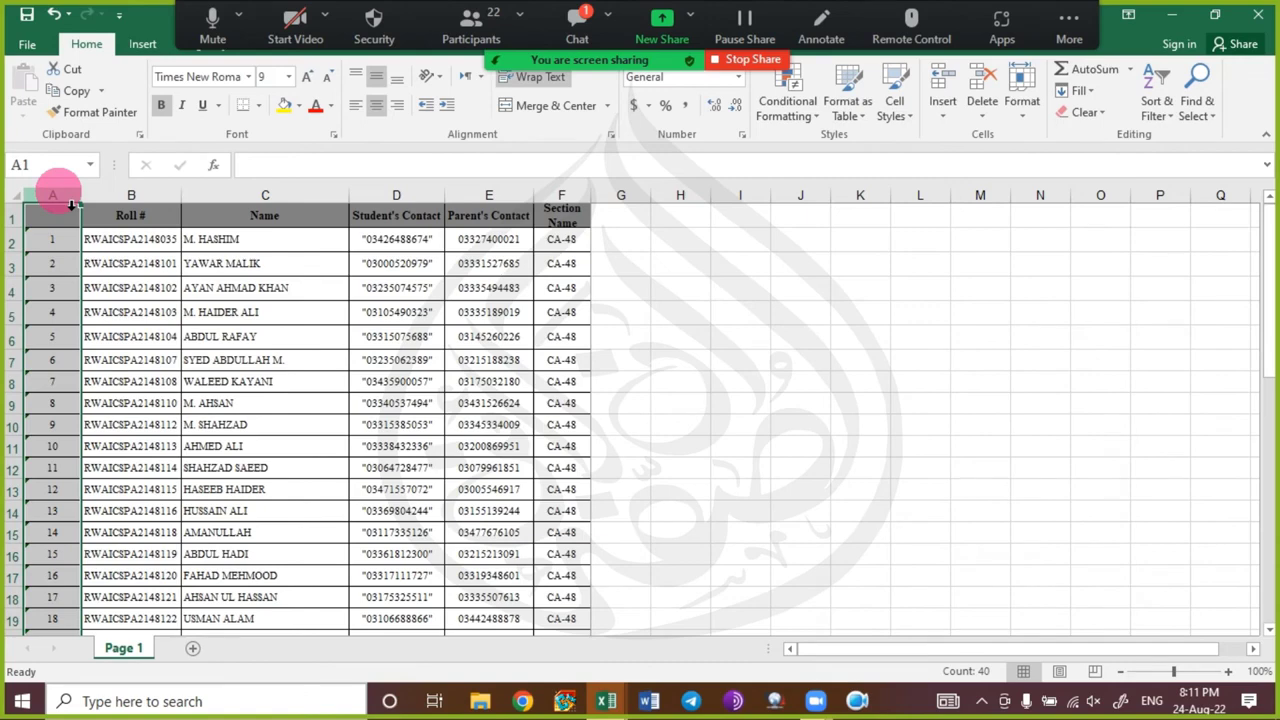
{"action": "key", "text": "ctrl+minus"}
{"action": "left_click_drag", "start_coordinate": [160, 336], "coordinate": [166, 446]}
{"action": "left_click", "coordinate": [158, 335]}
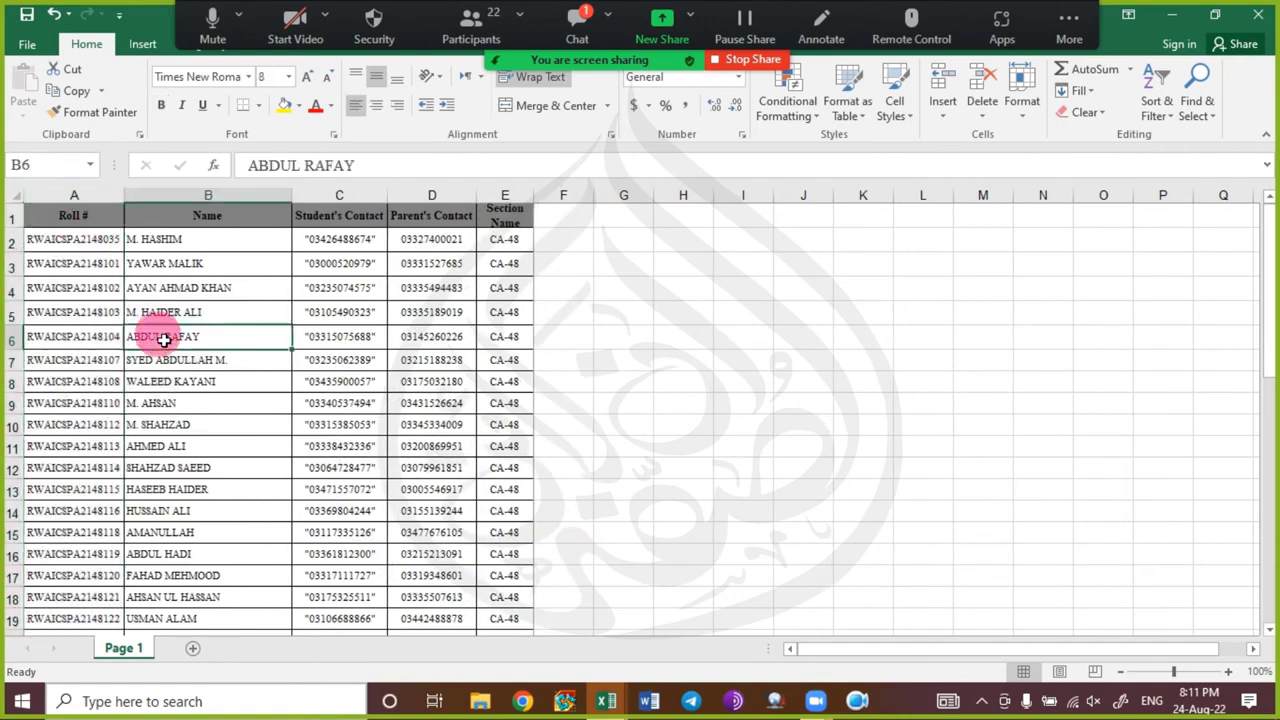
{"action": "key", "text": "ctrl+p"}
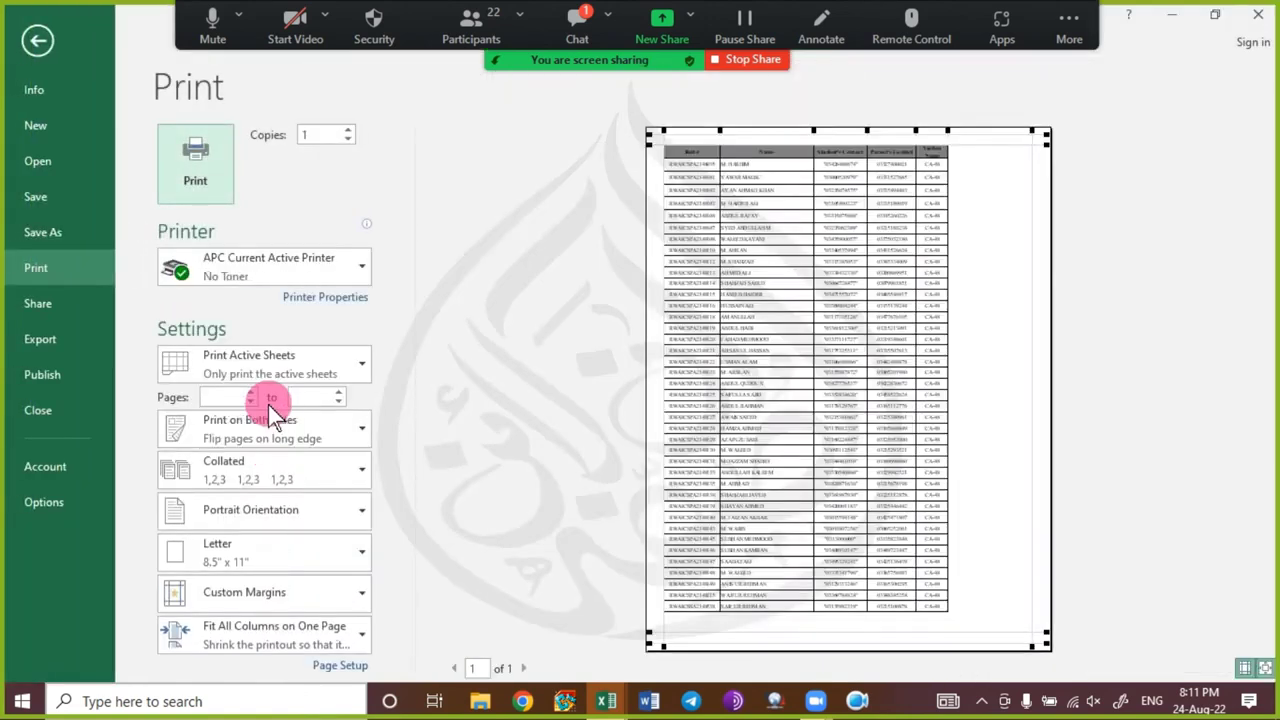
{"action": "left_click", "coordinate": [1263, 668]}
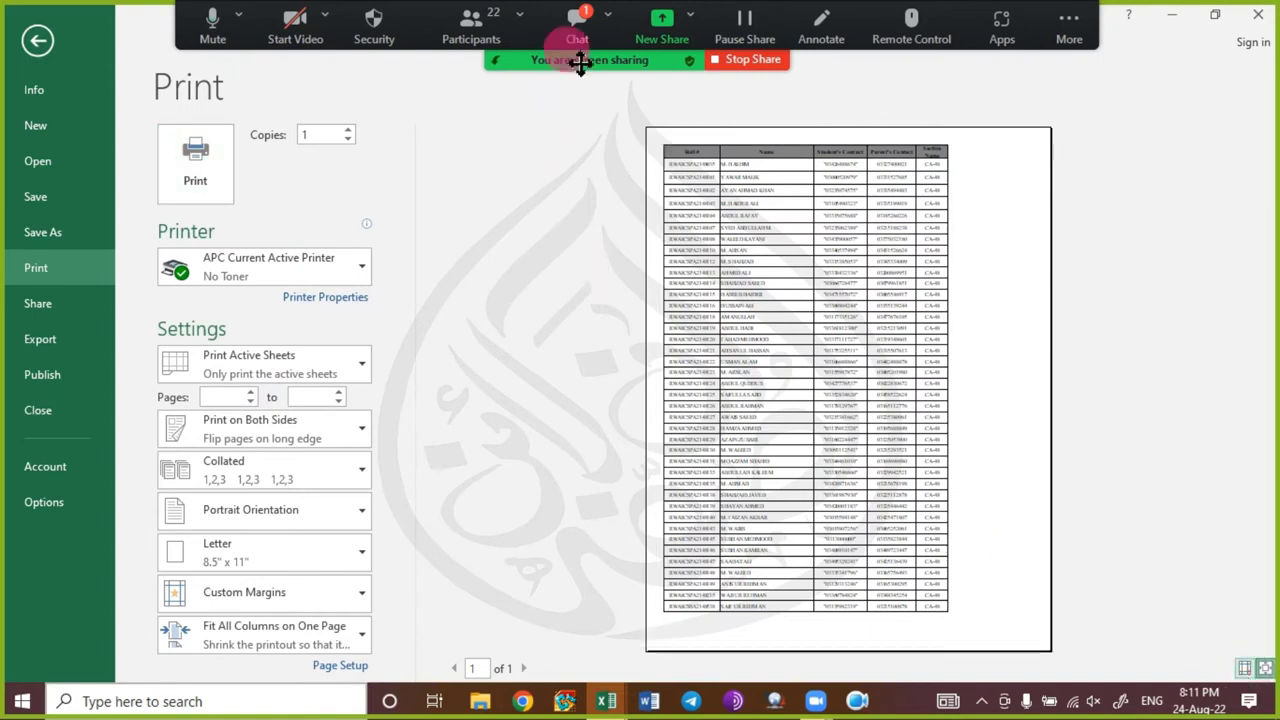
- Switch to the Zoom meeting chat, read the latest message and dismiss the chat window
{"action": "left_click", "coordinate": [575, 28]}
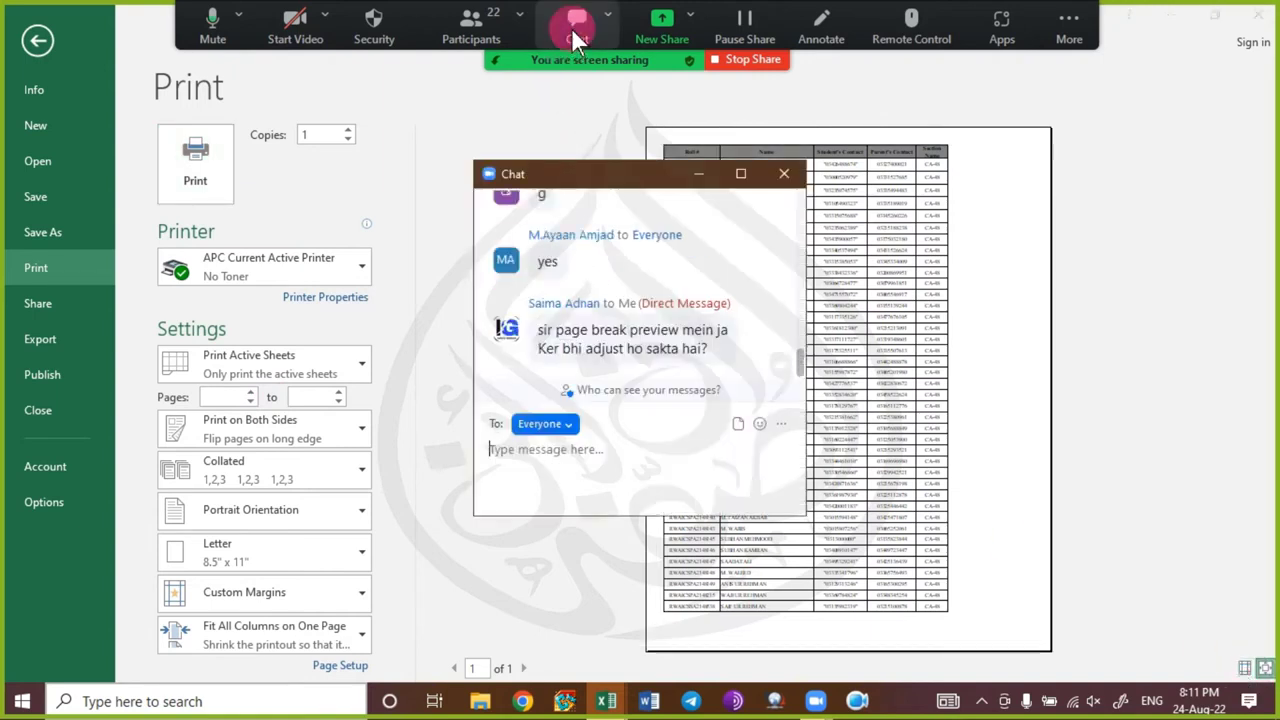
{"action": "left_click", "coordinate": [573, 30]}
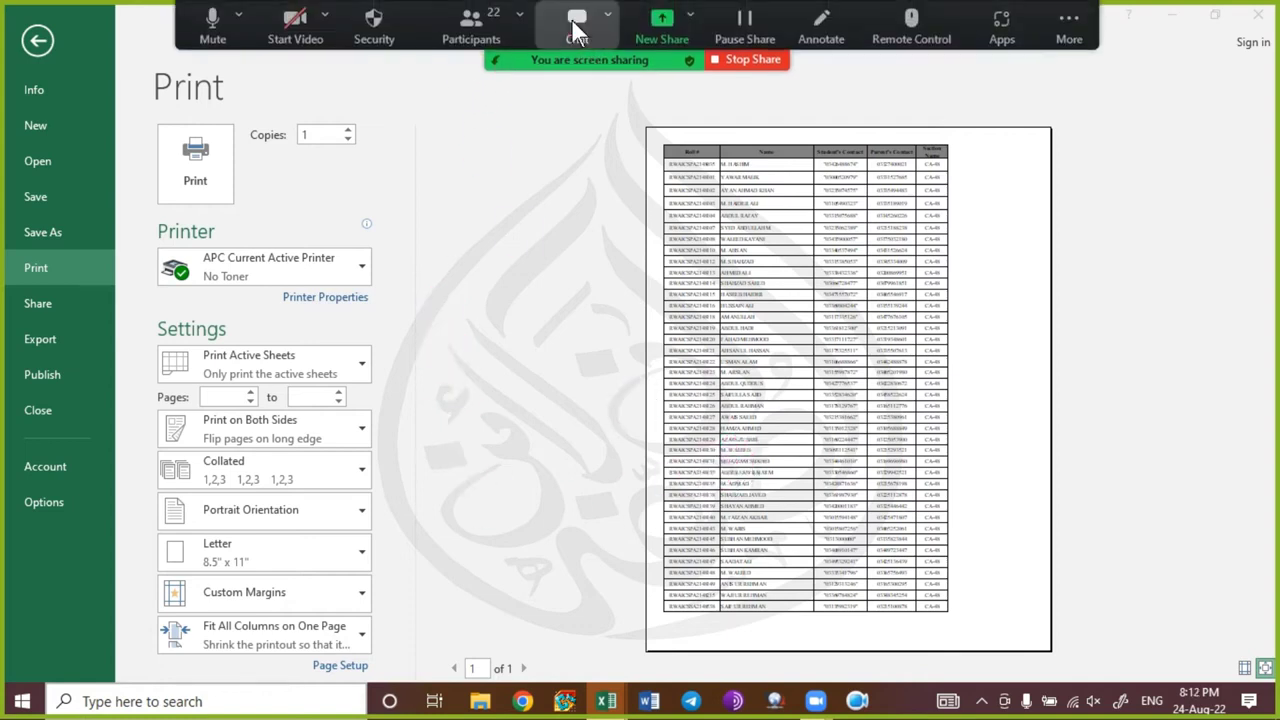
{"action": "left_click", "coordinate": [576, 26]}
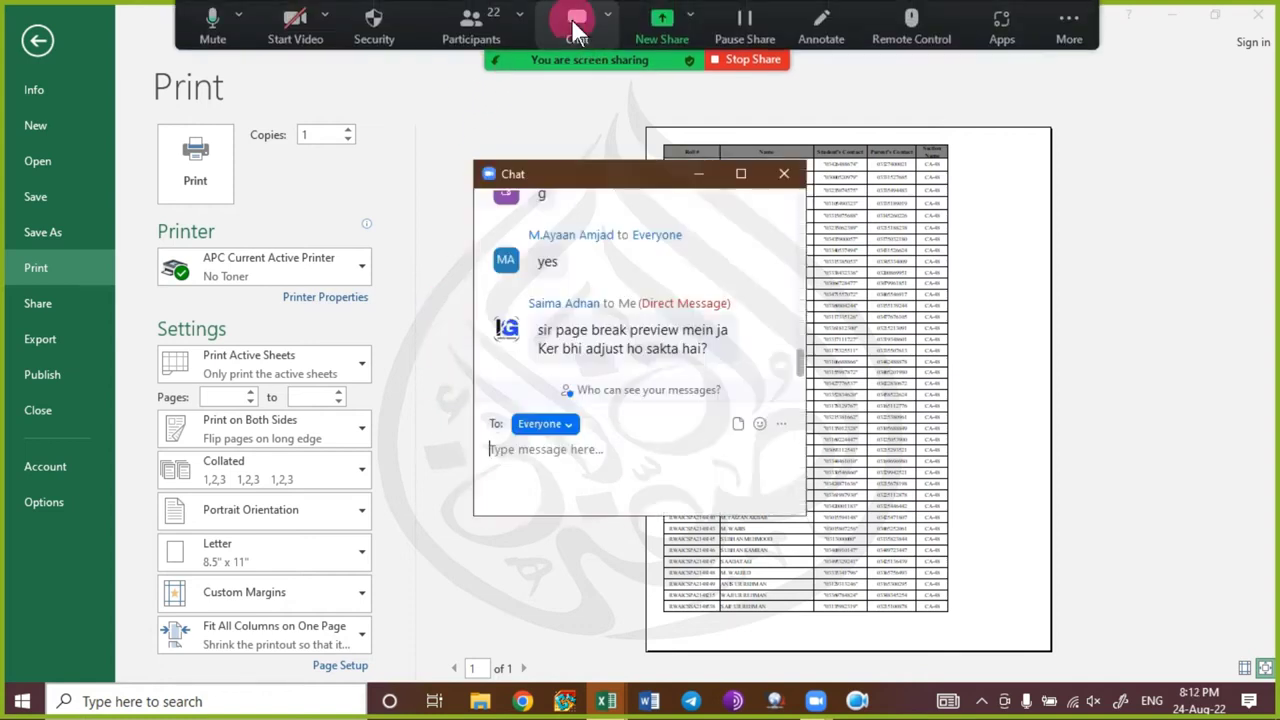
{"action": "left_click", "coordinate": [703, 180]}
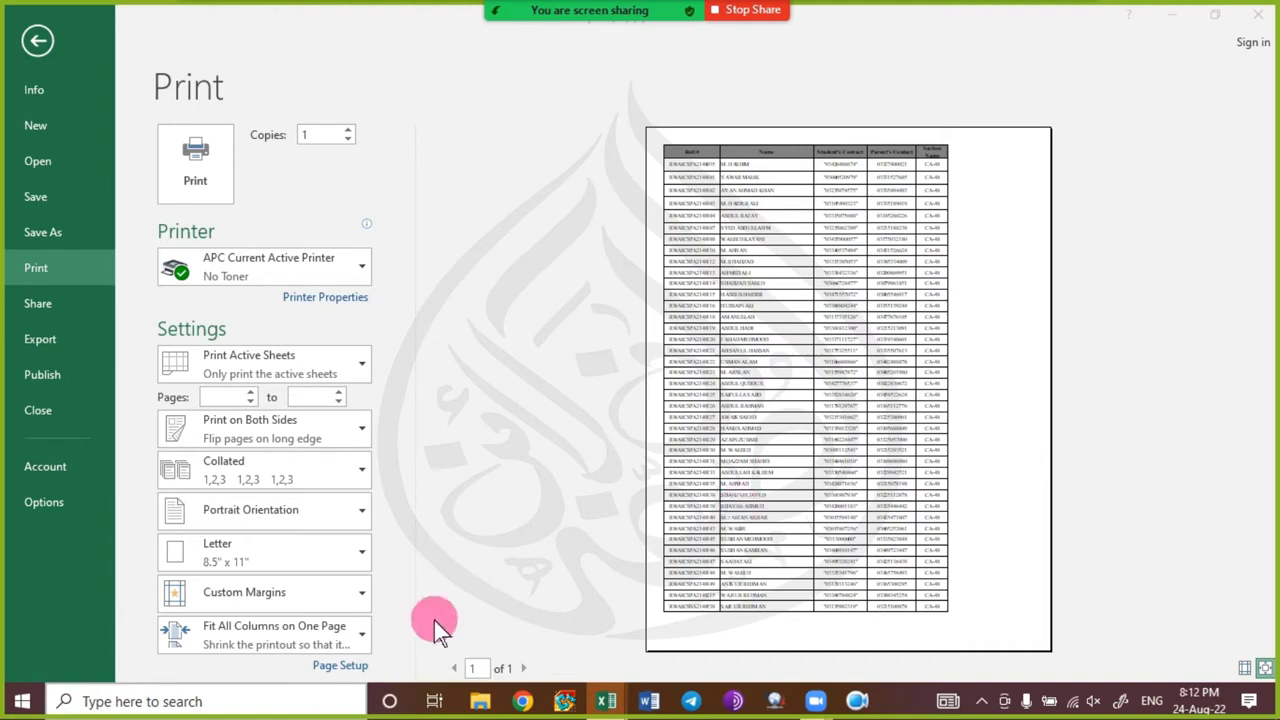
{"action": "left_click", "coordinate": [341, 666]}
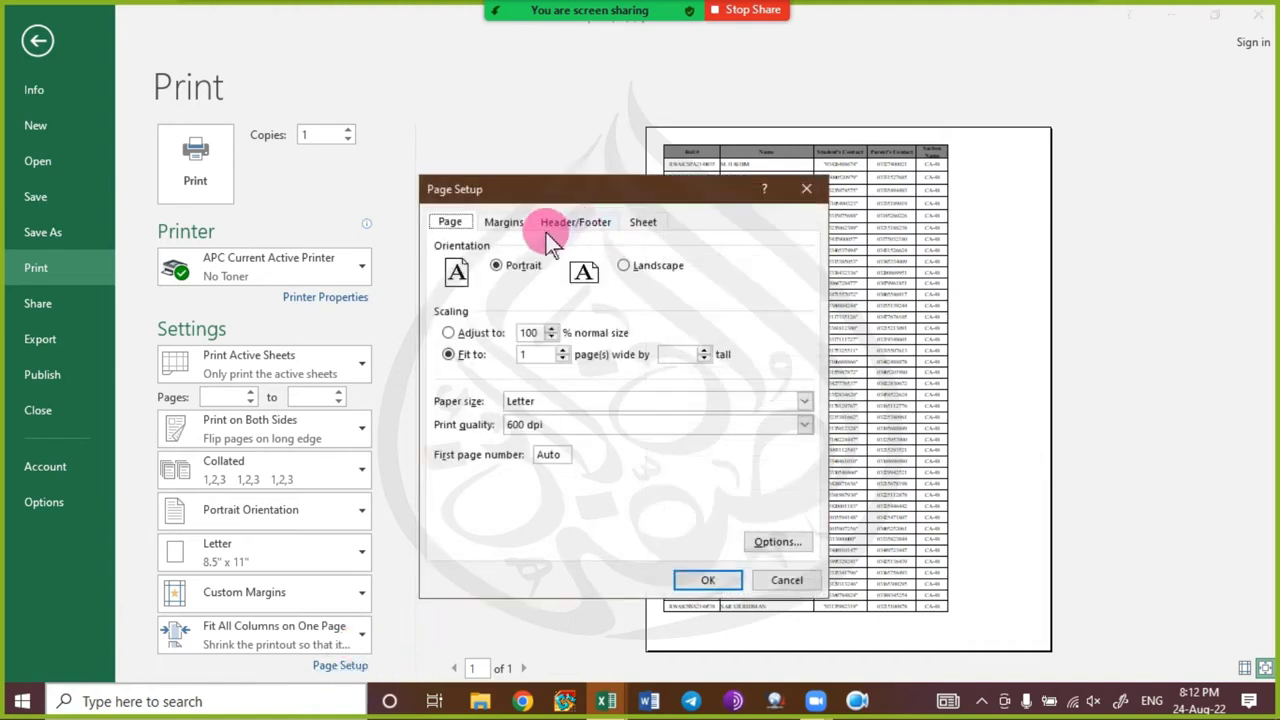
{"action": "left_click", "coordinate": [504, 223]}
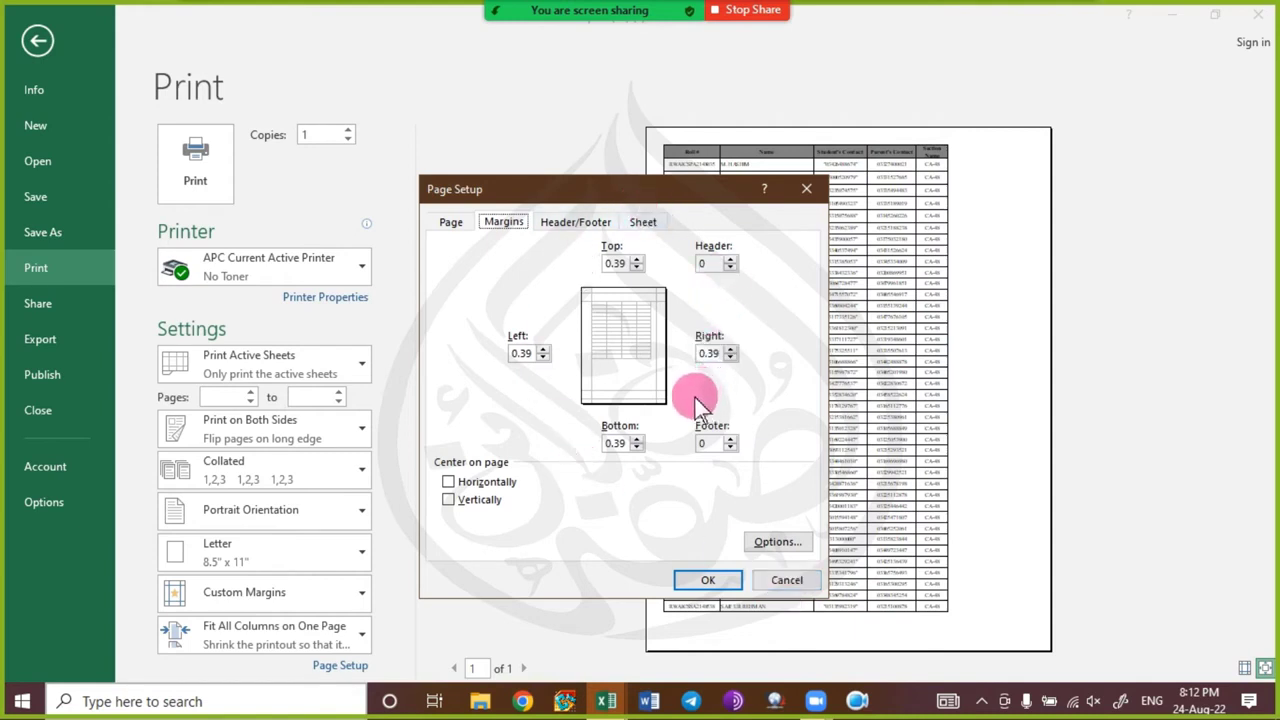
{"action": "left_click", "coordinate": [786, 580]}
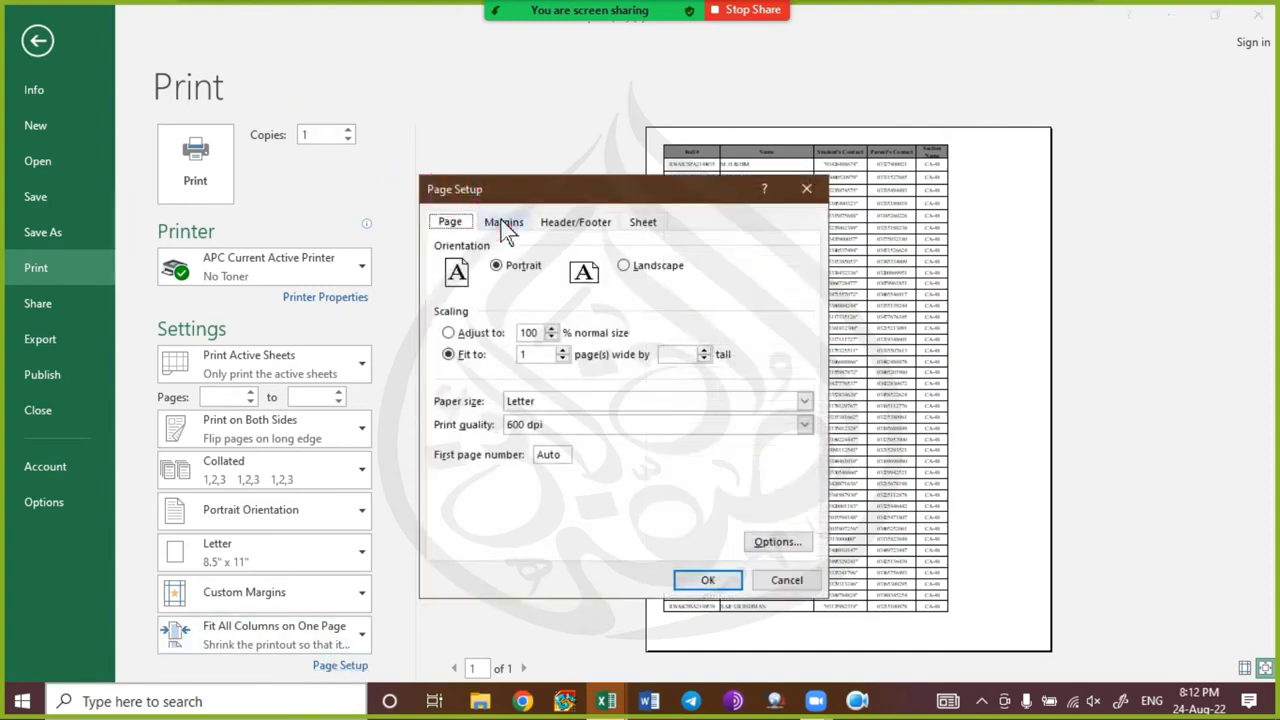
- Centre the report on the printed page both horizontally and vertically
{"action": "left_click", "coordinate": [504, 223]}
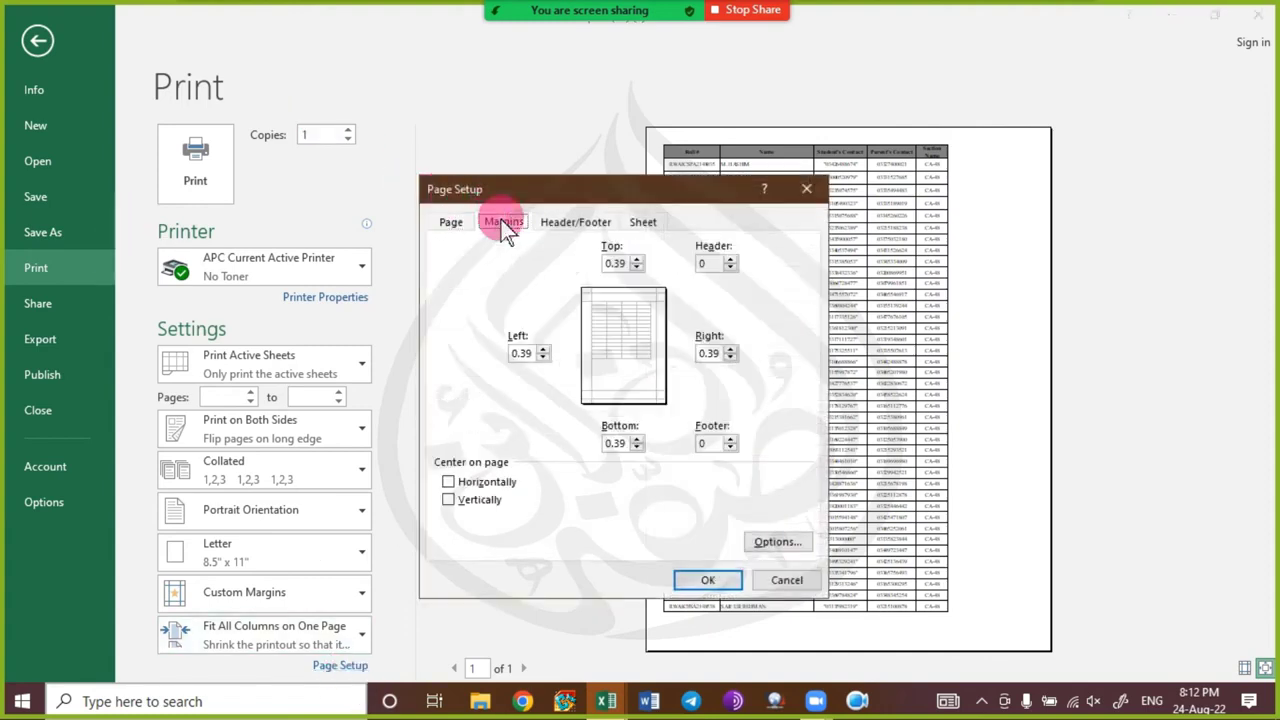
{"action": "left_click", "coordinate": [490, 484]}
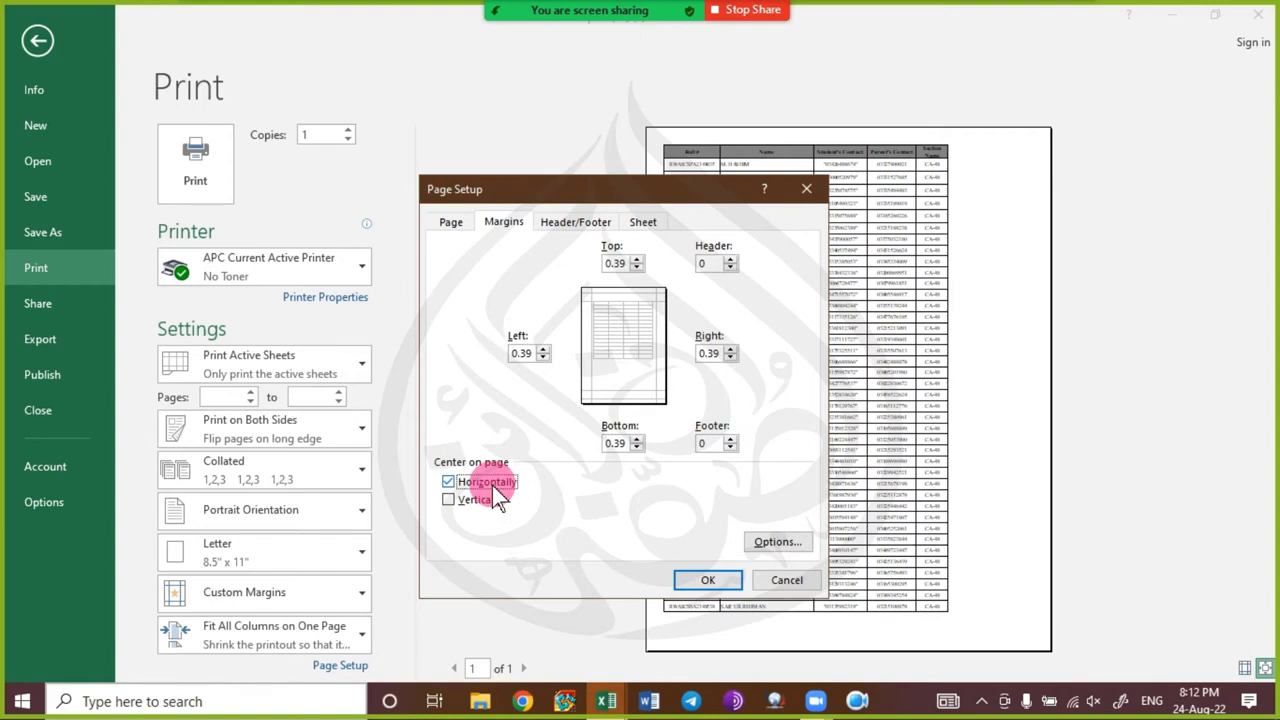
{"action": "left_click", "coordinate": [449, 480]}
{"action": "left_click", "coordinate": [452, 497]}
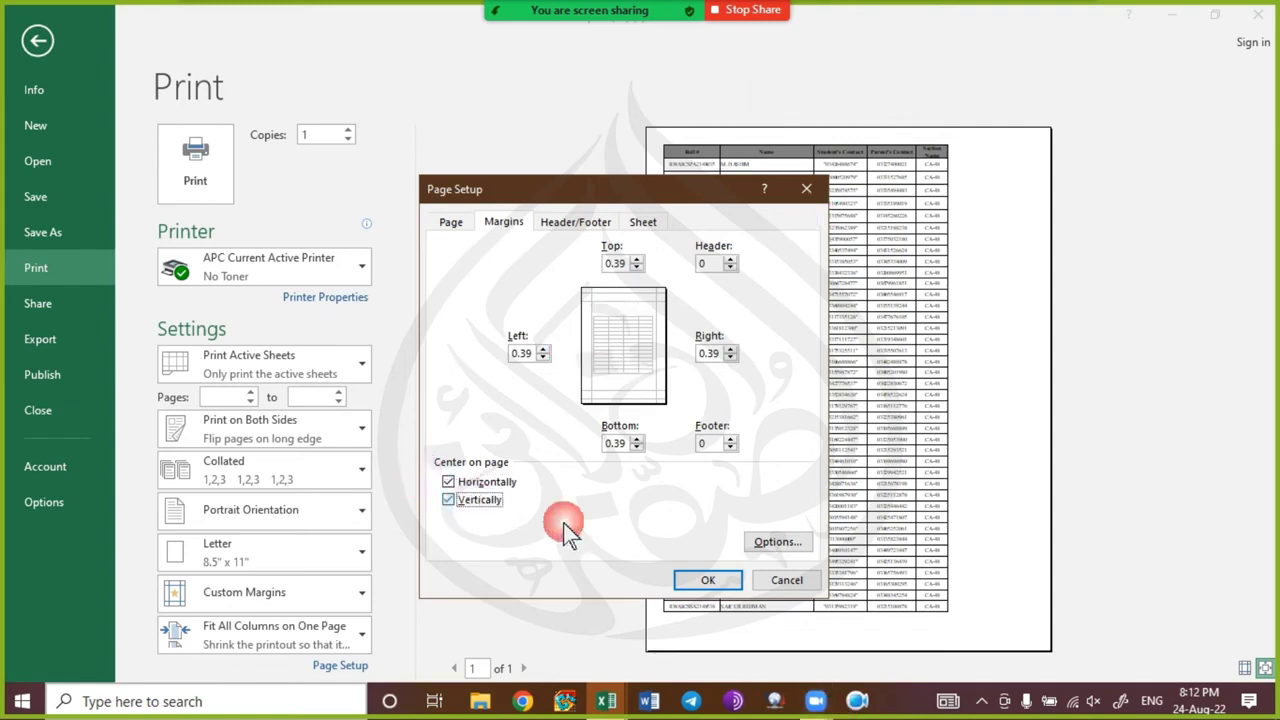
{"action": "left_click", "coordinate": [707, 580]}
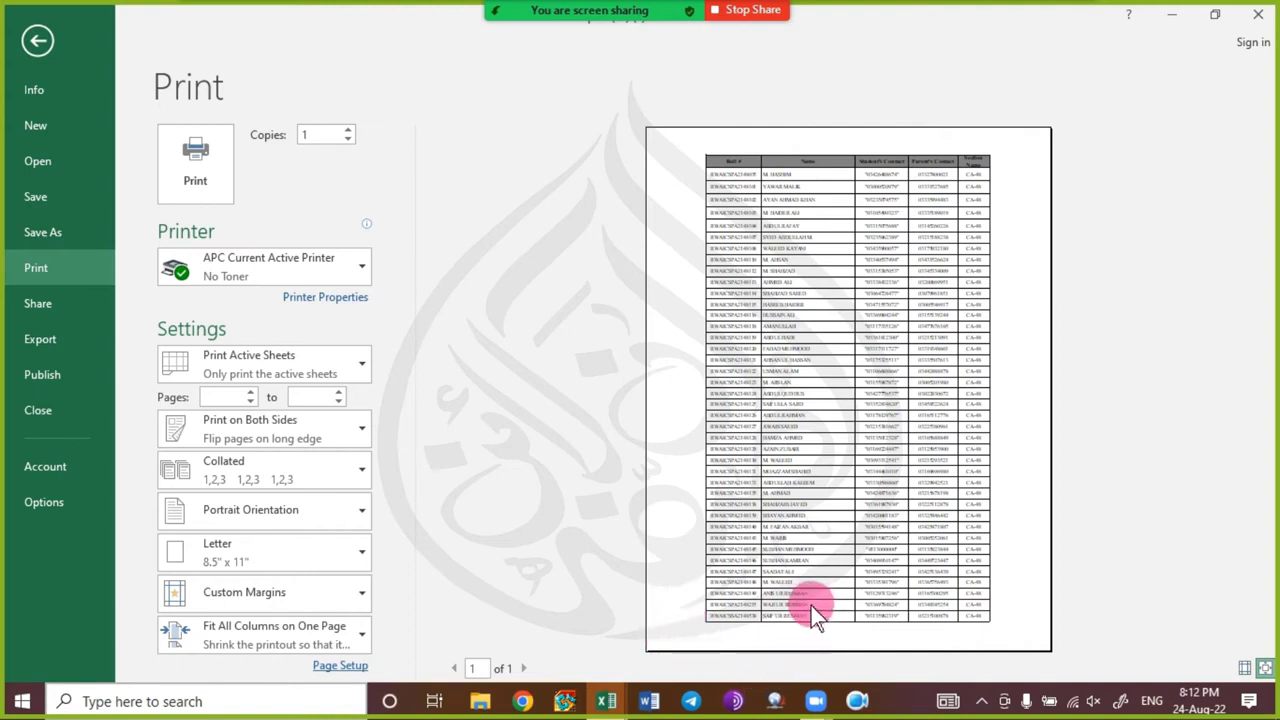
- Examine the report's margin, header/footer and sheet options in Page Setup and return to the worksheet
{"action": "left_click", "coordinate": [358, 670]}
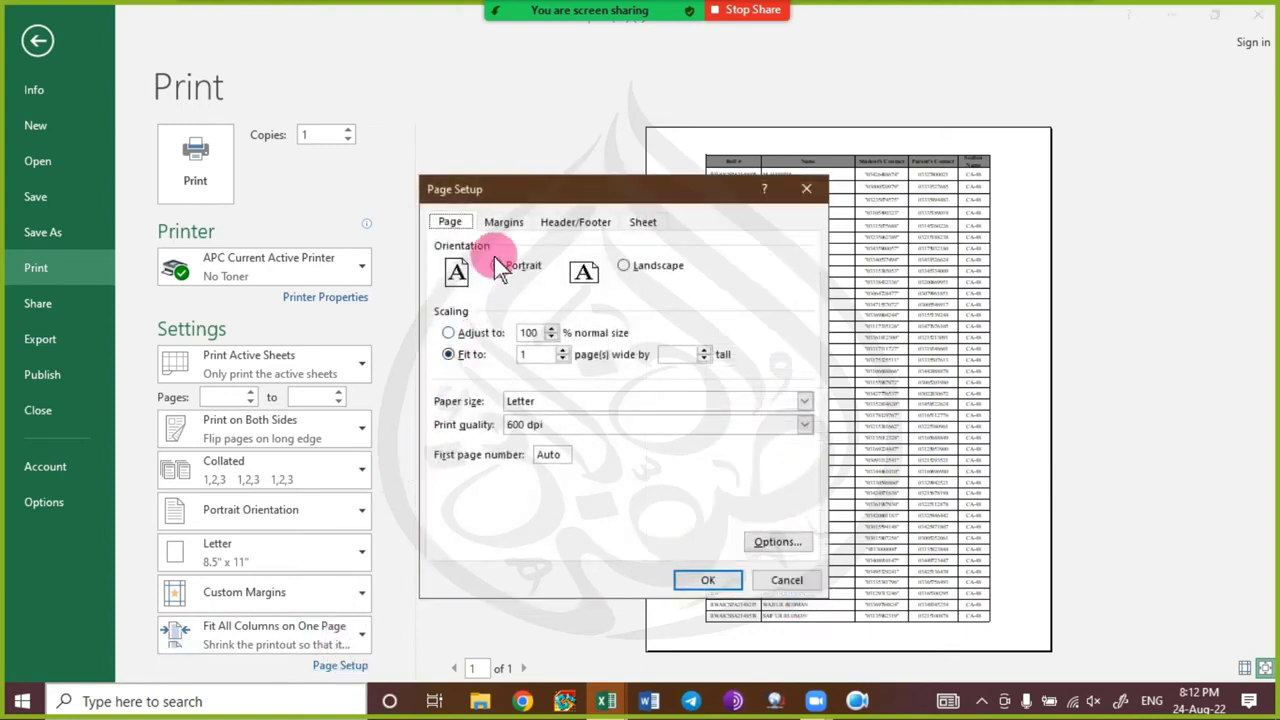
{"action": "left_click", "coordinate": [504, 223]}
{"action": "key", "text": "ctrl+Tab"}
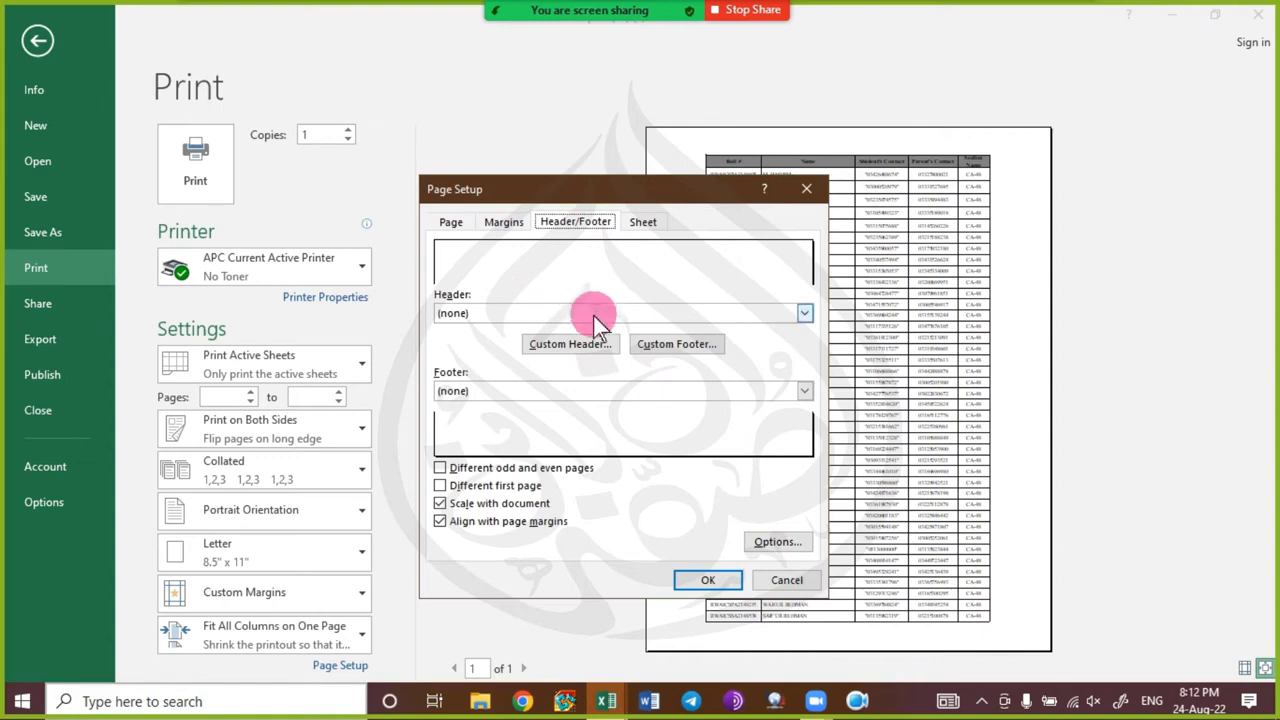
{"action": "key", "text": "ctrl+Tab"}
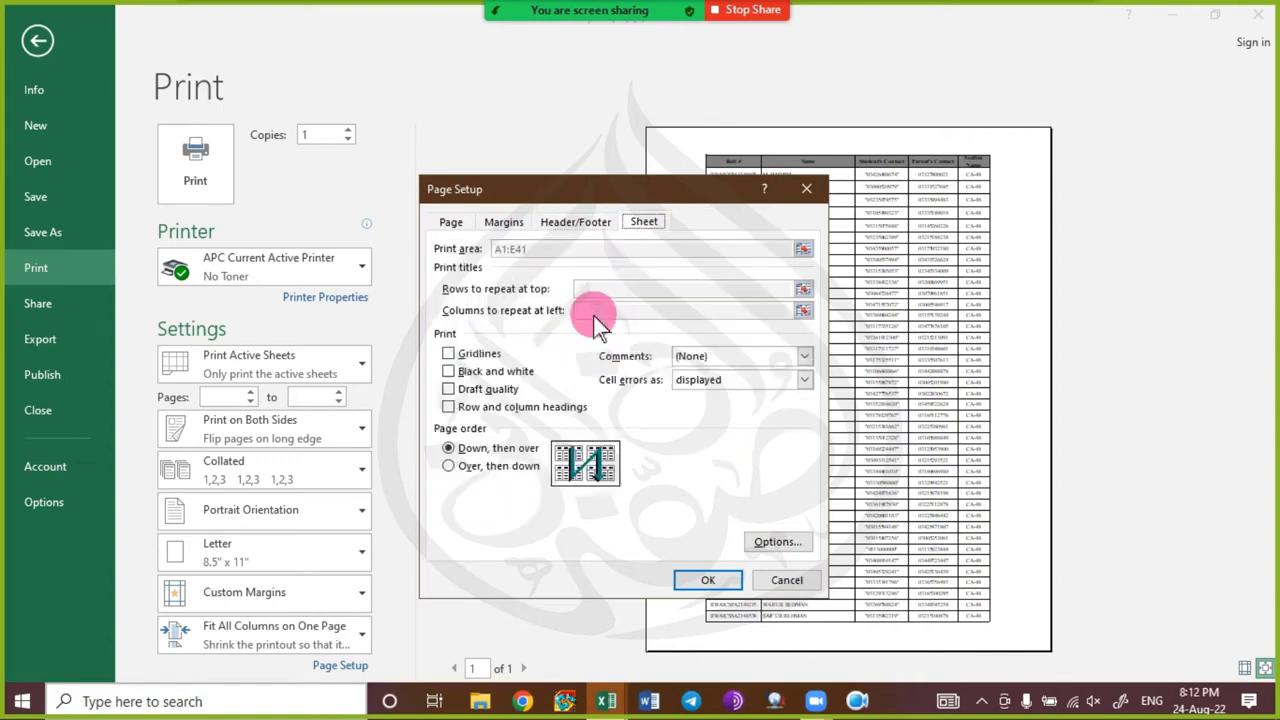
{"action": "key", "text": "Escape"}
{"action": "key", "text": "Escape"}
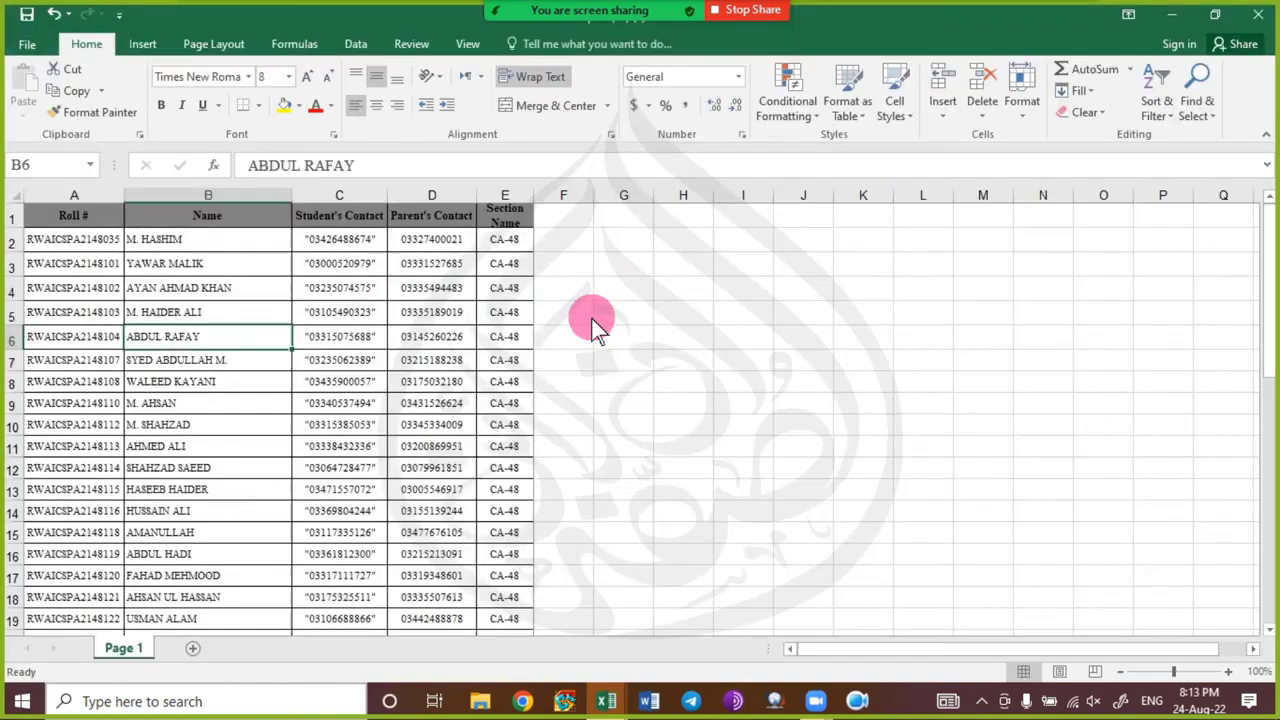
- Close the student report workbook without saving its changes
{"action": "key", "text": "ctrl+w"}
{"action": "key", "text": "Tab"}
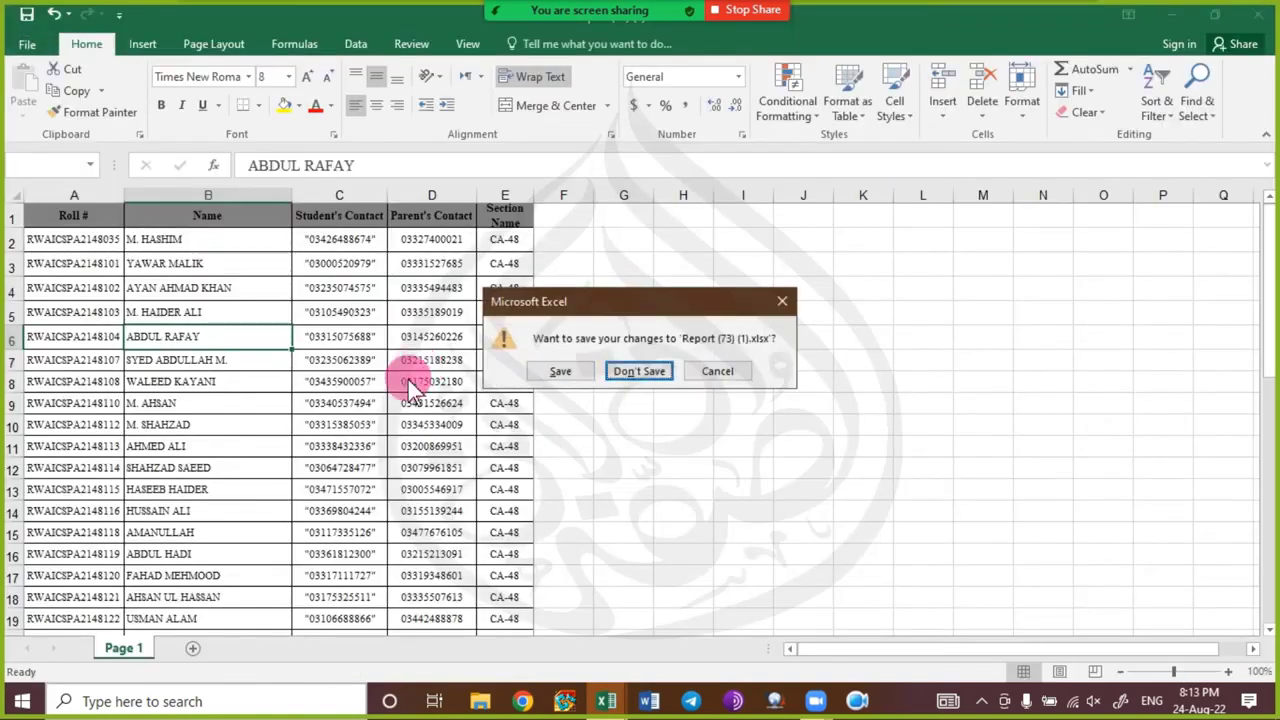
{"action": "key", "text": "Return"}
- Preview the Jinnah Academy marks sheet for printing, check its second page for column headings and return to the worksheet
{"action": "key", "text": "ctrl+p"}
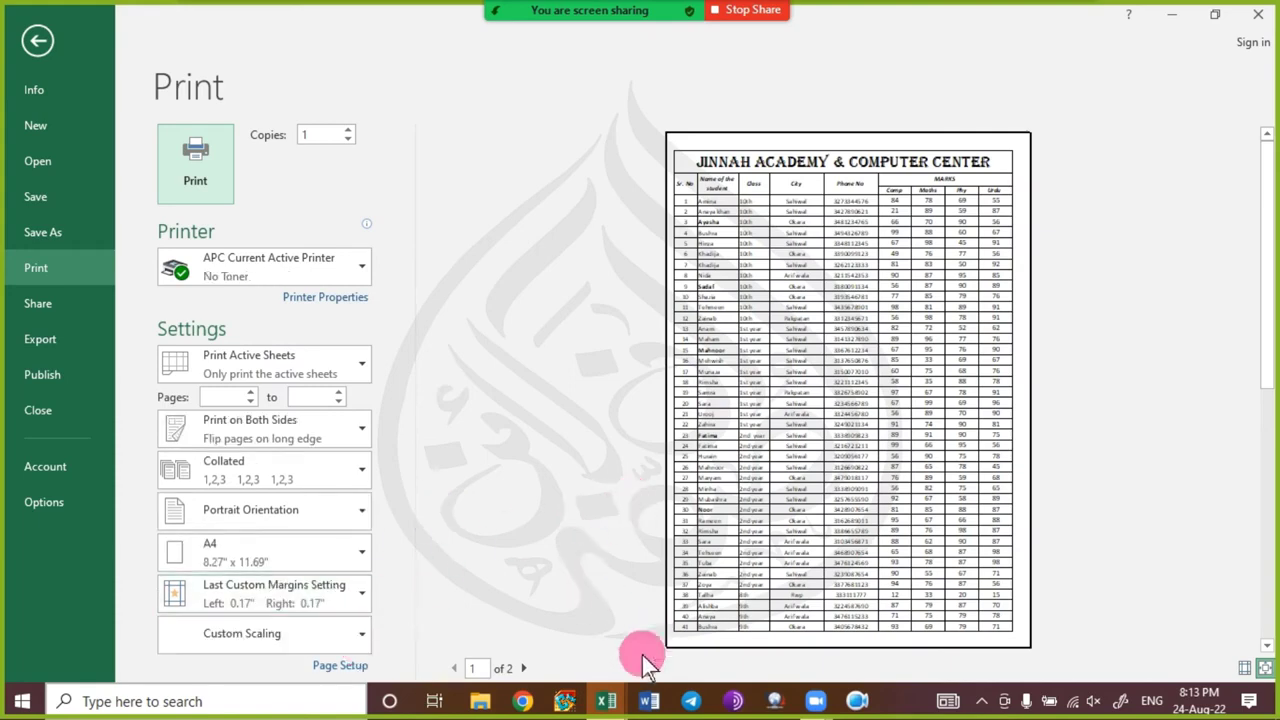
{"action": "left_click", "coordinate": [523, 668]}
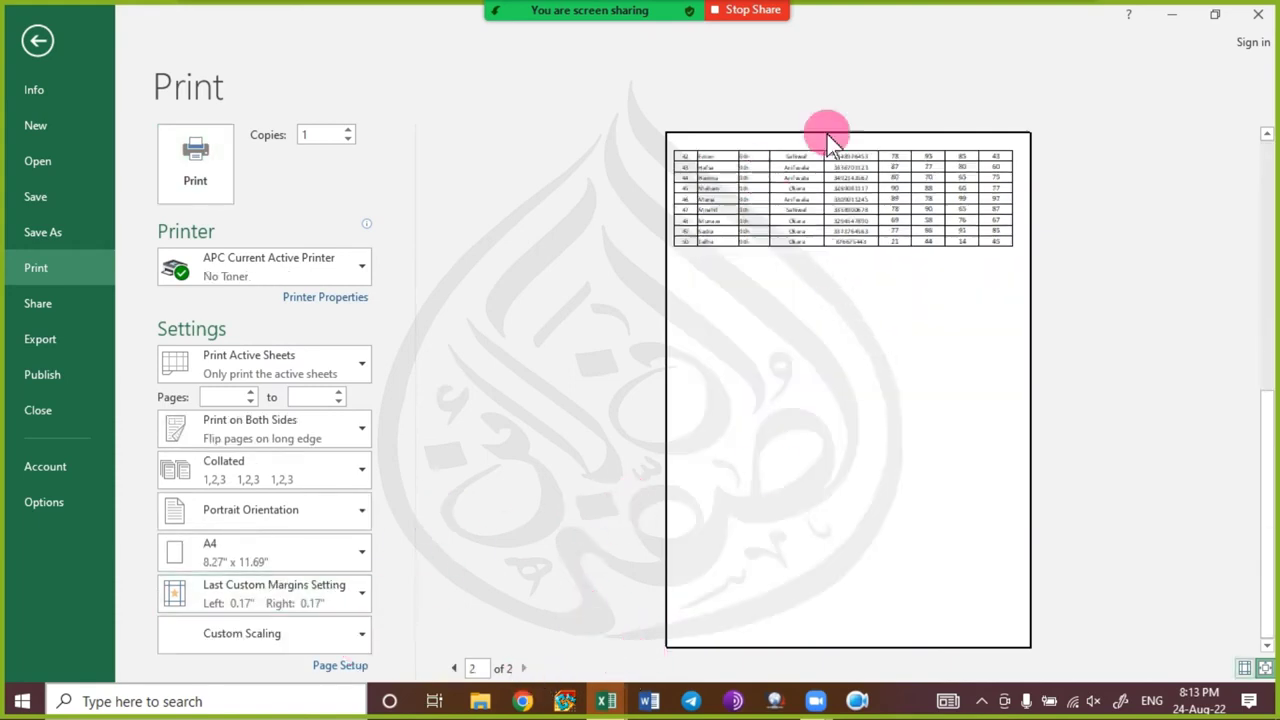
{"action": "key", "text": "Escape"}
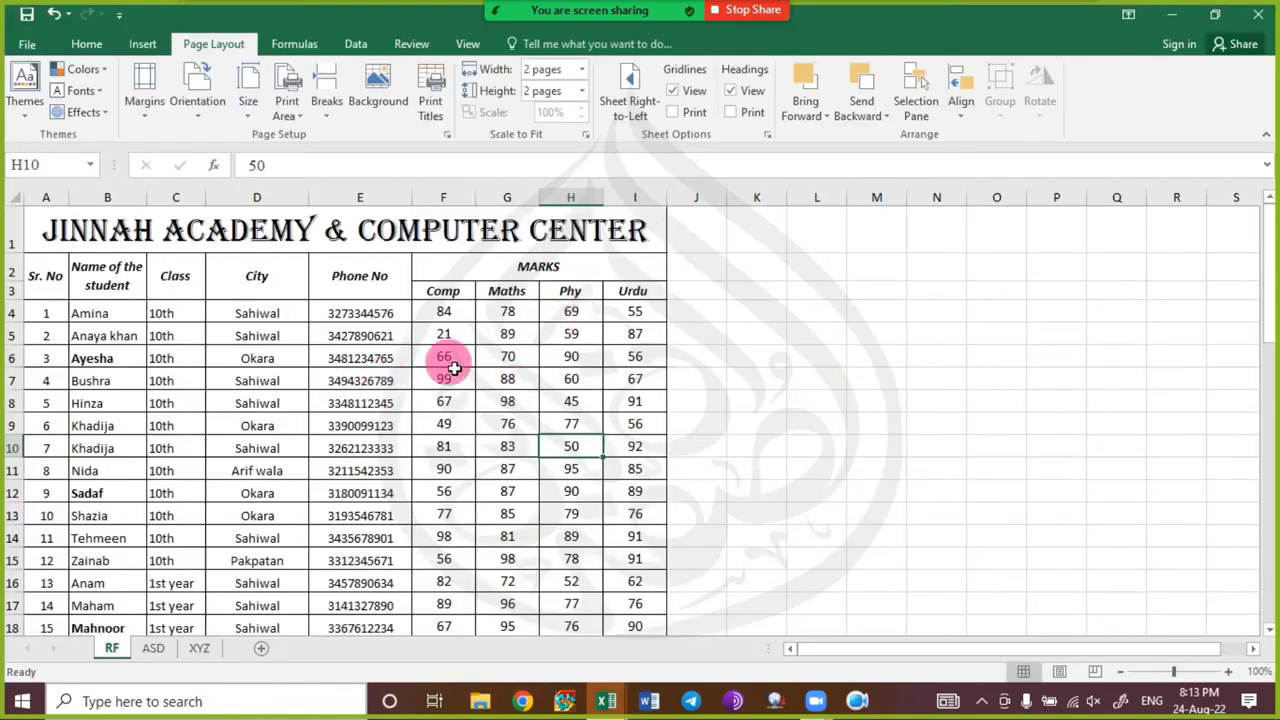
- Highlight the title and heading rows 1 to 3 of the marks sheet to point them out
{"action": "left_click", "coordinate": [345, 380]}
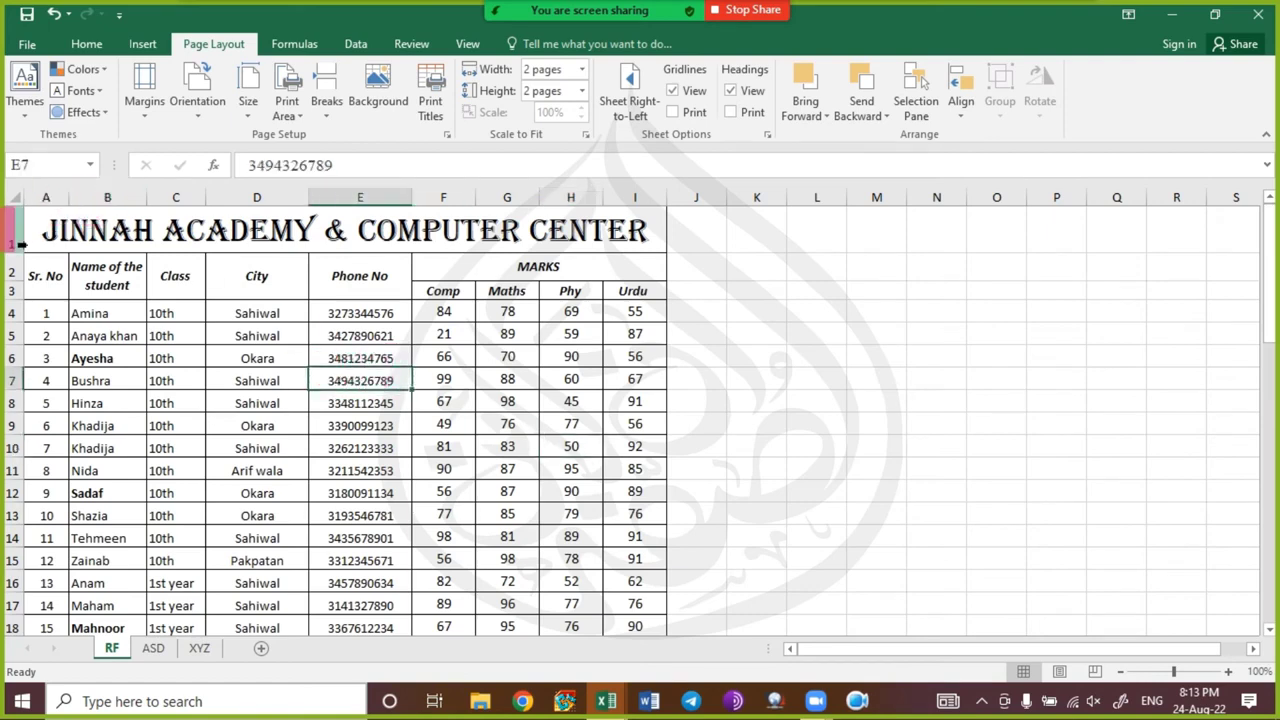
{"action": "left_click_drag", "start_coordinate": [18, 243], "coordinate": [12, 293]}
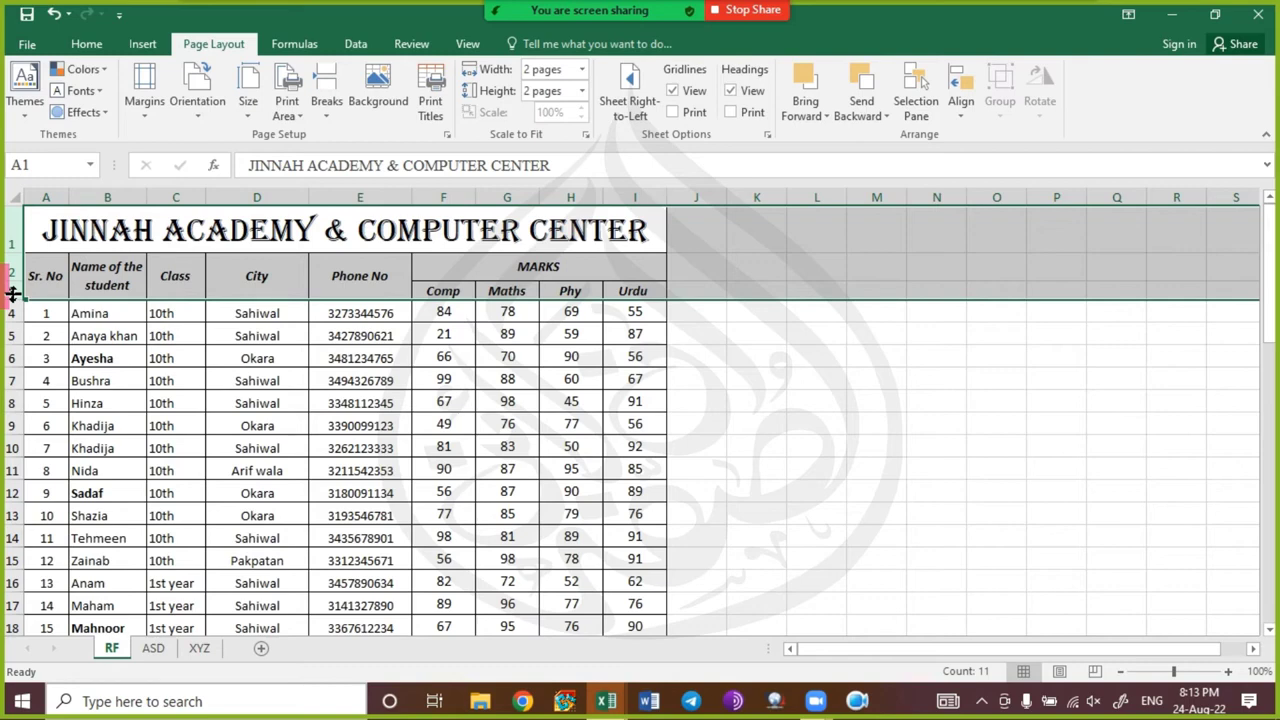
{"action": "left_click", "coordinate": [157, 355]}
{"action": "left_click_drag", "start_coordinate": [12, 245], "coordinate": [9, 288]}
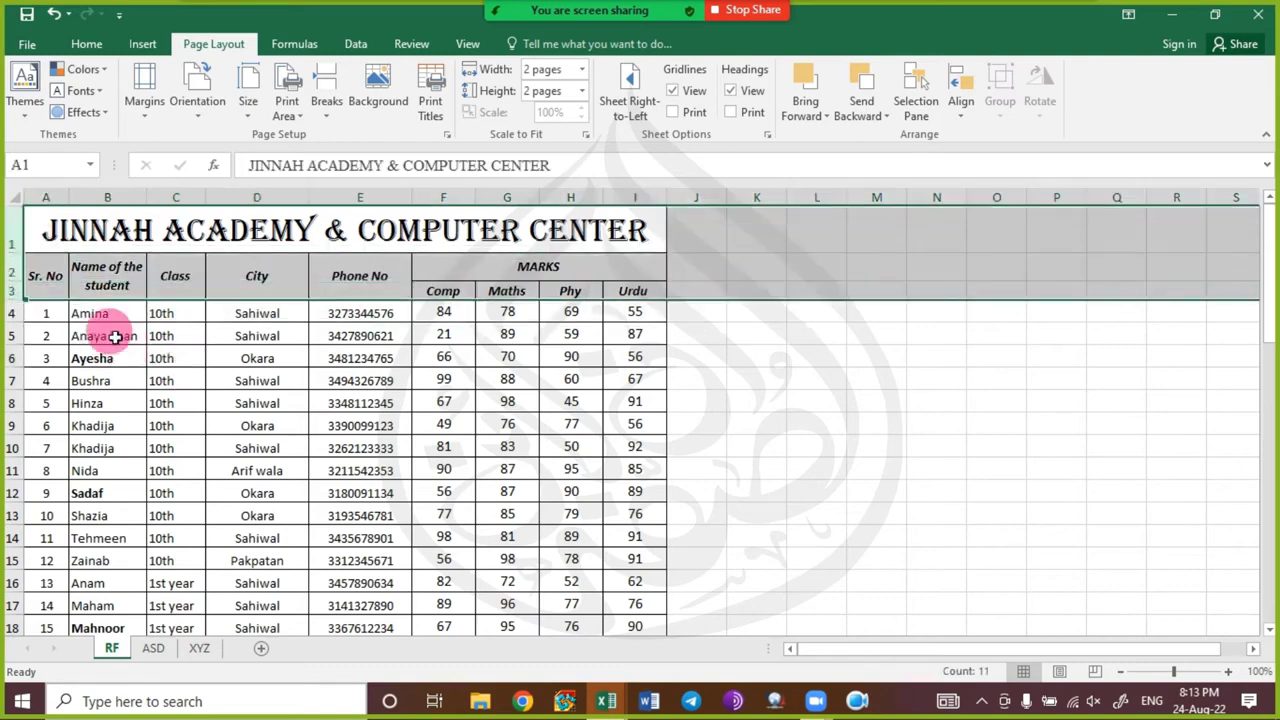
{"action": "left_click", "coordinate": [232, 312]}
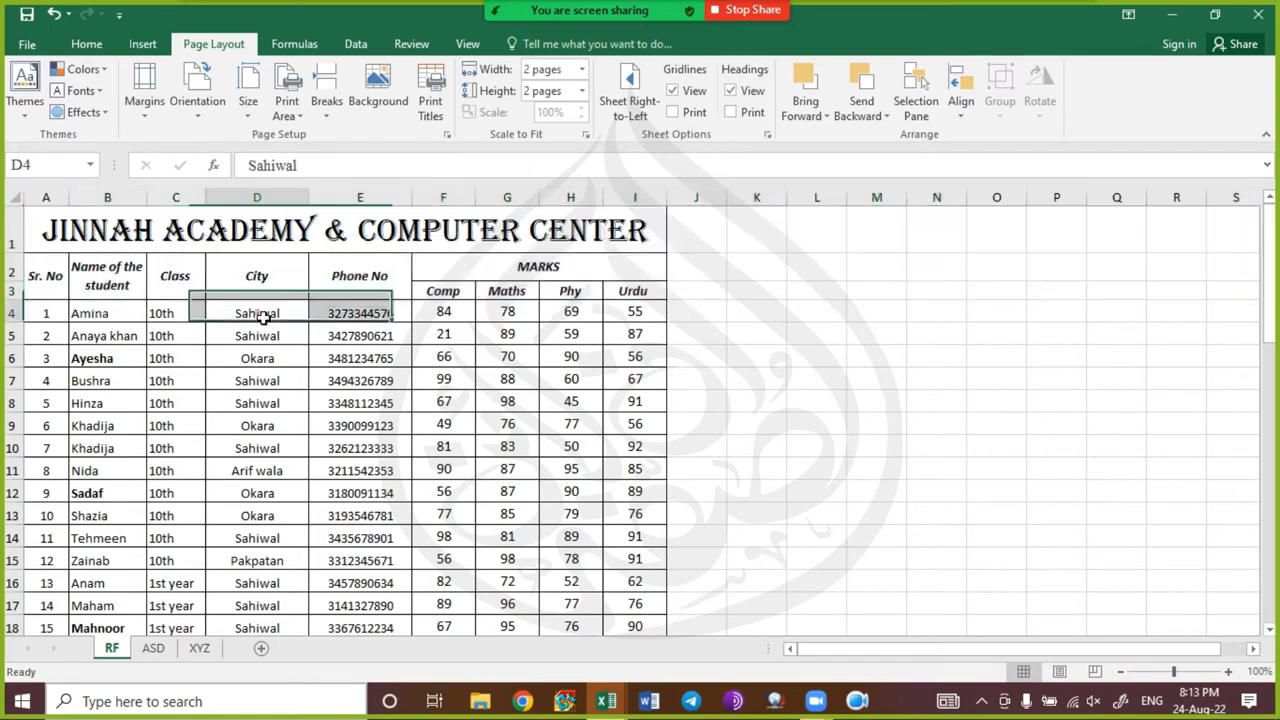
- Set rows $1:$3 of the marks sheet as the rows to repeat at top in Page Setup and apply it
{"action": "left_click", "coordinate": [451, 137]}
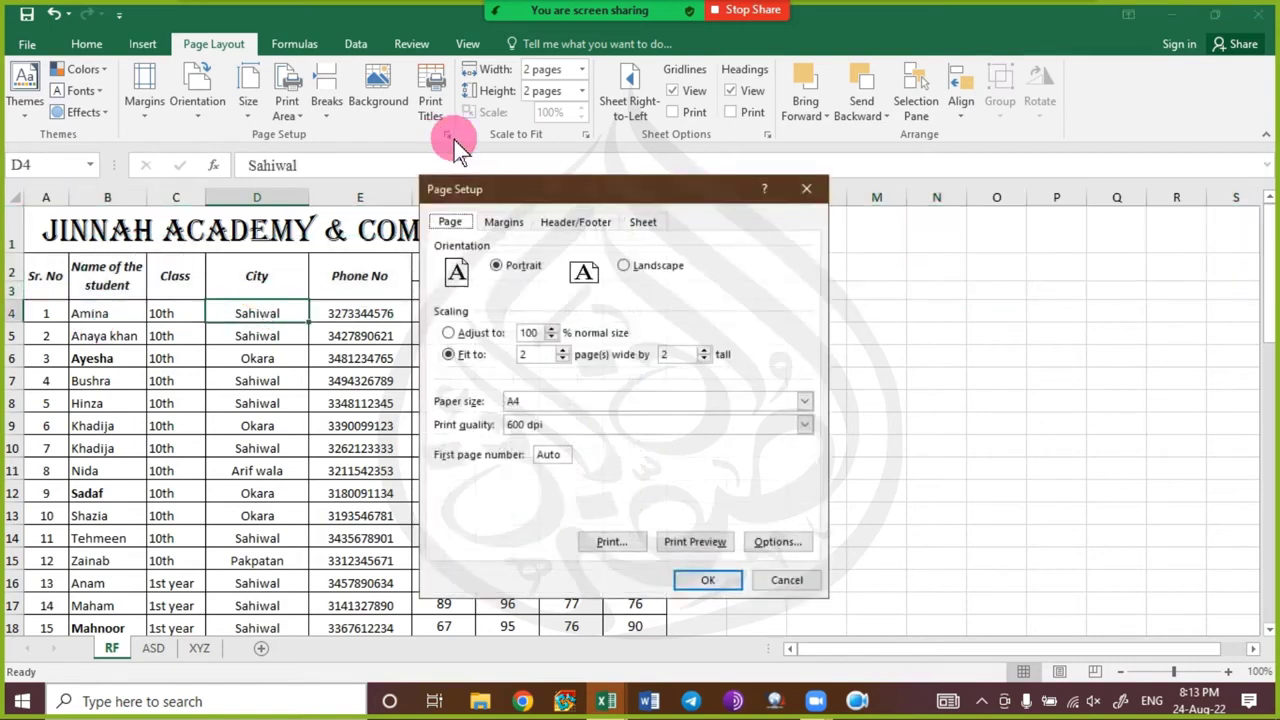
{"action": "left_click_drag", "start_coordinate": [466, 188], "coordinate": [485, 168]}
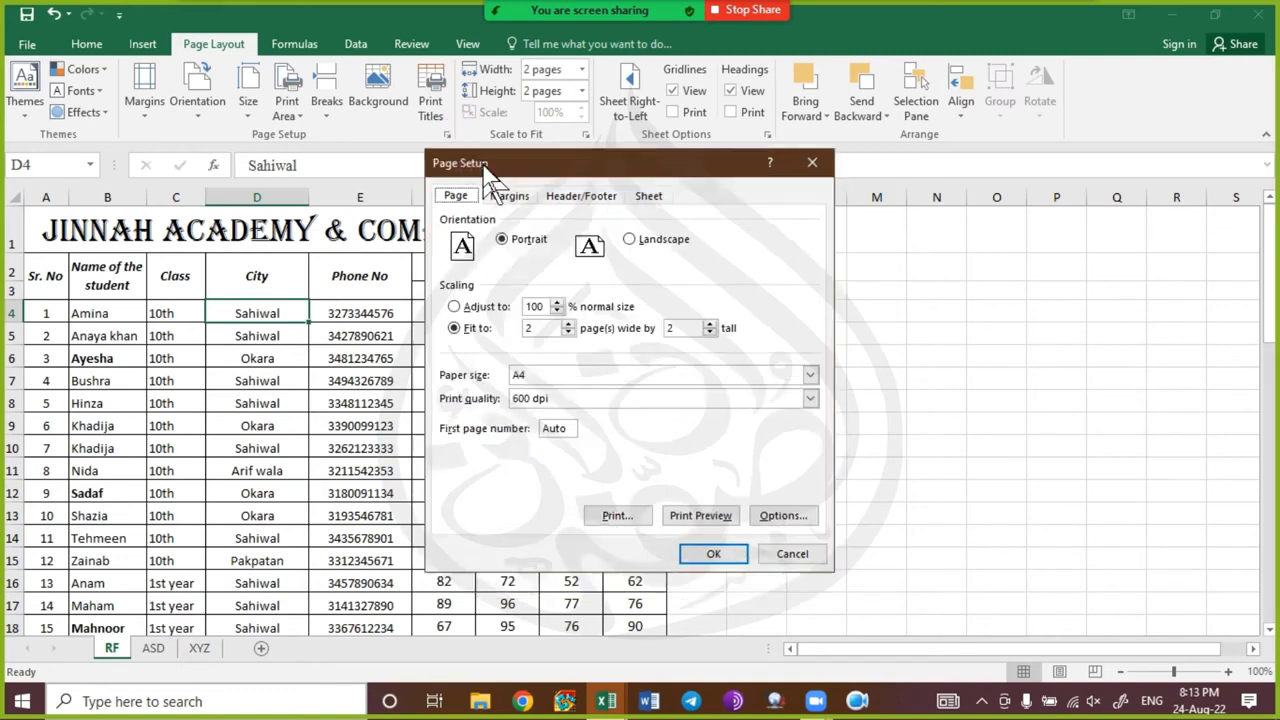
{"action": "left_click", "coordinate": [660, 198]}
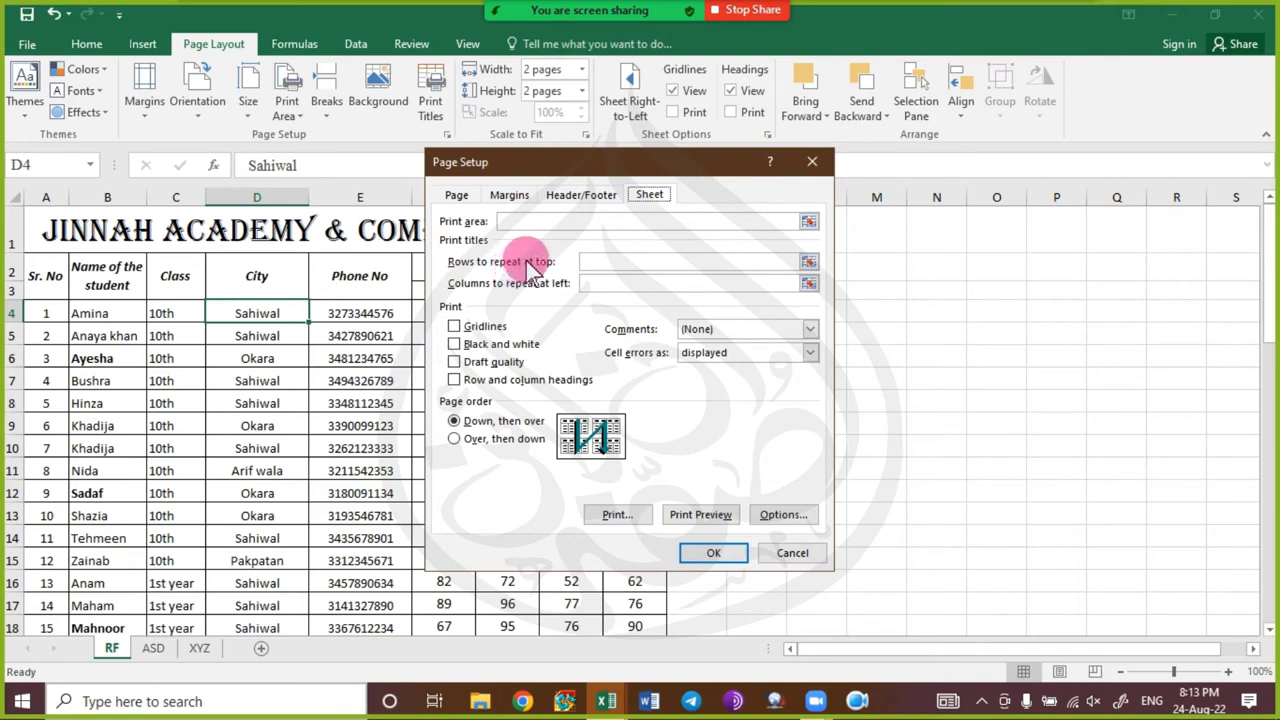
{"action": "left_click", "coordinate": [808, 262]}
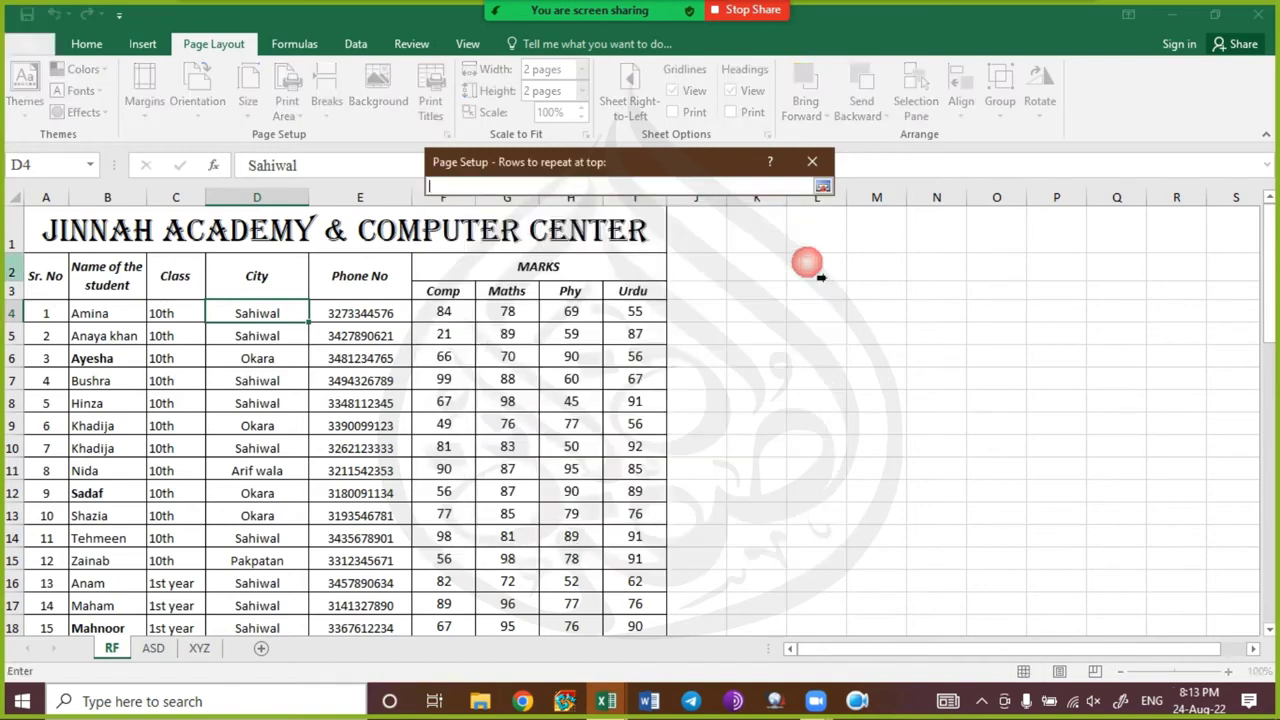
{"action": "left_click_drag", "start_coordinate": [15, 245], "coordinate": [18, 288]}
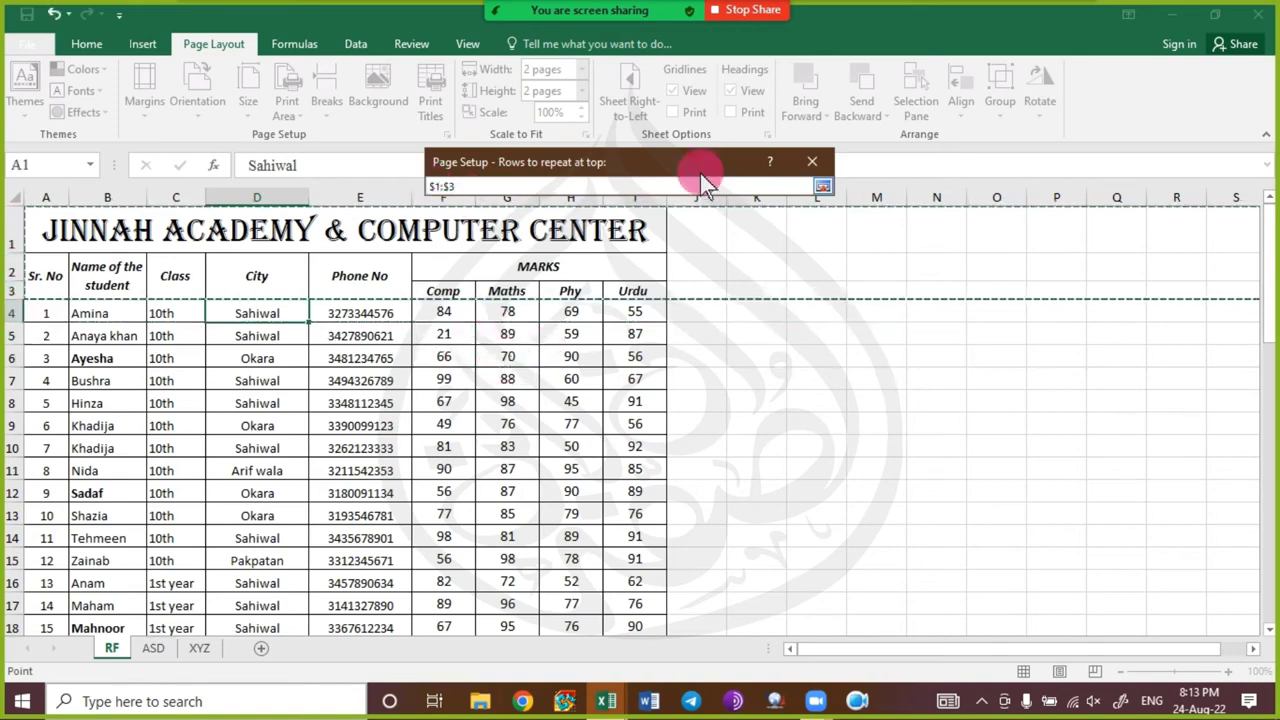
{"action": "left_click", "coordinate": [824, 186]}
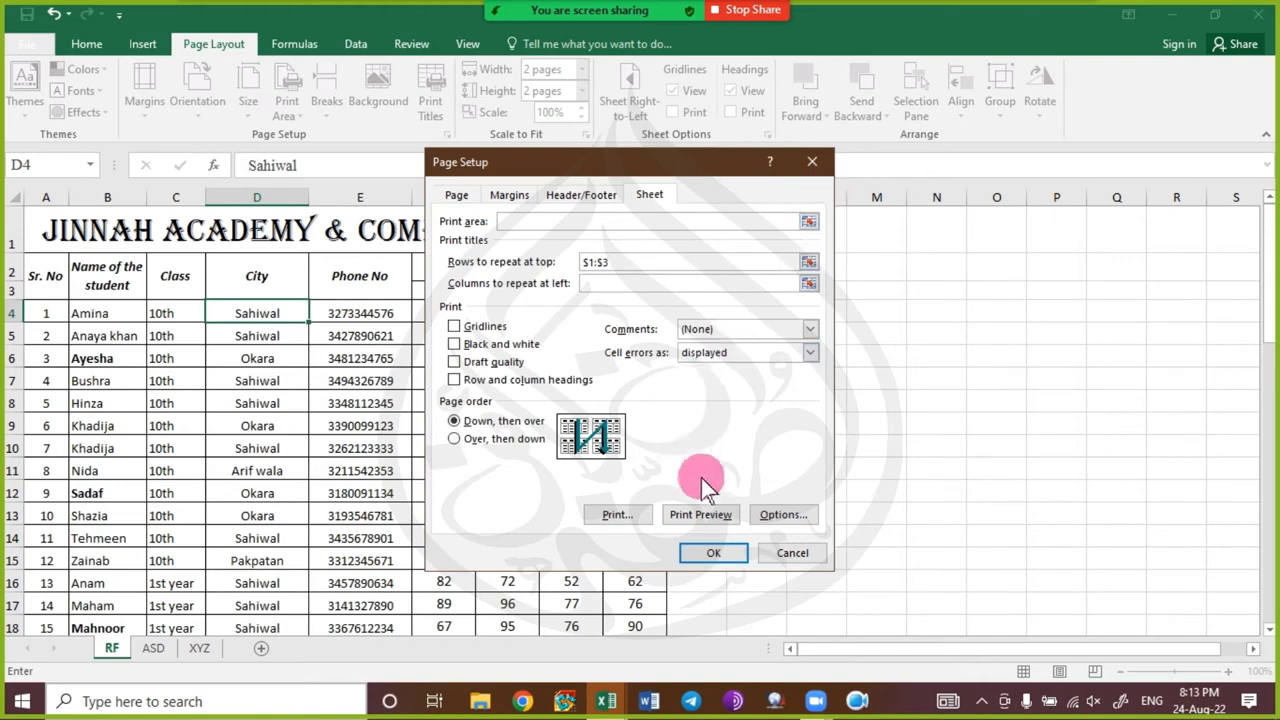
{"action": "left_click", "coordinate": [702, 556]}
{"action": "left_click", "coordinate": [590, 263]}
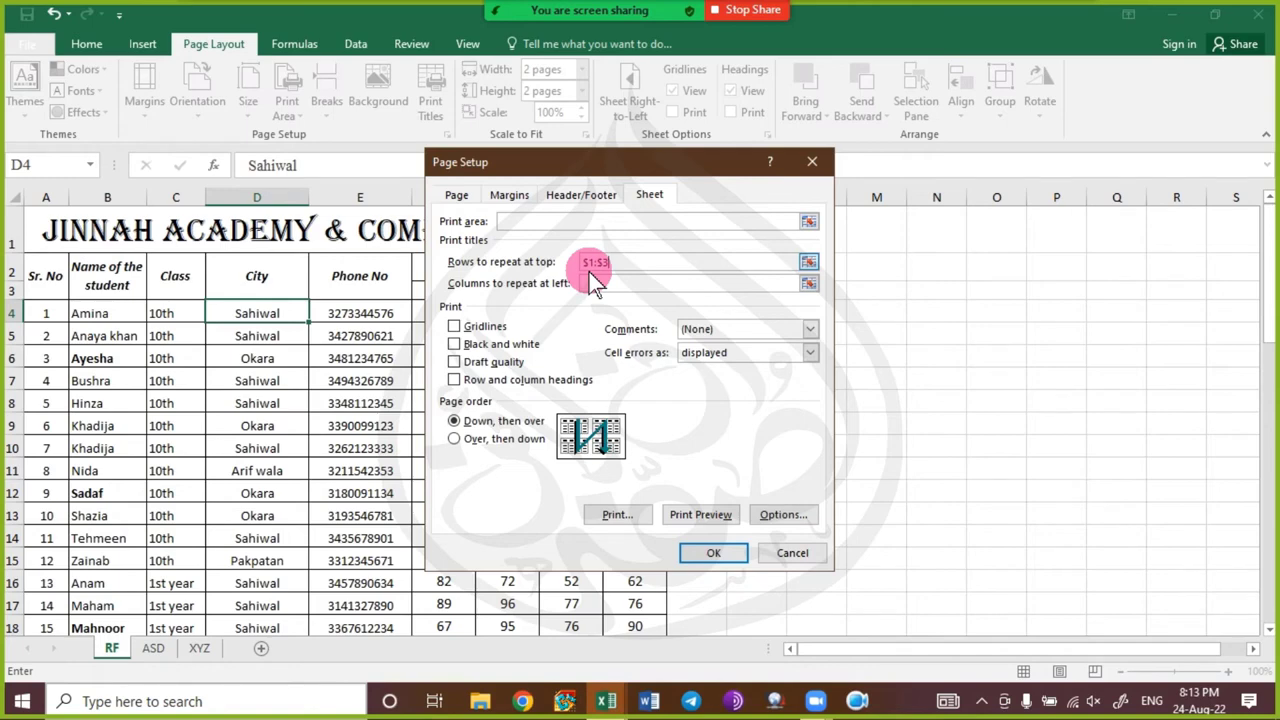
{"action": "left_click", "coordinate": [714, 552]}
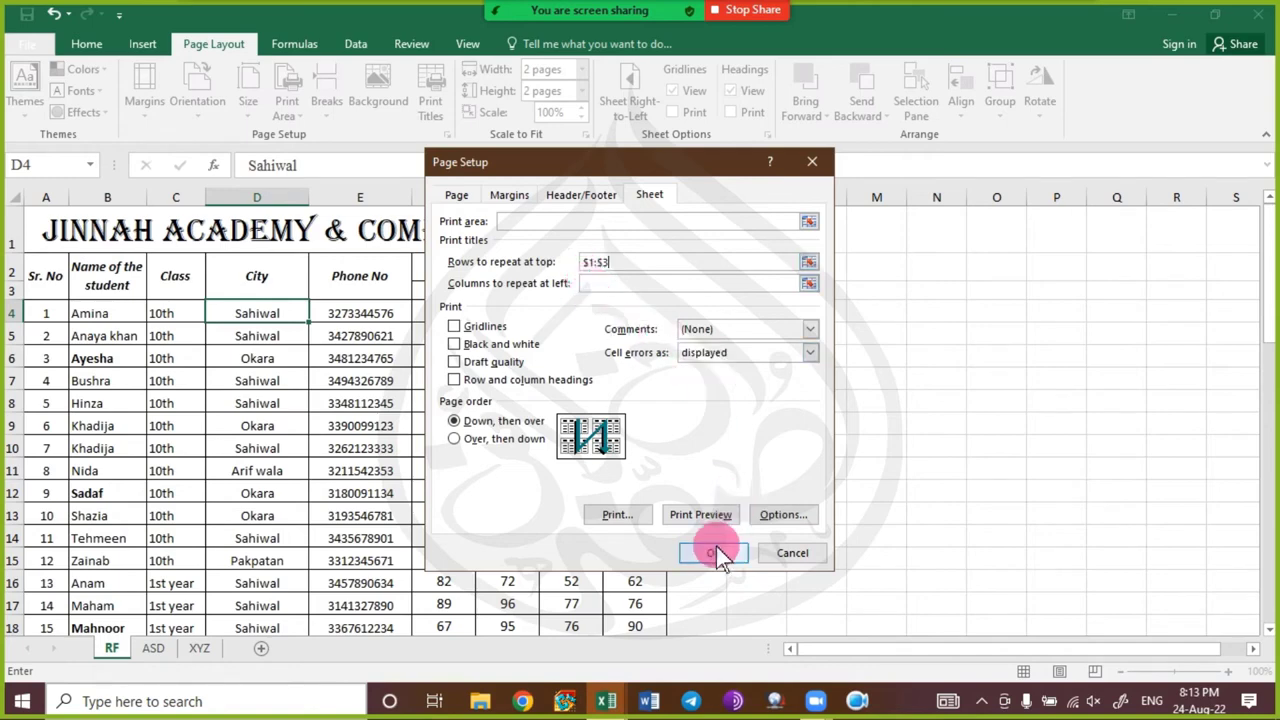
{"action": "left_click", "coordinate": [295, 380]}
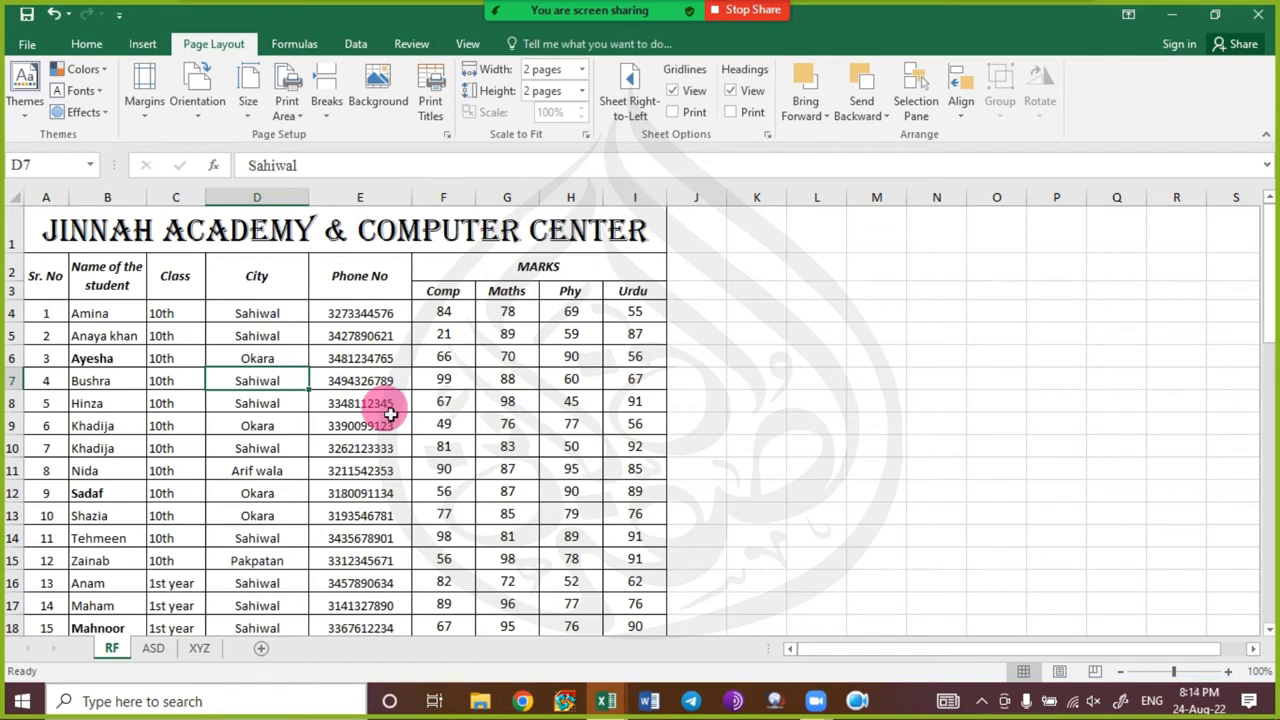
- Preview the marks sheet for printing, review its student rows on the worksheet and reopen the print preview
{"action": "key", "text": "ctrl+p"}
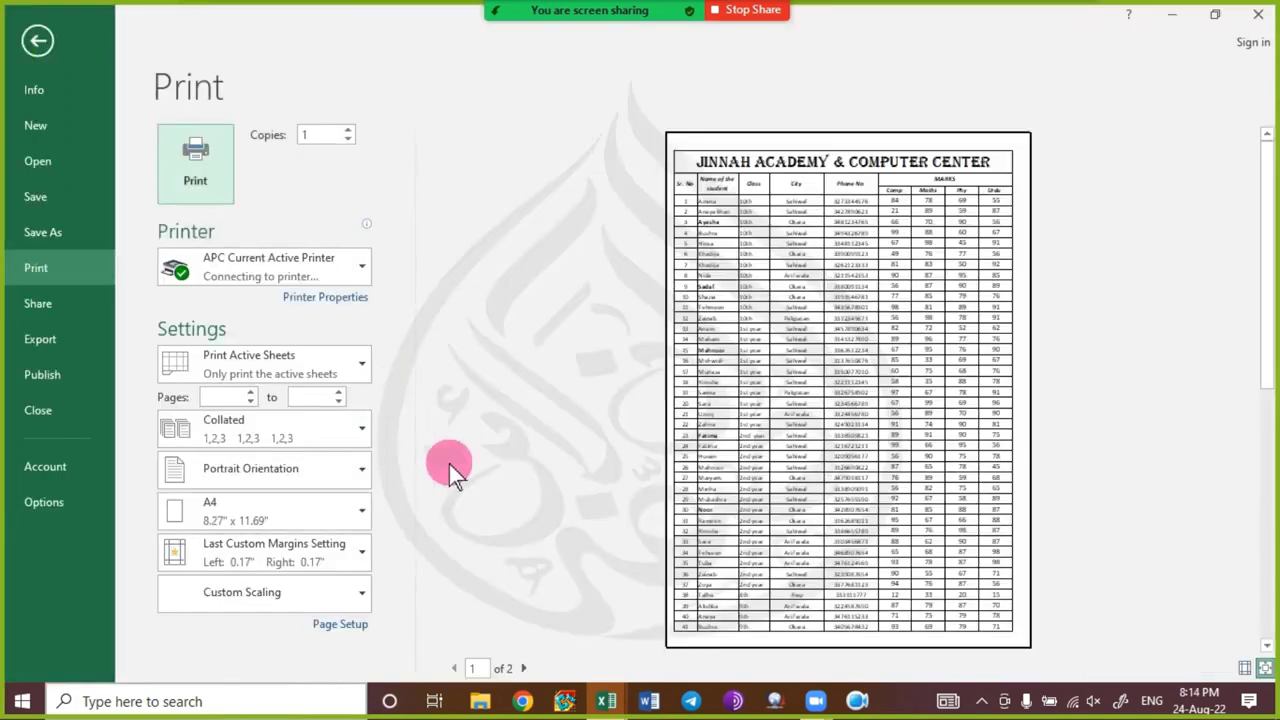
{"action": "key", "text": "Escape"}
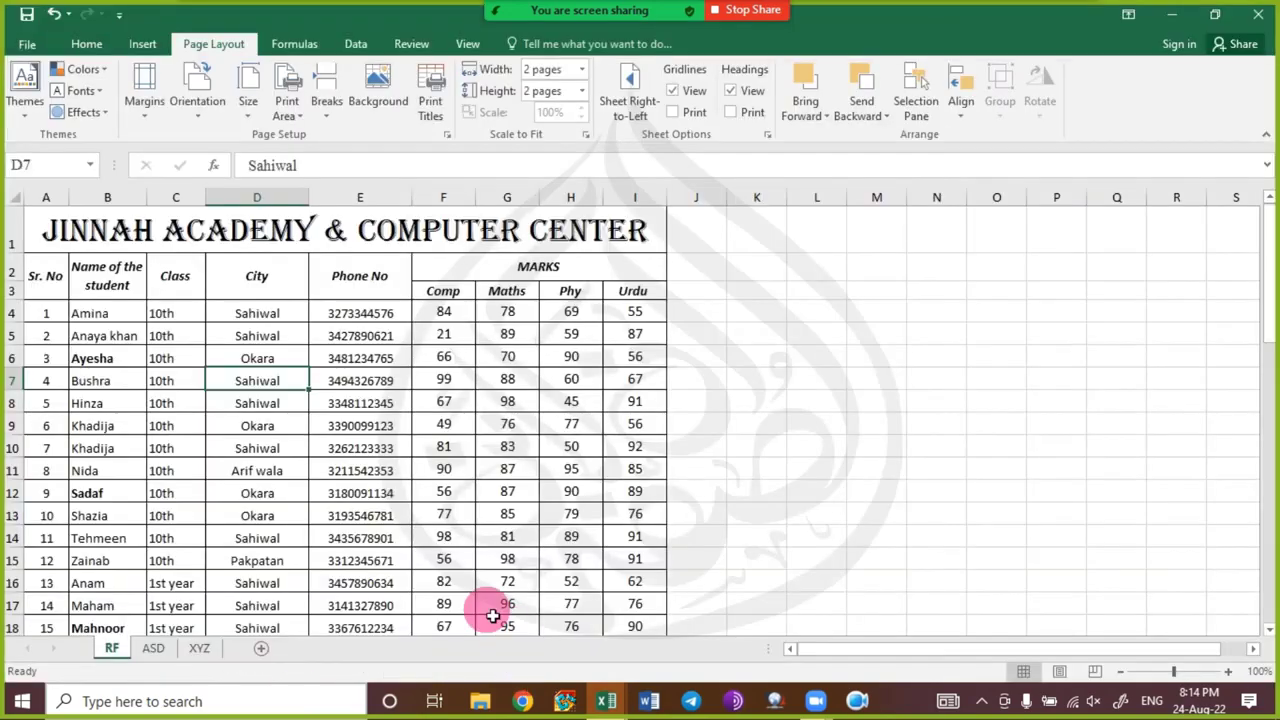
{"action": "scroll", "coordinate": [448, 370], "scroll_direction": "down", "scroll_amount": 6}
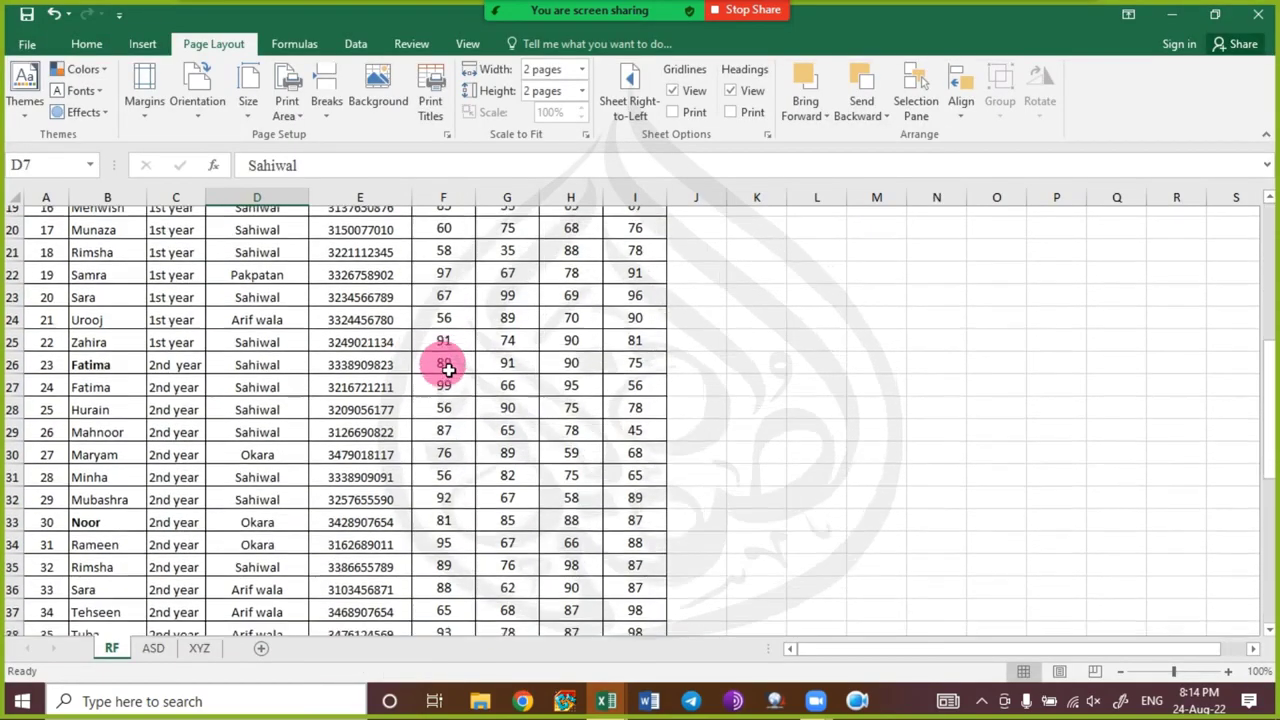
{"action": "scroll", "coordinate": [448, 370], "scroll_direction": "down", "scroll_amount": 9}
{"action": "scroll", "coordinate": [429, 372], "scroll_direction": "up", "scroll_amount": 4}
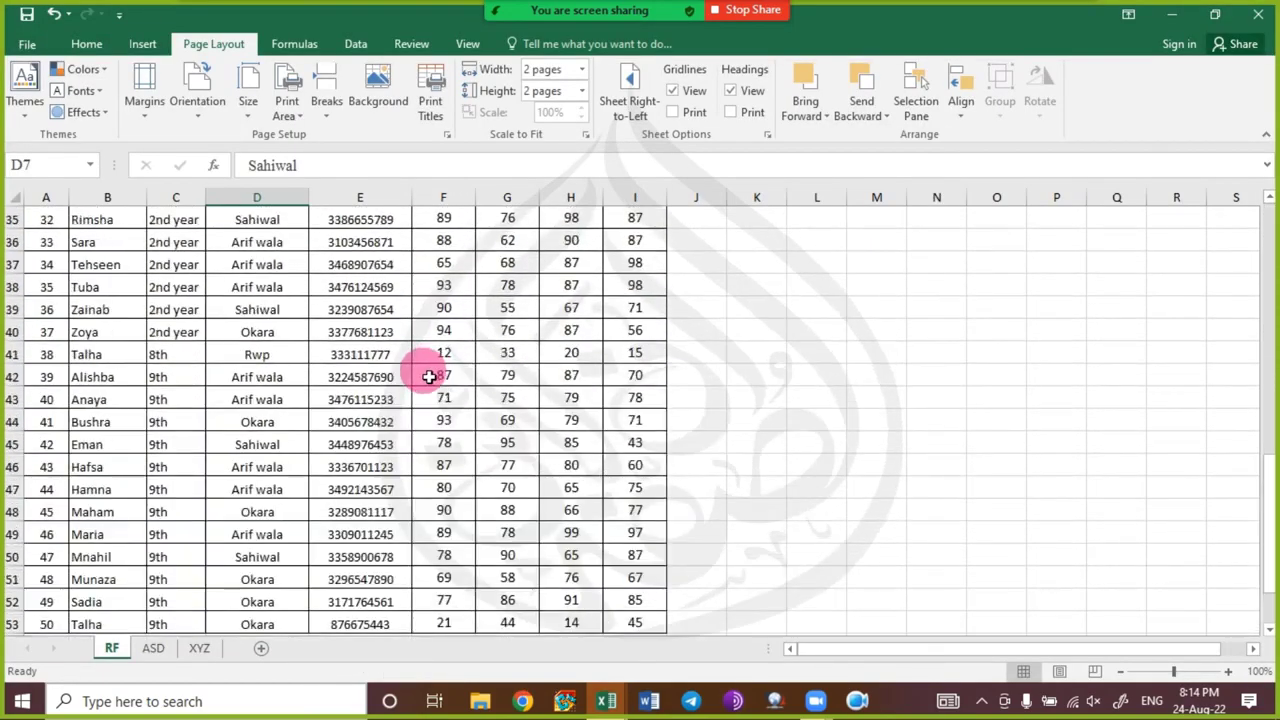
{"action": "scroll", "coordinate": [429, 377], "scroll_direction": "up", "scroll_amount": 11}
{"action": "key", "text": "ctrl+p"}
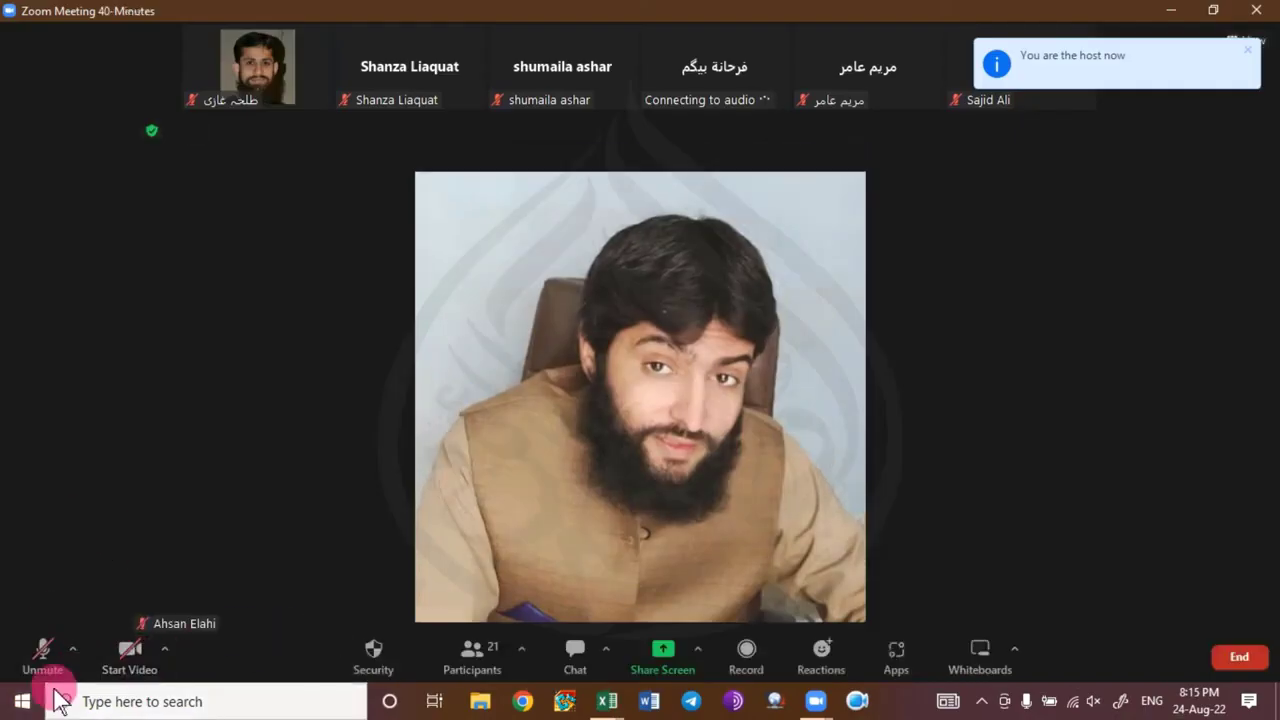
- Unmute the microphone and share the whole screen in the Zoom meeting
{"action": "left_click", "coordinate": [42, 655]}
{"action": "left_click", "coordinate": [662, 654]}
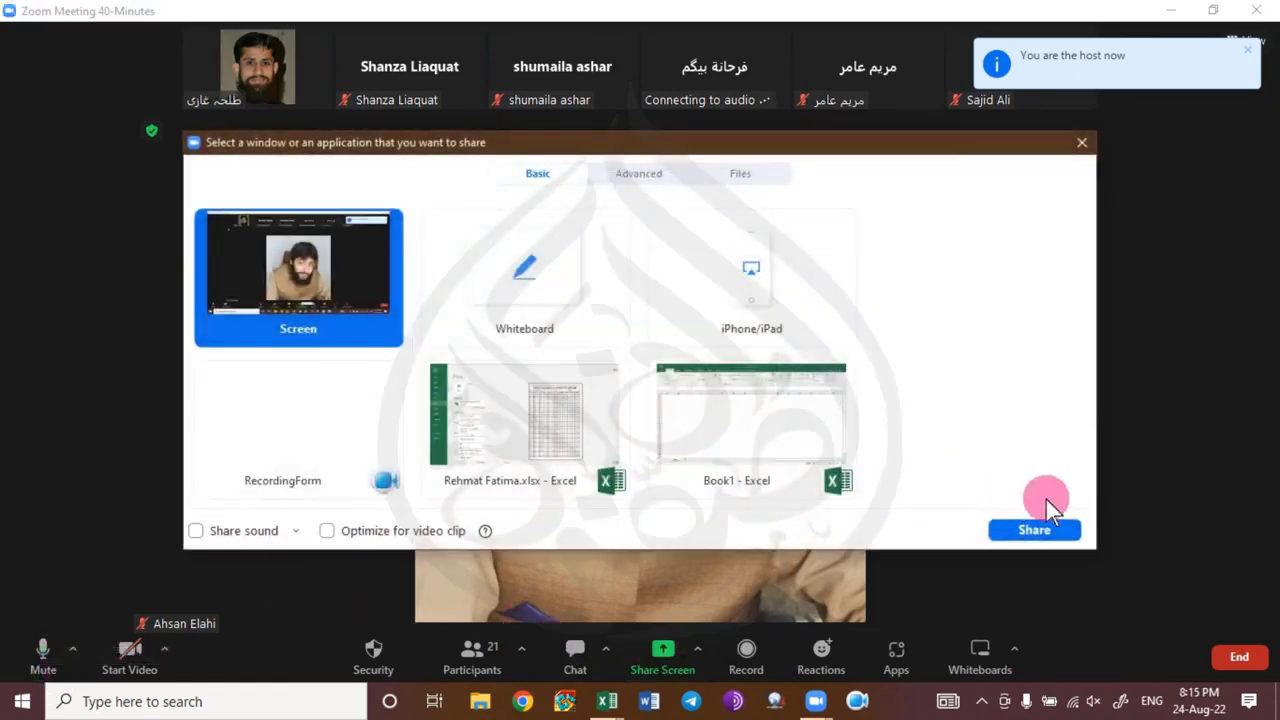
{"action": "left_click", "coordinate": [1036, 533]}
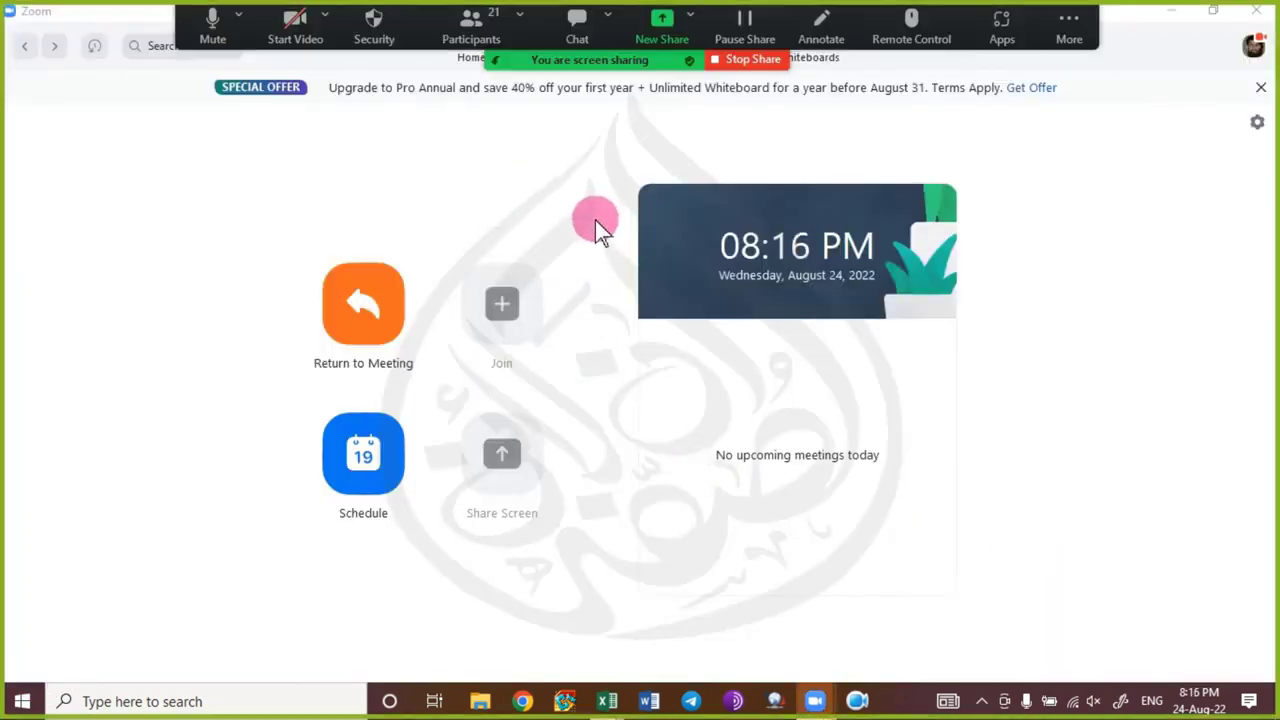
- Switch back to the Jinnah Academy marks workbook in Excel and return to its worksheet at cell D4
{"action": "key", "text": "alt+Tab"}
{"action": "key", "text": "alt+Tab"}
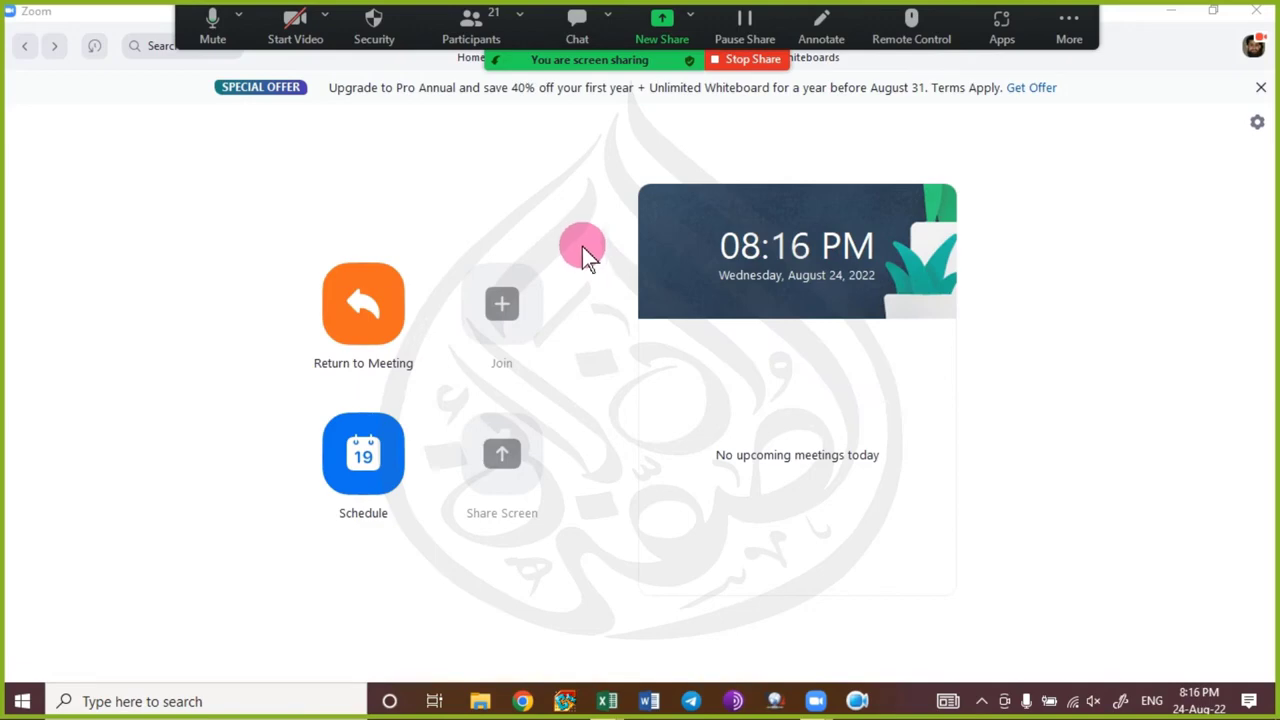
{"action": "key", "text": "alt+Tab"}
{"action": "key", "text": "alt+Tab"}
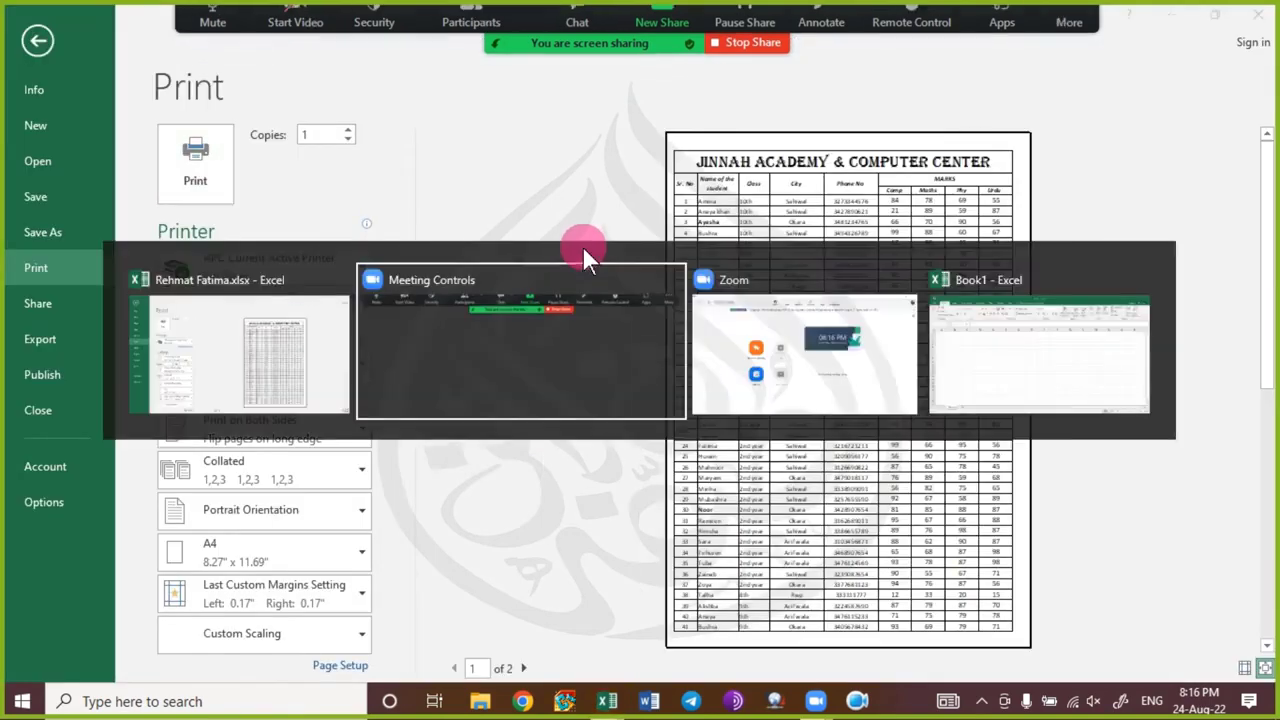
{"action": "key", "text": "alt+Tab"}
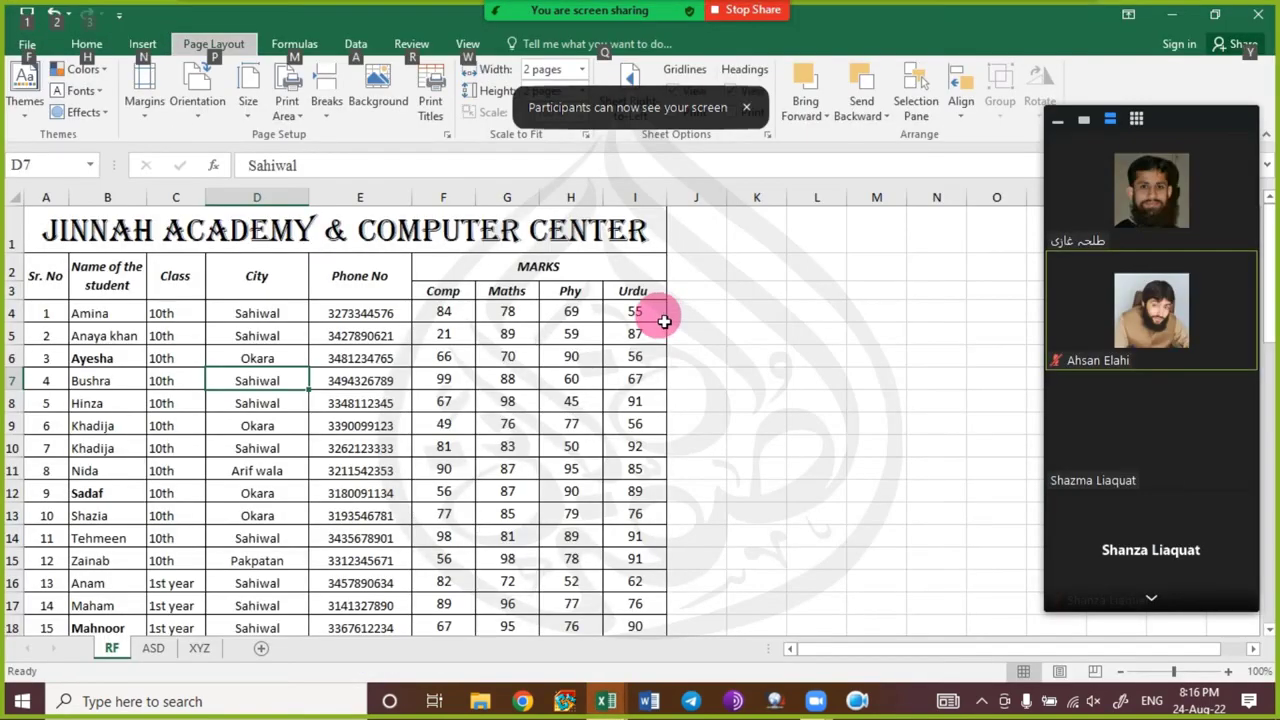
{"action": "left_click", "coordinate": [277, 316]}
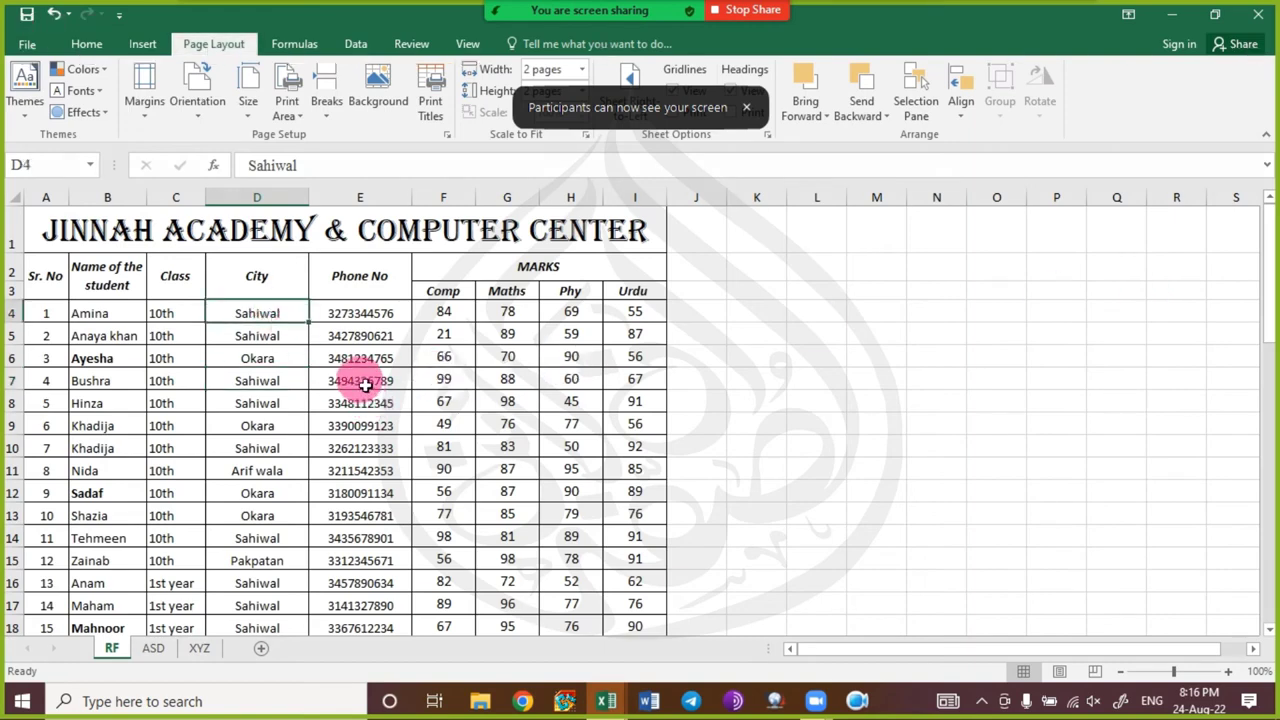
- Preview the first printed page and look through the worksheet from the title down to the last student row
{"action": "key", "text": "ctrl+p"}
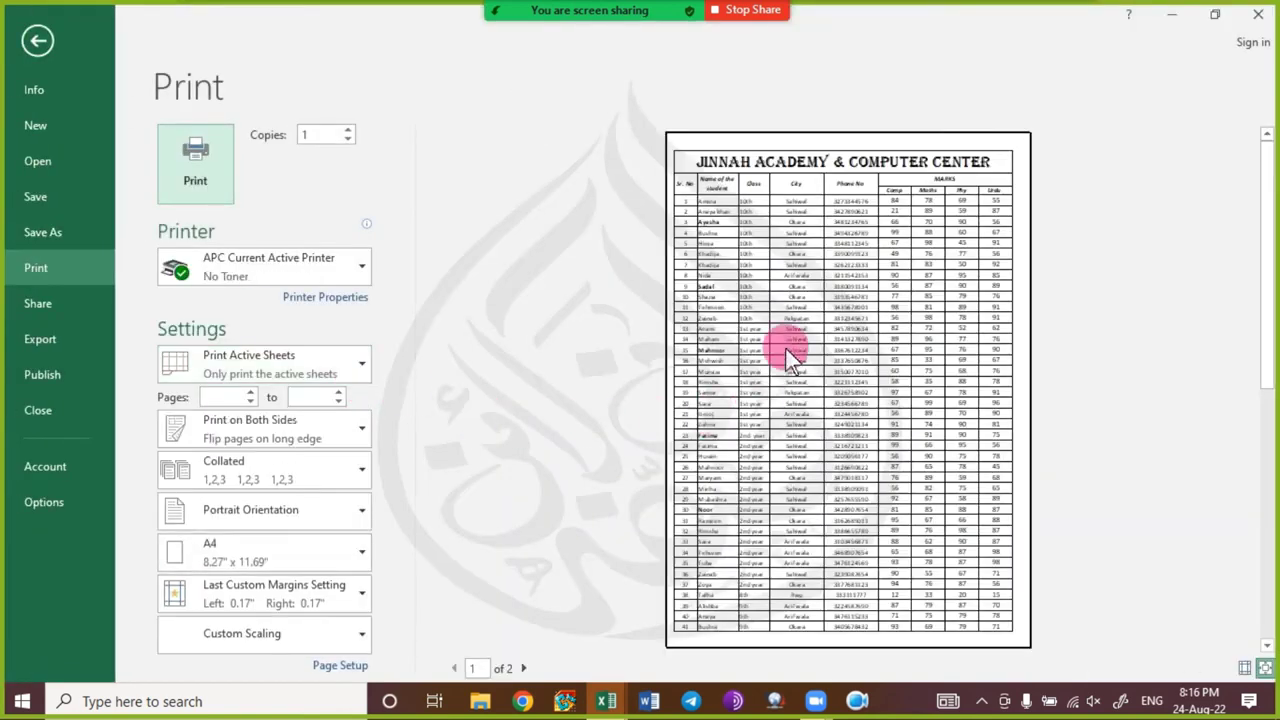
{"action": "key", "text": "Escape"}
{"action": "scroll", "coordinate": [200, 363], "scroll_direction": "down", "scroll_amount": 1}
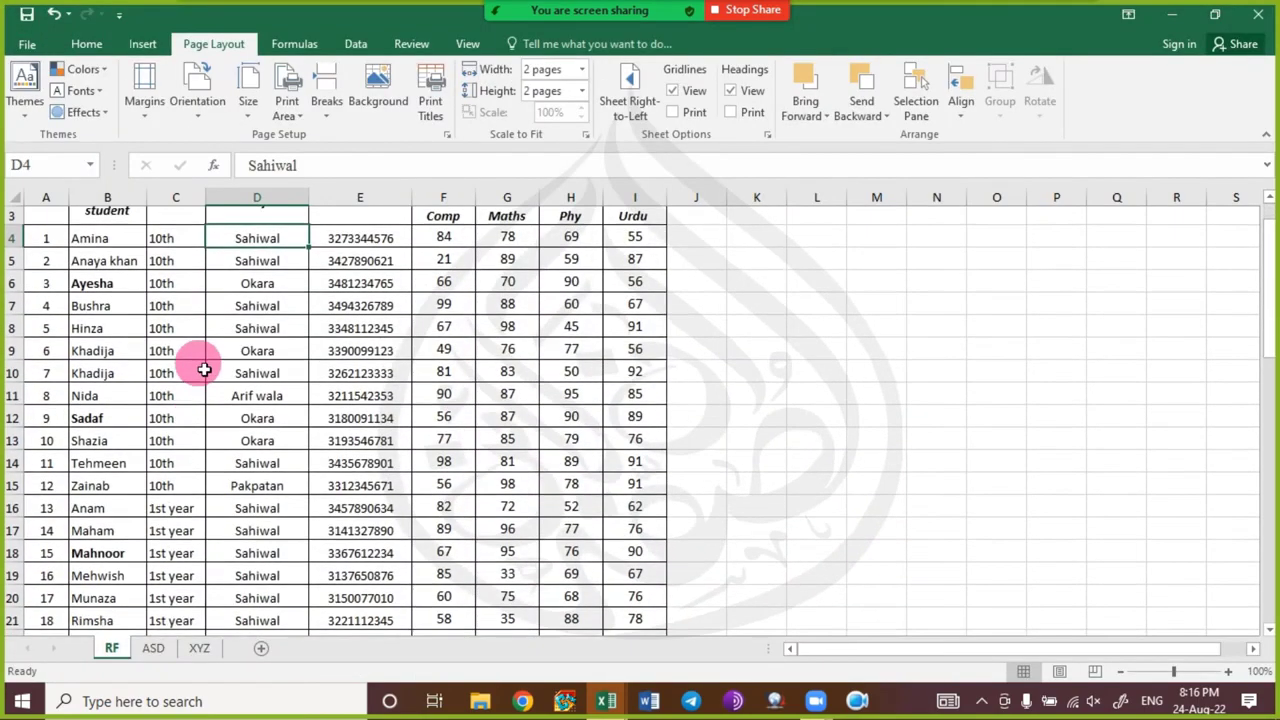
{"action": "scroll", "coordinate": [203, 369], "scroll_direction": "up", "scroll_amount": 1}
{"action": "scroll", "coordinate": [191, 320], "scroll_direction": "down", "scroll_amount": 6}
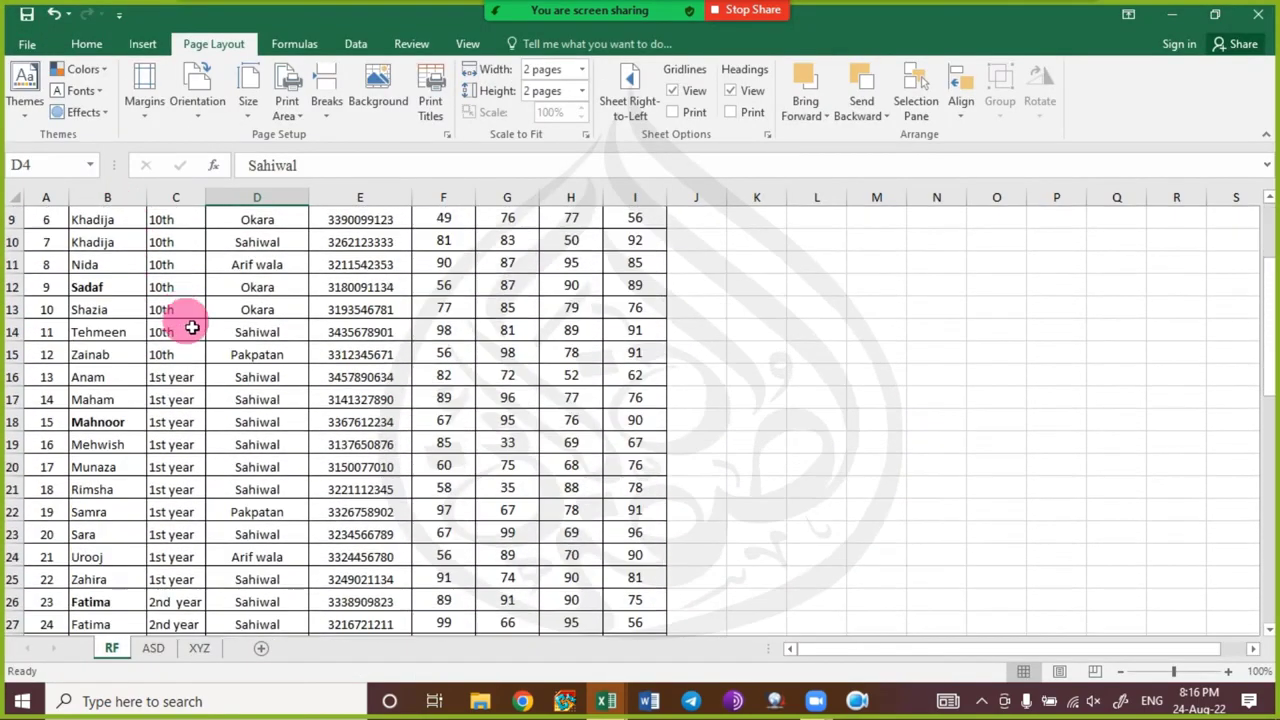
{"action": "scroll", "coordinate": [268, 407], "scroll_direction": "down", "scroll_amount": 7}
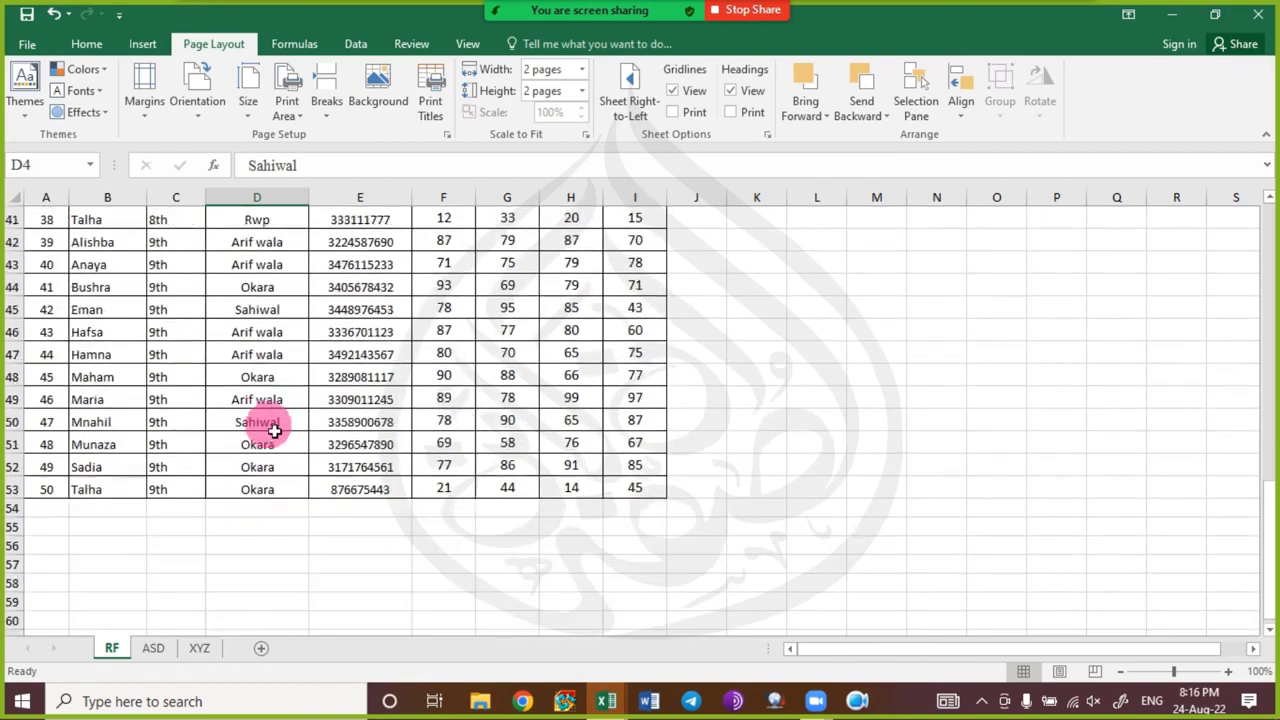
{"action": "scroll", "coordinate": [273, 441], "scroll_direction": "up", "scroll_amount": 5}
{"action": "scroll", "coordinate": [273, 441], "scroll_direction": "up", "scroll_amount": 9}
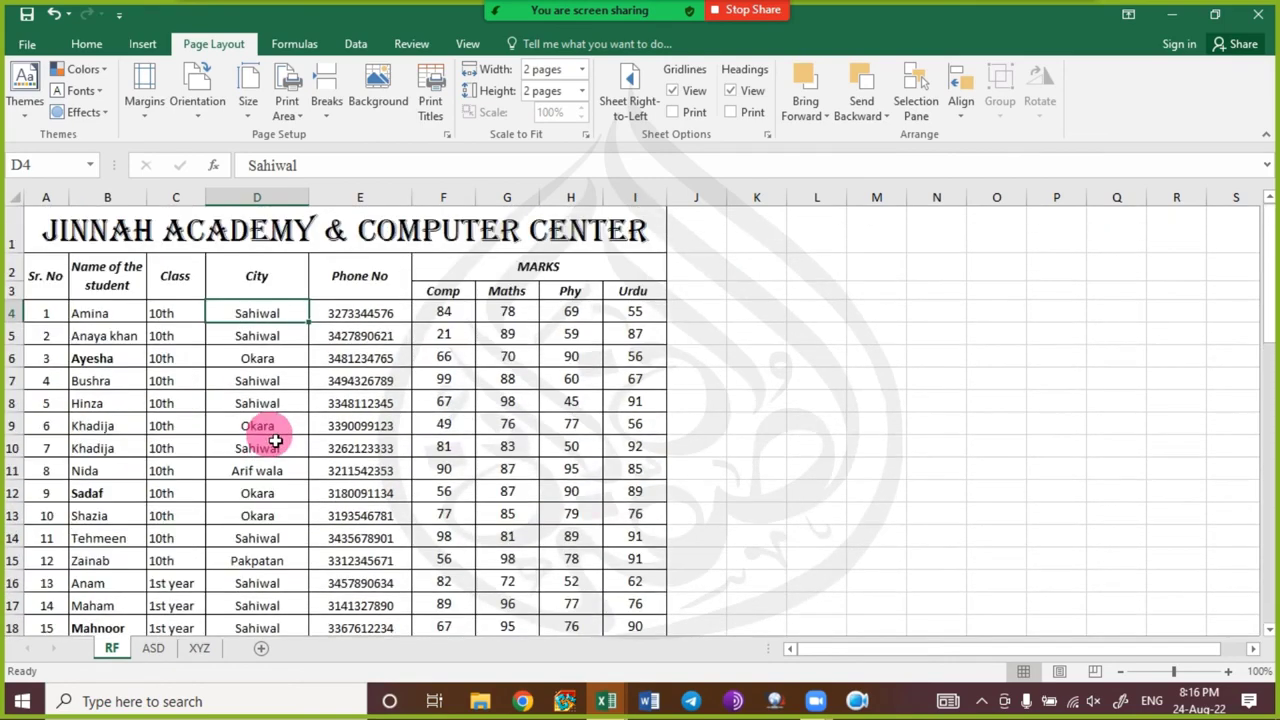
- Check both pages of the print preview for the repeated title and headings and return to the worksheet
{"action": "key", "text": "ctrl+p"}
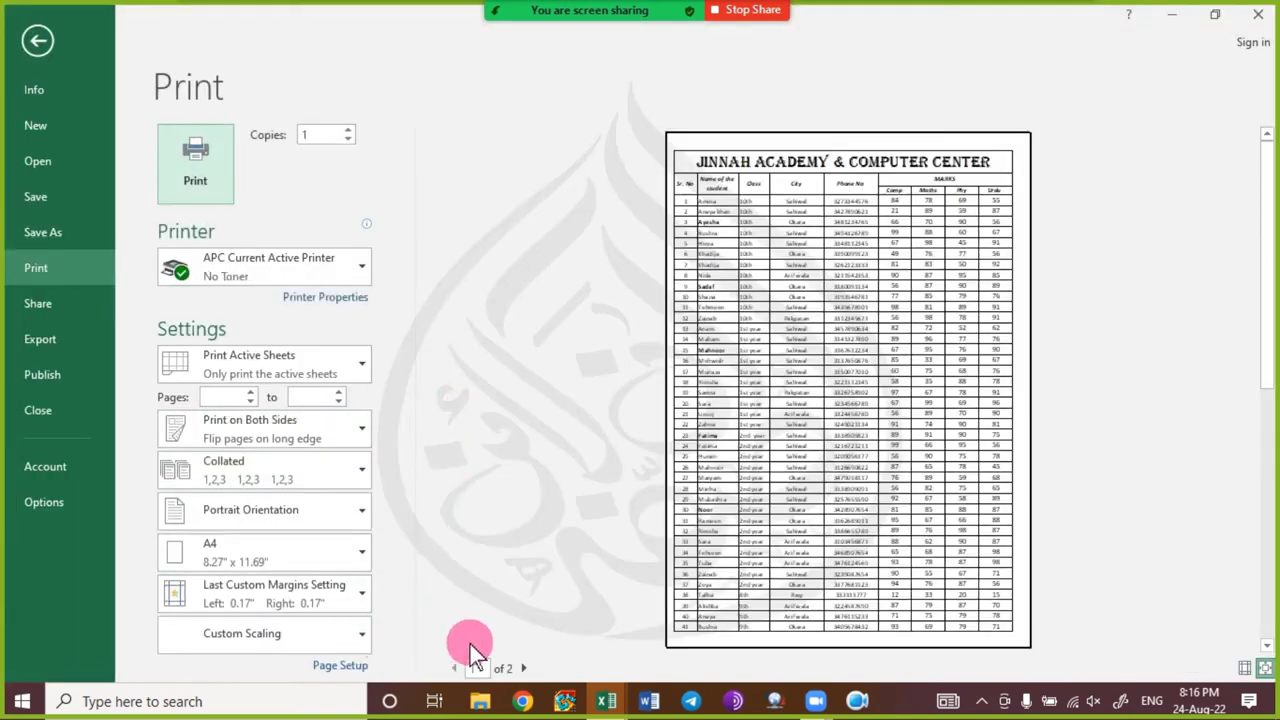
{"action": "left_click", "coordinate": [523, 668]}
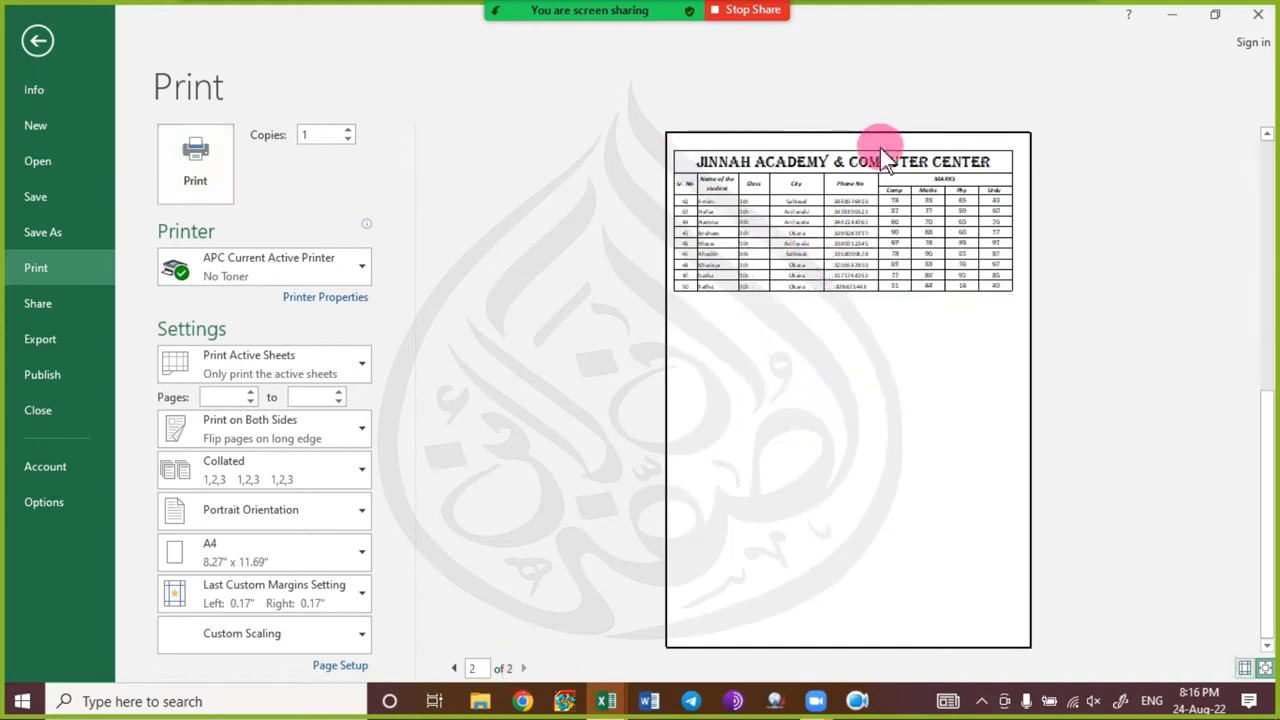
{"action": "left_click", "coordinate": [453, 668]}
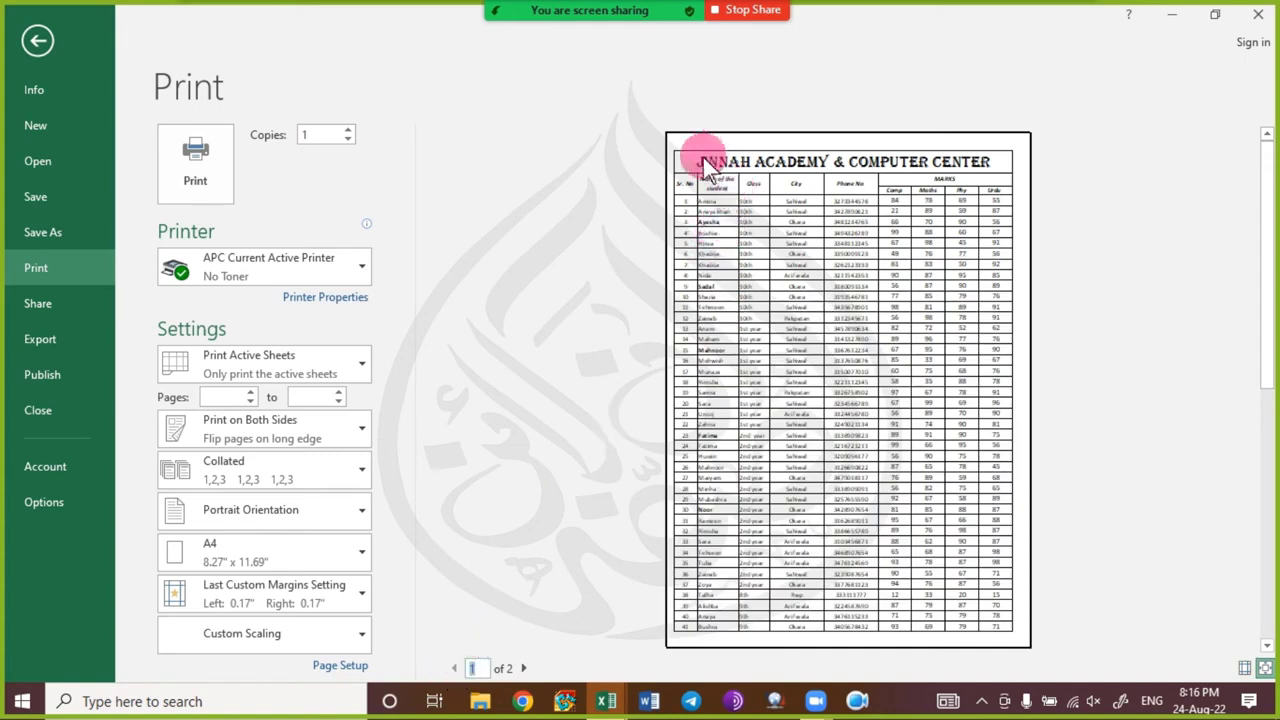
{"action": "key", "text": "Escape"}
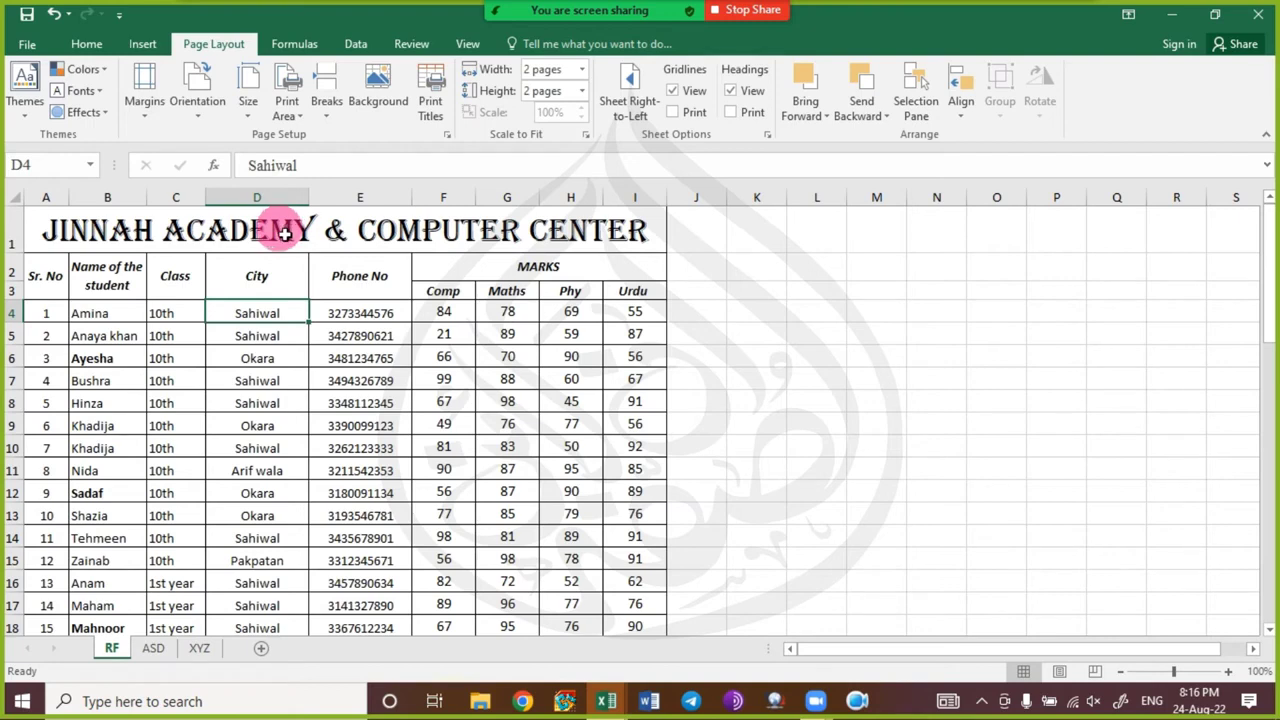
- Set heading rows 2 to 3 ($2:$3) of the marks sheet as the rows to repeat at the top of every printed page
{"action": "left_click", "coordinate": [12, 271]}
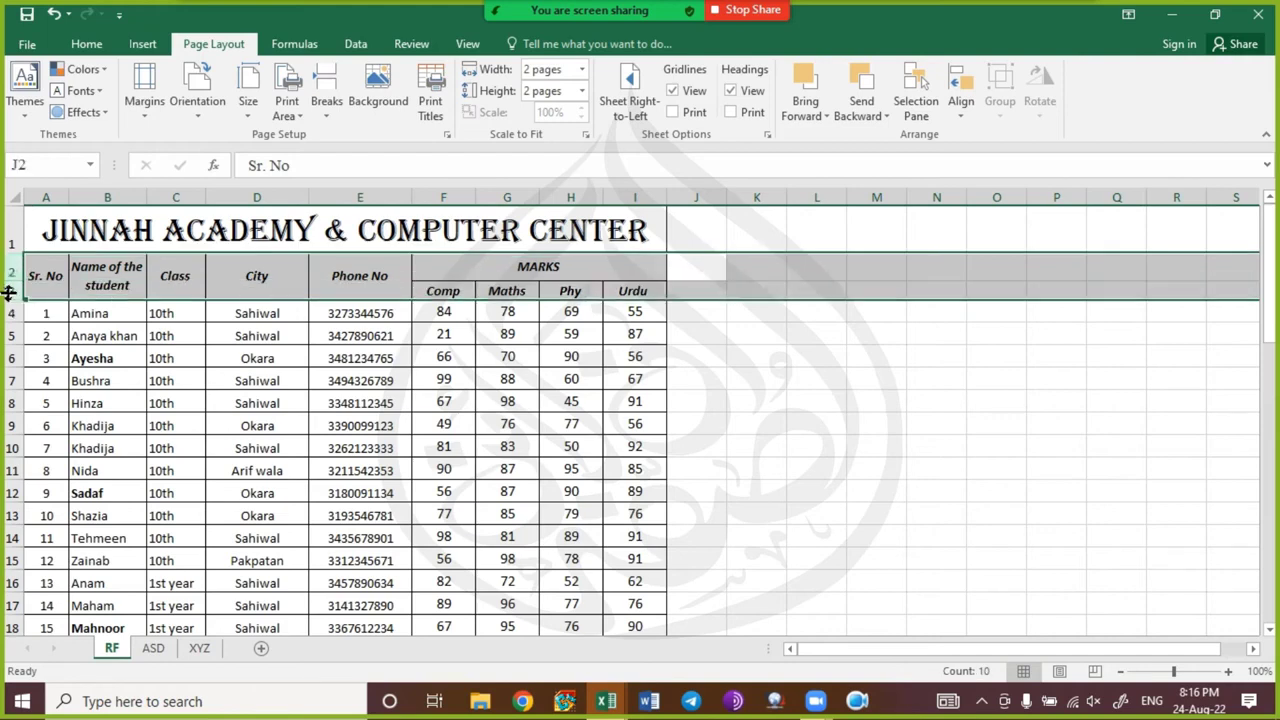
{"action": "left_click", "coordinate": [198, 287]}
{"action": "left_click", "coordinate": [585, 134]}
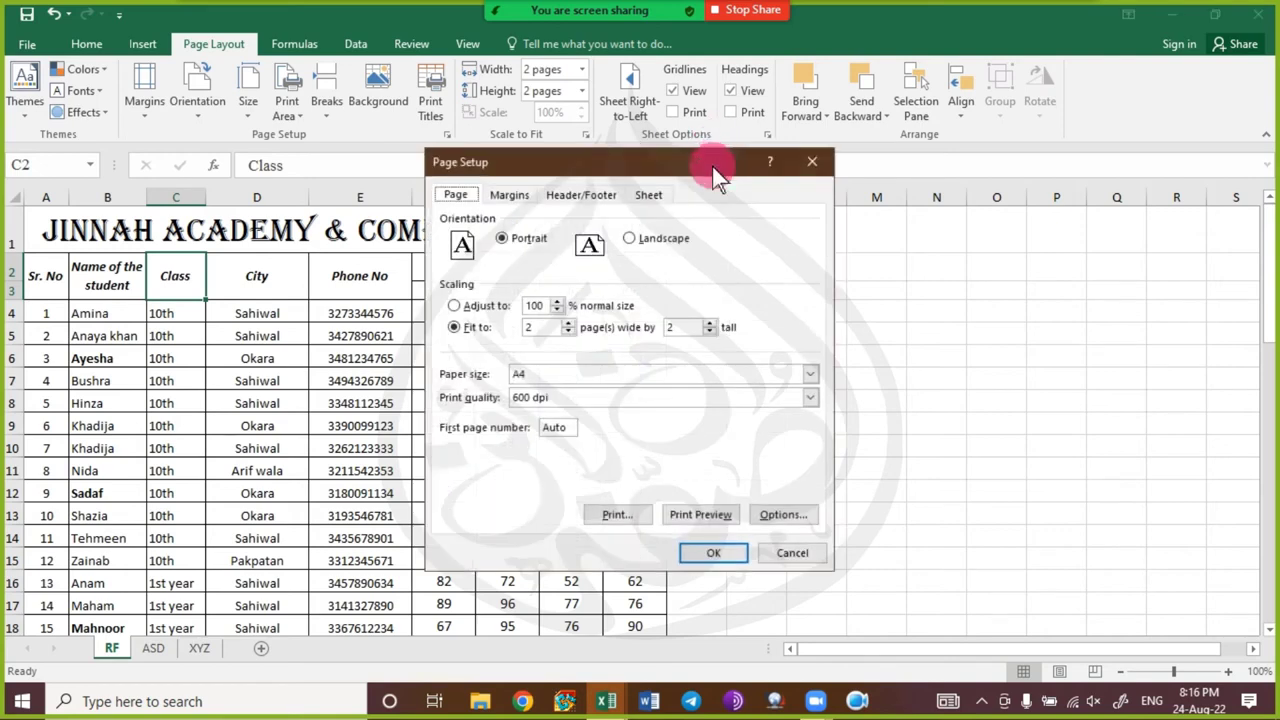
{"action": "left_click", "coordinate": [649, 195]}
{"action": "left_click", "coordinate": [605, 238]}
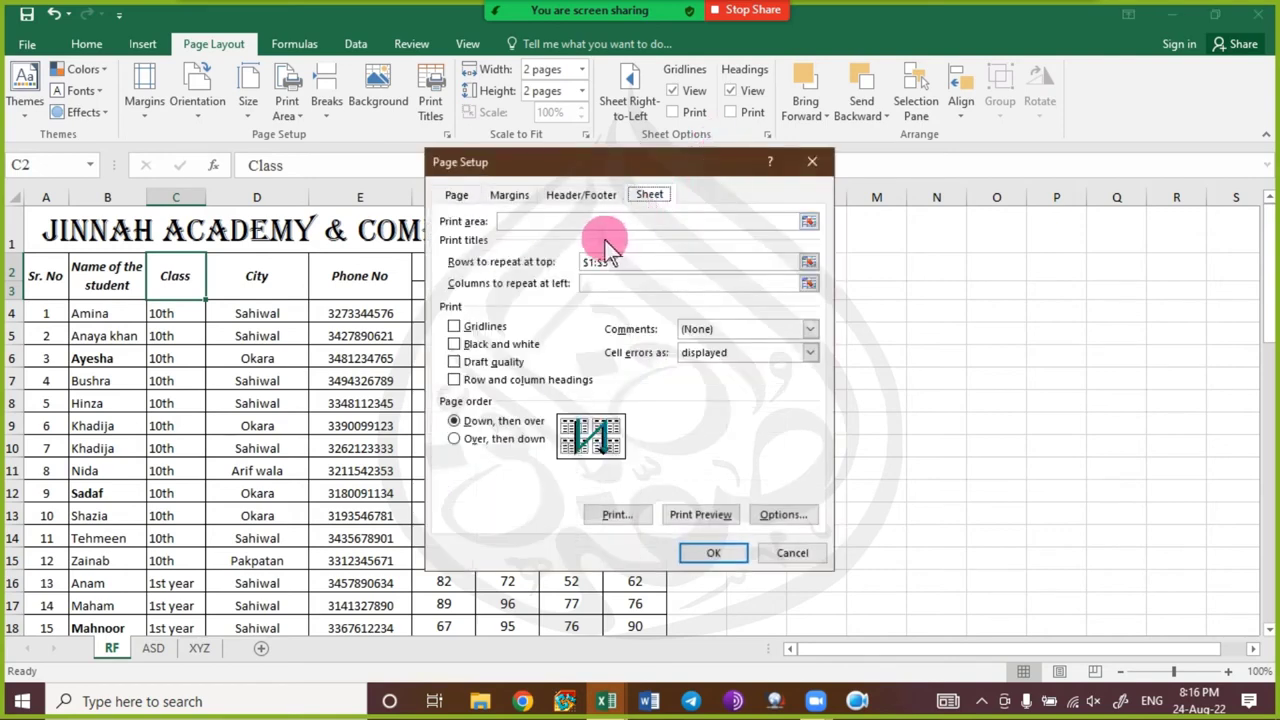
{"action": "left_click", "coordinate": [683, 260]}
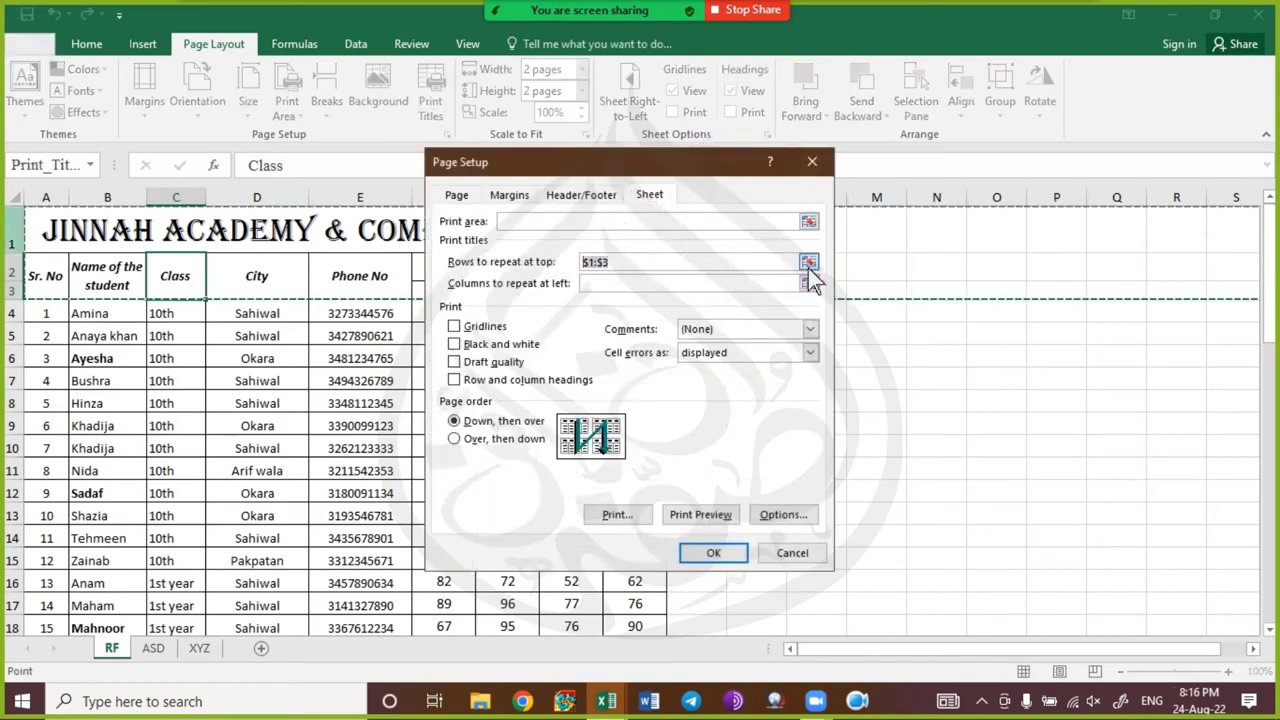
{"action": "left_click", "coordinate": [808, 262]}
{"action": "left_click_drag", "start_coordinate": [16, 272], "coordinate": [16, 292]}
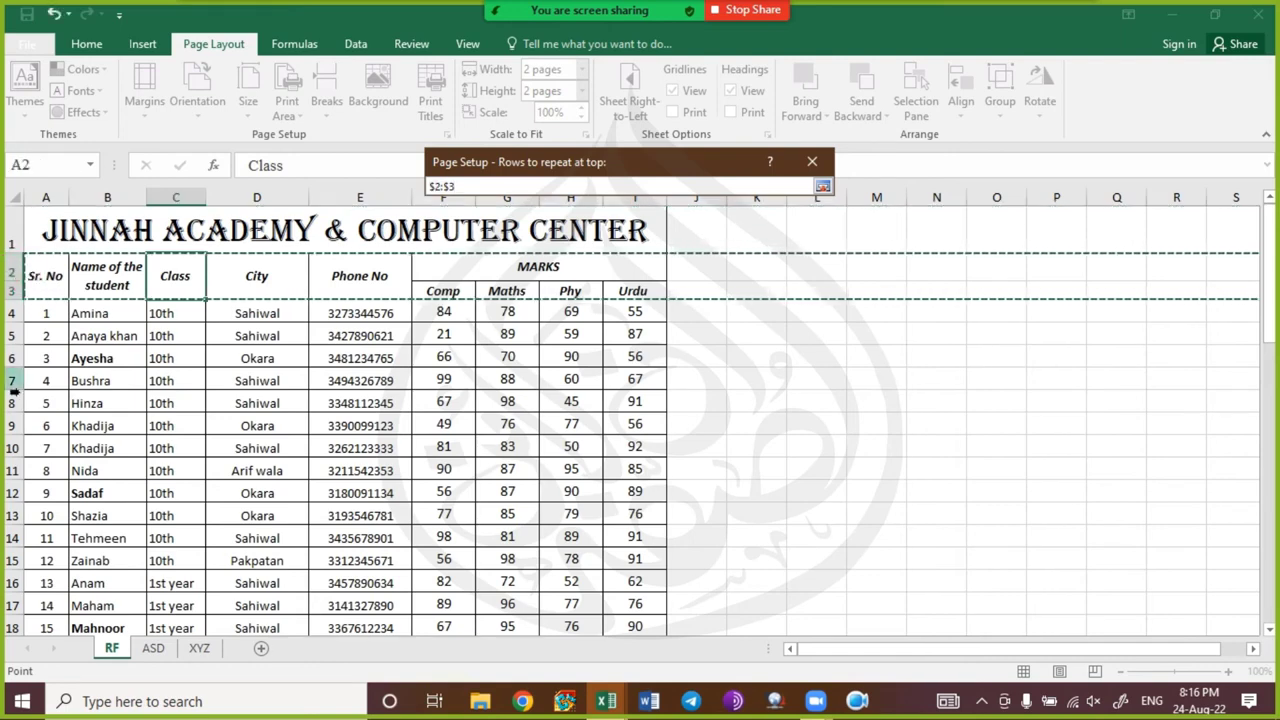
{"action": "key", "text": "Return"}
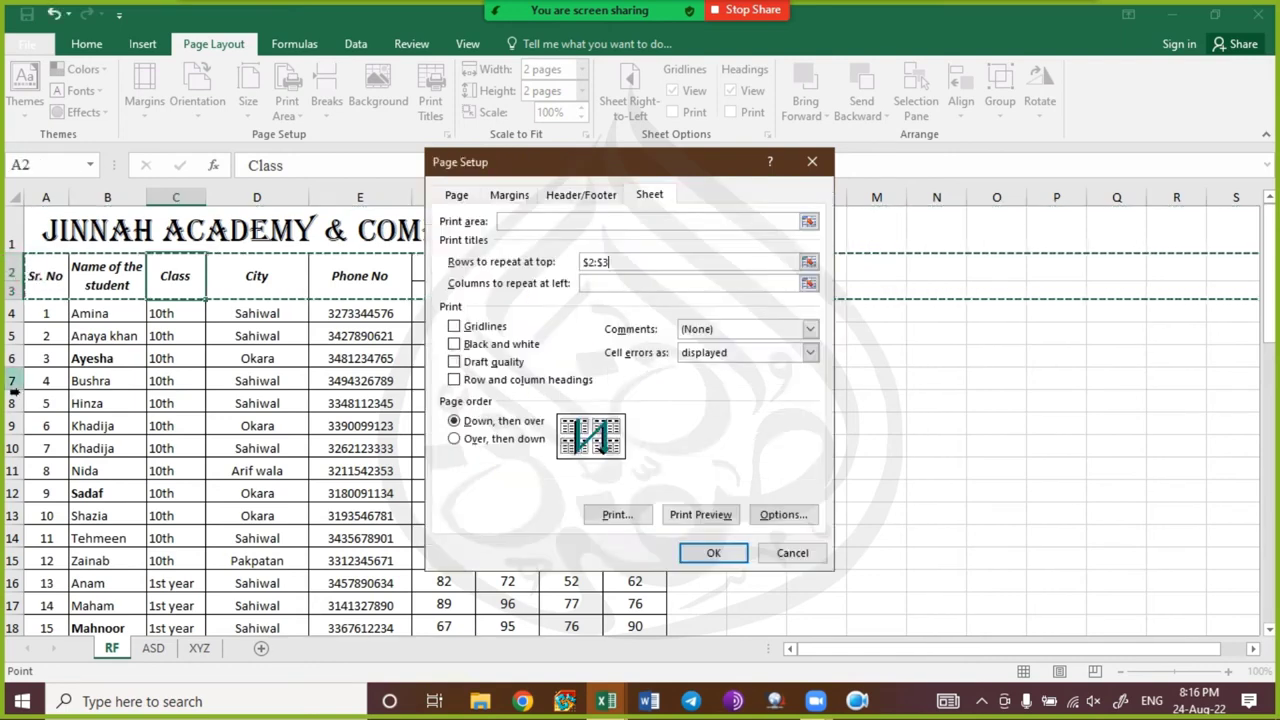
{"action": "left_click", "coordinate": [706, 551]}
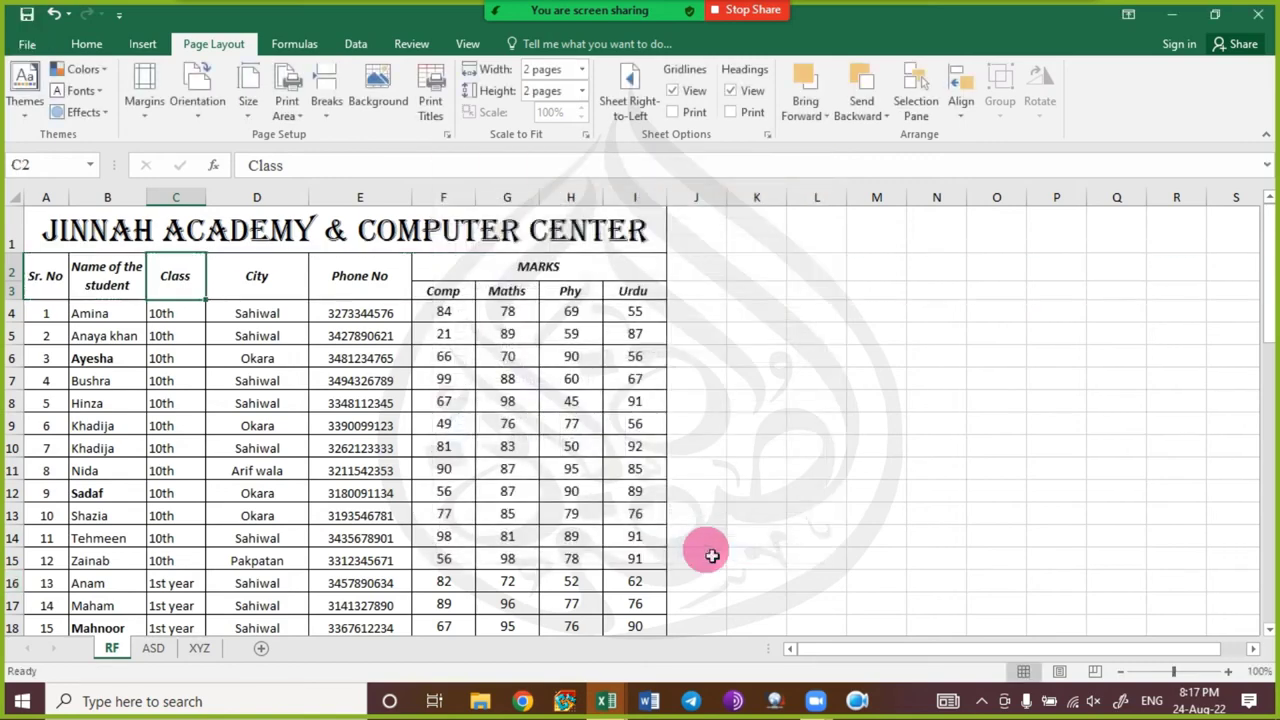
- Check both pages of the print preview for the heading rows, enlarging the second page, and return to the worksheet
{"action": "left_click", "coordinate": [400, 423]}
{"action": "key", "text": "ctrl+p"}
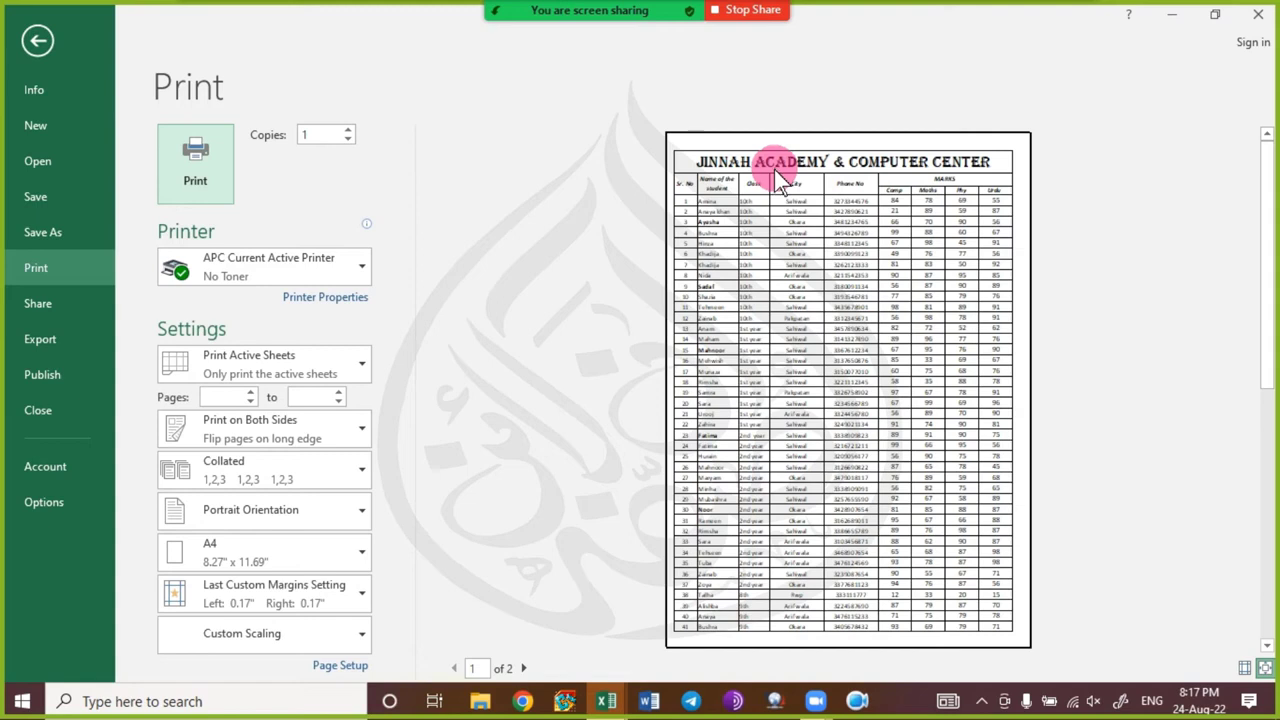
{"action": "left_click", "coordinate": [523, 668]}
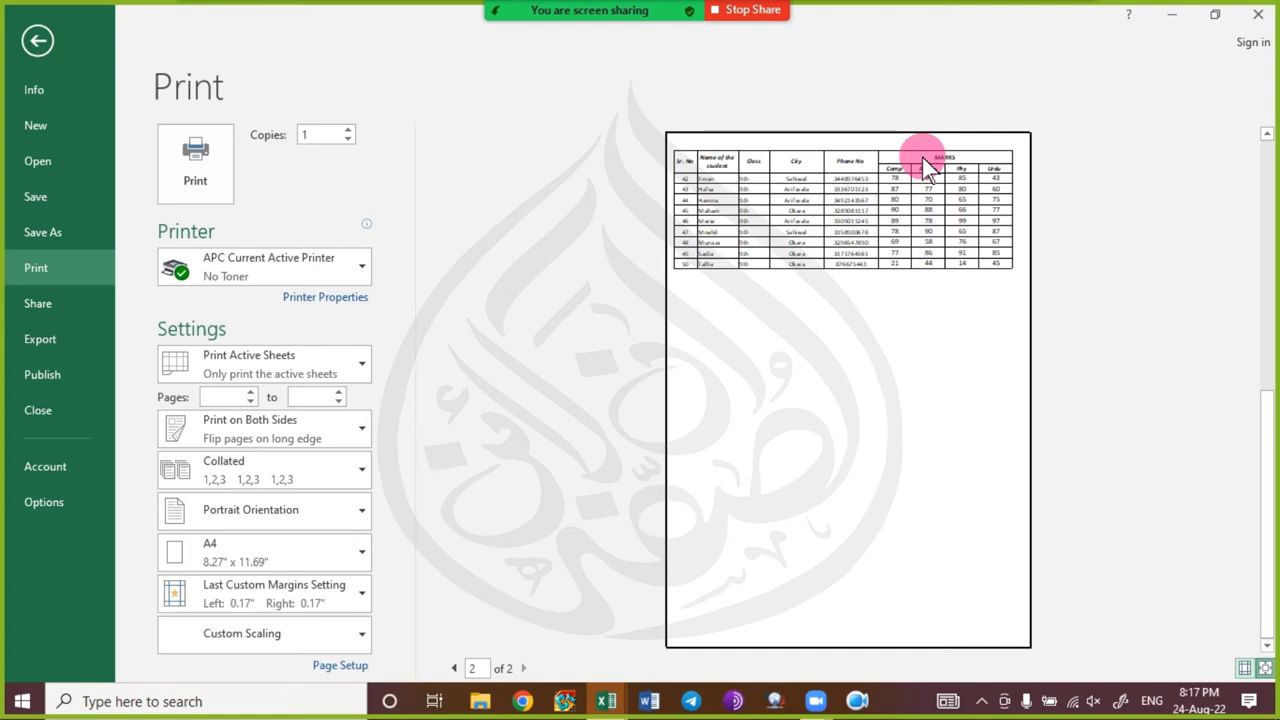
{"action": "left_click", "coordinate": [1265, 668]}
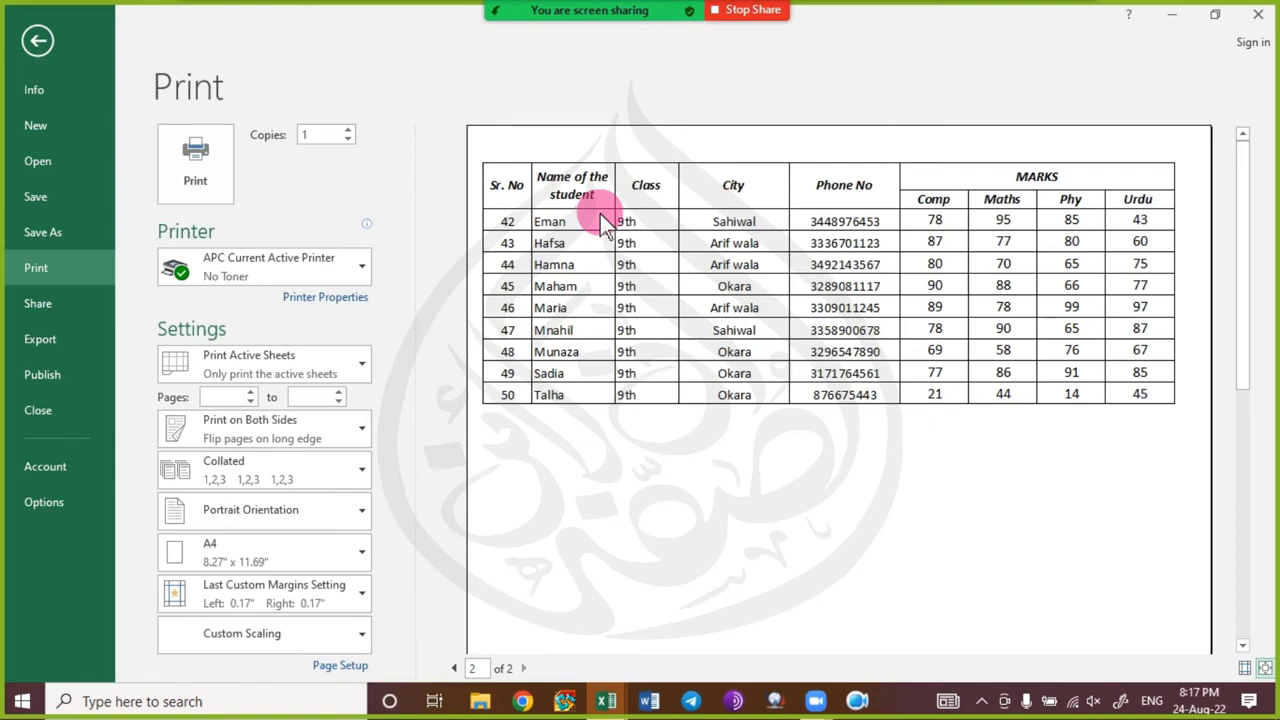
{"action": "key", "text": "Escape"}
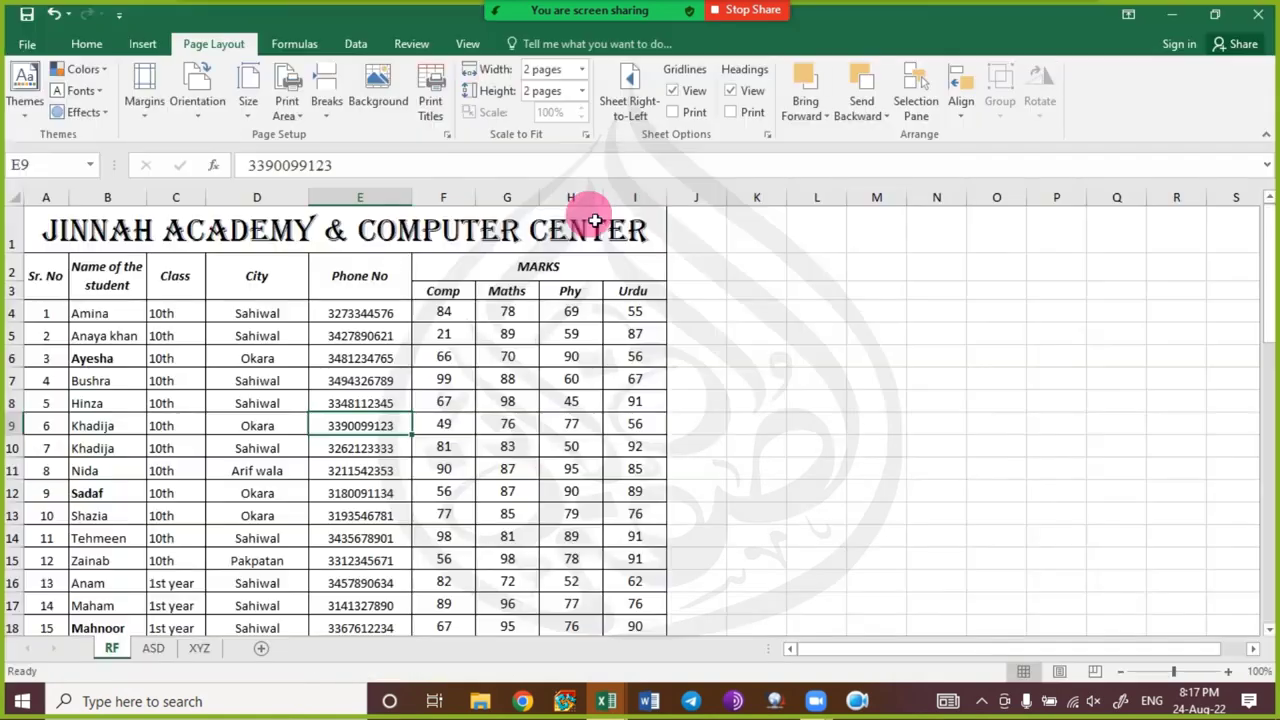
{"action": "left_click", "coordinate": [340, 338]}
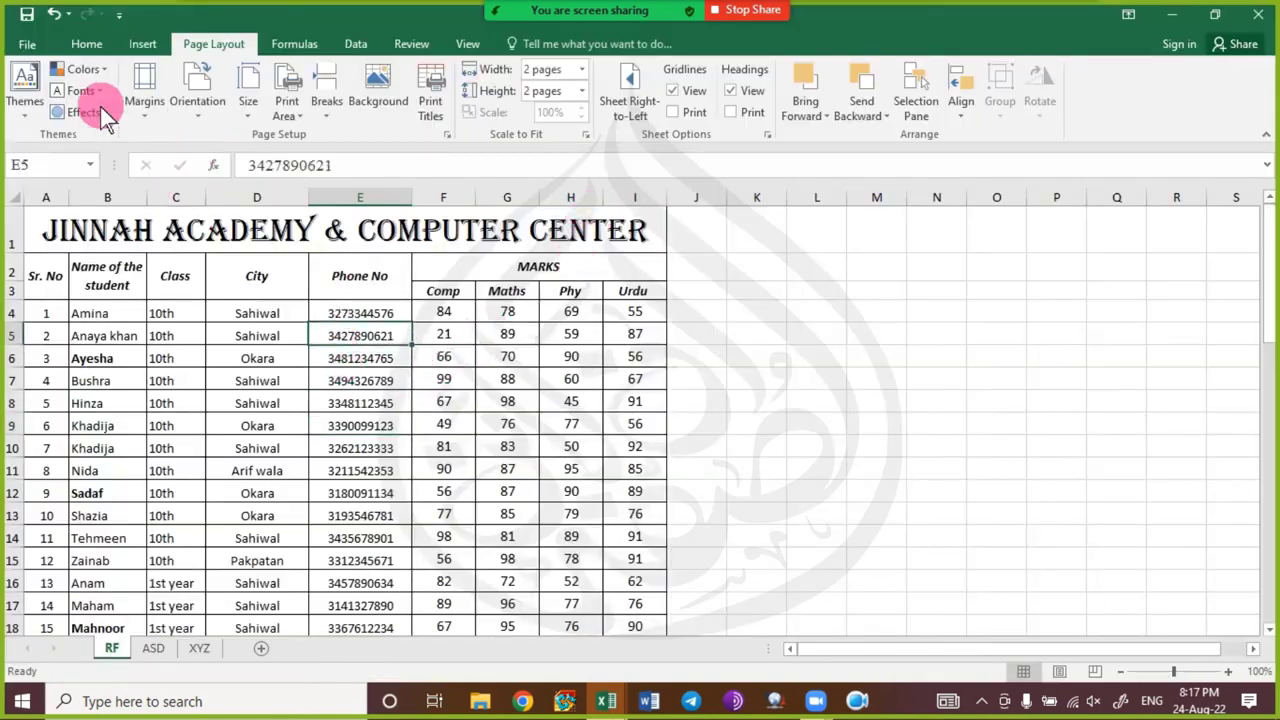
{"action": "left_click", "coordinate": [80, 46]}
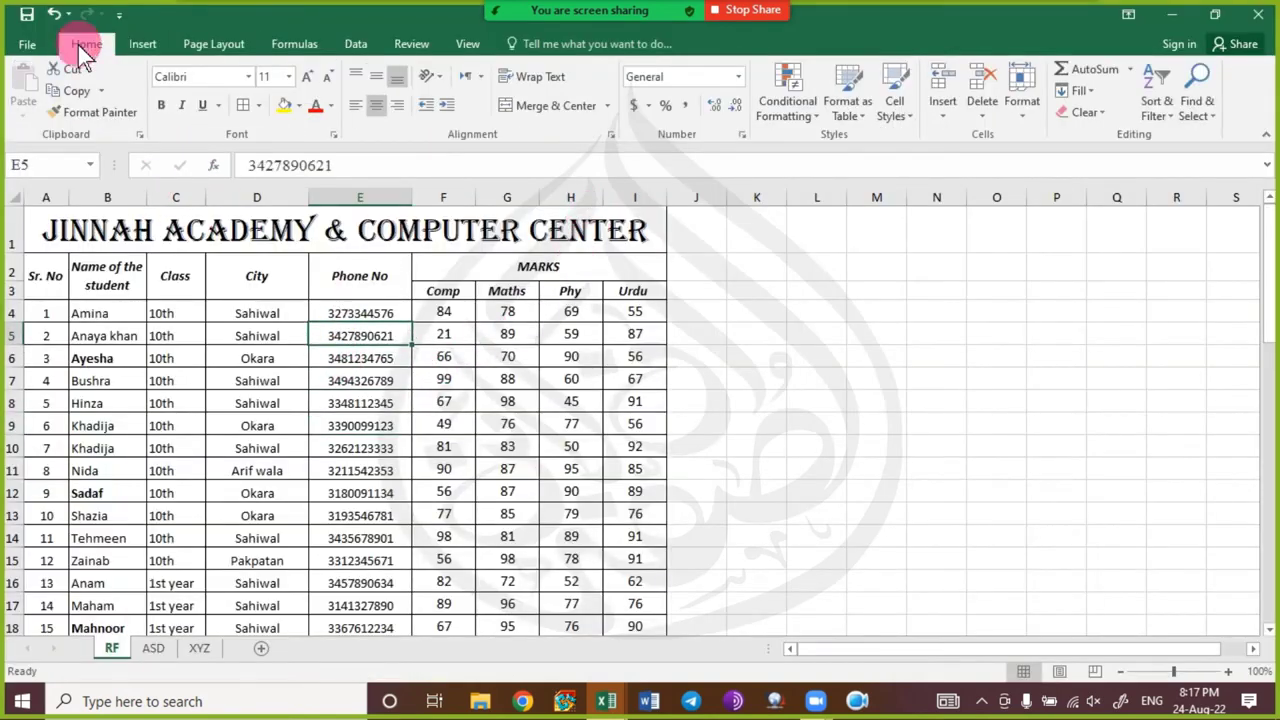
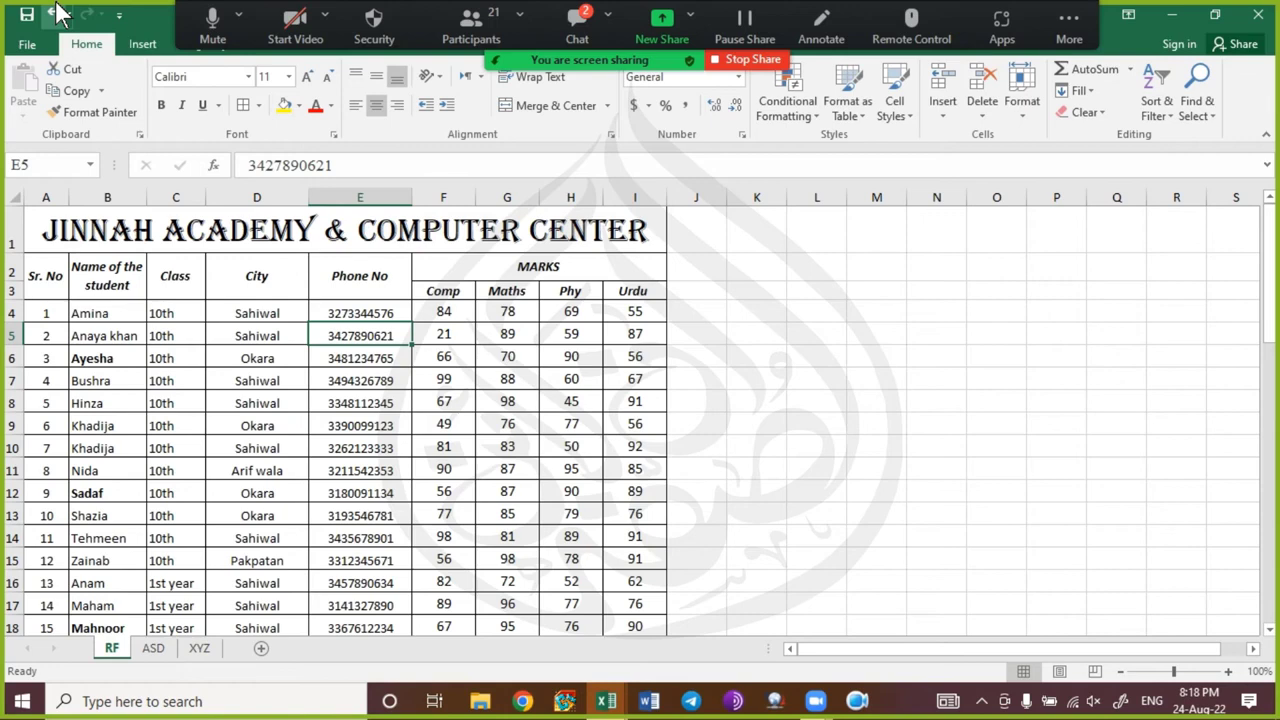
- Read the participants' messages in the Zoom meeting chat, unmute the microphone and minimize the chat window
{"action": "left_click", "coordinate": [579, 23]}
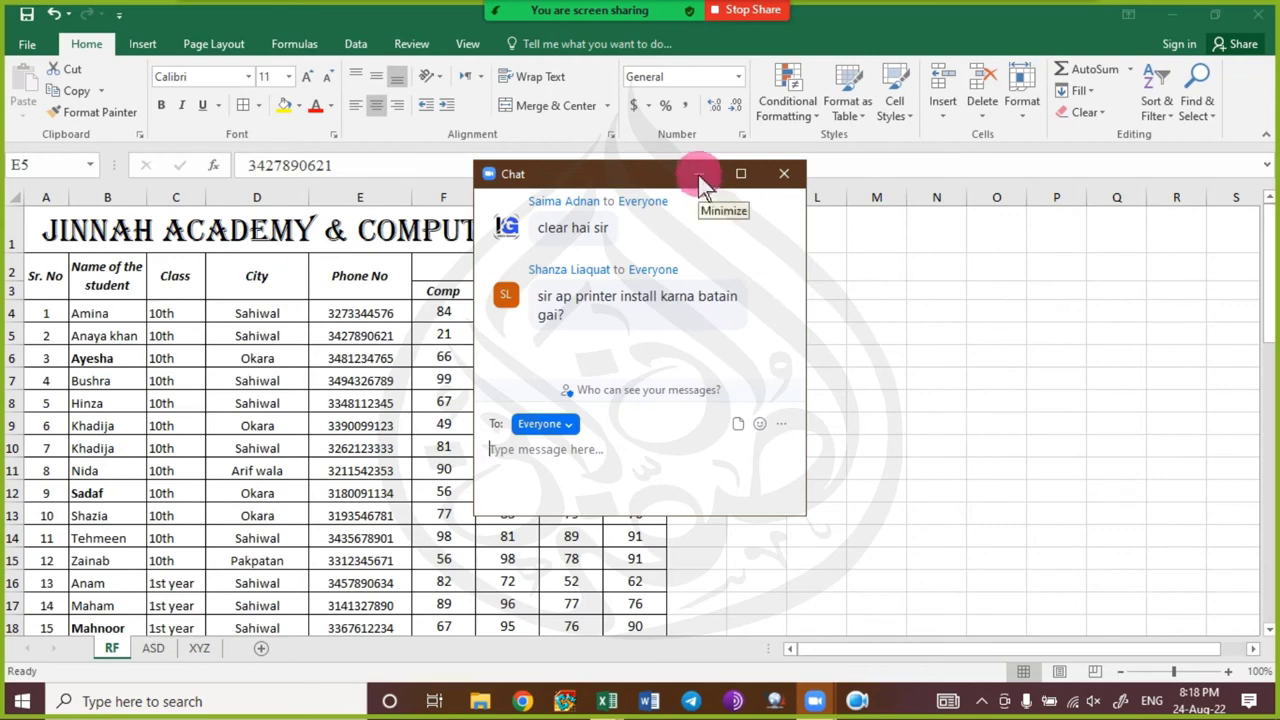
{"action": "mouse_move", "coordinate": [645, 12]}
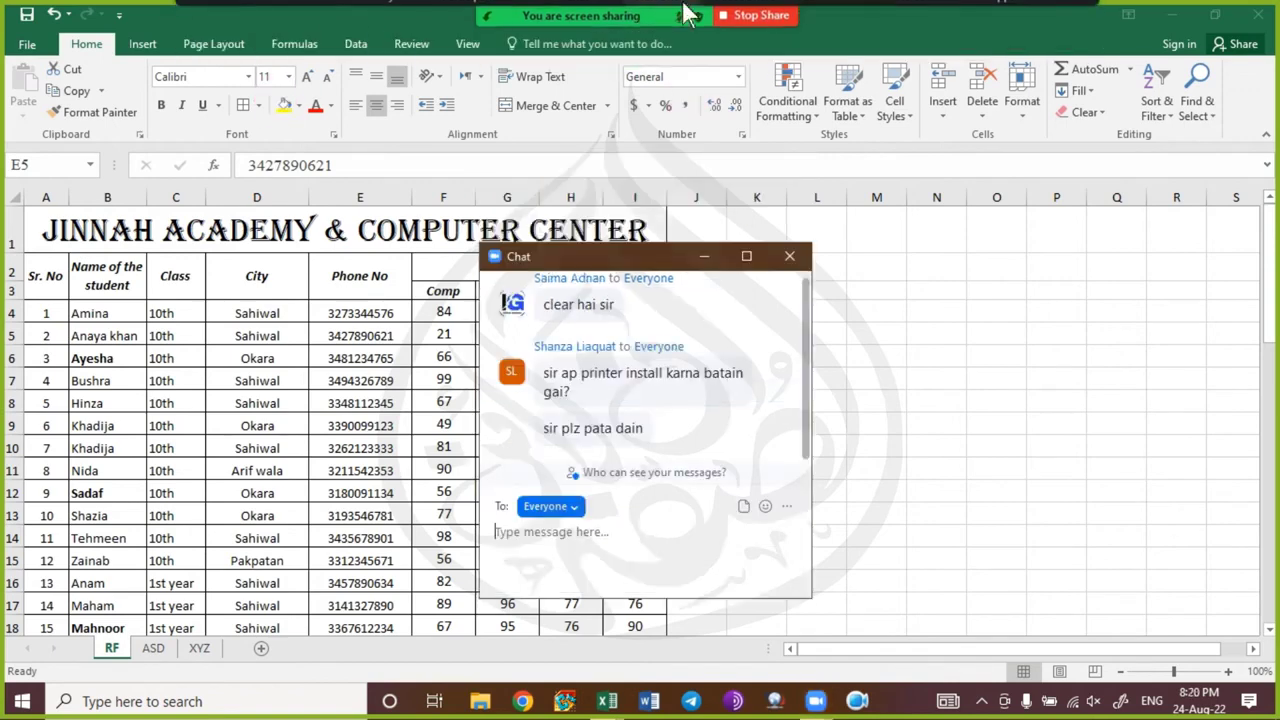
{"action": "left_click", "coordinate": [215, 30]}
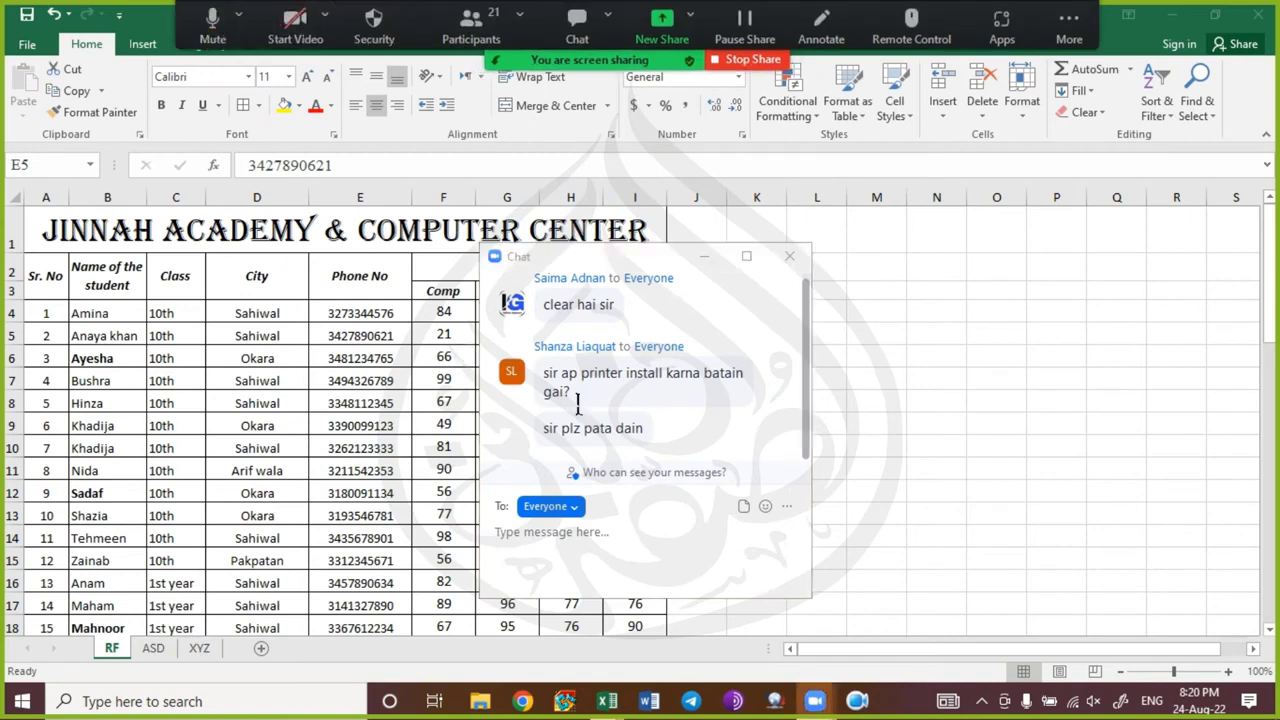
{"action": "left_click", "coordinate": [702, 262]}
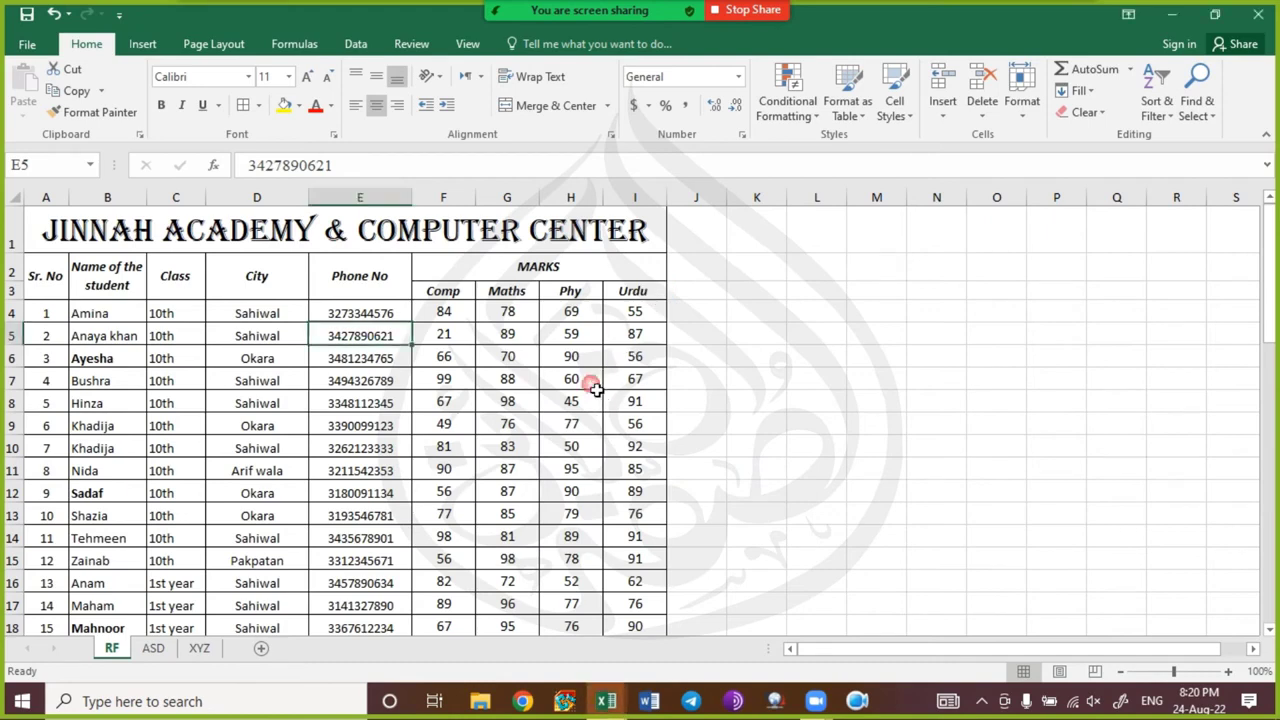
- Look through the printers available for printing the marks sheet, keep the current printer and return to the worksheet
{"action": "left_click", "coordinate": [430, 358]}
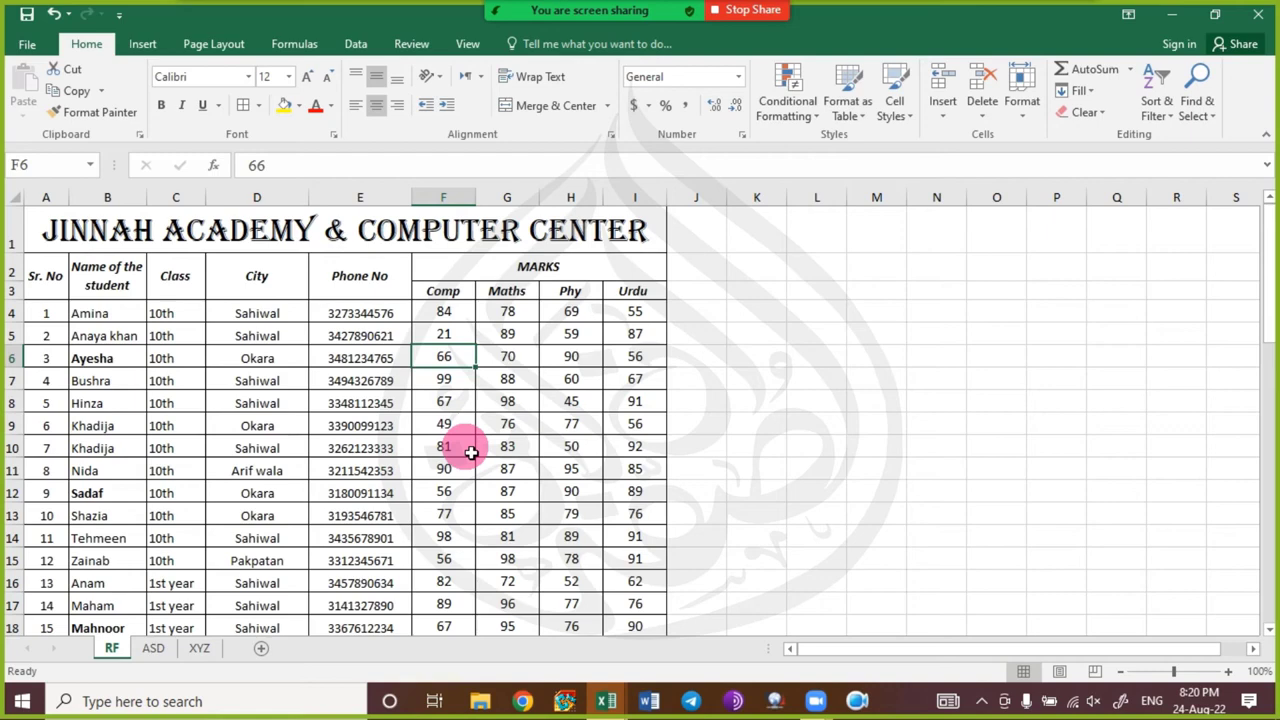
{"action": "key", "text": "ctrl+p"}
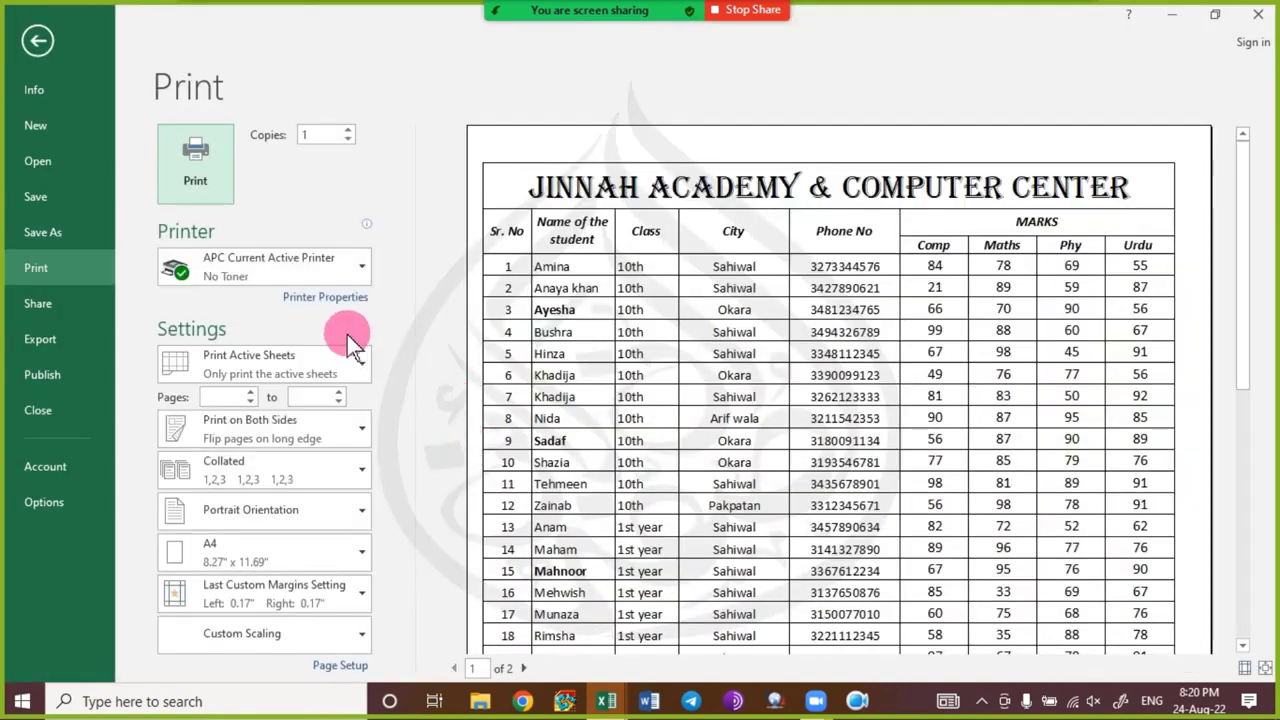
{"action": "mouse_move", "coordinate": [250, 262]}
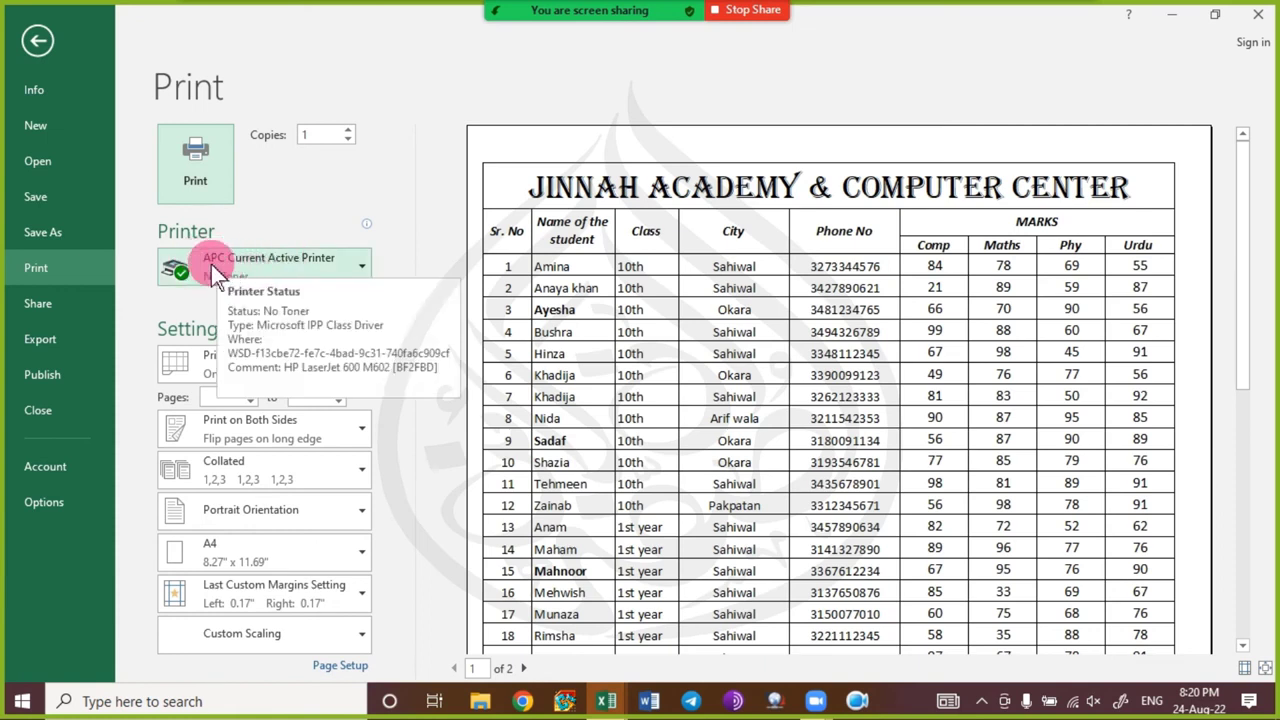
{"action": "left_click", "coordinate": [323, 262]}
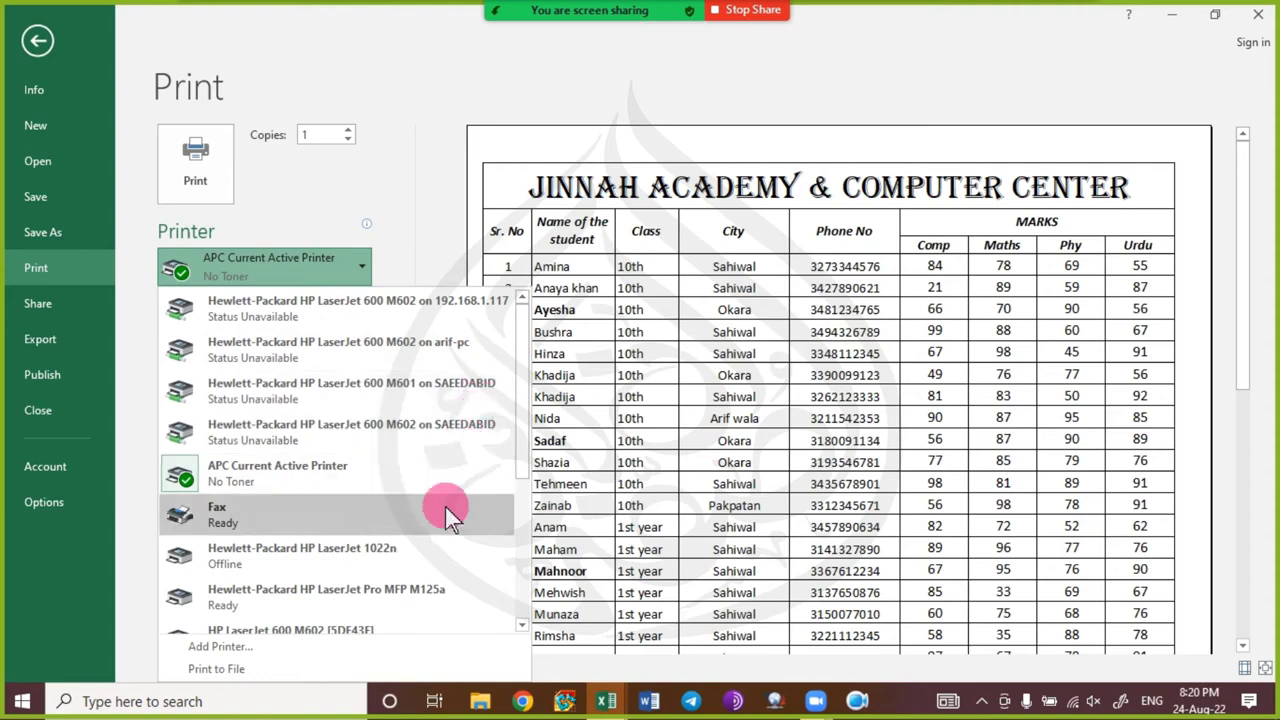
{"action": "scroll", "coordinate": [512, 530], "scroll_direction": "down", "scroll_amount": 3}
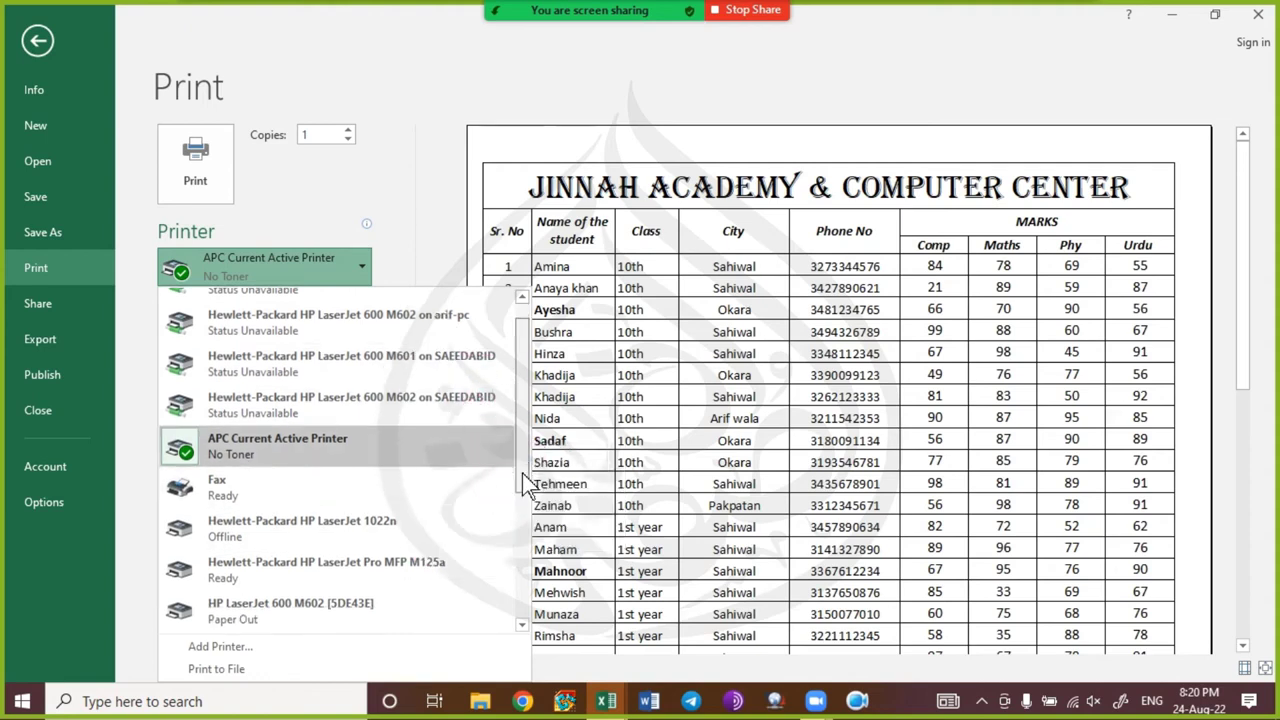
{"action": "scroll", "coordinate": [506, 530], "scroll_direction": "down", "scroll_amount": 5}
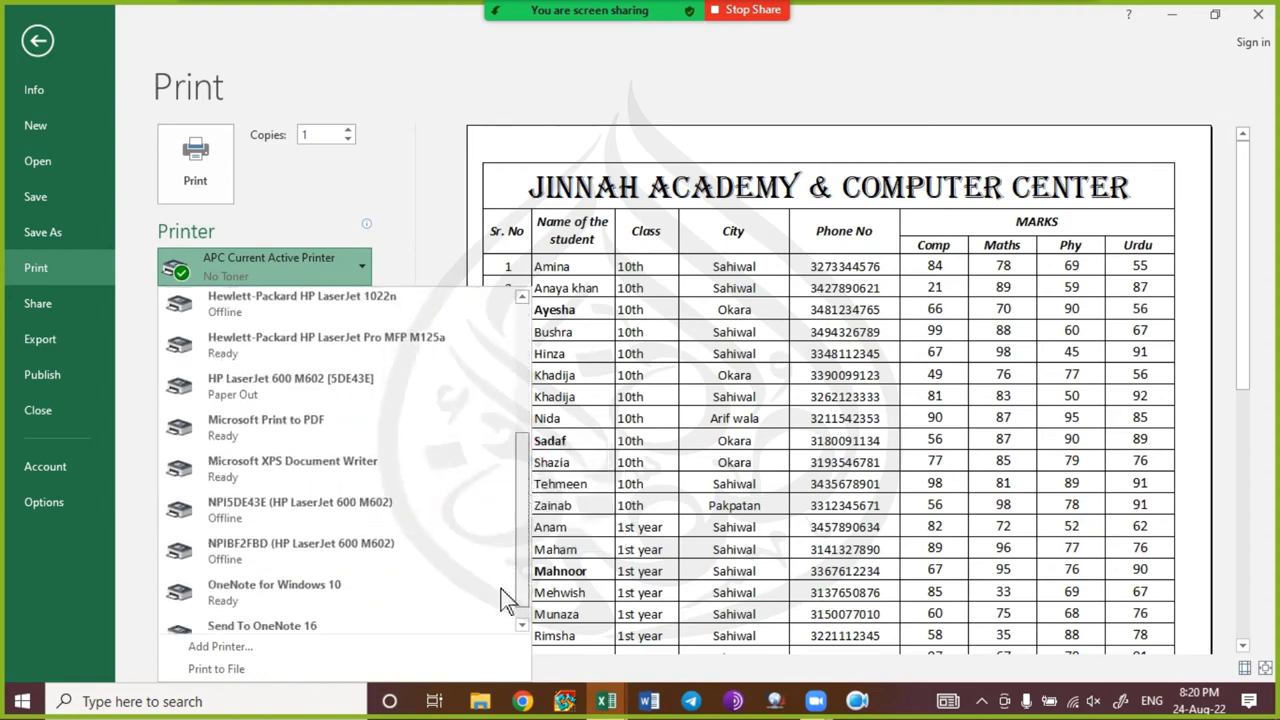
{"action": "left_click", "coordinate": [428, 537]}
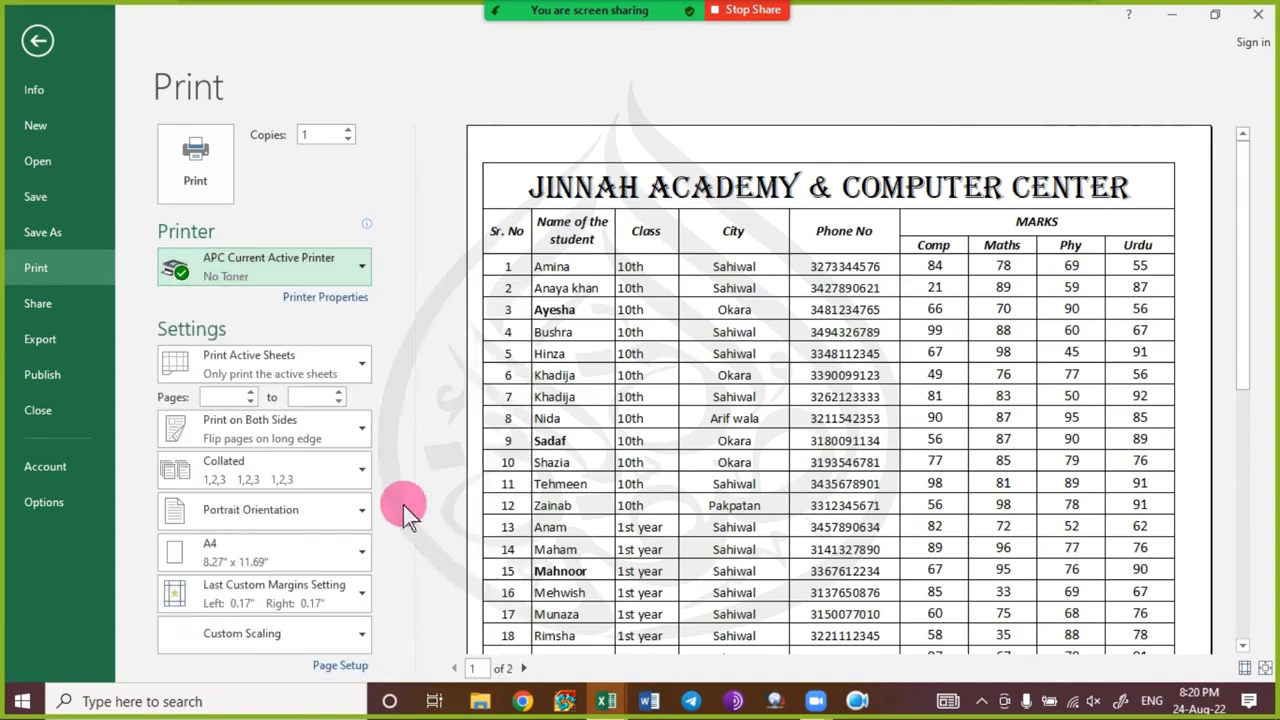
{"action": "key", "text": "Escape"}
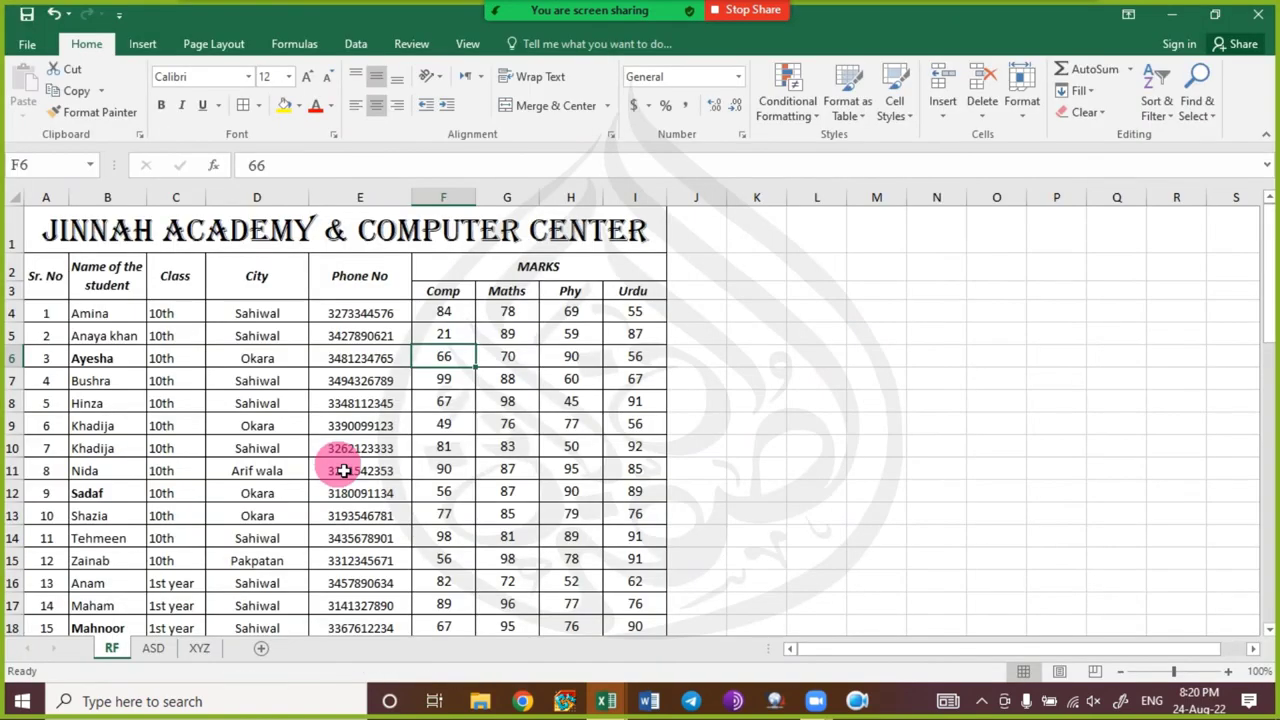
- Find the Windows Printers & scanners settings, look through the whole list of installed printers and return to the Settings home page
{"action": "key", "text": "super"}
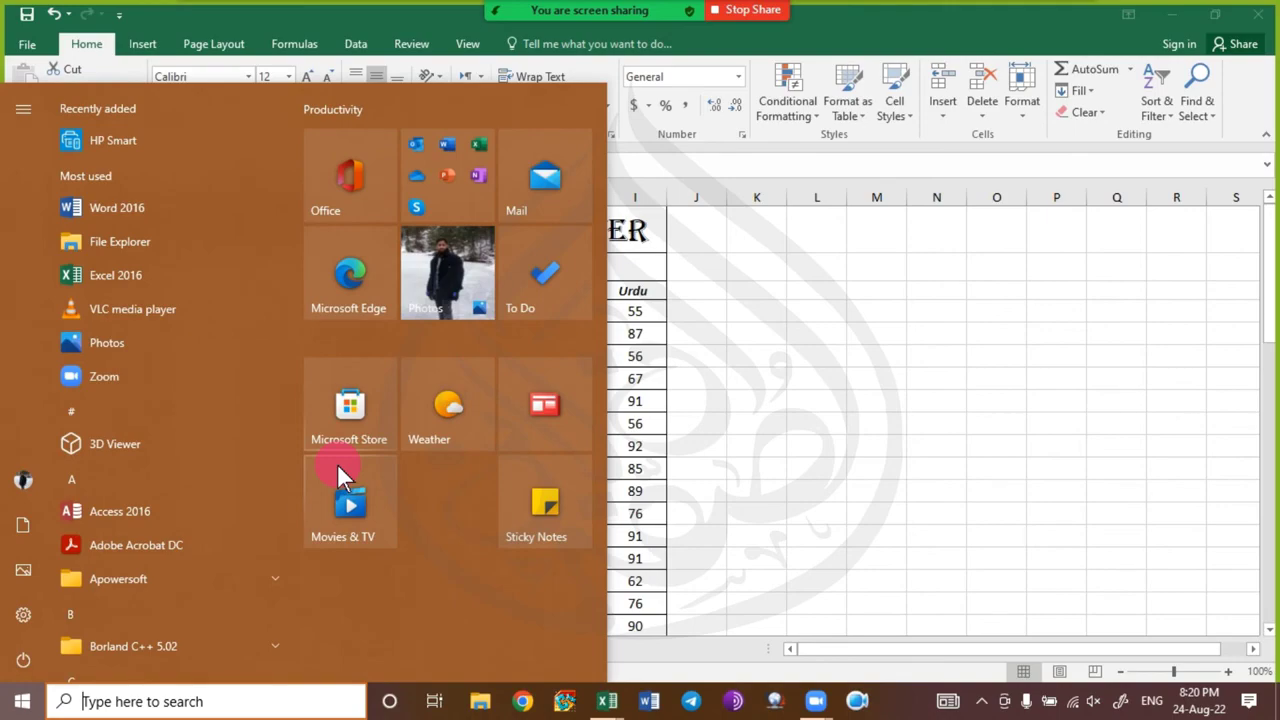
{"action": "type", "text": "PRINT"}
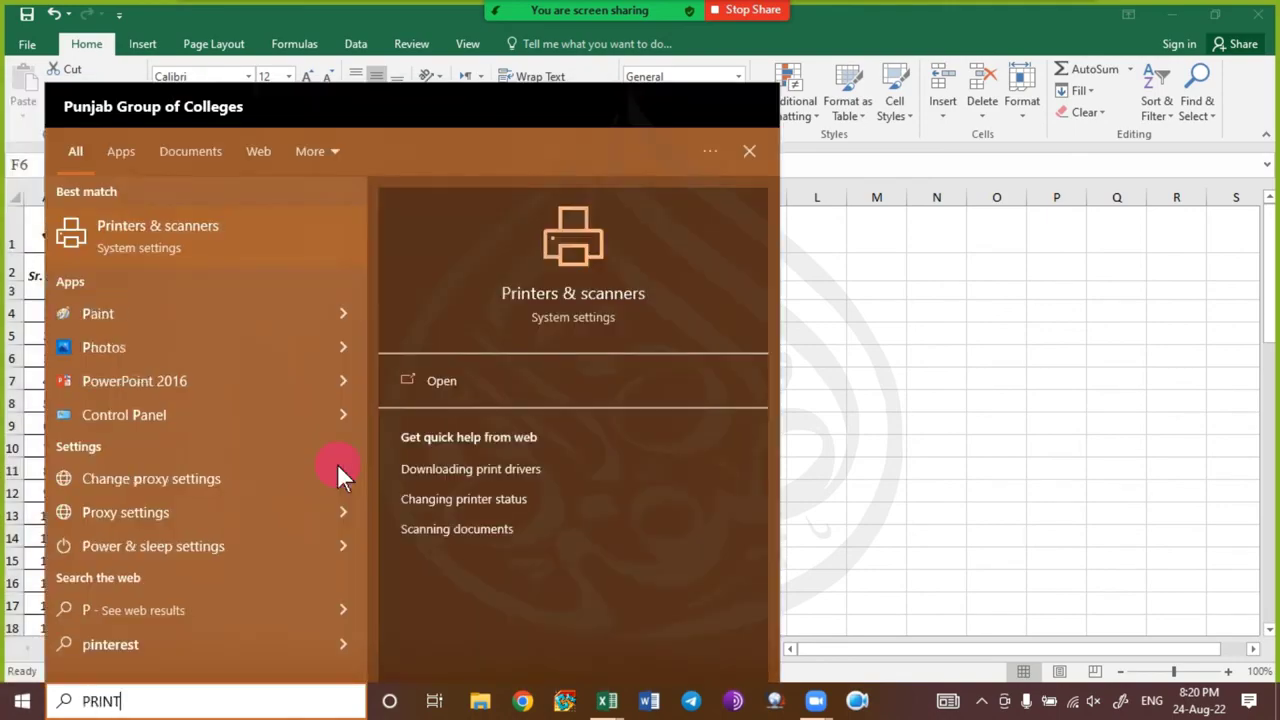
{"action": "left_click", "coordinate": [223, 239]}
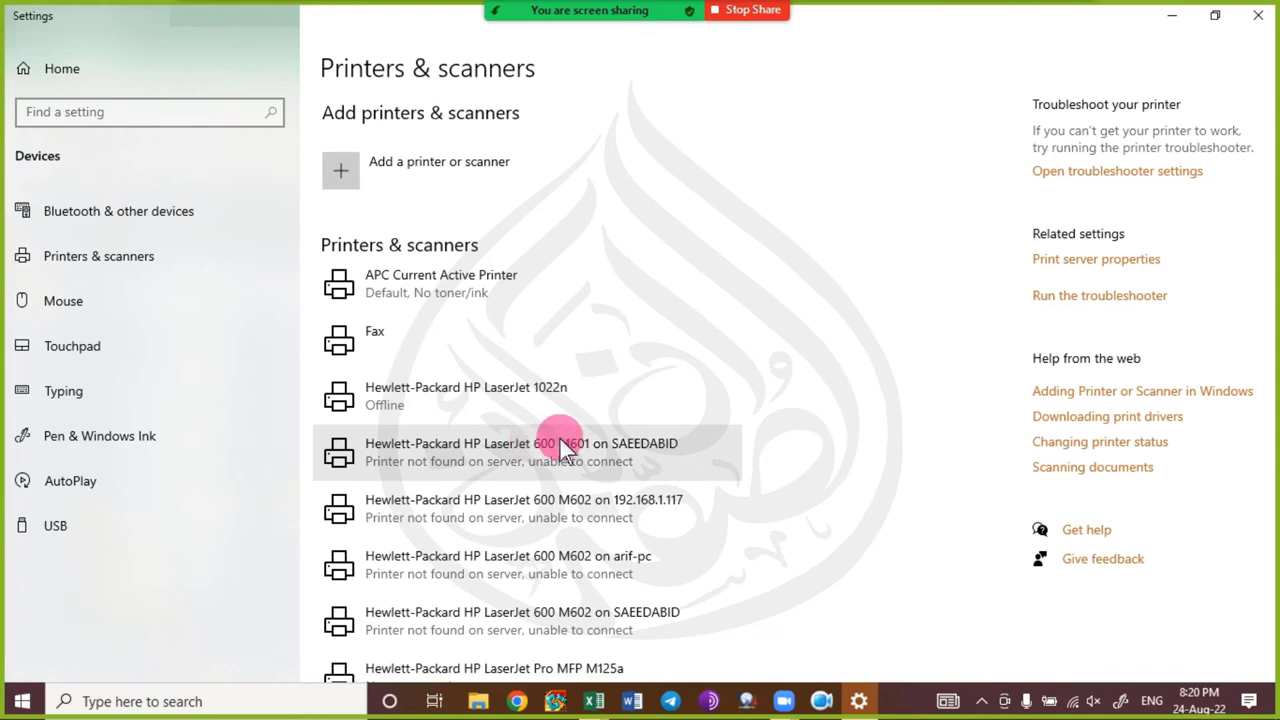
{"action": "scroll", "coordinate": [560, 440], "scroll_direction": "down", "scroll_amount": 3}
{"action": "scroll", "coordinate": [560, 439], "scroll_direction": "down", "scroll_amount": 4}
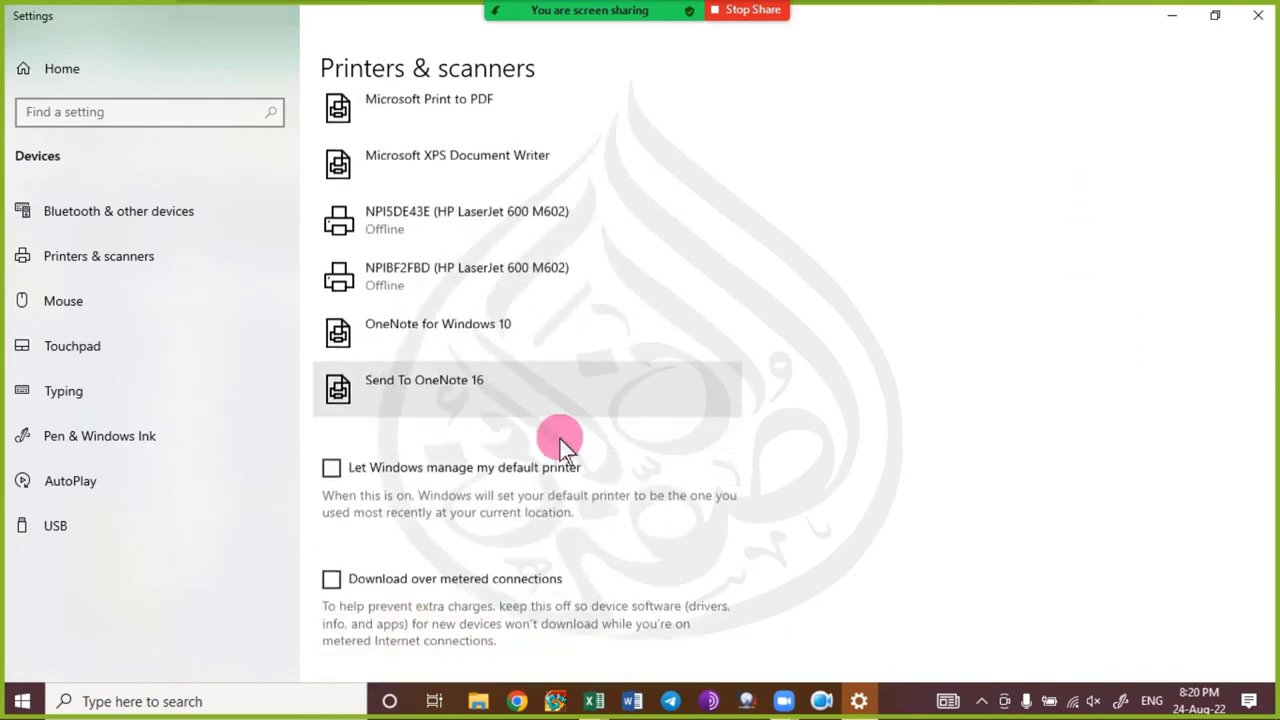
{"action": "scroll", "coordinate": [560, 439], "scroll_direction": "up", "scroll_amount": 2}
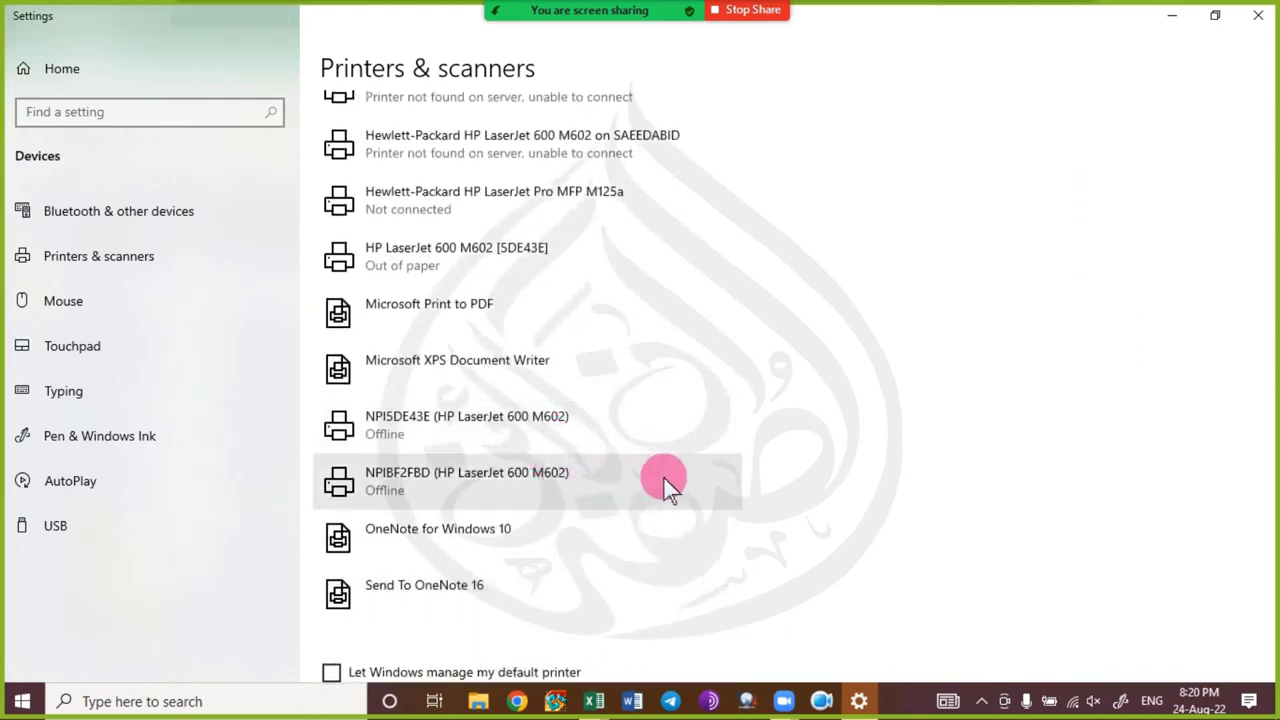
{"action": "scroll", "coordinate": [712, 485], "scroll_direction": "up", "scroll_amount": 3}
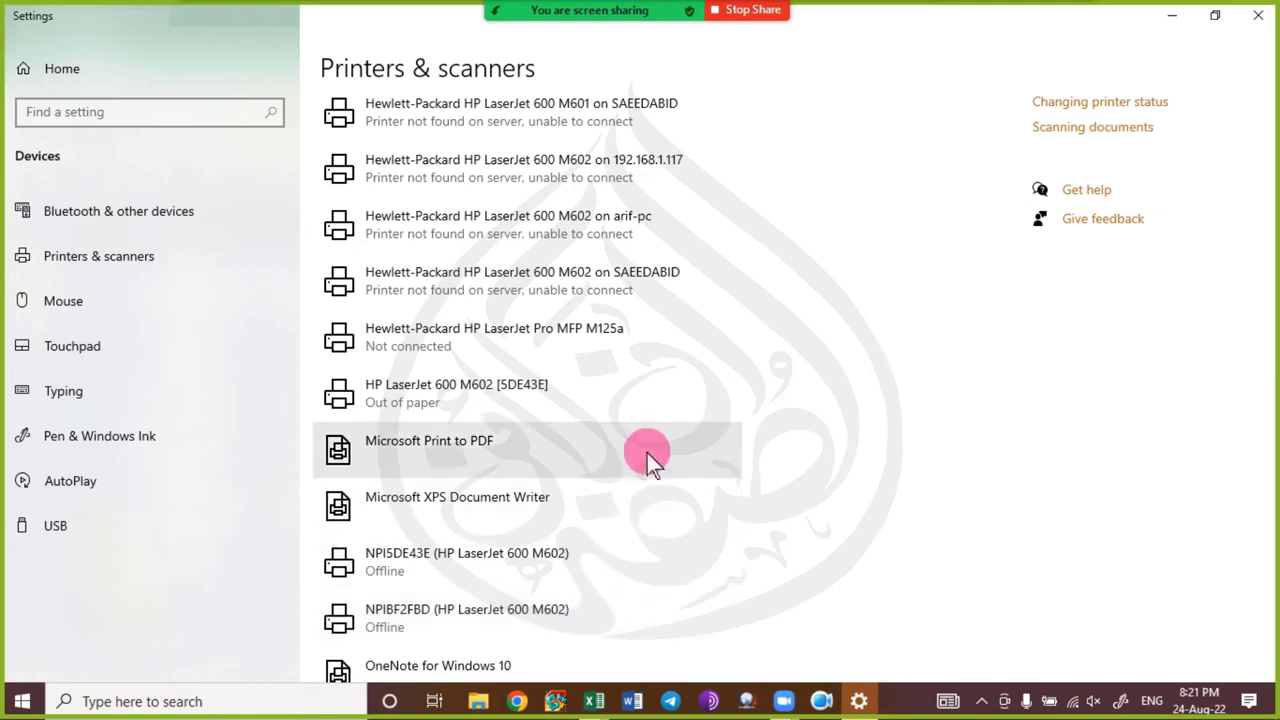
{"action": "scroll", "coordinate": [627, 306], "scroll_direction": "up", "scroll_amount": 3}
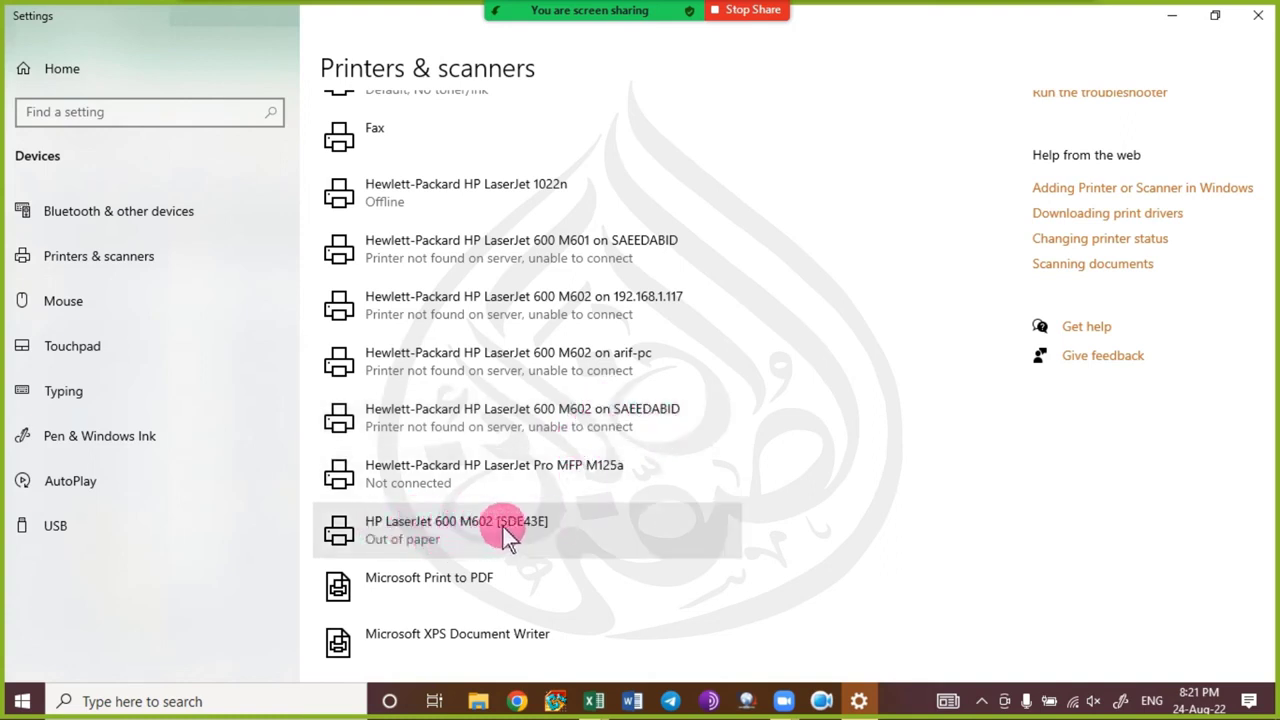
{"action": "scroll", "coordinate": [466, 457], "scroll_direction": "up", "scroll_amount": 3}
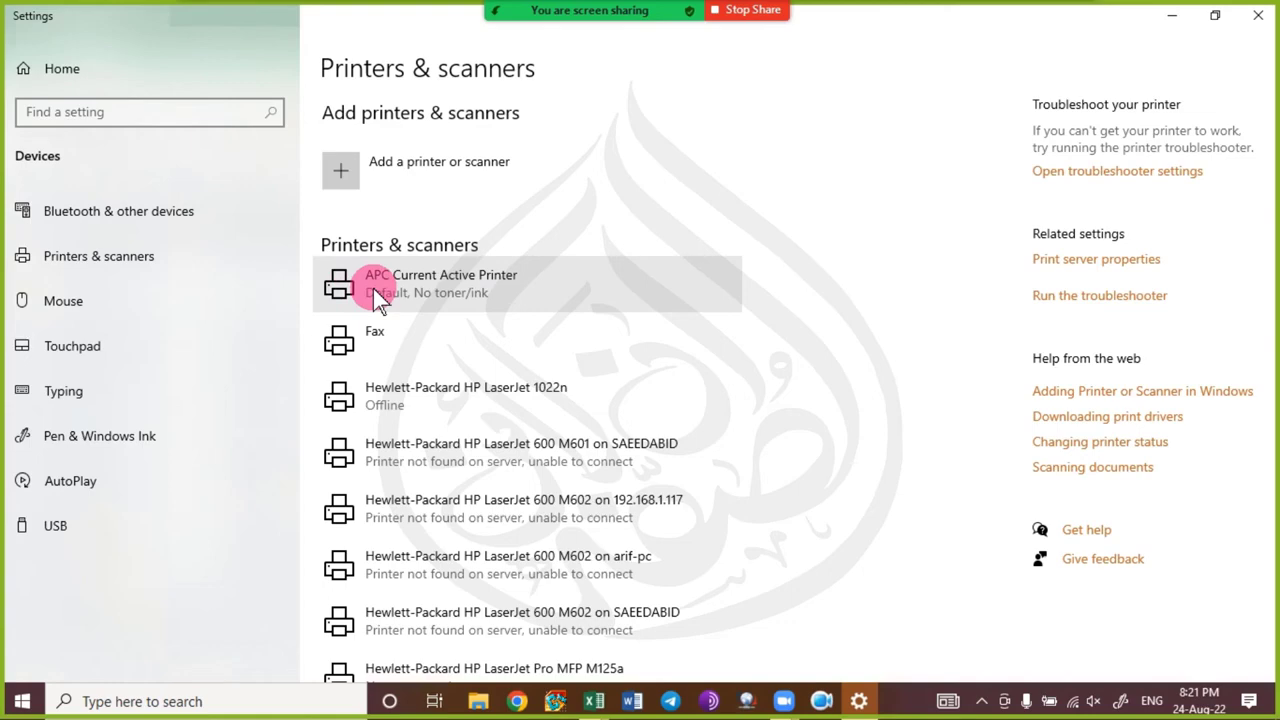
{"action": "left_click", "coordinate": [190, 52]}
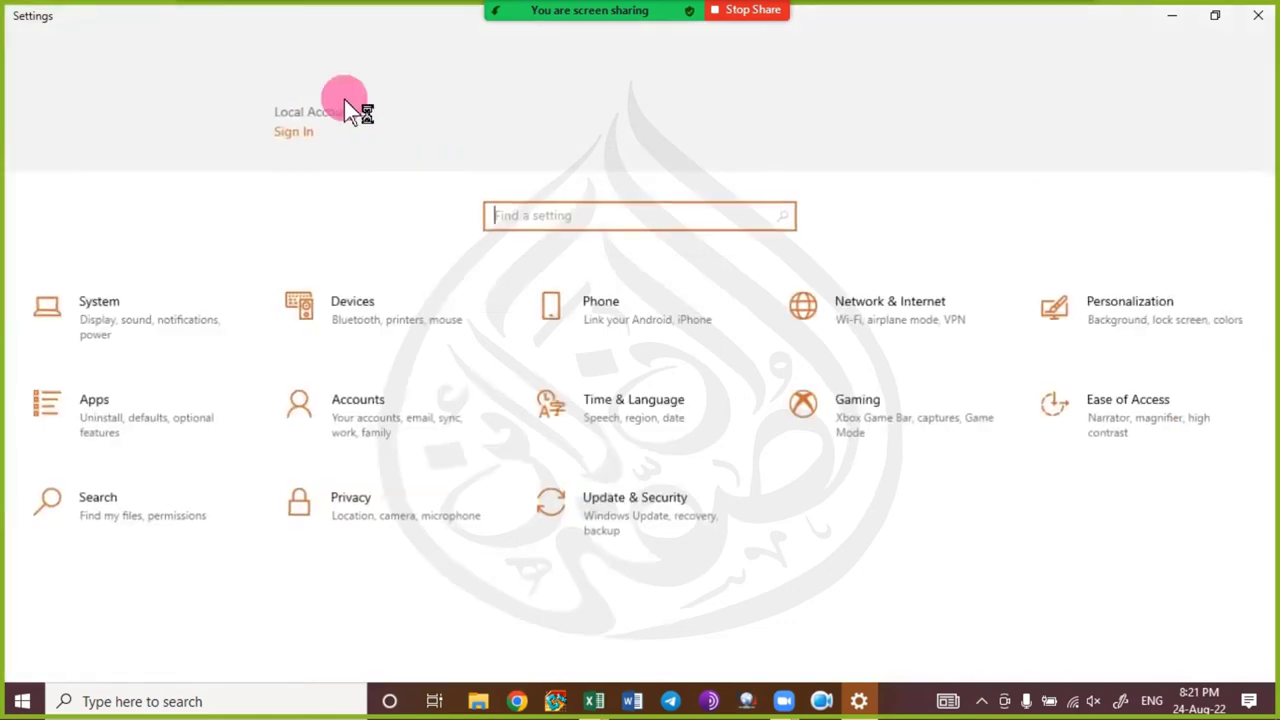
- Close the Windows Settings, return to the marks sheet and look over the Conditional Formatting options without applying any
{"action": "left_click", "coordinate": [1258, 15]}
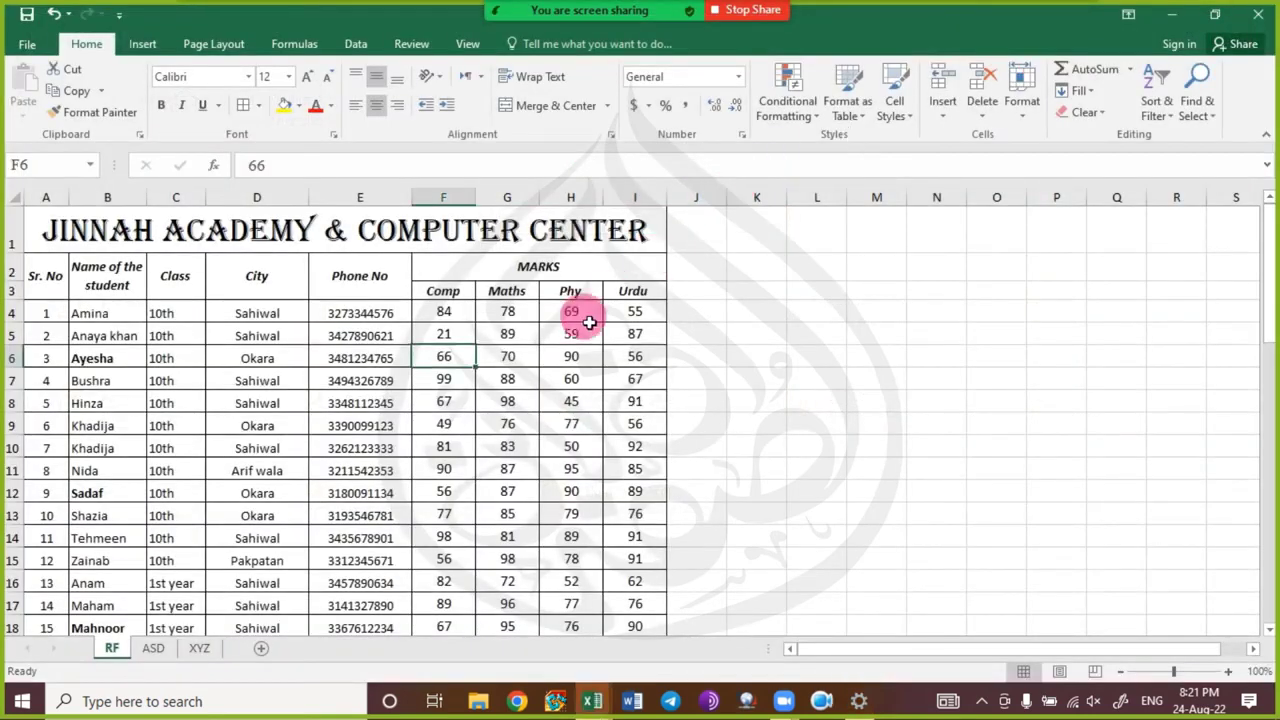
{"action": "left_click", "coordinate": [490, 292]}
{"action": "mouse_move", "coordinate": [568, 14]}
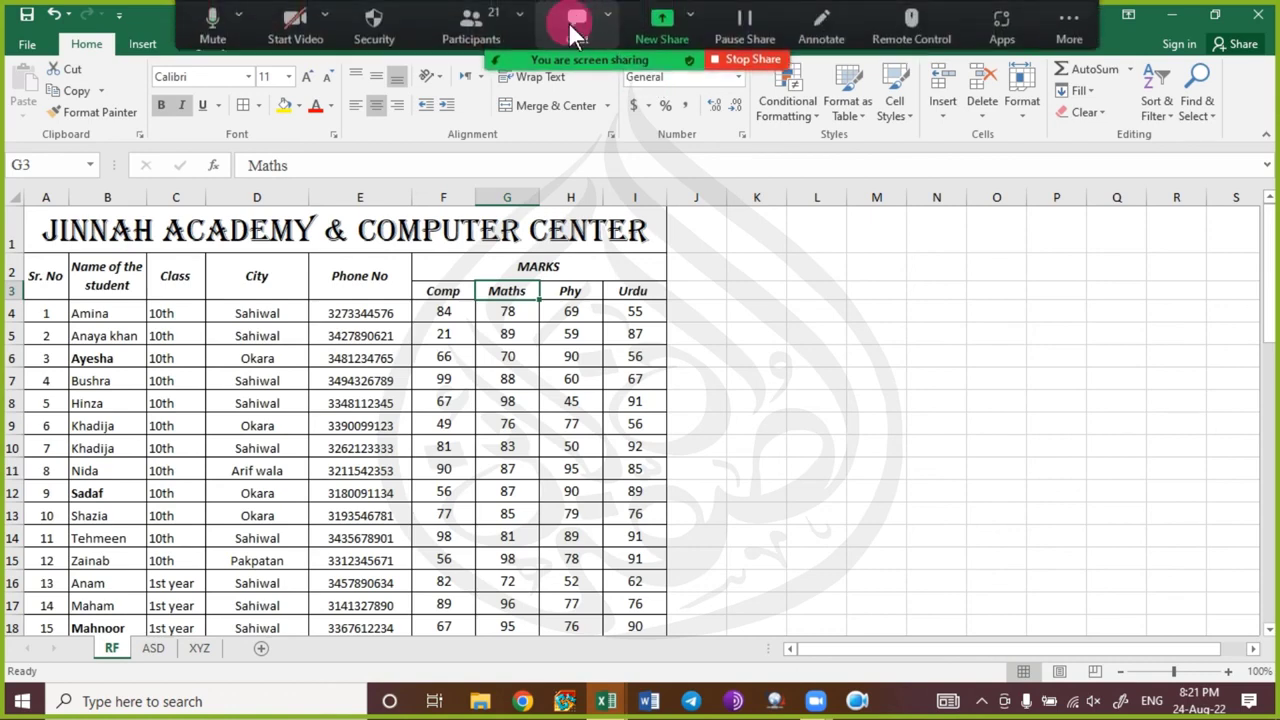
{"action": "left_click", "coordinate": [340, 272]}
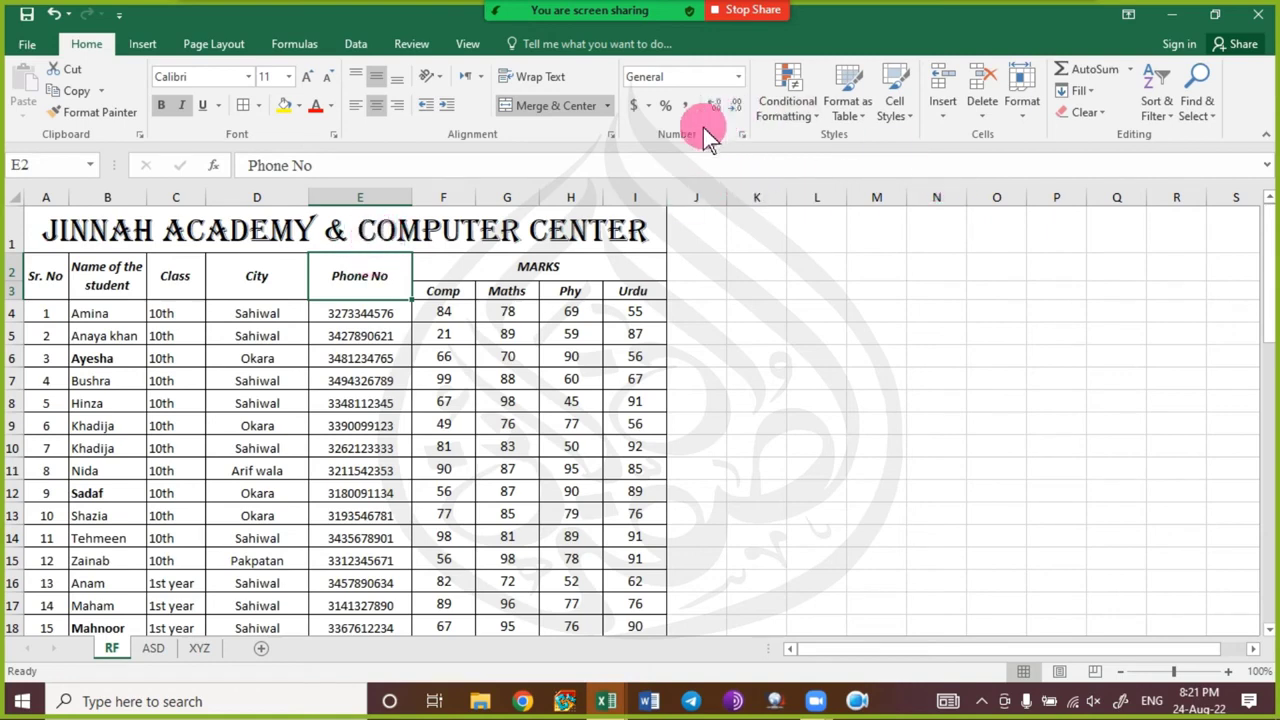
{"action": "left_click", "coordinate": [812, 104]}
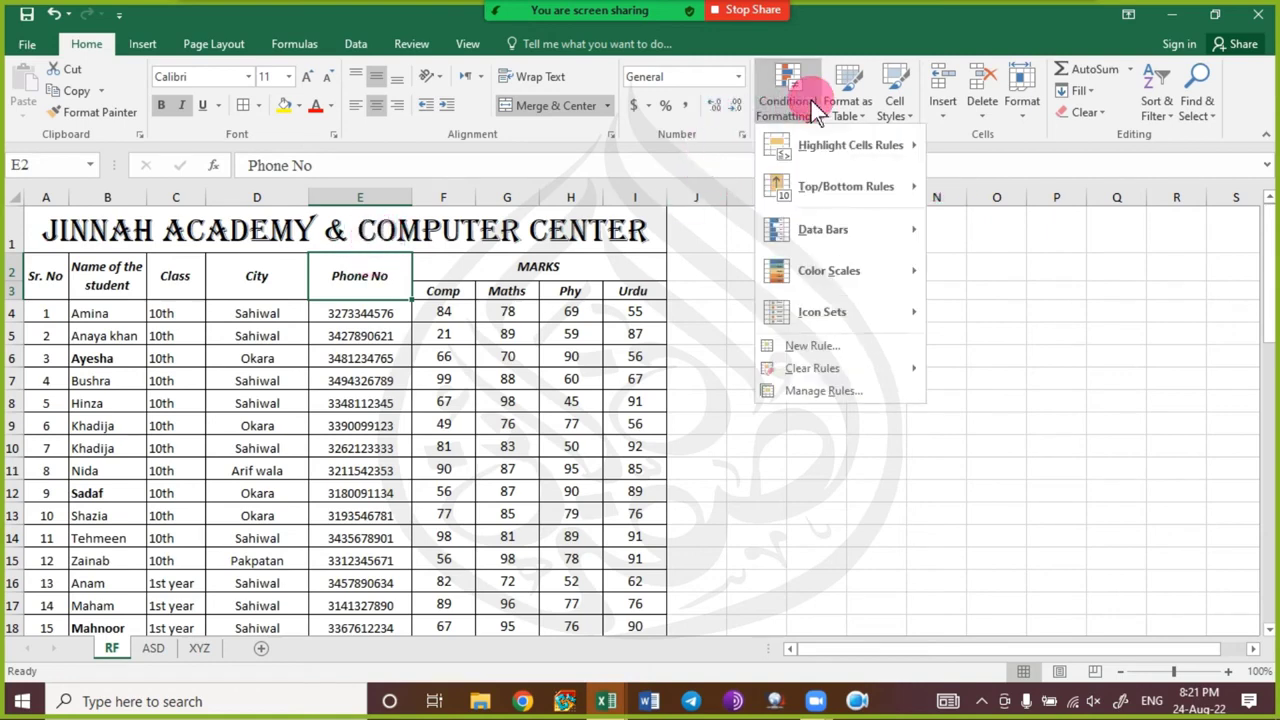
{"action": "left_click", "coordinate": [815, 108]}
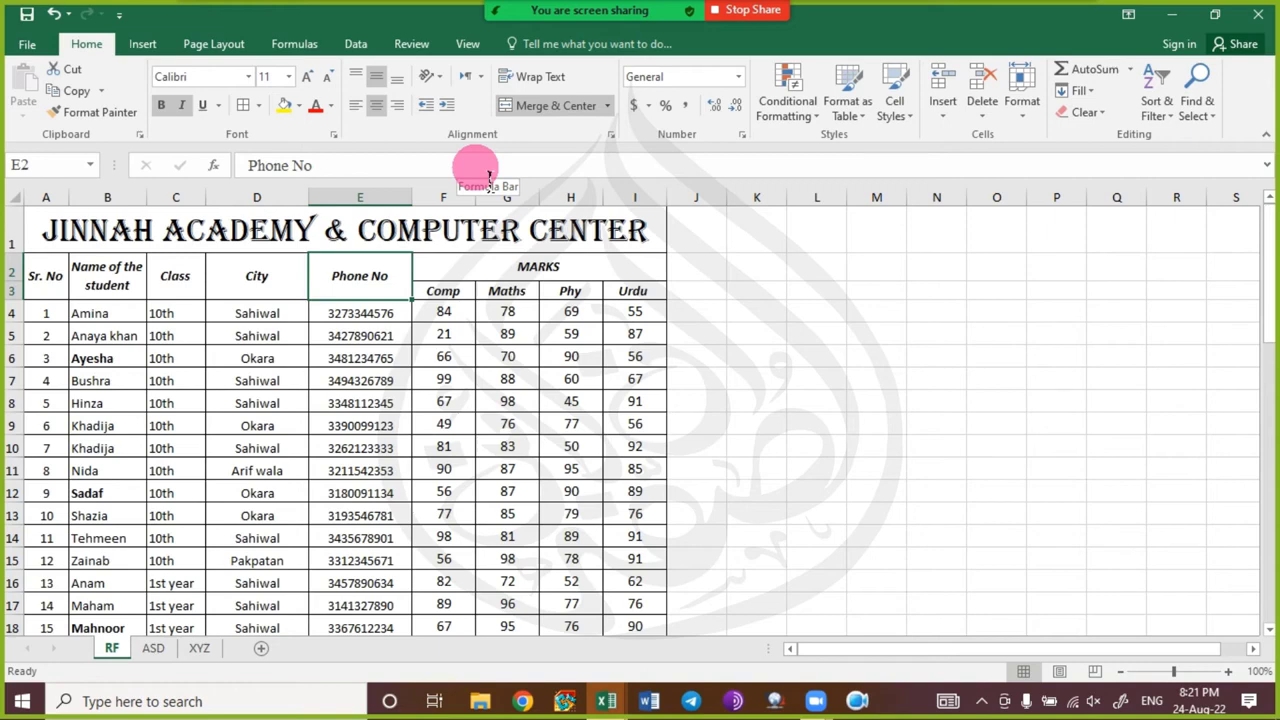
{"action": "left_click", "coordinate": [265, 376]}
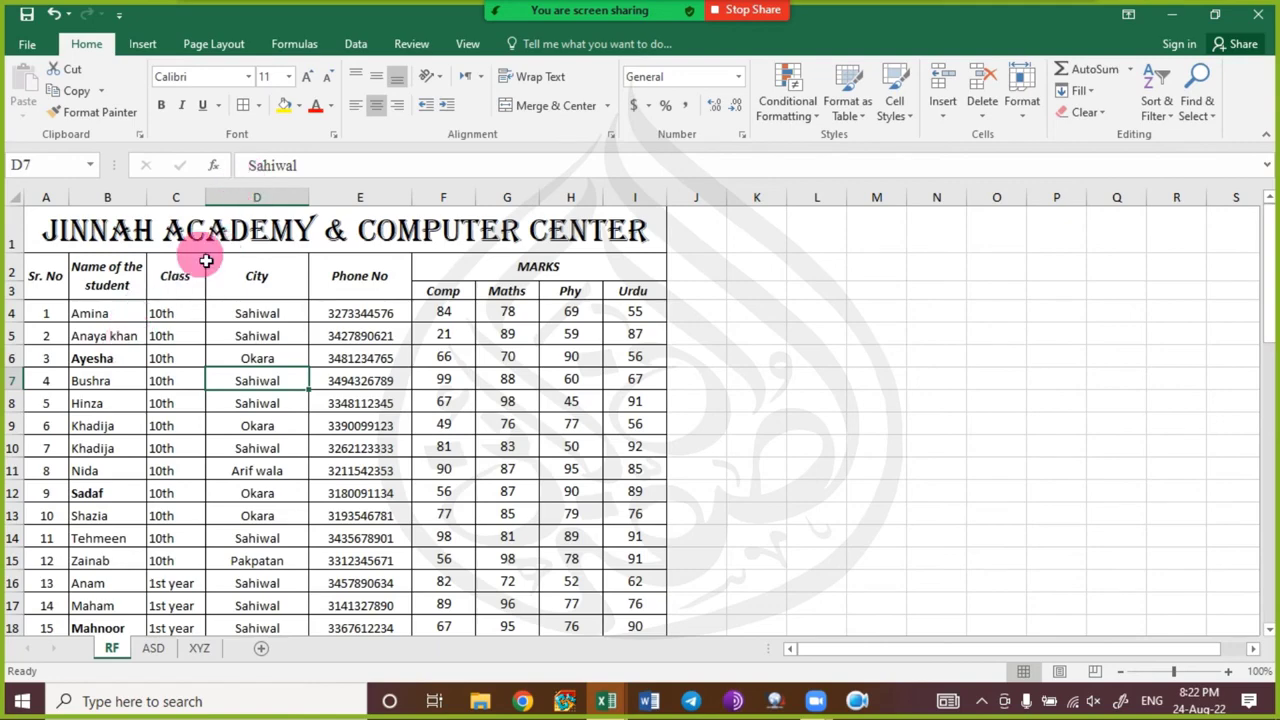
- Remove the bold formatting from all student names in B4:B53 and widen the name column
{"action": "scroll", "coordinate": [155, 444], "scroll_direction": "down", "scroll_amount": 3}
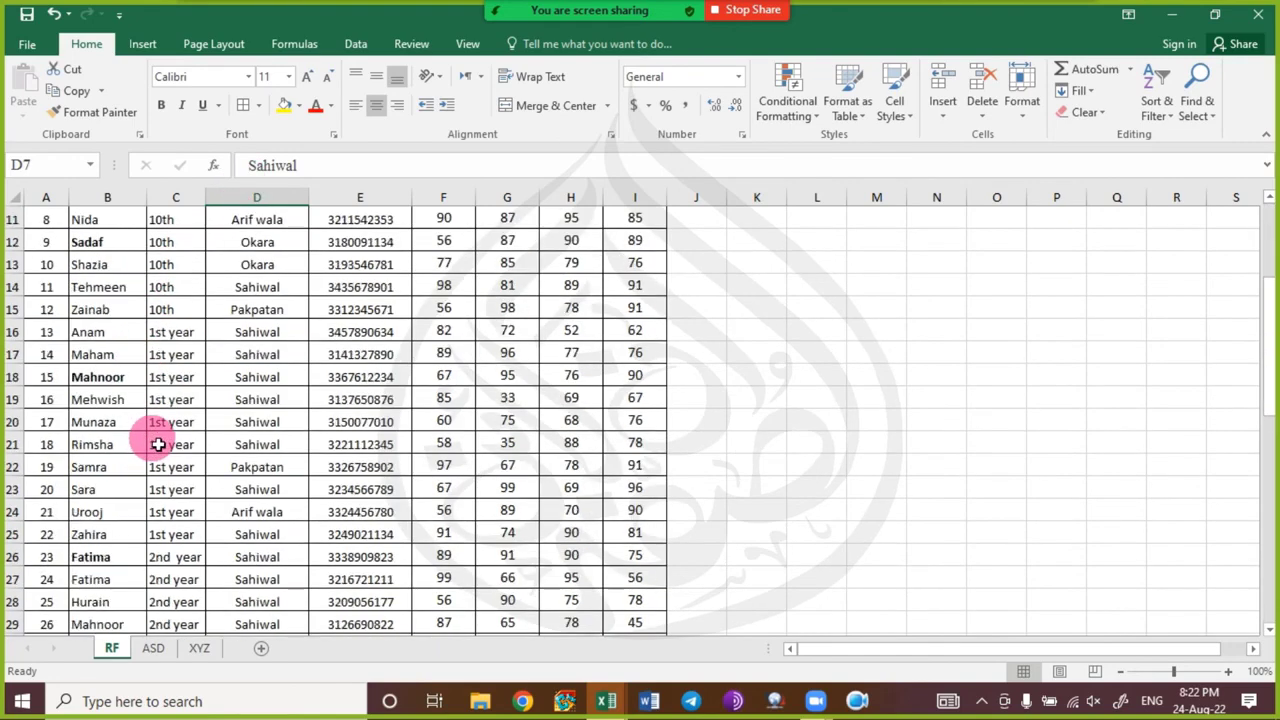
{"action": "scroll", "coordinate": [158, 444], "scroll_direction": "up", "scroll_amount": 3}
{"action": "left_click", "coordinate": [108, 316]}
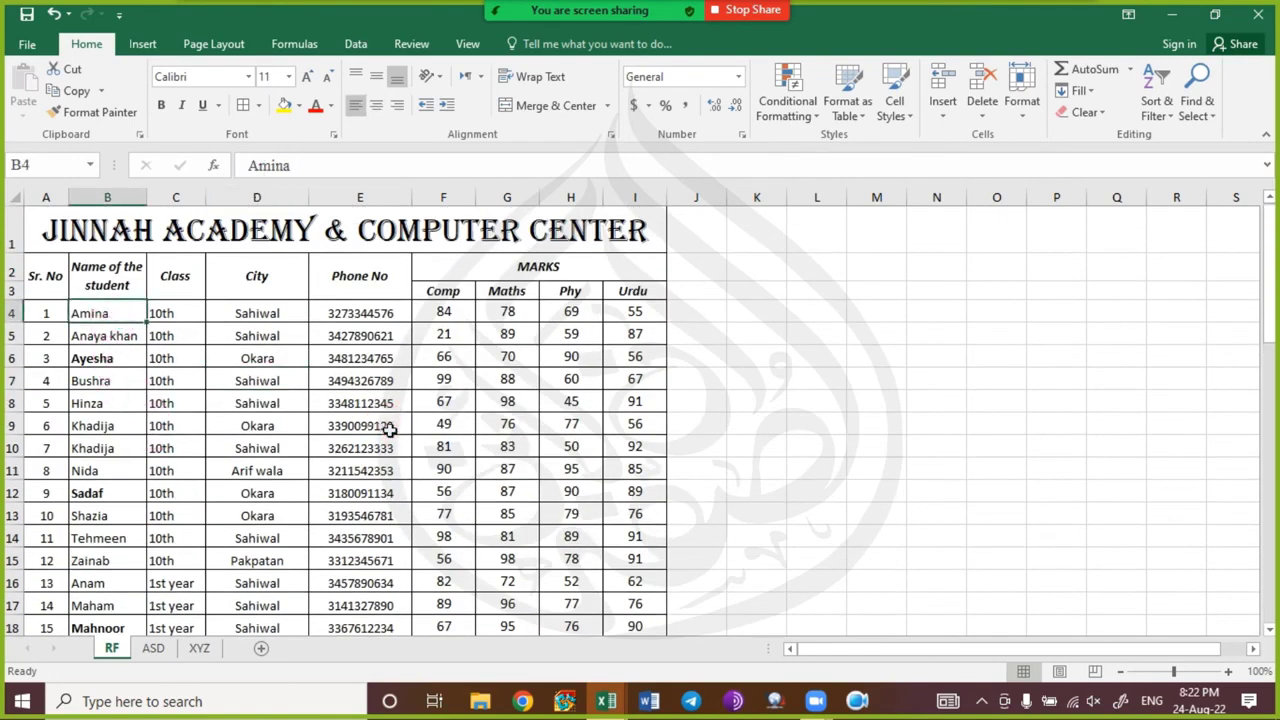
{"action": "key", "text": "ctrl+shift+Down"}
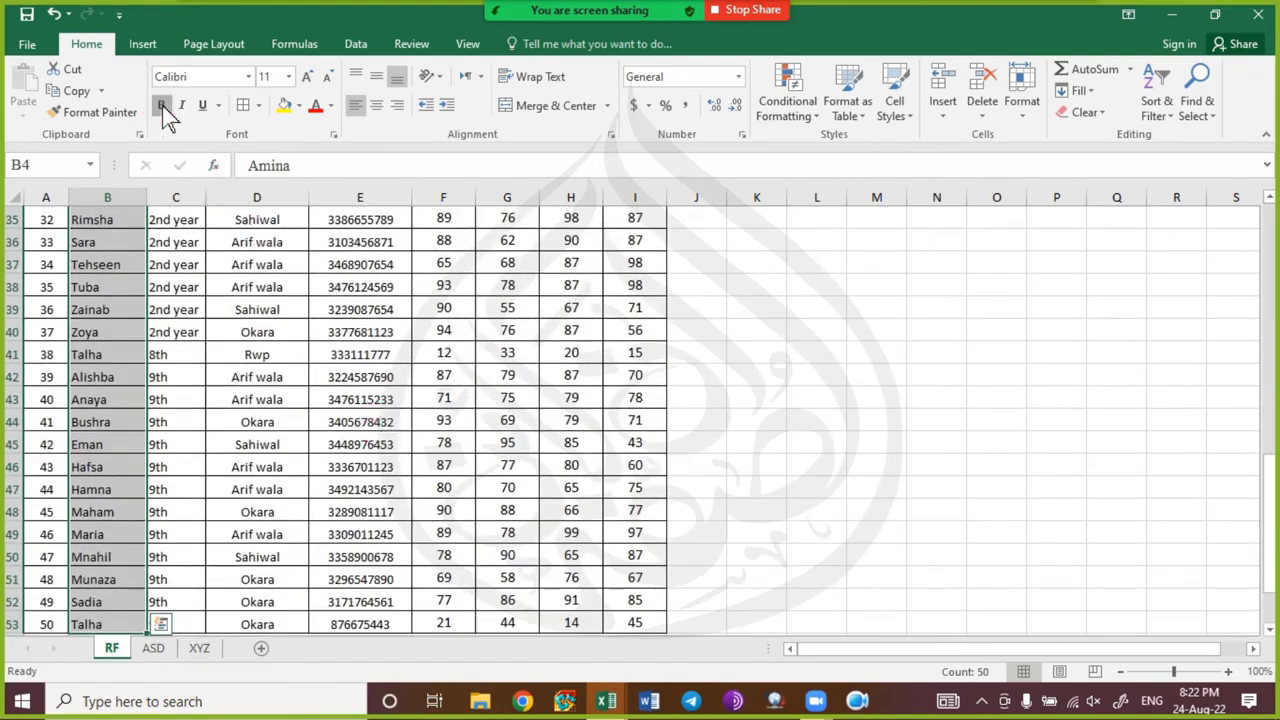
{"action": "key", "text": "ctrl+BackSpace"}
{"action": "left_click", "coordinate": [266, 532]}
{"action": "left_click", "coordinate": [90, 316]}
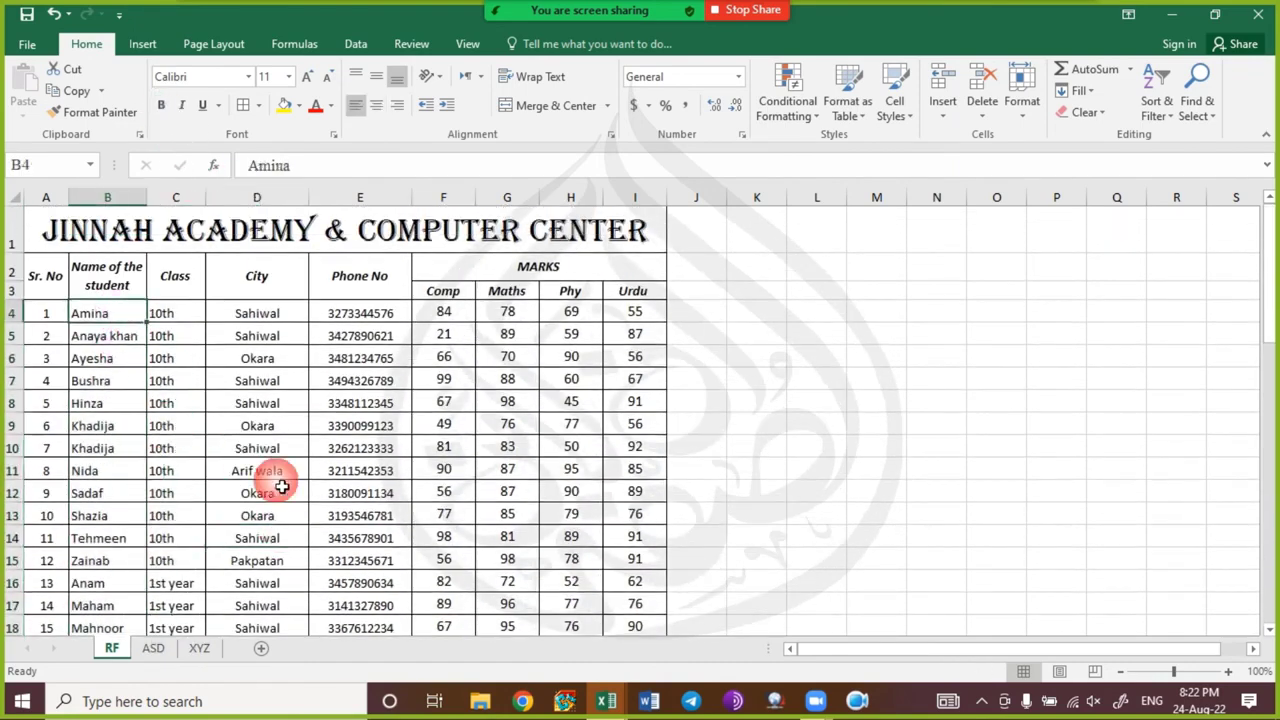
{"action": "key", "text": "Down"}
{"action": "key", "text": "Down"}
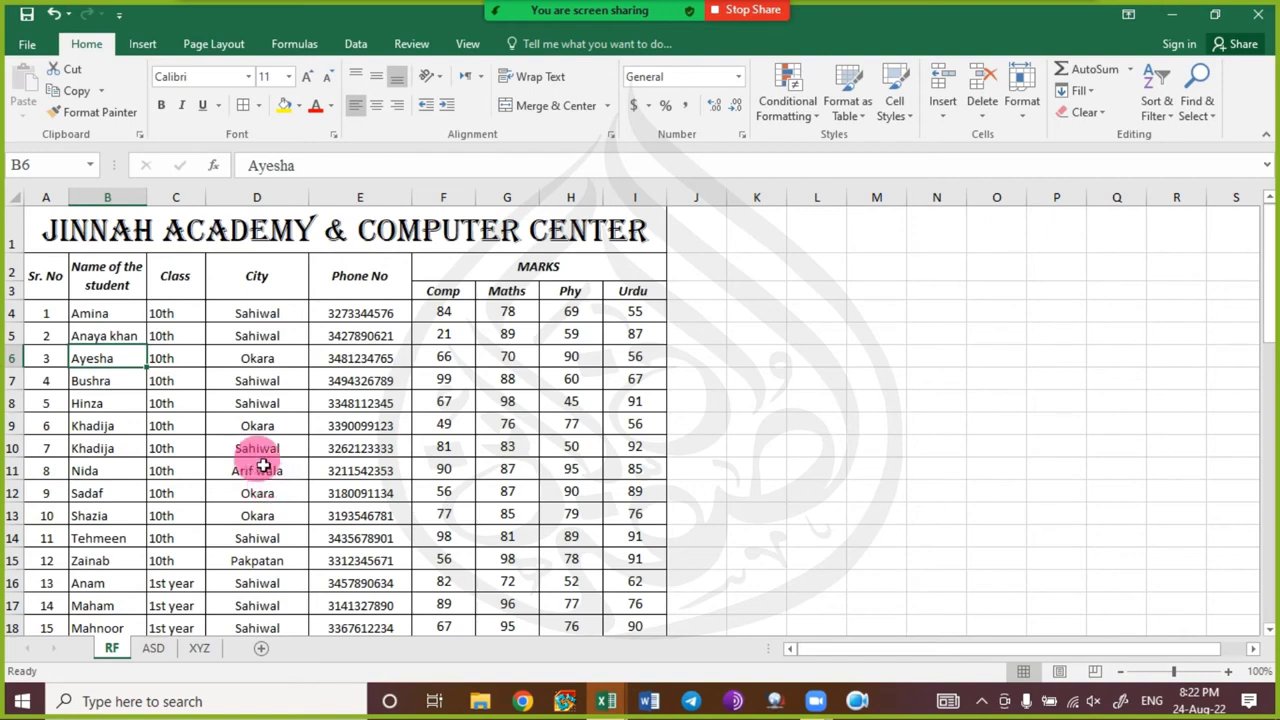
{"action": "left_click_drag", "start_coordinate": [147, 198], "coordinate": [178, 198]}
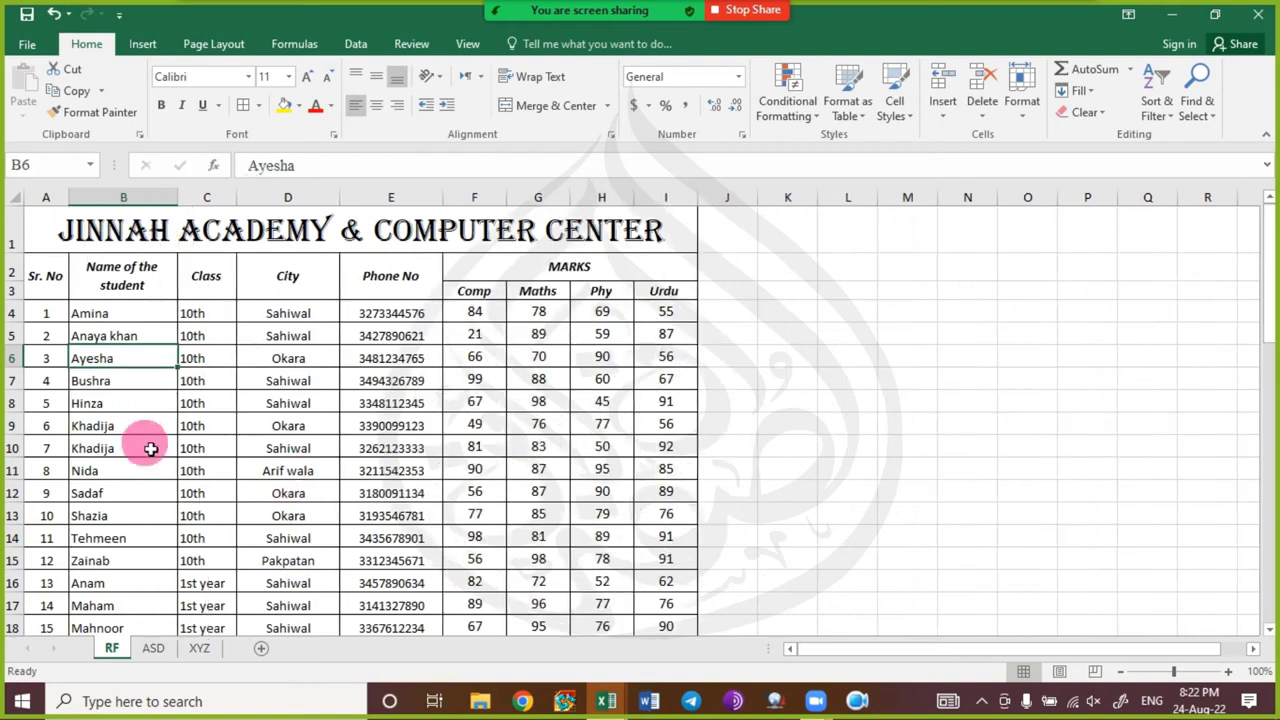
- Insert a comment on the student name in cell B9
{"action": "left_click", "coordinate": [122, 426]}
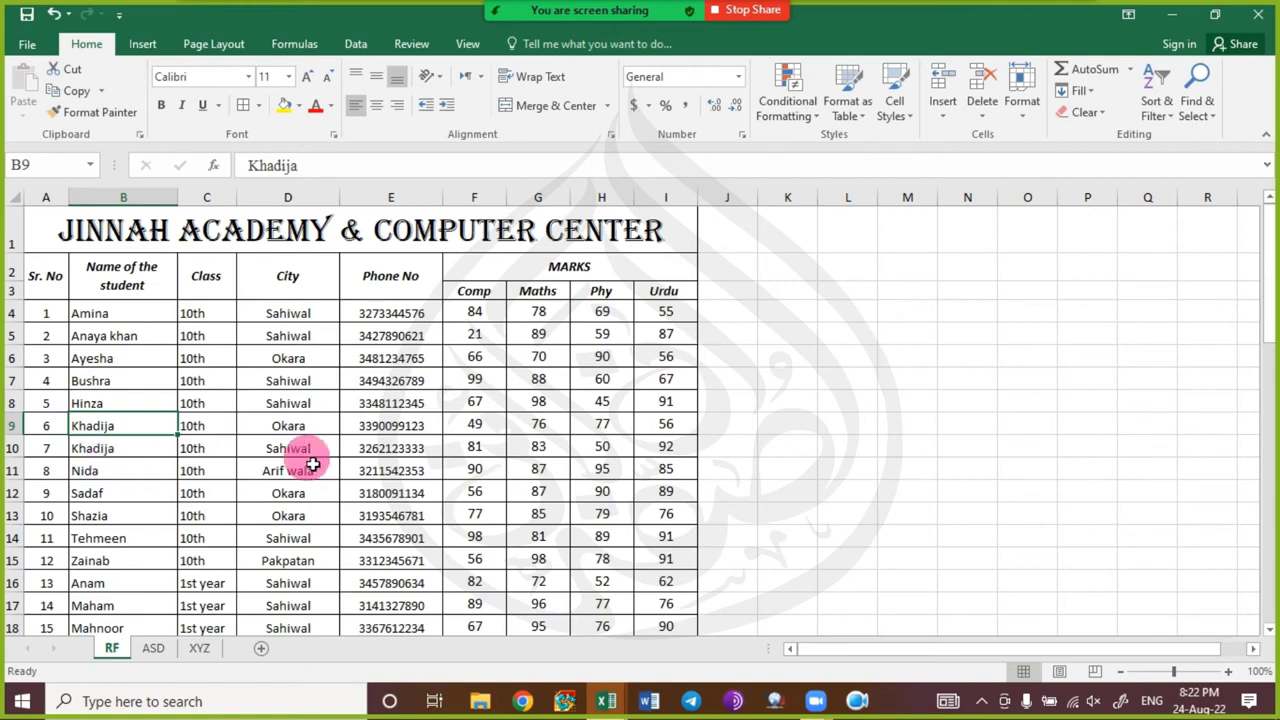
{"action": "left_click", "coordinate": [405, 470]}
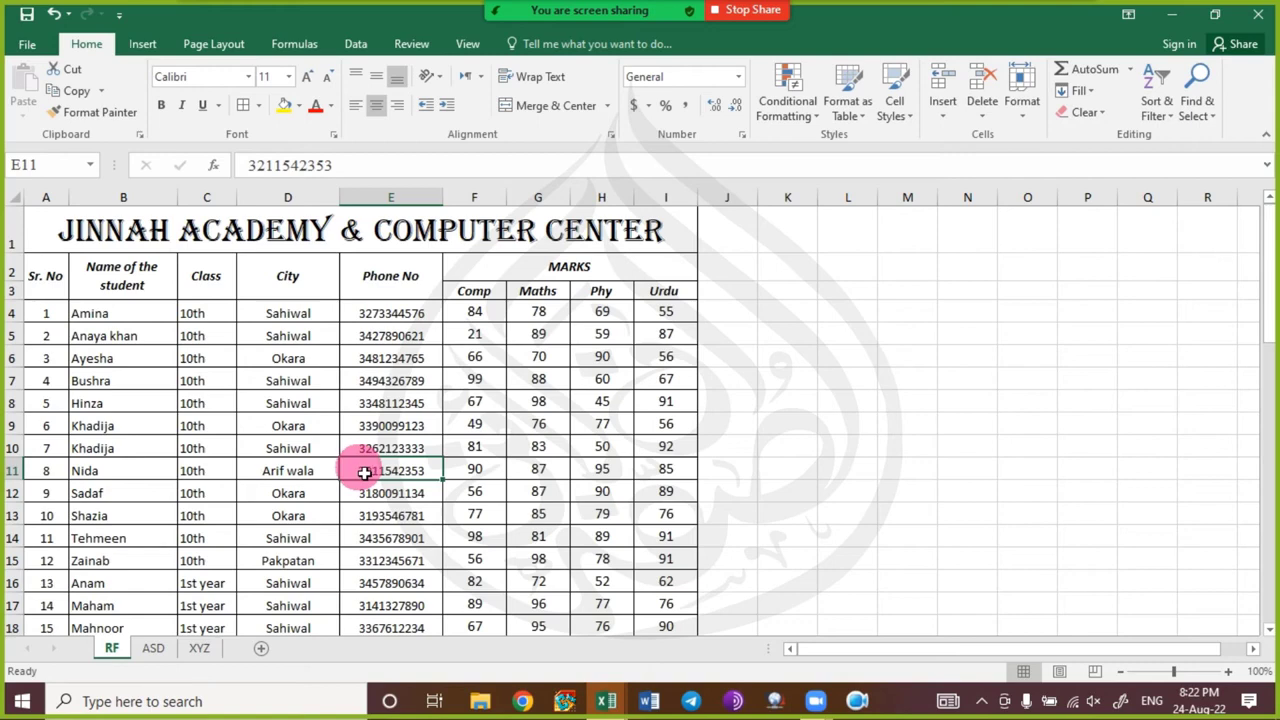
{"action": "left_click", "coordinate": [134, 429]}
{"action": "right_click", "coordinate": [133, 428]}
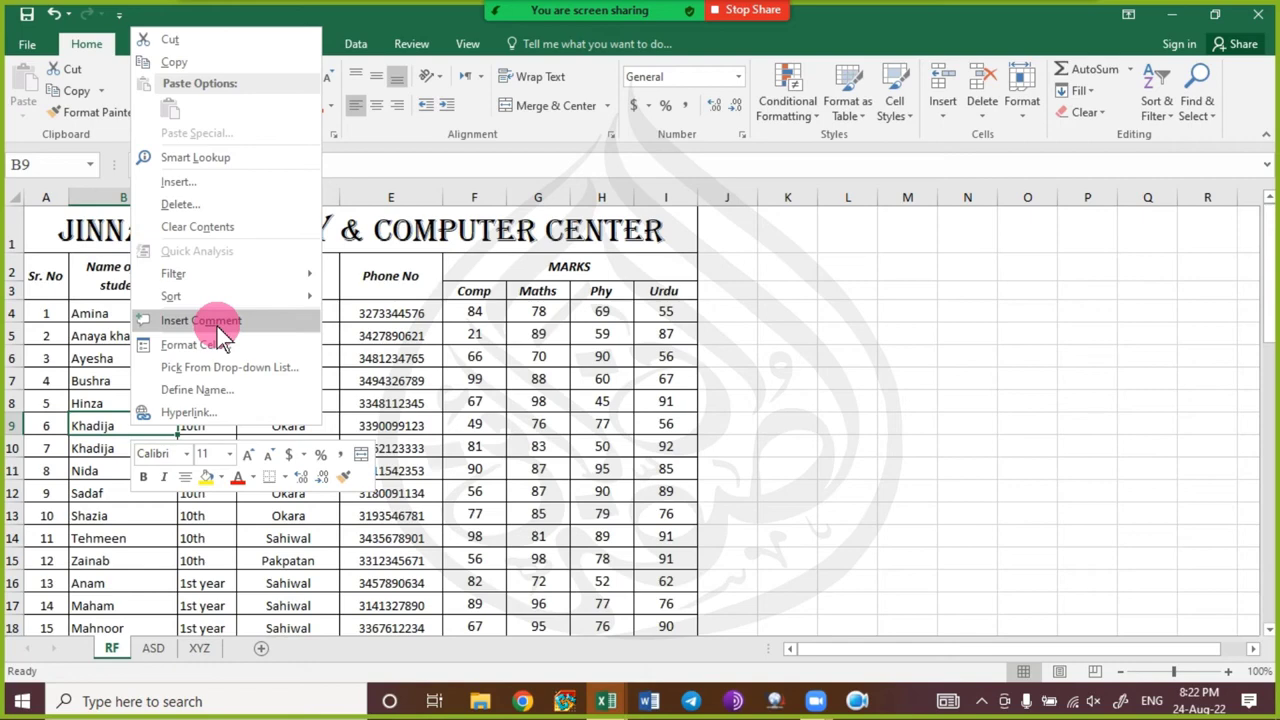
{"action": "left_click", "coordinate": [220, 322]}
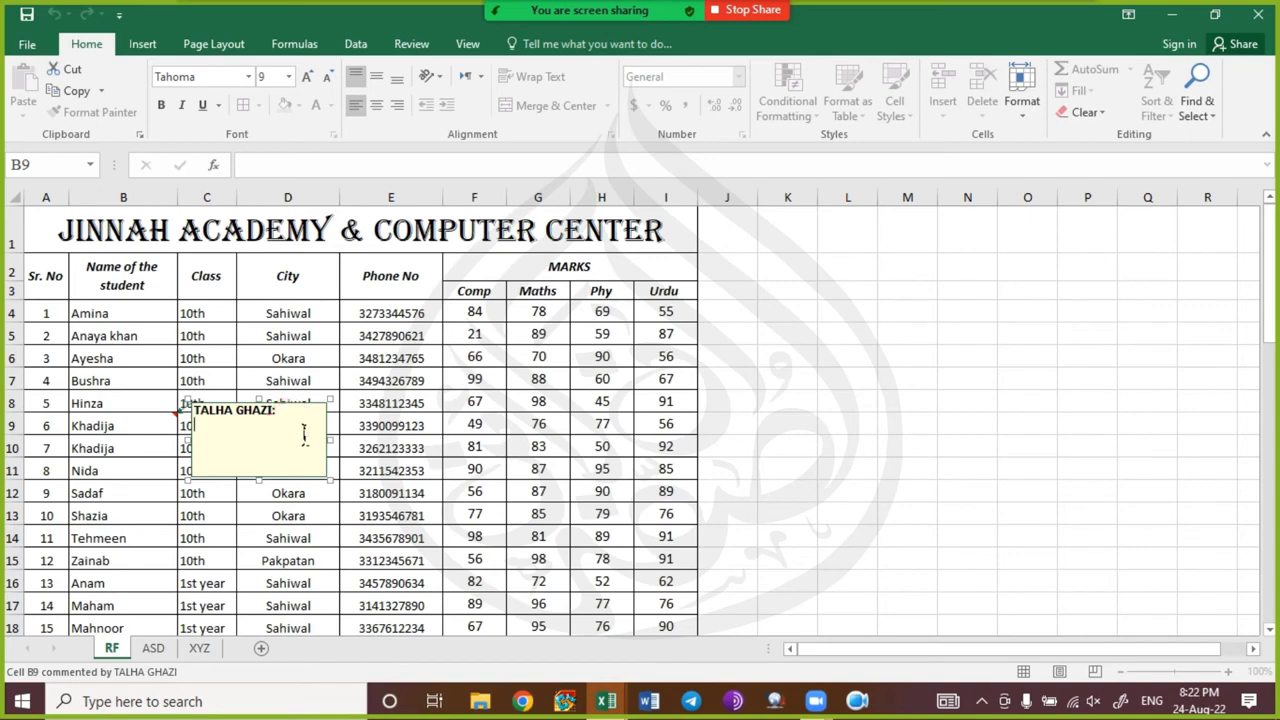
{"action": "key", "text": "ctrl+a"}
{"action": "left_click", "coordinate": [265, 462]}
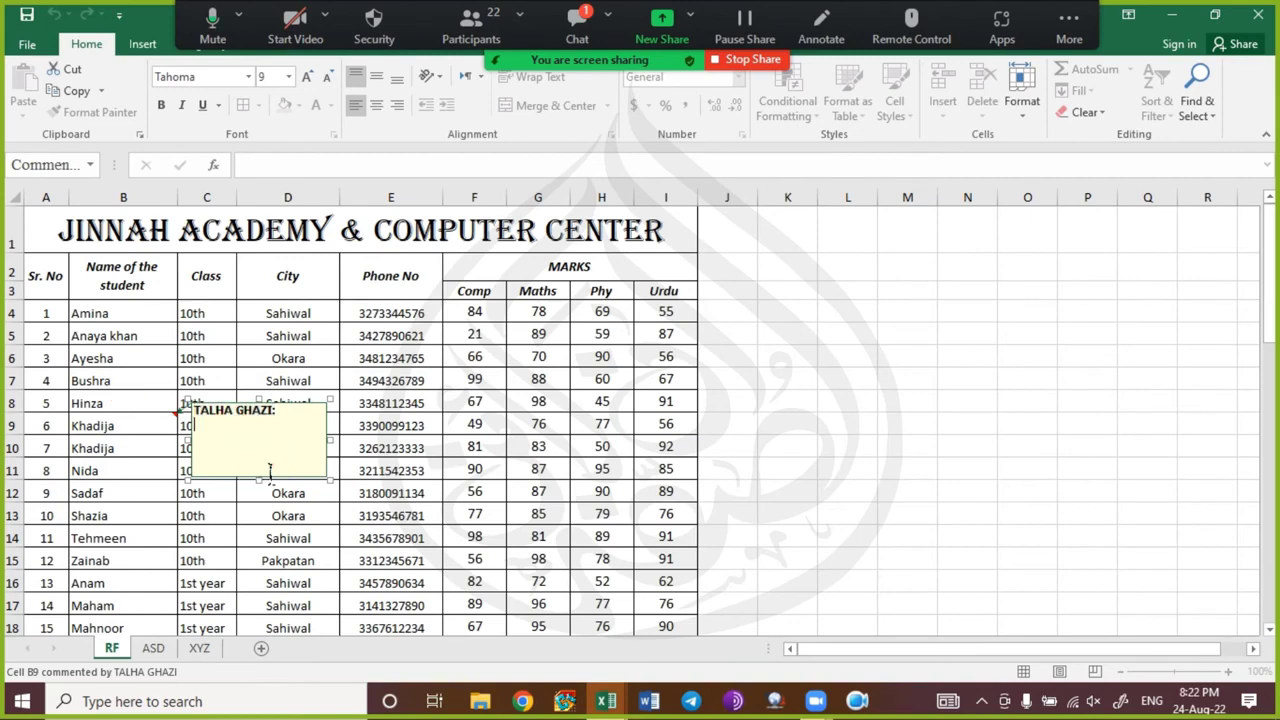
- Switch to the Zoom meeting chat, read the participants' latest messages, move the chat window aside and minimize it
{"action": "left_click", "coordinate": [576, 22]}
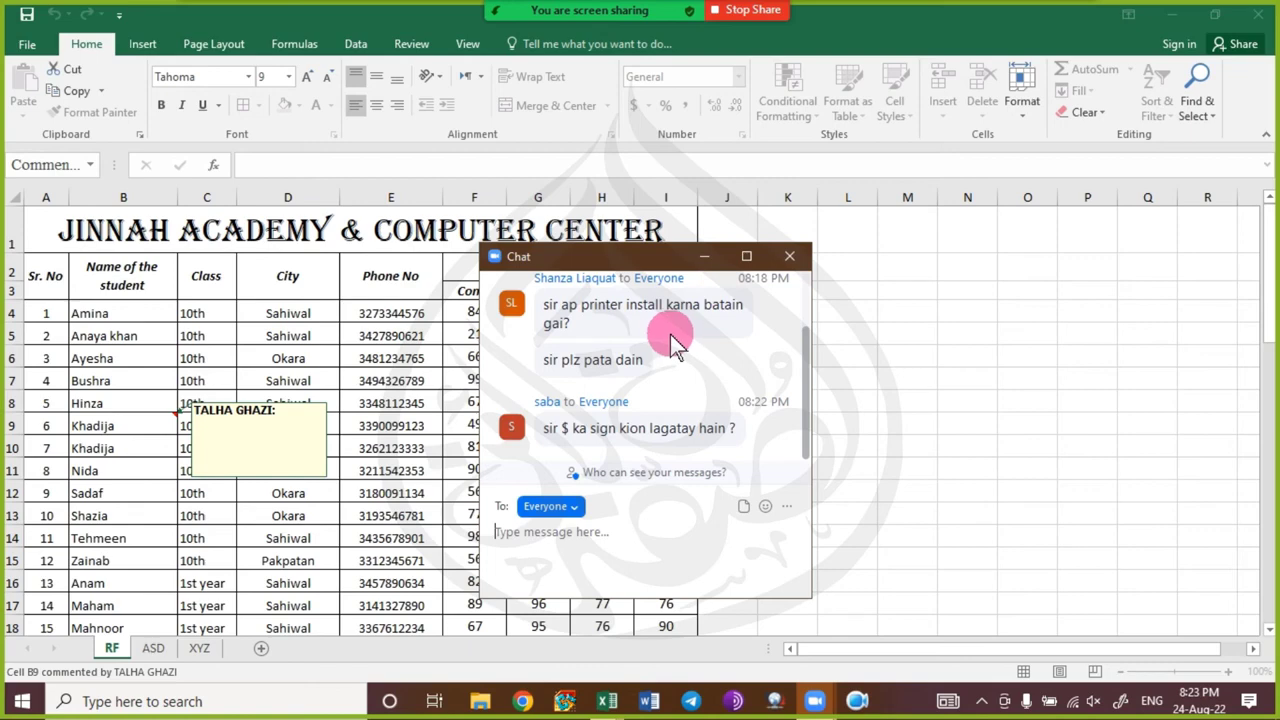
{"action": "left_click_drag", "start_coordinate": [637, 268], "coordinate": [715, 213]}
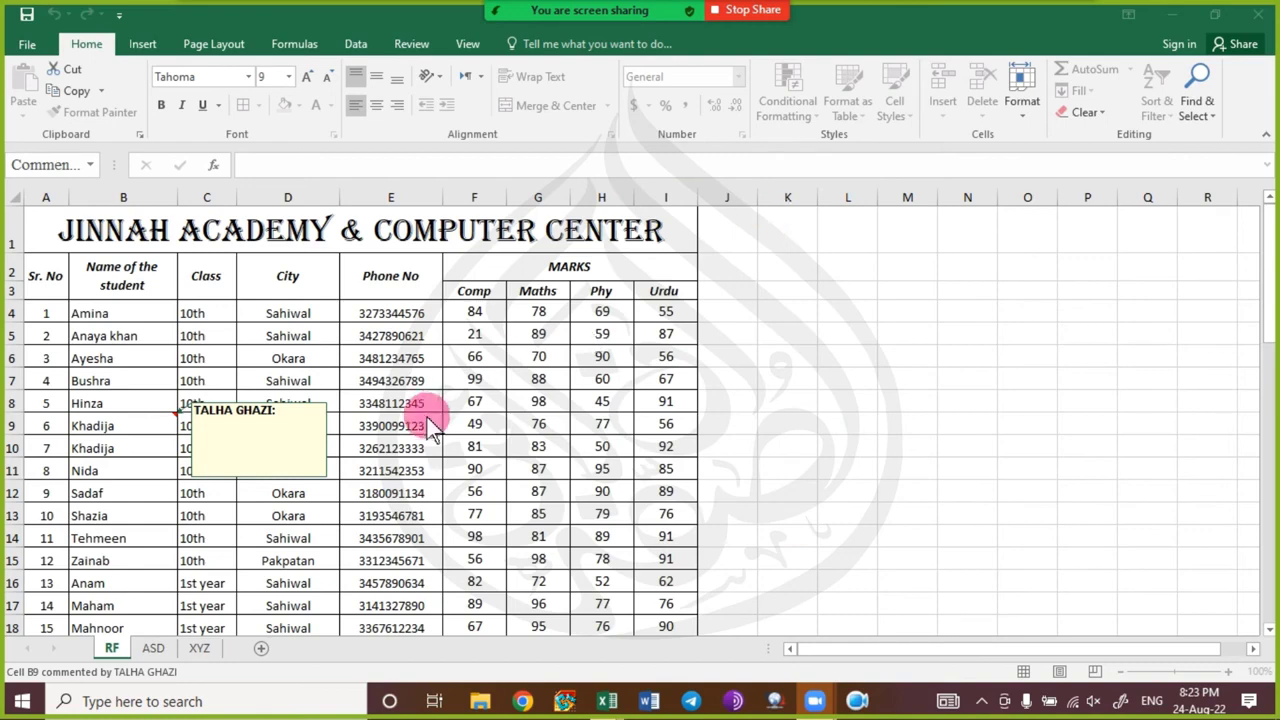
{"action": "left_click", "coordinate": [239, 452]}
{"action": "left_click", "coordinate": [239, 452]}
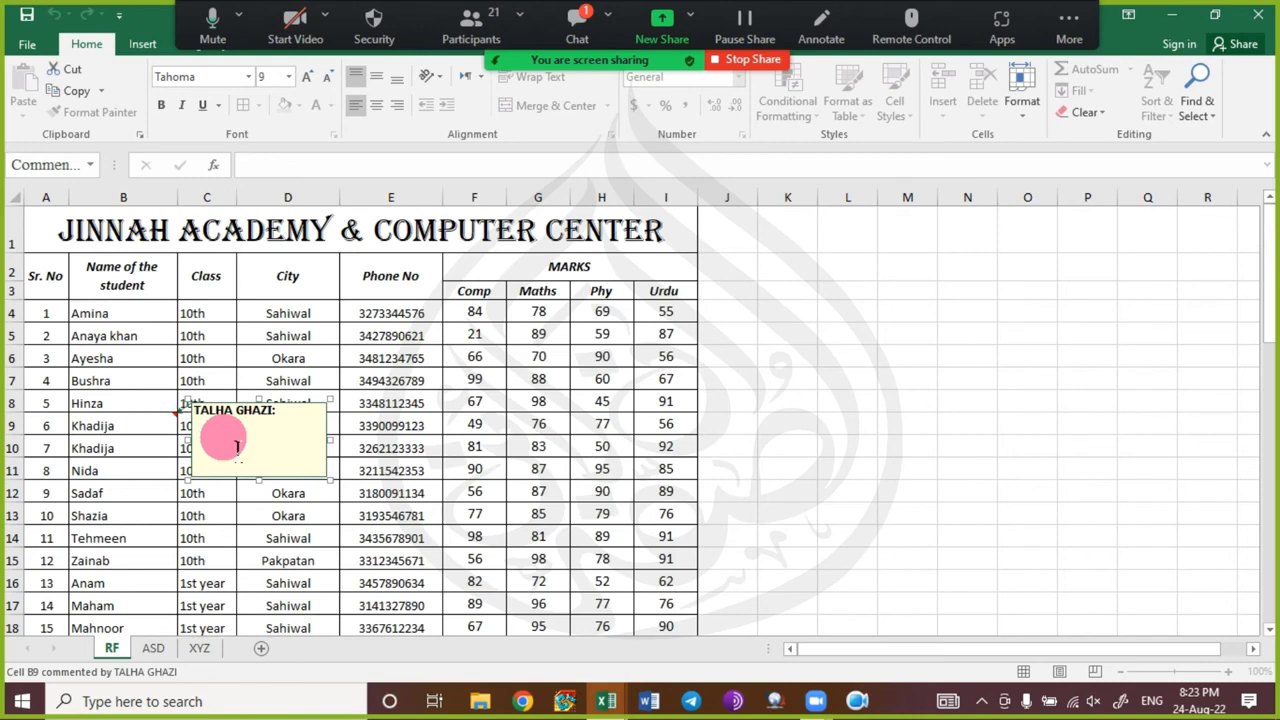
{"action": "left_click", "coordinate": [577, 22]}
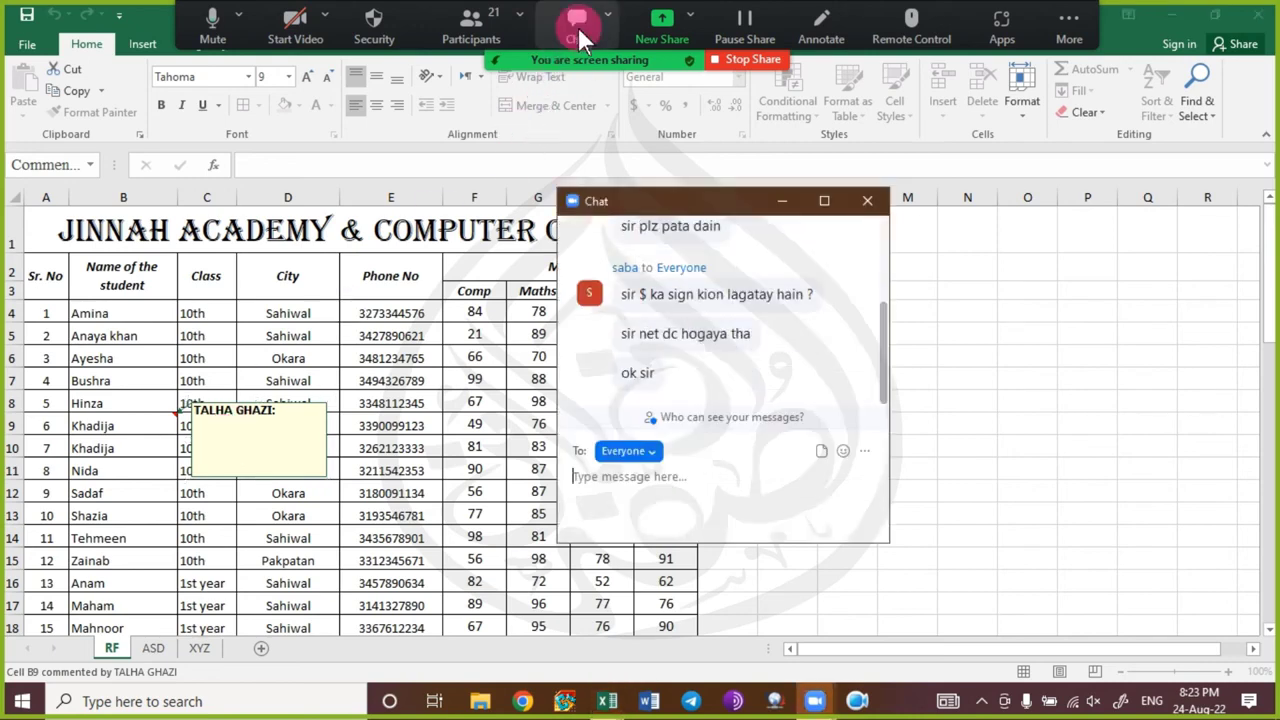
{"action": "left_click", "coordinate": [708, 246]}
{"action": "left_click", "coordinate": [782, 201]}
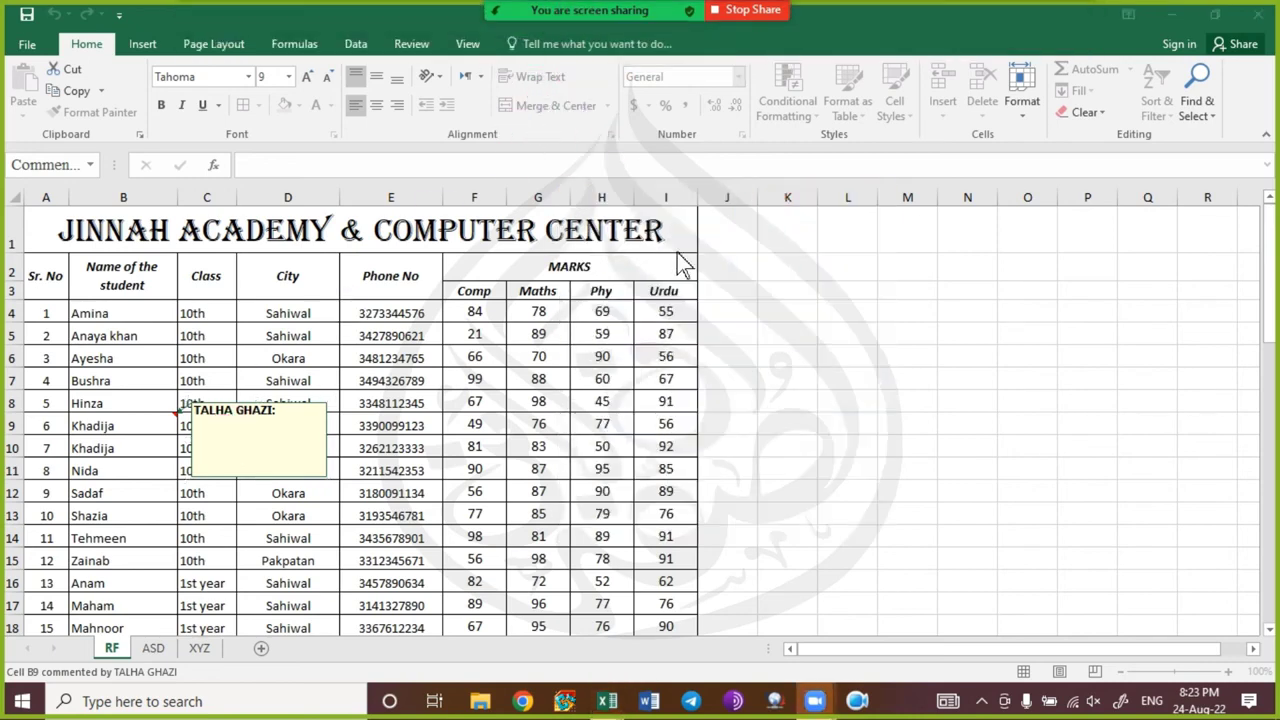
- Enter "Orphan Student" as the text of the comment on cell B9 and finish editing it
{"action": "left_click", "coordinate": [226, 432]}
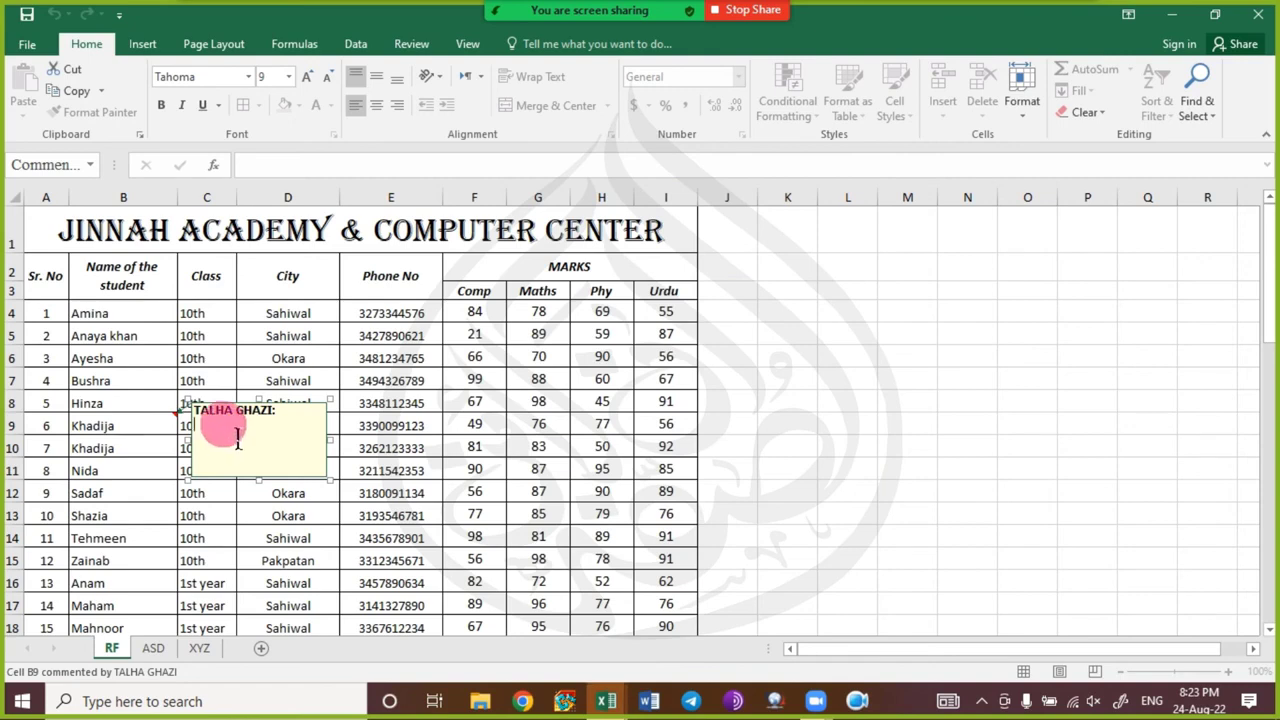
{"action": "left_click", "coordinate": [716, 392]}
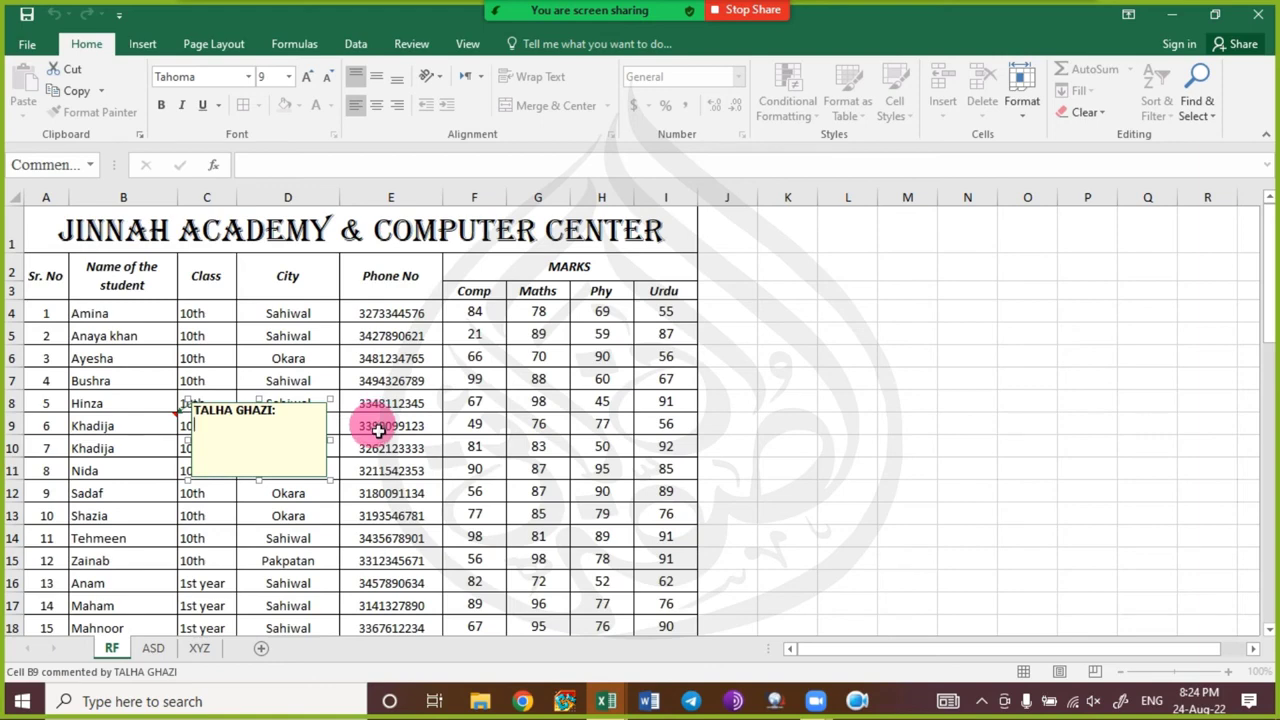
{"action": "type", "text": "Orphan Student"}
{"action": "left_click", "coordinate": [401, 470]}
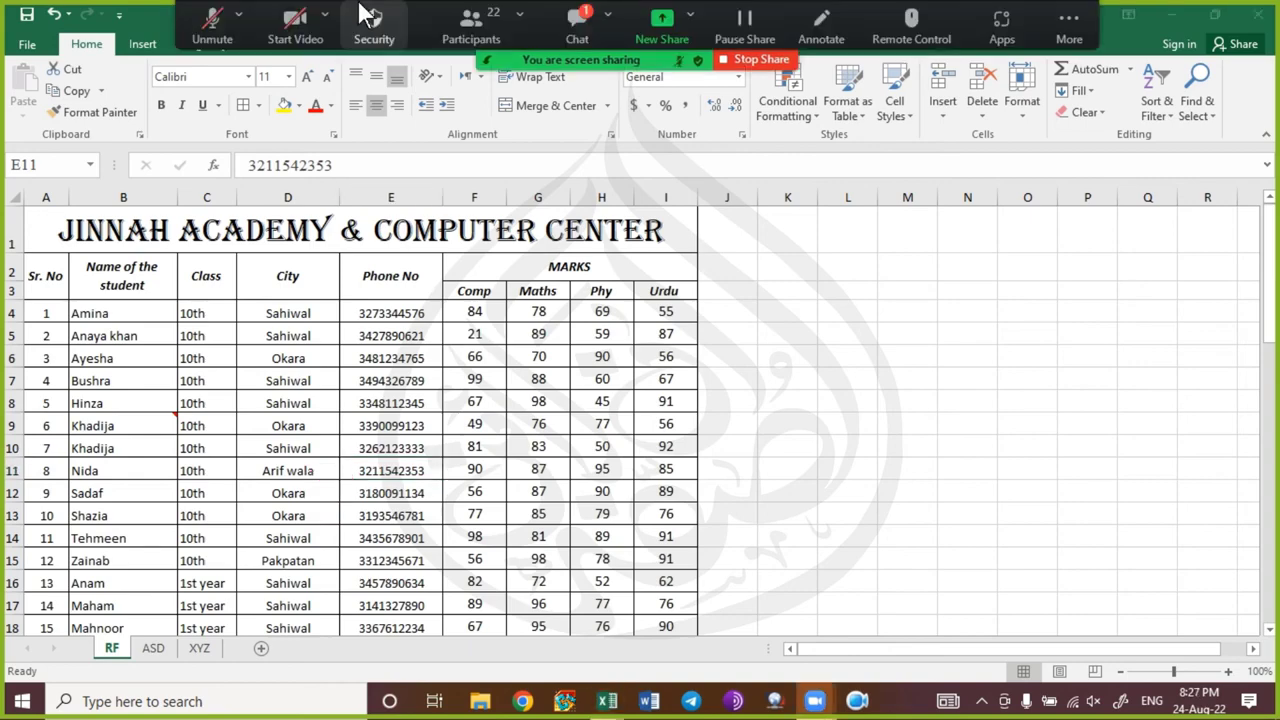
- Reopen the Zoom meeting chat, enlarge its window to read back through the participants' questions, and minimize it
{"action": "left_click", "coordinate": [559, 22]}
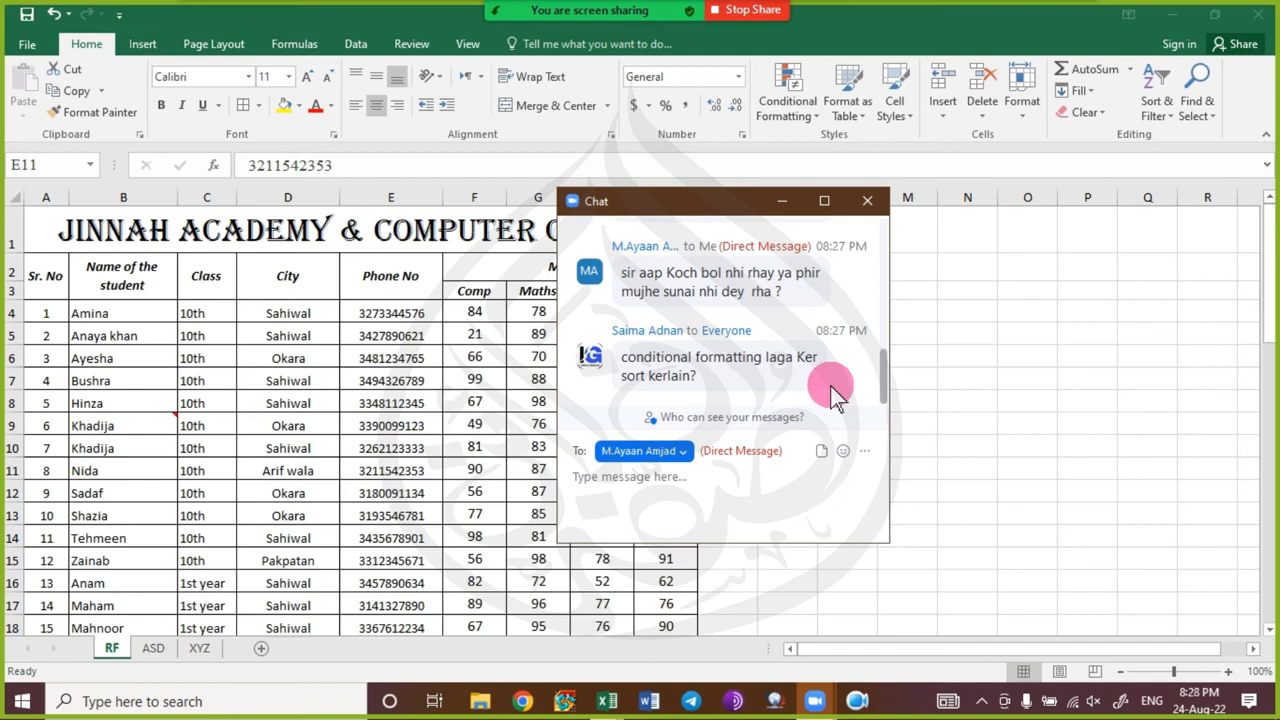
{"action": "scroll", "coordinate": [788, 373], "scroll_direction": "up", "scroll_amount": 3}
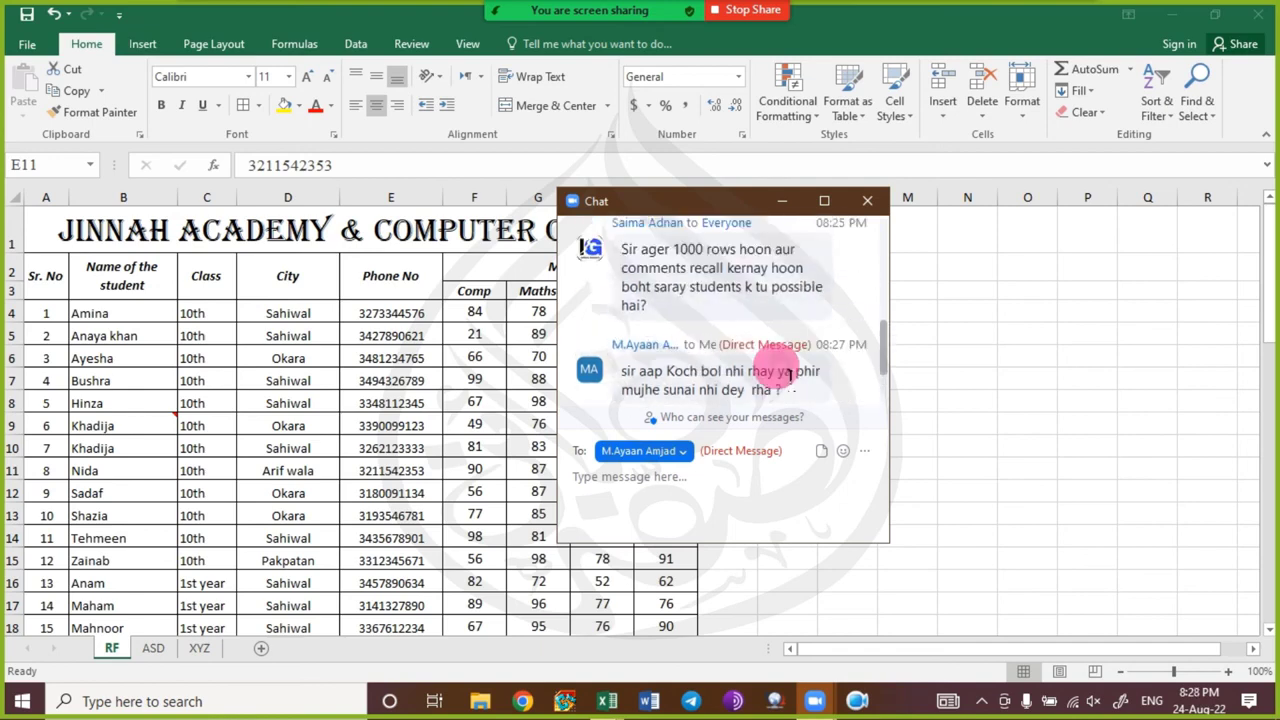
{"action": "left_click_drag", "start_coordinate": [750, 548], "coordinate": [728, 652]}
{"action": "left_click_drag", "start_coordinate": [688, 196], "coordinate": [786, 80]}
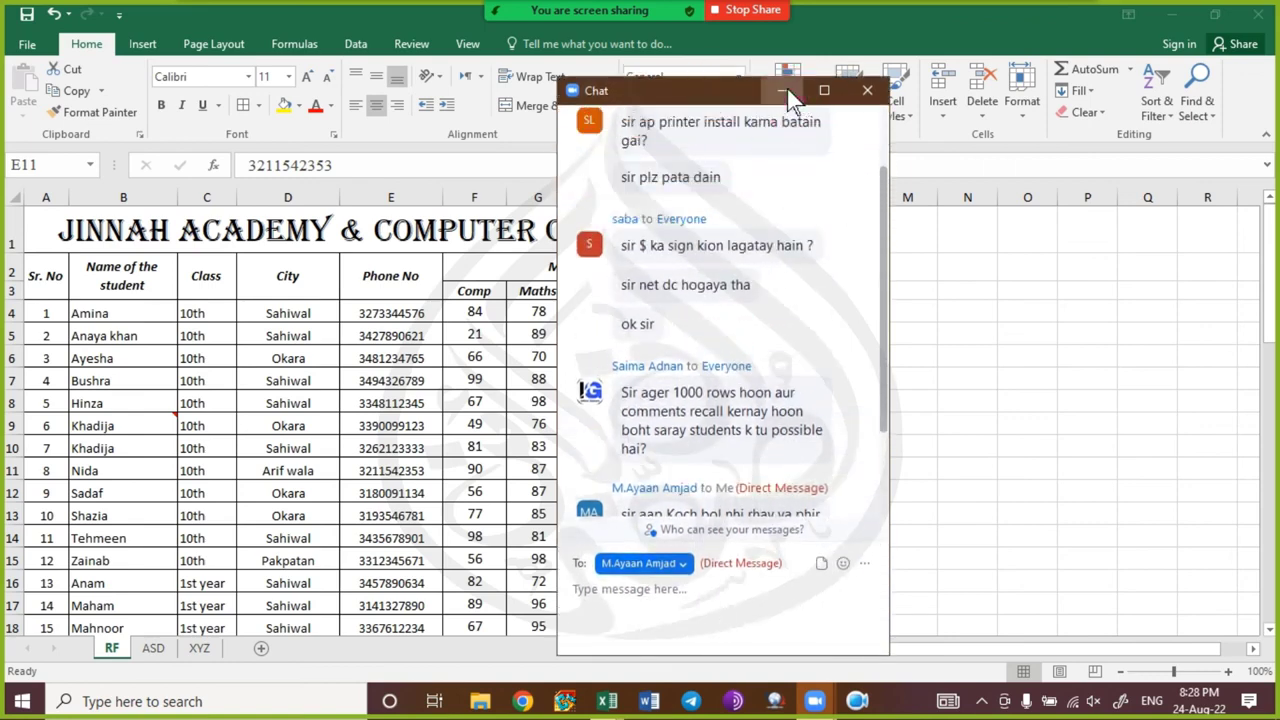
{"action": "left_click", "coordinate": [782, 91]}
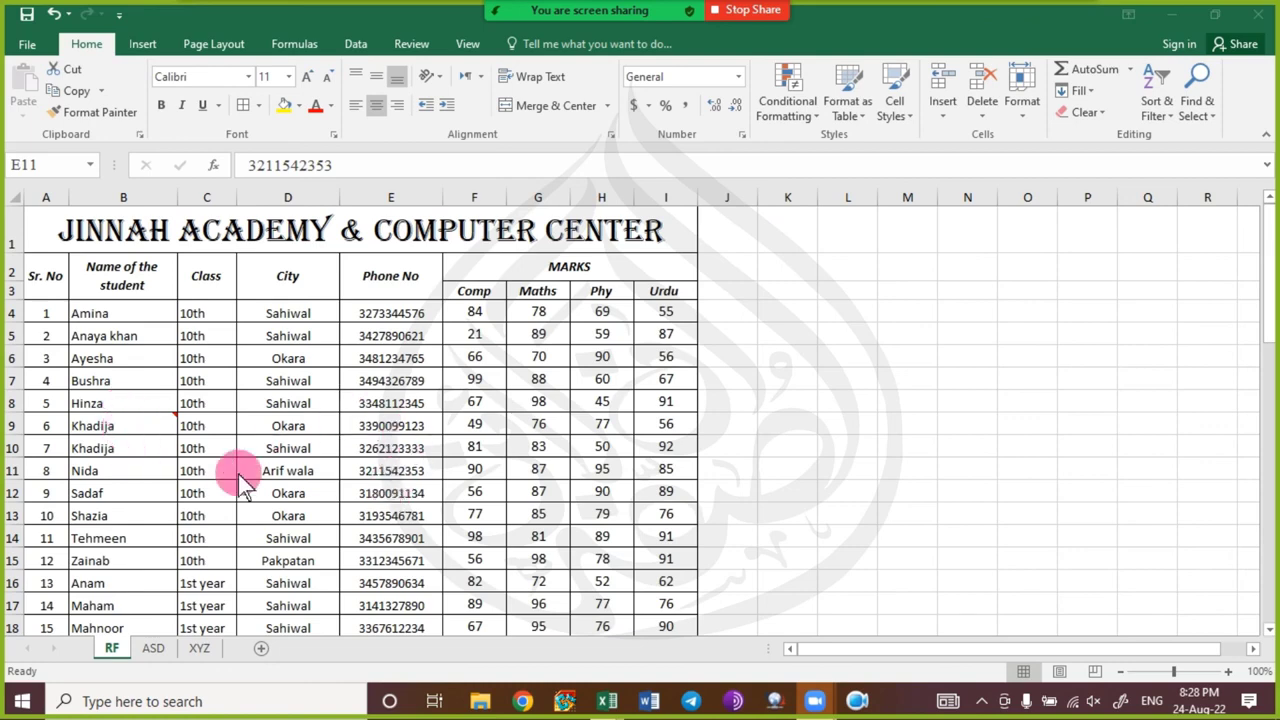
- Insert a comment reading "Scholarship wali student" on the student name in cell B19 and finish editing it
{"action": "left_click", "coordinate": [130, 430]}
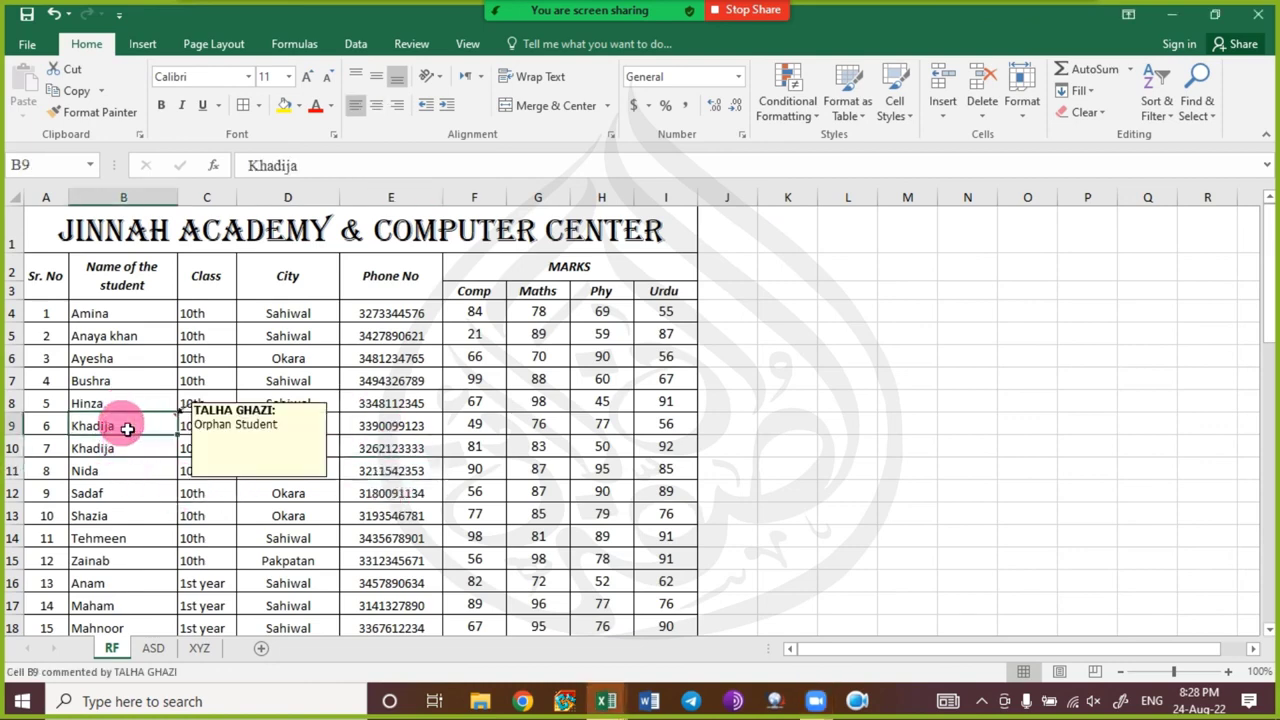
{"action": "scroll", "coordinate": [130, 445], "scroll_direction": "down", "scroll_amount": 2}
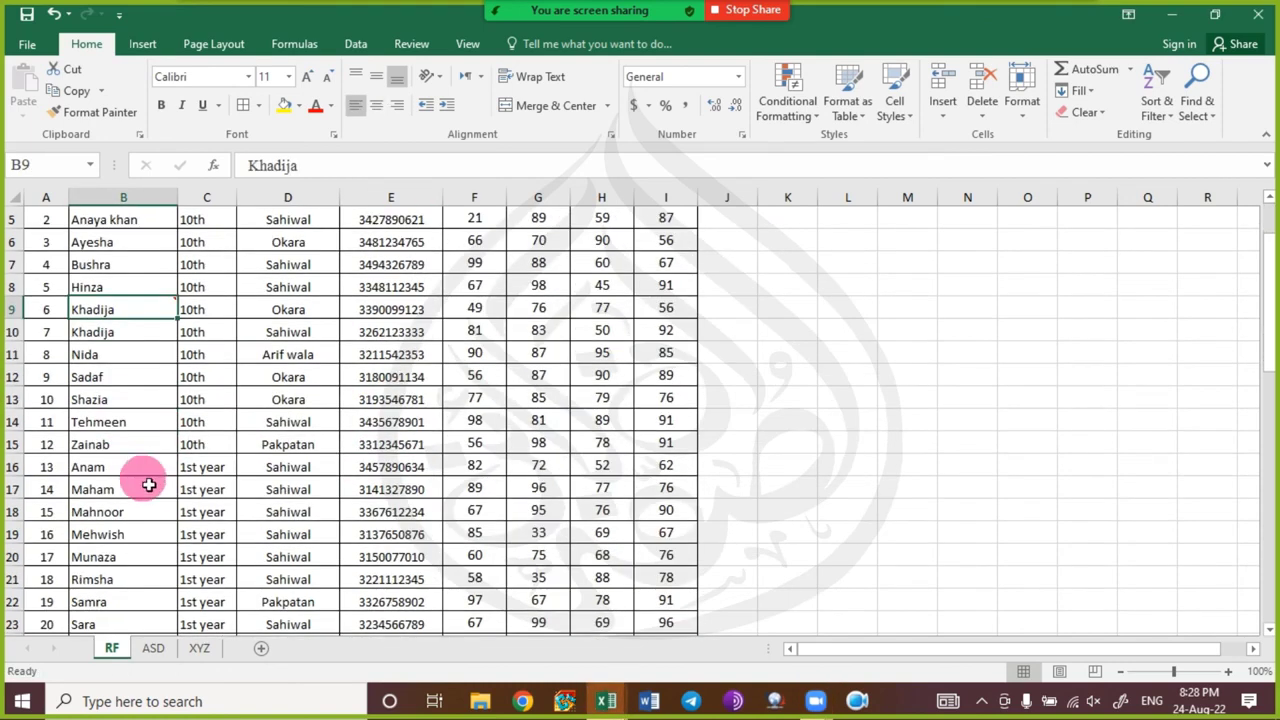
{"action": "left_click", "coordinate": [137, 534]}
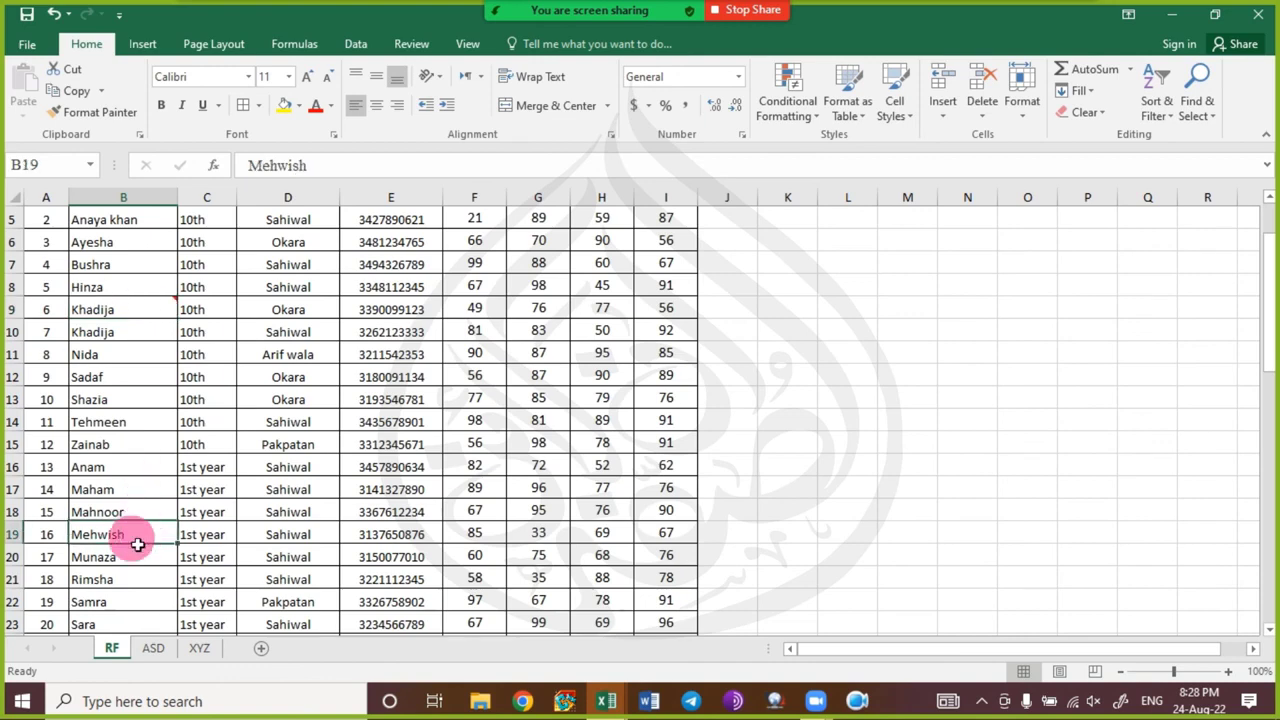
{"action": "right_click", "coordinate": [134, 534]}
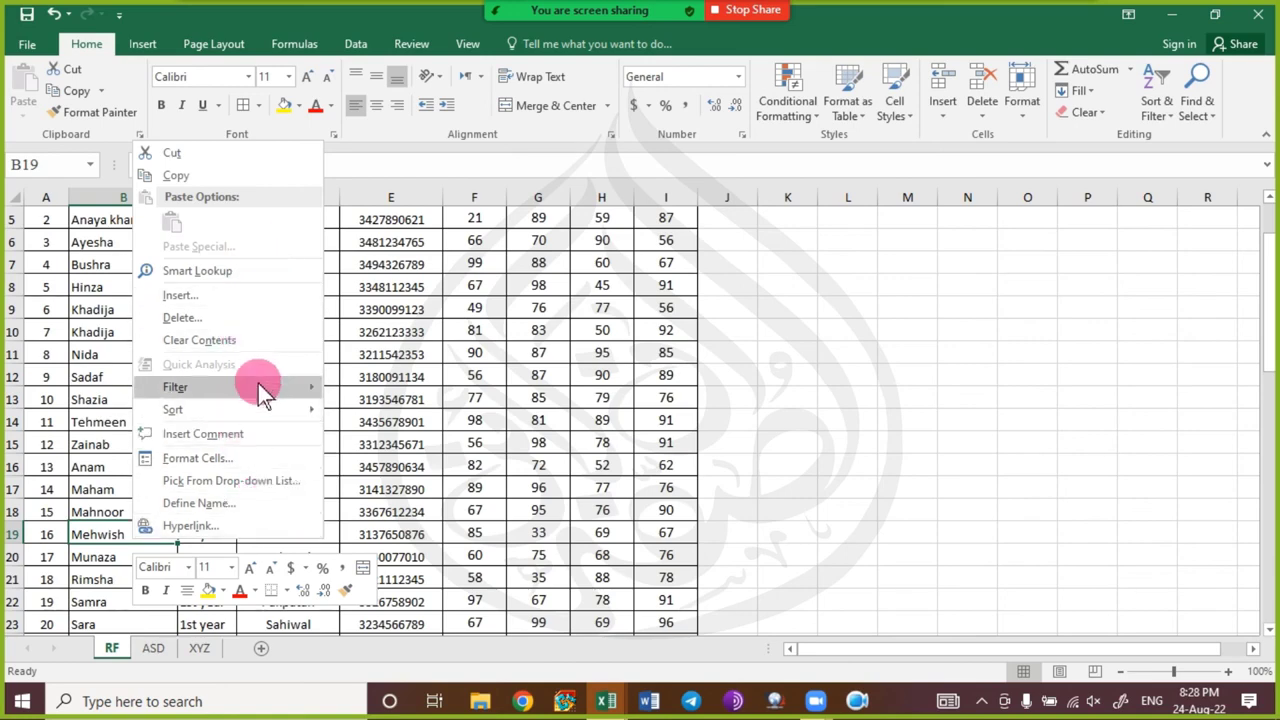
{"action": "left_click", "coordinate": [245, 433]}
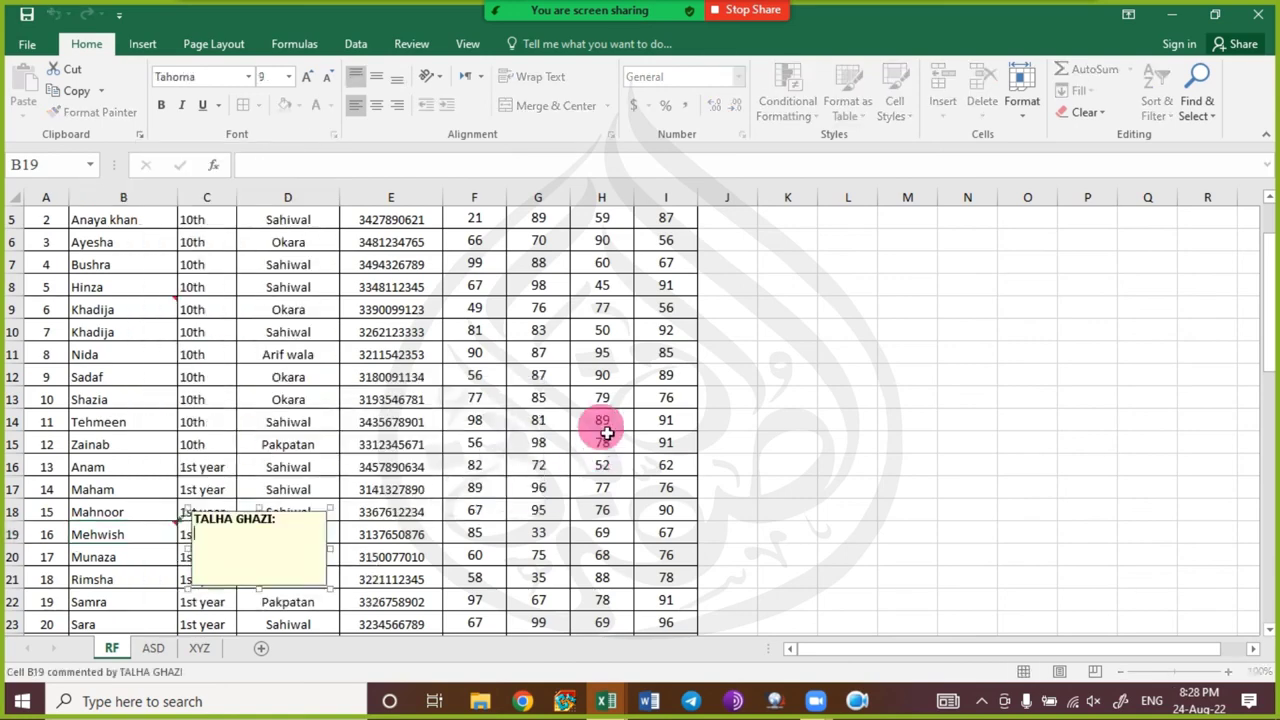
{"action": "type", "text": "Scholarship wa"}
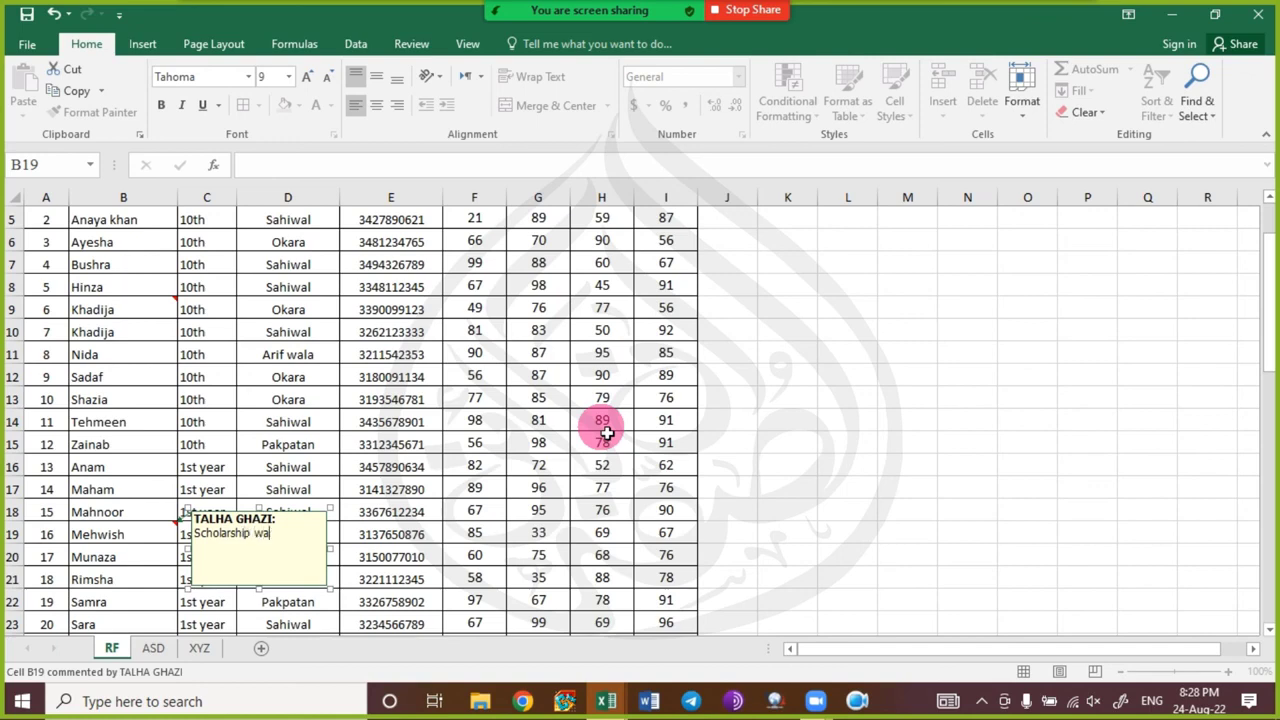
{"action": "type", "text": "li student"}
{"action": "left_click", "coordinate": [606, 431]}
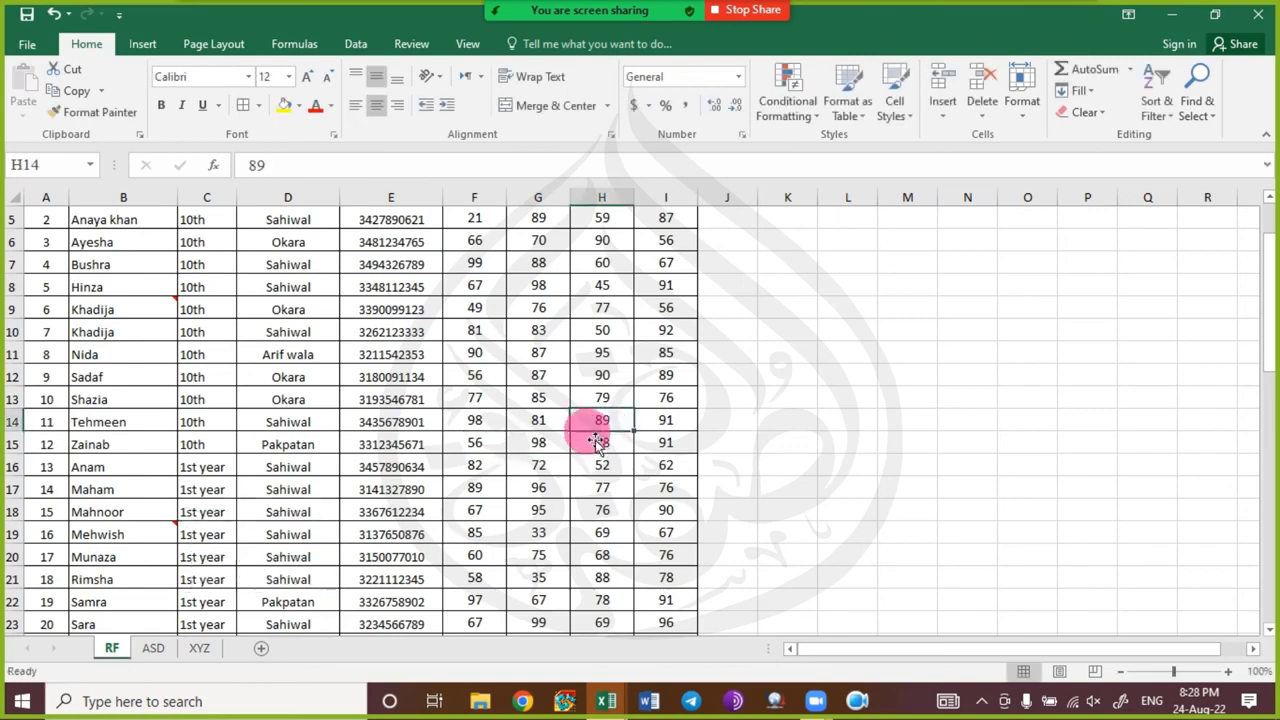
{"action": "scroll", "coordinate": [157, 465], "scroll_direction": "up", "scroll_amount": 2}
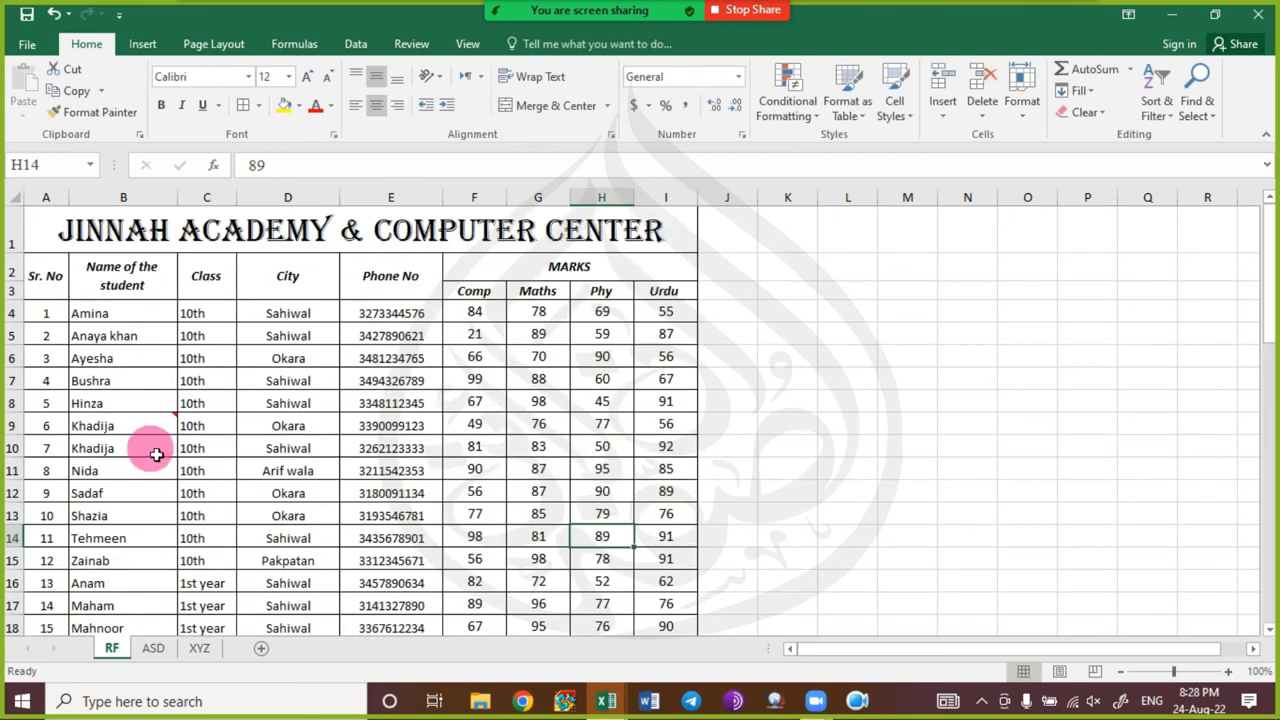
{"action": "left_click", "coordinate": [465, 44]}
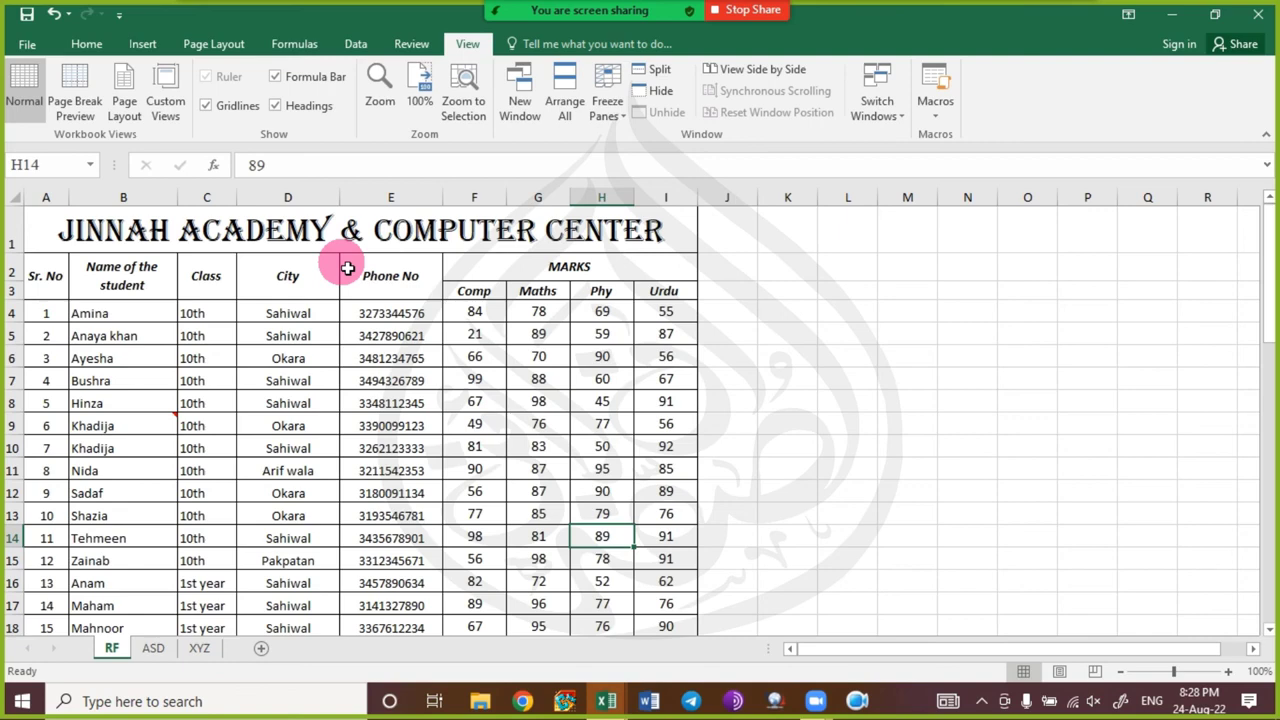
{"action": "left_click", "coordinate": [88, 44]}
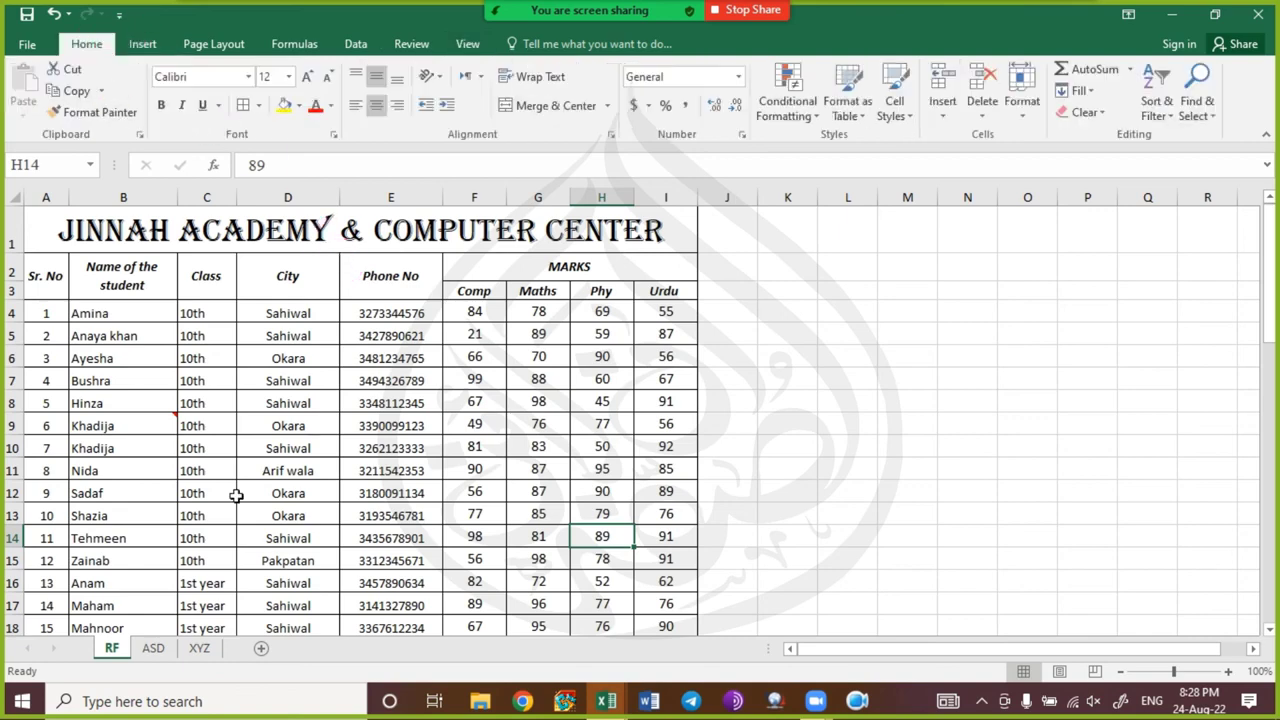
- Set the comments on cells B9 and B19 to stay permanently displayed on the sheet
{"action": "scroll", "coordinate": [200, 508], "scroll_direction": "down", "scroll_amount": 1}
{"action": "scroll", "coordinate": [200, 508], "scroll_direction": "down", "scroll_amount": 1}
{"action": "left_click", "coordinate": [133, 312]}
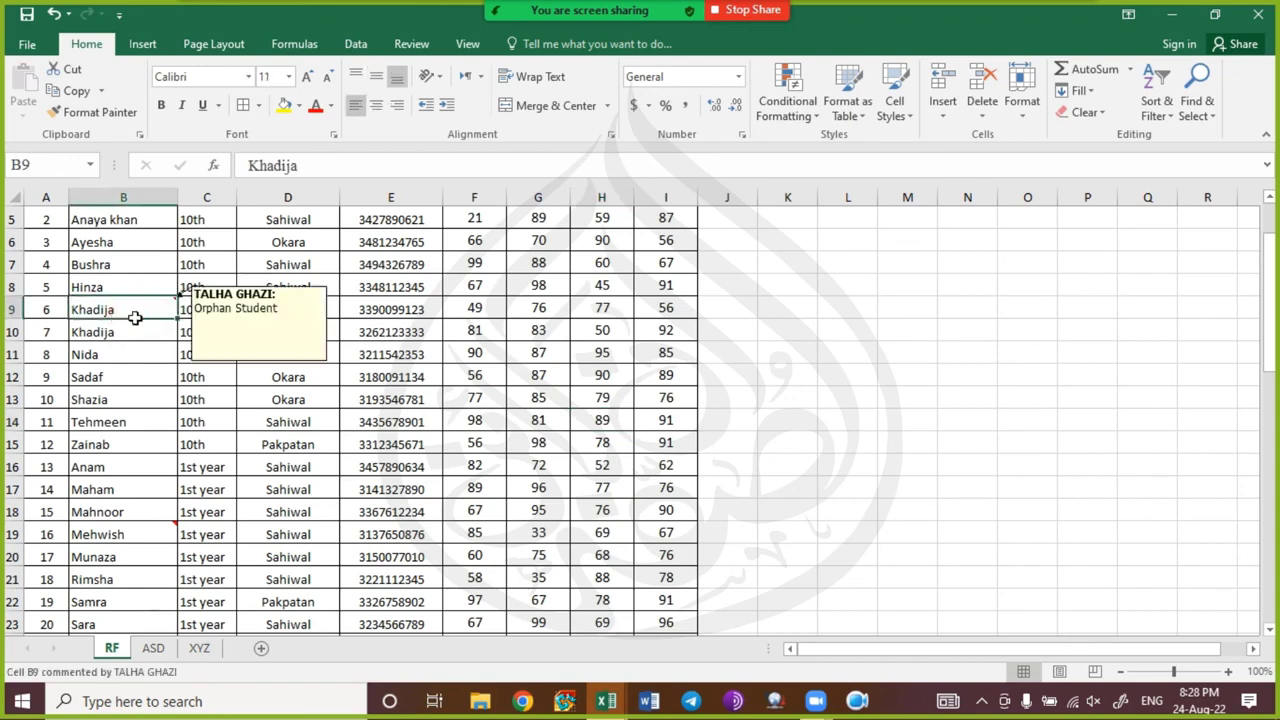
{"action": "right_click", "coordinate": [134, 313]}
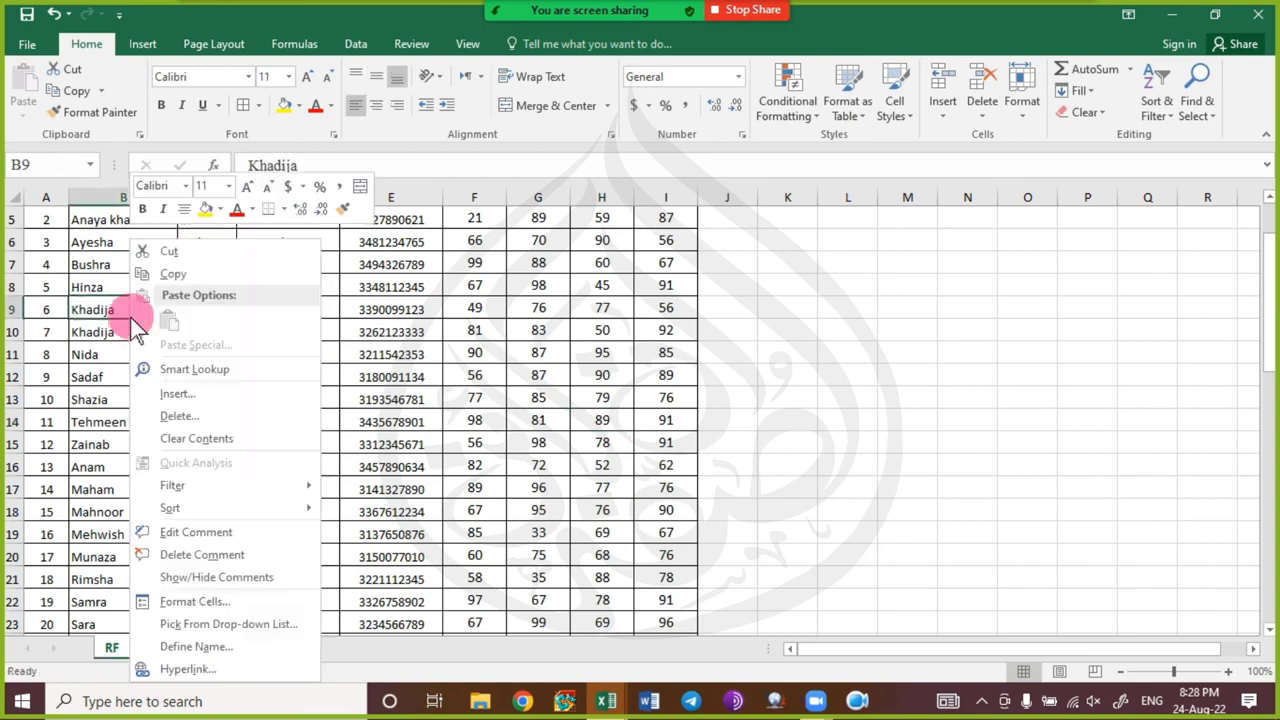
{"action": "left_click", "coordinate": [260, 579]}
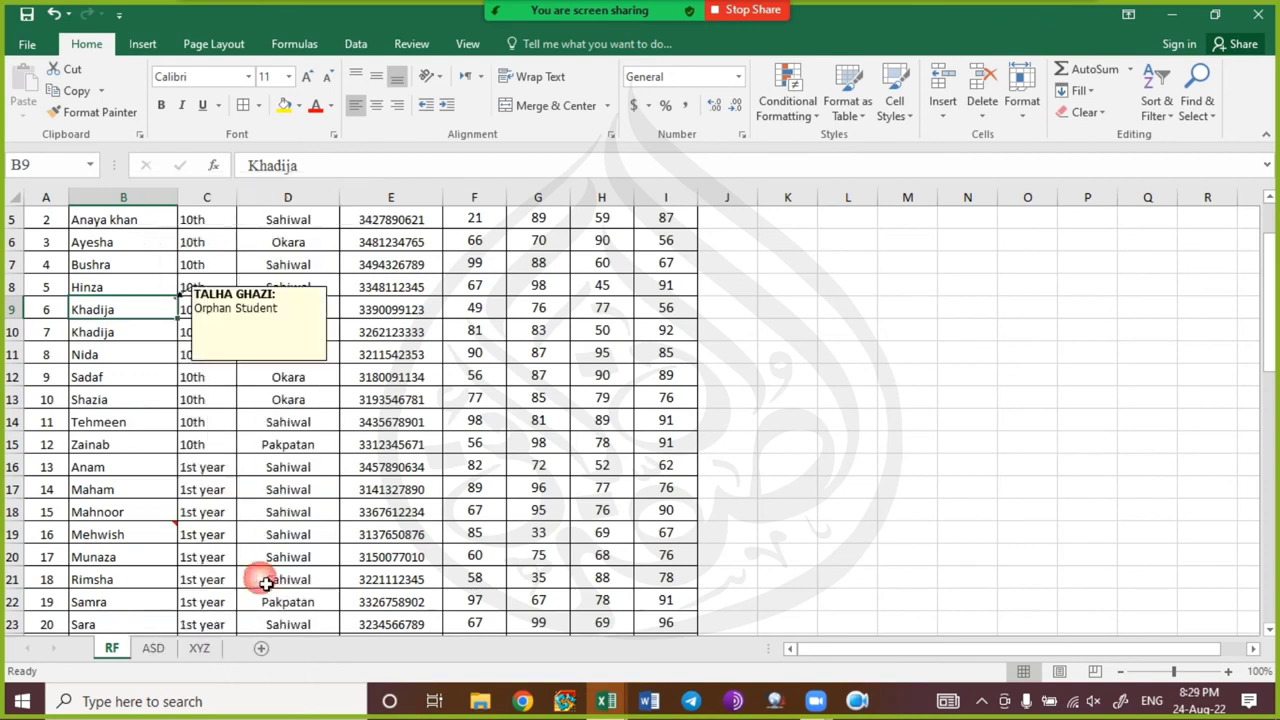
{"action": "left_click", "coordinate": [436, 444]}
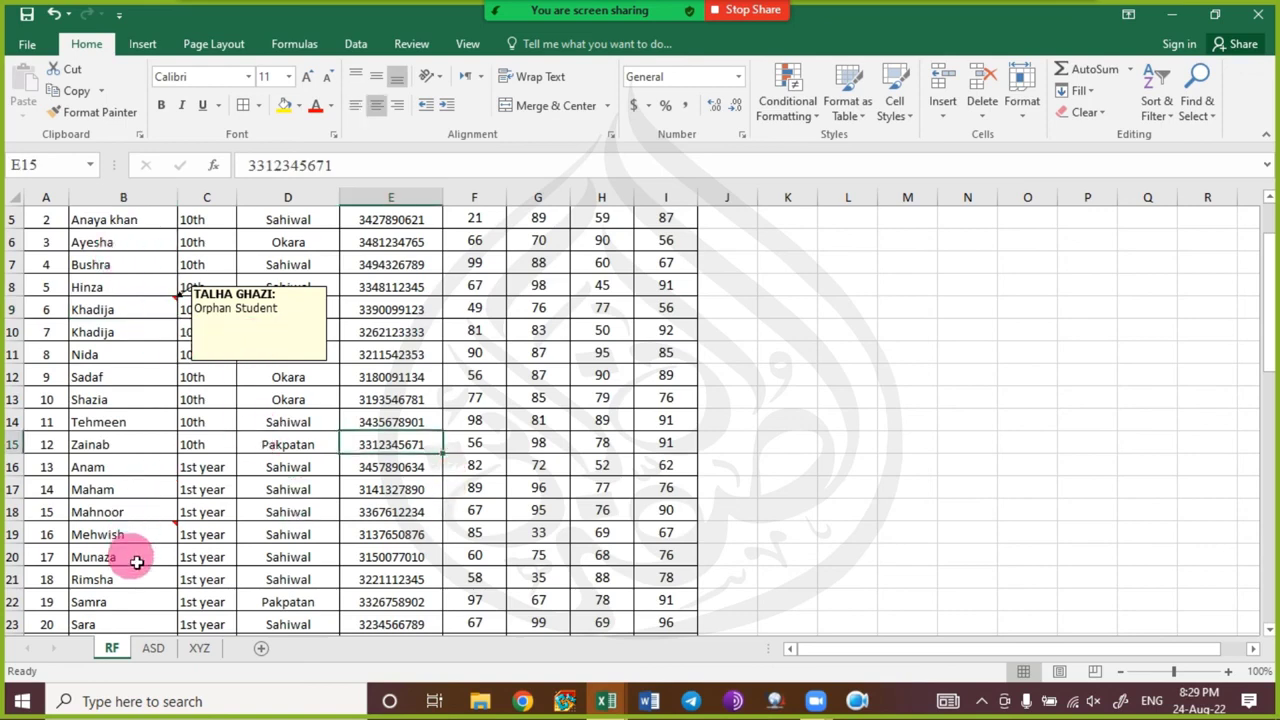
{"action": "right_click", "coordinate": [158, 535]}
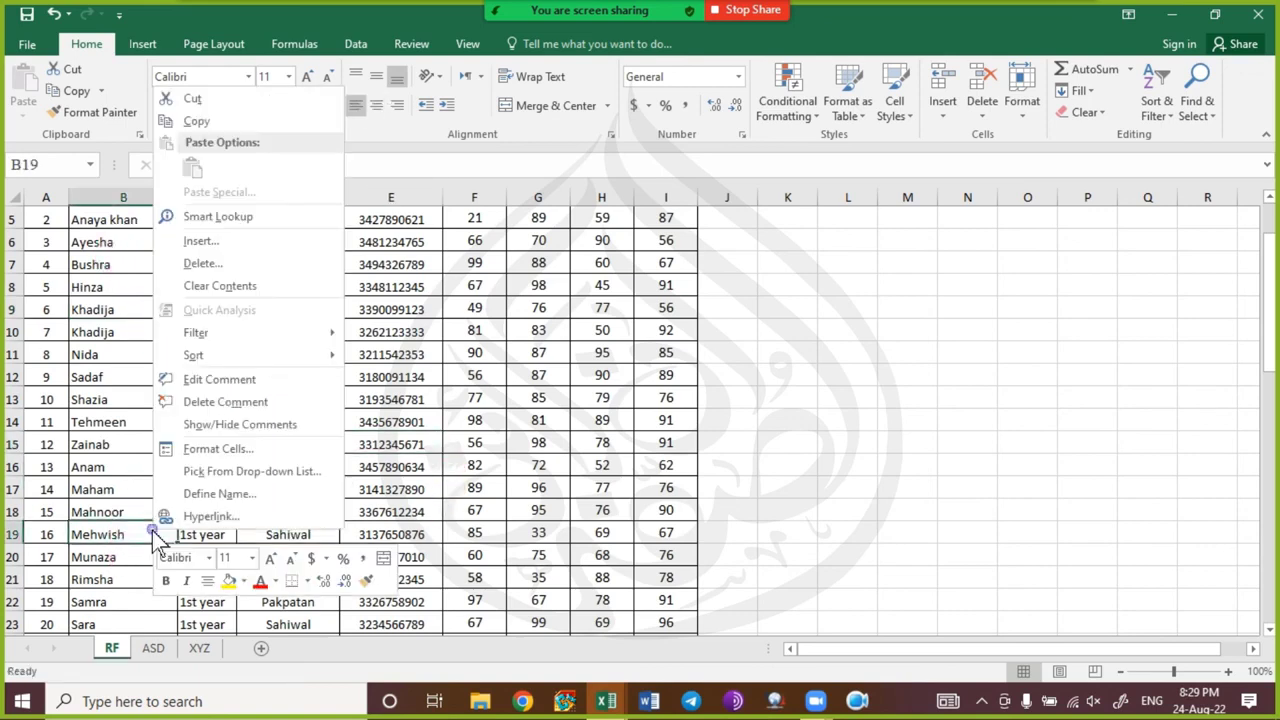
{"action": "left_click", "coordinate": [312, 424]}
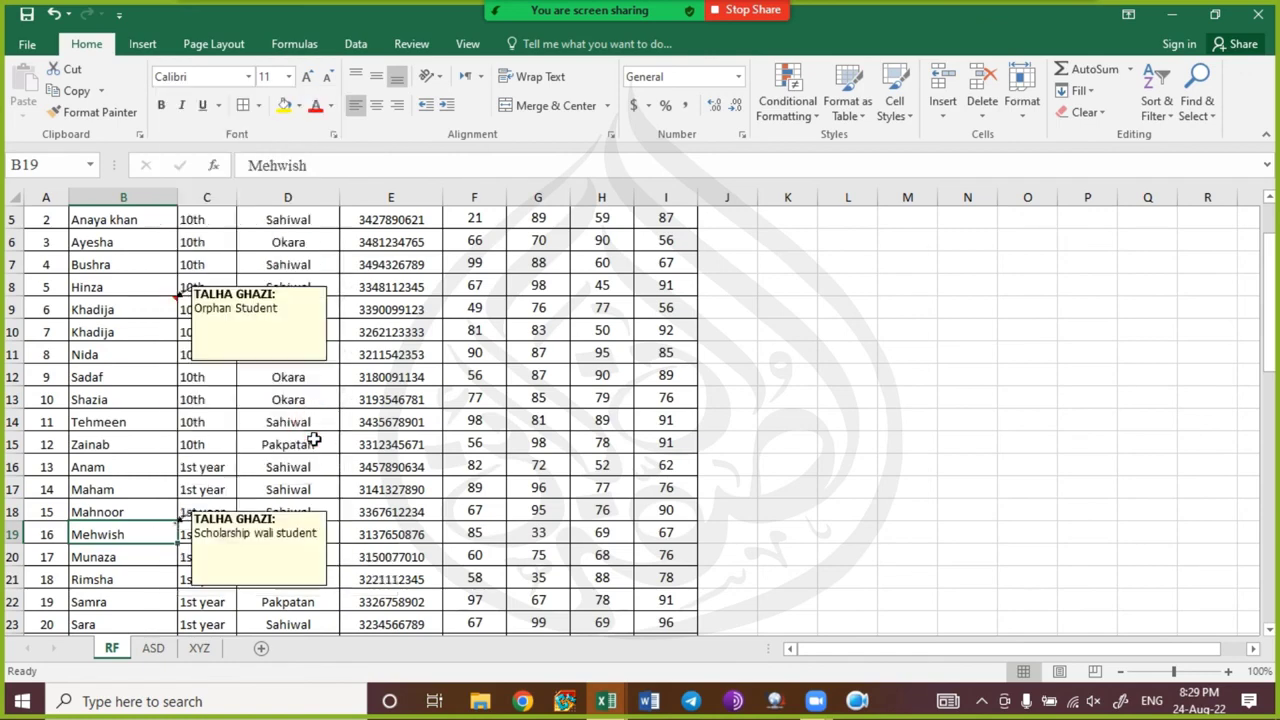
{"action": "left_click", "coordinate": [145, 315]}
{"action": "right_click", "coordinate": [145, 315]}
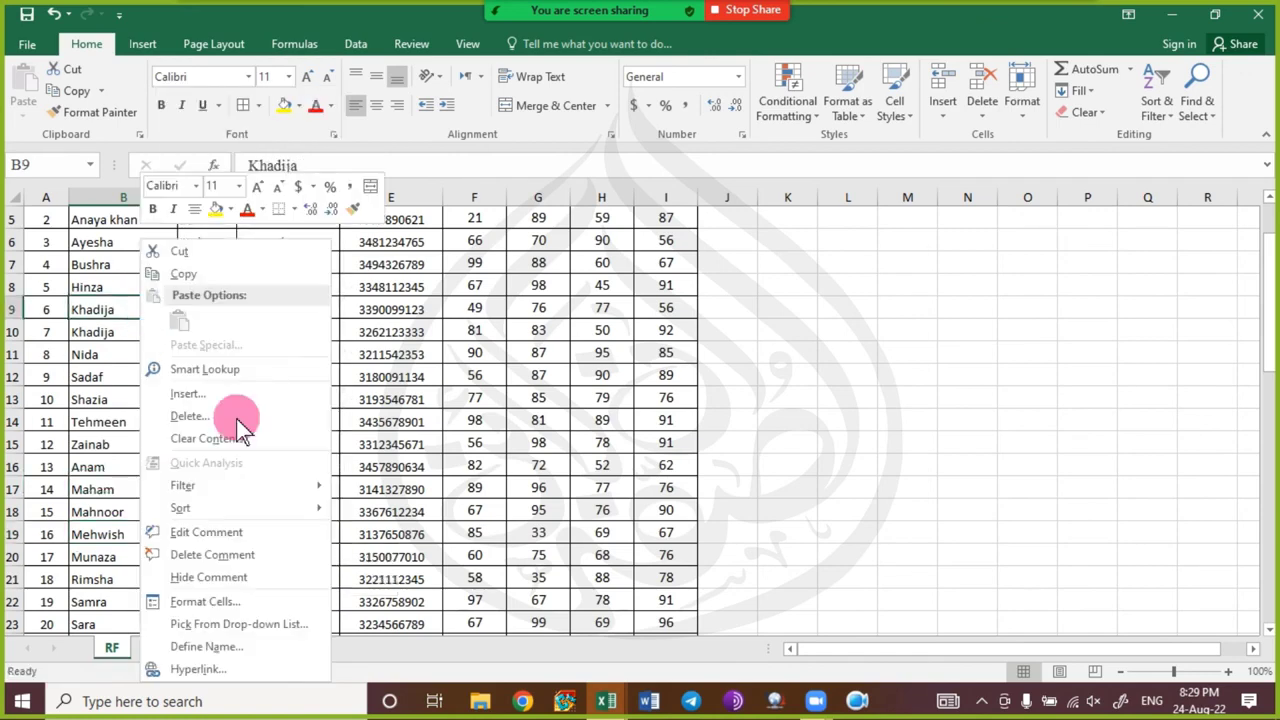
{"action": "mouse_move", "coordinate": [260, 514]}
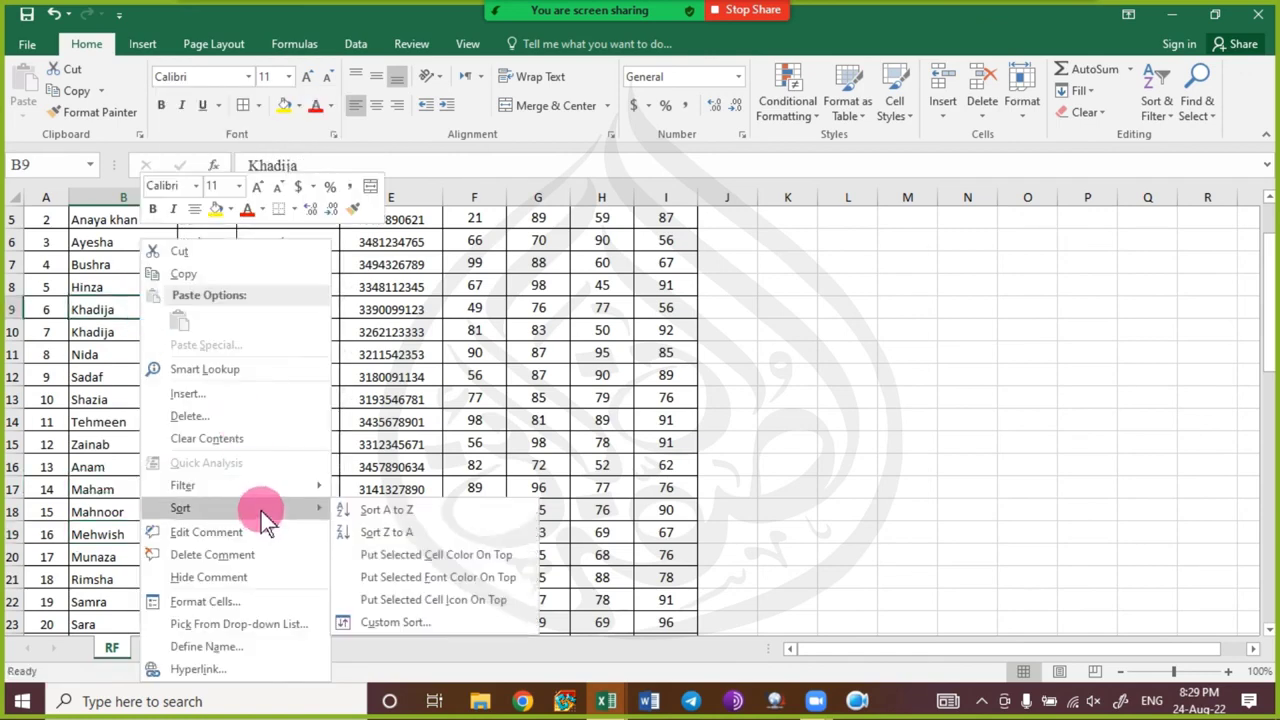
{"action": "key", "text": "Escape"}
{"action": "left_click", "coordinate": [143, 44]}
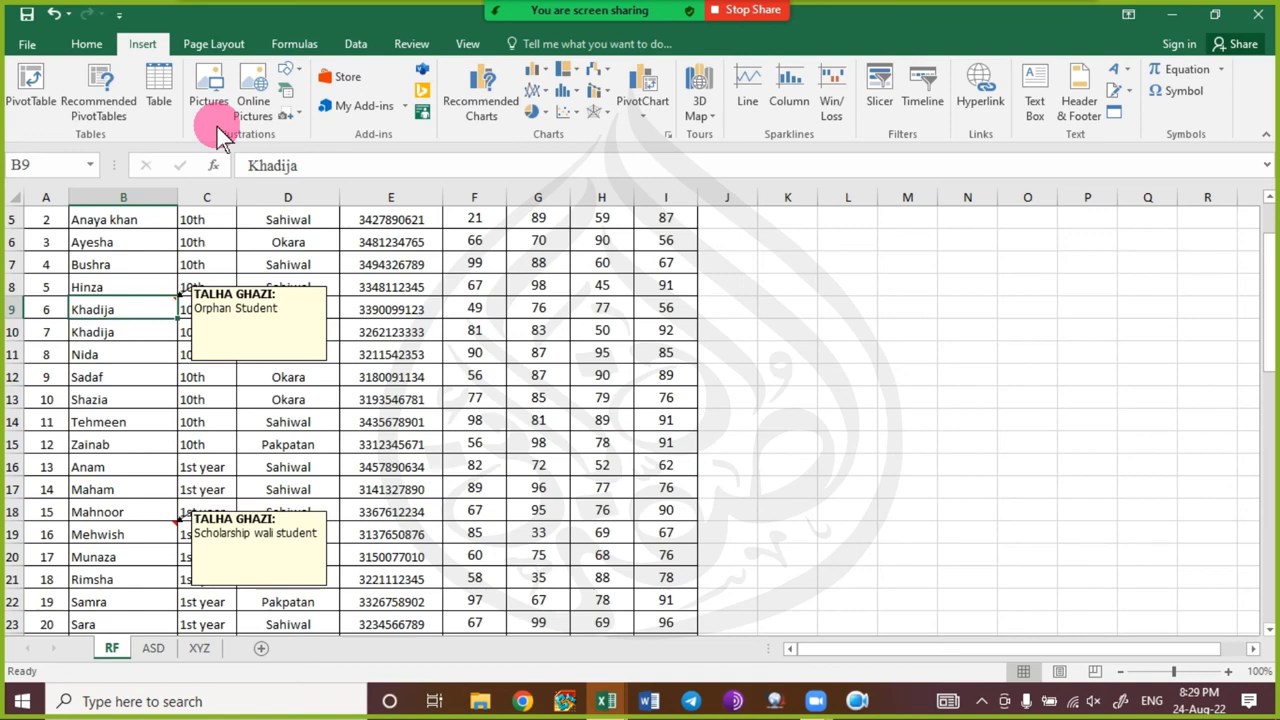
{"action": "left_click", "coordinate": [215, 45]}
{"action": "left_click", "coordinate": [295, 48]}
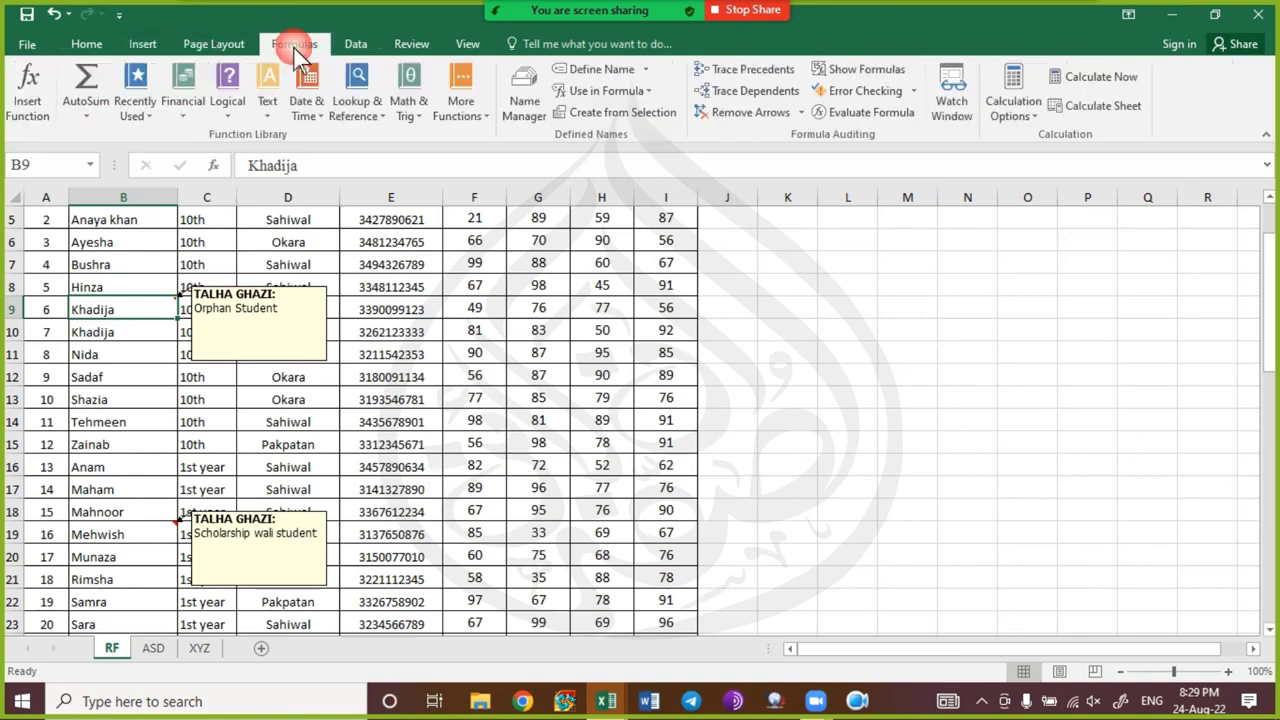
{"action": "left_click", "coordinate": [356, 44]}
{"action": "left_click", "coordinate": [390, 44]}
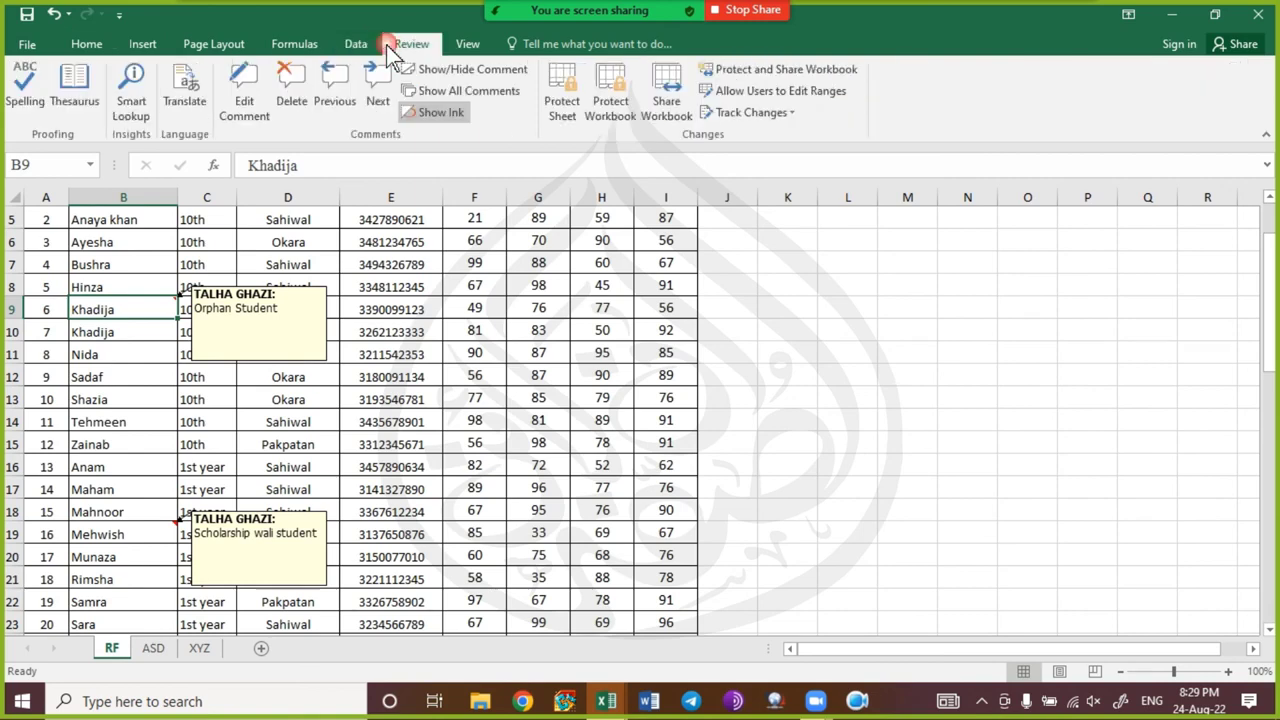
{"action": "left_click", "coordinate": [64, 46]}
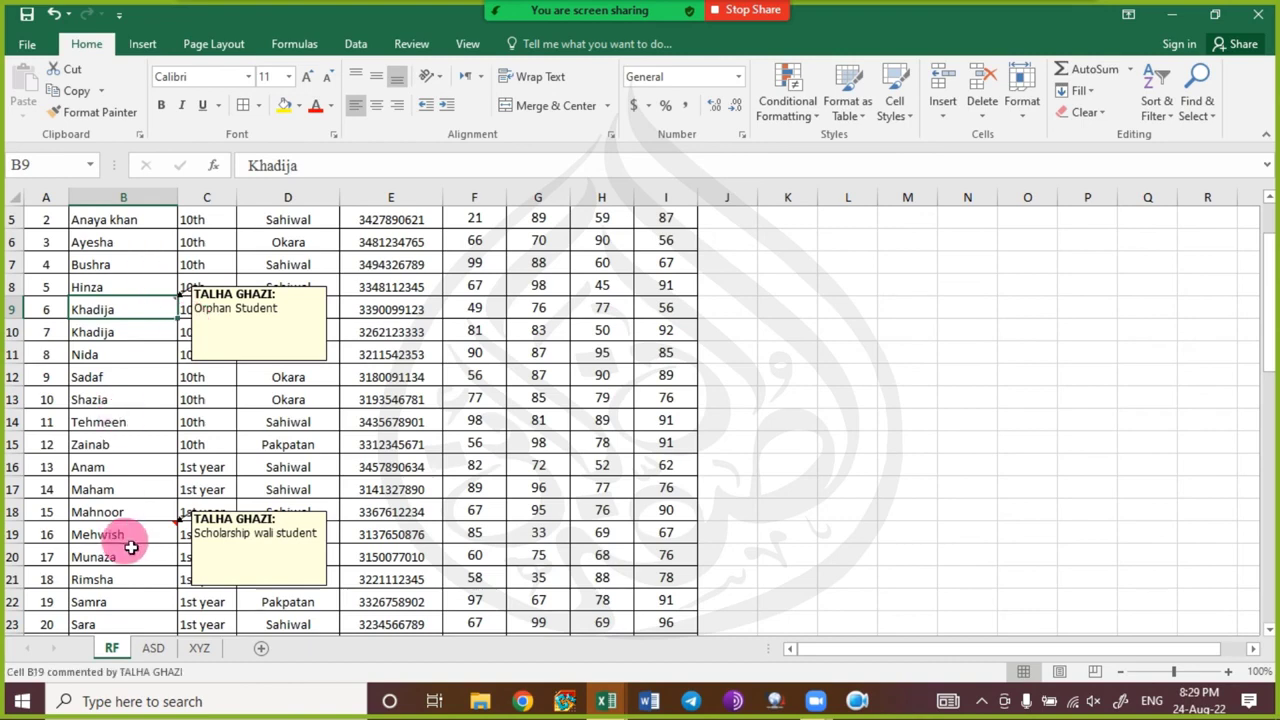
- Delete the comments from the student names in cells B9 and B19
{"action": "right_click", "coordinate": [140, 313]}
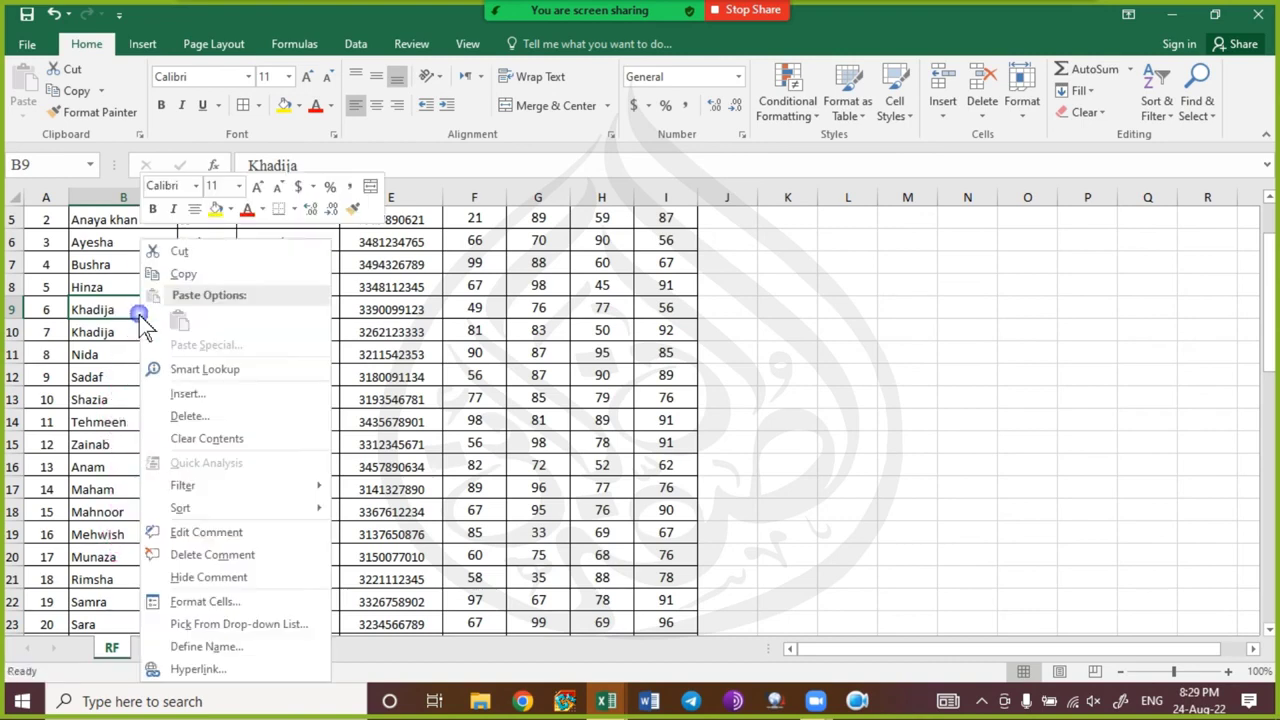
{"action": "left_click", "coordinate": [266, 550]}
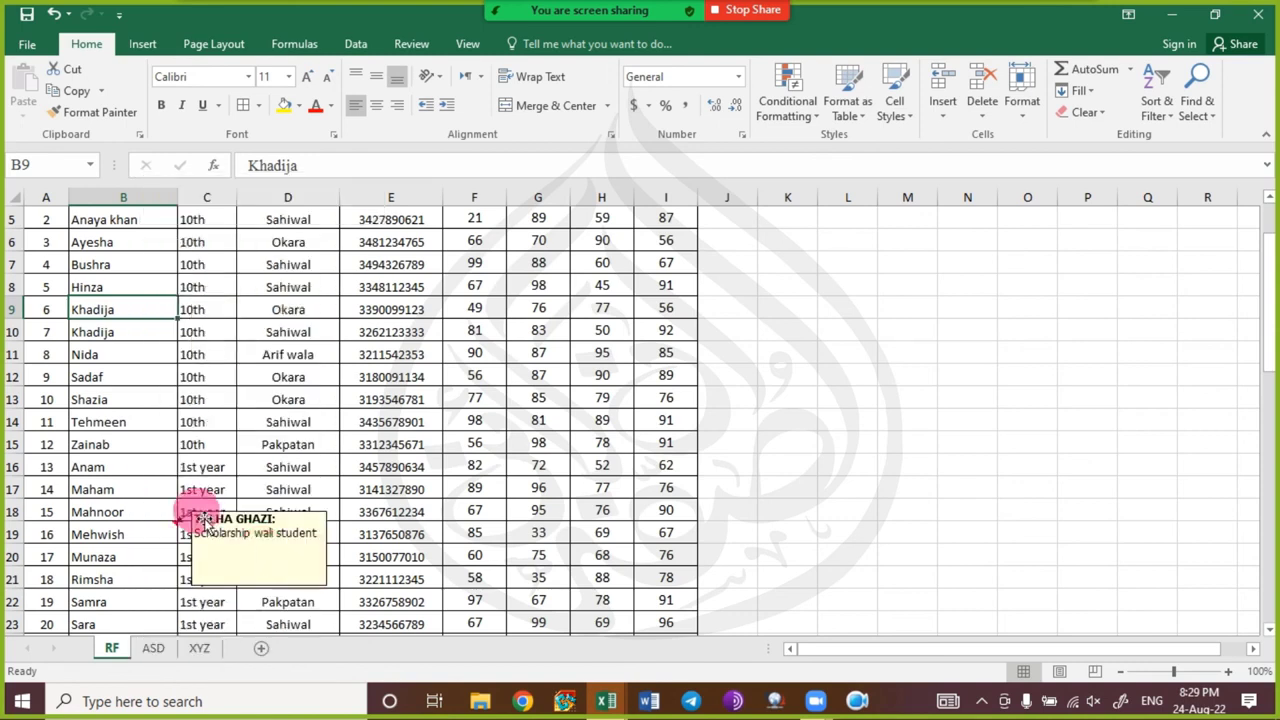
{"action": "left_click", "coordinate": [148, 535]}
{"action": "right_click", "coordinate": [148, 535]}
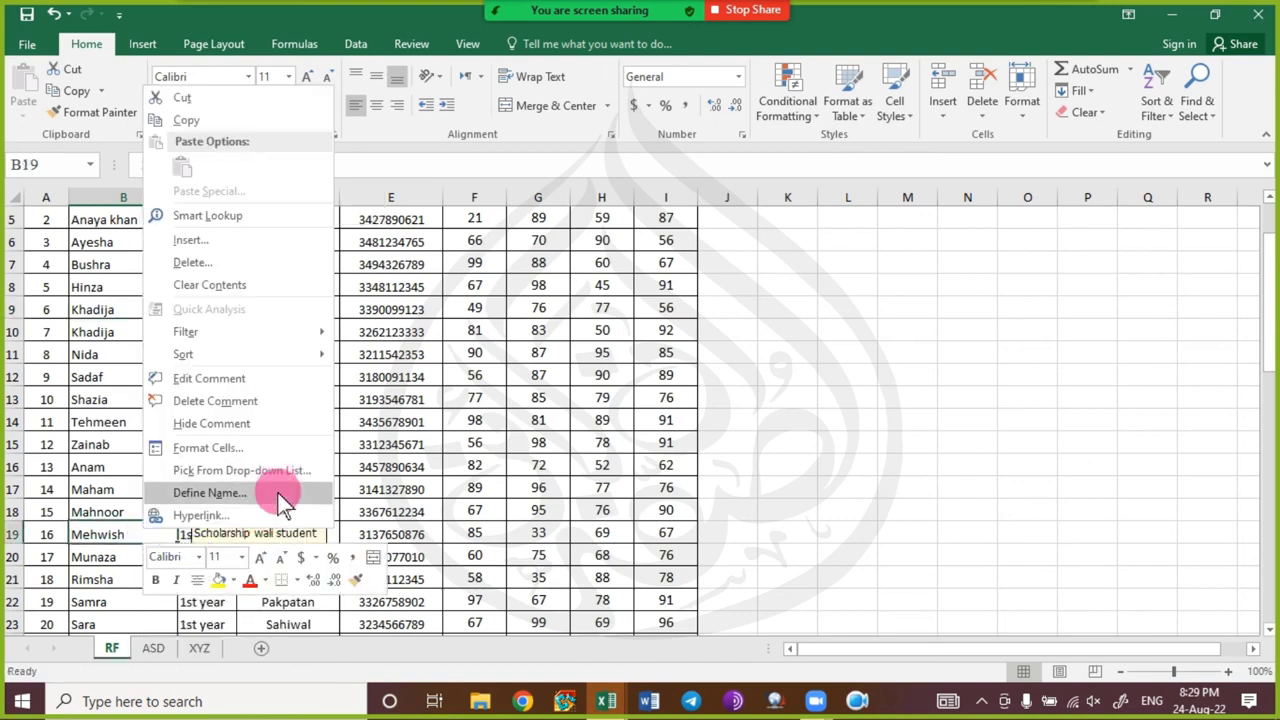
{"action": "left_click", "coordinate": [290, 424]}
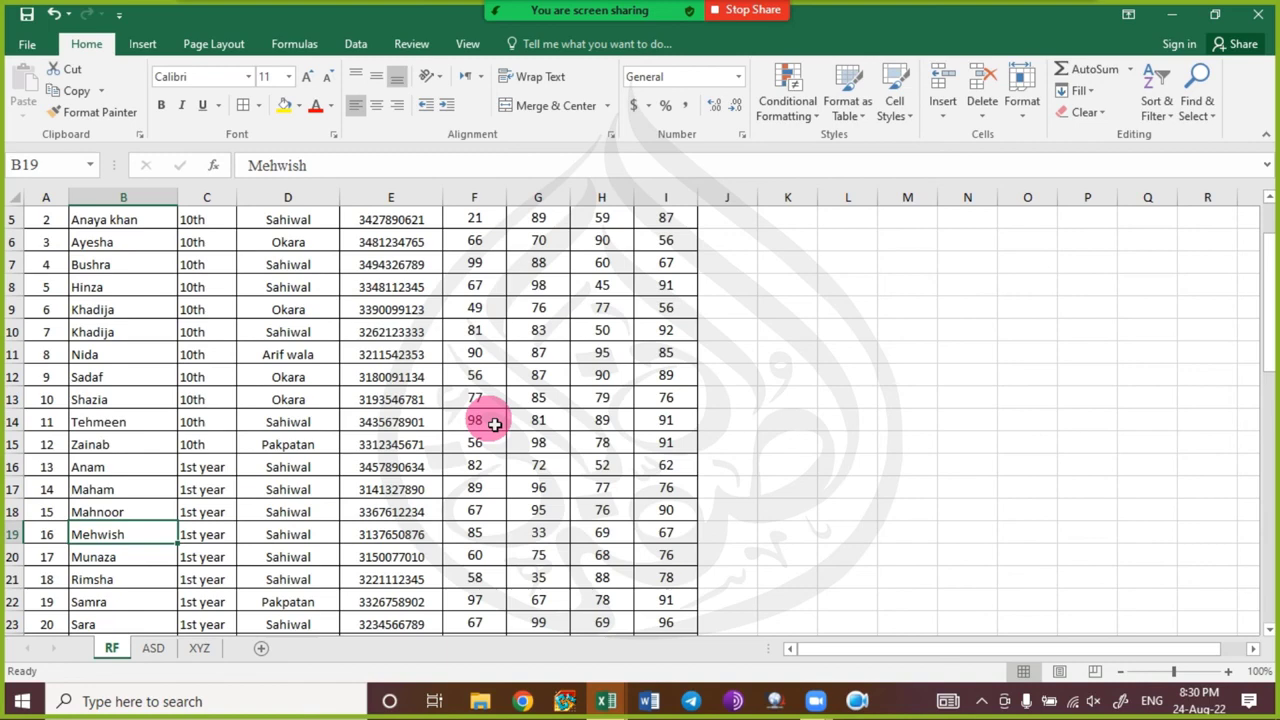
- Undo the deletion of the comments on cells B9 and B19
{"action": "left_click", "coordinate": [411, 43]}
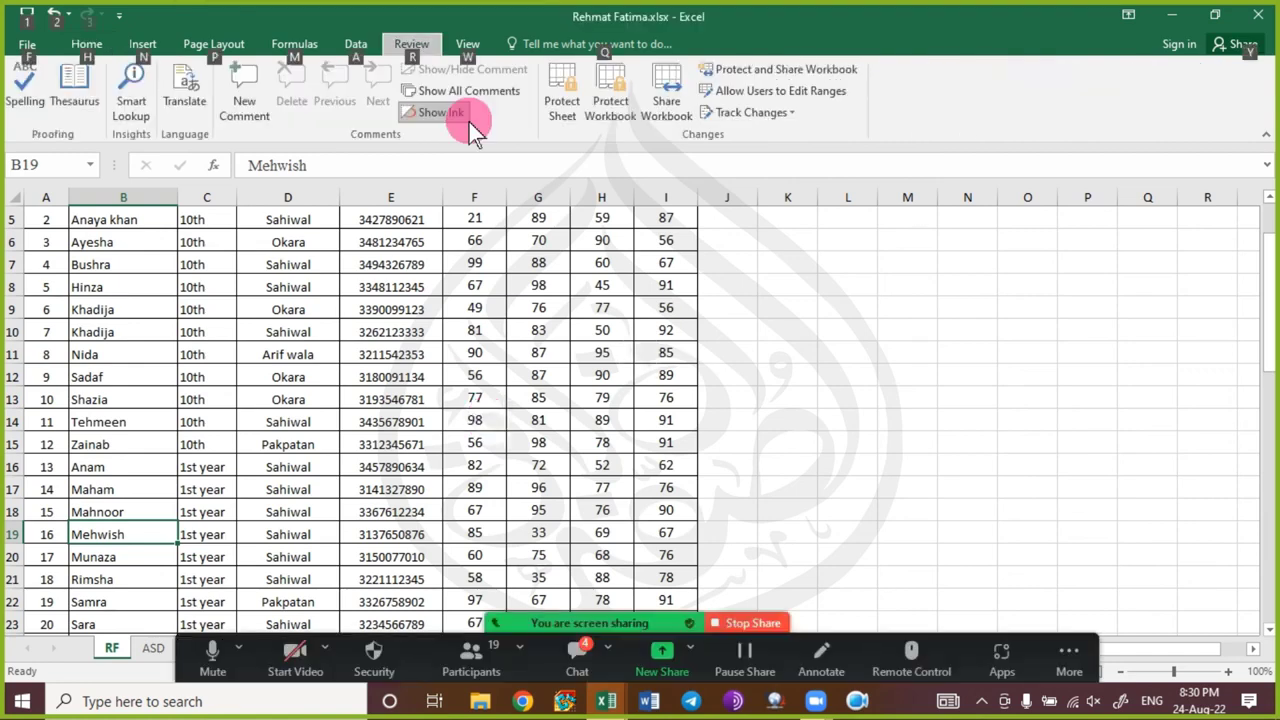
{"action": "left_click", "coordinate": [520, 262]}
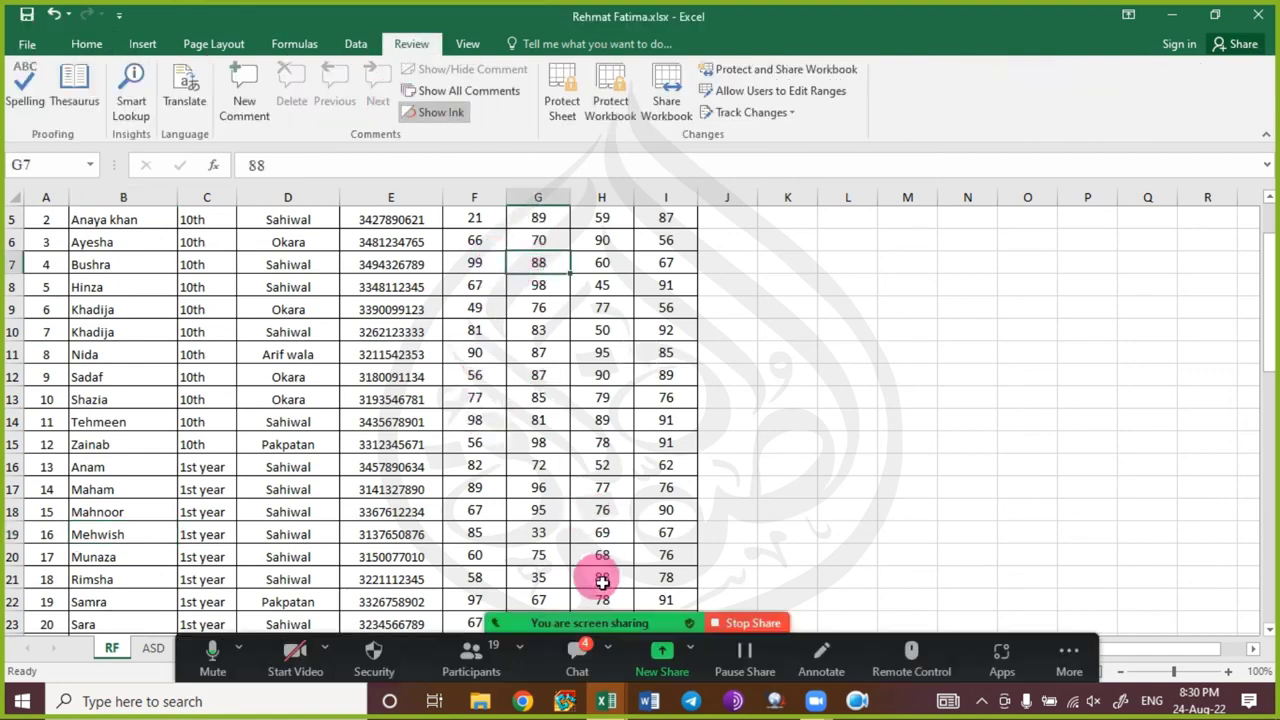
{"action": "left_click", "coordinate": [364, 262]}
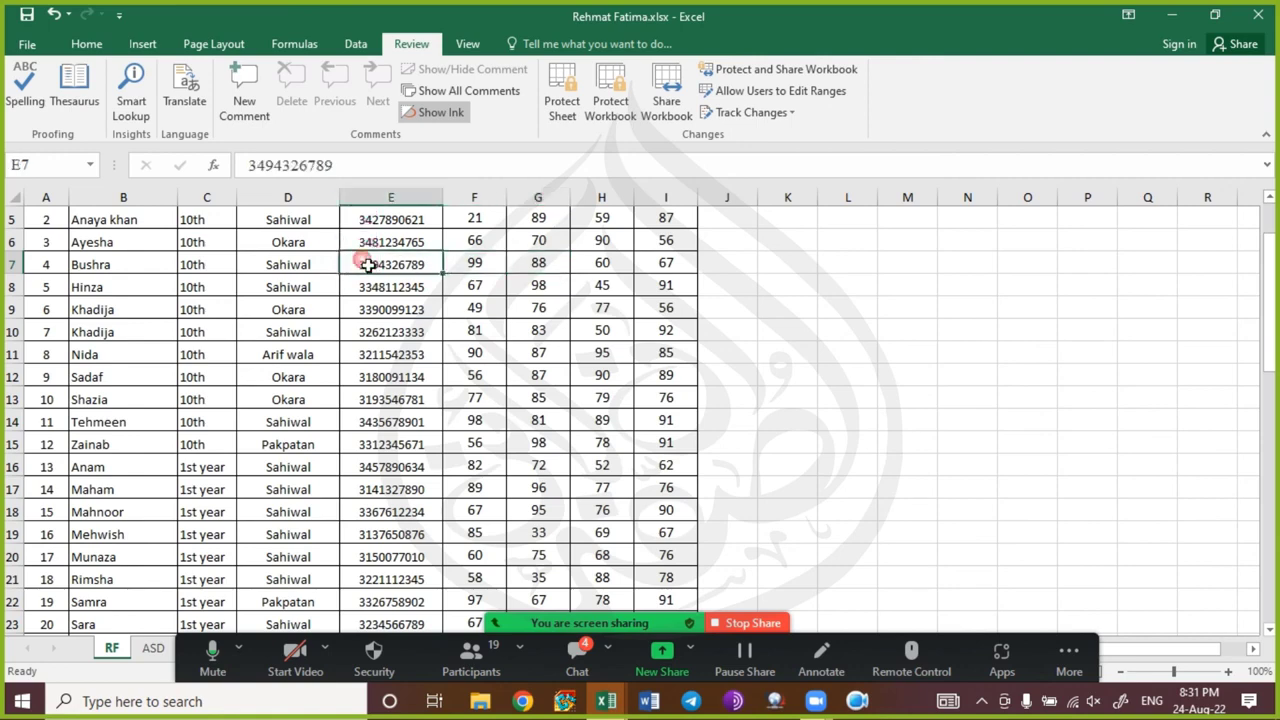
{"action": "scroll", "coordinate": [174, 375], "scroll_direction": "up", "scroll_amount": 2}
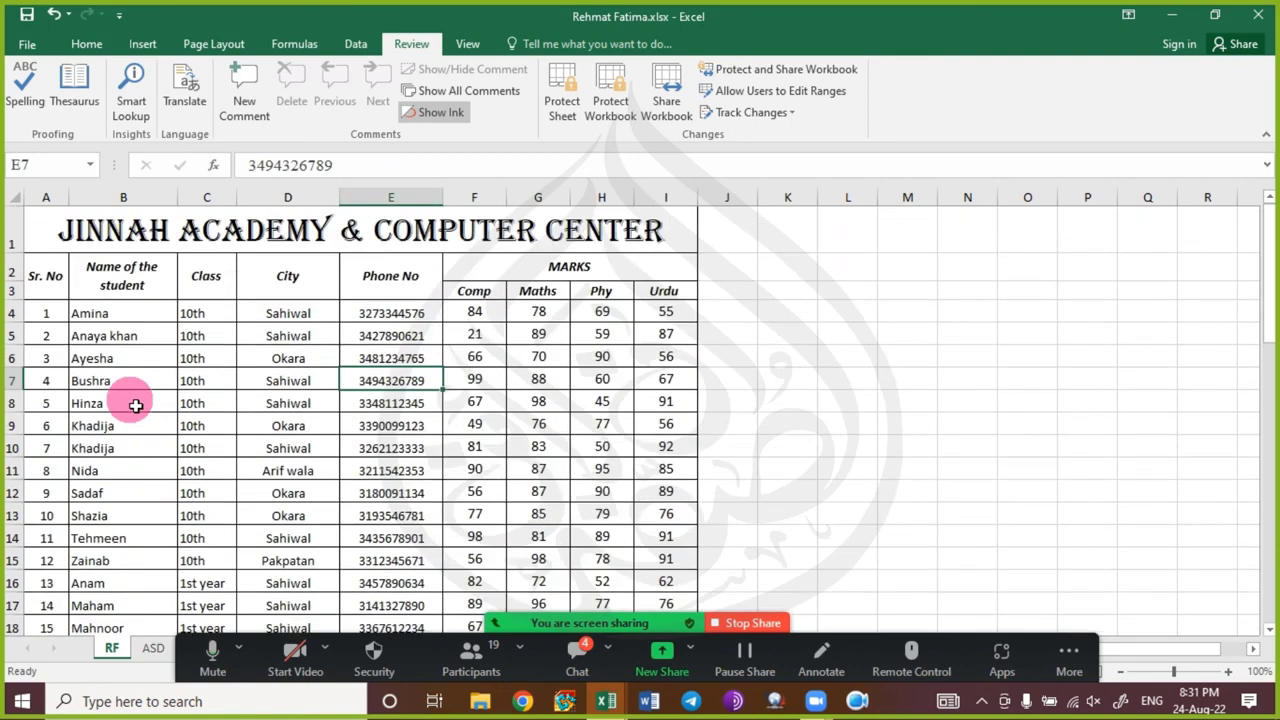
{"action": "left_click", "coordinate": [138, 403]}
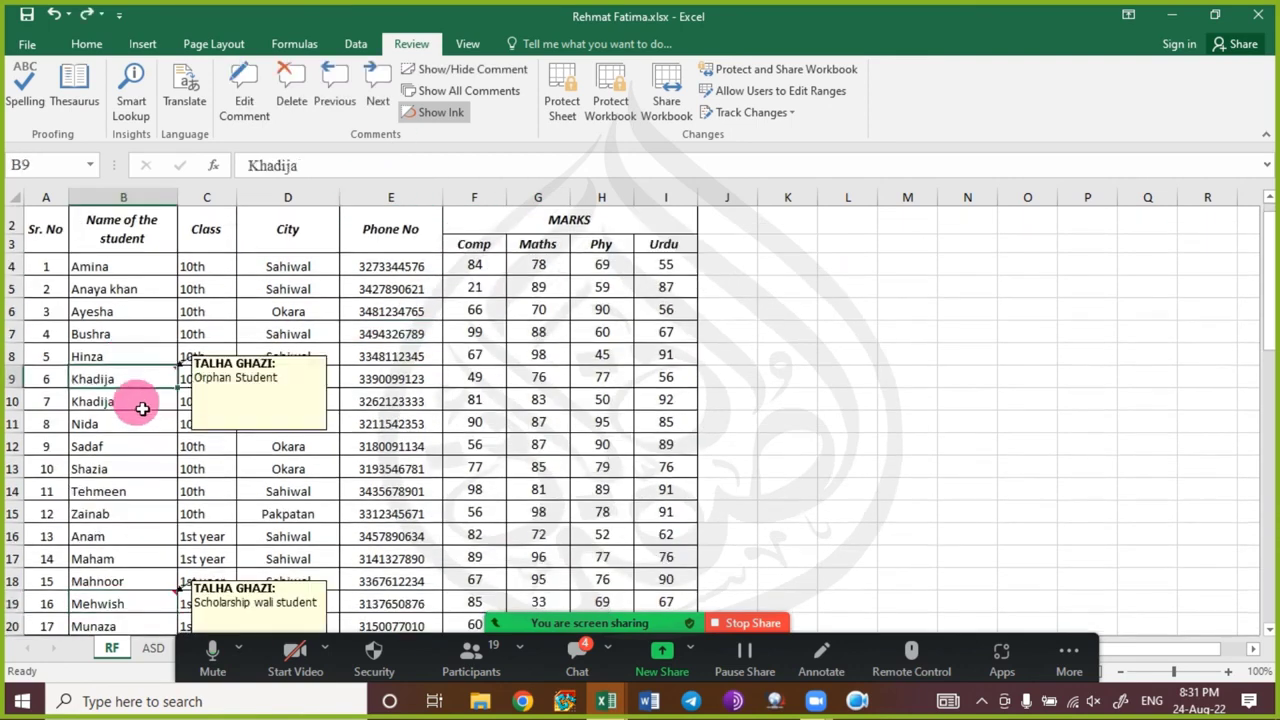
{"action": "left_click", "coordinate": [388, 466]}
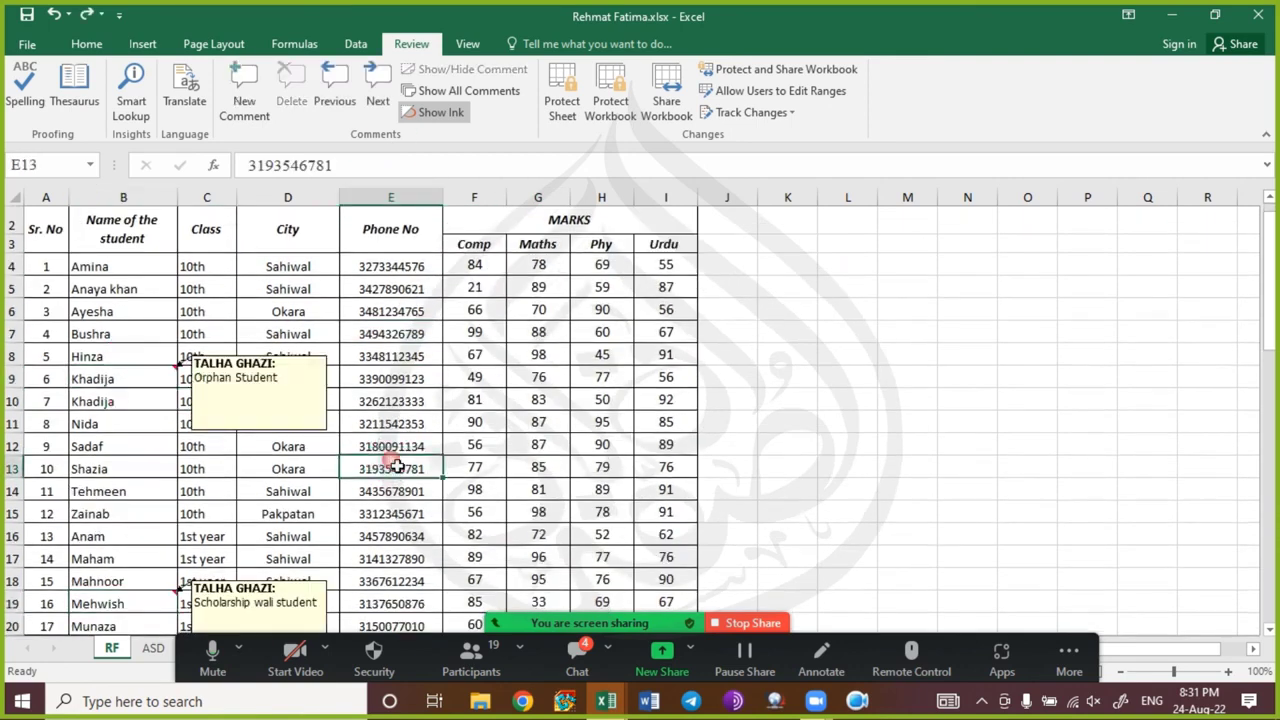
- Hide all comments on the sheet and display them all again with Show All Comments
{"action": "left_click", "coordinate": [497, 94]}
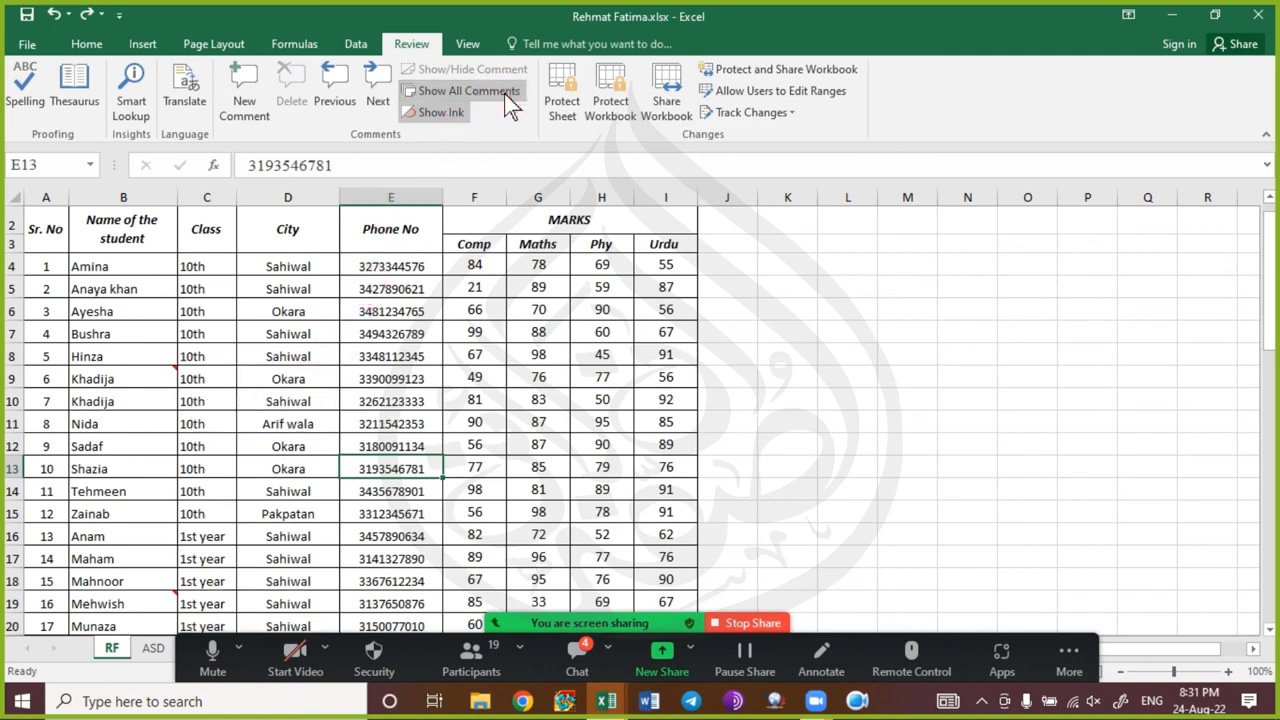
{"action": "left_click", "coordinate": [505, 90]}
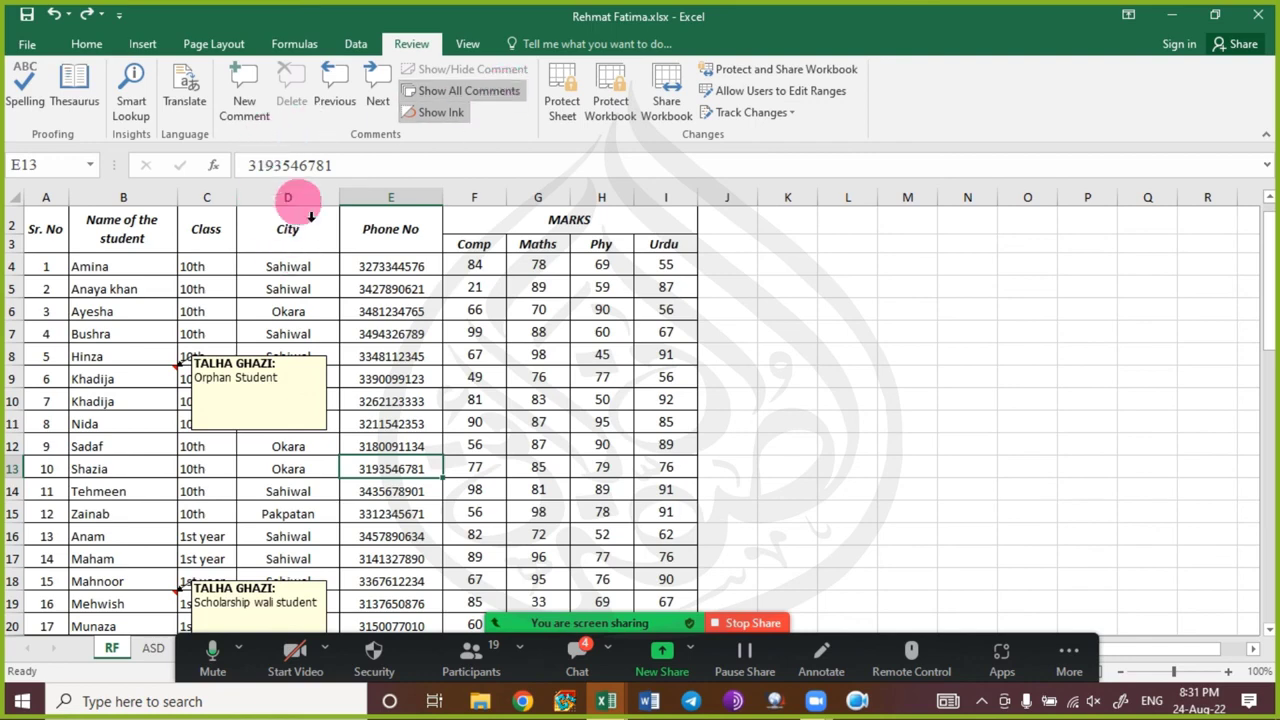
{"action": "left_click", "coordinate": [514, 356]}
{"action": "left_click", "coordinate": [285, 310]}
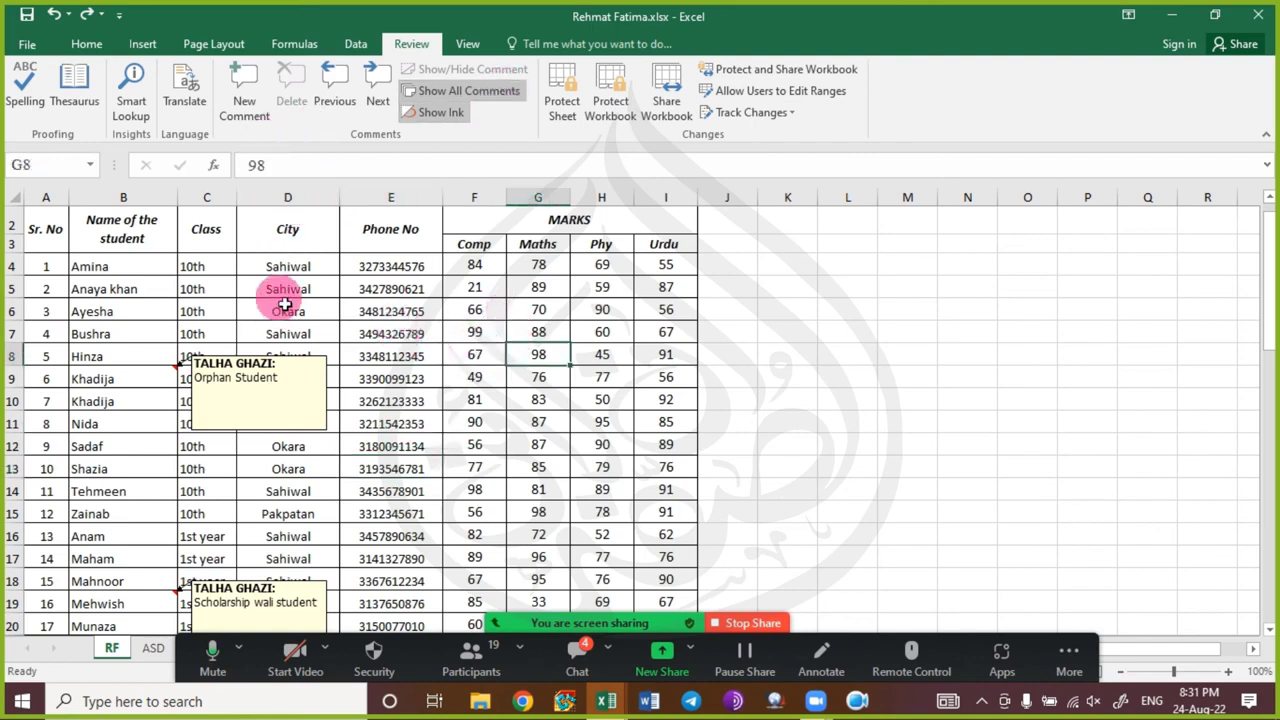
- Add a new comment without text to the student name in cell B5
{"action": "left_click", "coordinate": [117, 291]}
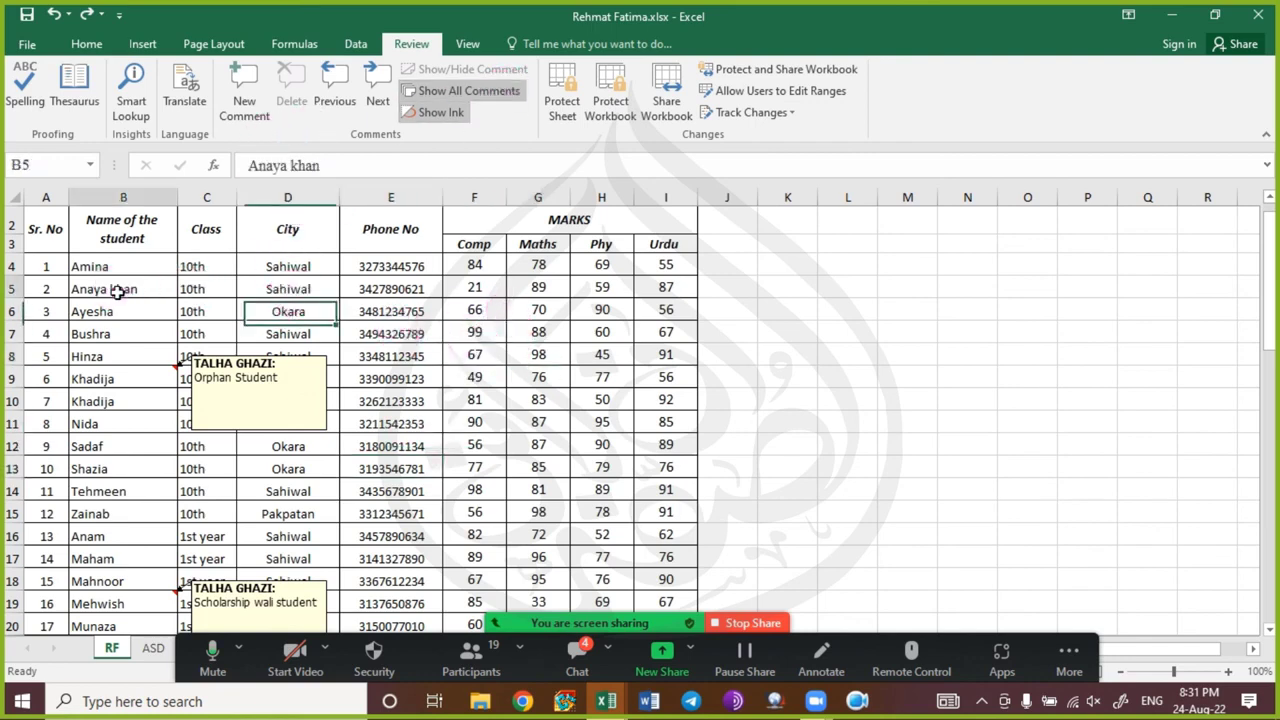
{"action": "left_click", "coordinate": [244, 102]}
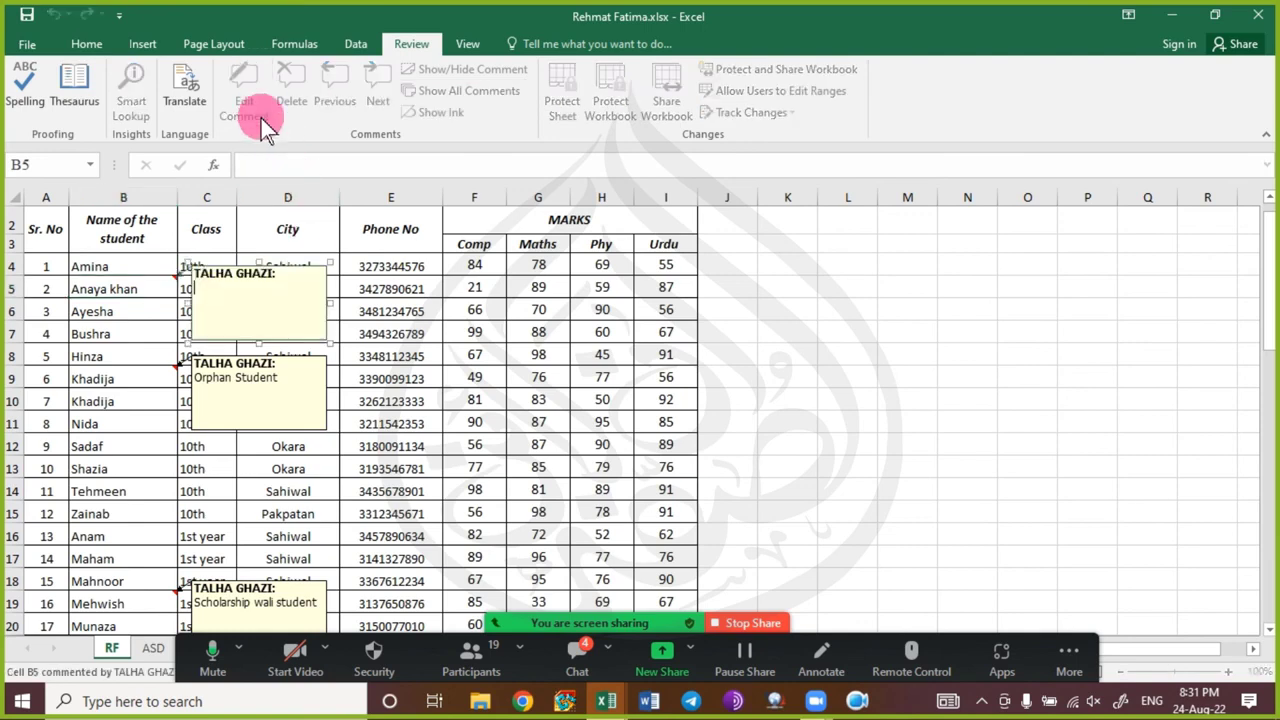
{"action": "left_click", "coordinate": [393, 289]}
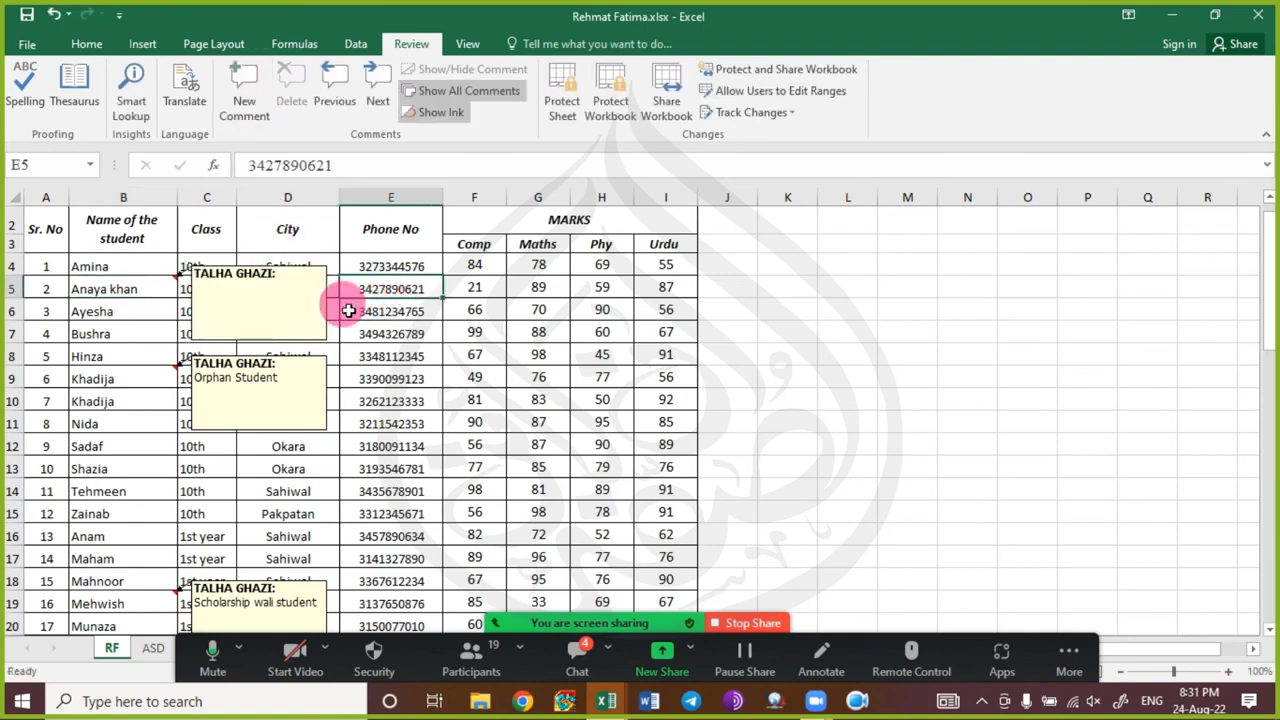
- Step through the sheet's comments from cell B5 forward to B9 and B19, and back to the comment on B9
{"action": "left_click", "coordinate": [340, 101]}
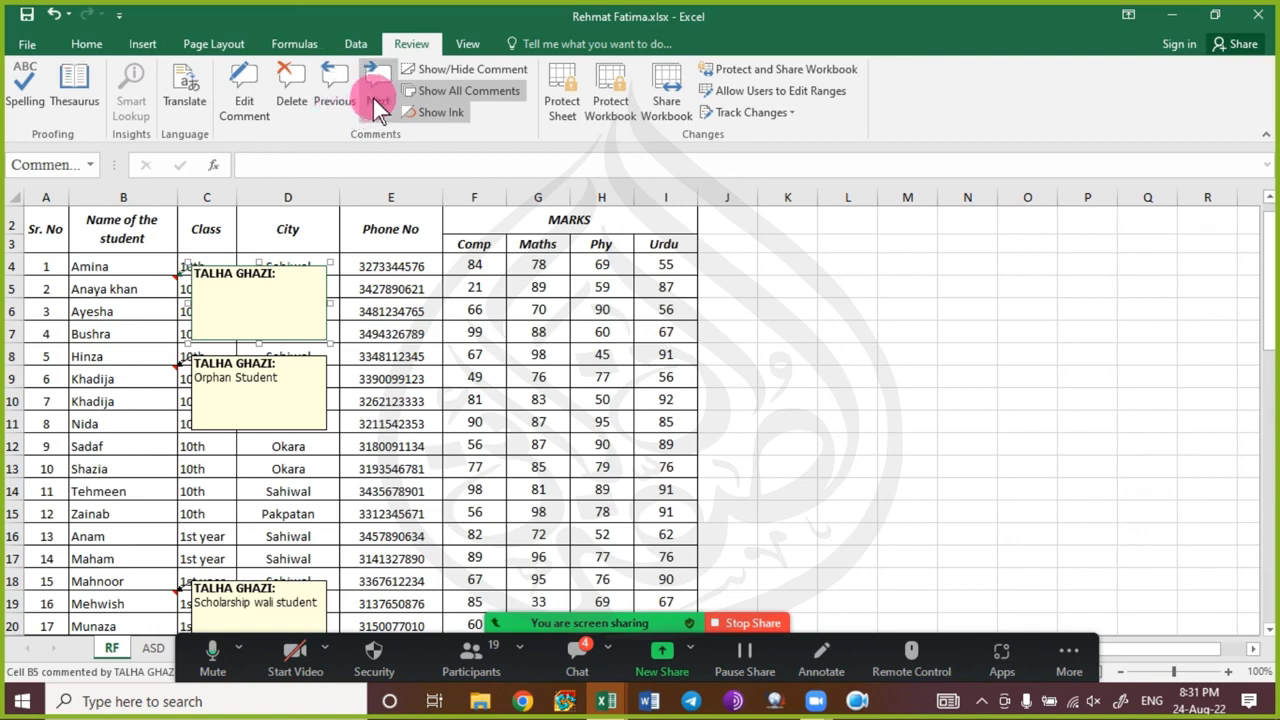
{"action": "left_click", "coordinate": [376, 102]}
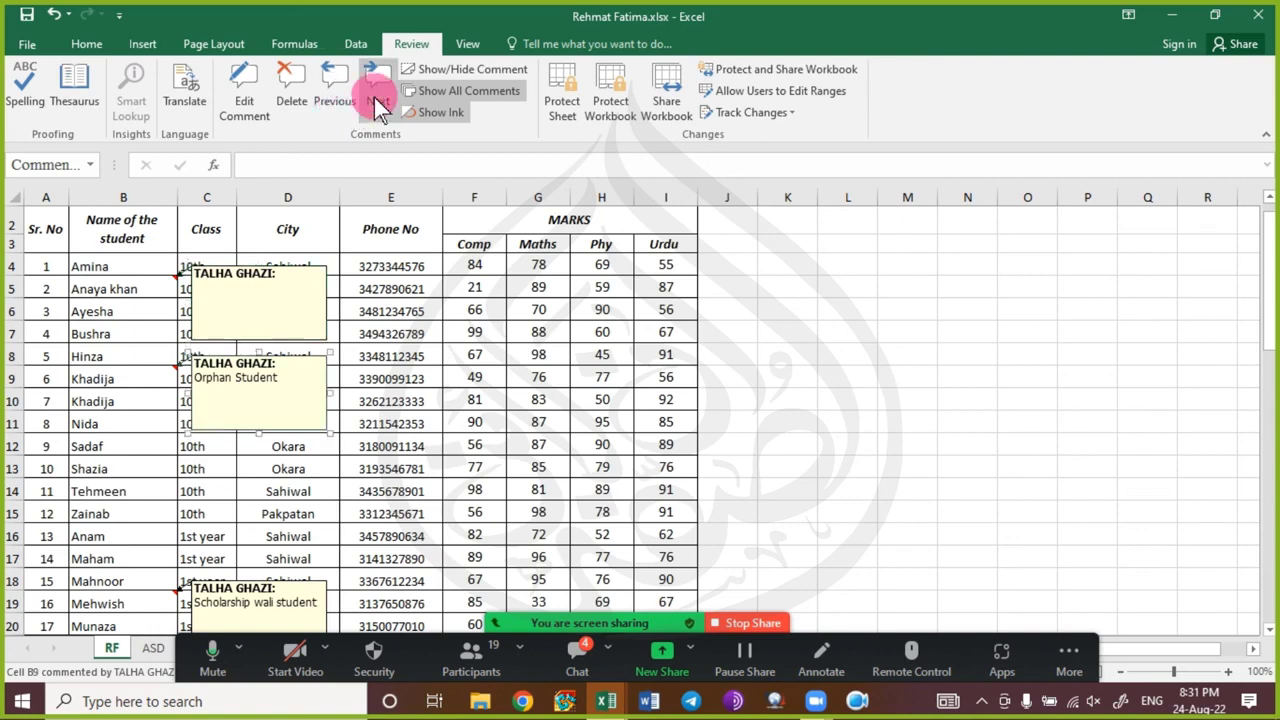
{"action": "left_click", "coordinate": [376, 102]}
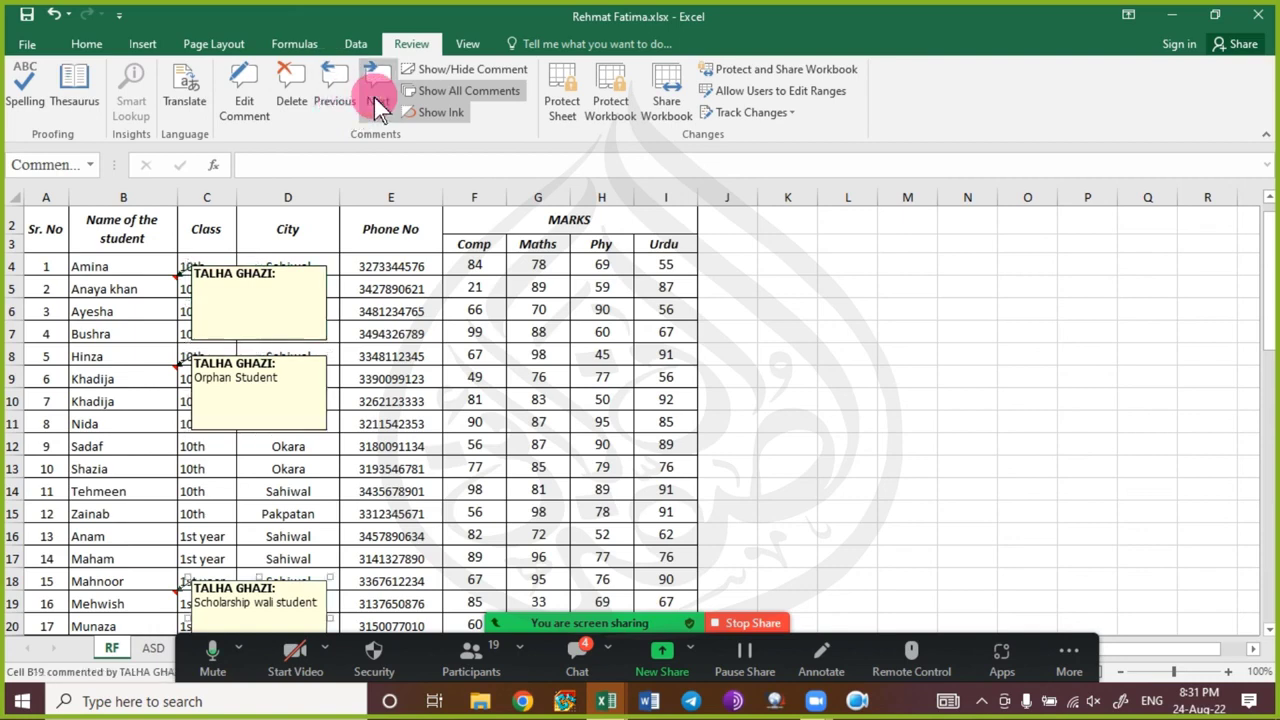
{"action": "left_click", "coordinate": [336, 100]}
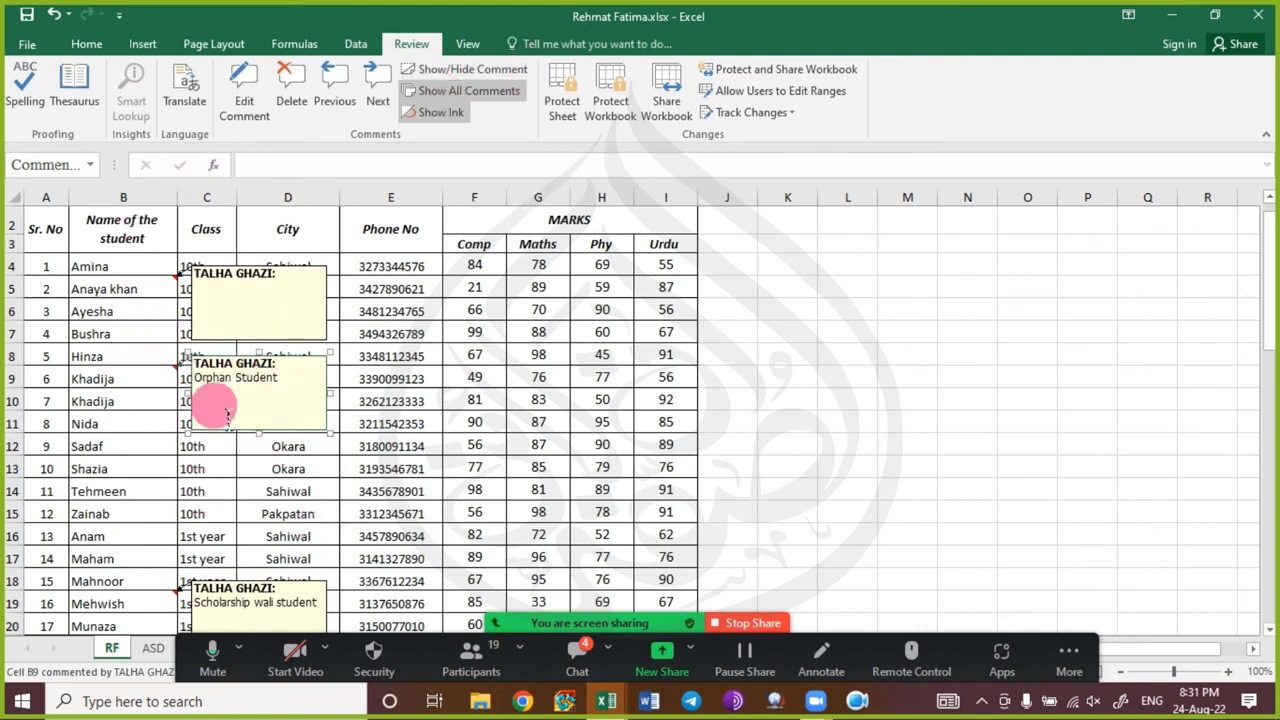
- Hide the comment on cell B9, browse to the comment on B5 and back to B9, and hide that one again
{"action": "left_click", "coordinate": [488, 70]}
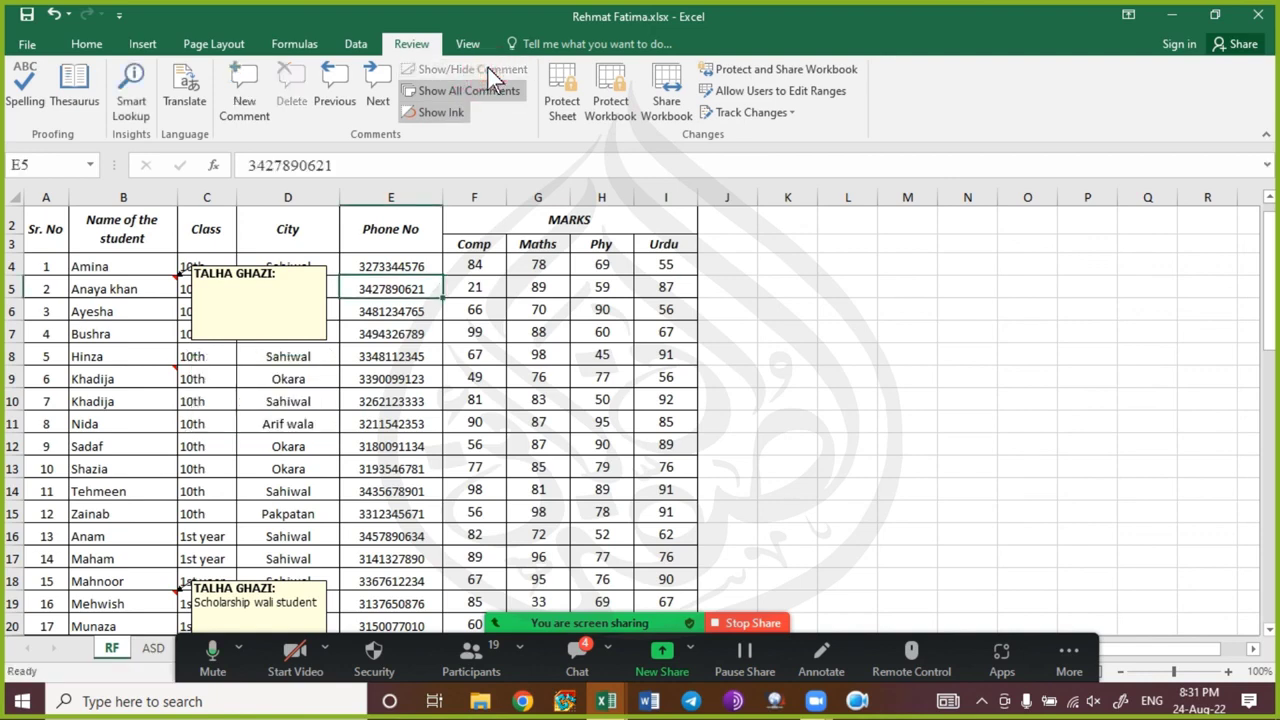
{"action": "left_click", "coordinate": [335, 88]}
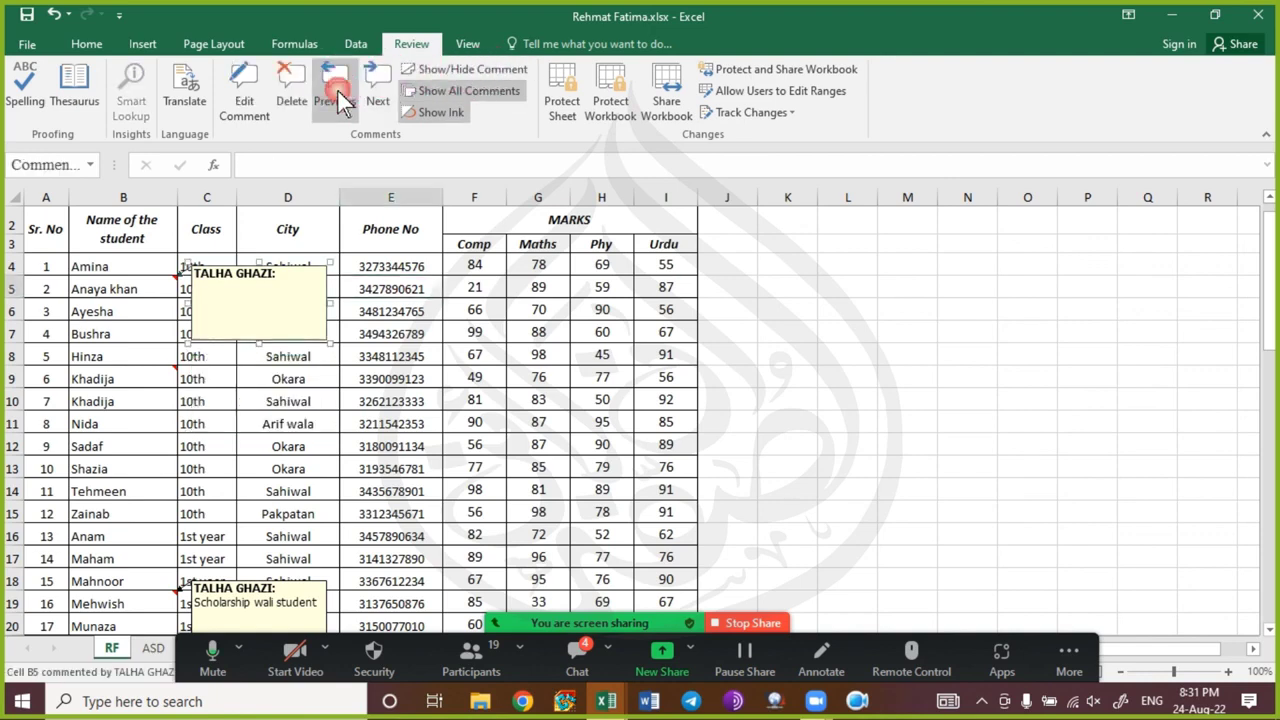
{"action": "left_click", "coordinate": [372, 90]}
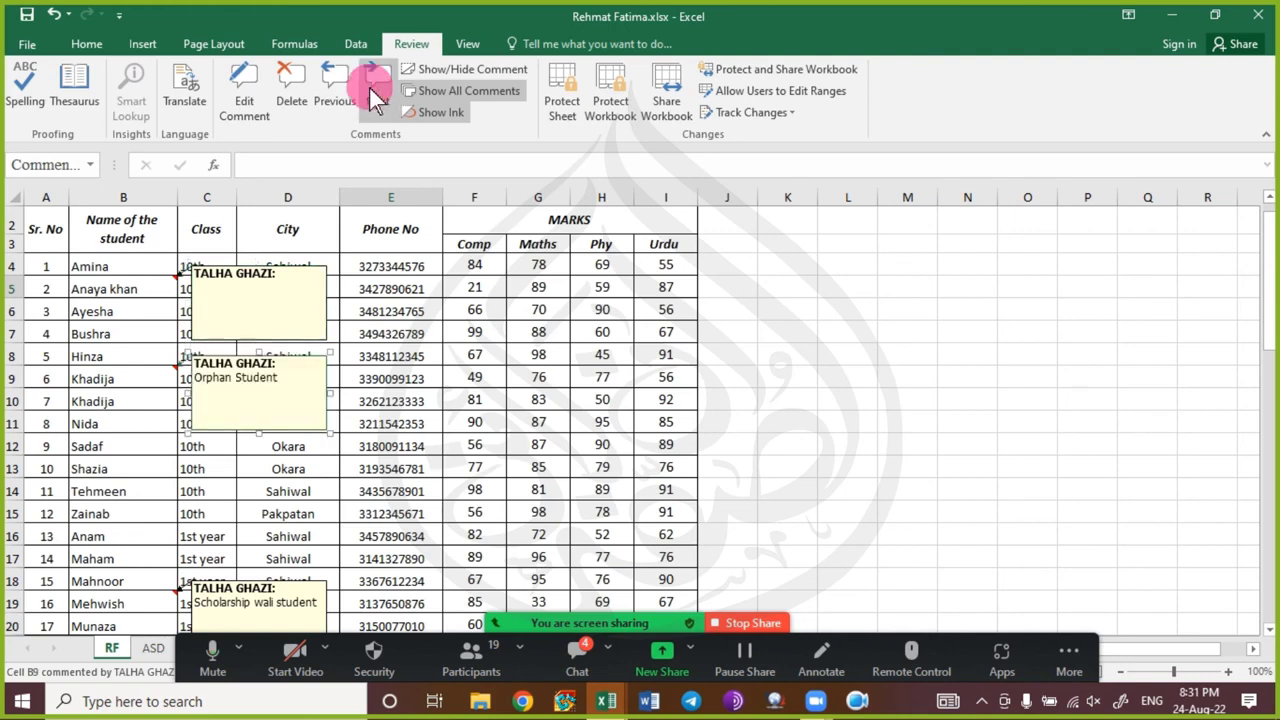
{"action": "left_click", "coordinate": [478, 72]}
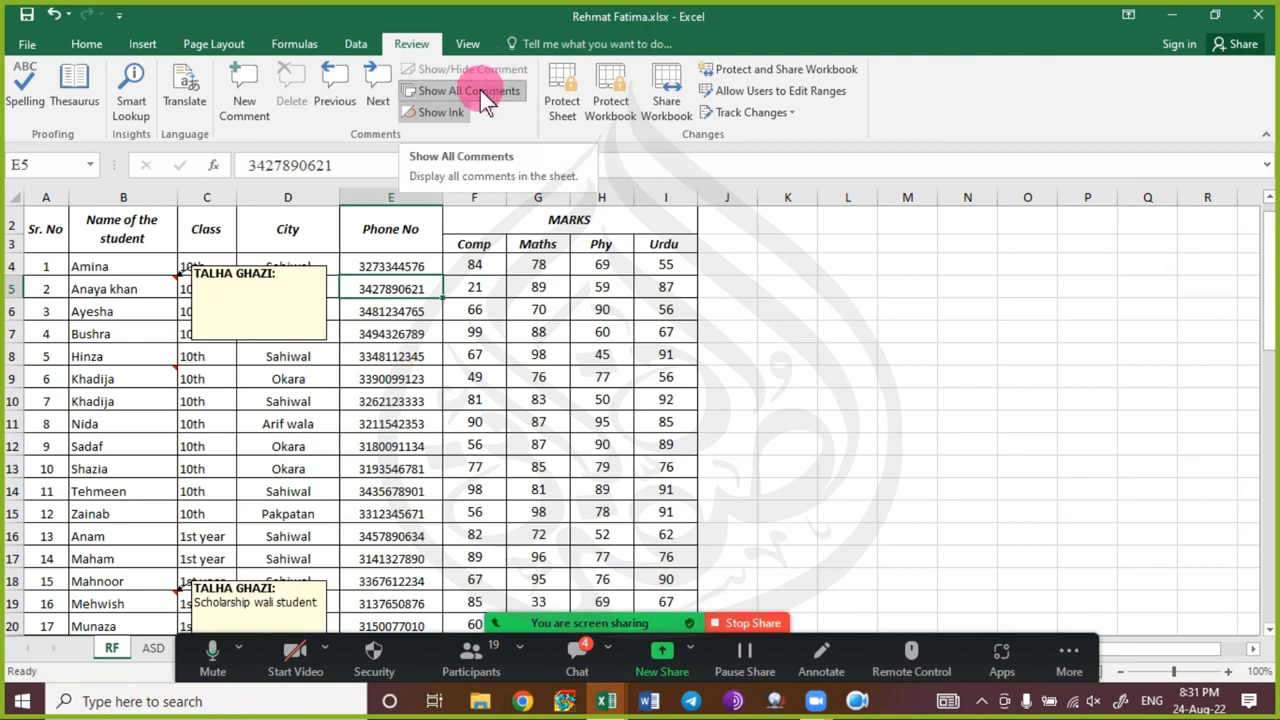
- Toggle Show All Comments to hide, display and once more hide every comment on the sheet
{"action": "left_click", "coordinate": [480, 90]}
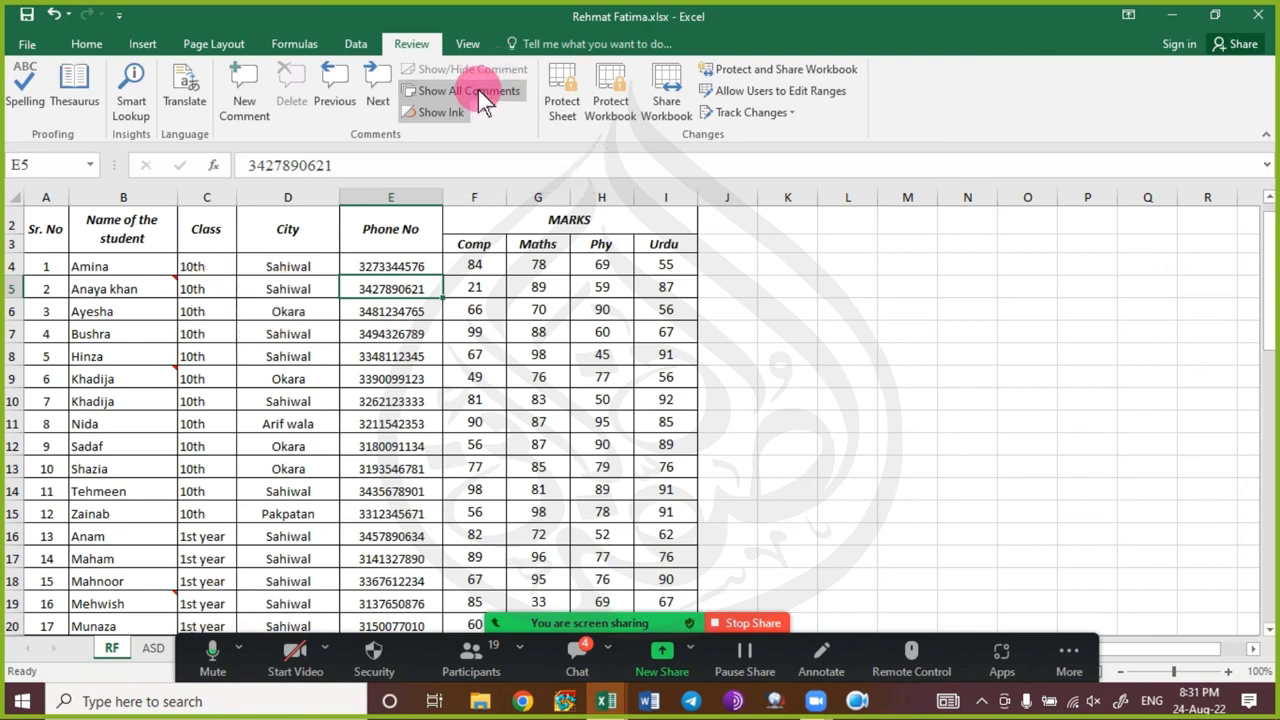
{"action": "left_click", "coordinate": [478, 90]}
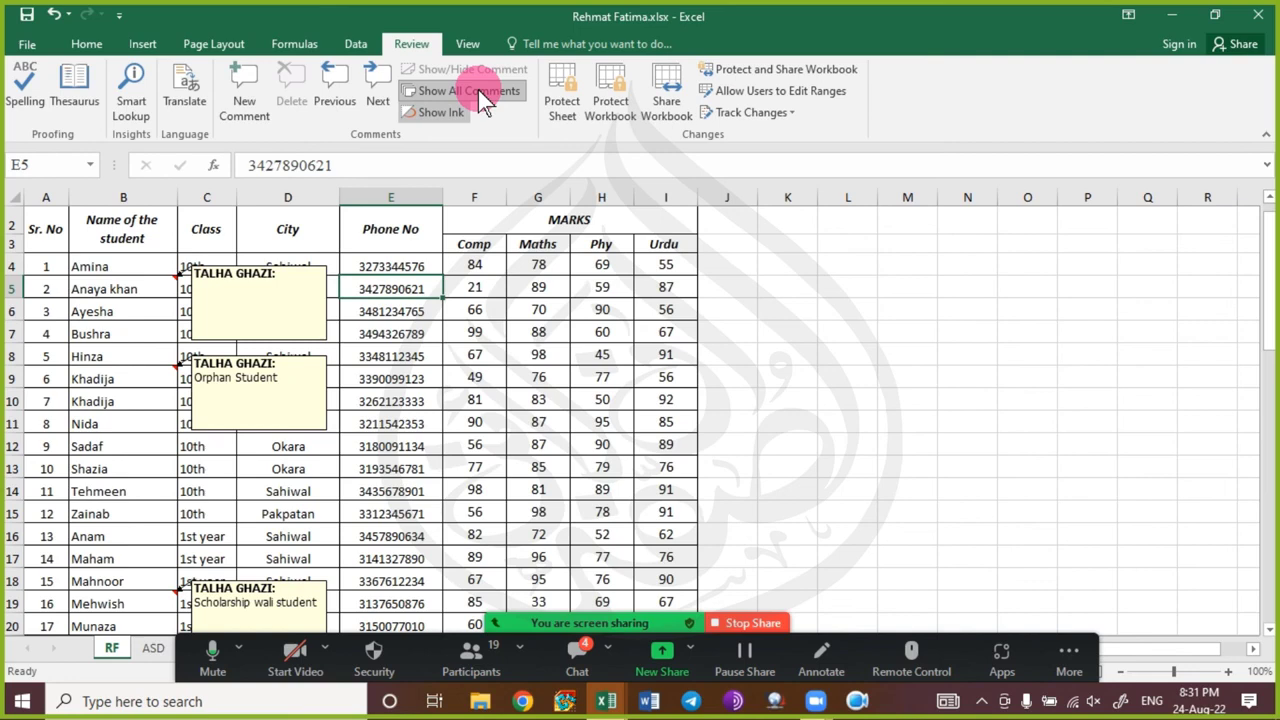
{"action": "left_click", "coordinate": [478, 90]}
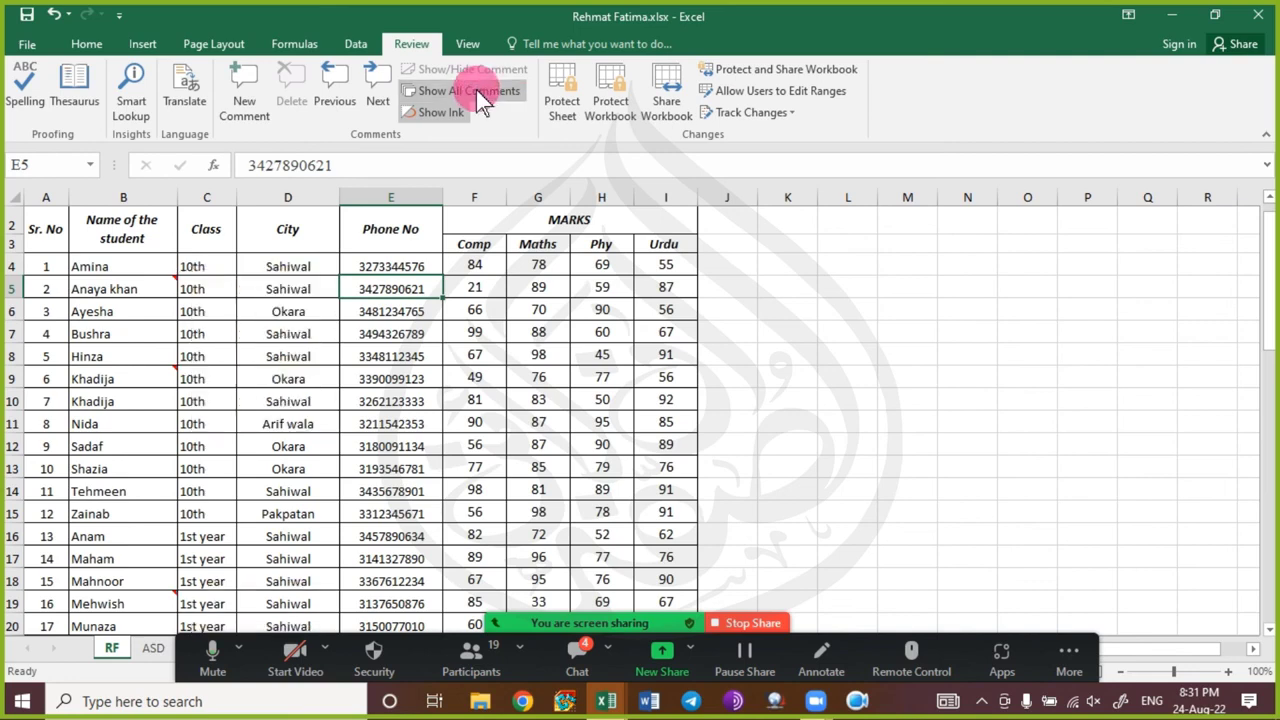
{"action": "left_click", "coordinate": [440, 112]}
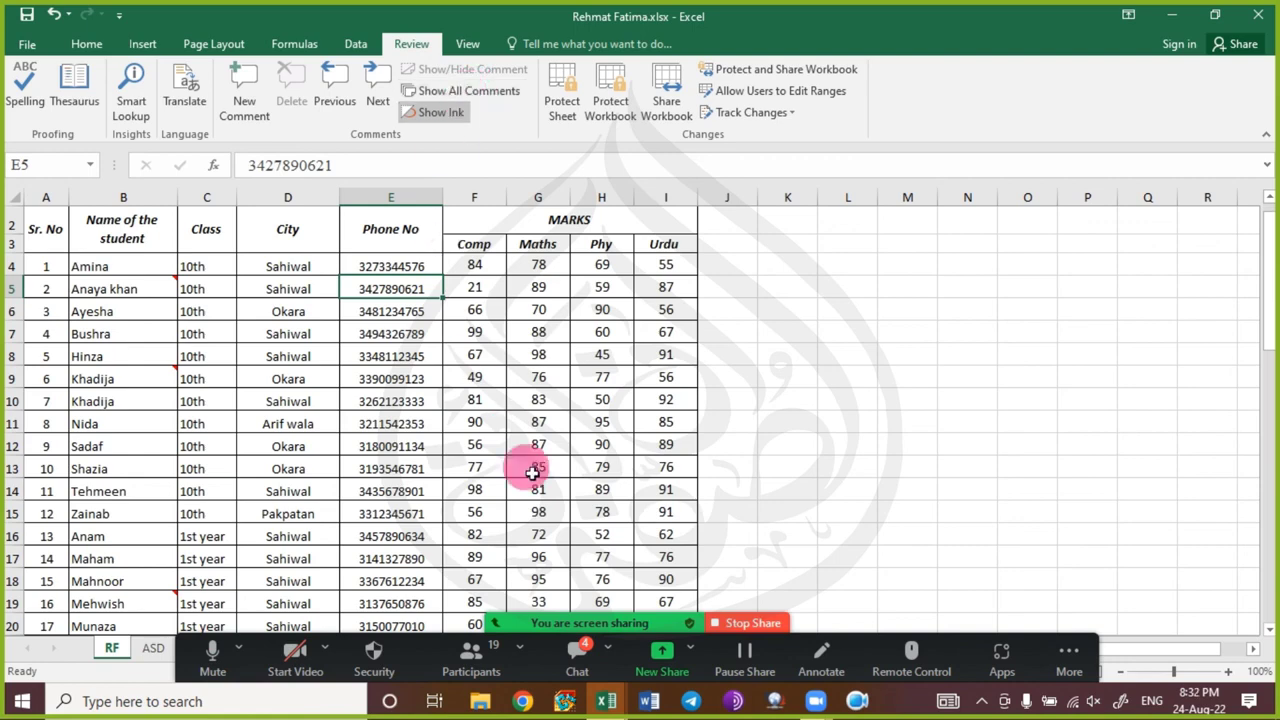
- Open the Zoom meeting chat and read the participants' questions about printers and comments
{"action": "left_click", "coordinate": [588, 652]}
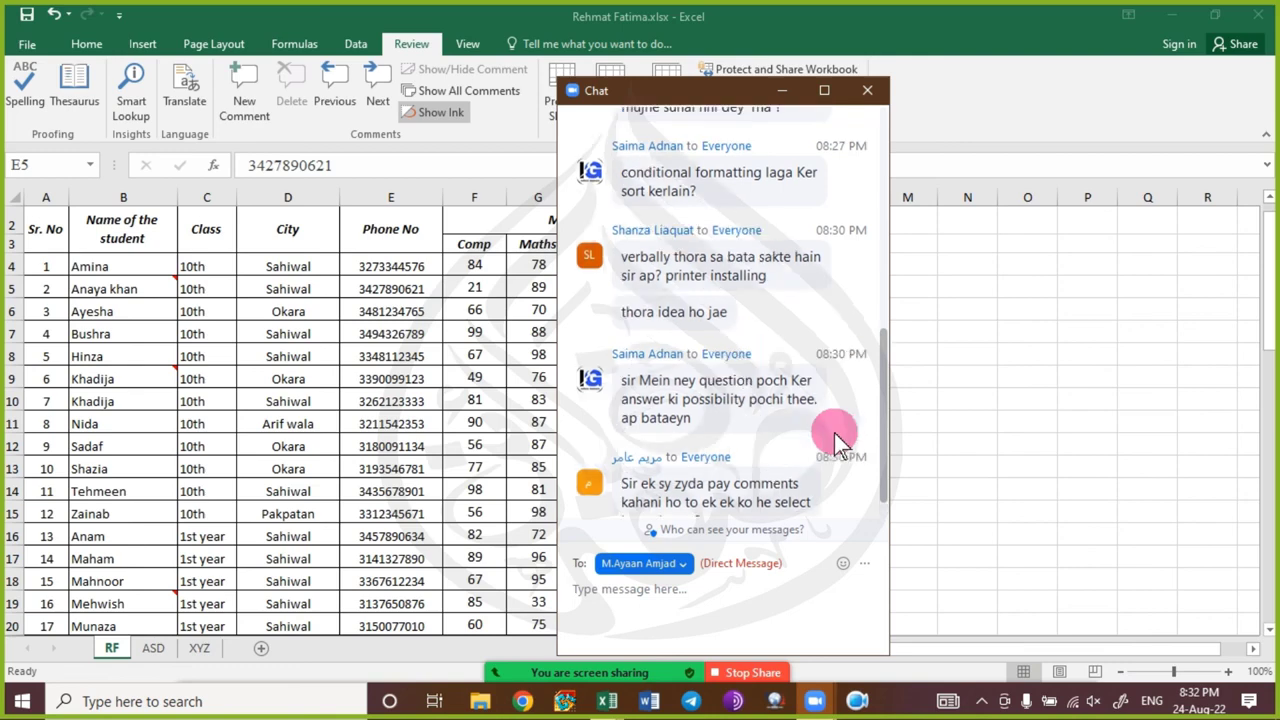
{"action": "scroll", "coordinate": [842, 430], "scroll_direction": "up", "scroll_amount": 1}
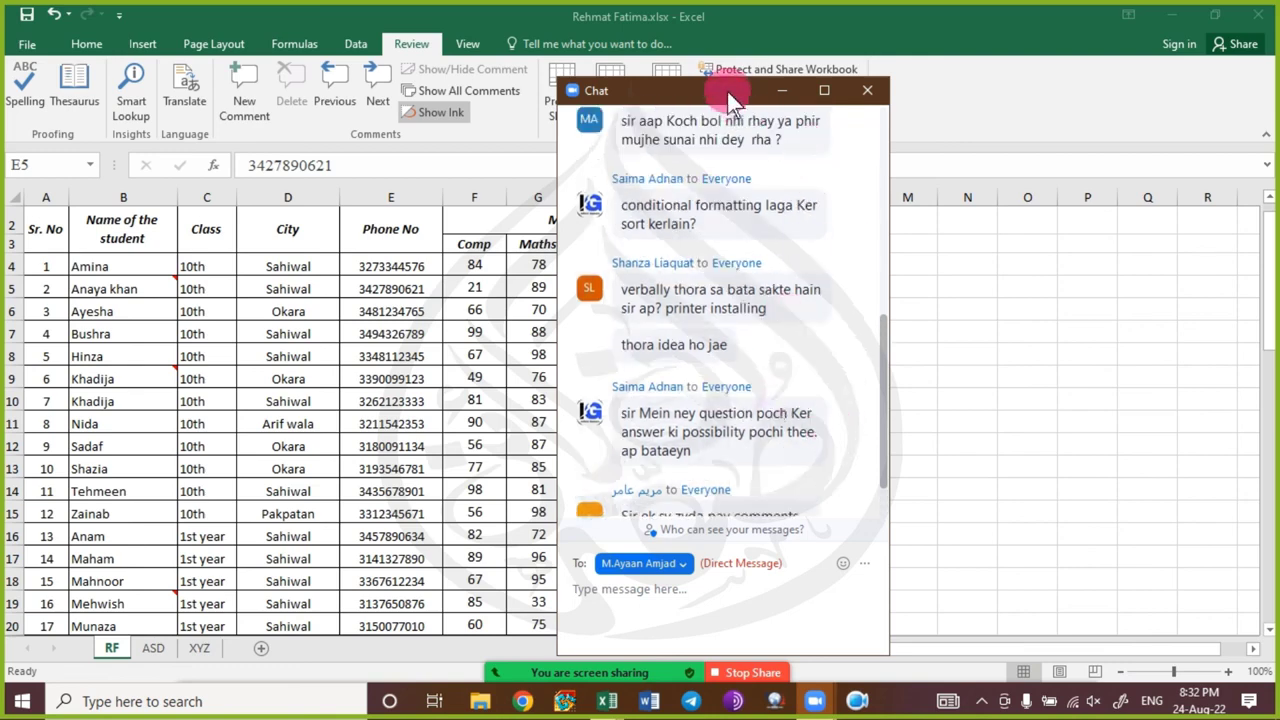
{"action": "left_click_drag", "start_coordinate": [731, 93], "coordinate": [366, 90]}
{"action": "left_click", "coordinate": [366, 92]}
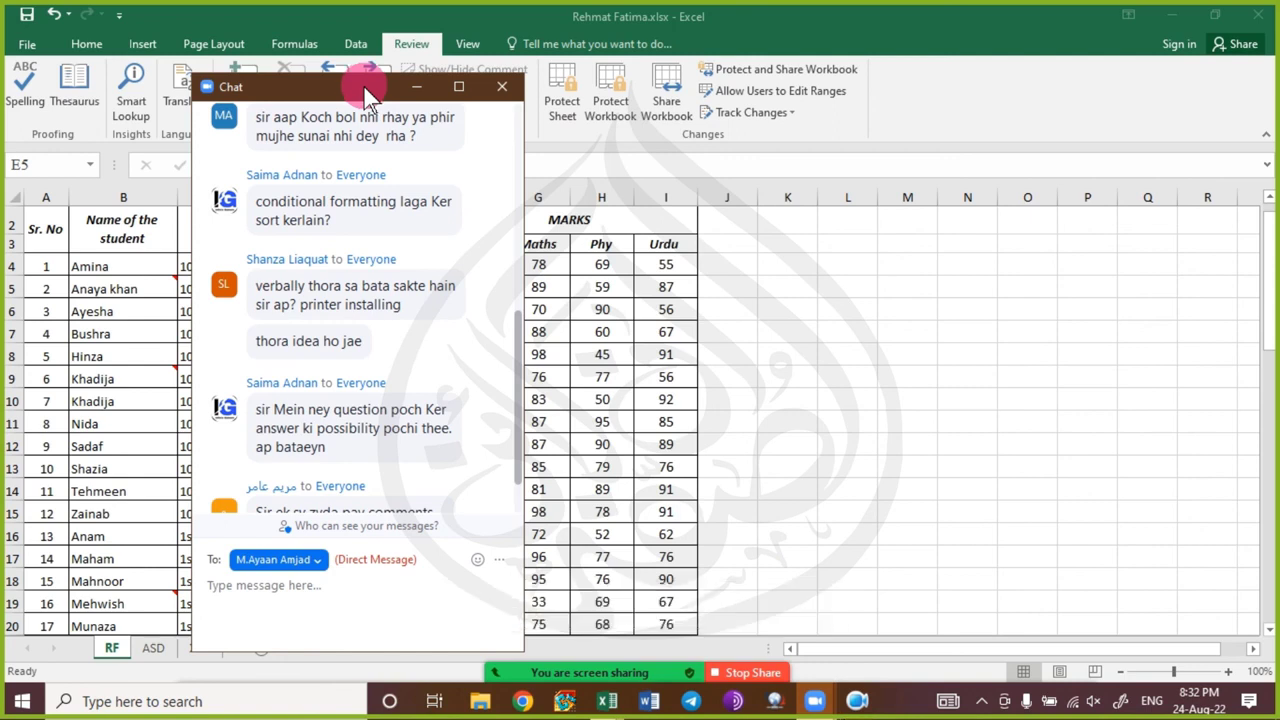
{"action": "left_click", "coordinate": [405, 270]}
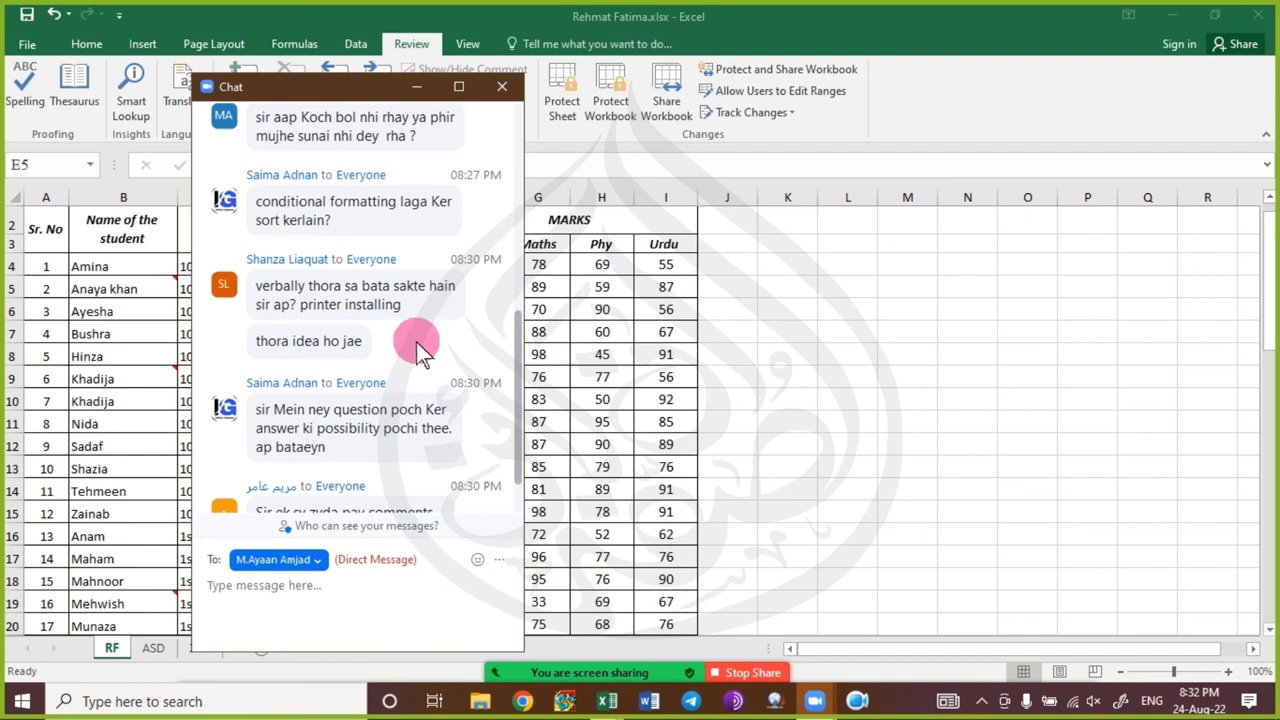
{"action": "scroll", "coordinate": [384, 330], "scroll_direction": "down", "scroll_amount": 3}
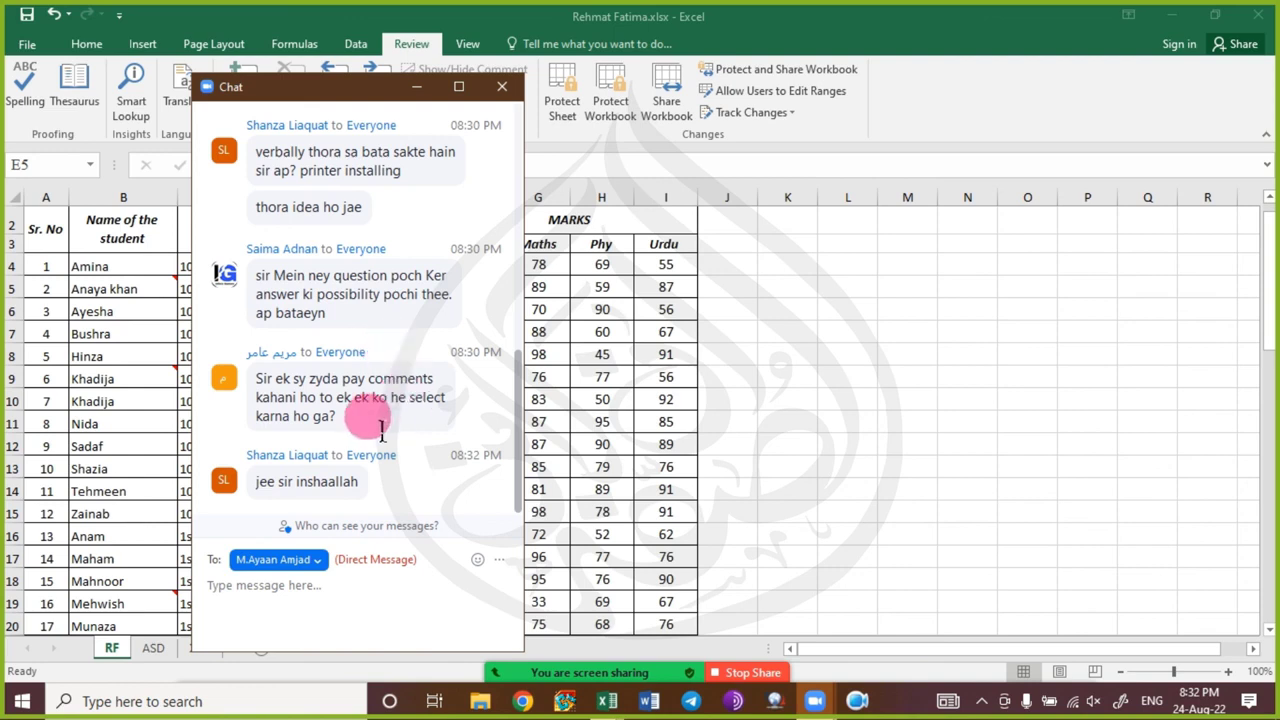
{"action": "scroll", "coordinate": [390, 395], "scroll_direction": "up", "scroll_amount": 6}
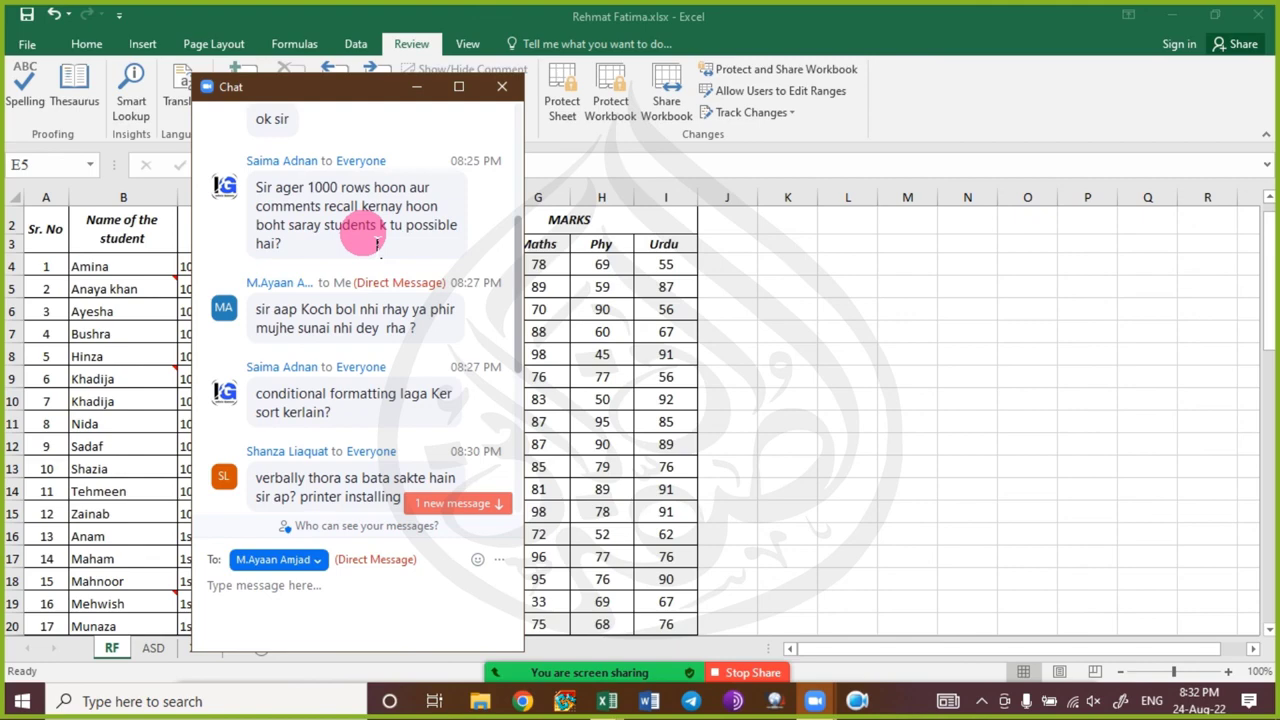
- Reposition the chat window beside the student data, read the messages through to the latest one, and close the chat
{"action": "left_click_drag", "start_coordinate": [320, 88], "coordinate": [980, 88]}
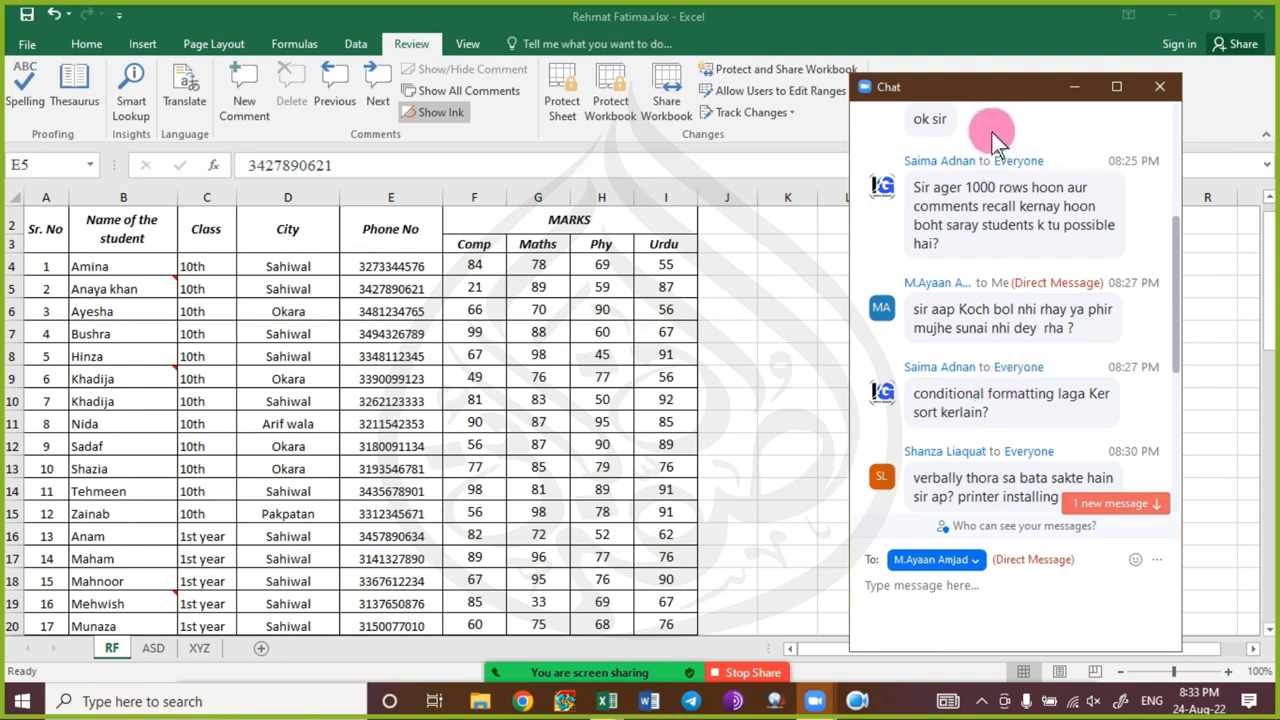
{"action": "left_click_drag", "start_coordinate": [994, 90], "coordinate": [714, 26]}
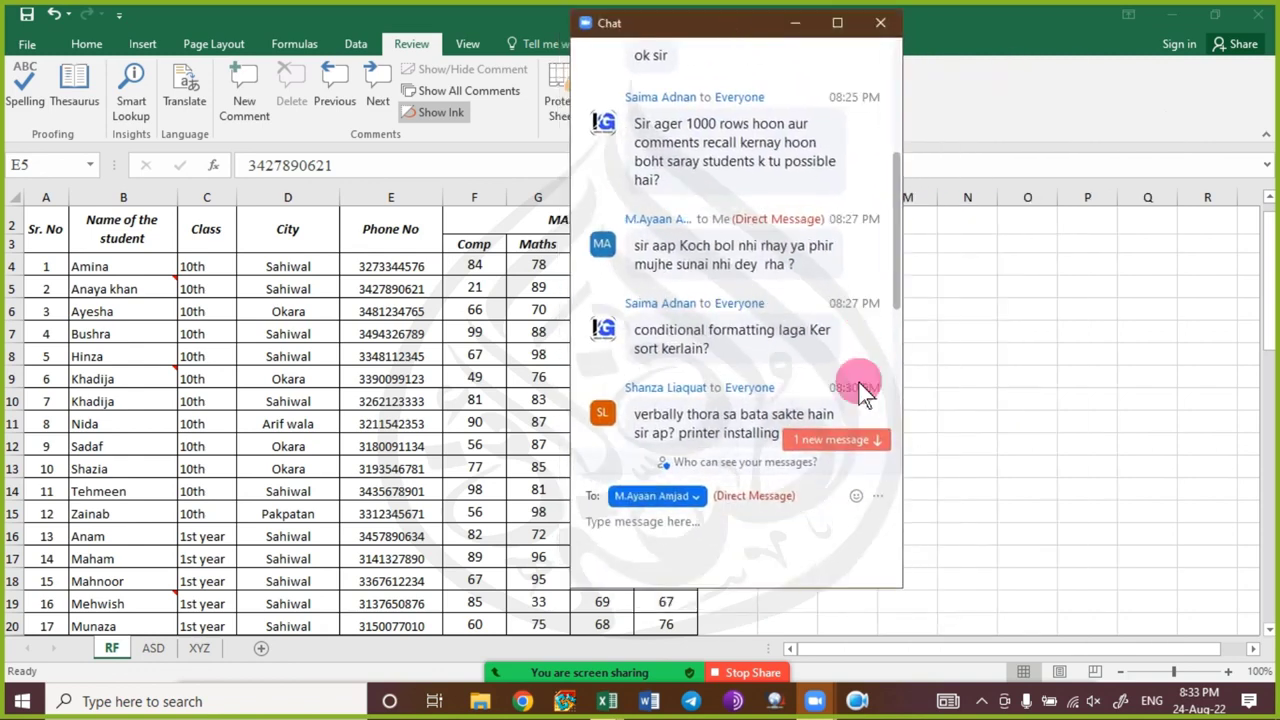
{"action": "scroll", "coordinate": [786, 343], "scroll_direction": "down", "scroll_amount": 3}
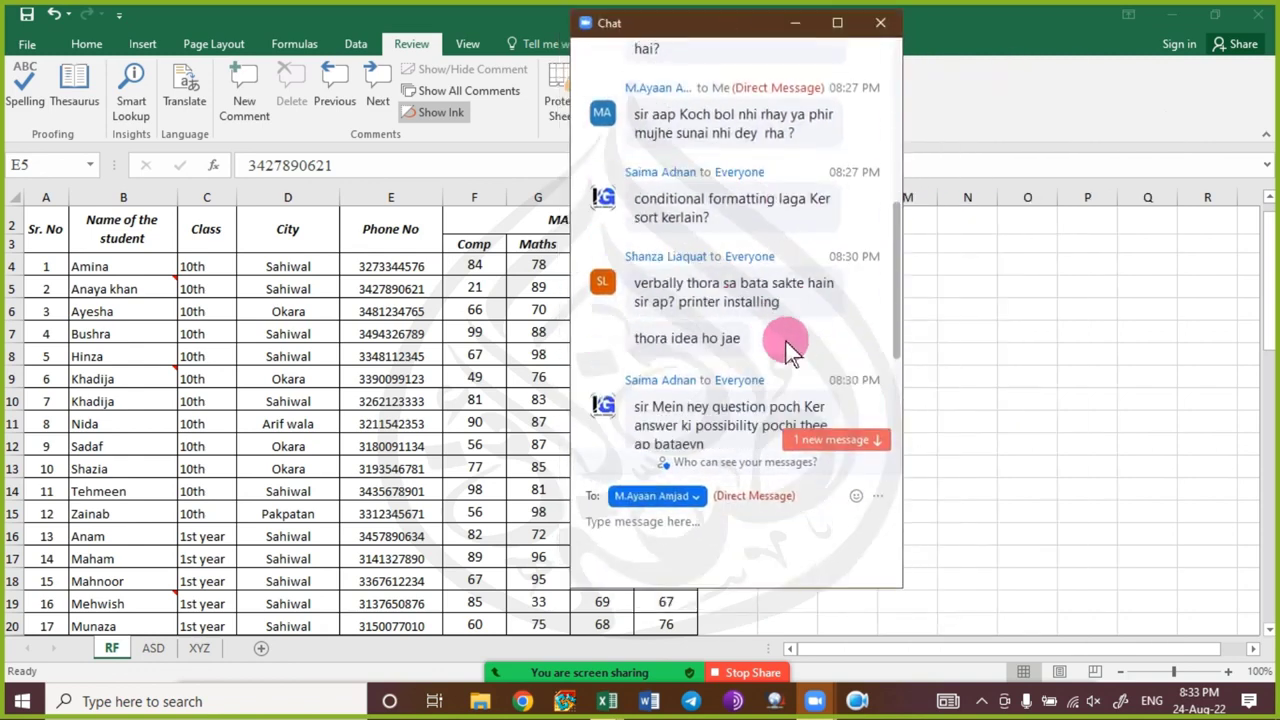
{"action": "scroll", "coordinate": [788, 343], "scroll_direction": "down", "scroll_amount": 2}
{"action": "scroll", "coordinate": [788, 343], "scroll_direction": "up", "scroll_amount": 1}
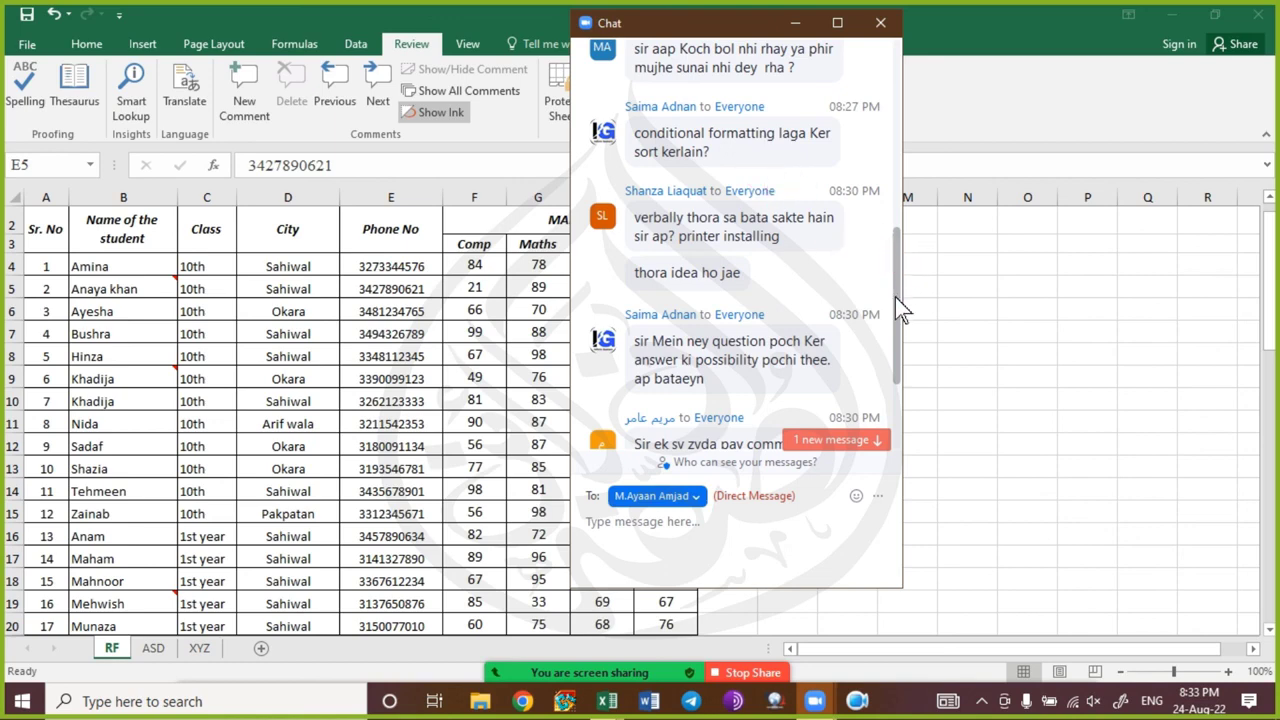
{"action": "mouse_move", "coordinate": [896, 282]}
{"action": "left_mouse_down"}
{"action": "mouse_move", "coordinate": [891, 328]}
{"action": "mouse_move", "coordinate": [889, 302]}
{"action": "left_mouse_up"}
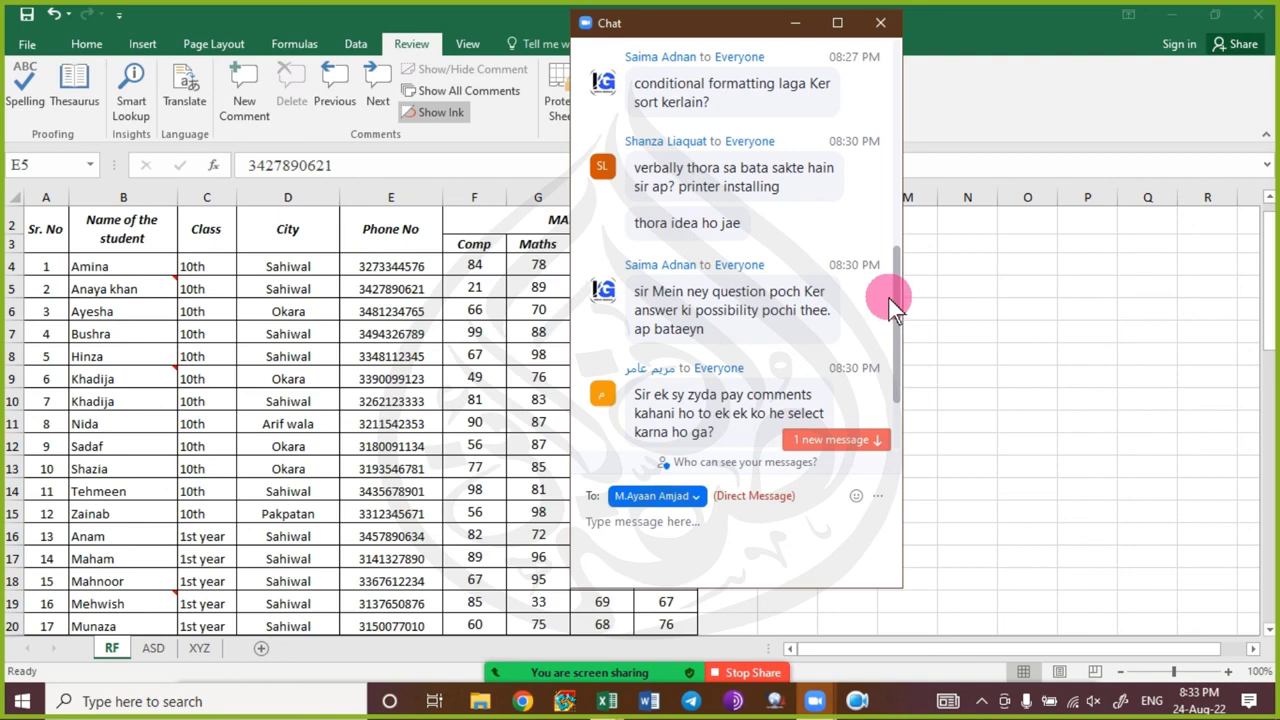
{"action": "left_click_drag", "start_coordinate": [899, 296], "coordinate": [898, 304]}
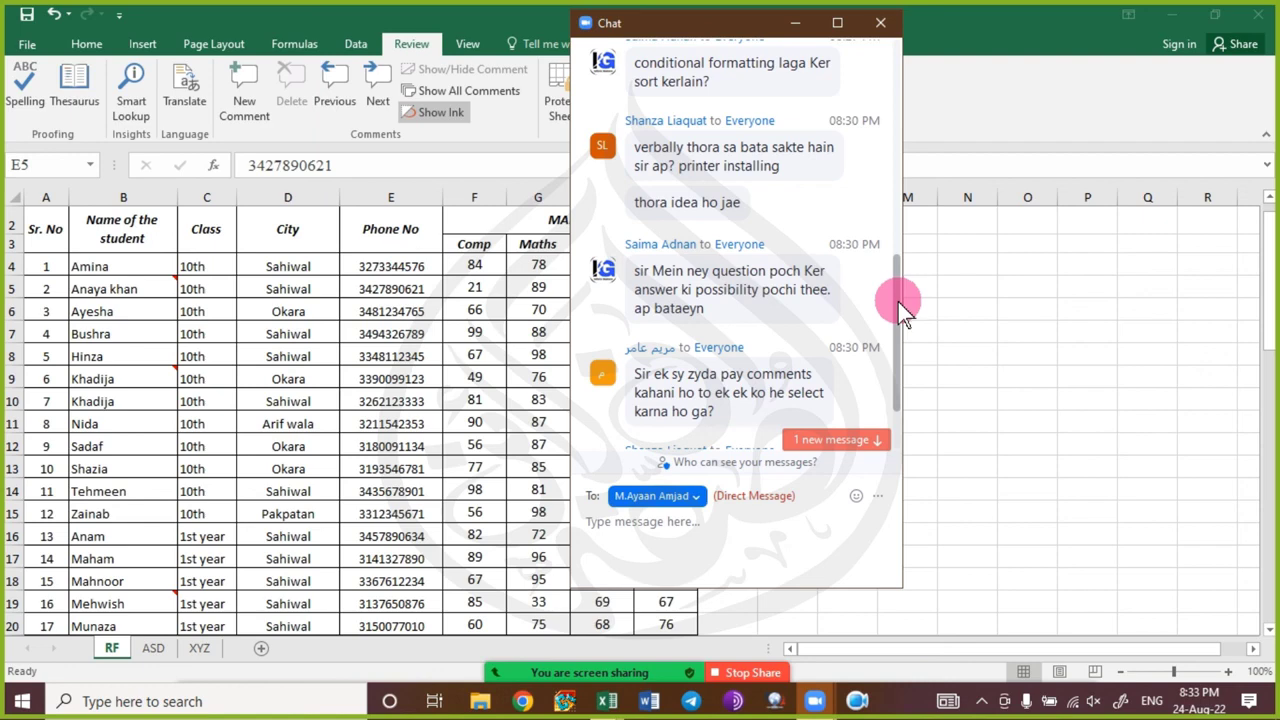
{"action": "left_click_drag", "start_coordinate": [898, 302], "coordinate": [892, 348]}
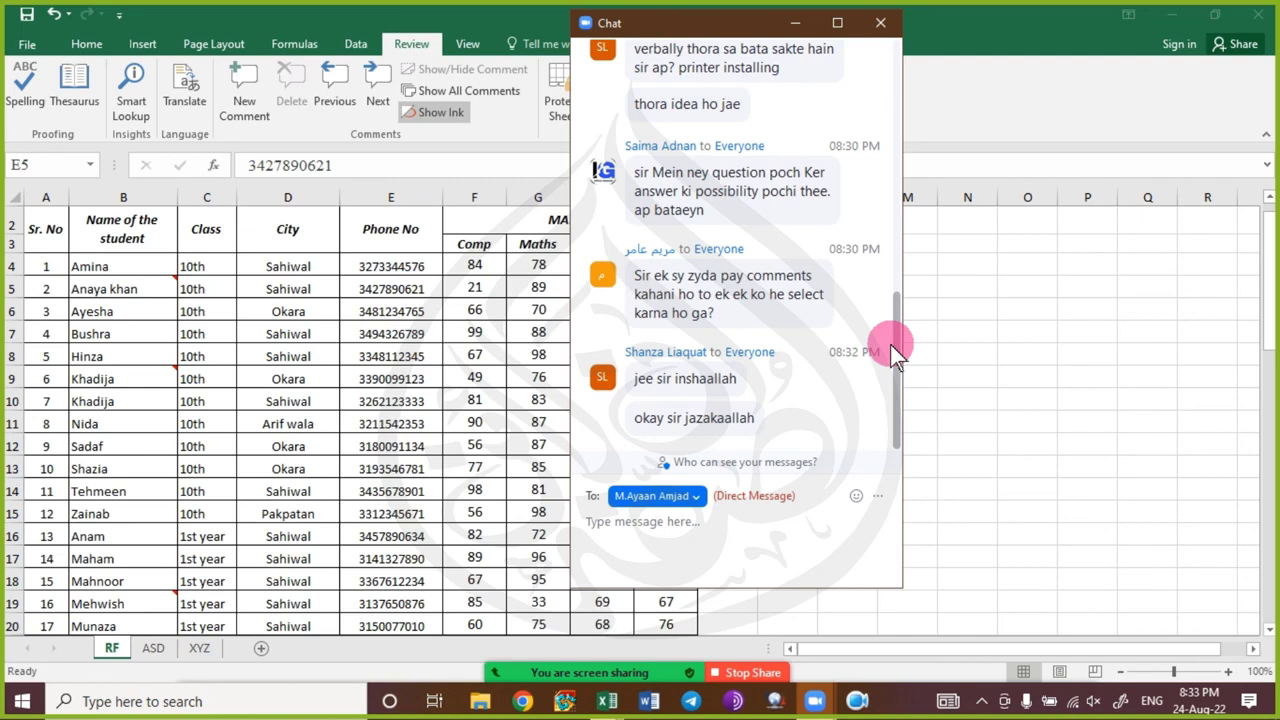
{"action": "left_click", "coordinate": [880, 24]}
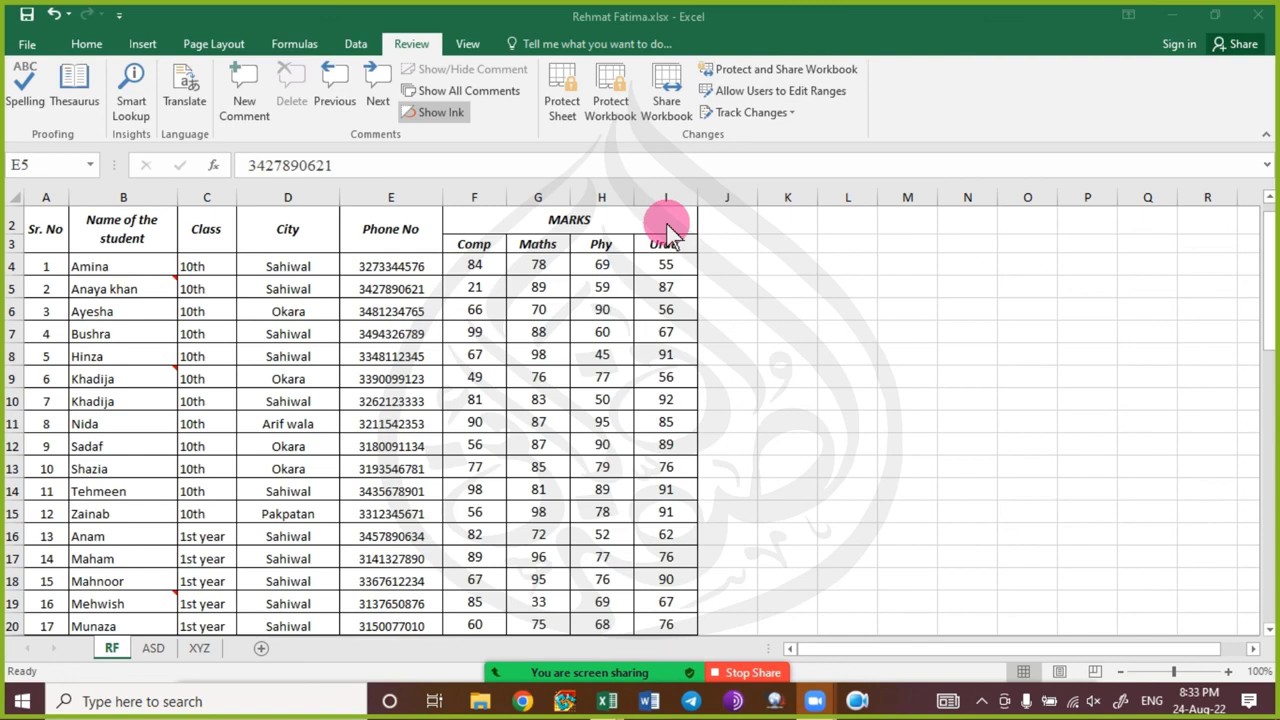
- Select the student names in B10:B16 and insert a comment with the filler text "hjags ja S"
{"action": "left_click", "coordinate": [86, 45]}
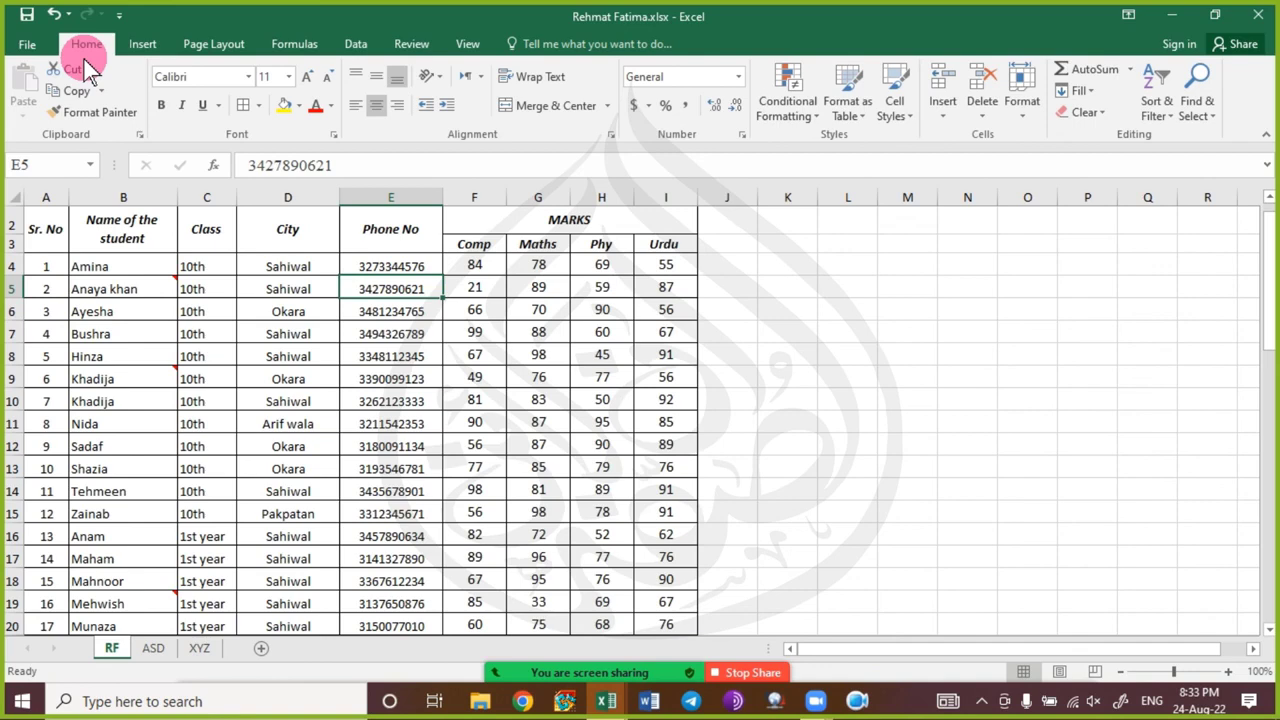
{"action": "mouse_move", "coordinate": [570, 677]}
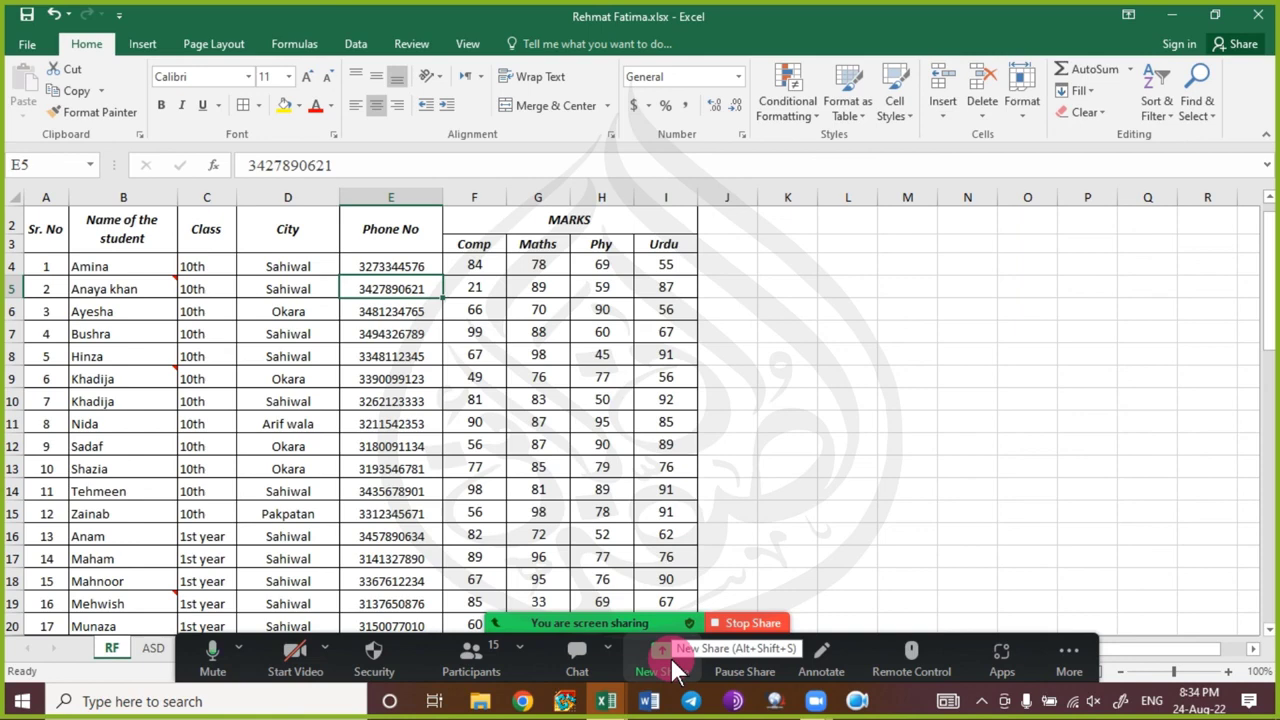
{"action": "left_click", "coordinate": [115, 399]}
{"action": "left_click_drag", "start_coordinate": [115, 399], "coordinate": [126, 546]}
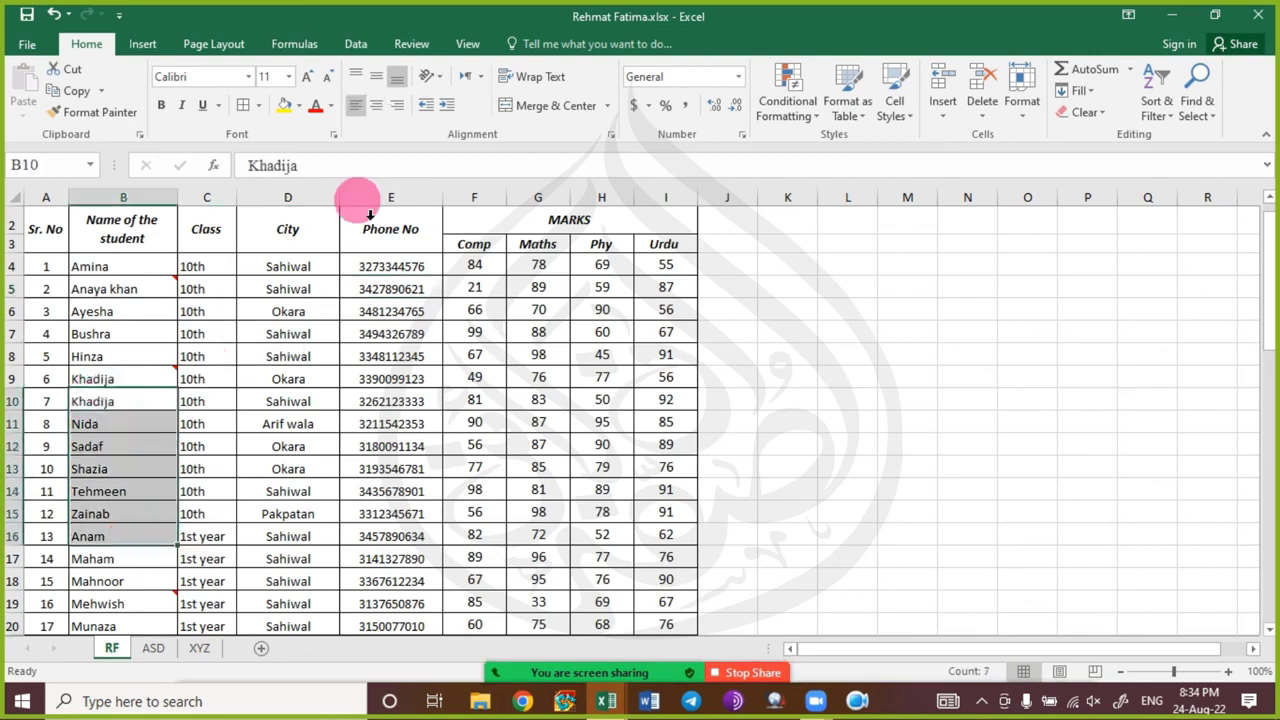
{"action": "right_click", "coordinate": [102, 432]}
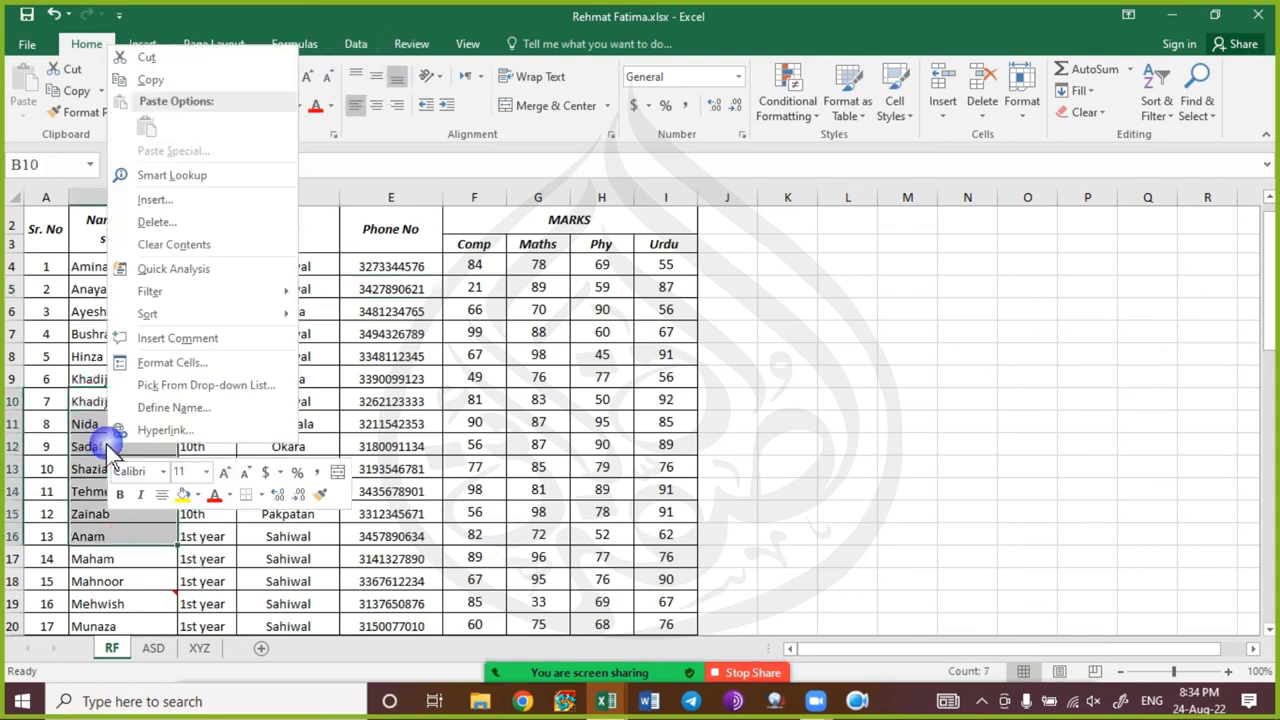
{"action": "left_click", "coordinate": [245, 338]}
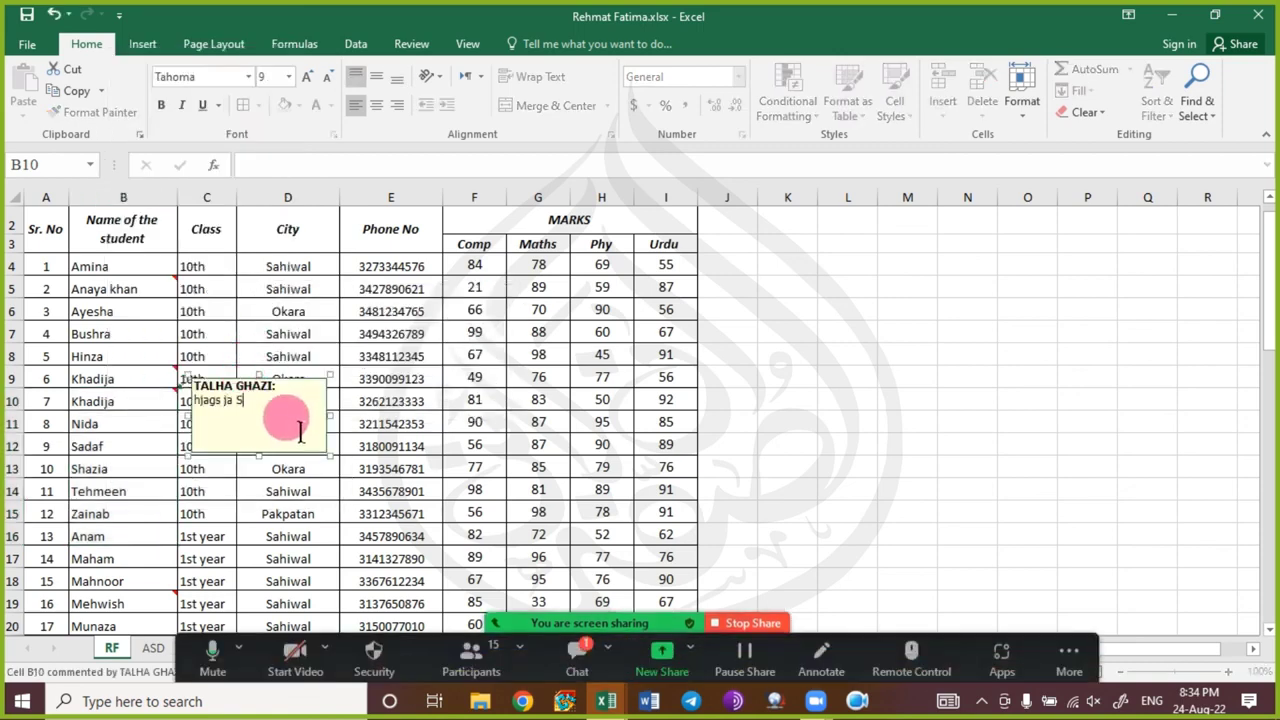
{"action": "left_click", "coordinate": [375, 443]}
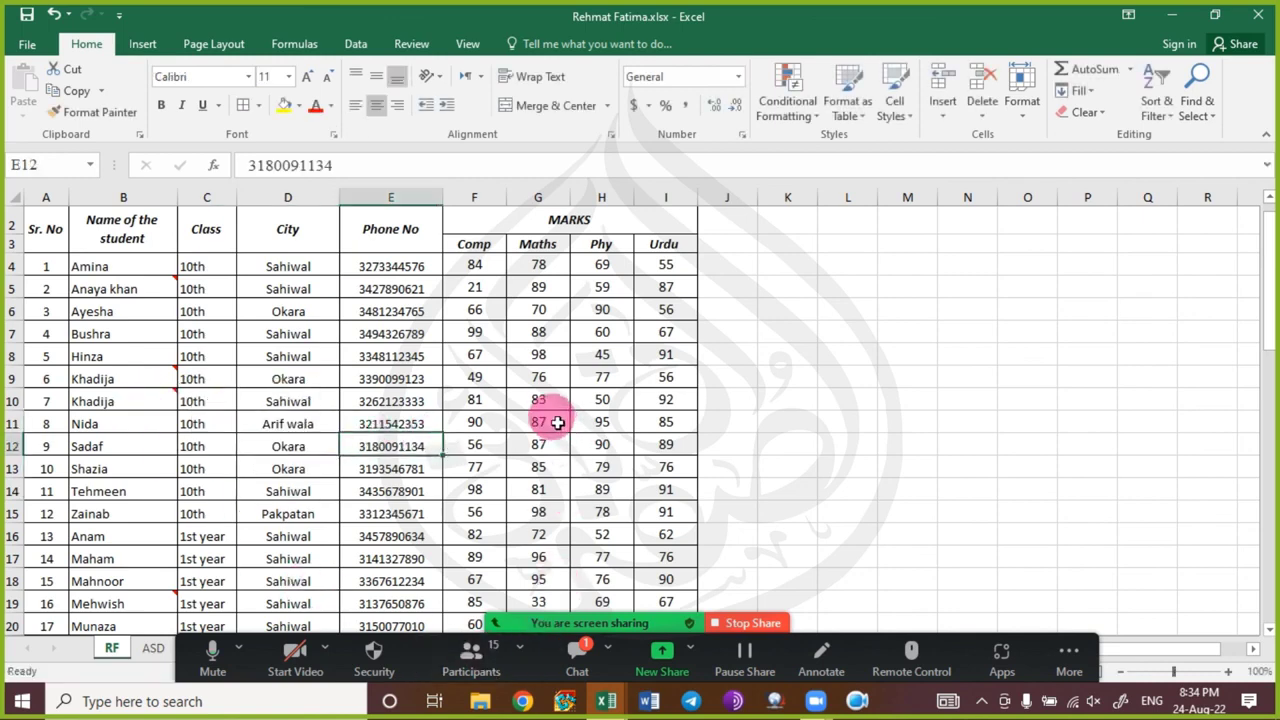
- Undo the comment insertion on the student name in B10 and show all remaining comments on the sheet
{"action": "left_click_drag", "start_coordinate": [100, 401], "coordinate": [100, 536]}
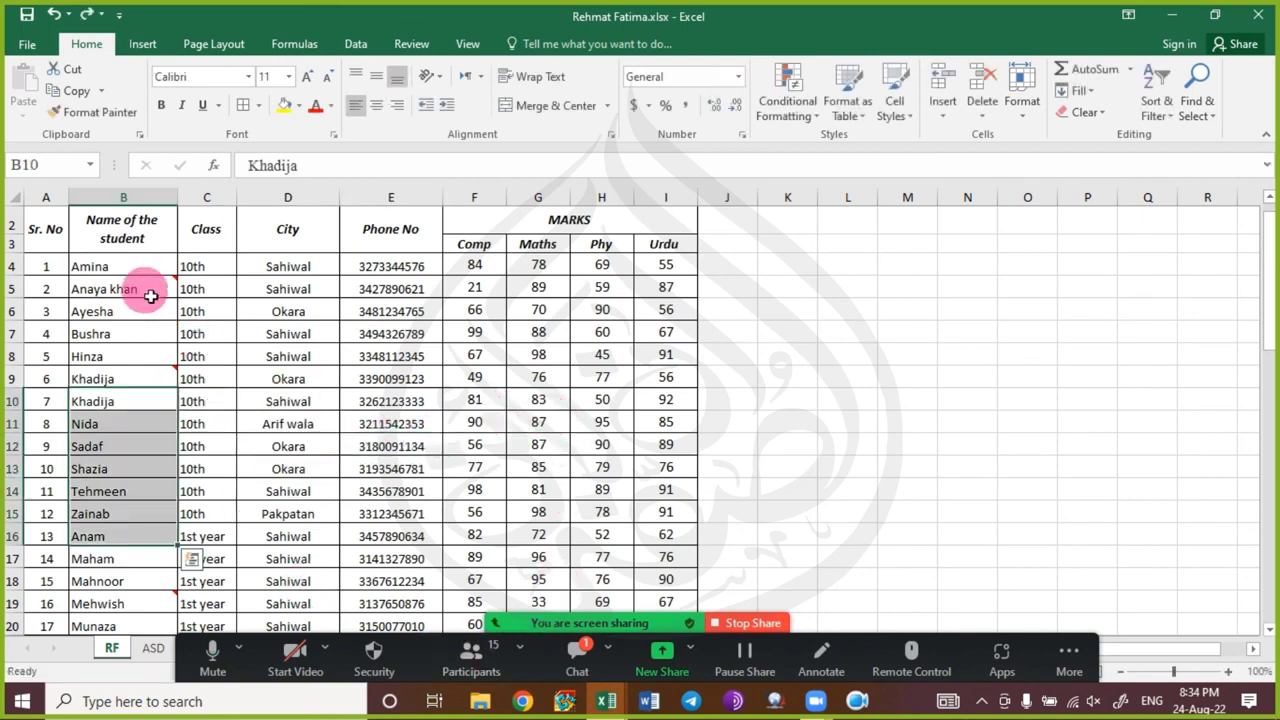
{"action": "key", "text": "ctrl+Home"}
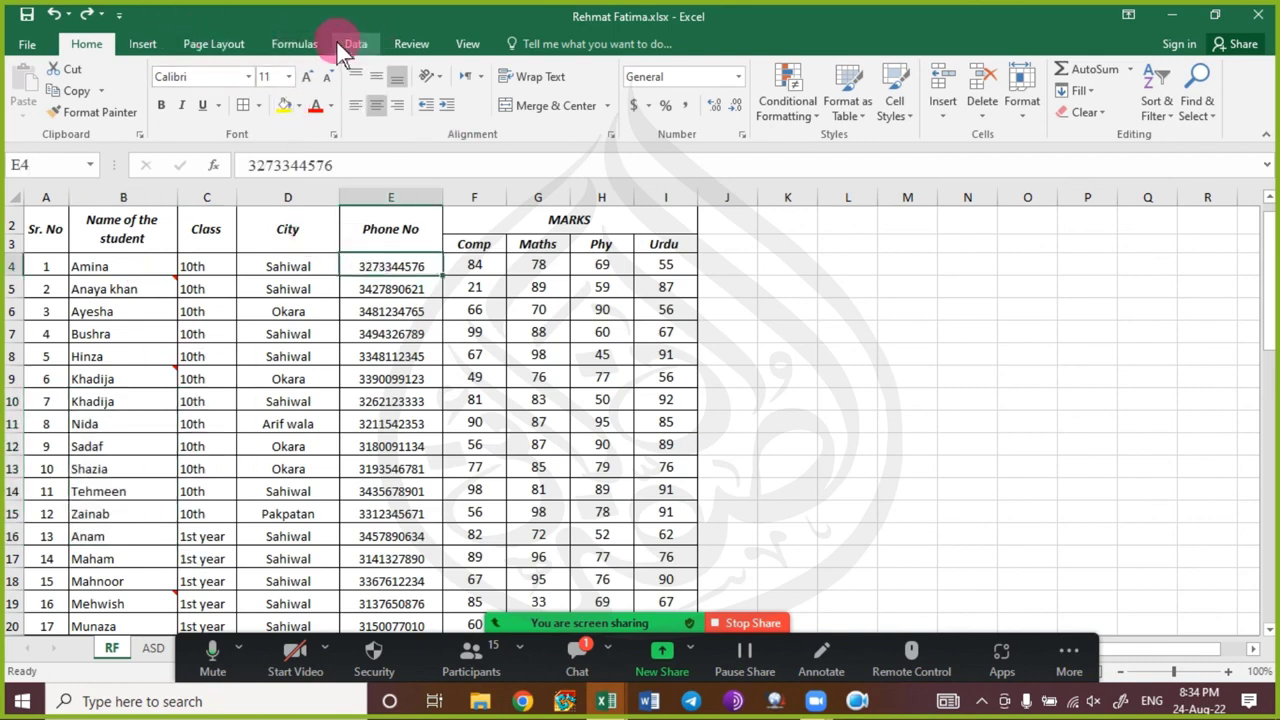
{"action": "left_click", "coordinate": [411, 44]}
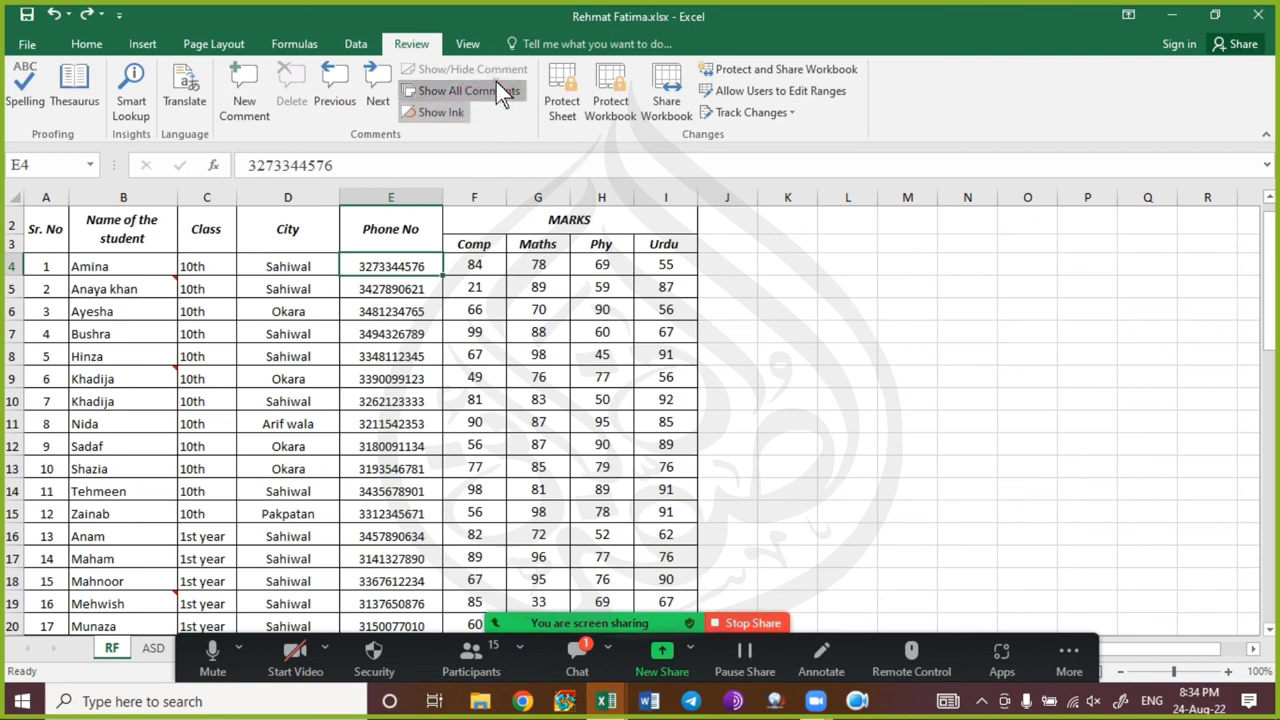
{"action": "left_click", "coordinate": [472, 92]}
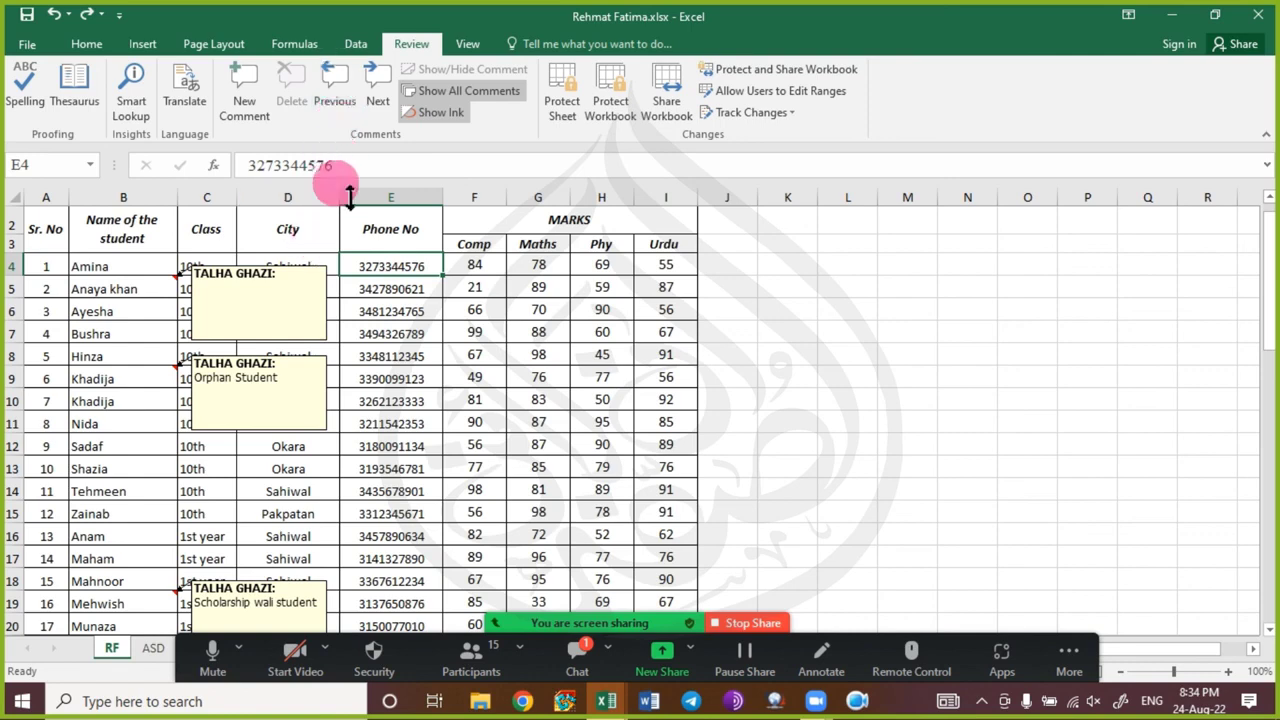
- Go through the comments on the student names in B5 and B9 in turn and delete each one
{"action": "left_click", "coordinate": [378, 100]}
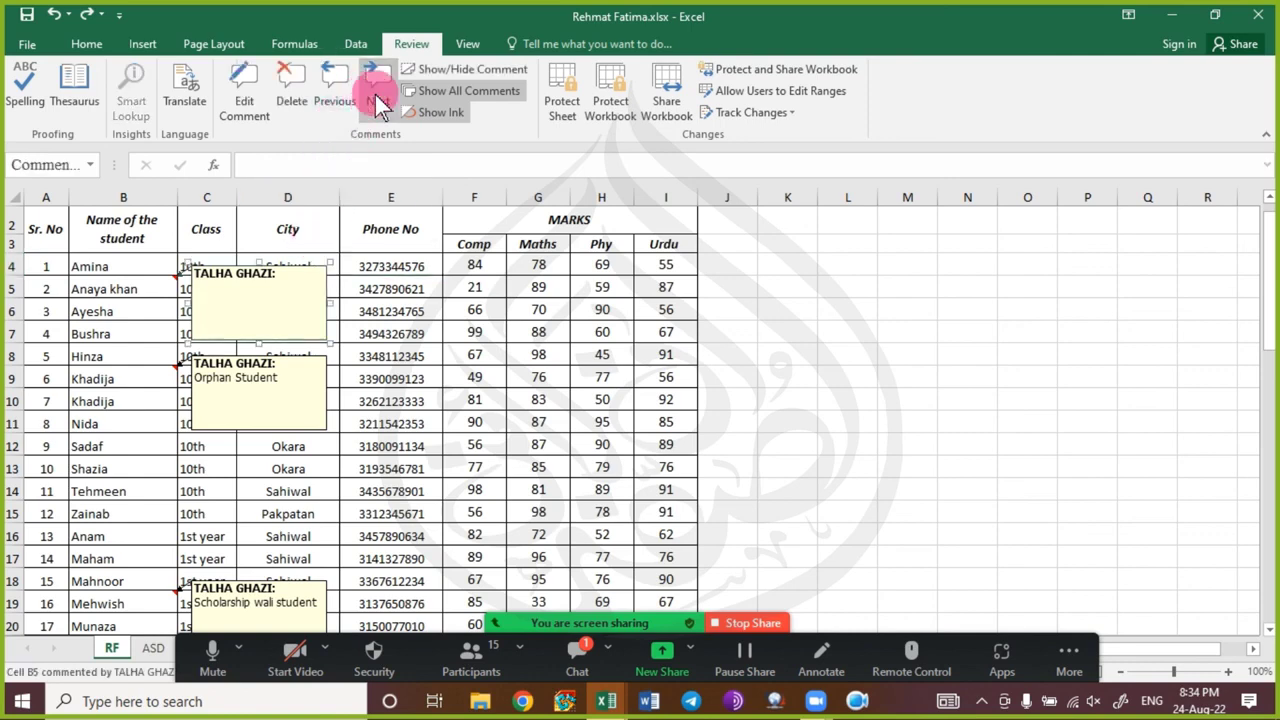
{"action": "left_click", "coordinate": [300, 103]}
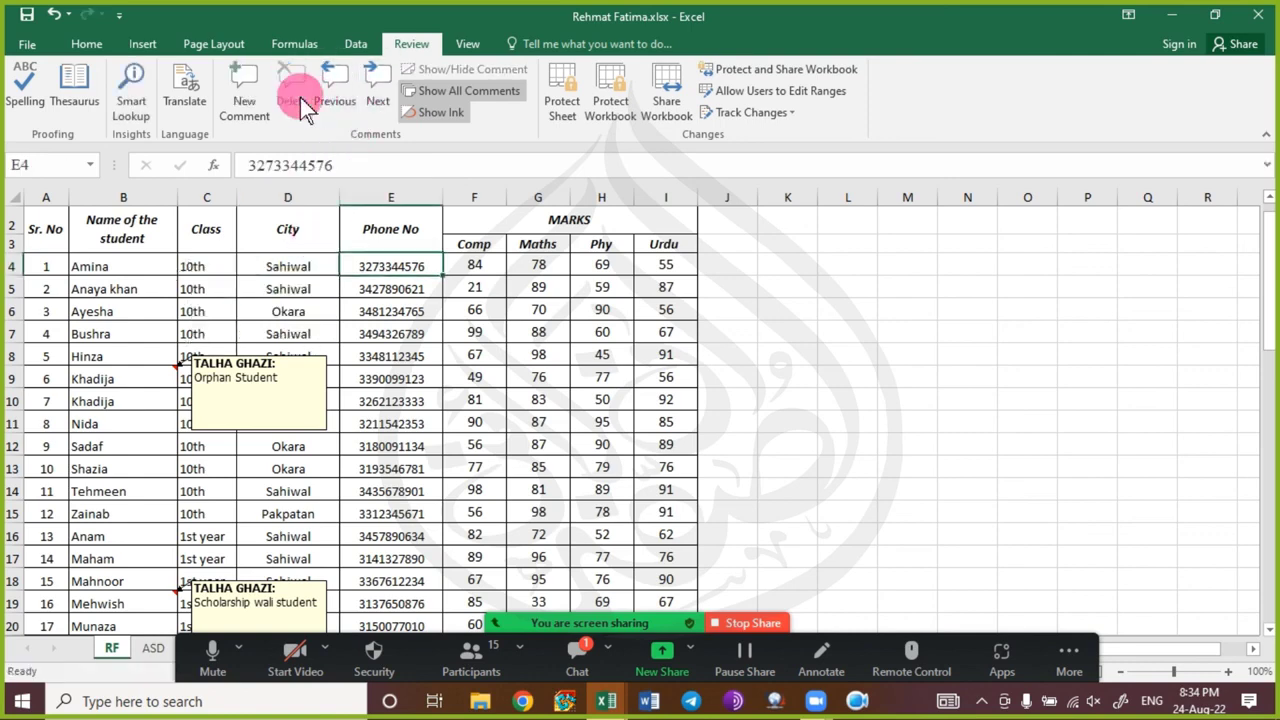
{"action": "left_click", "coordinate": [378, 100]}
{"action": "left_click", "coordinate": [291, 100]}
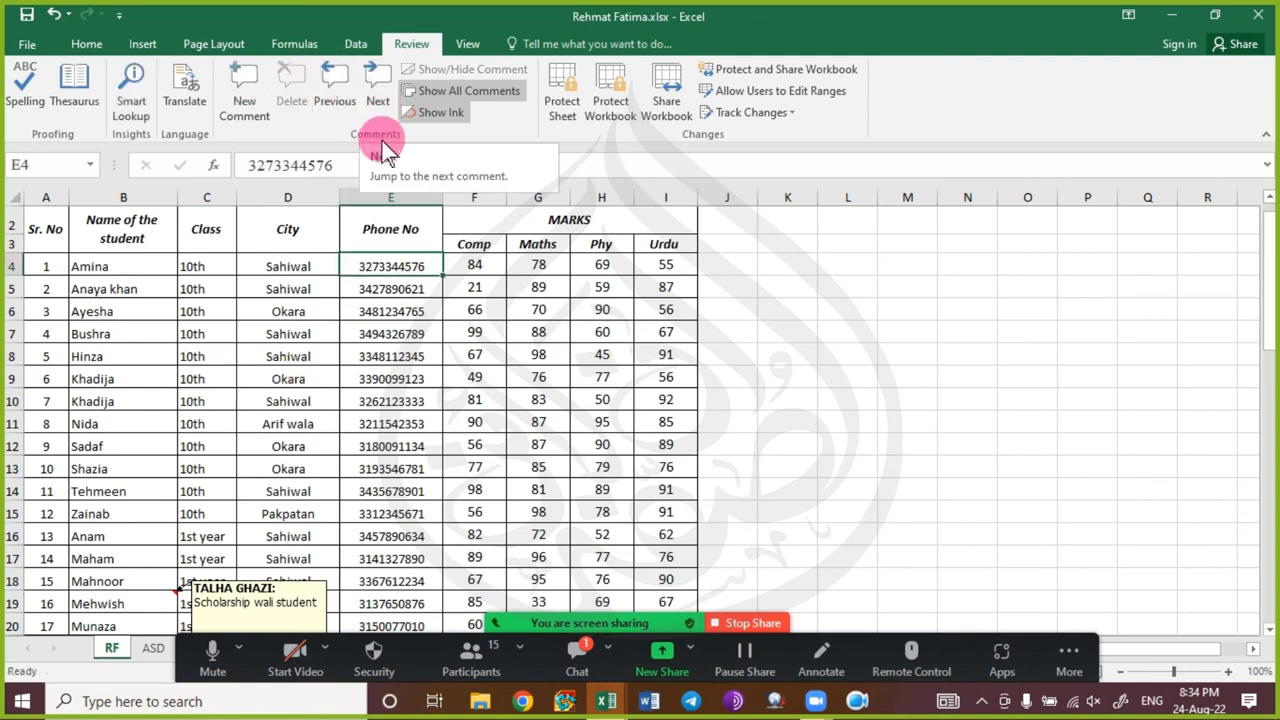
- Delete the scholarship comment attached to the student name in B19
{"action": "left_click", "coordinate": [490, 288]}
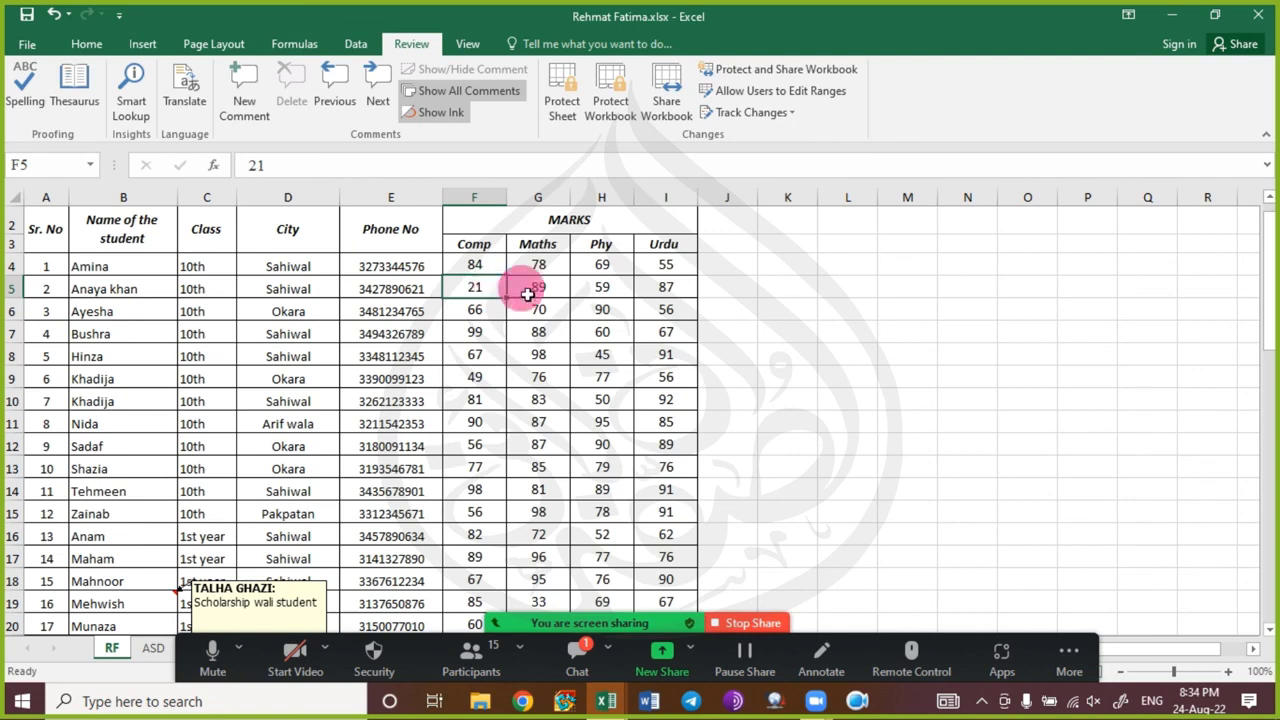
{"action": "right_click", "coordinate": [132, 602]}
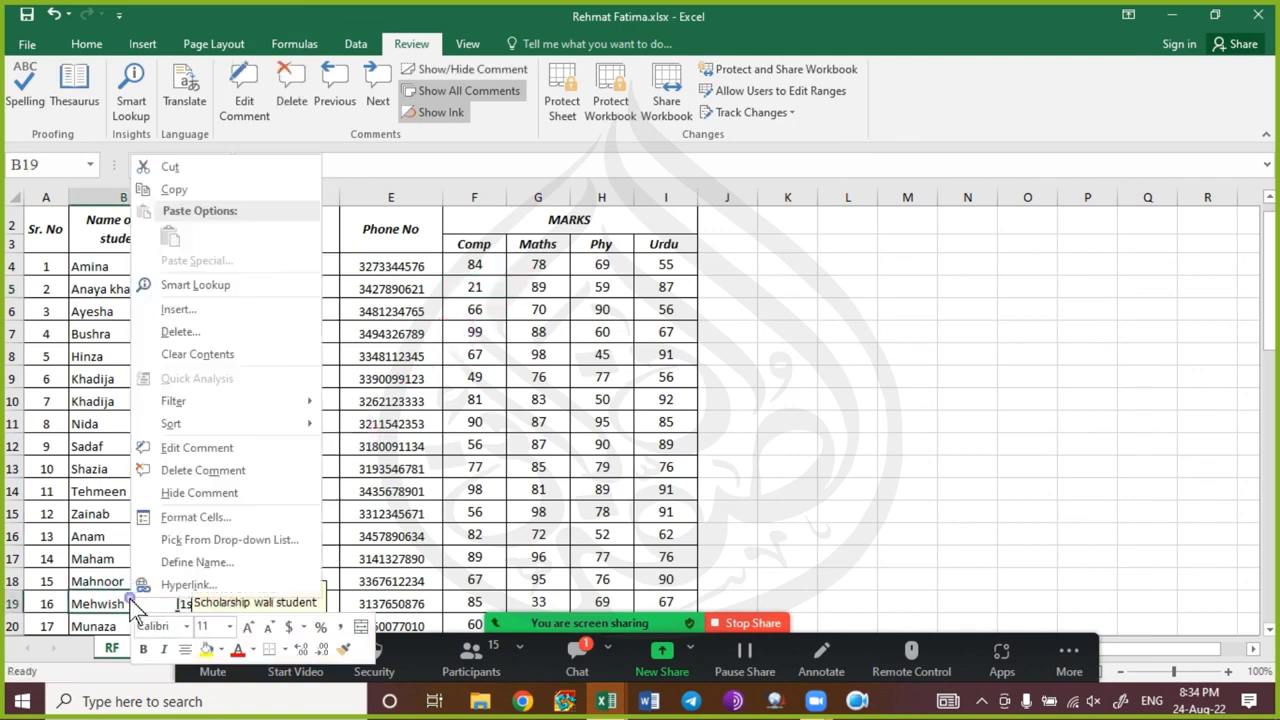
{"action": "left_click", "coordinate": [288, 470]}
{"action": "left_click", "coordinate": [268, 446]}
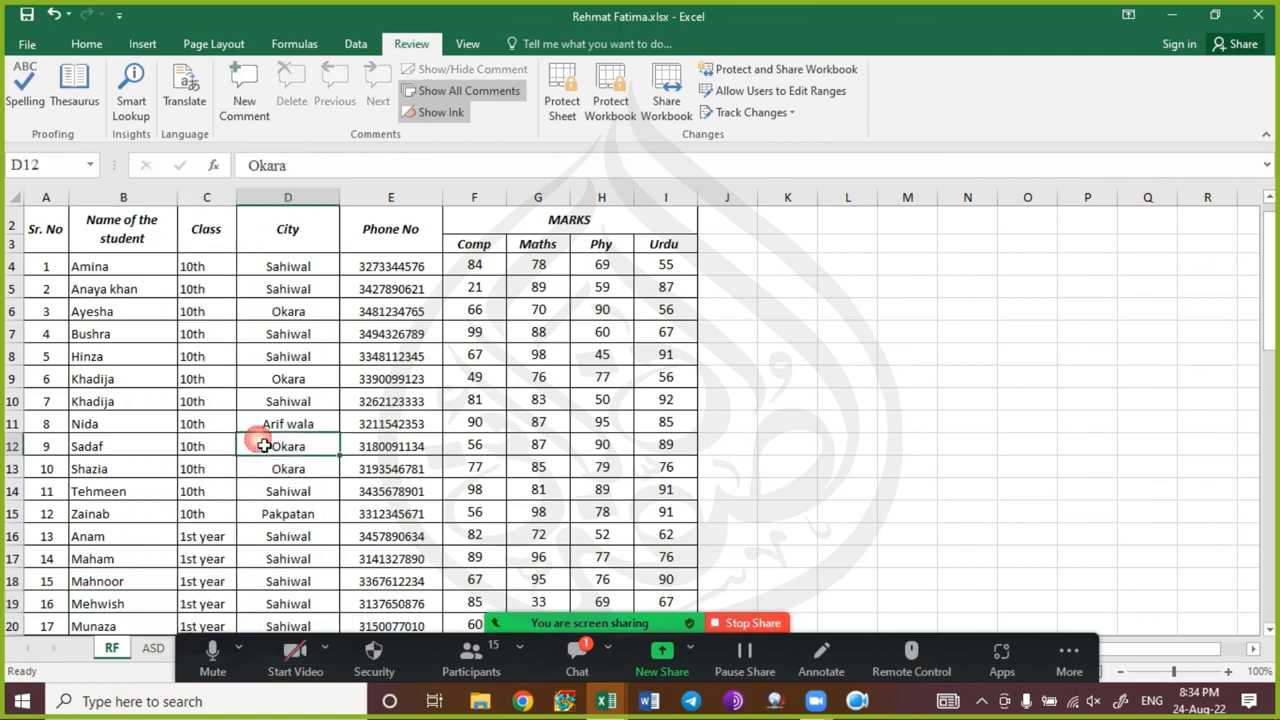
- Read the participants' latest messages in the Zoom meeting chat and minimize the chat window
{"action": "left_click", "coordinate": [575, 662]}
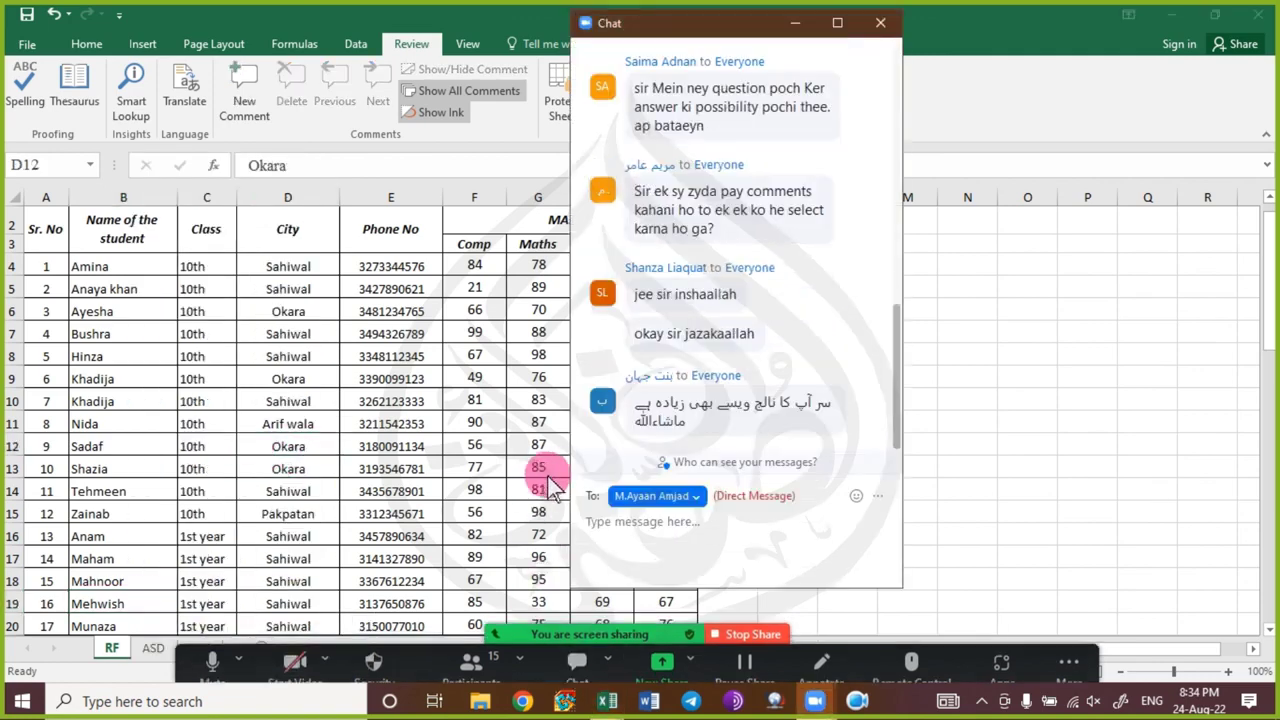
{"action": "left_click", "coordinate": [795, 24]}
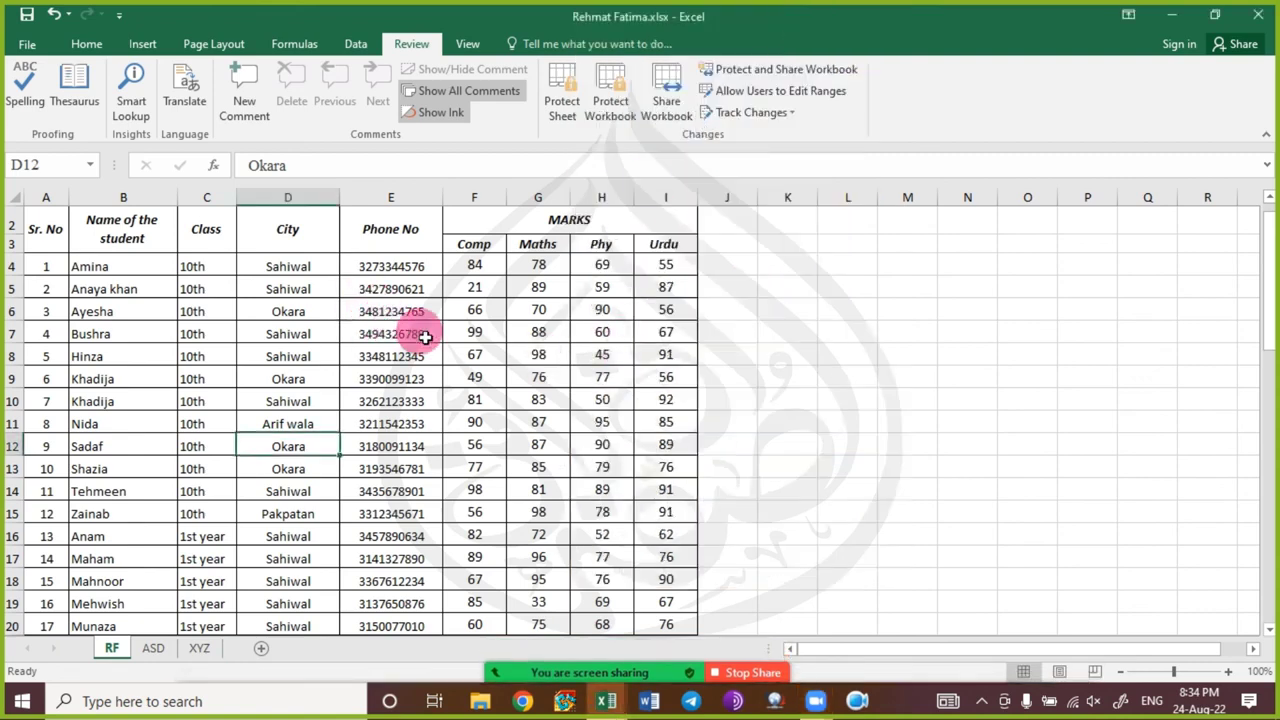
{"action": "left_click", "coordinate": [80, 45]}
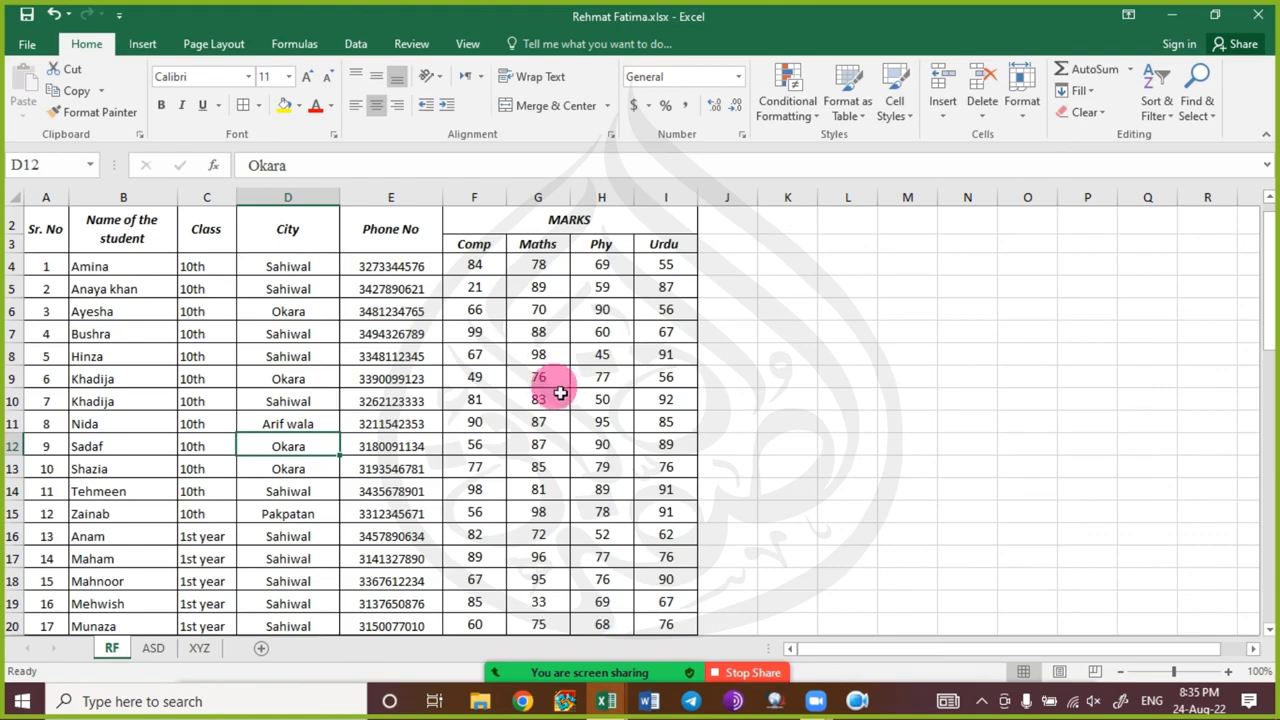
{"action": "scroll", "coordinate": [509, 466], "scroll_direction": "up", "scroll_amount": 1}
{"action": "scroll", "coordinate": [510, 468], "scroll_direction": "down", "scroll_amount": 5}
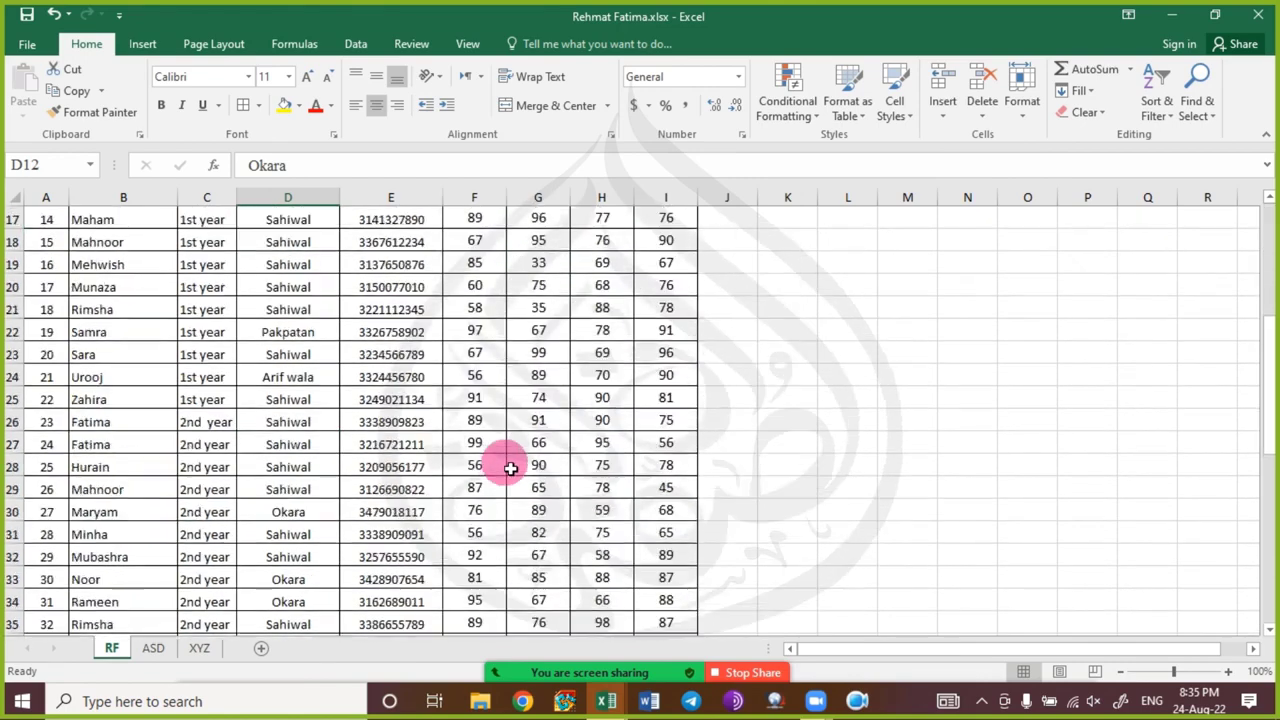
{"action": "scroll", "coordinate": [510, 468], "scroll_direction": "down", "scroll_amount": 11}
{"action": "scroll", "coordinate": [510, 468], "scroll_direction": "up", "scroll_amount": 7}
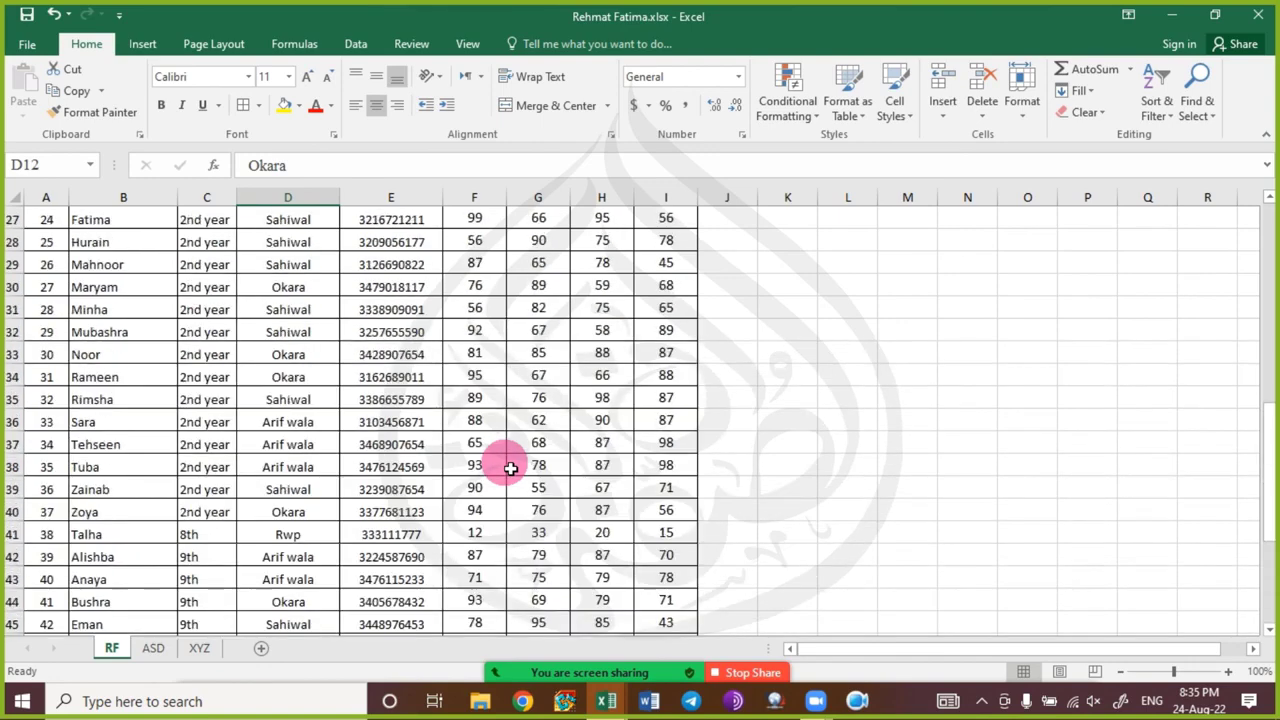
{"action": "scroll", "coordinate": [510, 468], "scroll_direction": "up", "scroll_amount": 9}
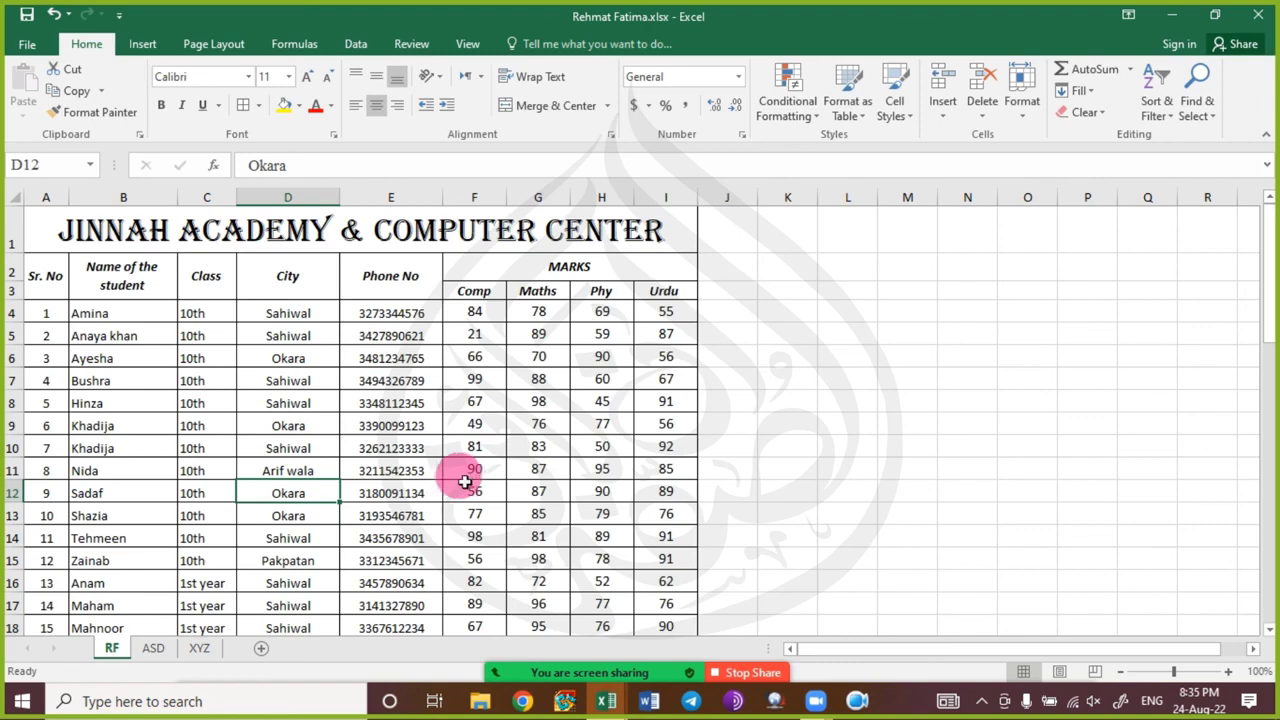
{"action": "mouse_move", "coordinate": [600, 695]}
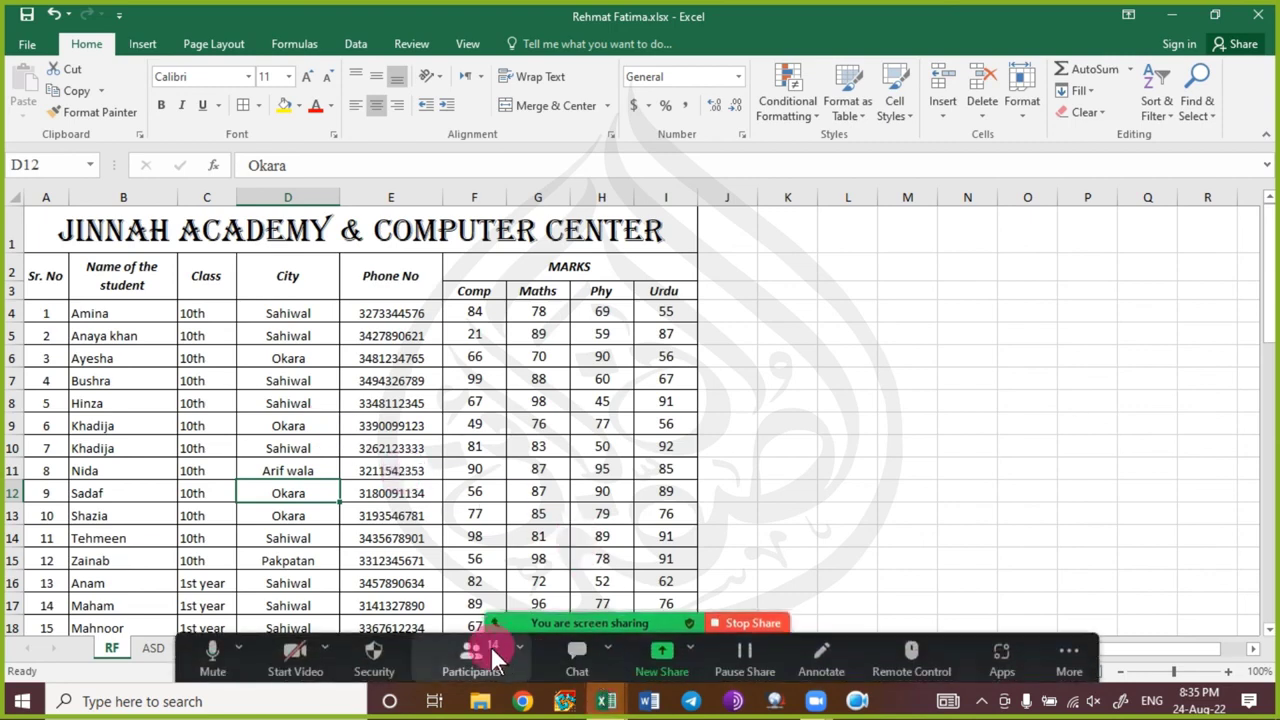